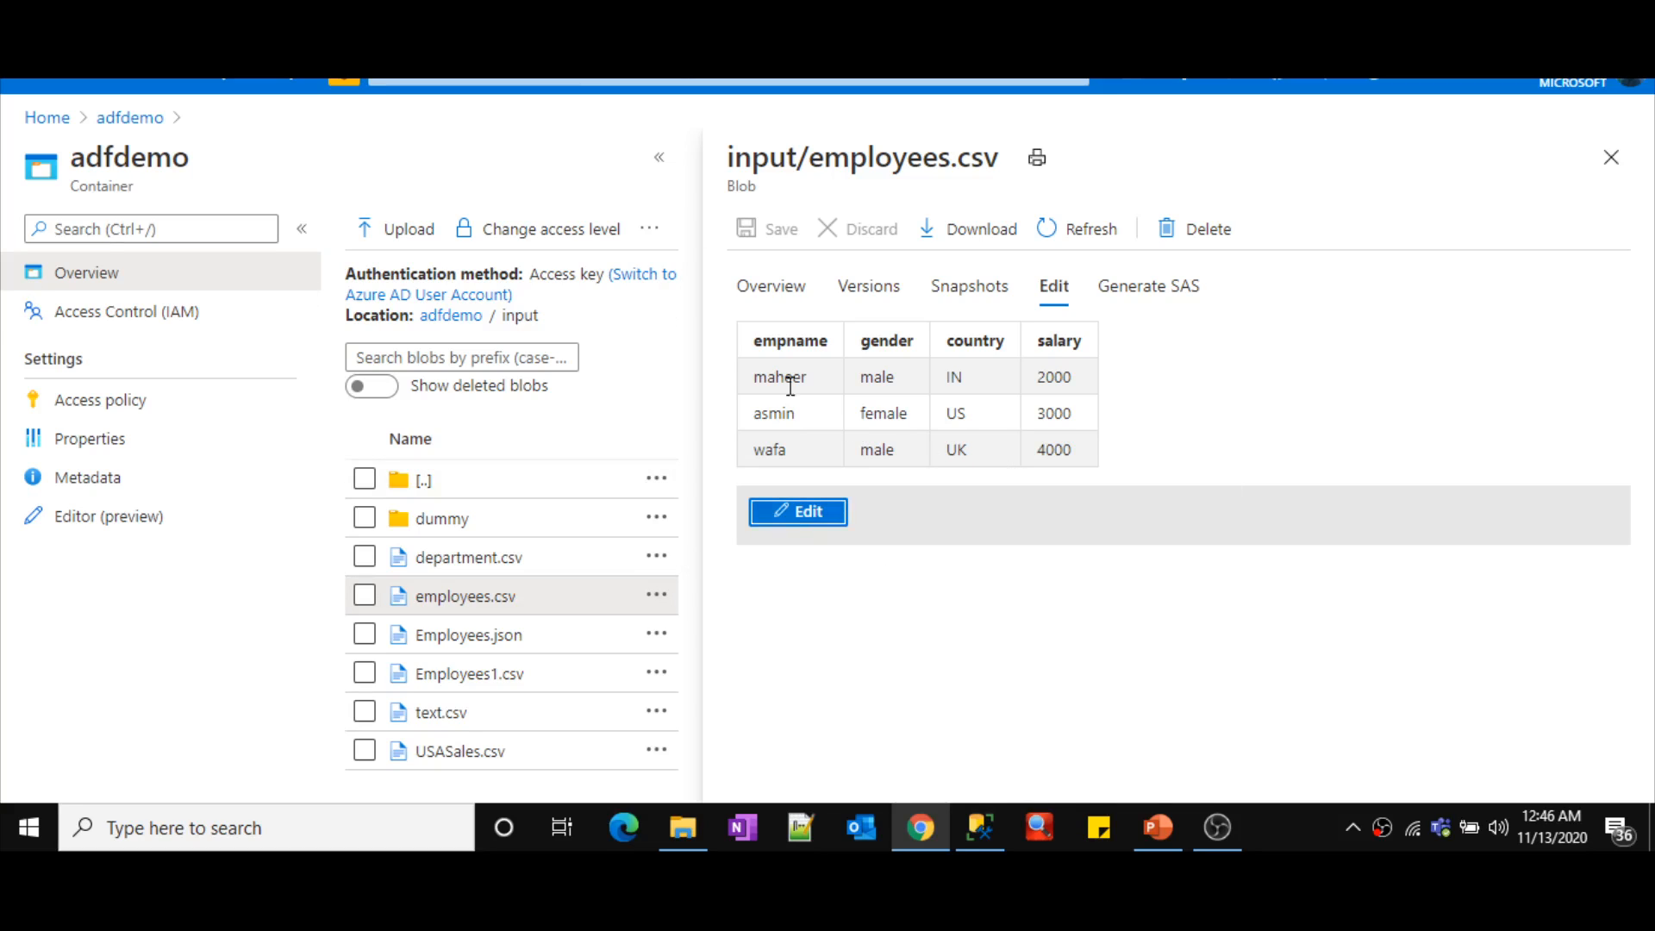
# - Check the column headers of employees.csv, then switch to SQL Server Management Studio and run select * from tbl_employee
pyautogui.moveTo(756, 342); pyautogui.dragTo(1082, 357)
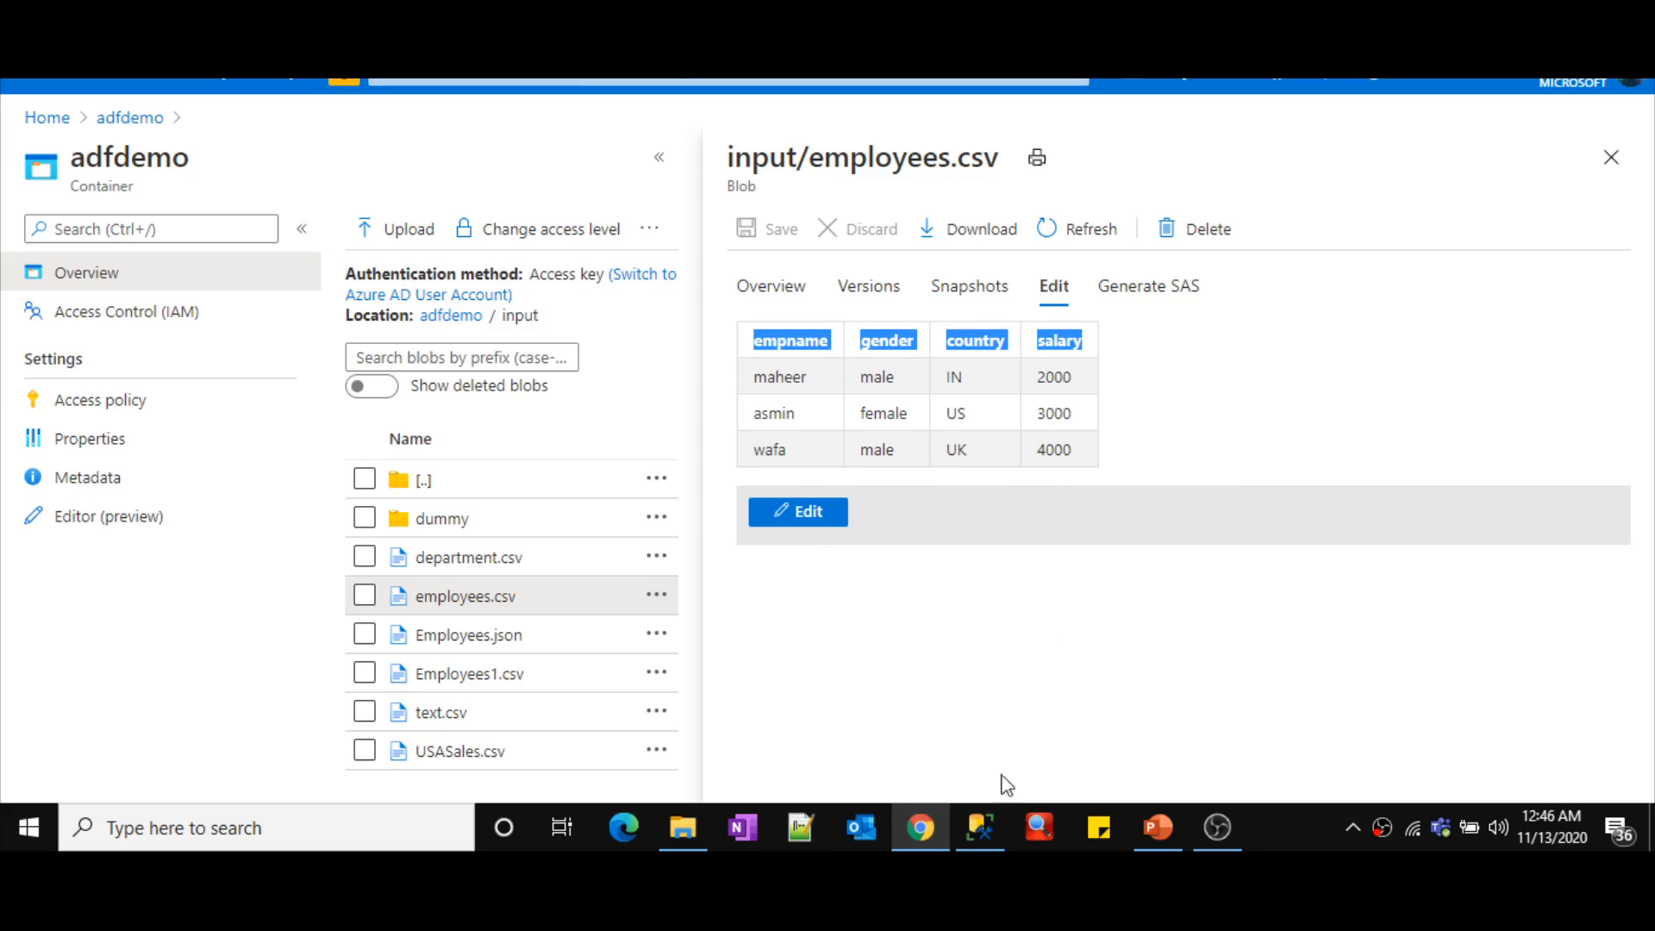
pyautogui.click(983, 828)
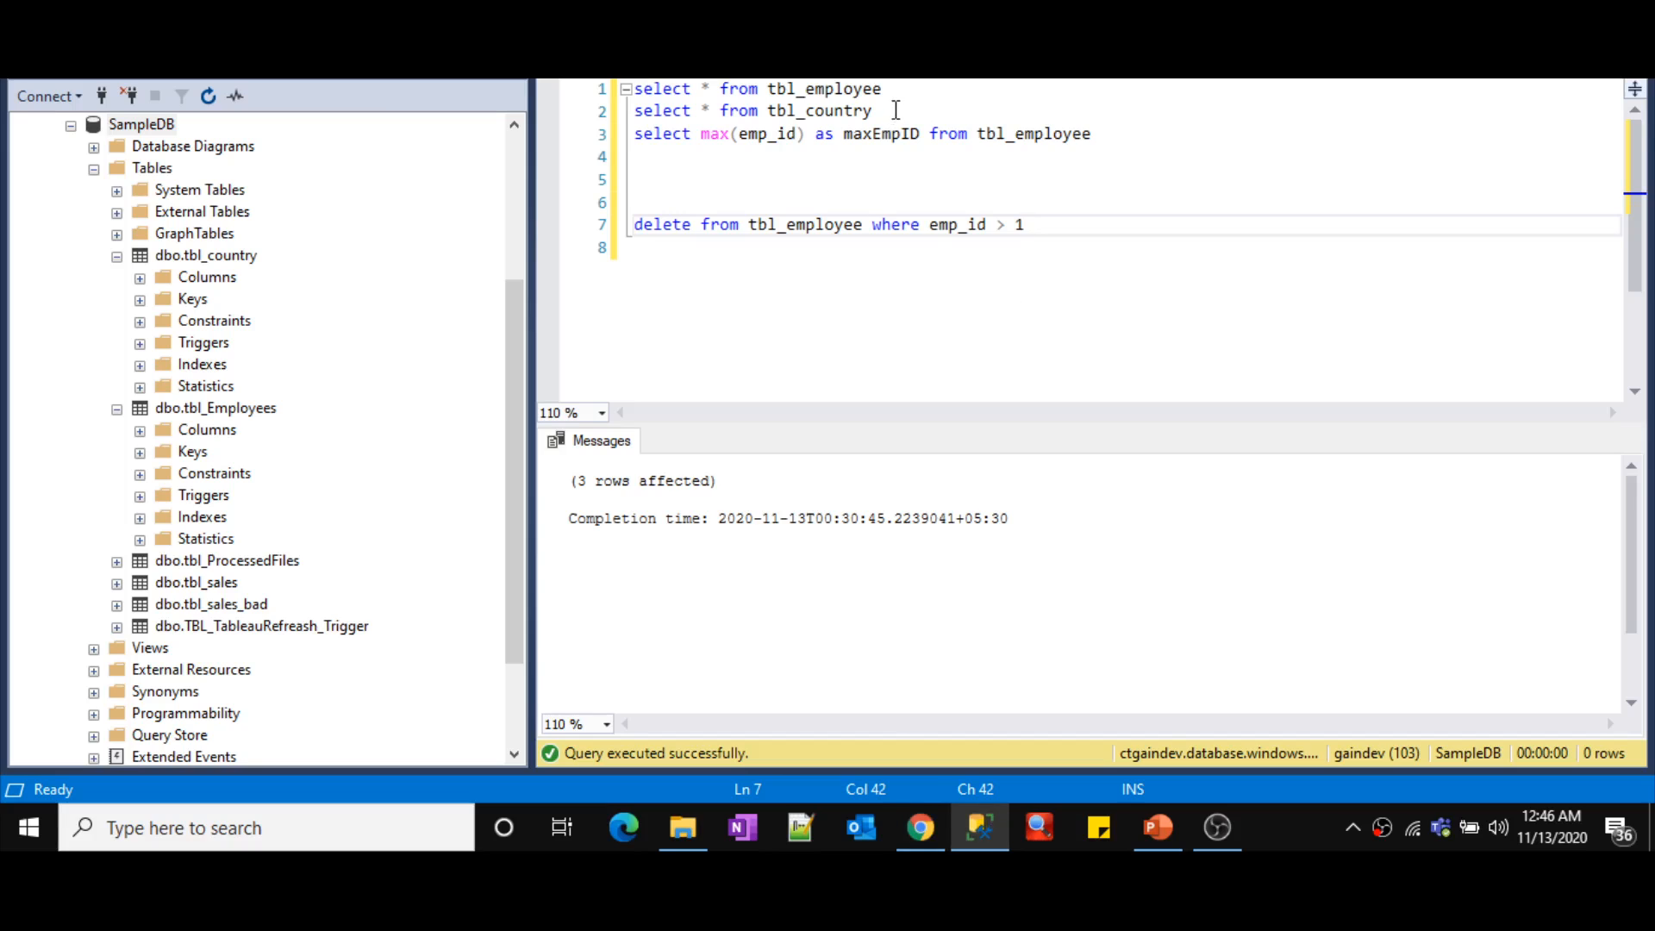
pyautogui.moveTo(893, 92); pyautogui.dragTo(634, 90)
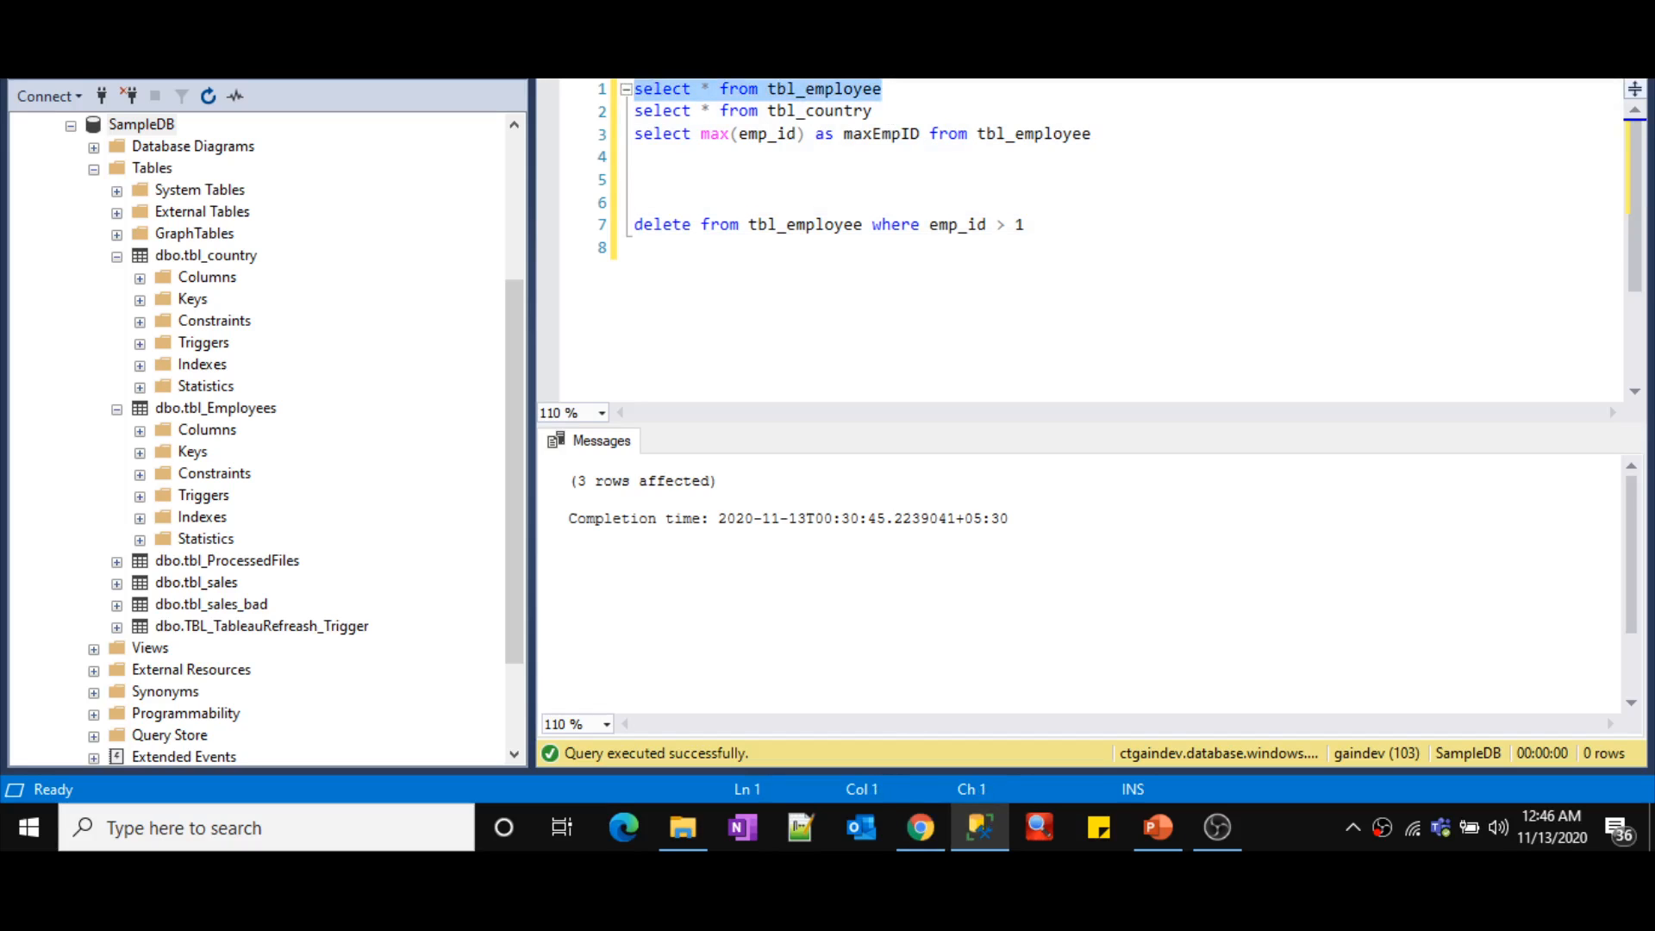
pyautogui.press('F5')
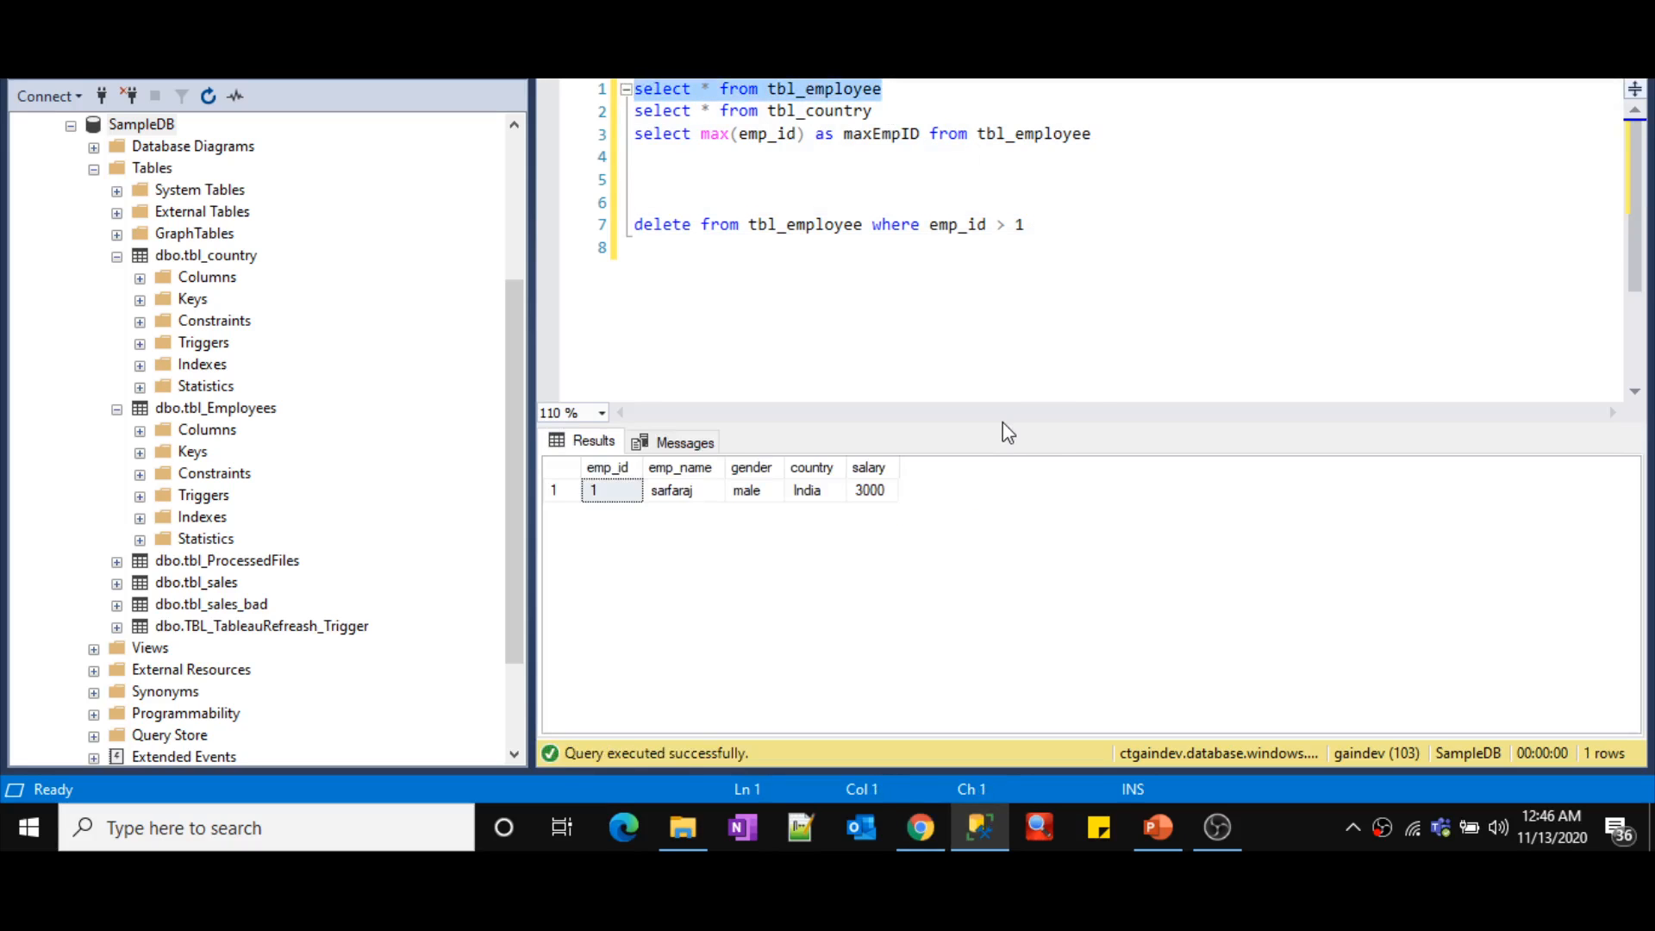
# - Compare the columns and rows of employees.csv in the Azure portal with the tbl_employee query result, paying attention to the emp_id column
pyautogui.hotkey('alt', 'Tab')
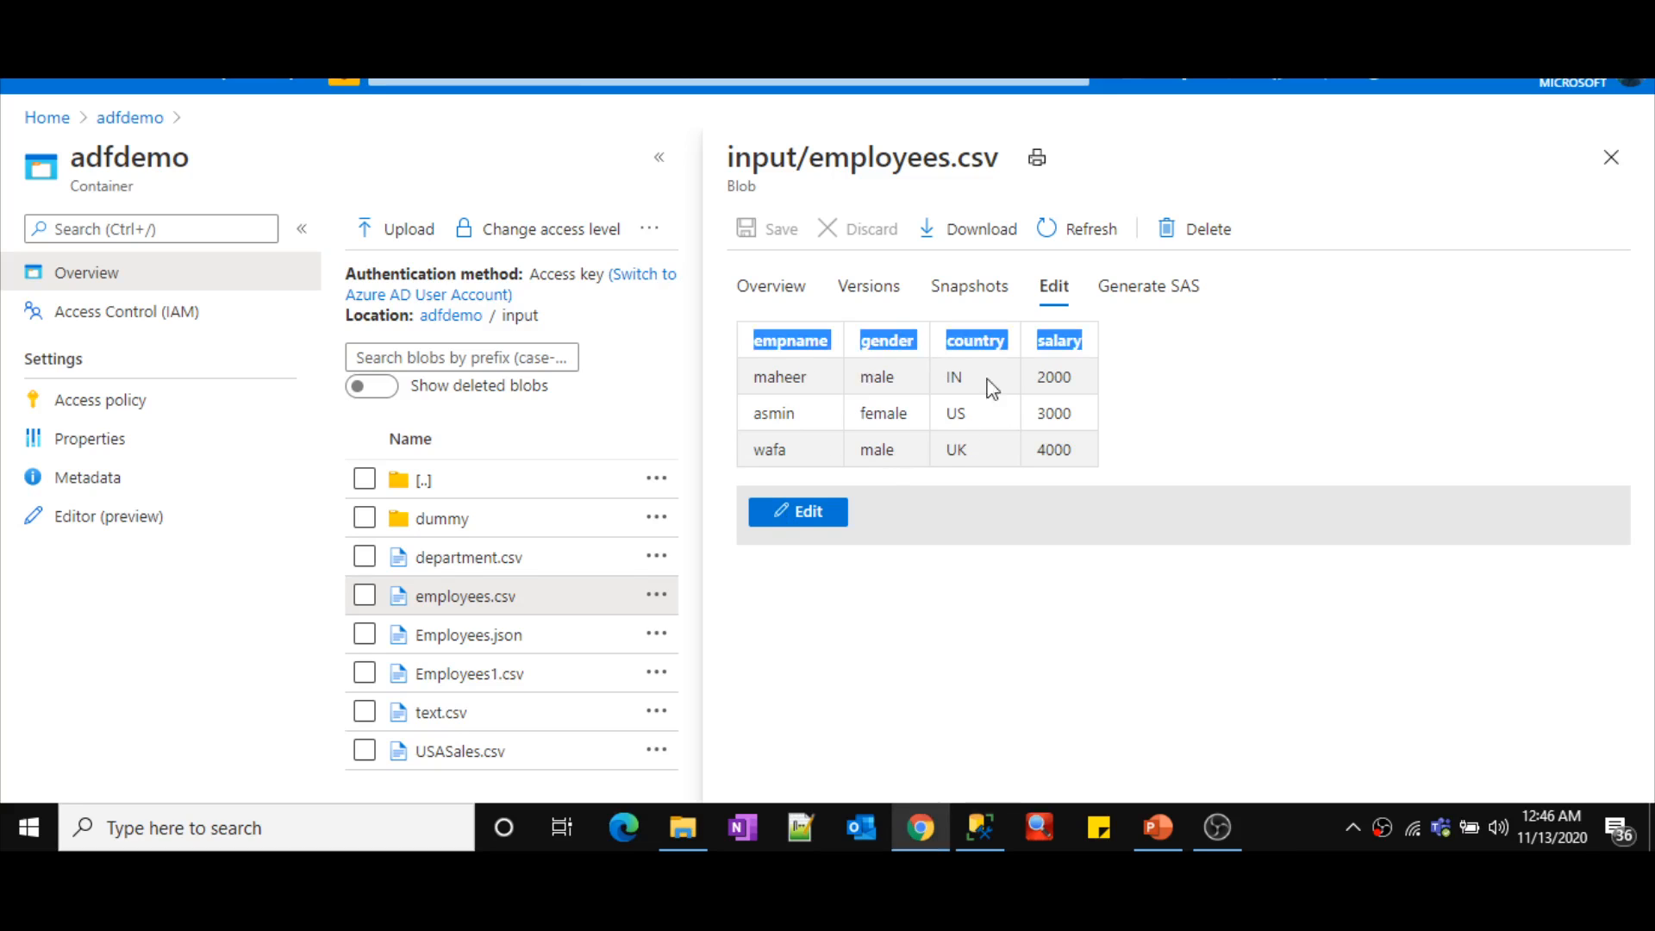
pyautogui.hotkey('alt', 'Tab')
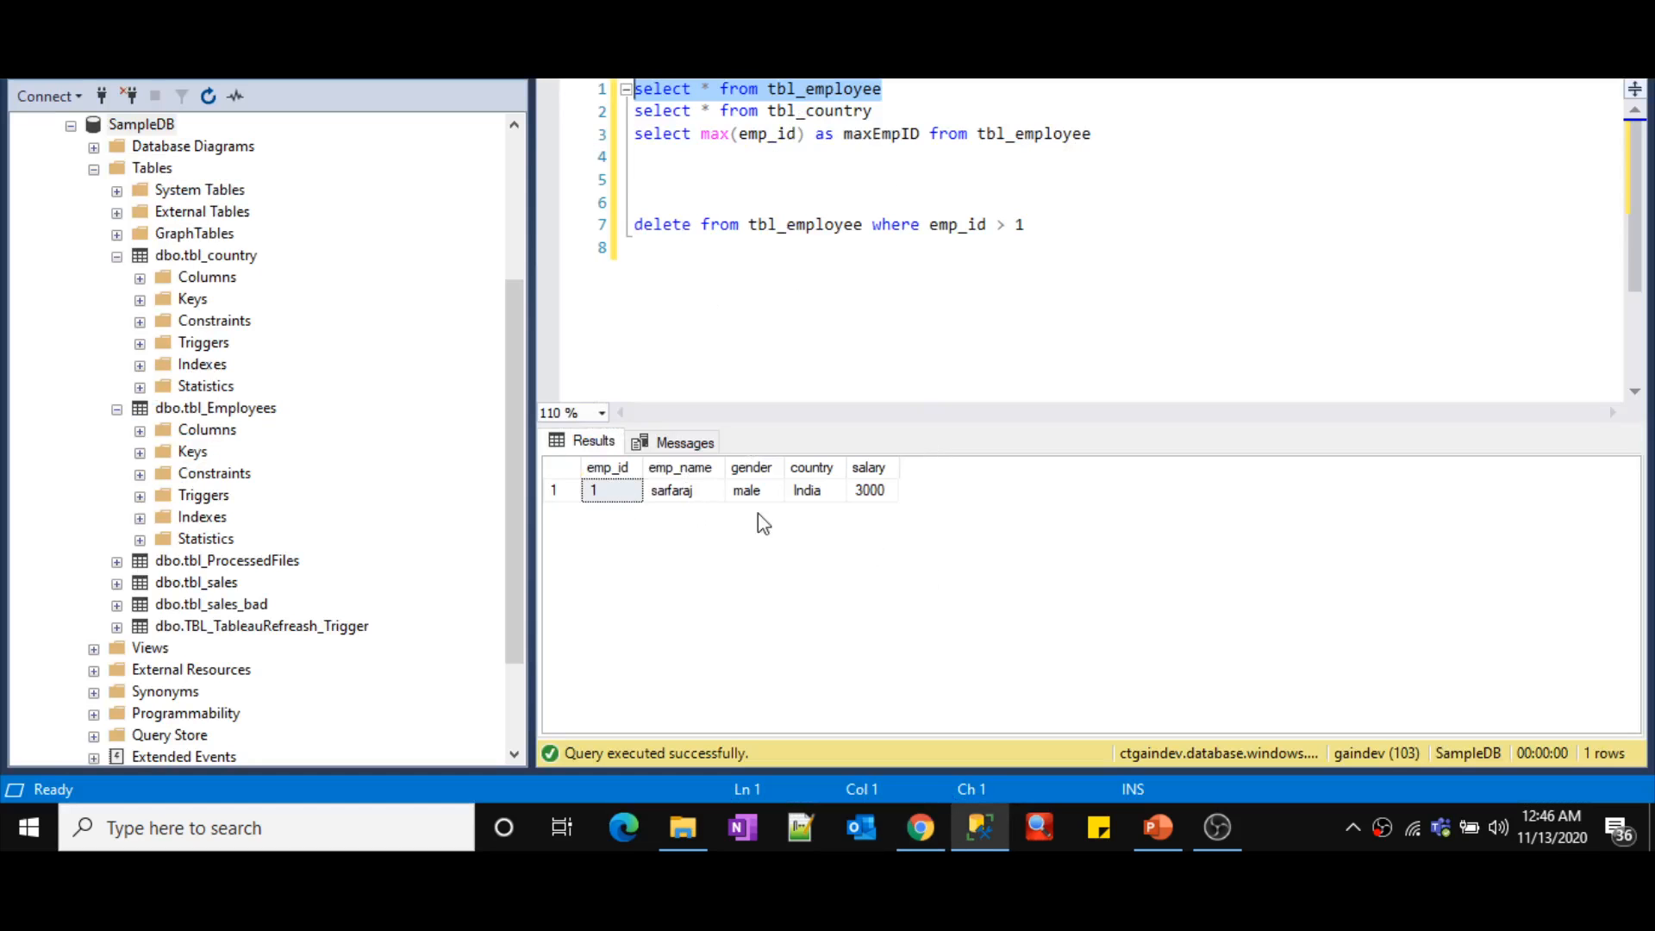
pyautogui.click(599, 471)
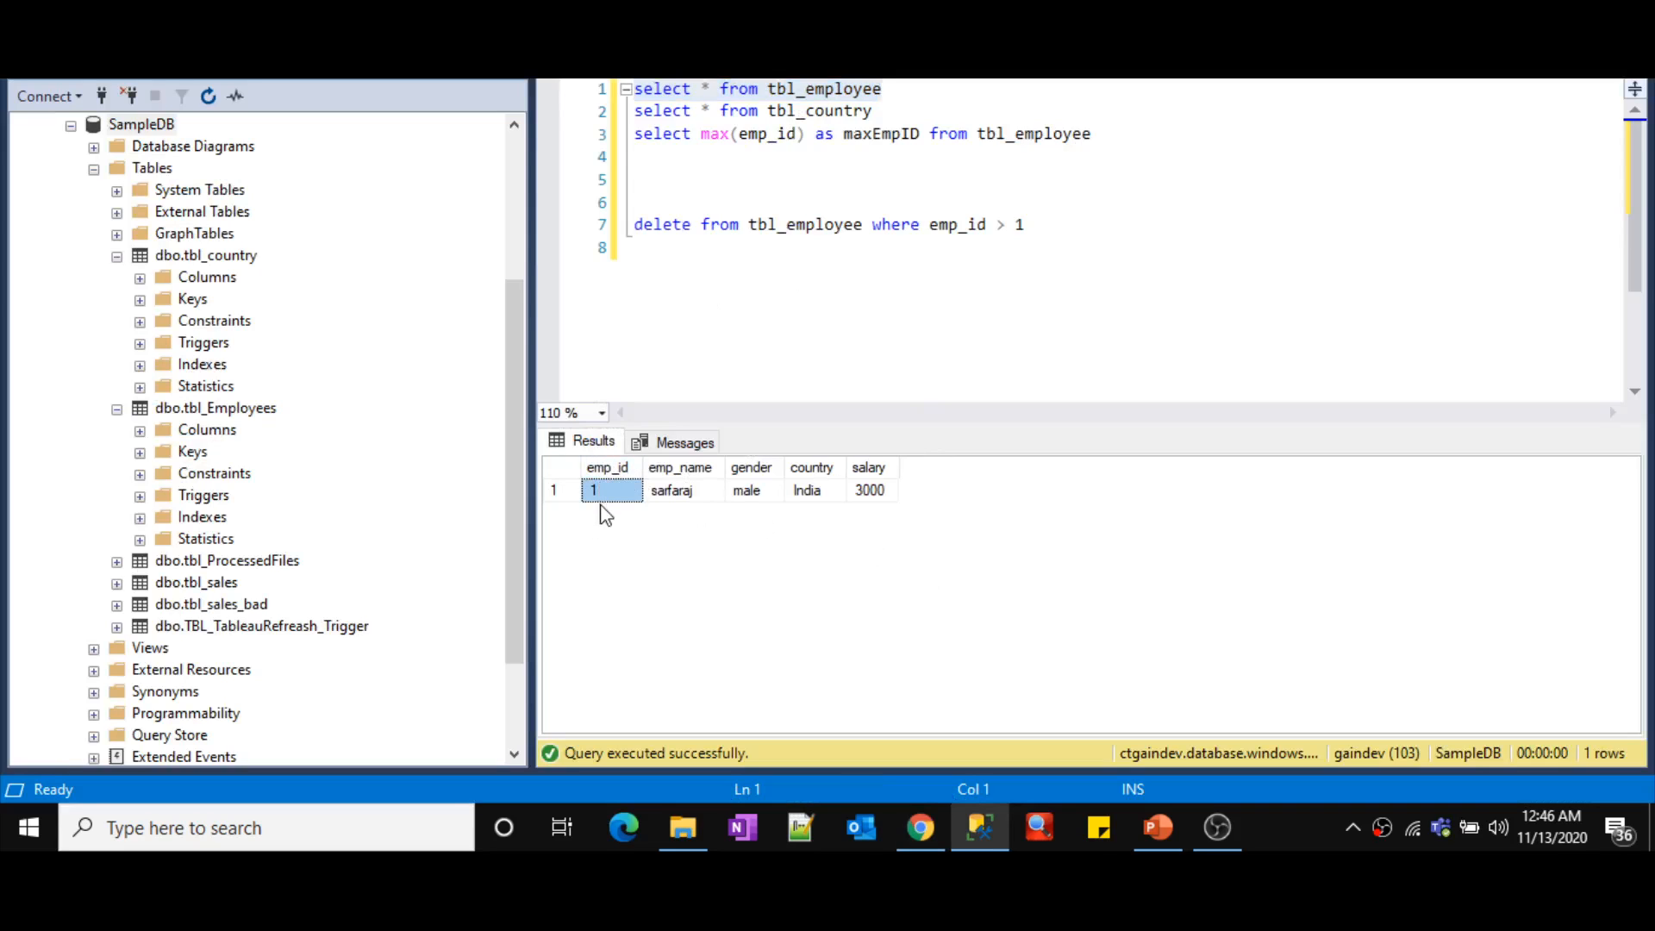
pyautogui.hotkey('alt', 'Tab')
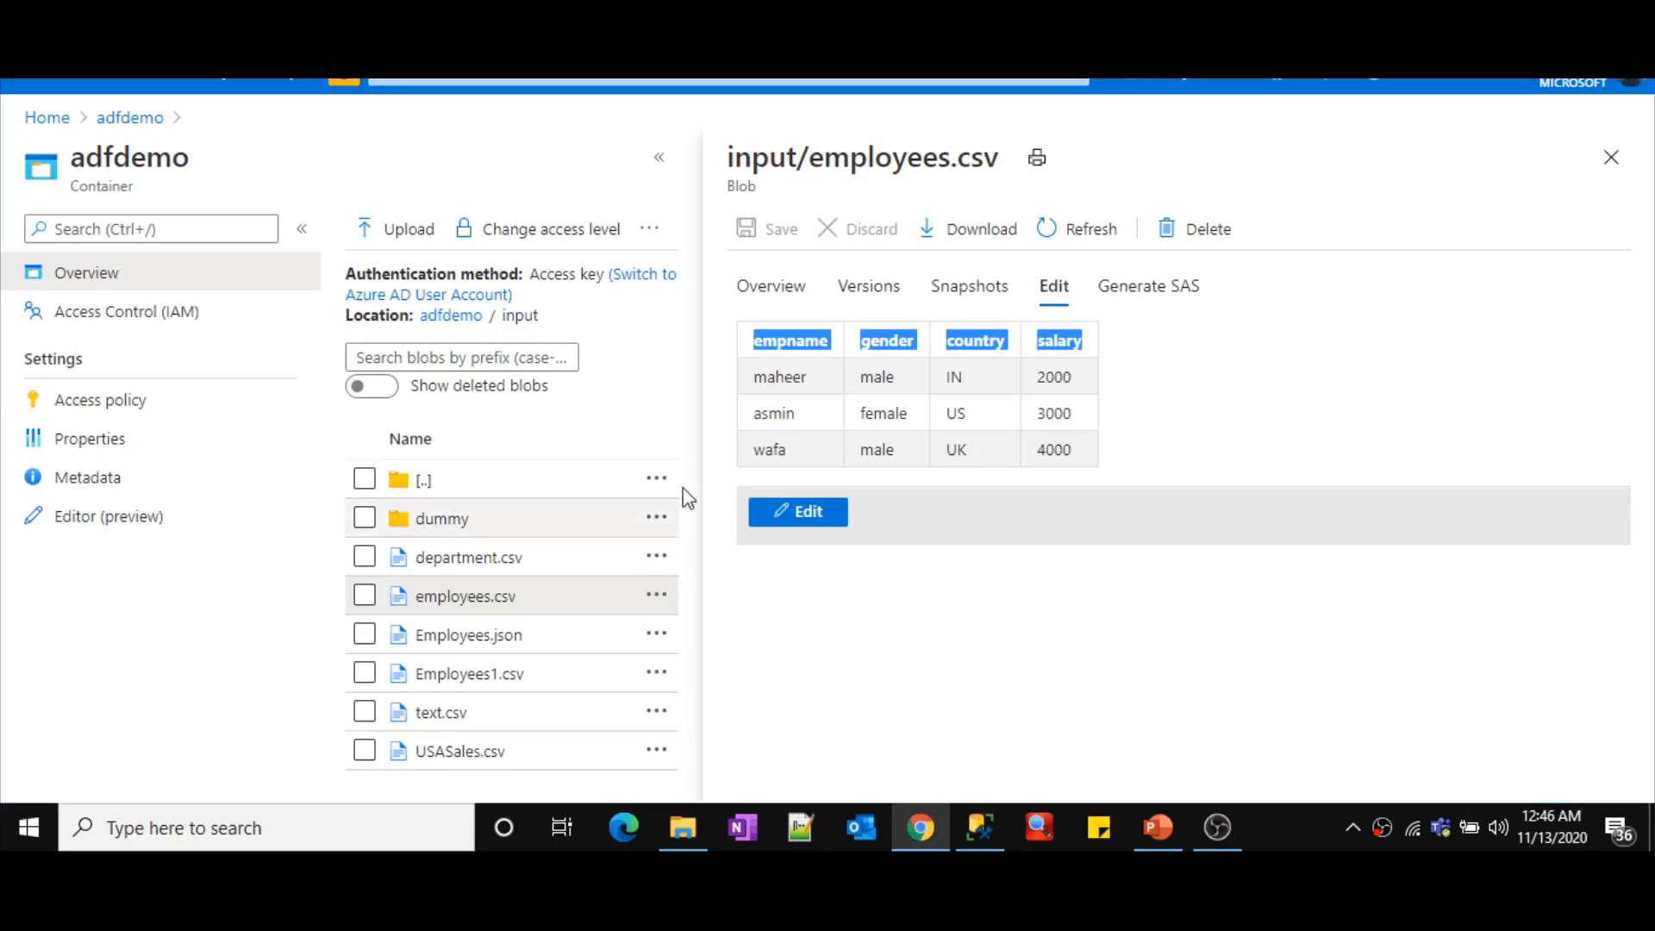
pyautogui.click(756, 350)
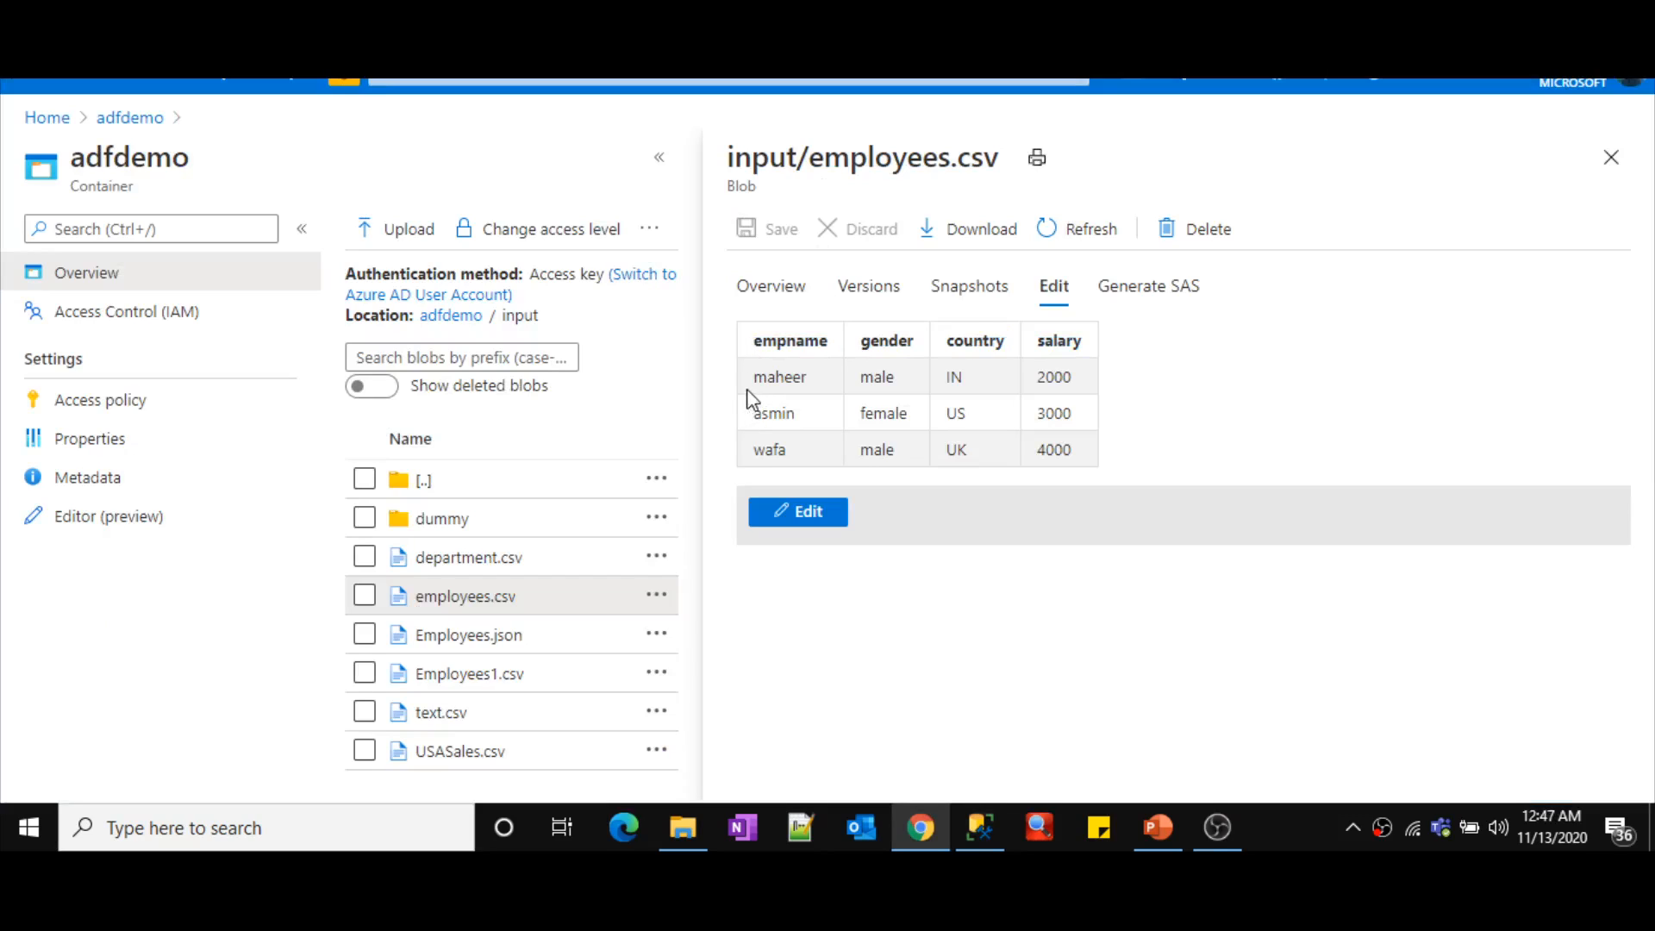
pyautogui.moveTo(761, 377); pyautogui.dragTo(1069, 451)
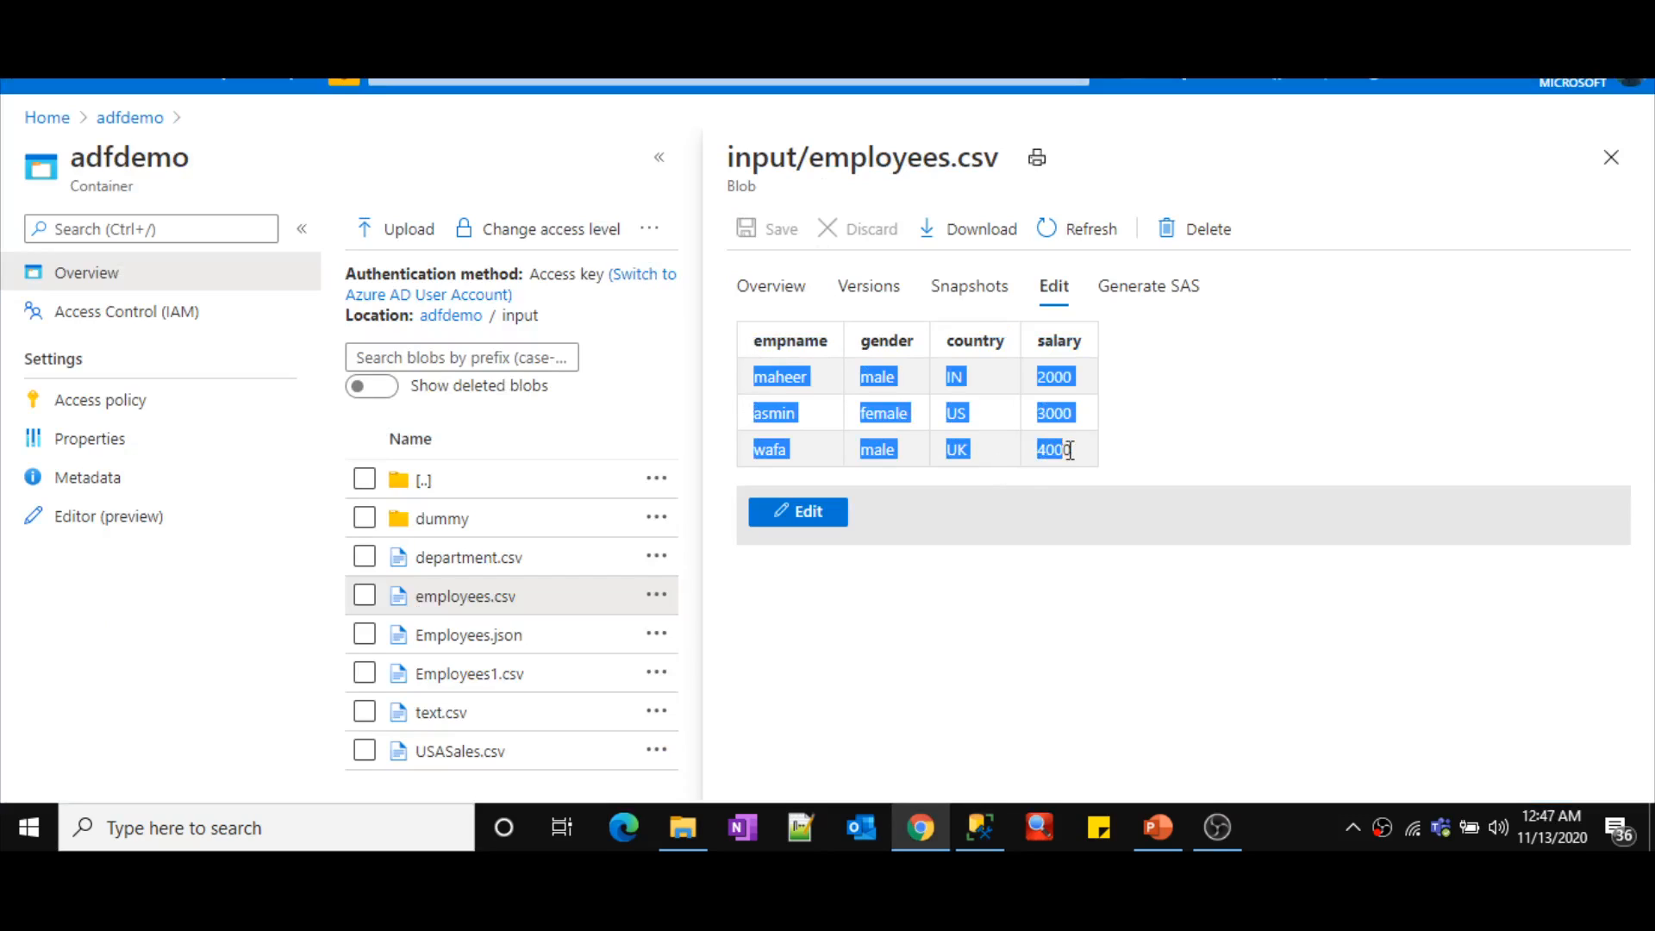
pyautogui.hotkey('alt', 'Tab')
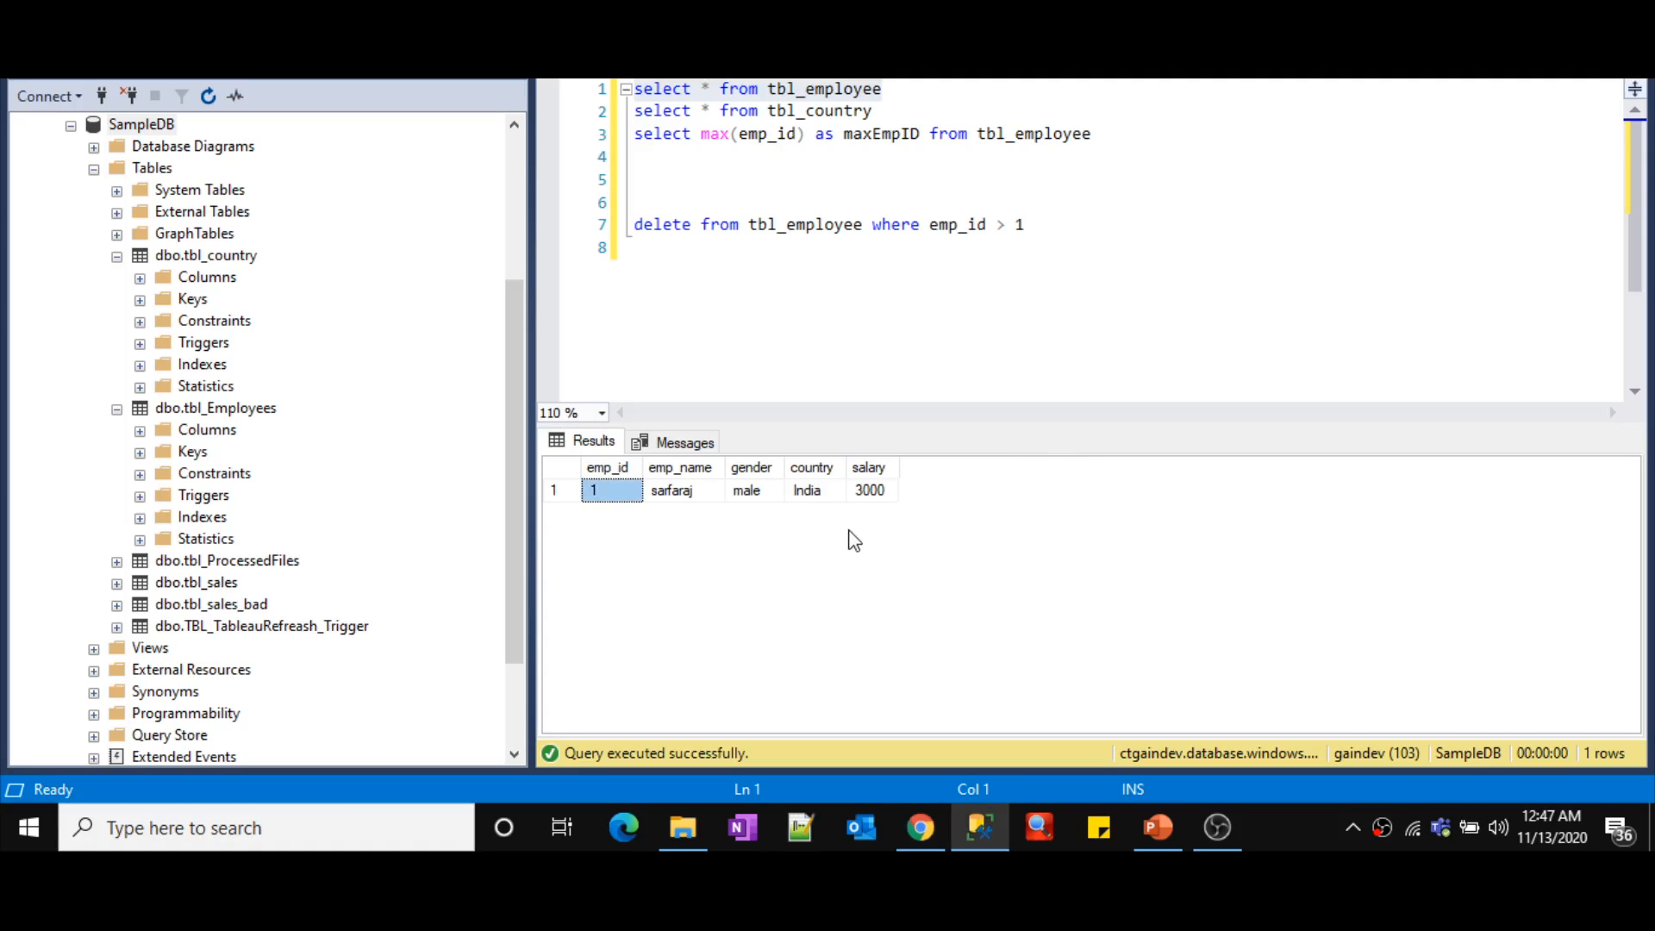
pyautogui.click(603, 488)
pyautogui.hotkey('alt', 'Tab')
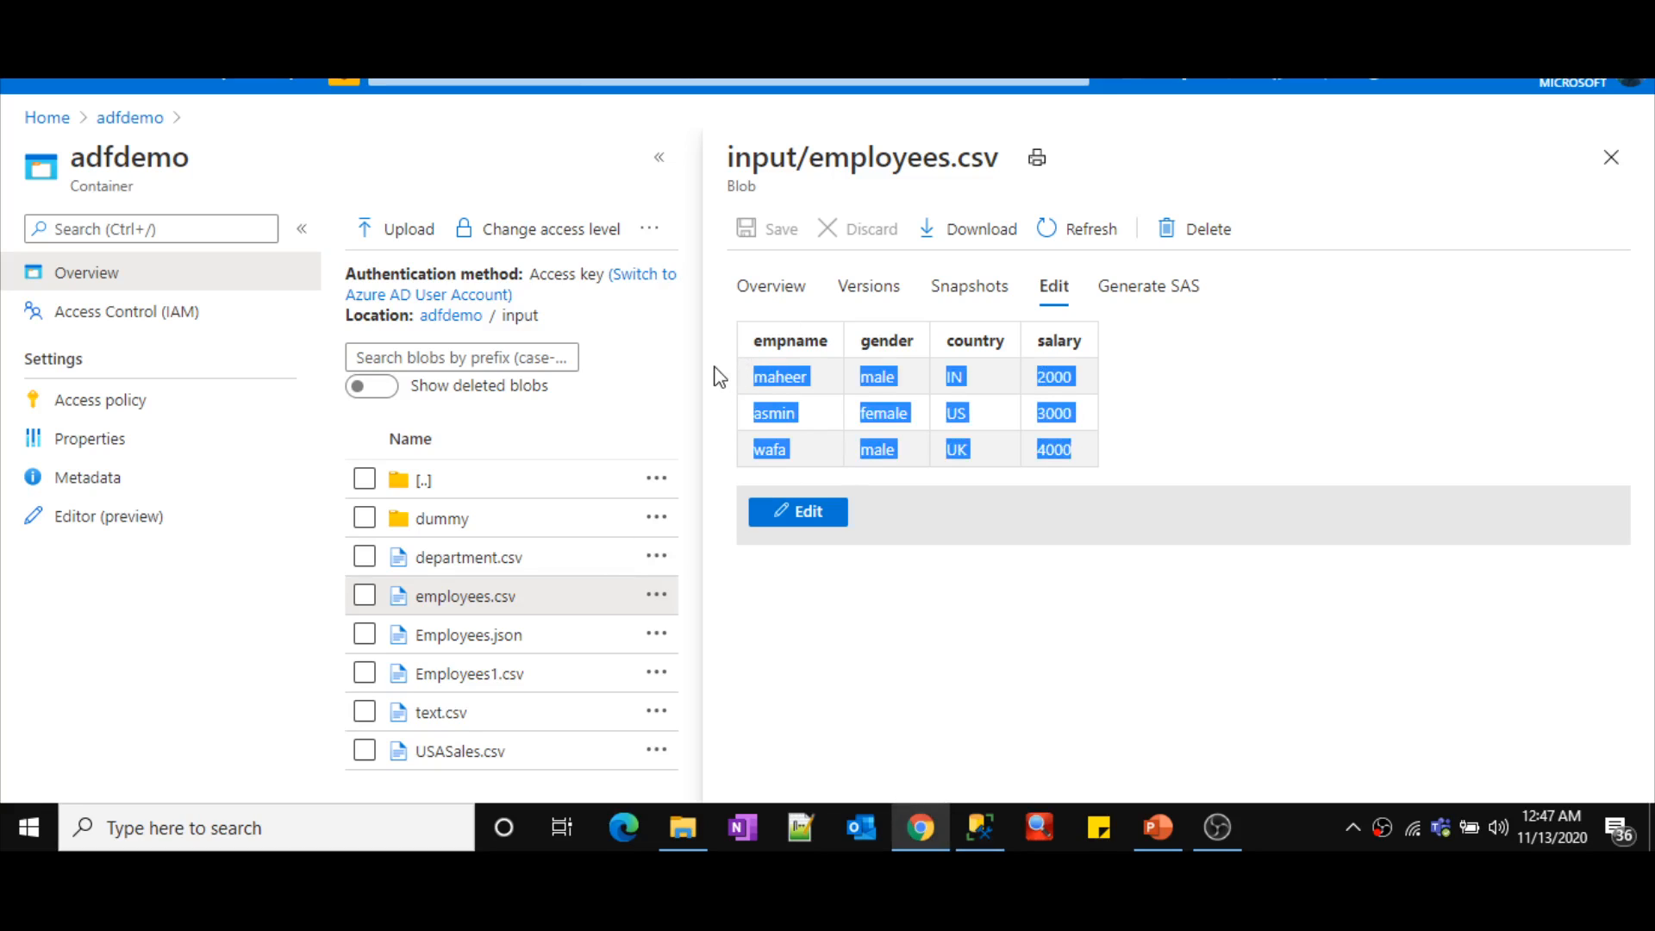
pyautogui.hotkey('alt', 'Tab')
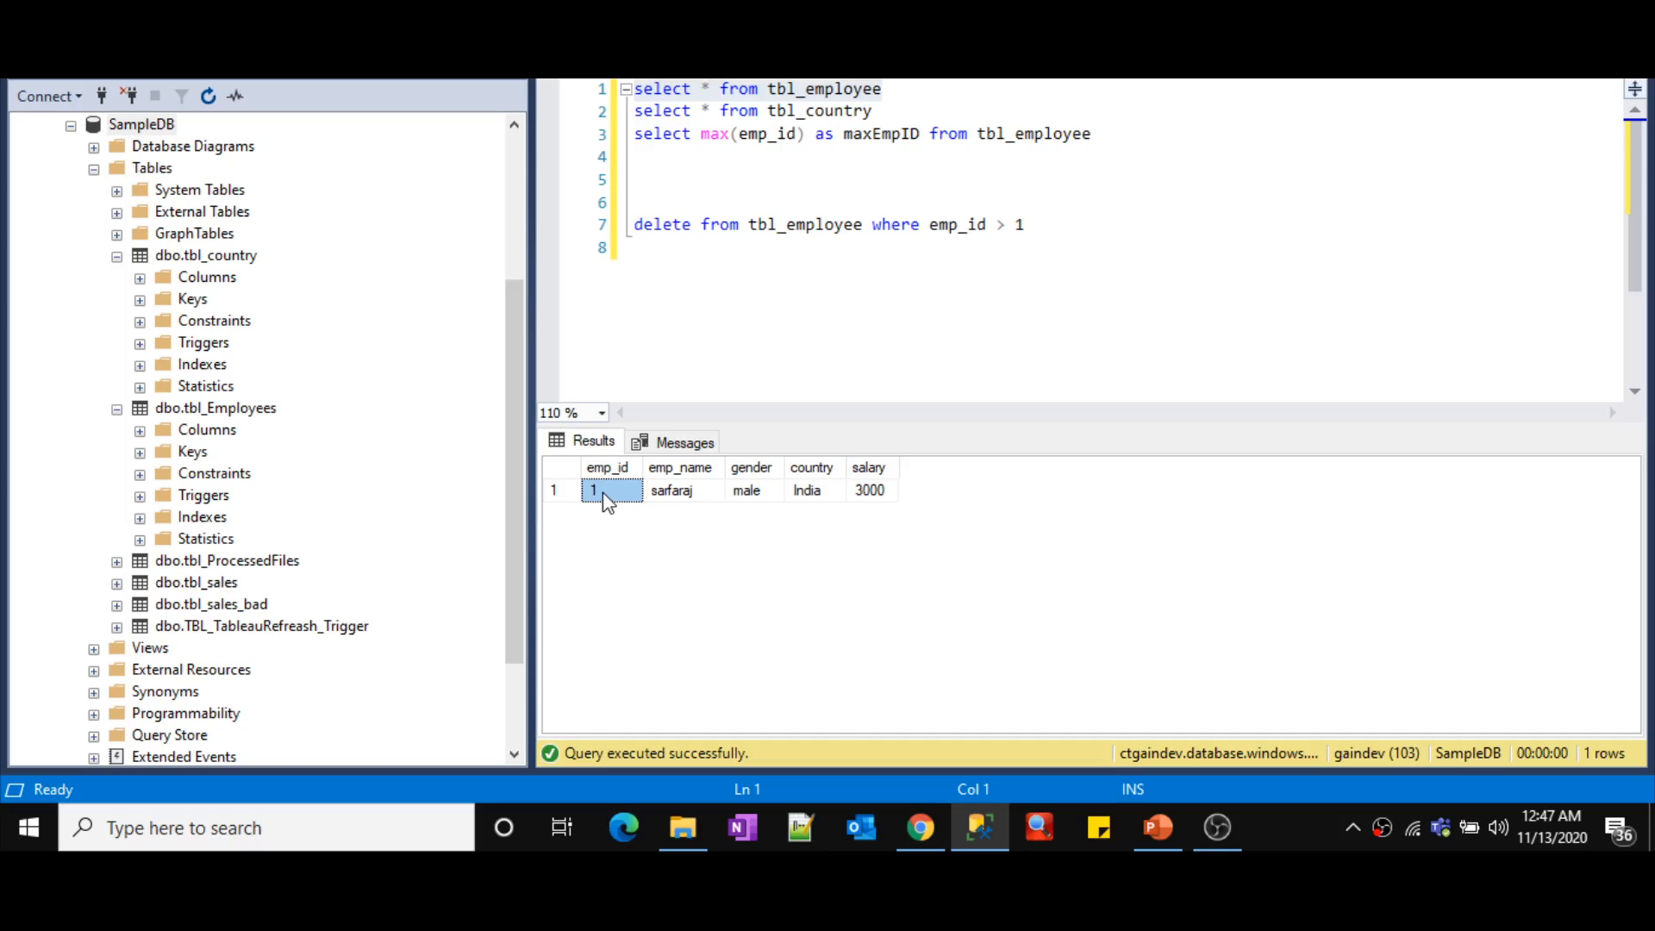
pyautogui.hotkey('alt', 'Tab')
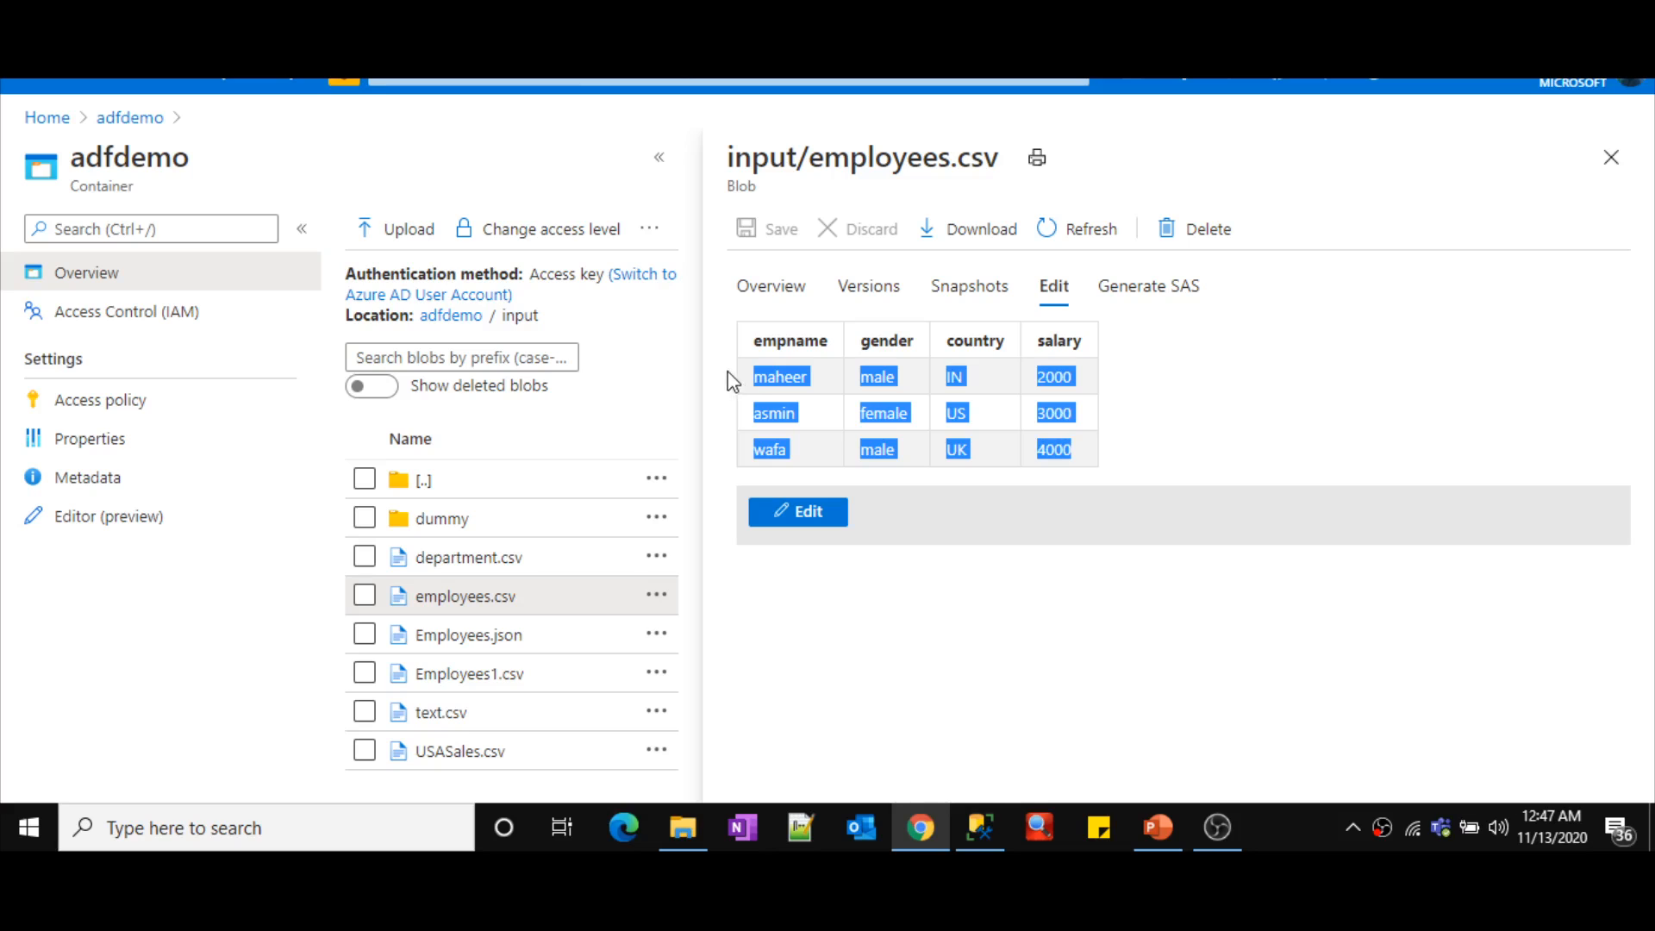
pyautogui.hotkey('alt', 'Tab')
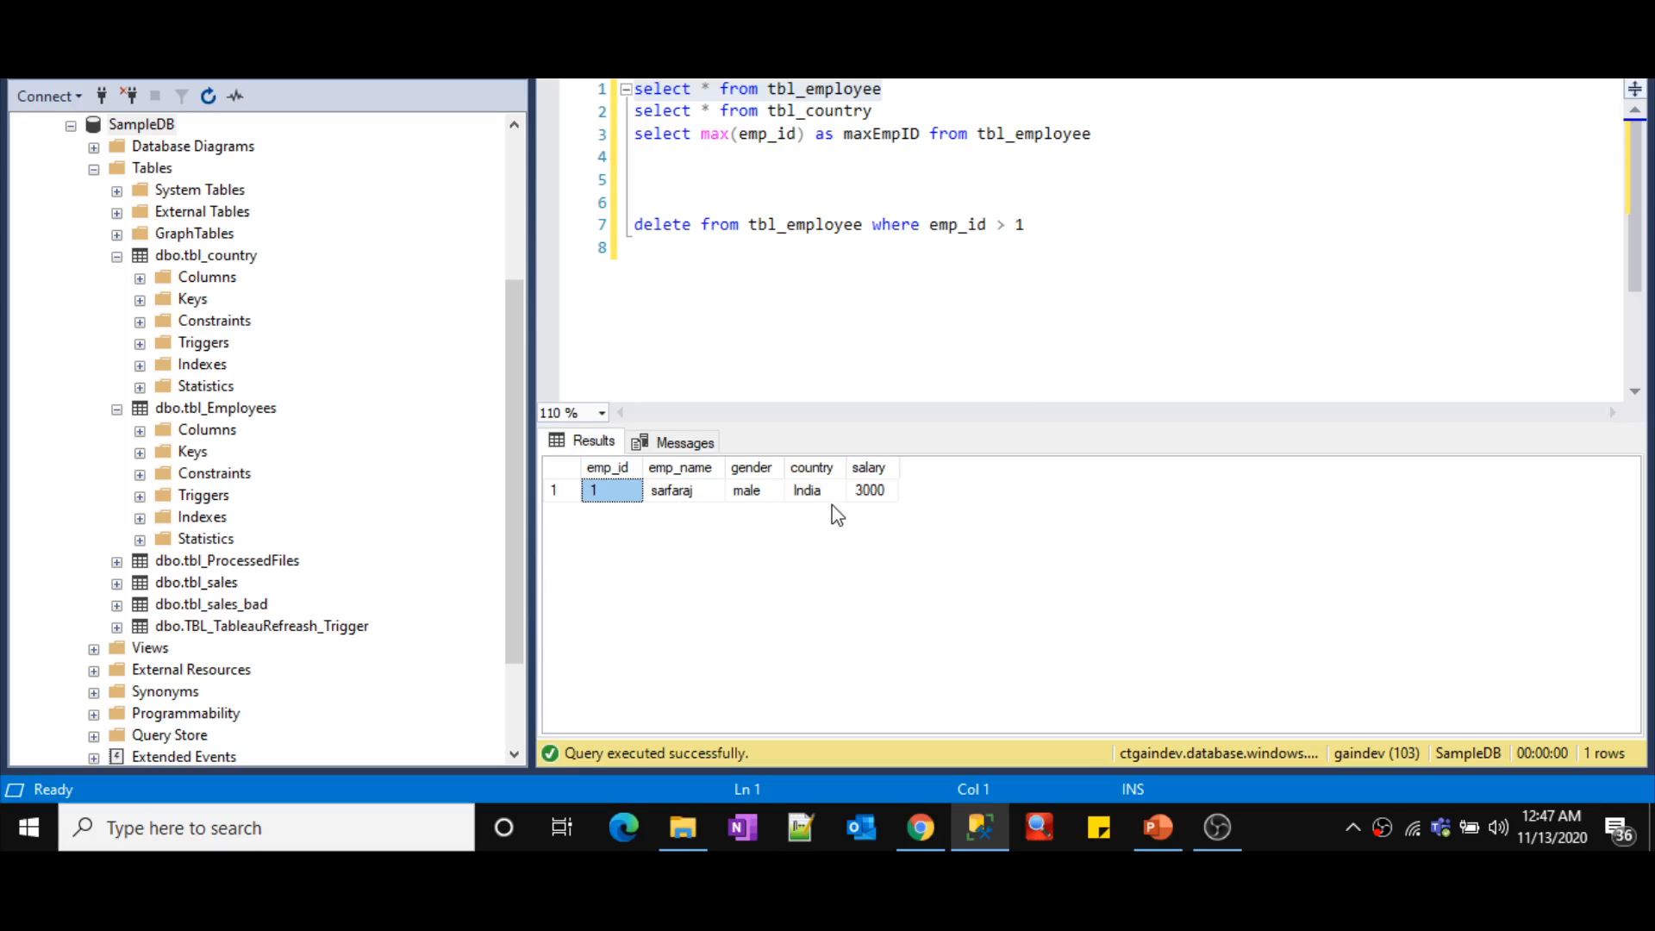
pyautogui.hotkey('alt', 'Tab')
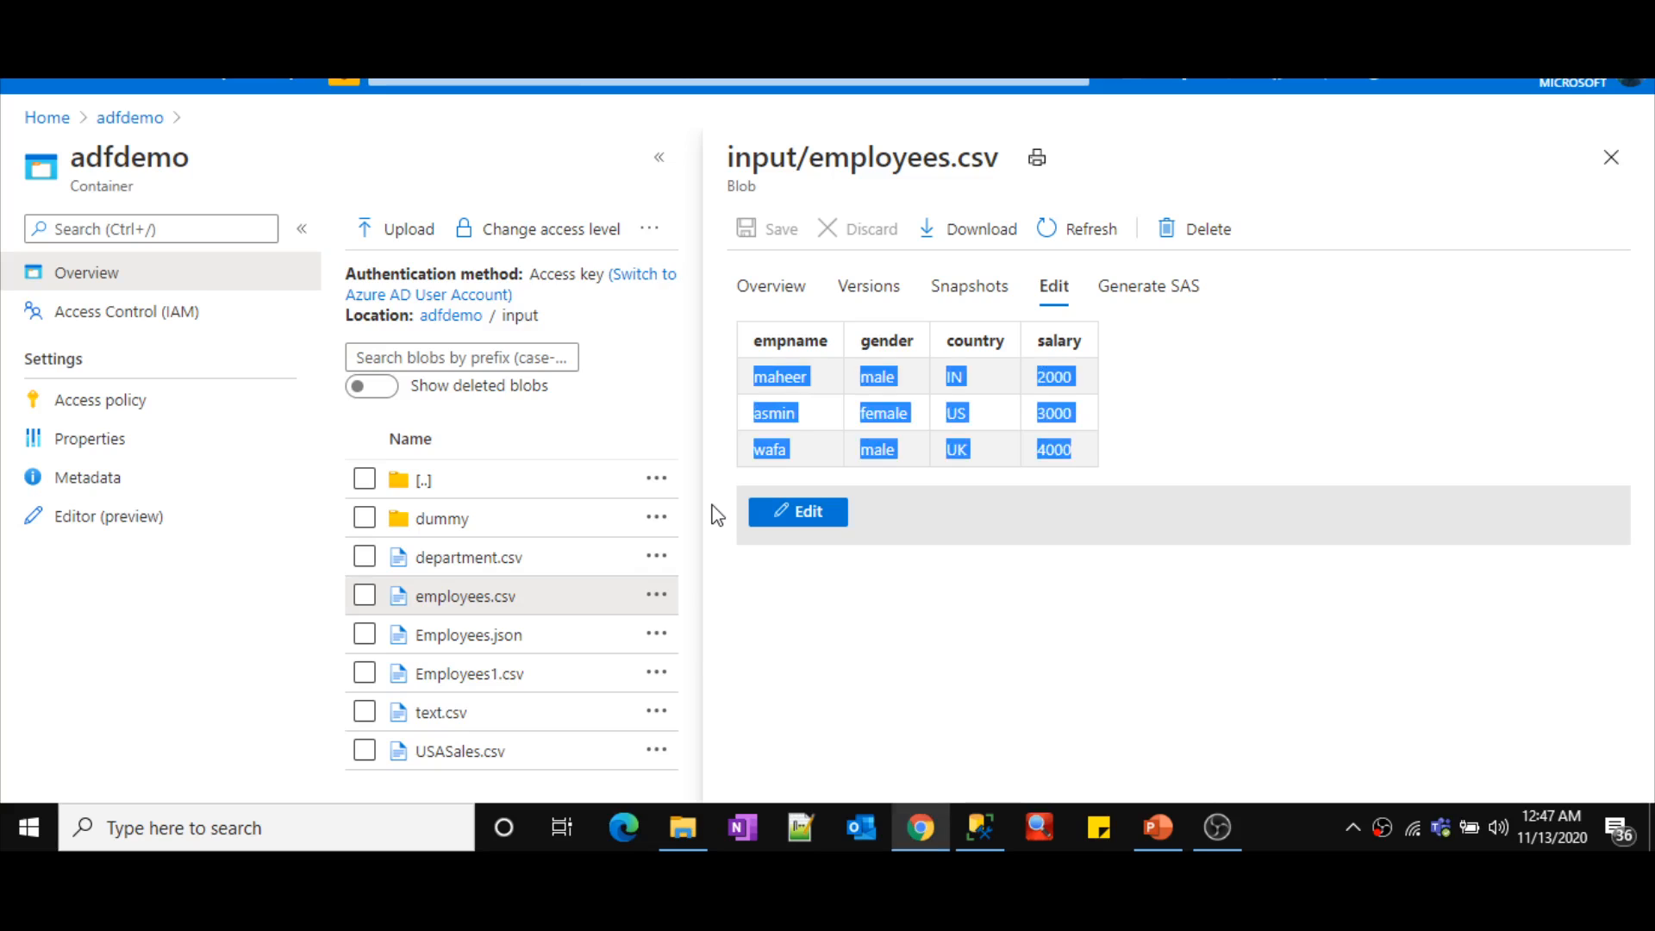
# - Switch to Azure Data Factory, add a source to dataflow4 and name its output stream empTable
pyautogui.hotkey('alt', 'Tab')
pyautogui.hotkey('alt', 'shift', 'Tab')
pyautogui.click(483, 2)
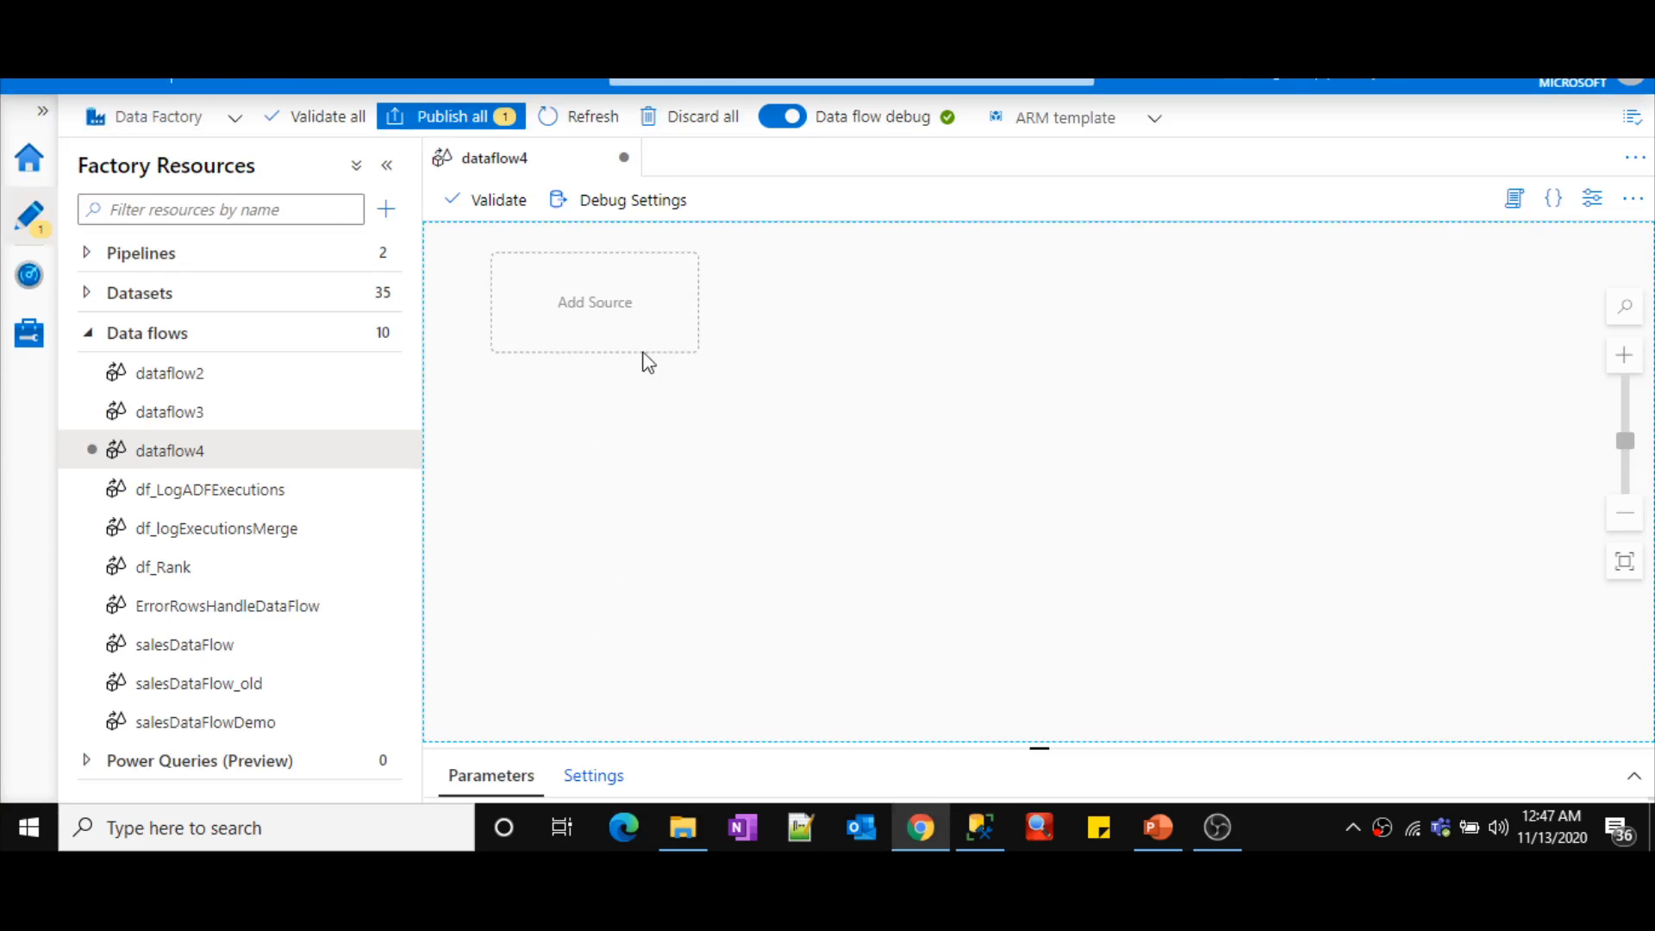
pyautogui.moveTo(750, 442); pyautogui.dragTo(709, 435)
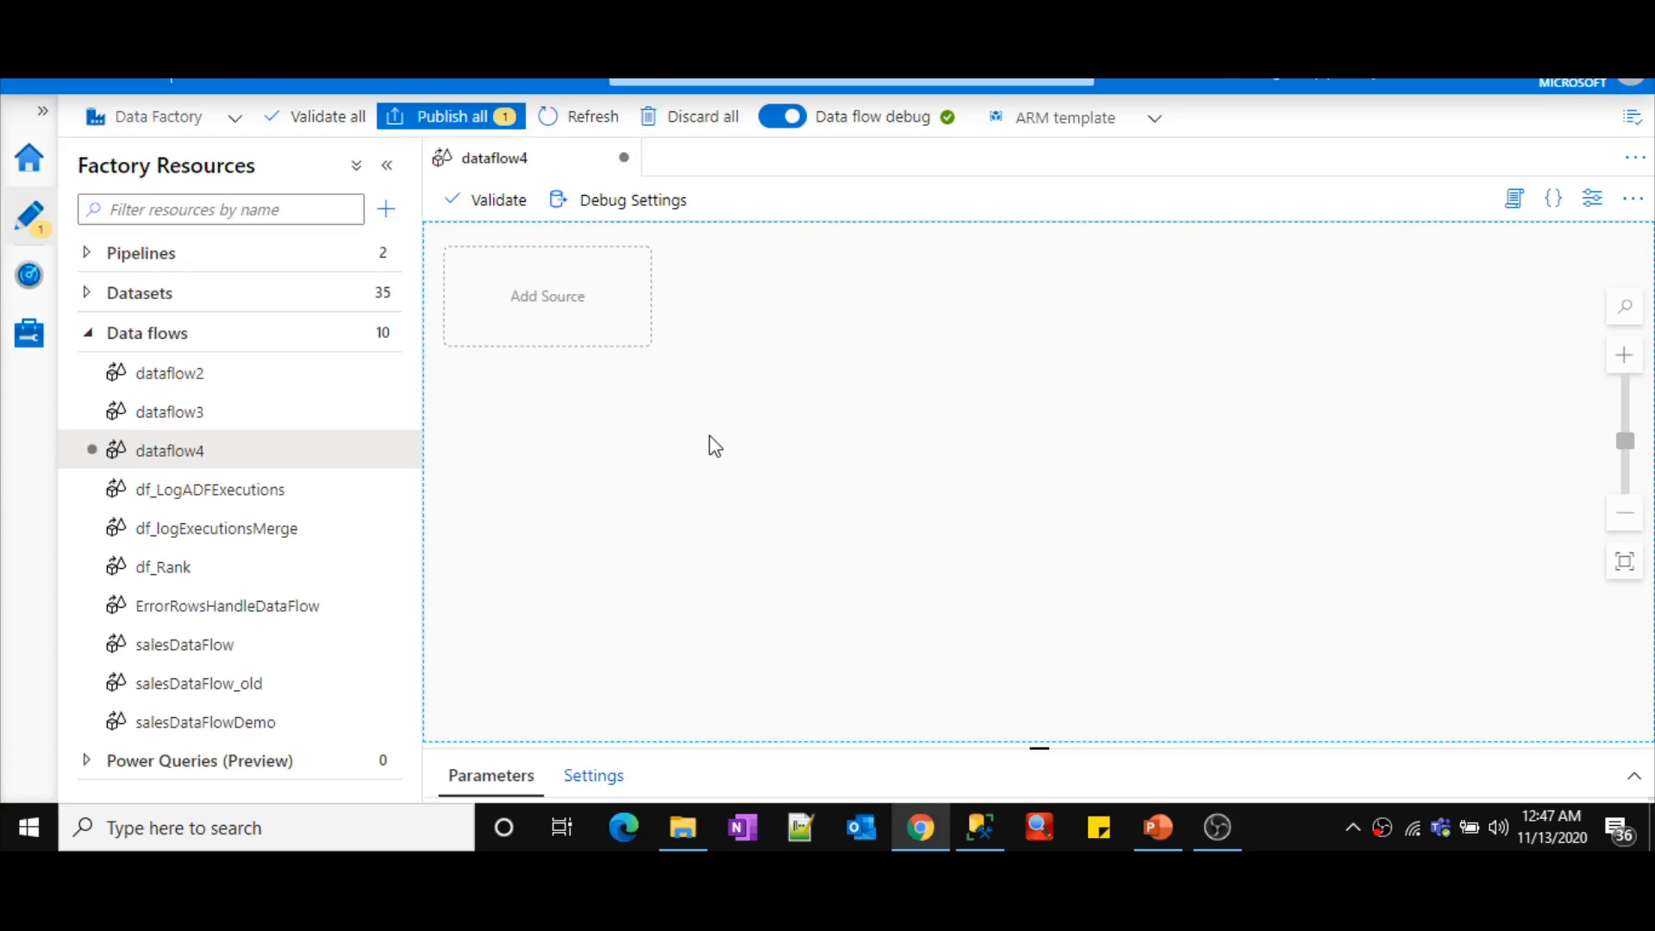
pyautogui.click(608, 304)
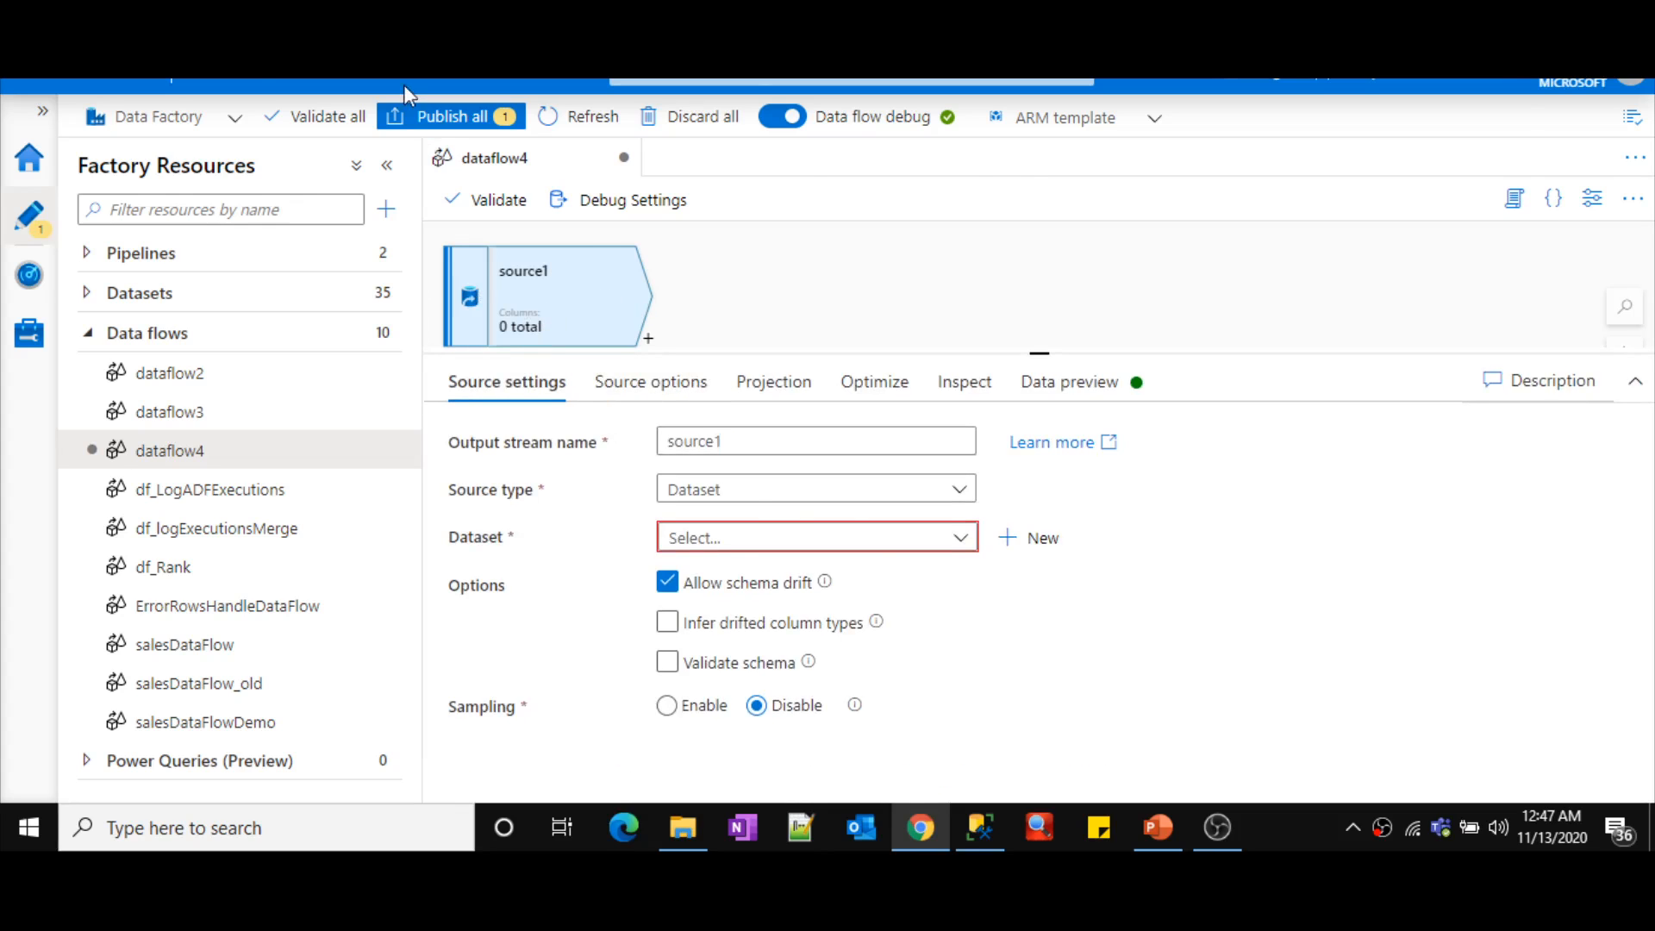
pyautogui.hotkey('alt', 'Tab')
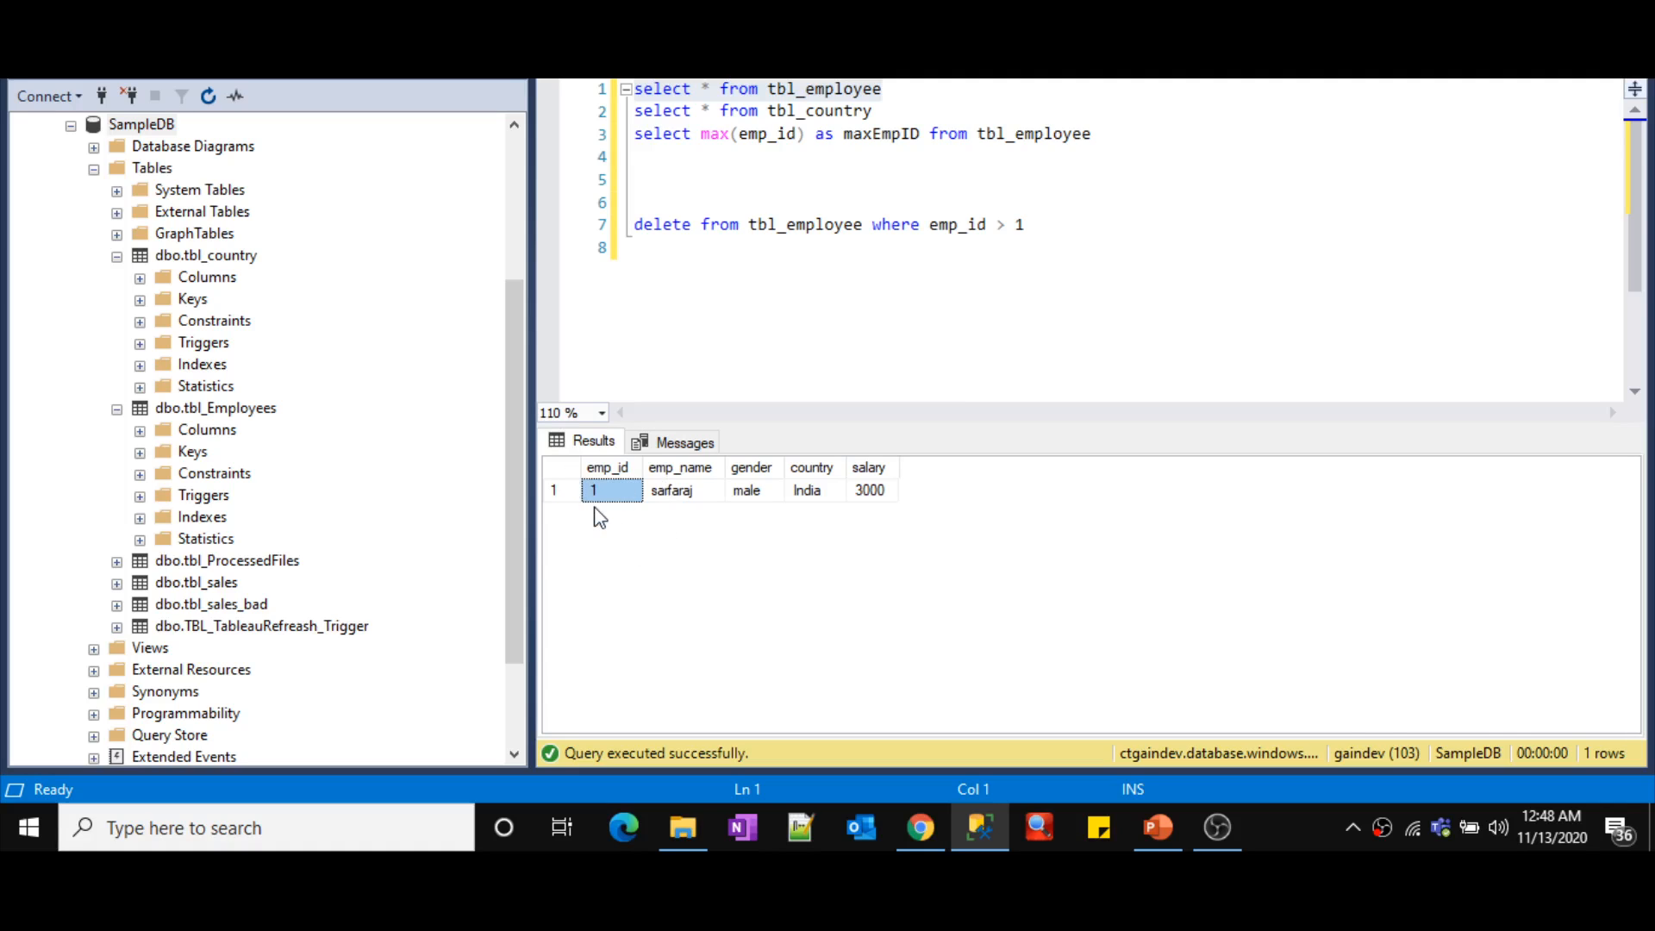
pyautogui.hotkey('alt', 'Tab')
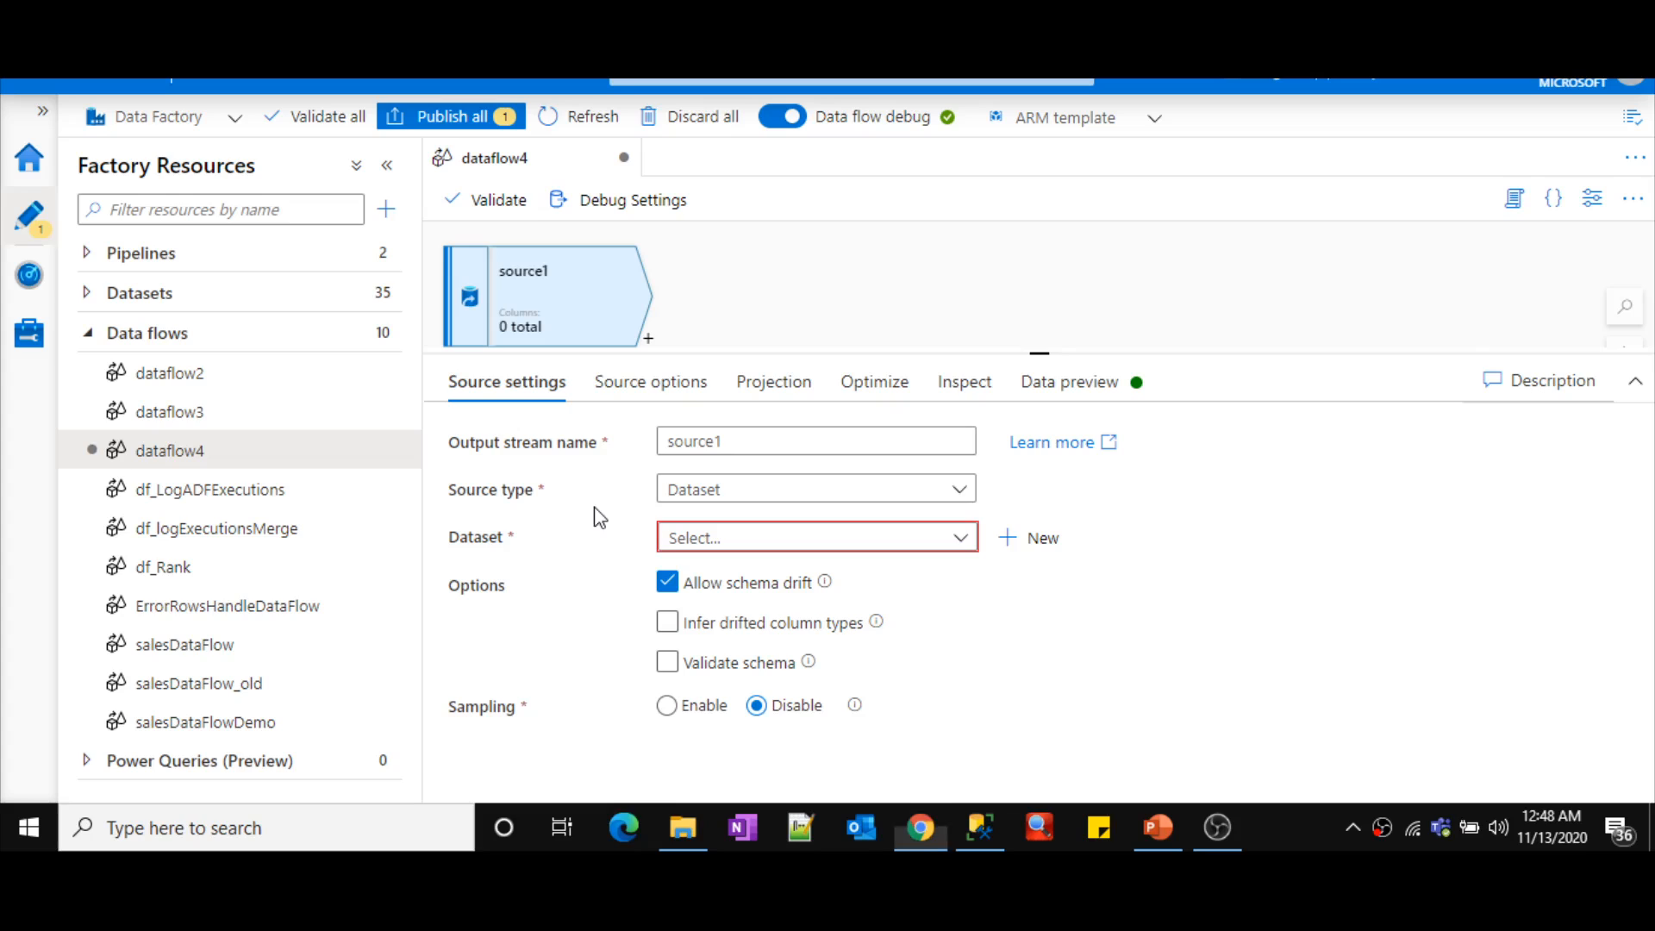
pyautogui.moveTo(760, 451); pyautogui.dragTo(658, 455)
pyautogui.write('empTable')
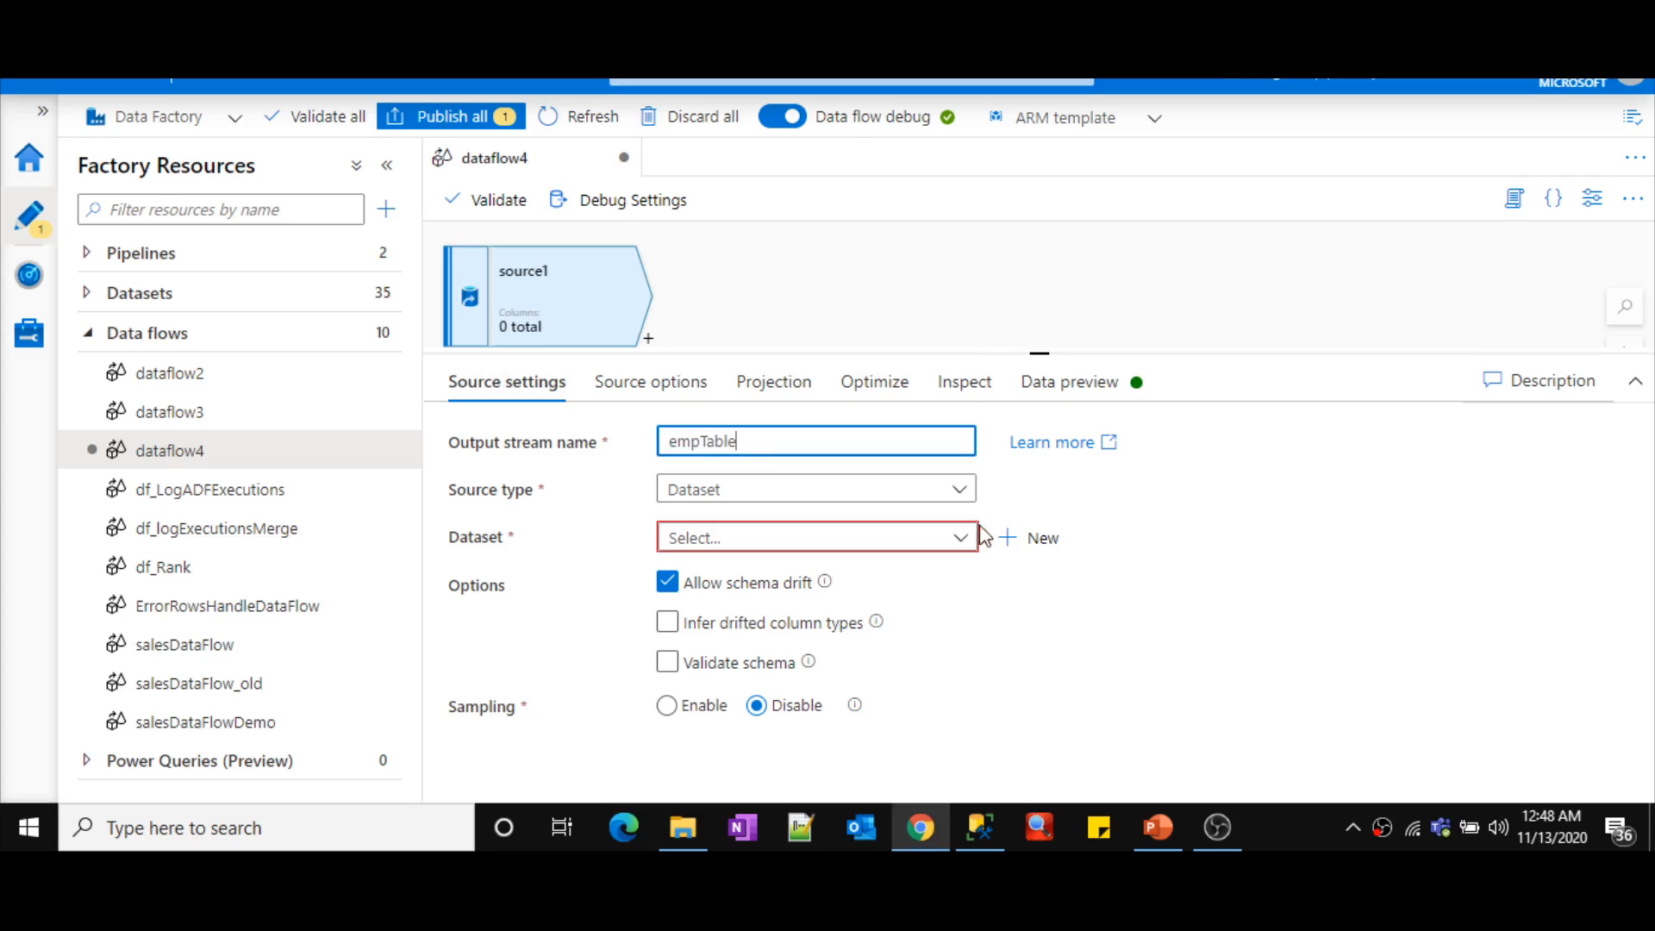
# - Start a new Azure SQL dataset for the empTable source and name it ds_empTable
pyautogui.click(1031, 541)
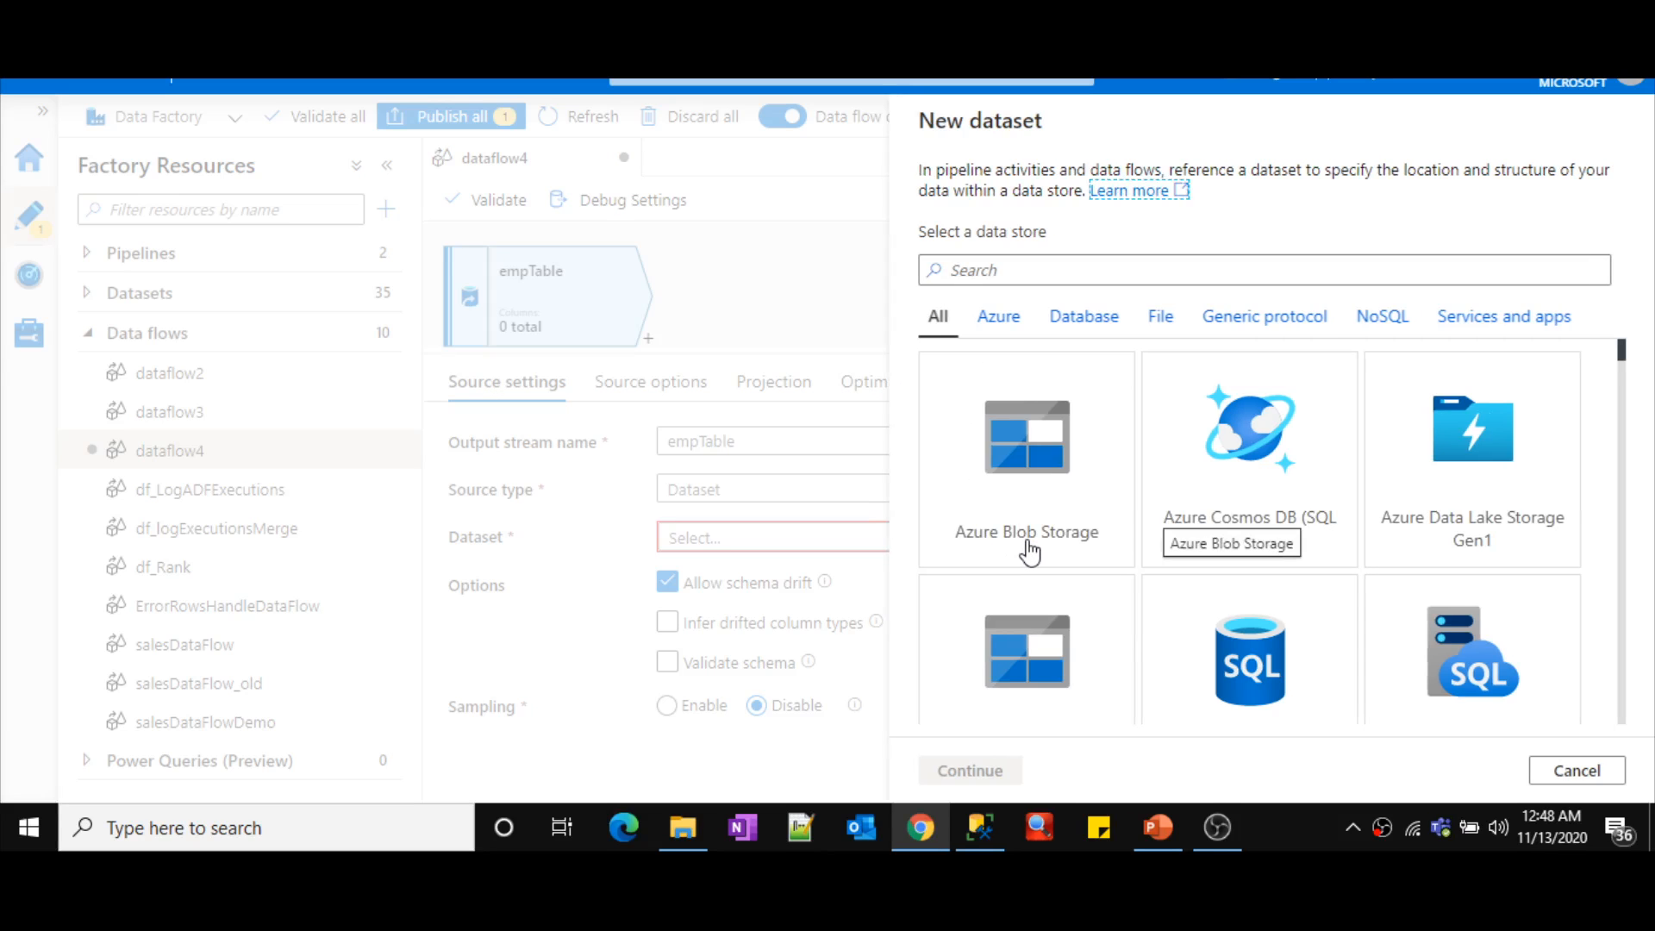
pyautogui.click(1258, 668)
pyautogui.click(974, 769)
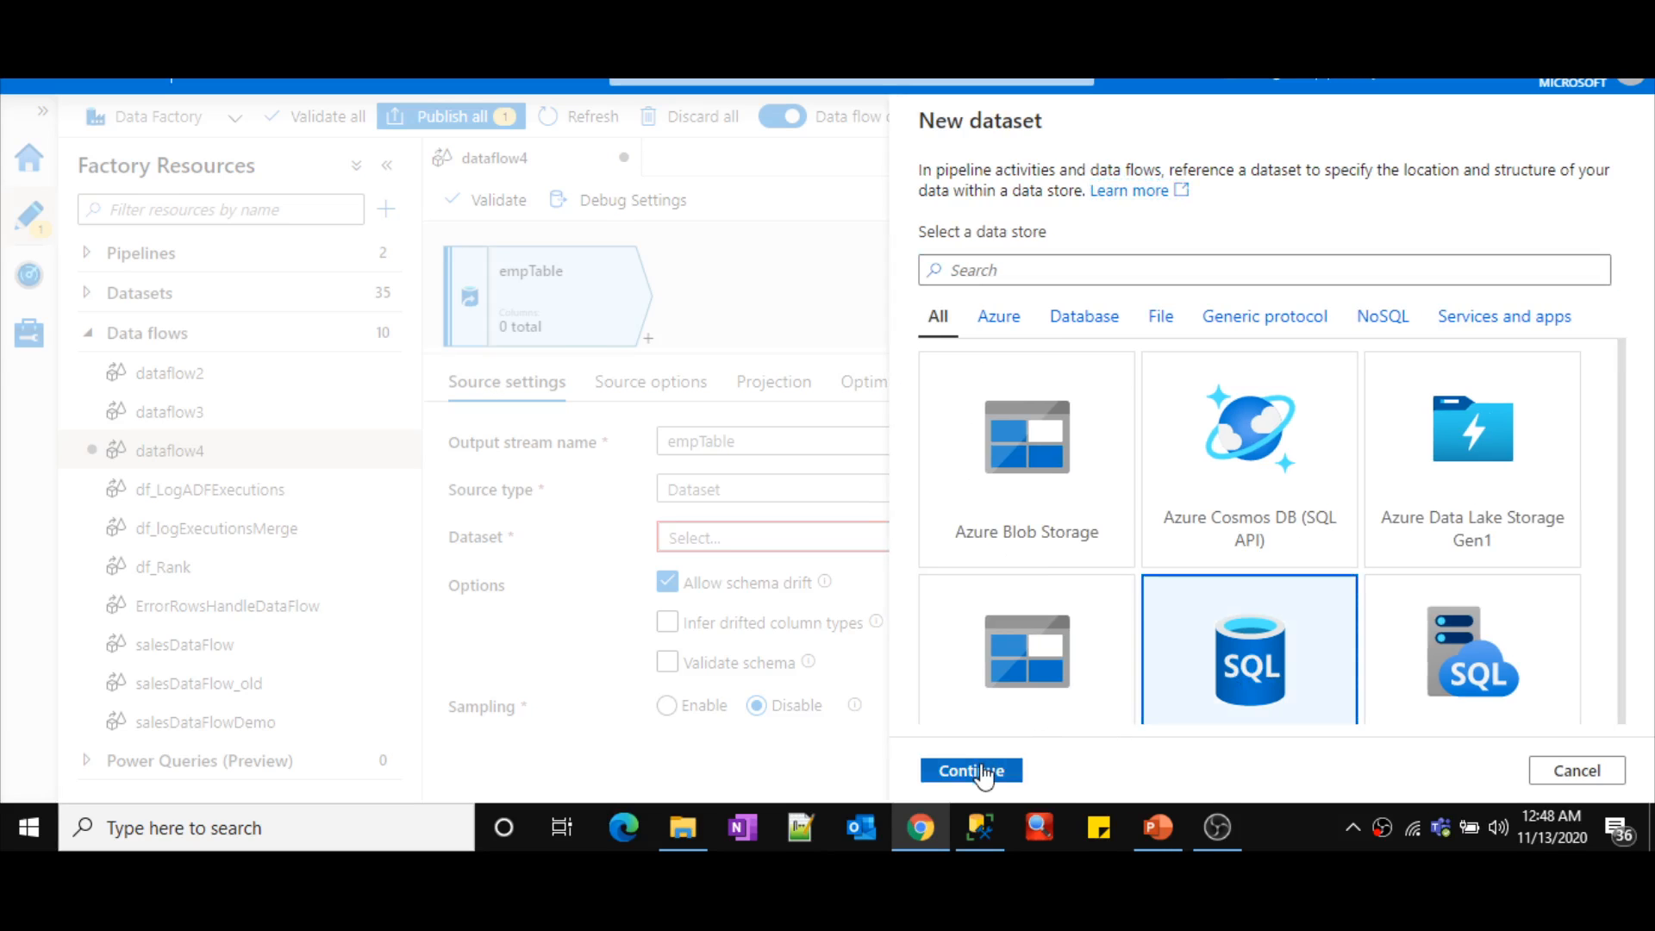
pyautogui.moveTo(1045, 204); pyautogui.dragTo(923, 197)
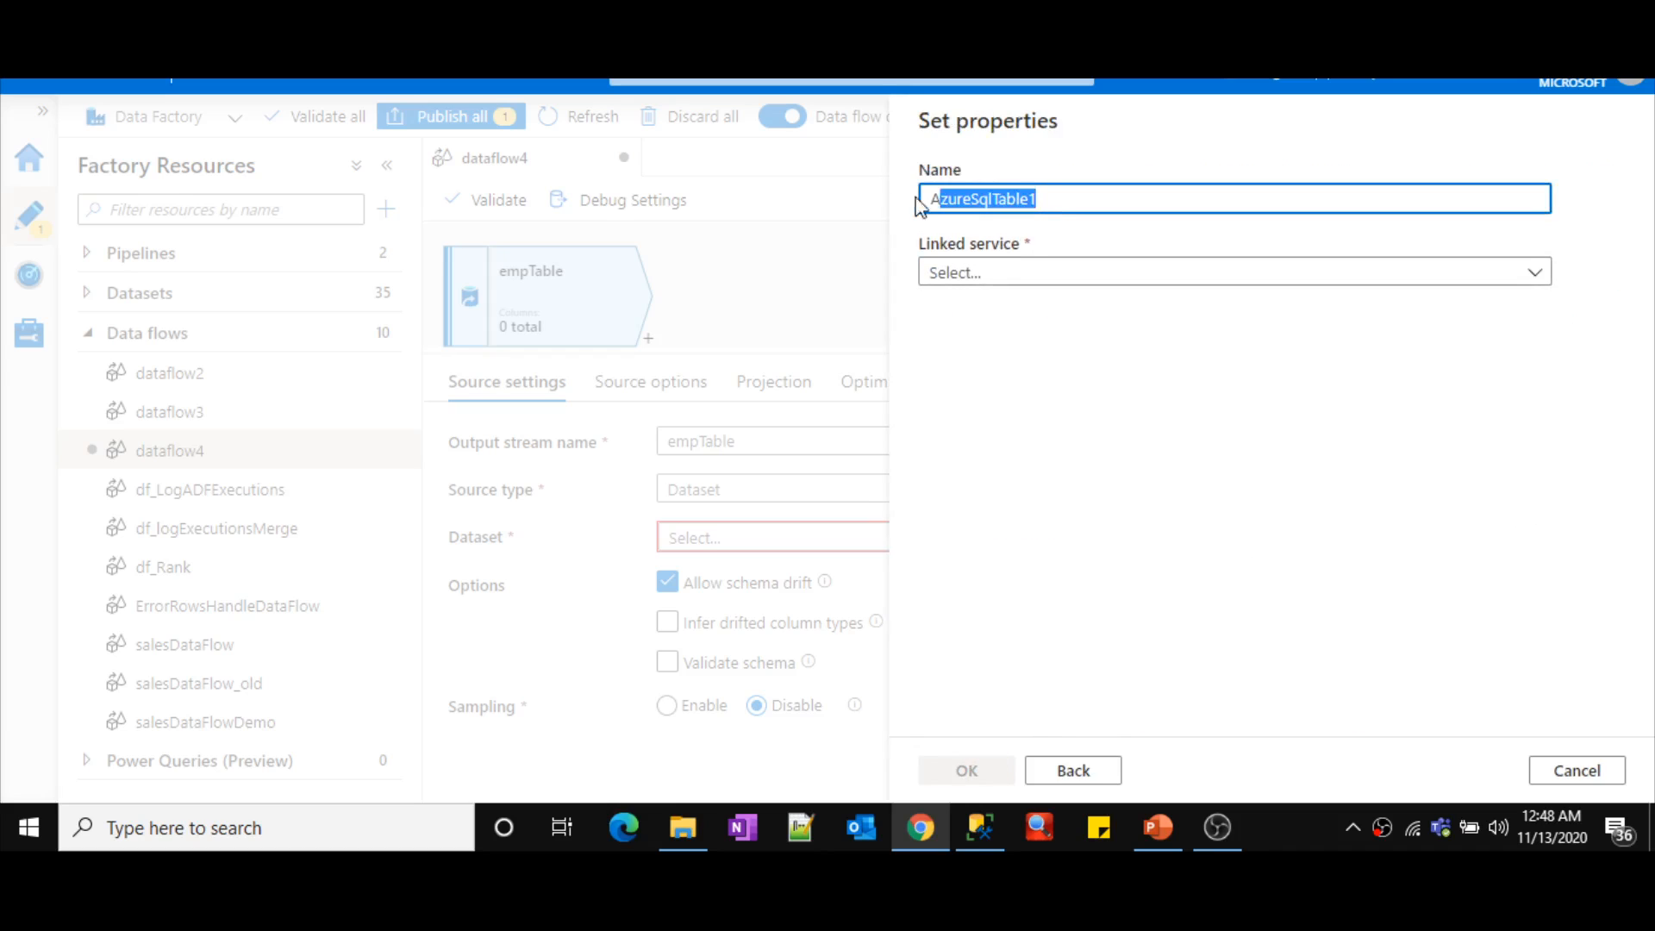
pyautogui.write('ds_empTable')
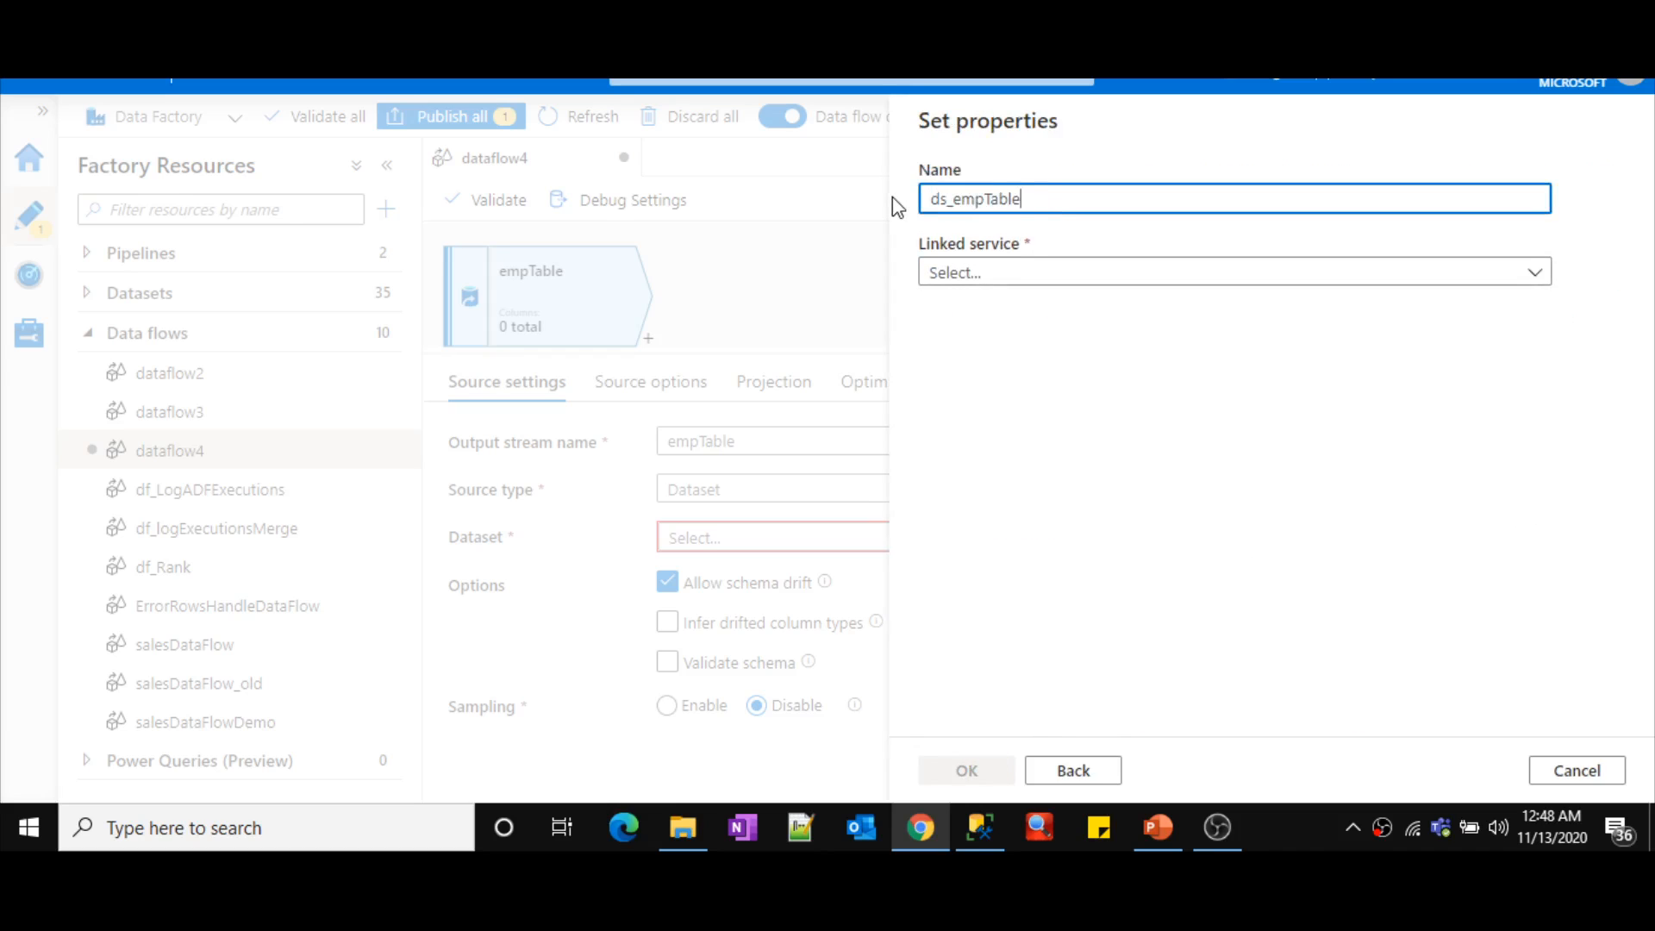
# - Create the dataset from DevSQLServerLinkedService with table dbo.tbl_employee, and review the column names and types in the source's projection
pyautogui.click(972, 274)
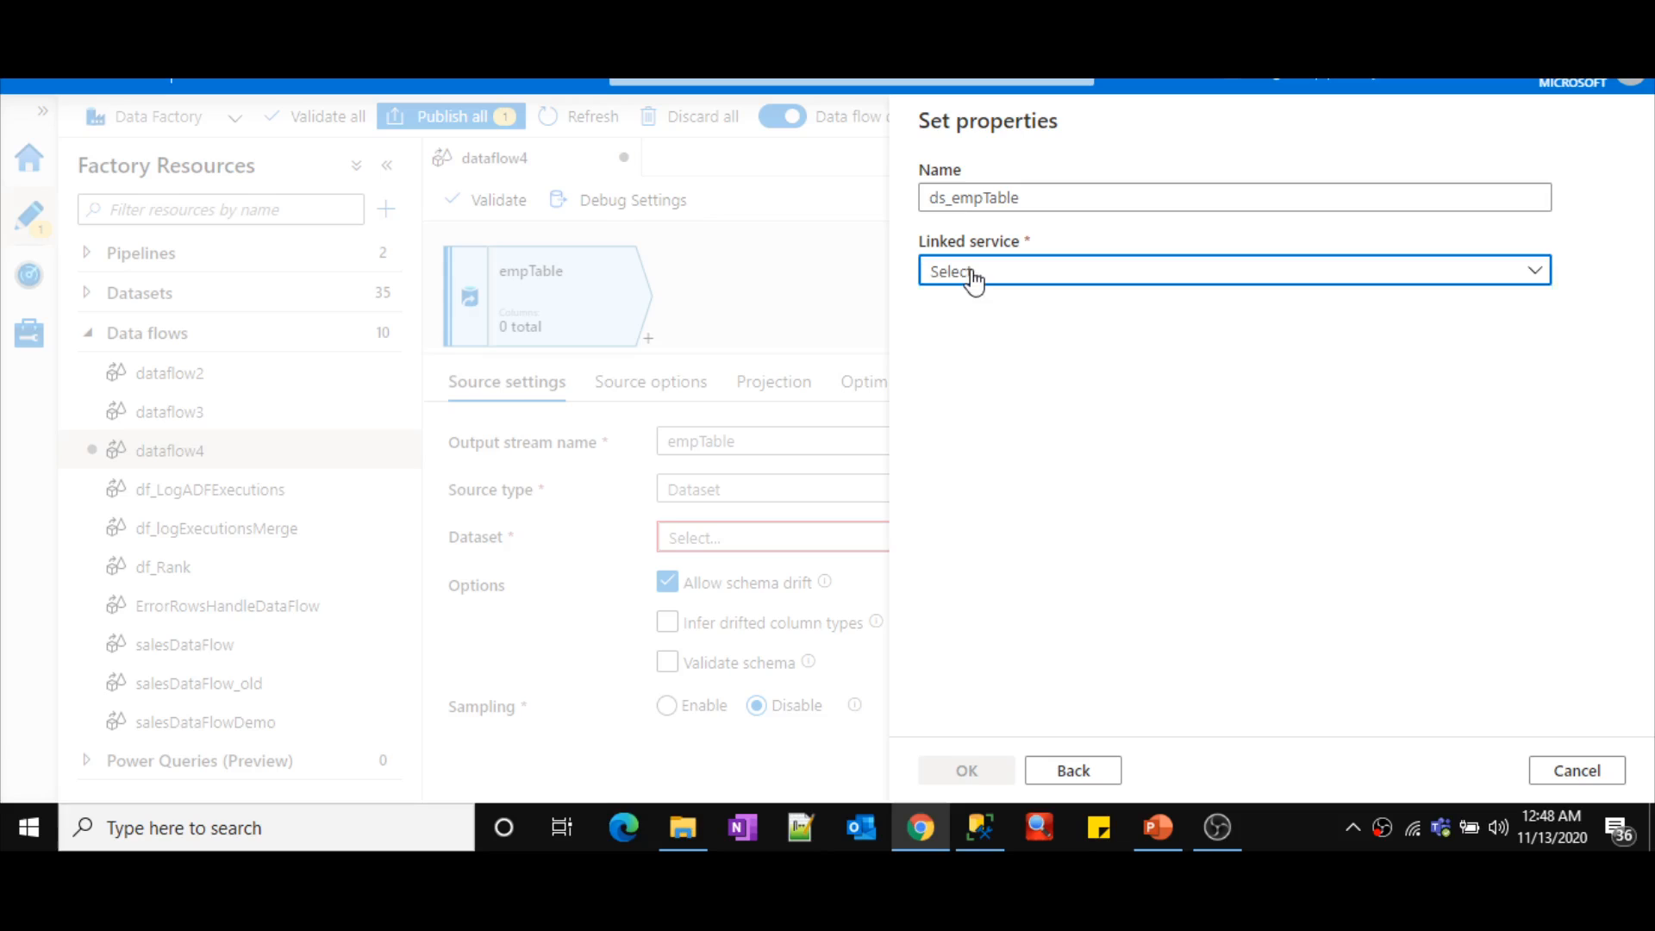
pyautogui.click(1018, 437)
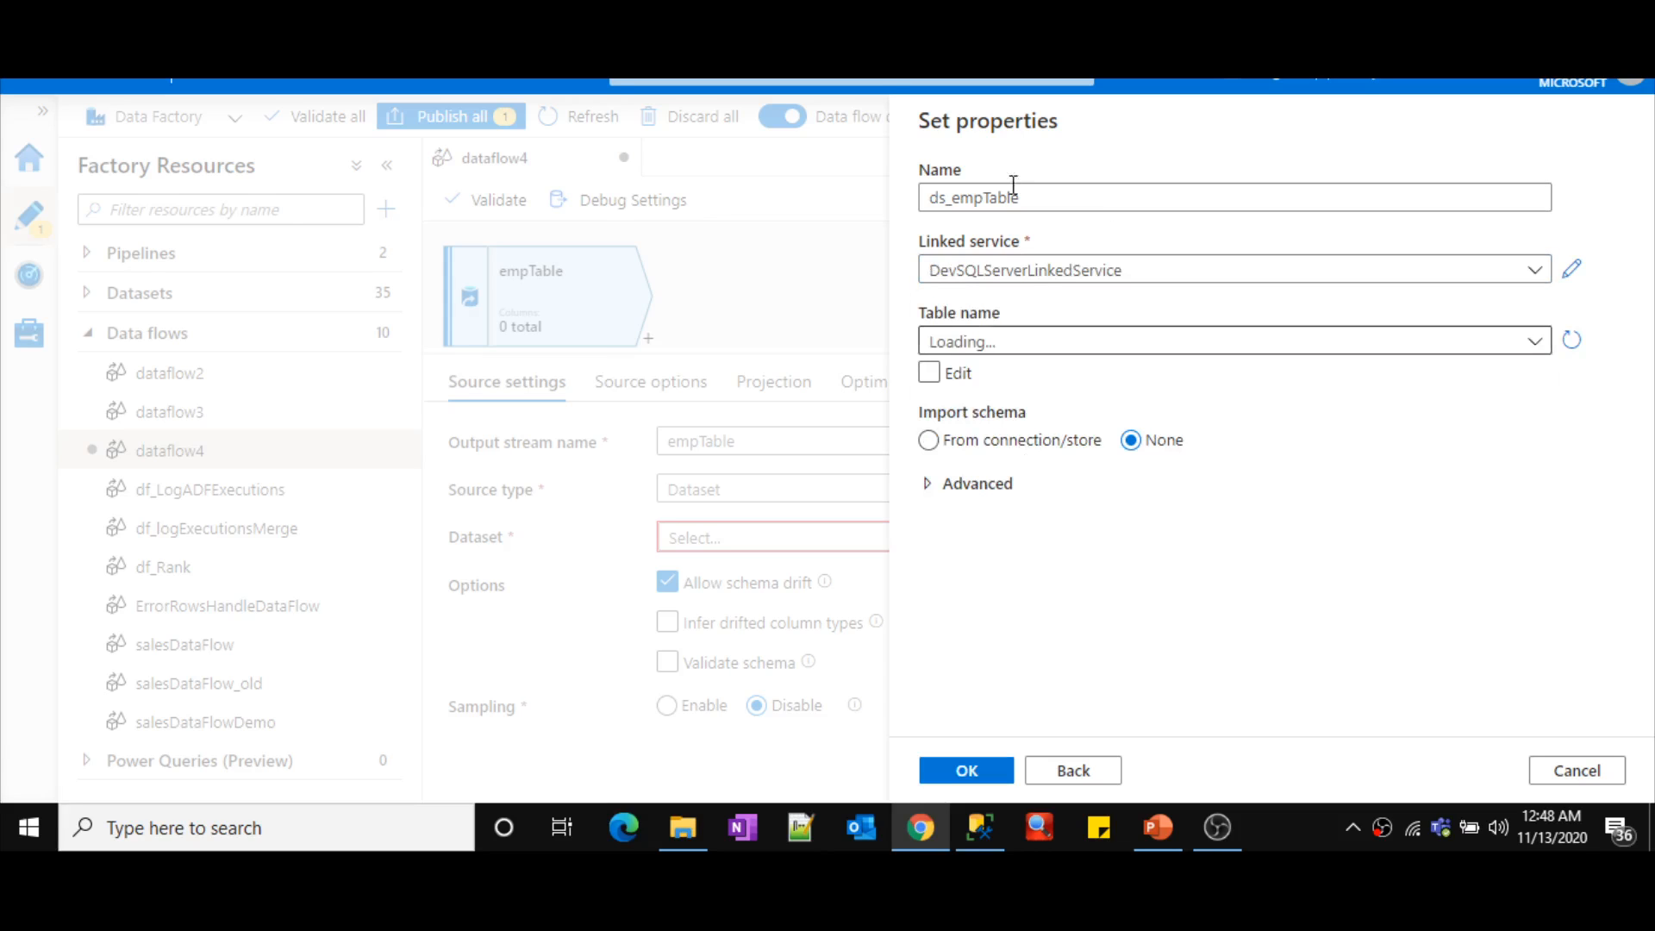
pyautogui.hotkey('alt', 'Tab')
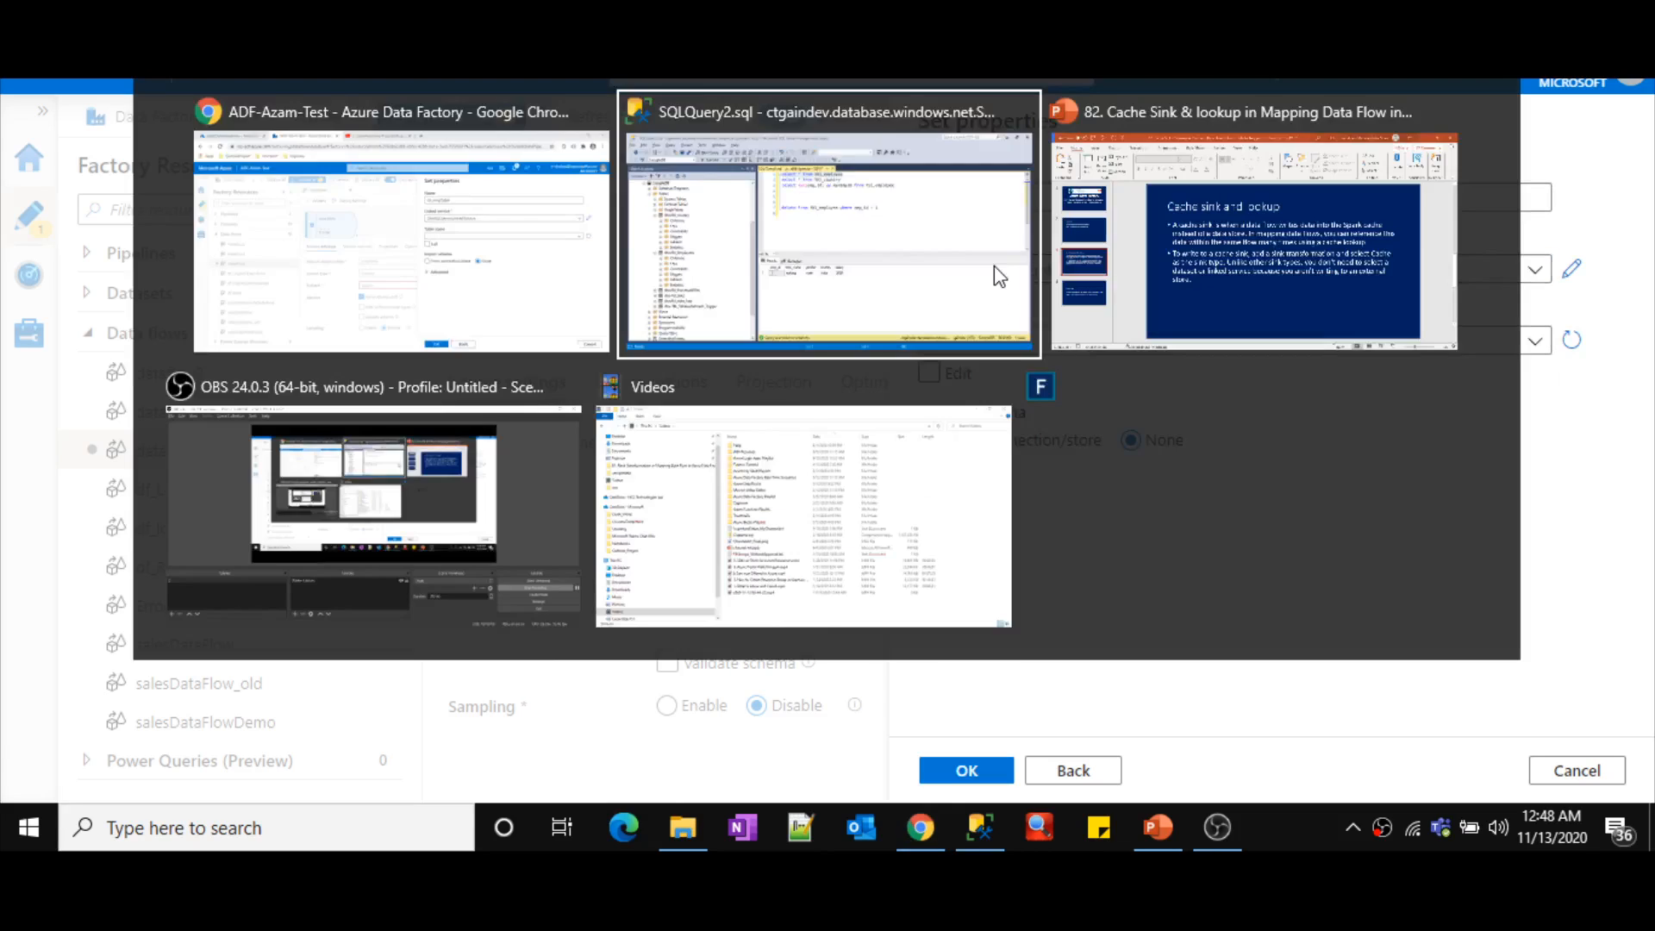
pyautogui.hotkey('alt', 'Tab')
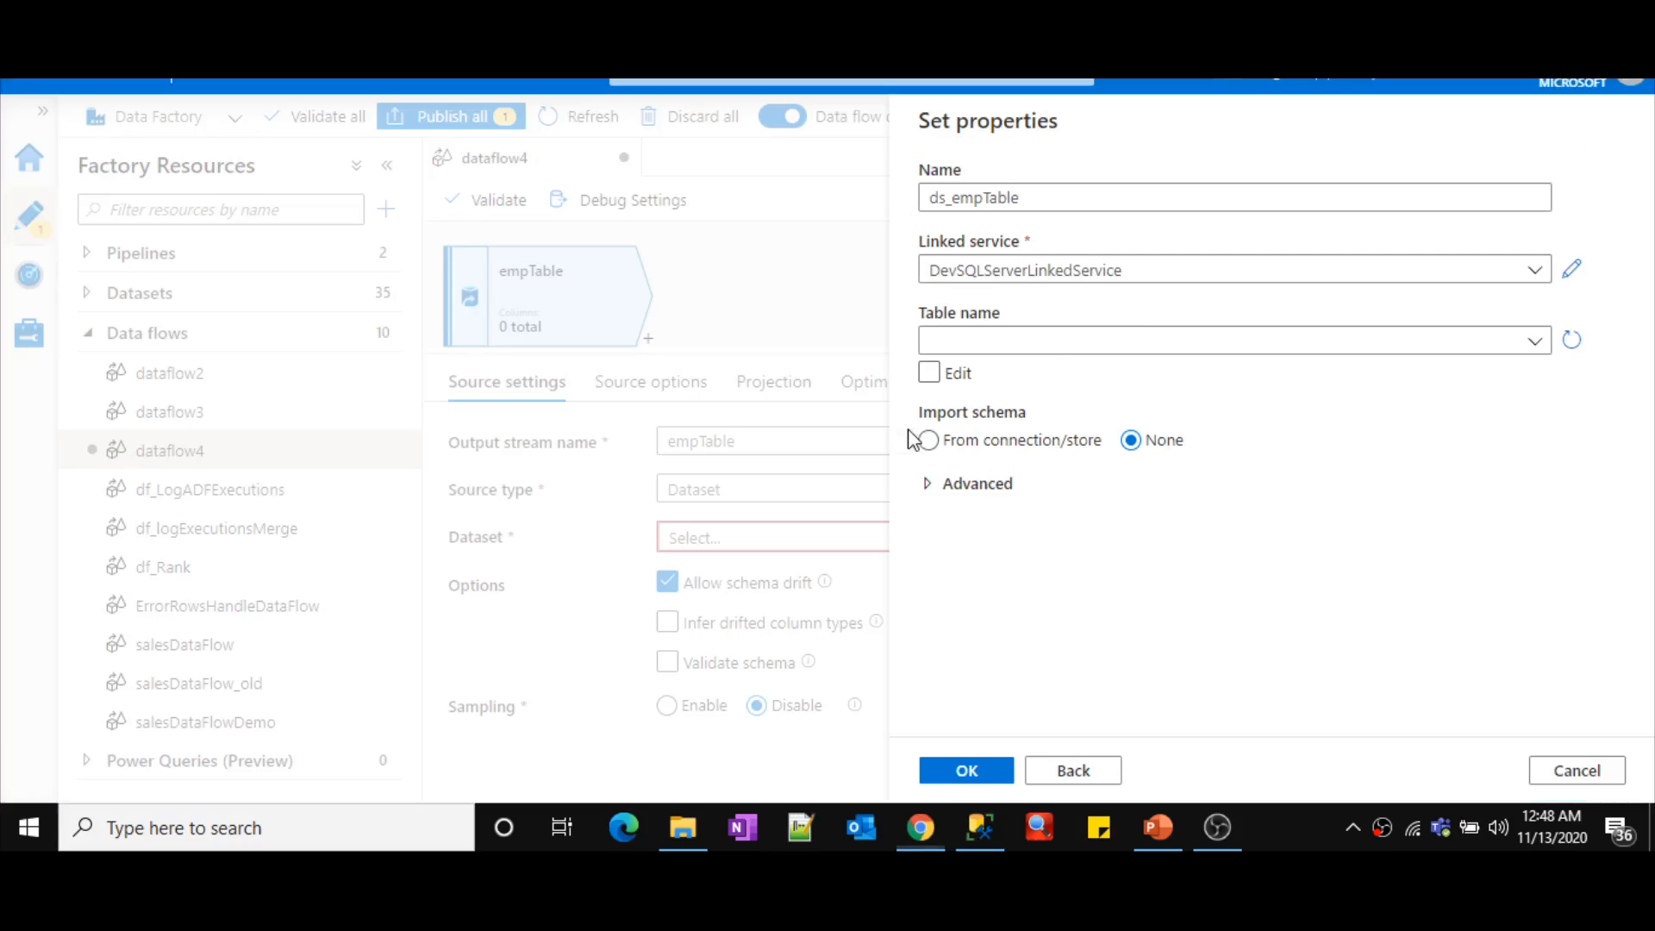
pyautogui.click(1317, 356)
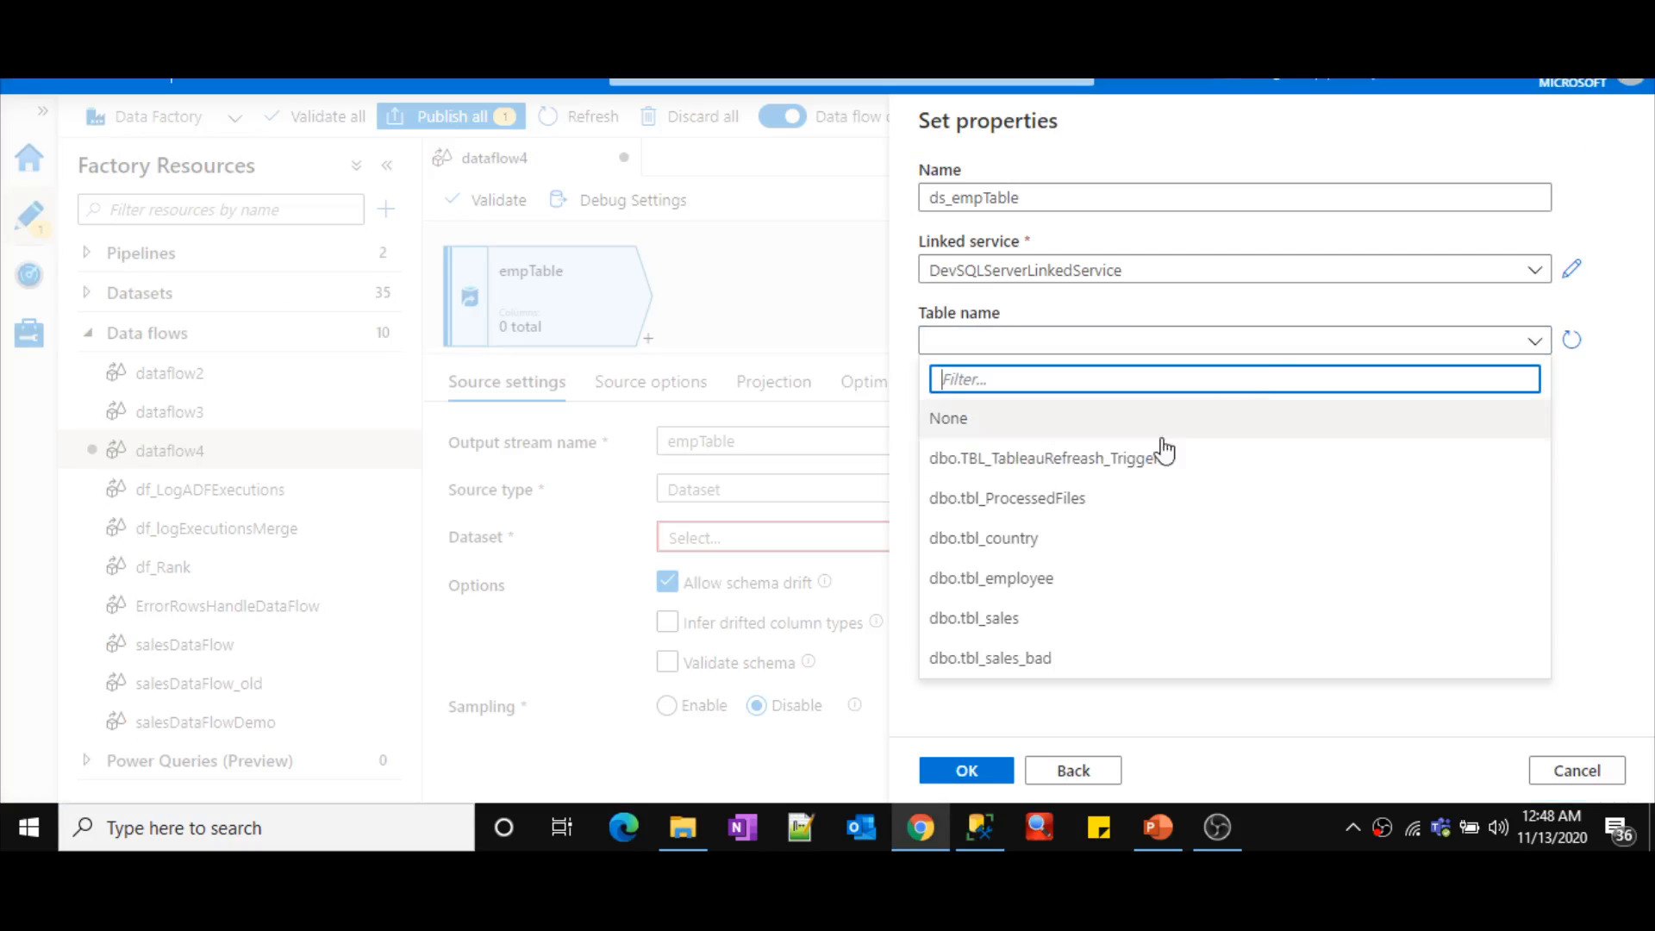
pyautogui.click(1031, 583)
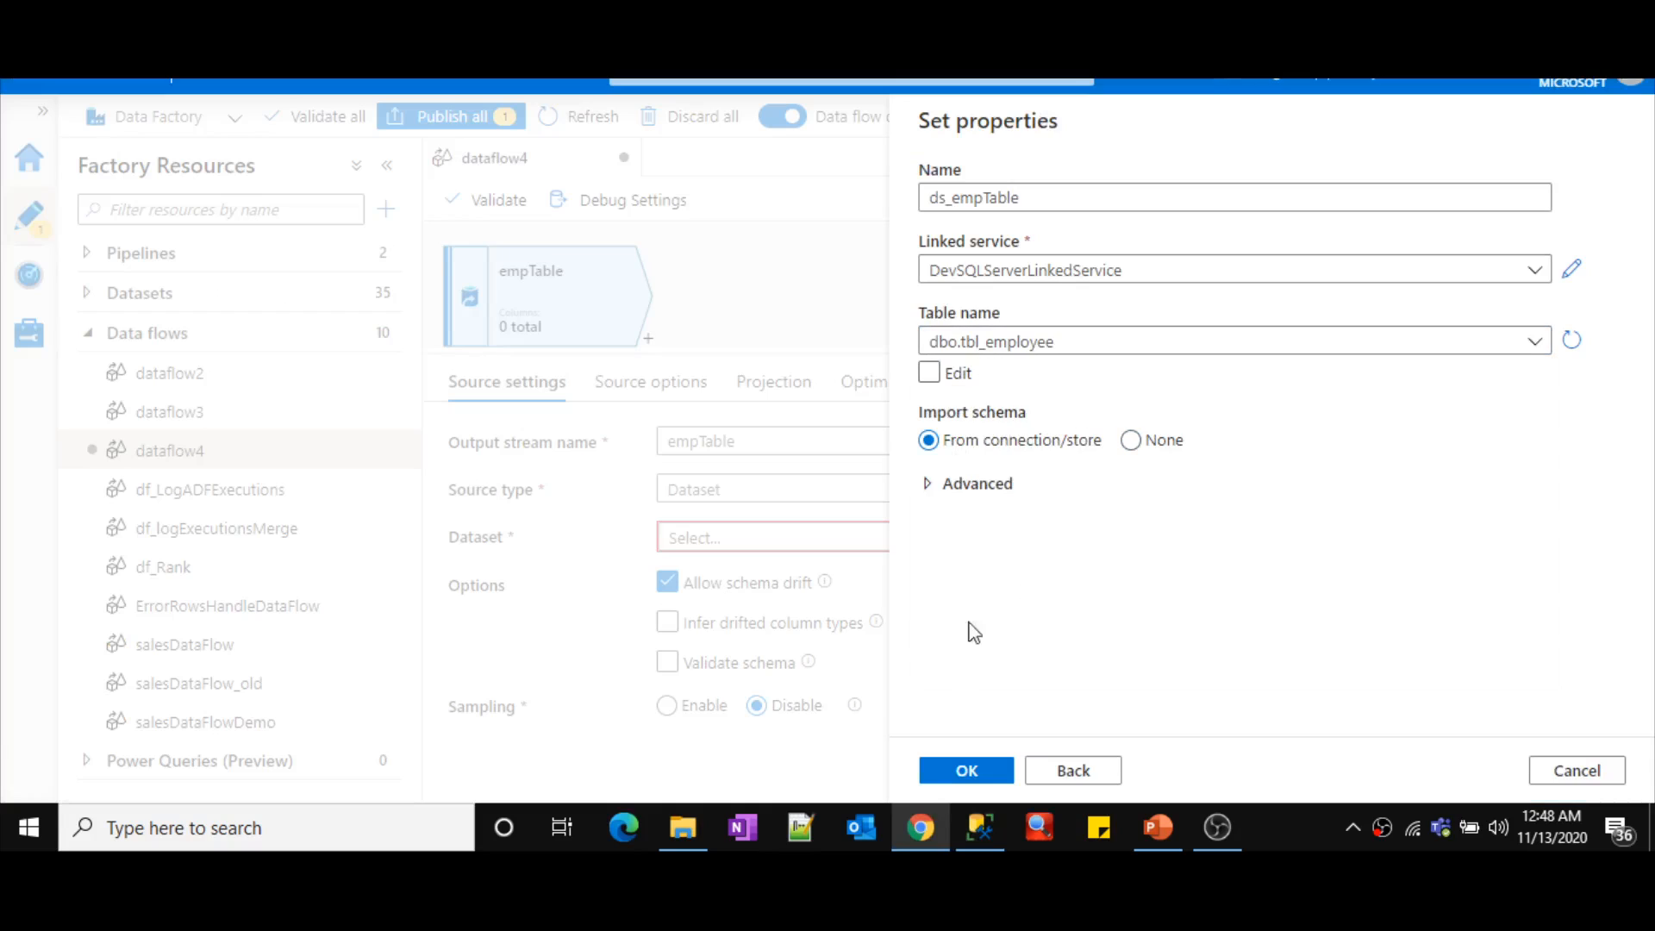
pyautogui.click(964, 780)
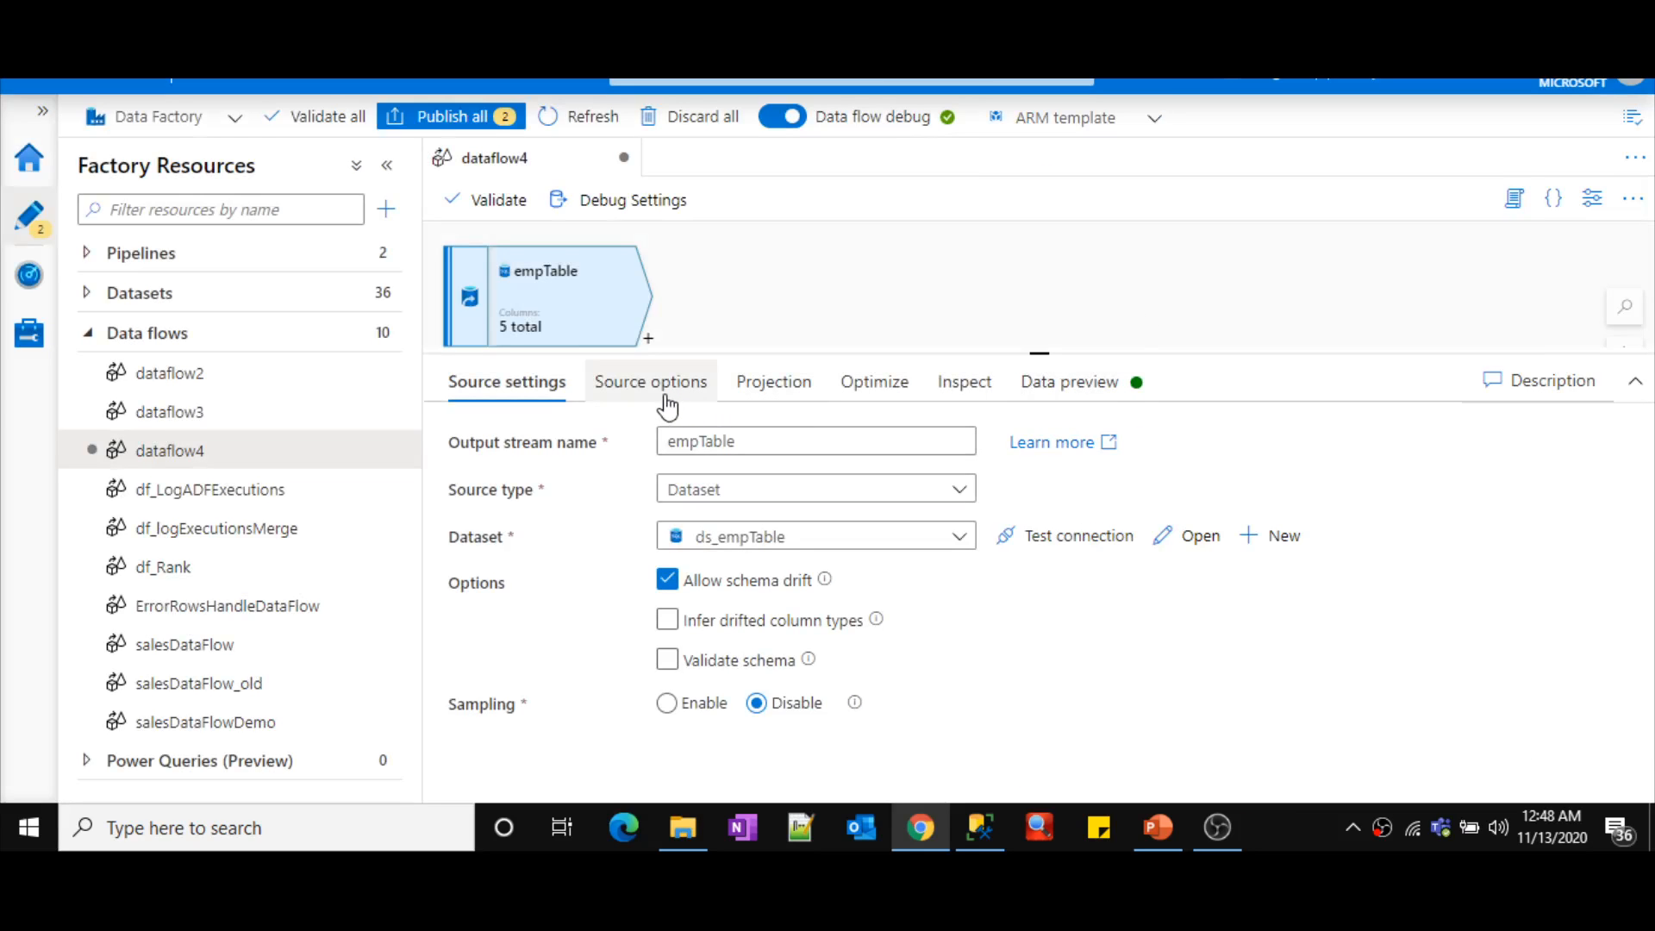
pyautogui.click(750, 402)
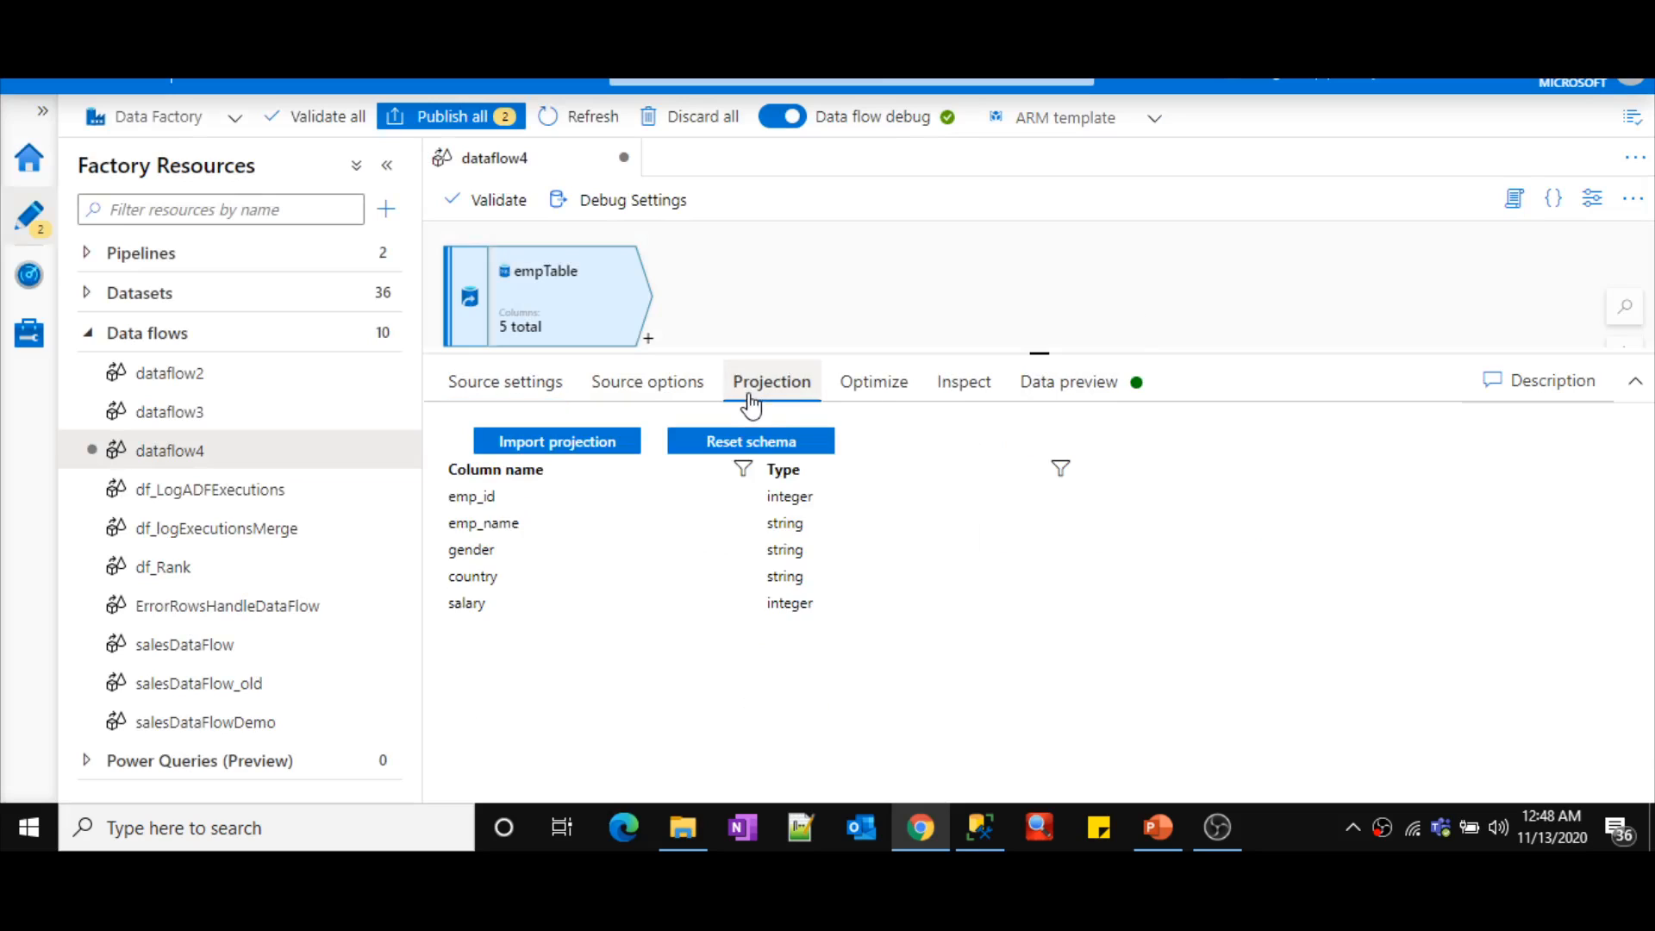
pyautogui.moveTo(455, 495); pyautogui.dragTo(814, 646)
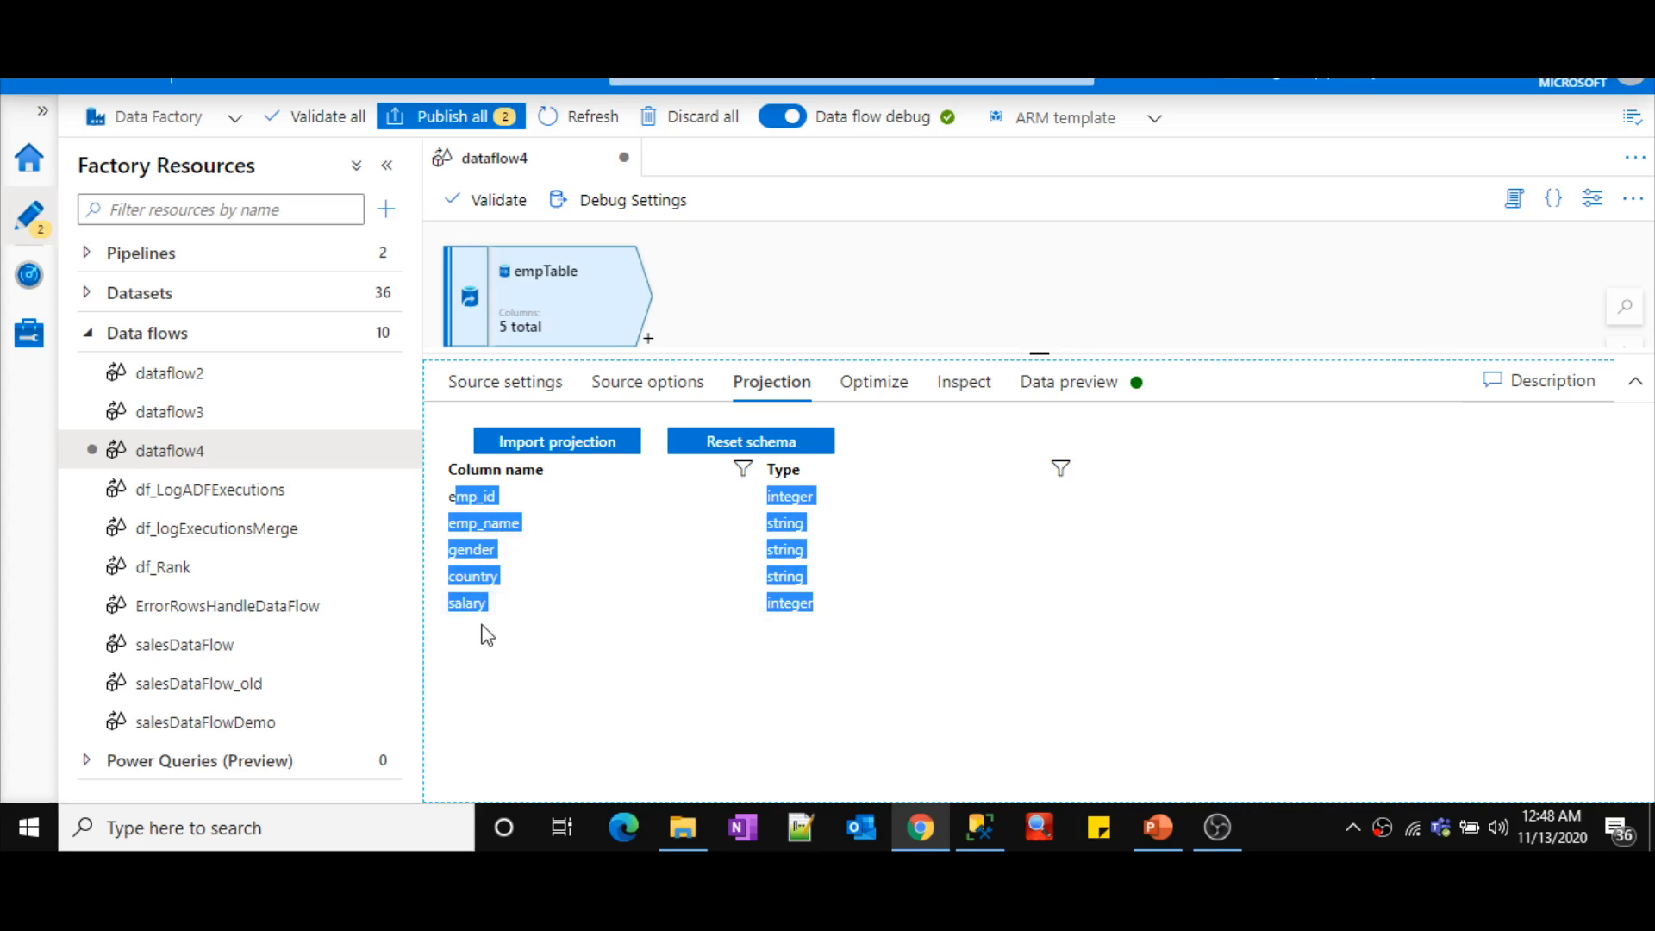
# - Set the empTable source's input type to Query in its source options
pyautogui.click(619, 393)
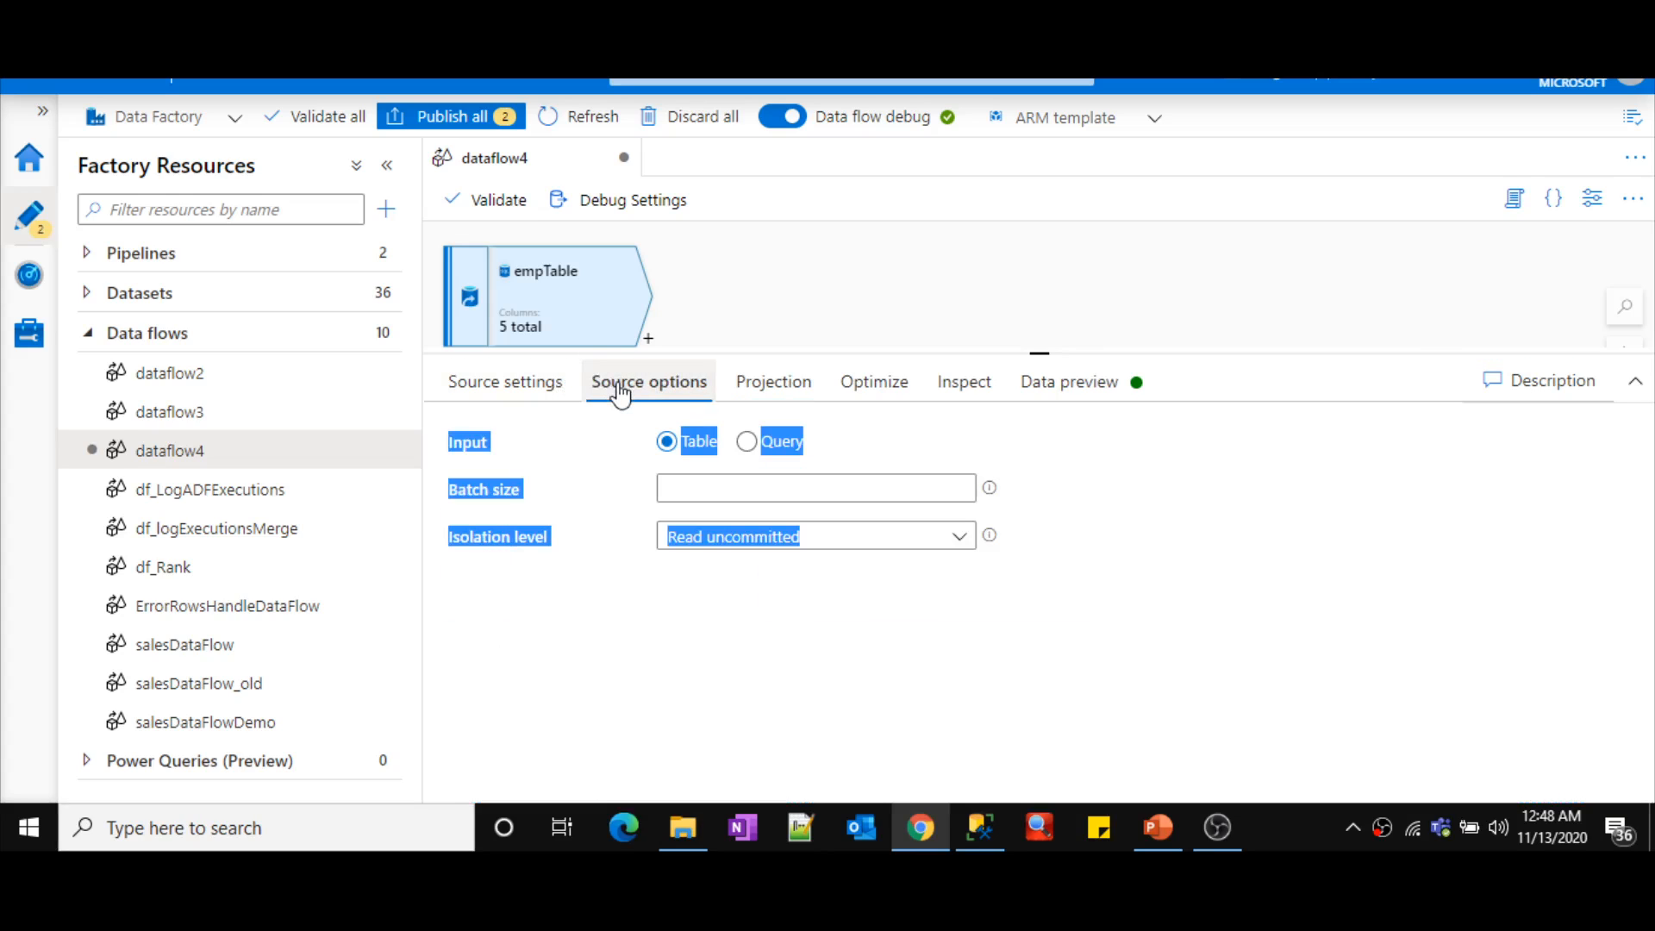
pyautogui.click(715, 626)
pyautogui.click(759, 442)
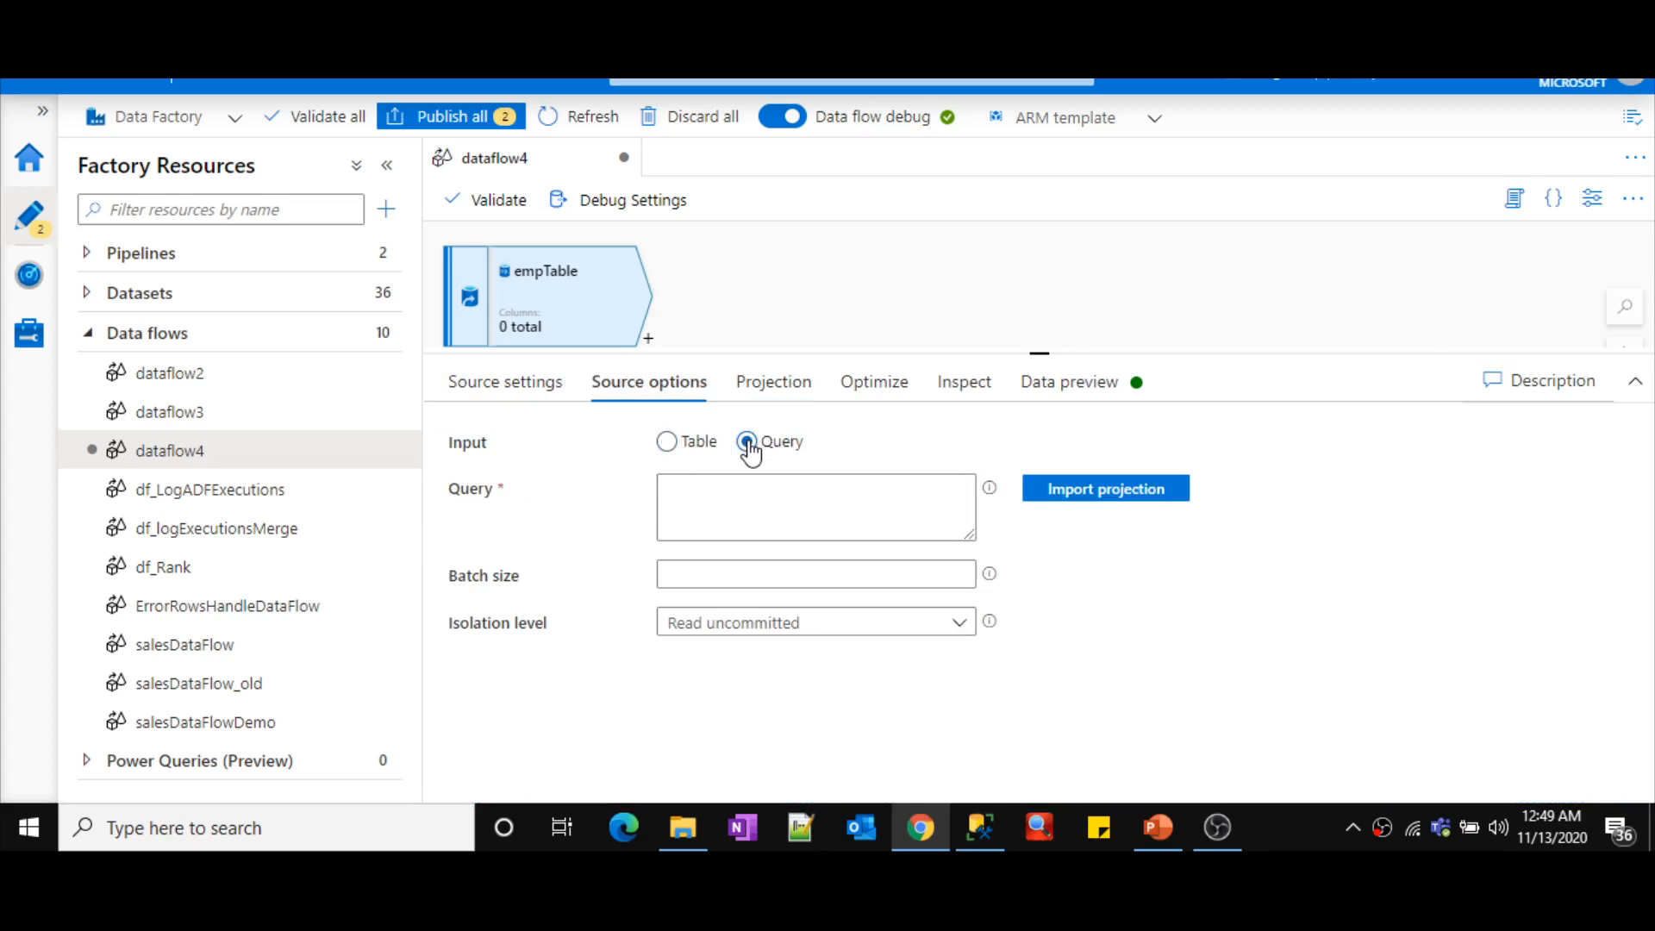
pyautogui.click(722, 489)
# - Switch to SQL Server Management Studio, run the query "select max(emp_id) as maxEmpID from tbl_employee" and copy its text
pyautogui.hotkey('alt', 'Tab')
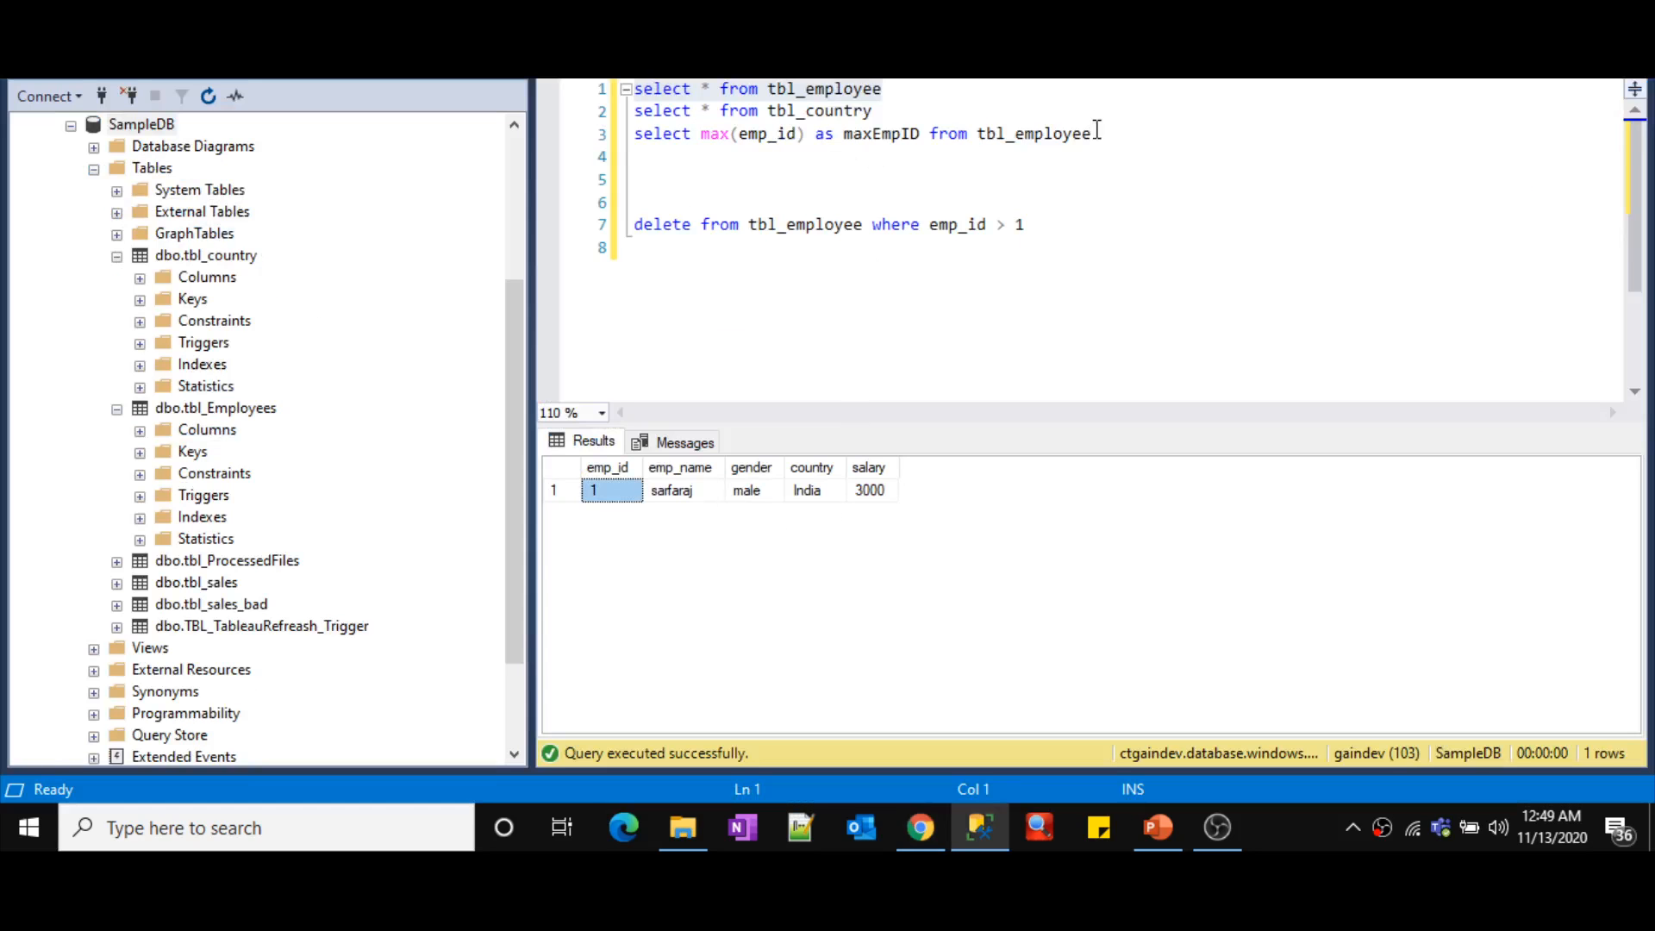
pyautogui.moveTo(1097, 133); pyautogui.dragTo(633, 133)
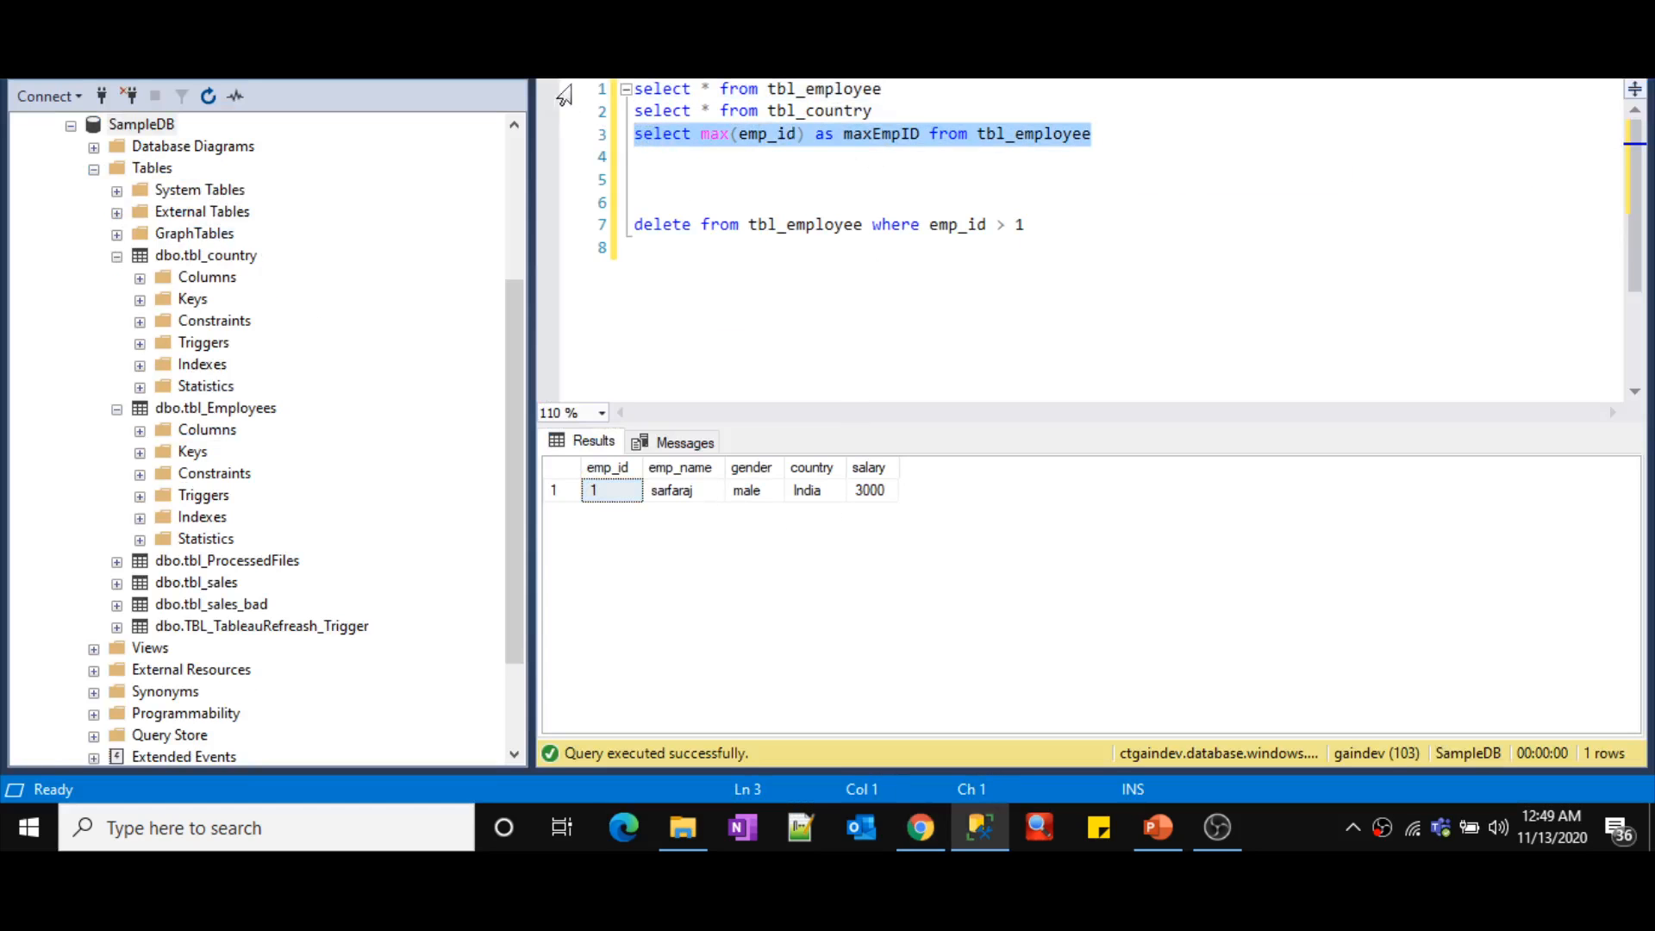
pyautogui.press('F5')
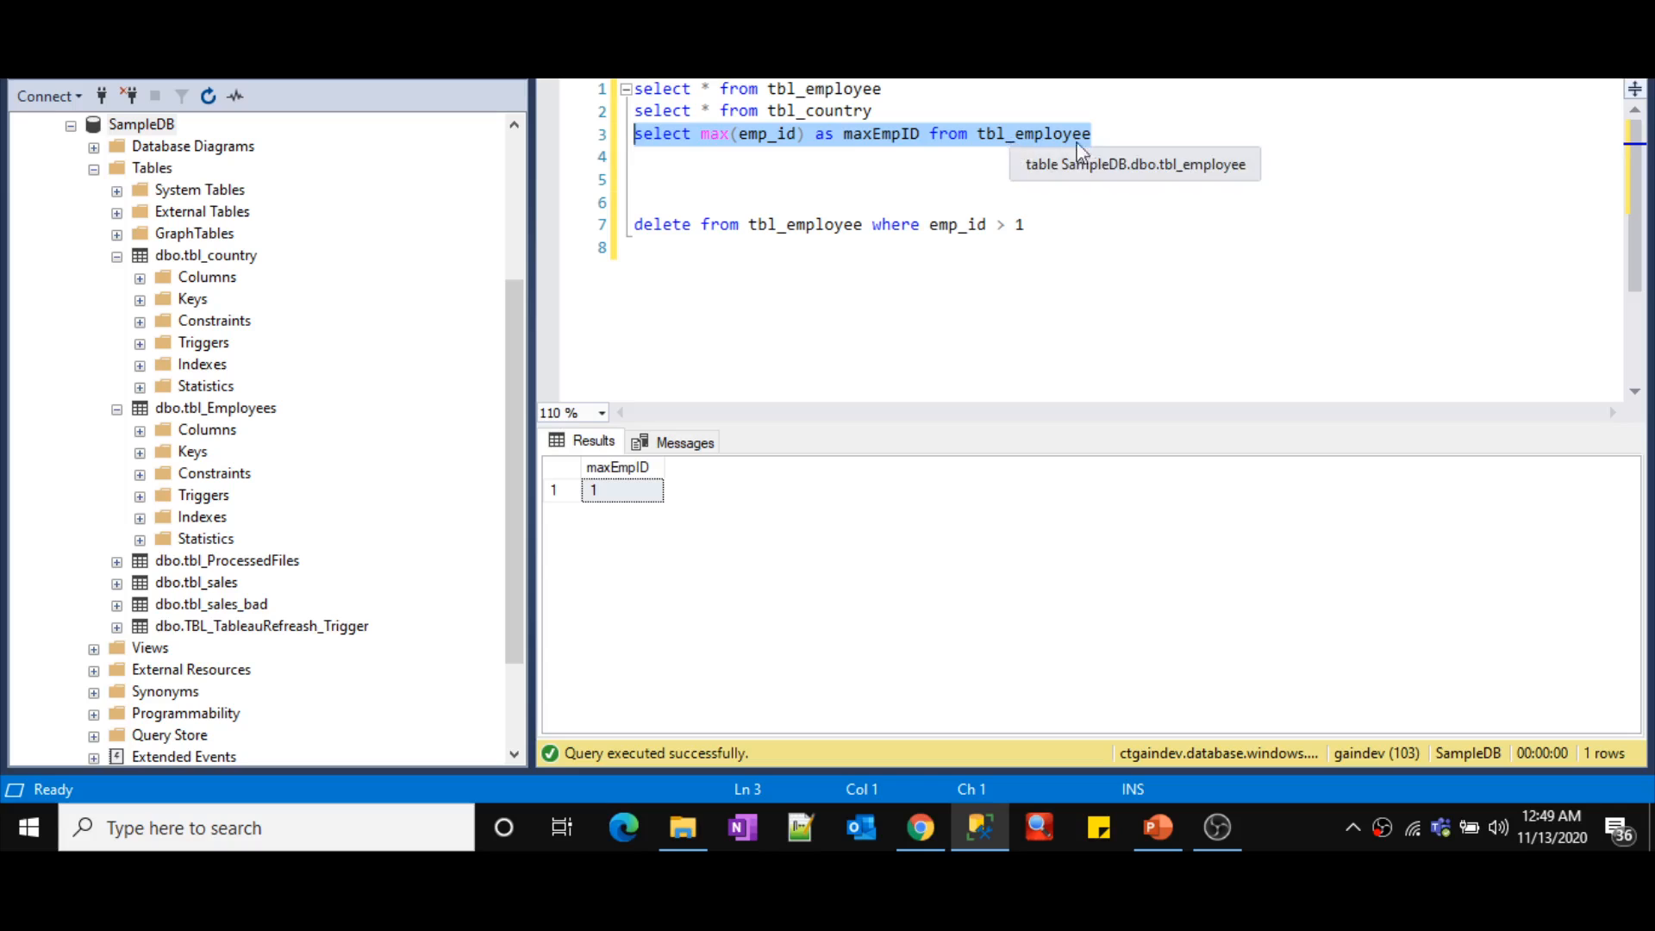
pyautogui.moveTo(1143, 134); pyautogui.dragTo(635, 141)
pyautogui.hotkey('ctrl', 'c')
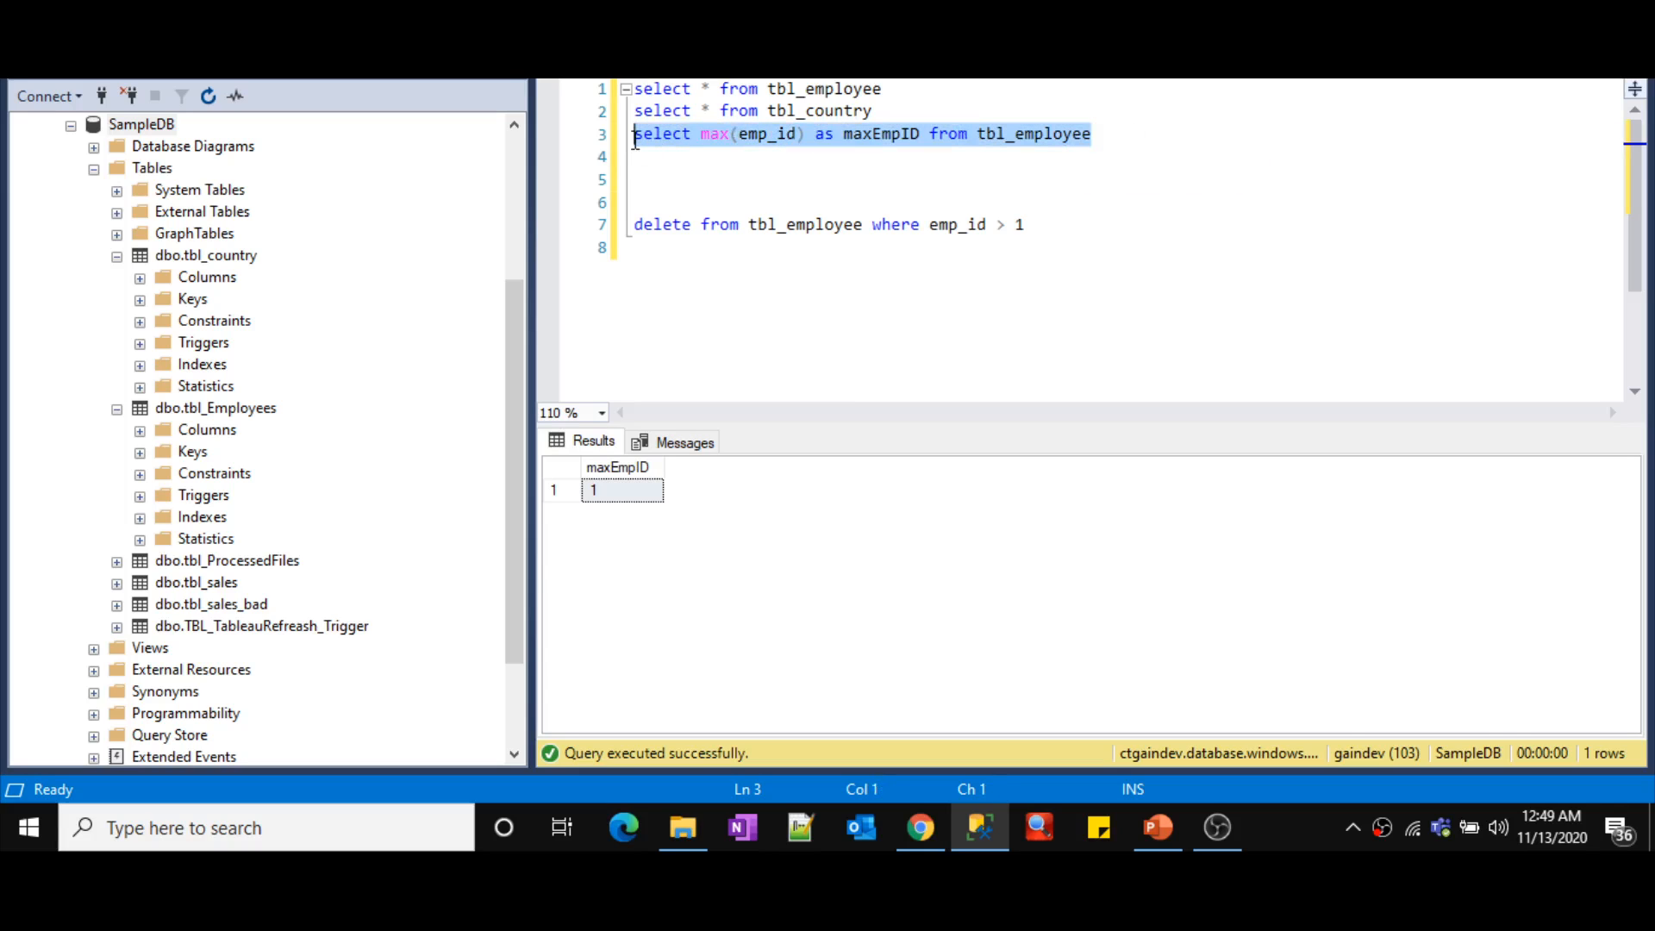
# - Back in Azure Data Factory, paste the copied max(emp_id) query as empTable's query, import its projection, and compare it with the SQL result
pyautogui.hotkey('alt', 'Tab')
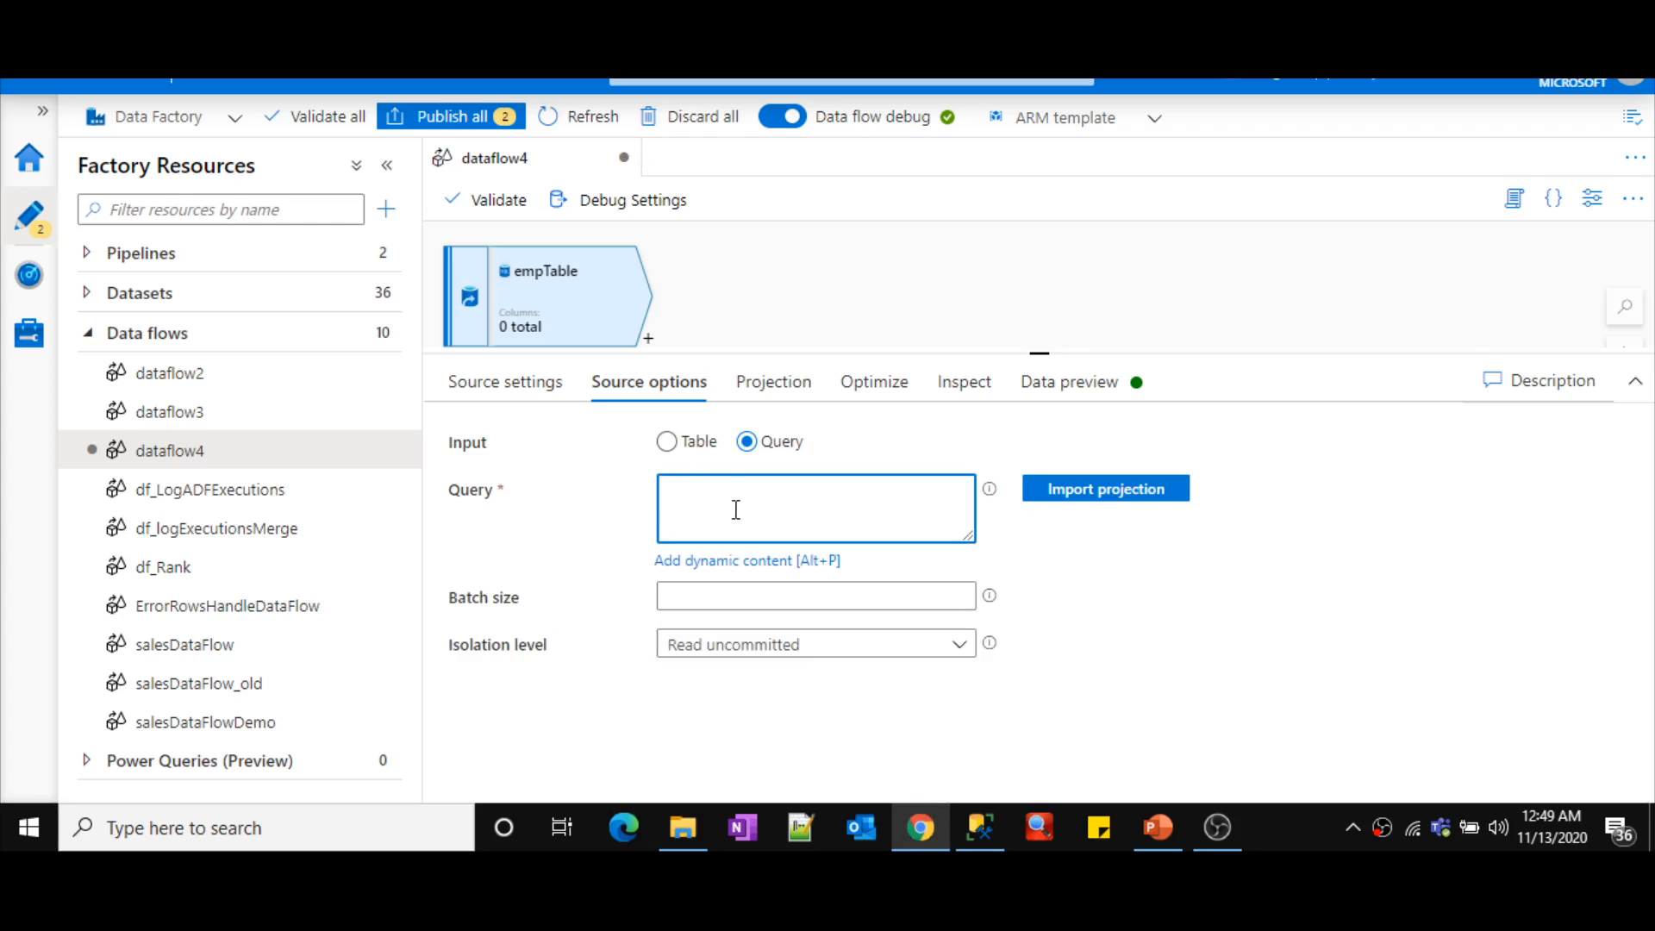
pyautogui.hotkey('ctrl', 'v')
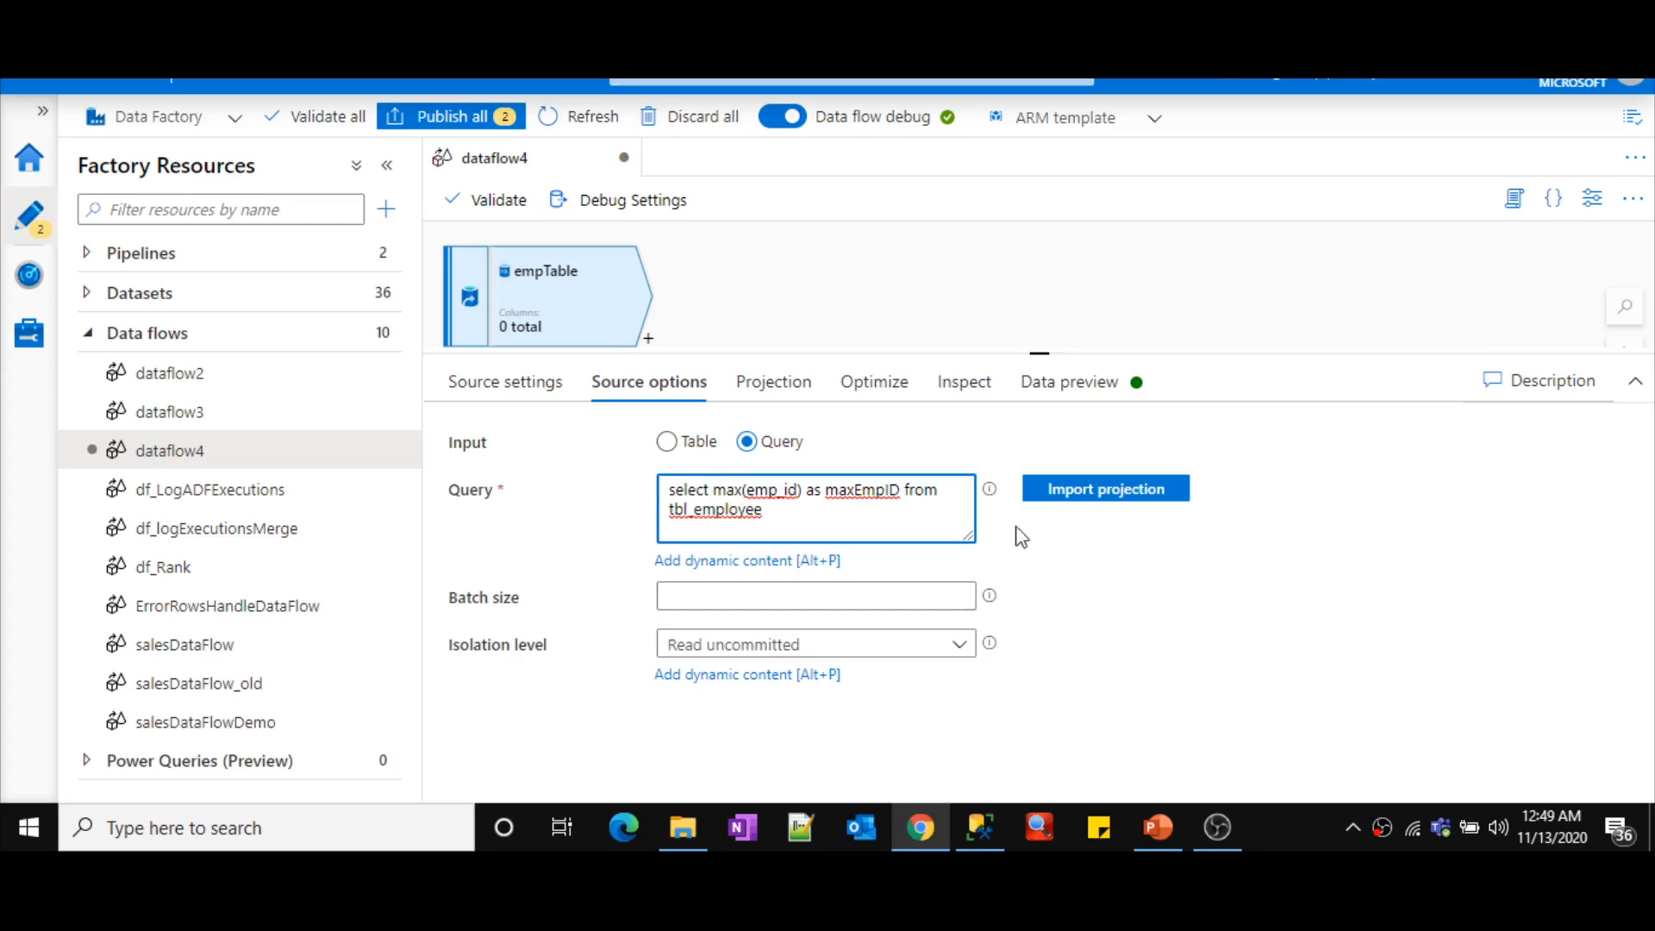
pyautogui.click(1097, 508)
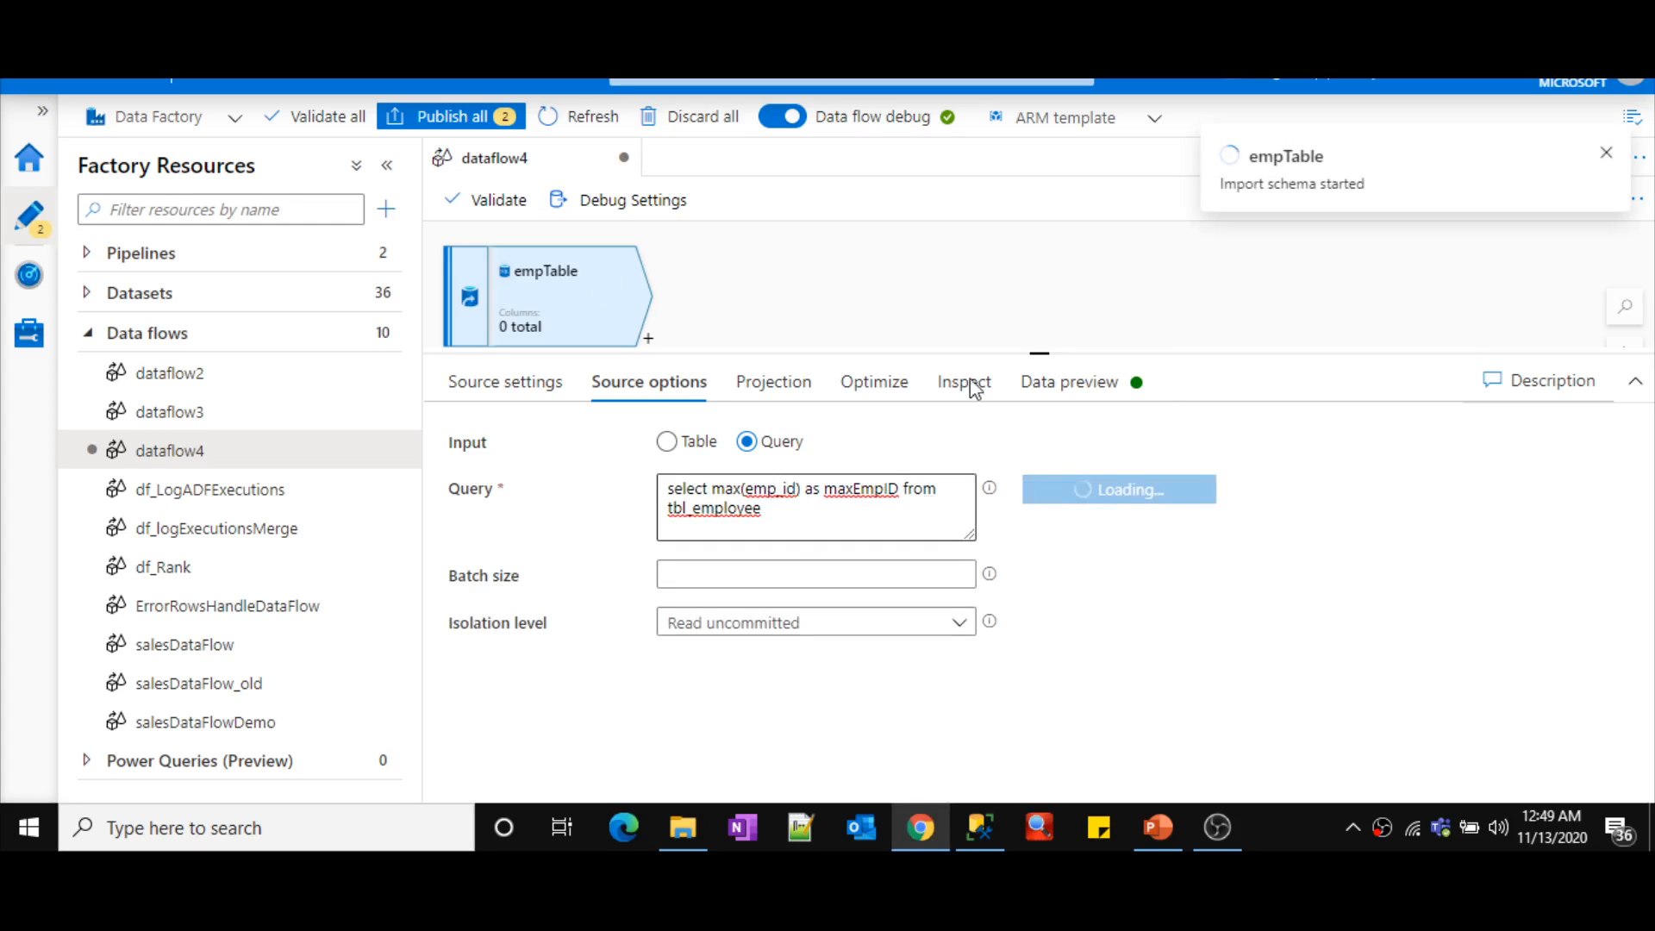
pyautogui.moveTo(802, 509); pyautogui.dragTo(666, 488)
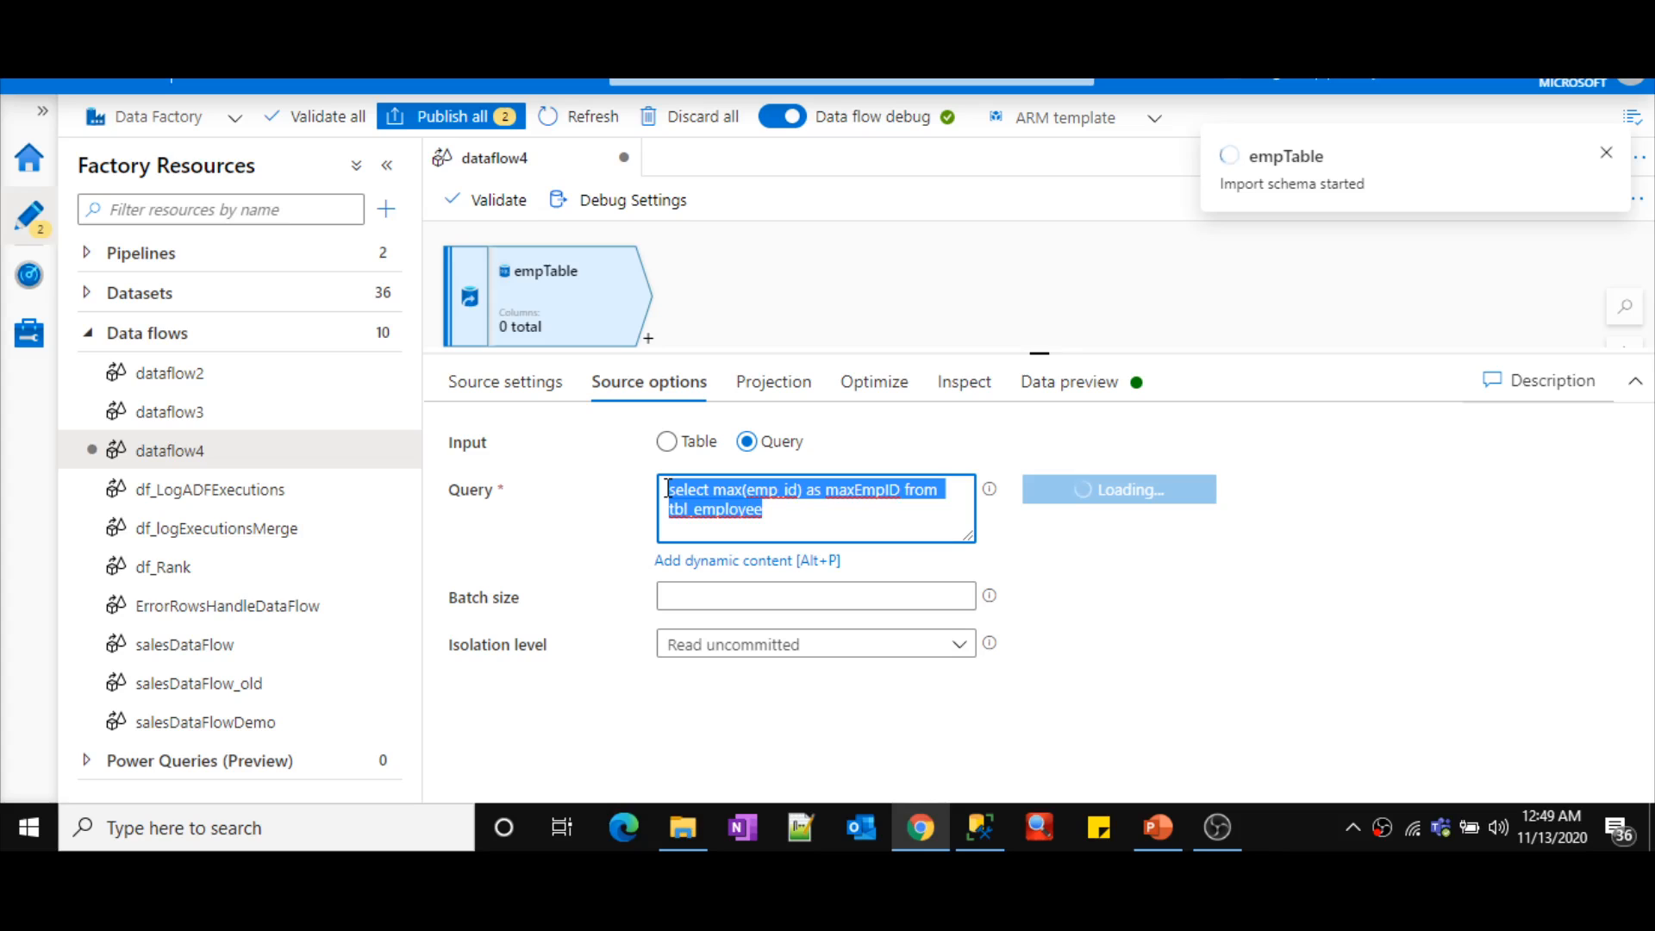
pyautogui.hotkey('alt', 'Tab')
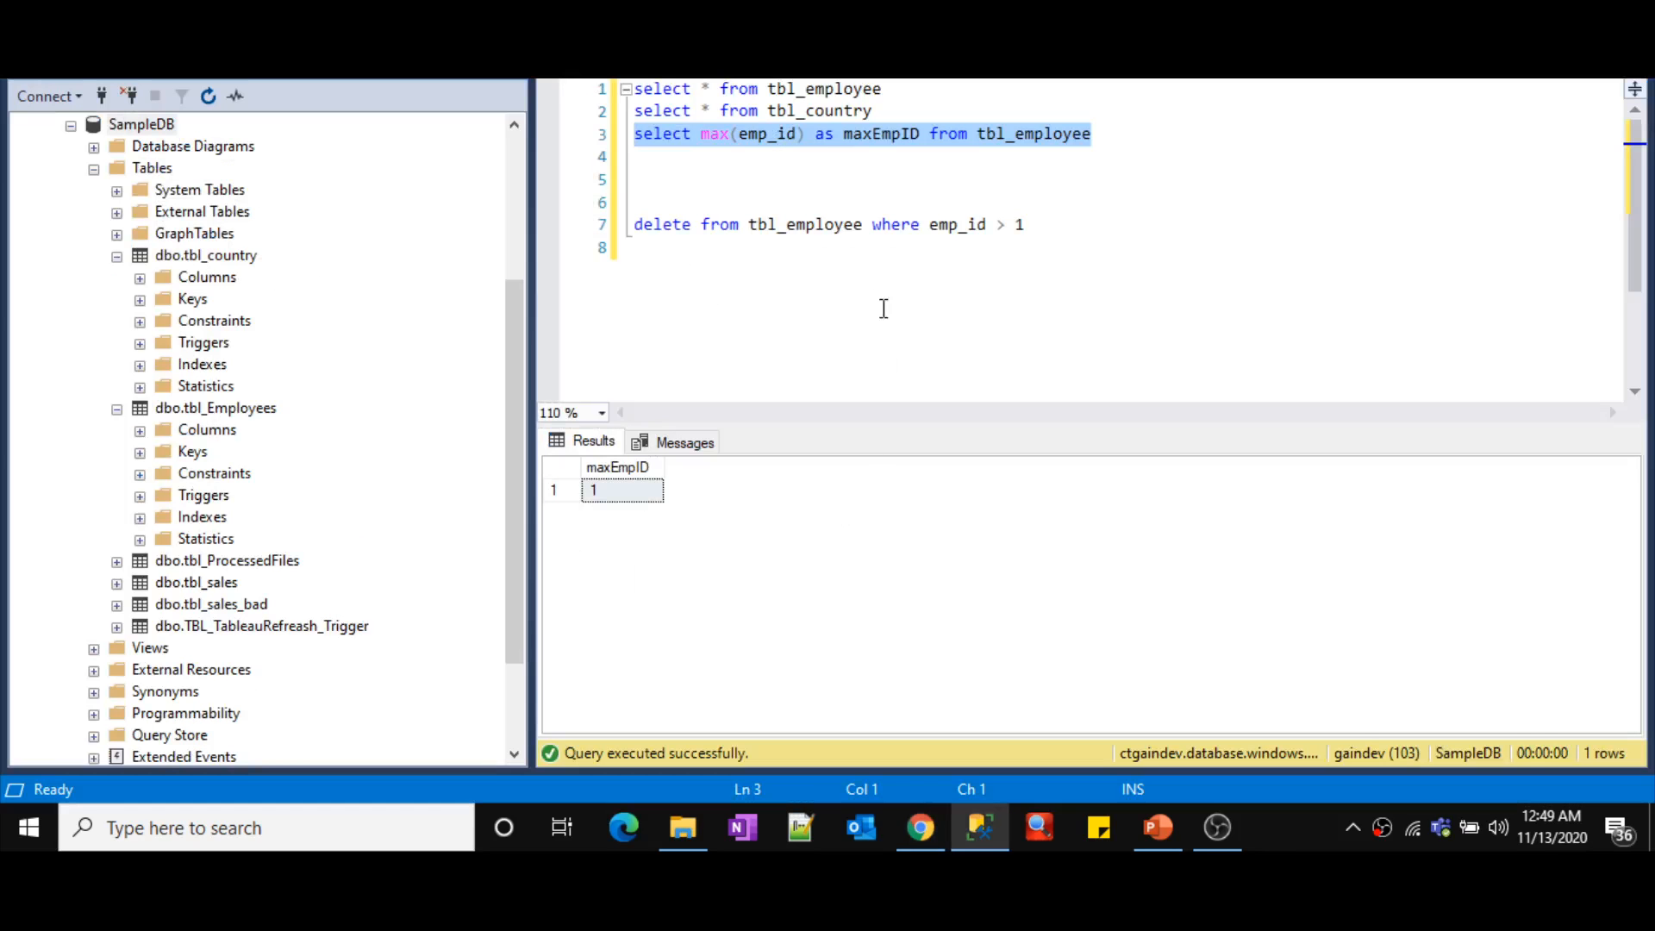
pyautogui.click(619, 489)
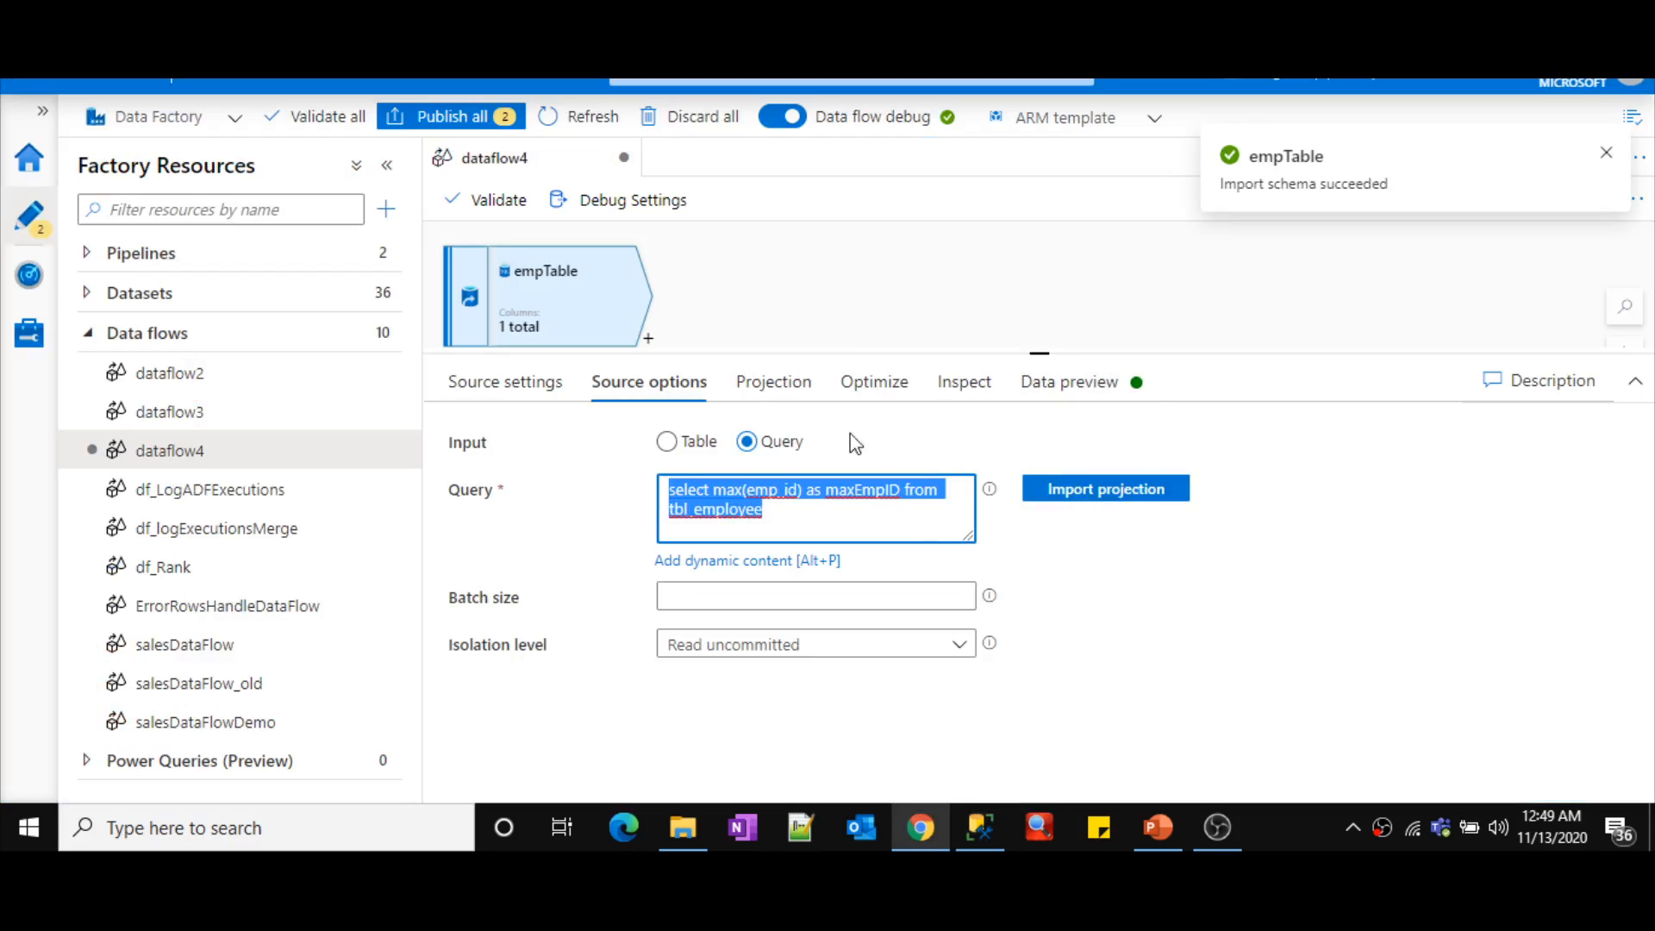
# - Copy the maxEmpID column name from empTable's projection and paste it into a new Notepad document
pyautogui.click(757, 398)
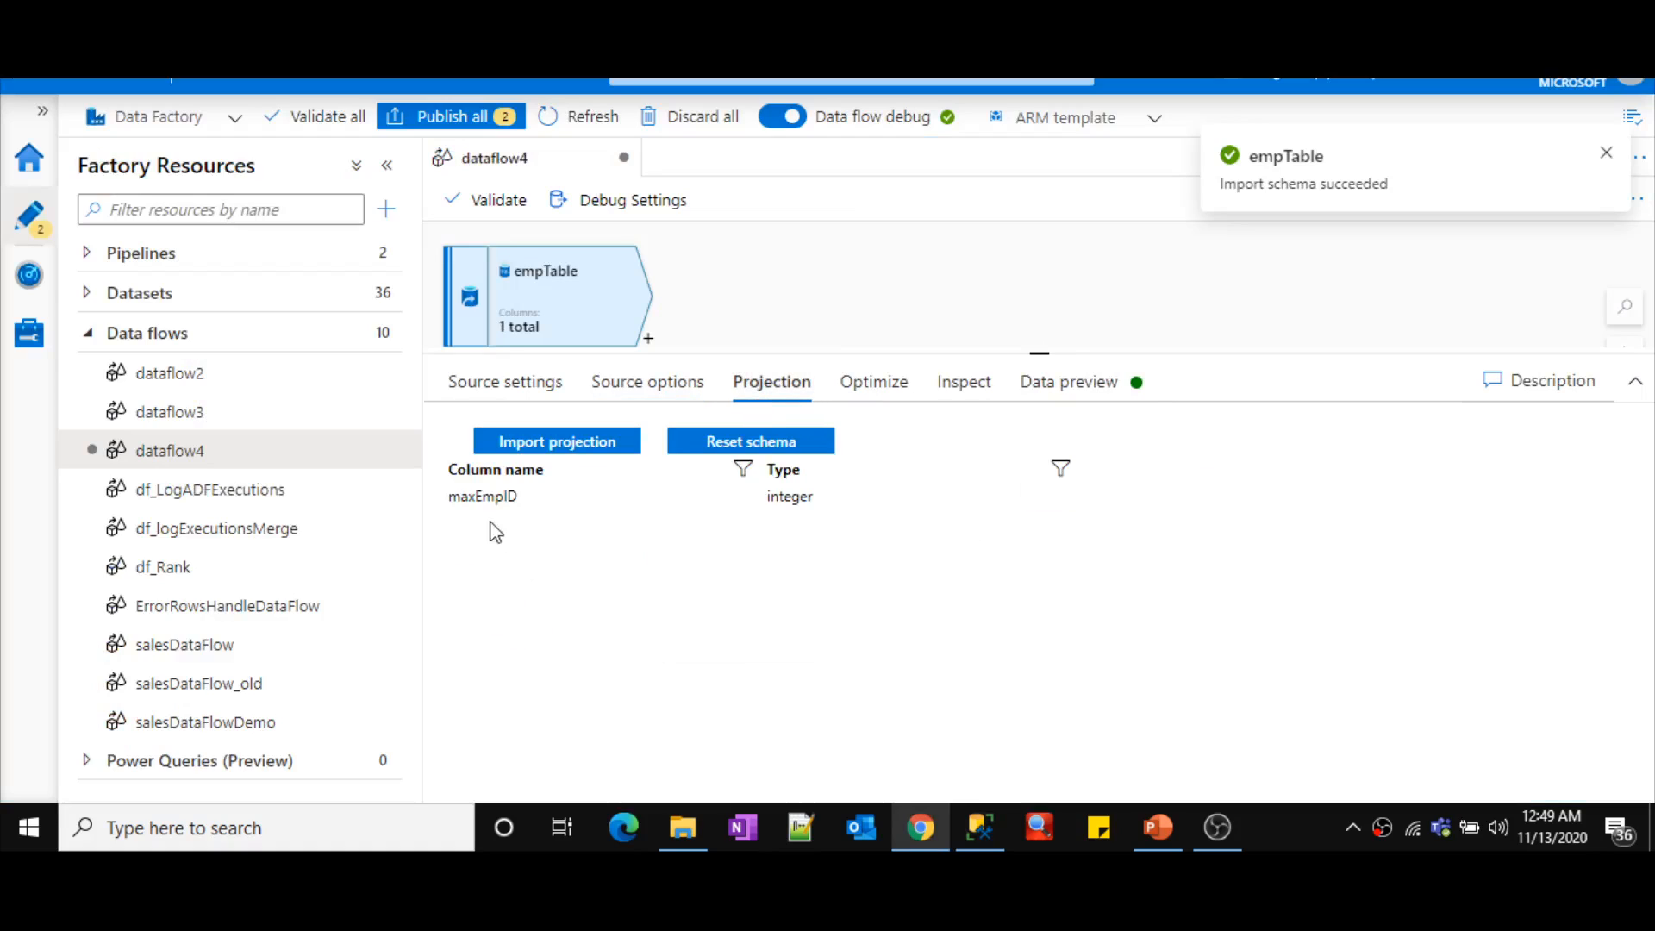
pyautogui.doubleClick(478, 496)
pyautogui.hotkey('ctrl', 'c')
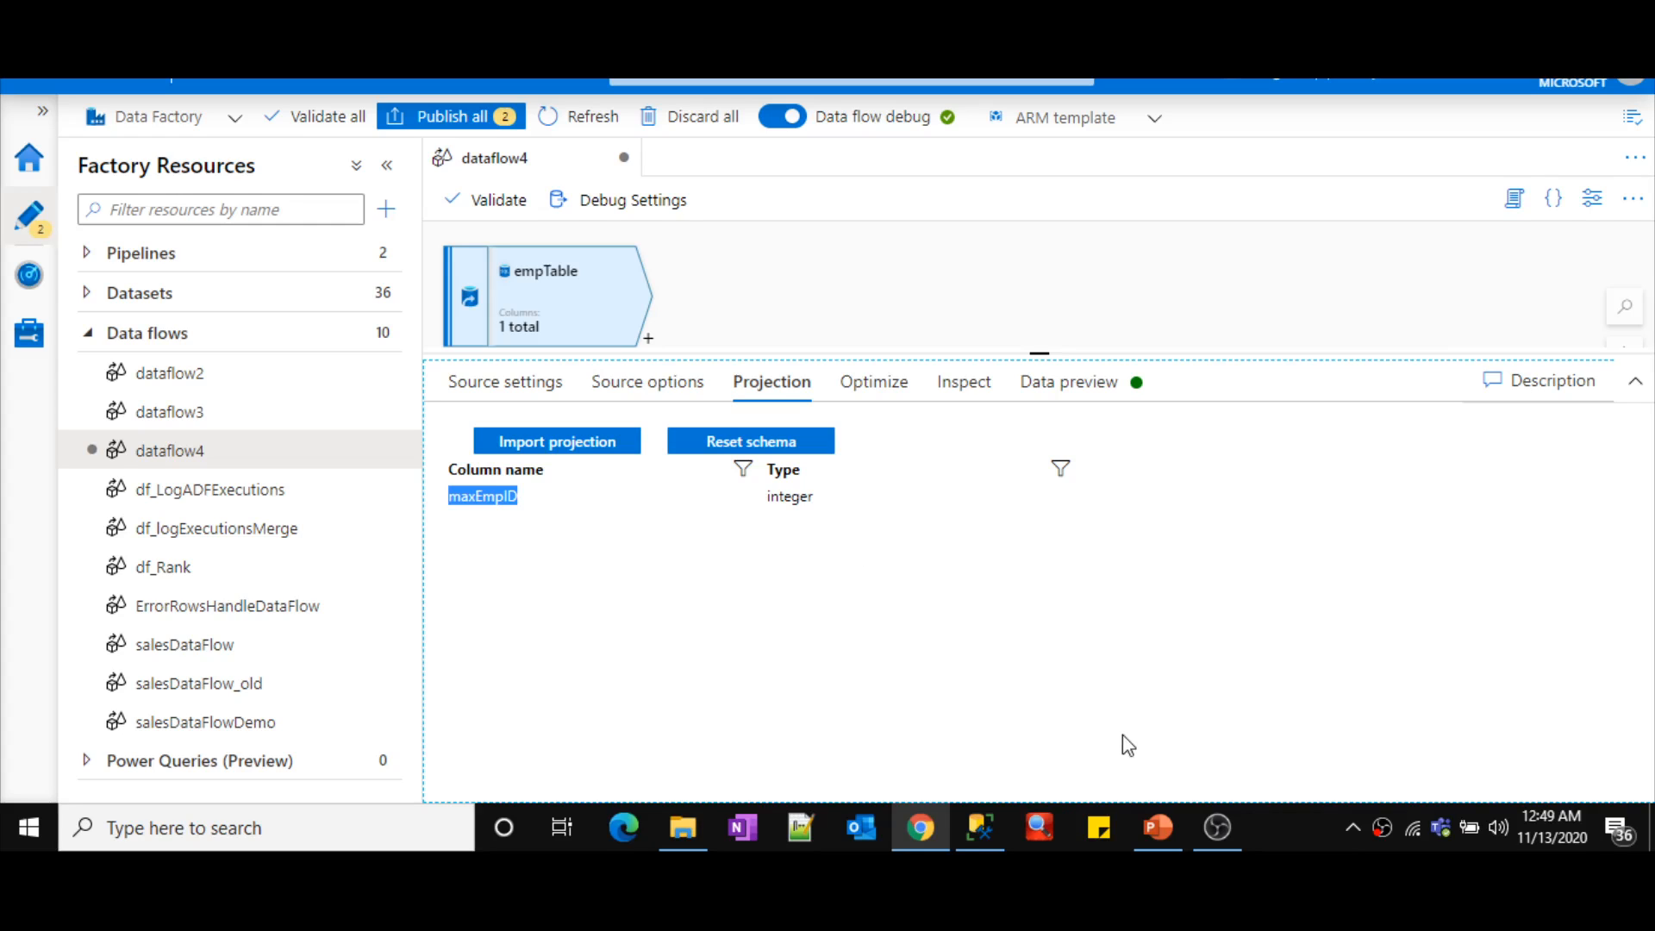
pyautogui.press('super+r')
pyautogui.write('not')
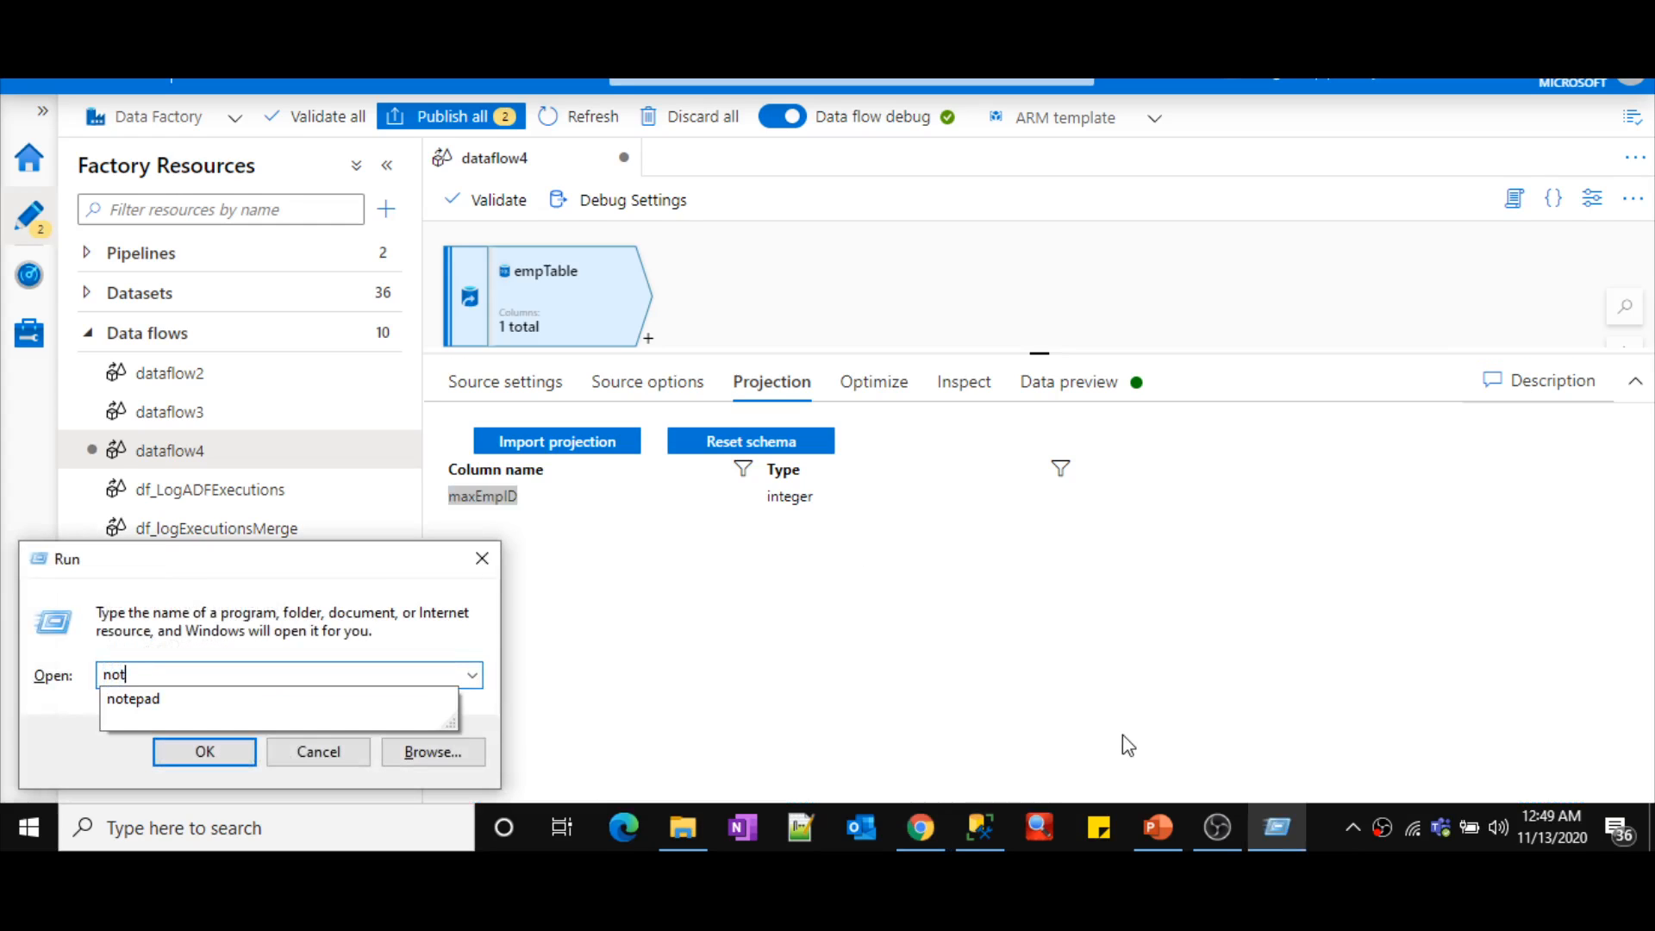
pyautogui.write('epad')
pyautogui.press('Return')
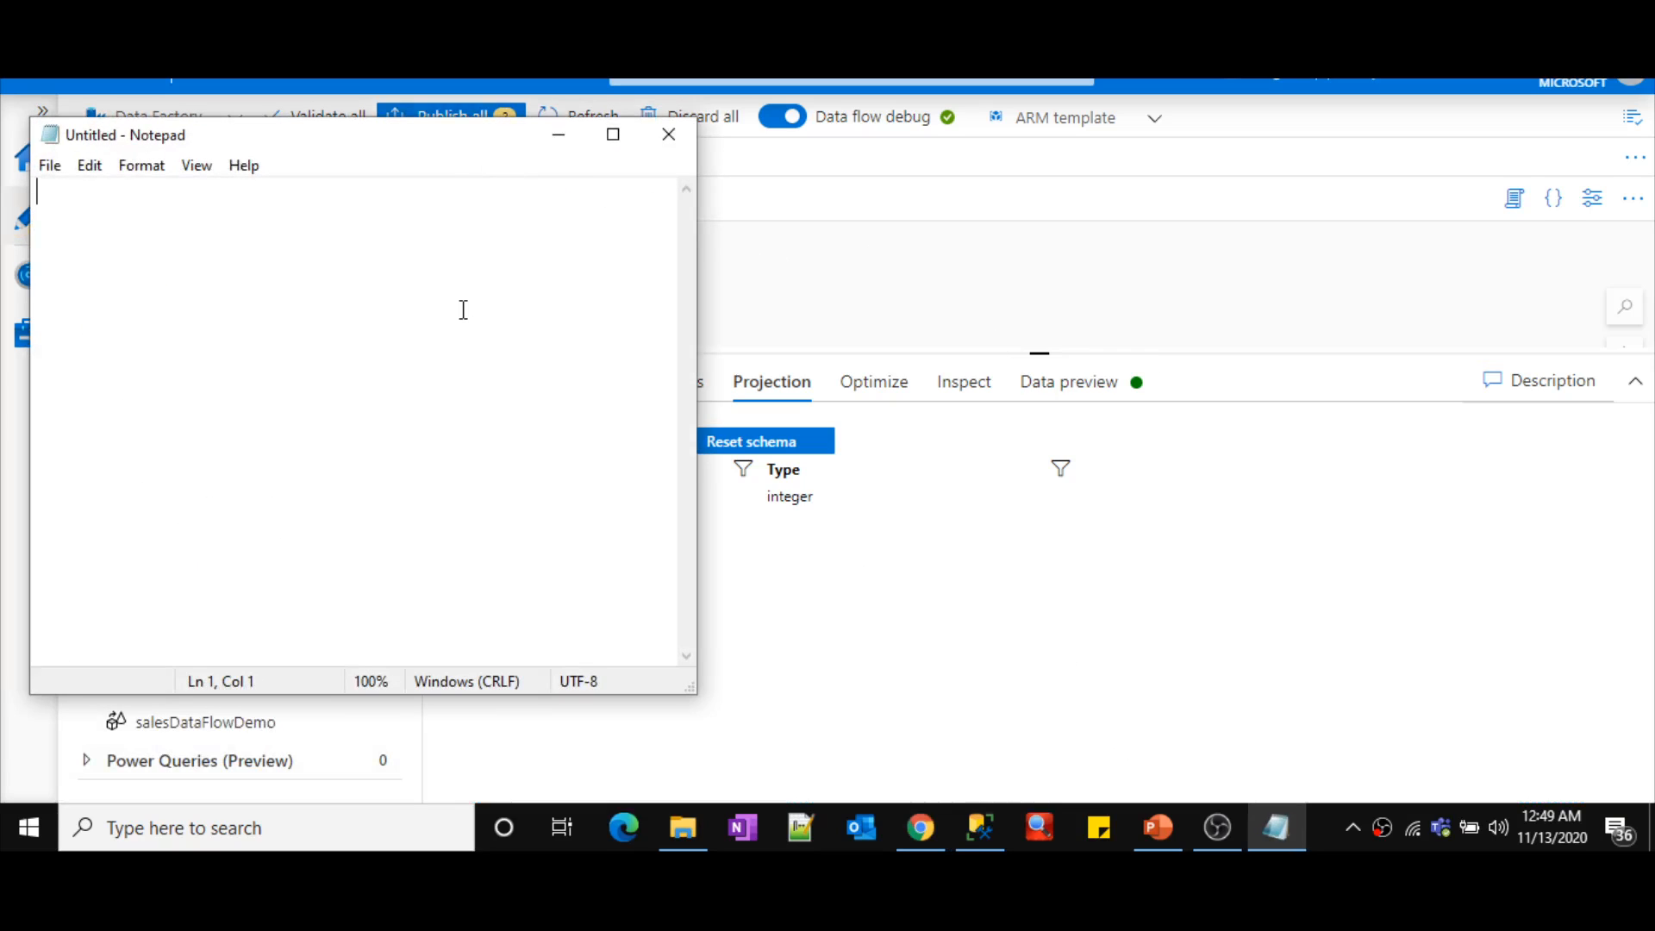
pyautogui.hotkey('ctrl', 'v')
# - Switch back to Azure Data Factory, add a sink after empTable named cachedMaxEmpID, and set its sink type to Cache
pyautogui.hotkey('alt', 'Tab')
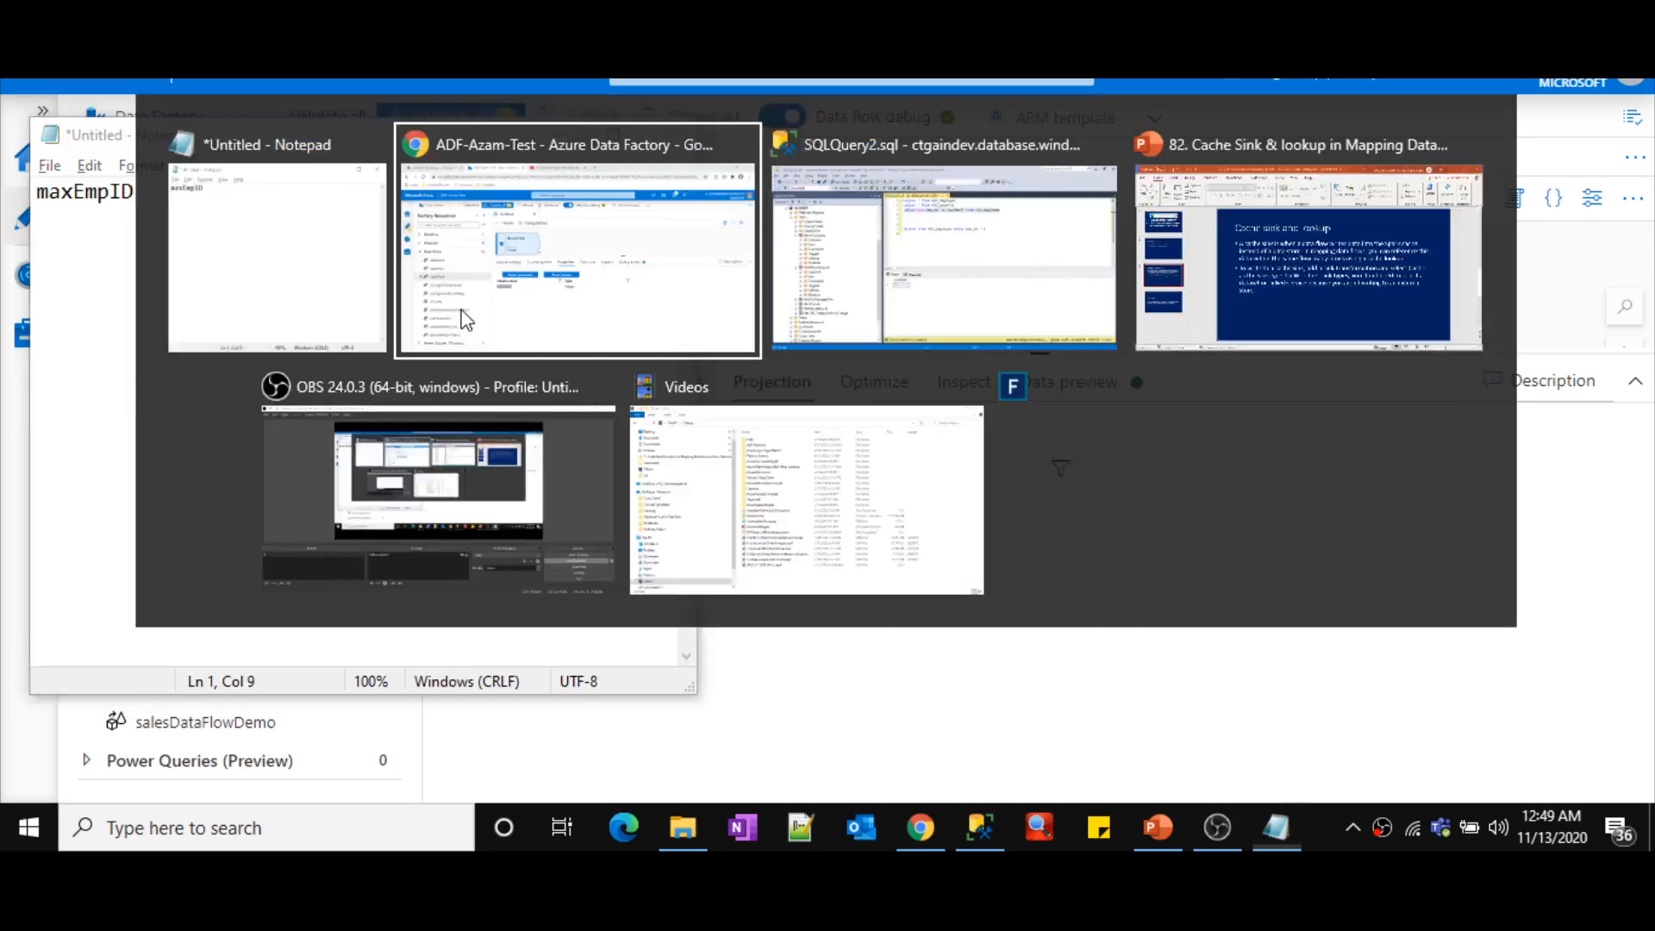
pyautogui.click(721, 285)
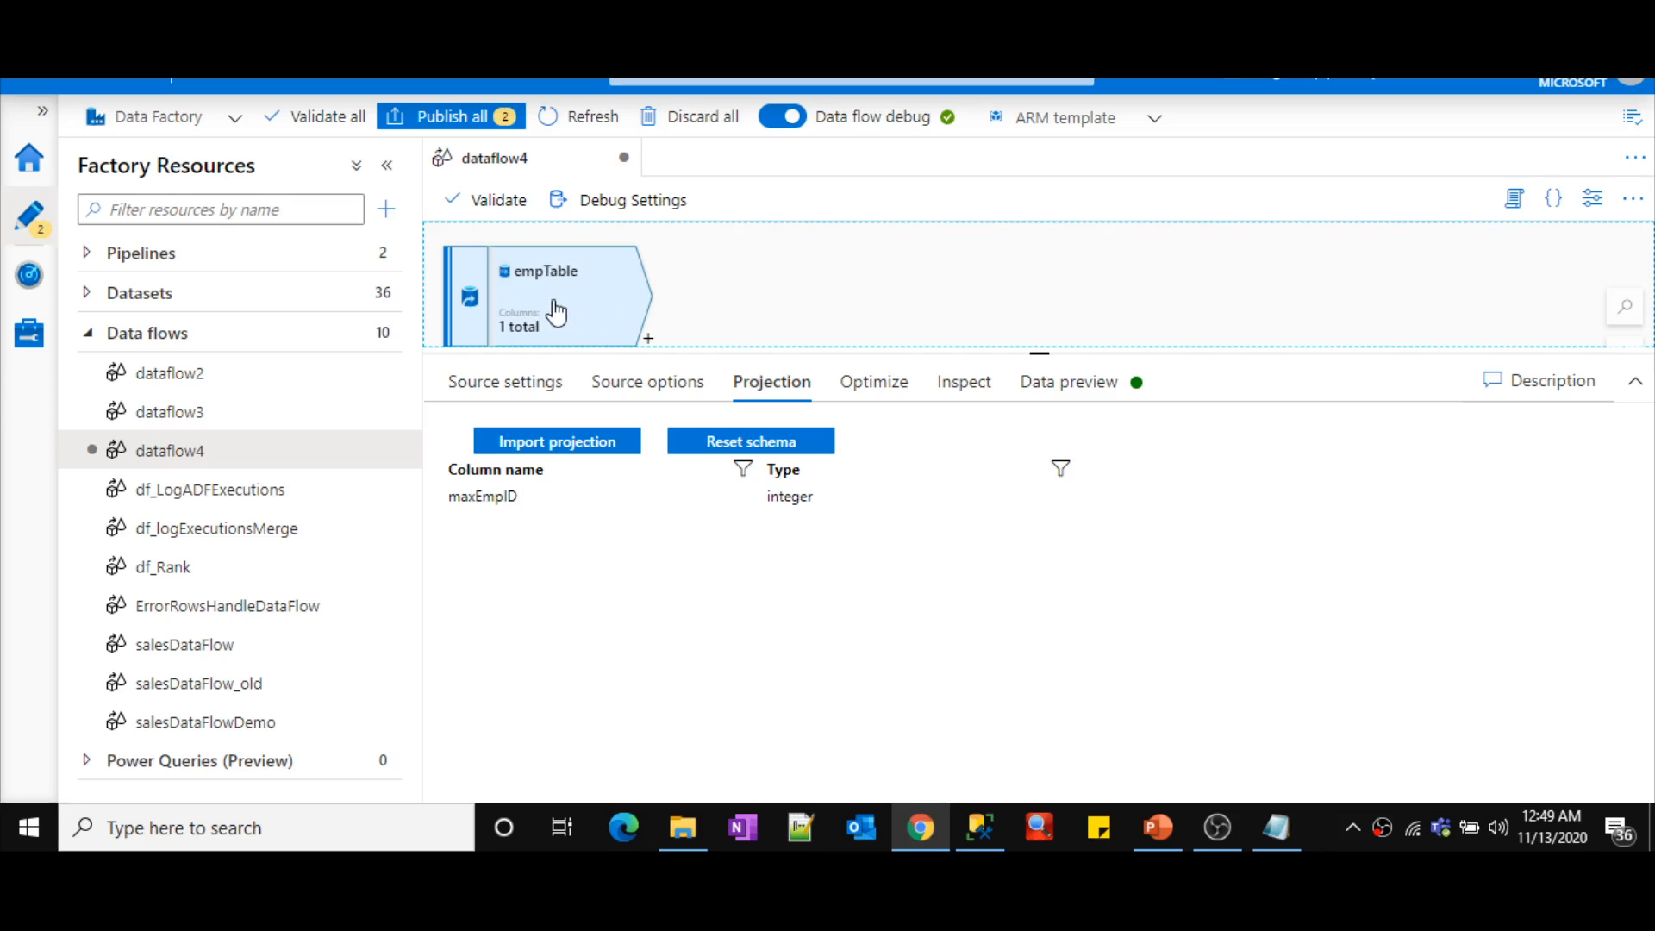
pyautogui.click(648, 340)
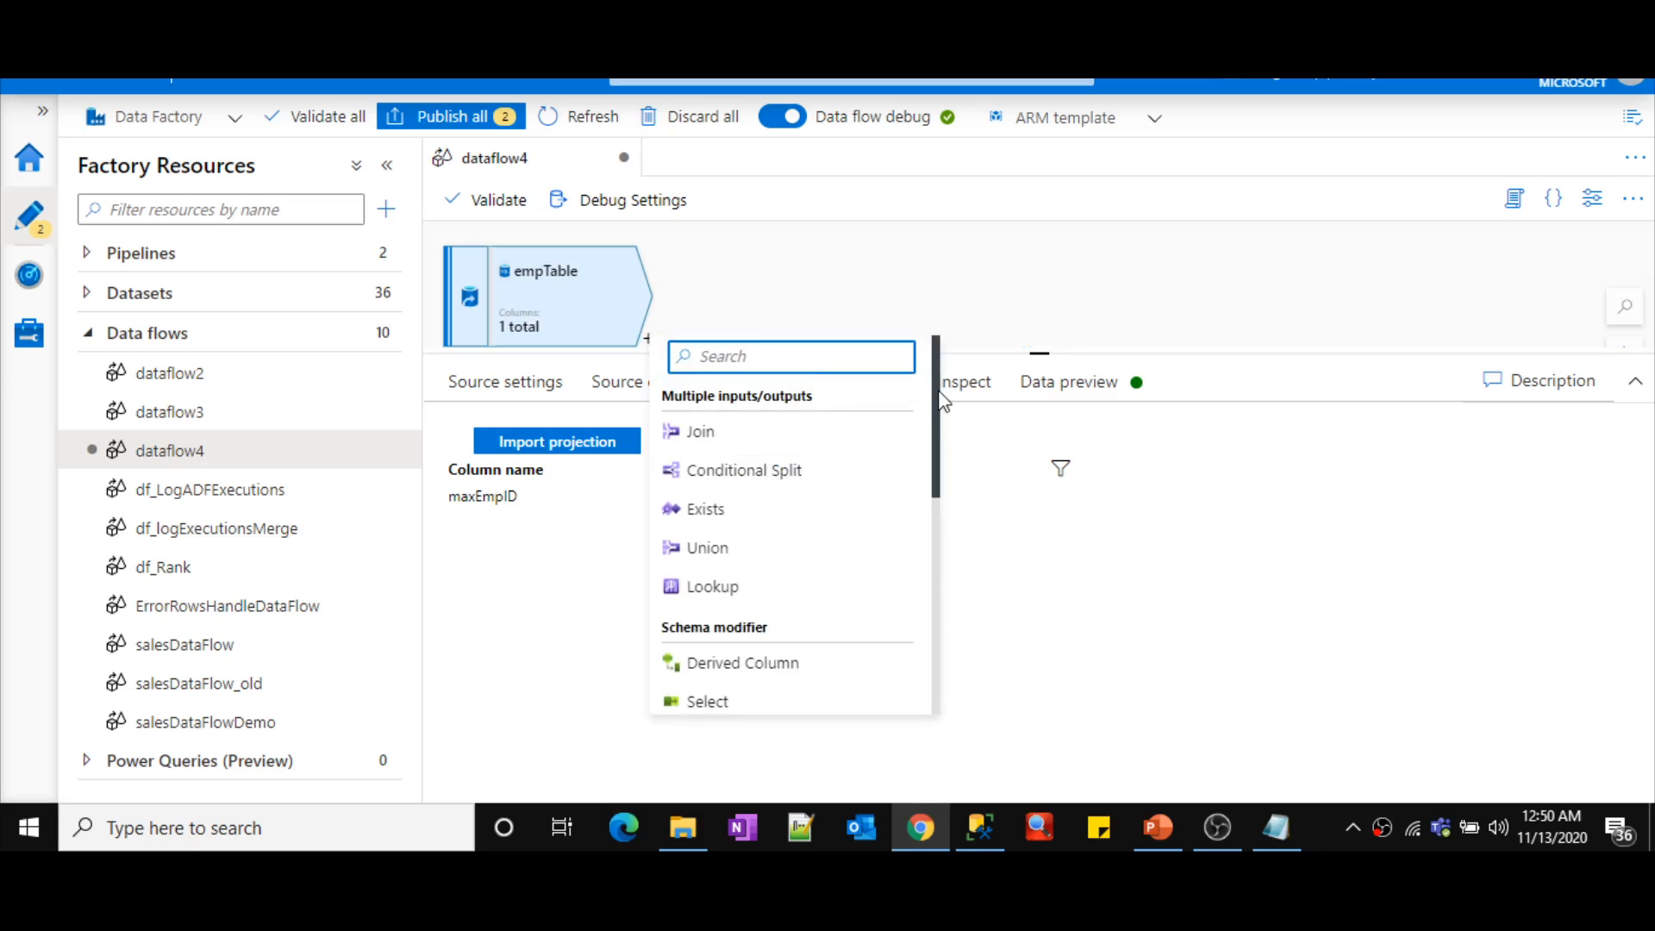
pyautogui.moveTo(938, 404); pyautogui.dragTo(938, 622)
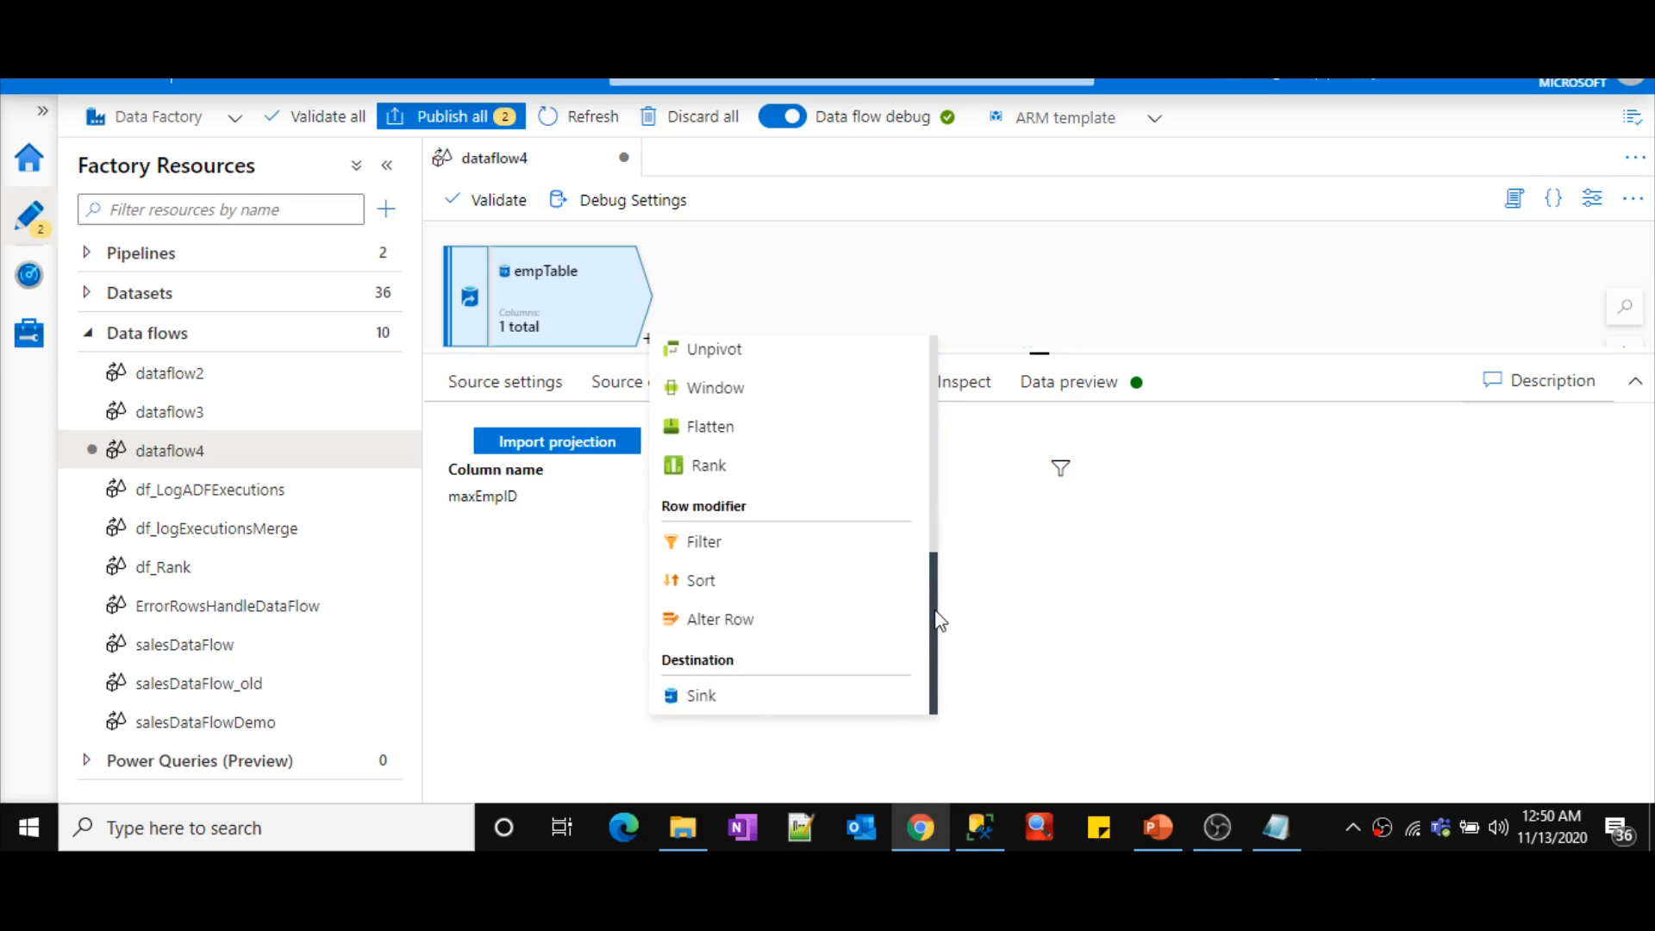
pyautogui.click(702, 697)
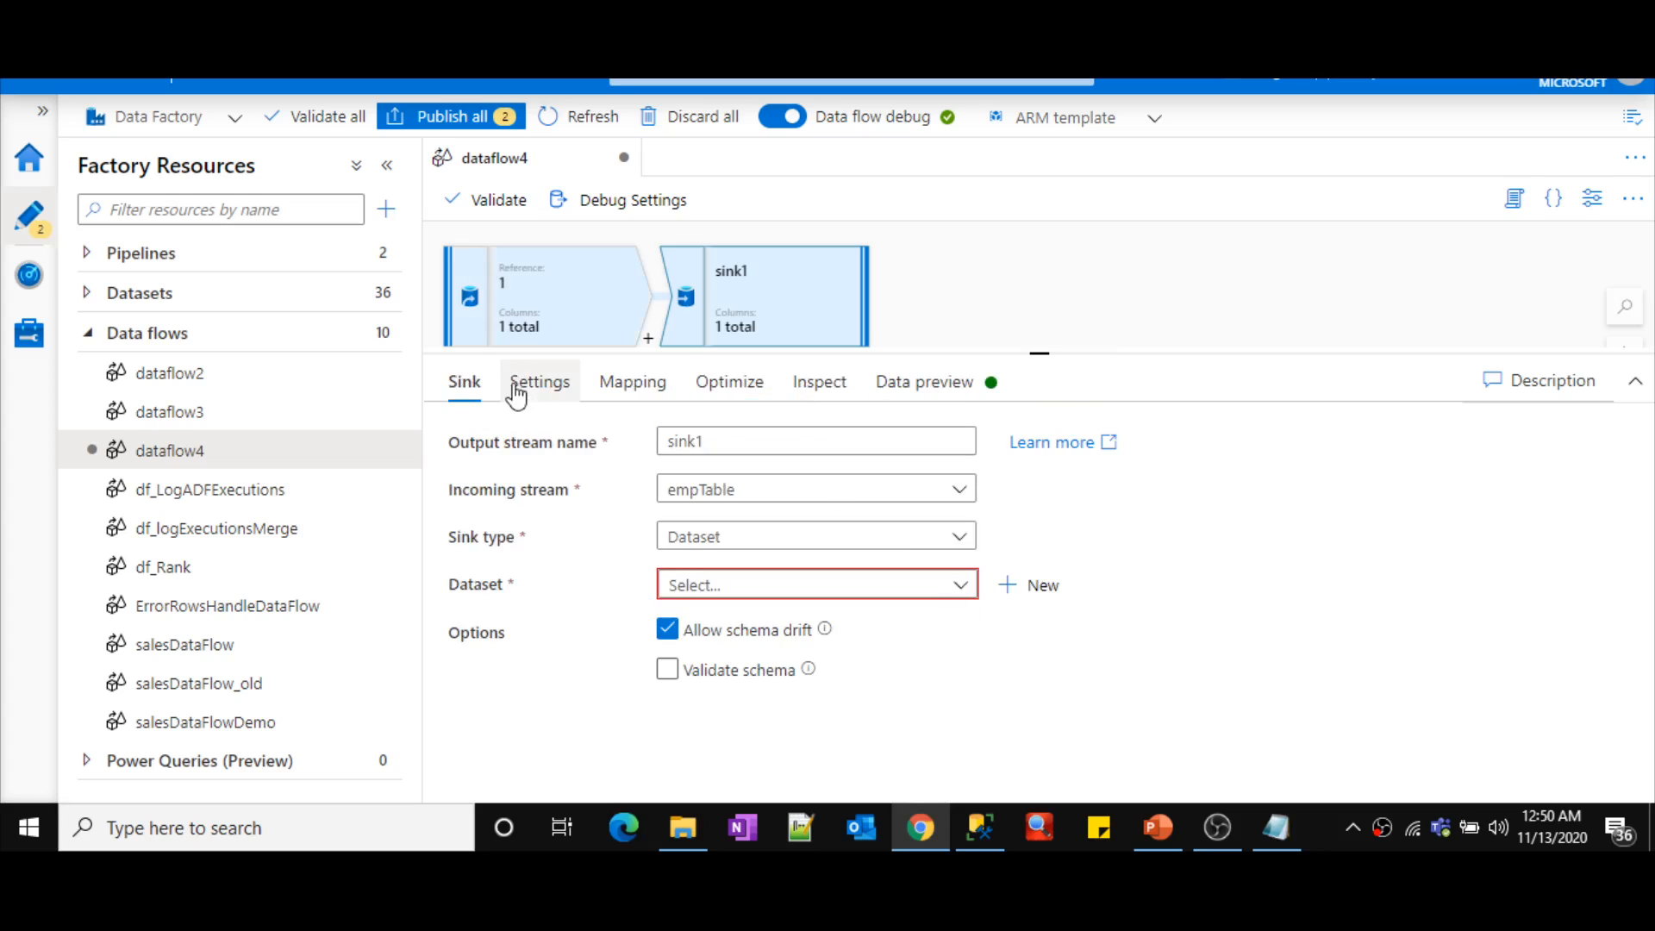
pyautogui.write('cah')
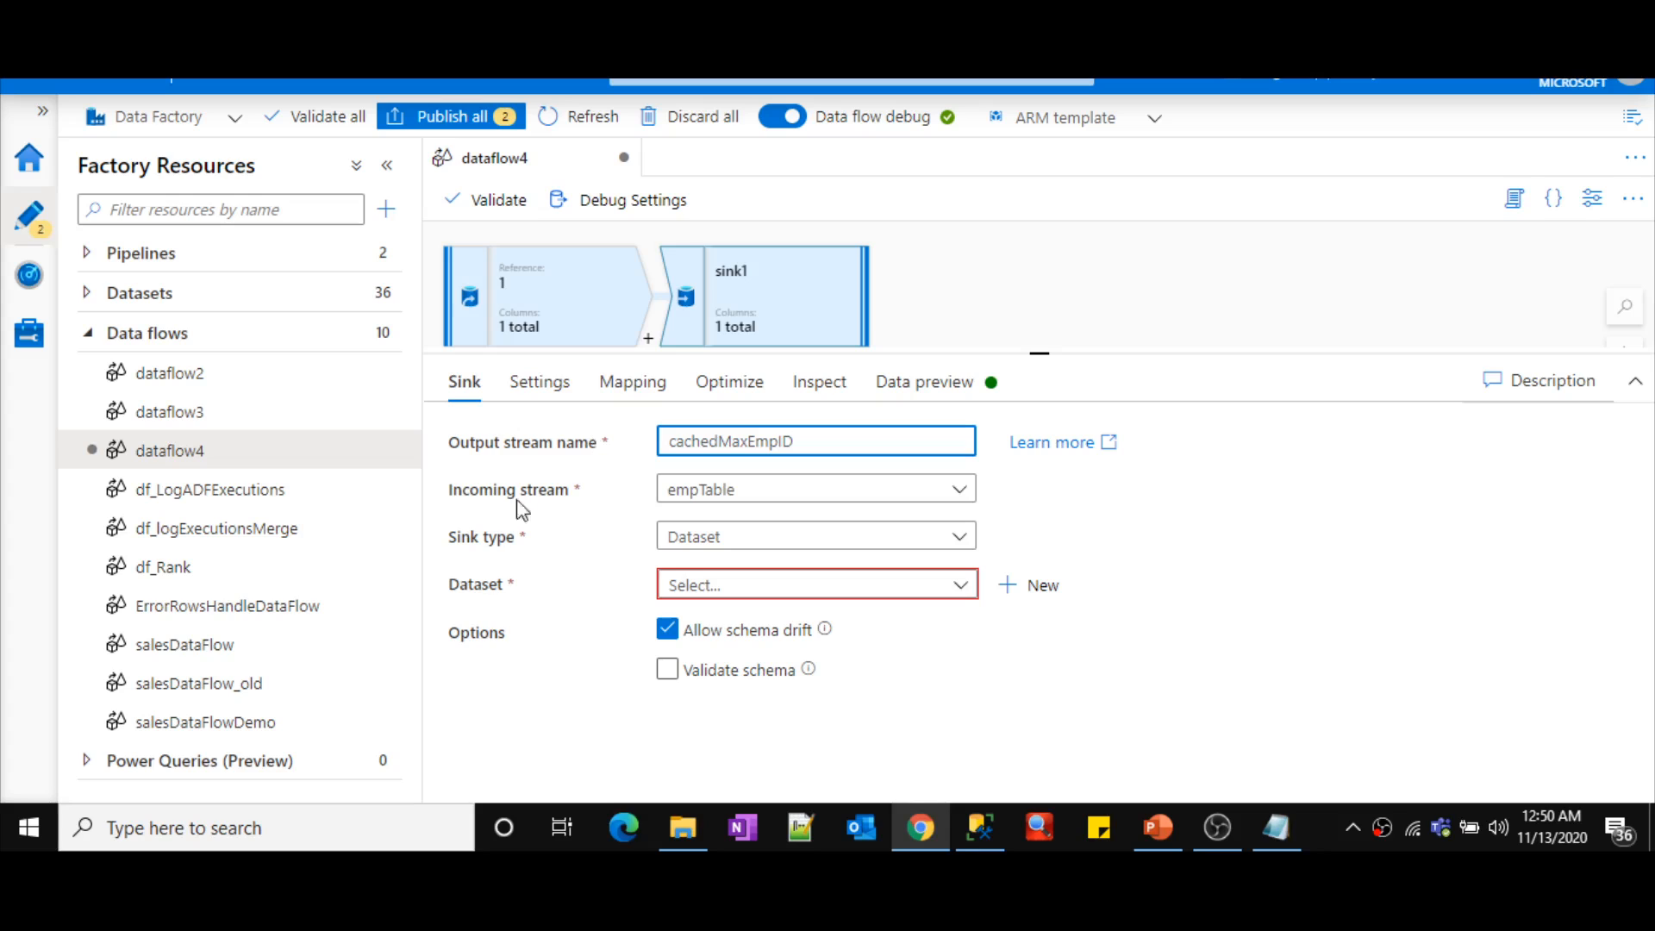
pyautogui.click(733, 544)
pyautogui.click(742, 679)
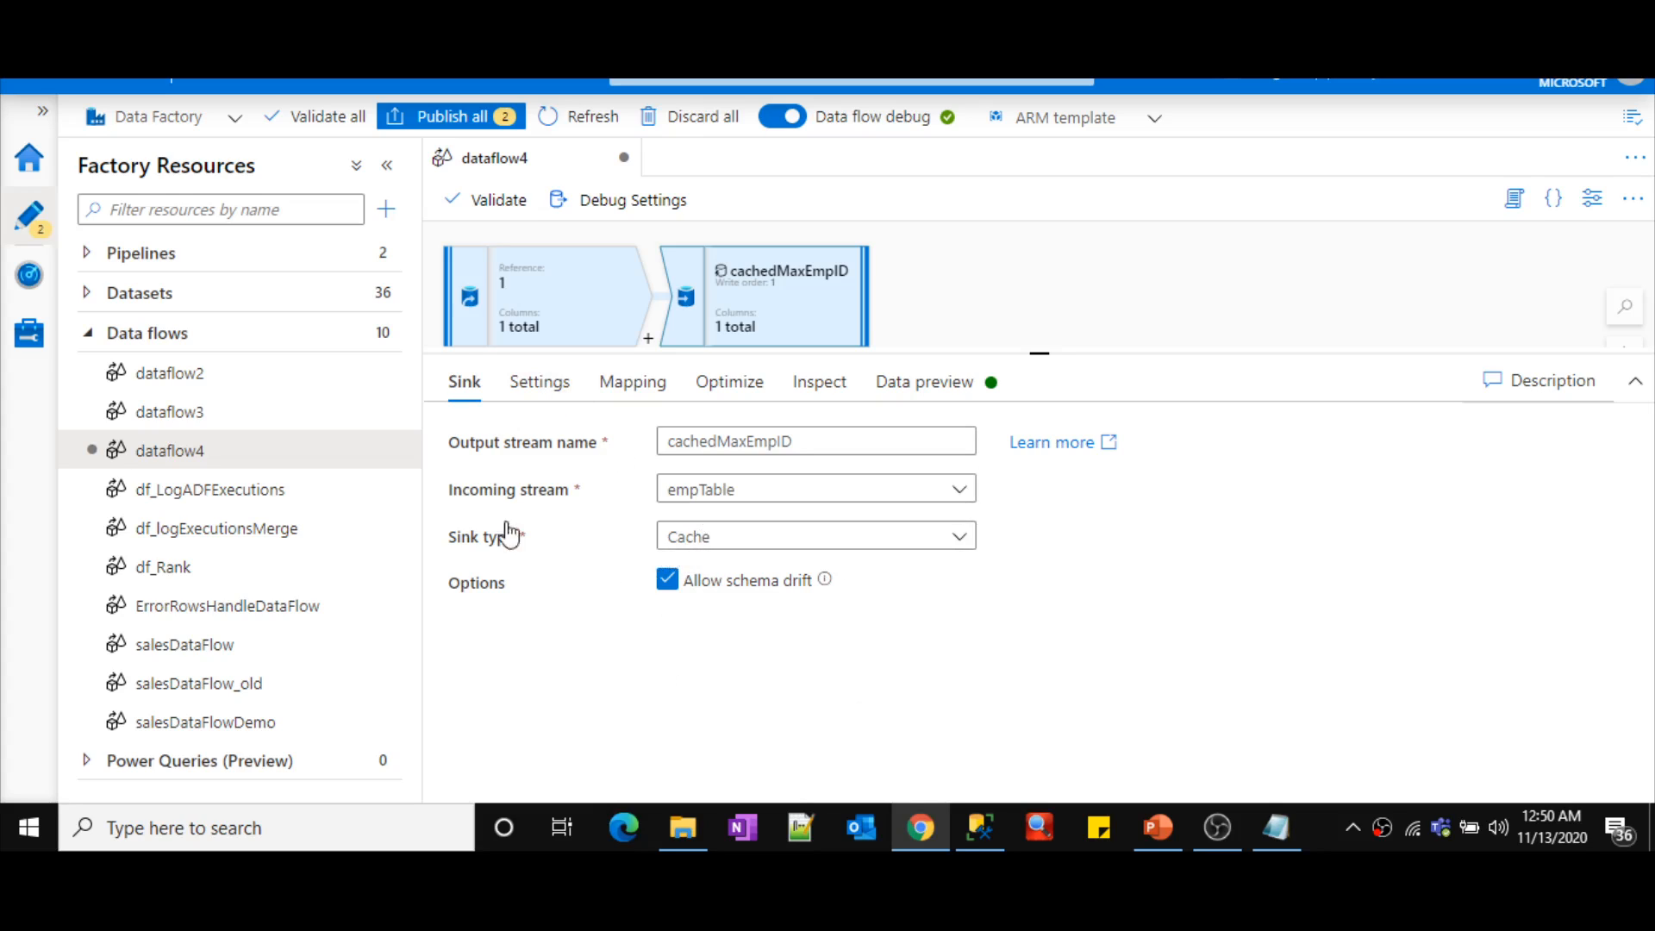
# - Review the key column settings of the cachedMaxEmpID sink and turn off its auto mapping to check the maxEmpID column mapping
pyautogui.click(555, 381)
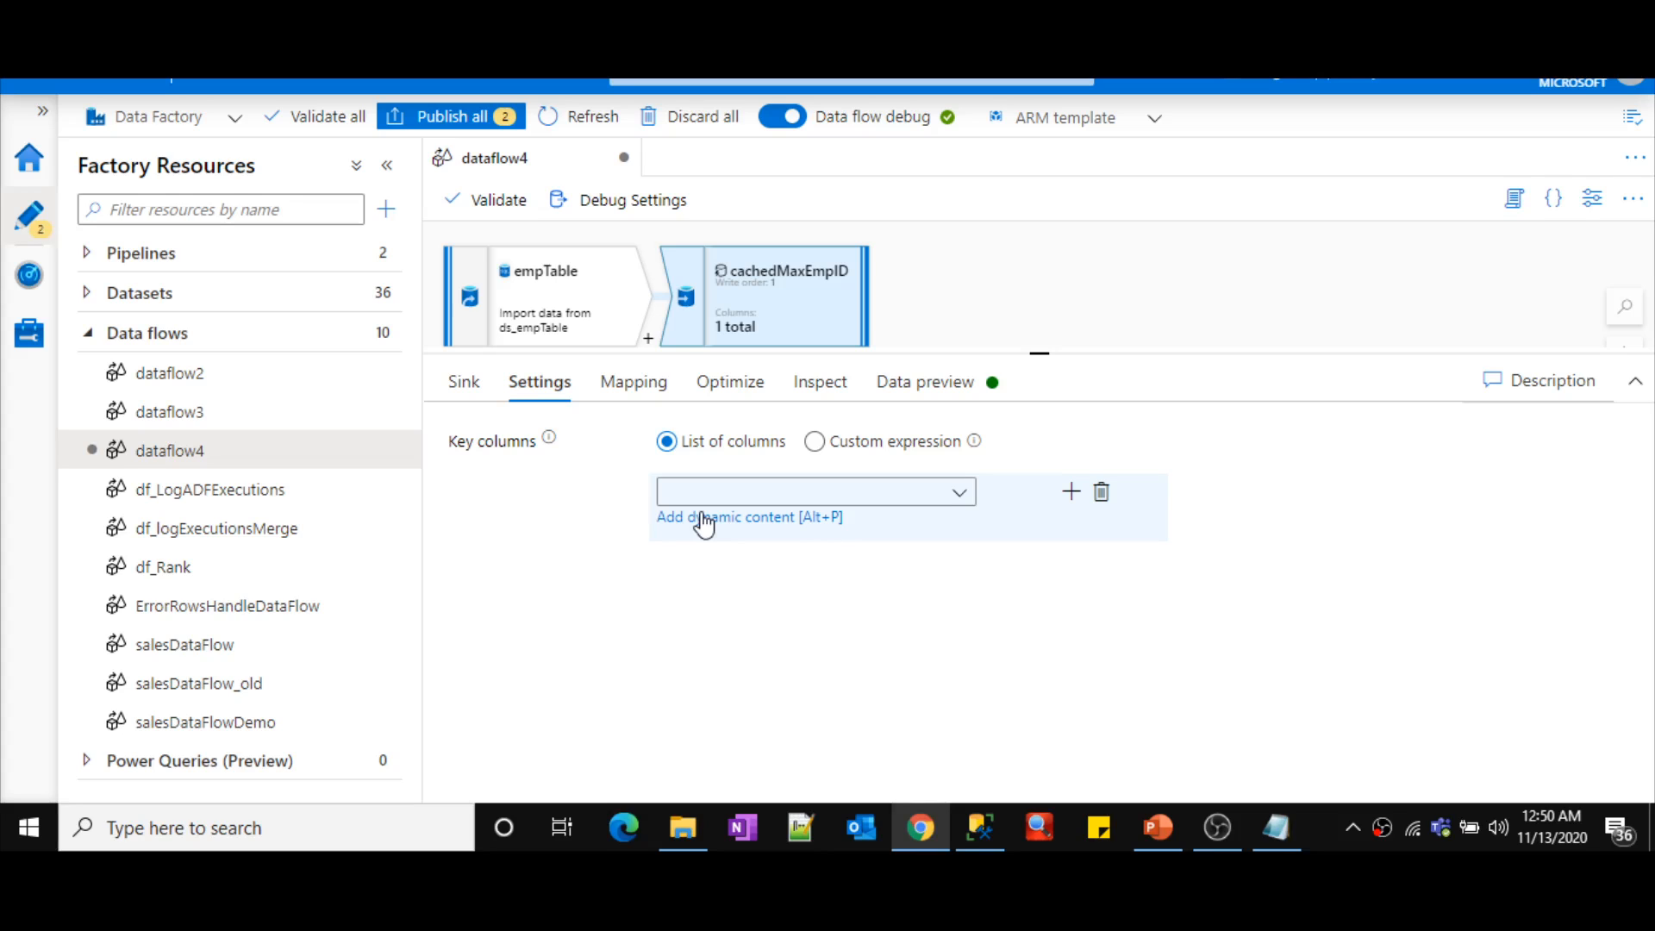
pyautogui.click(662, 395)
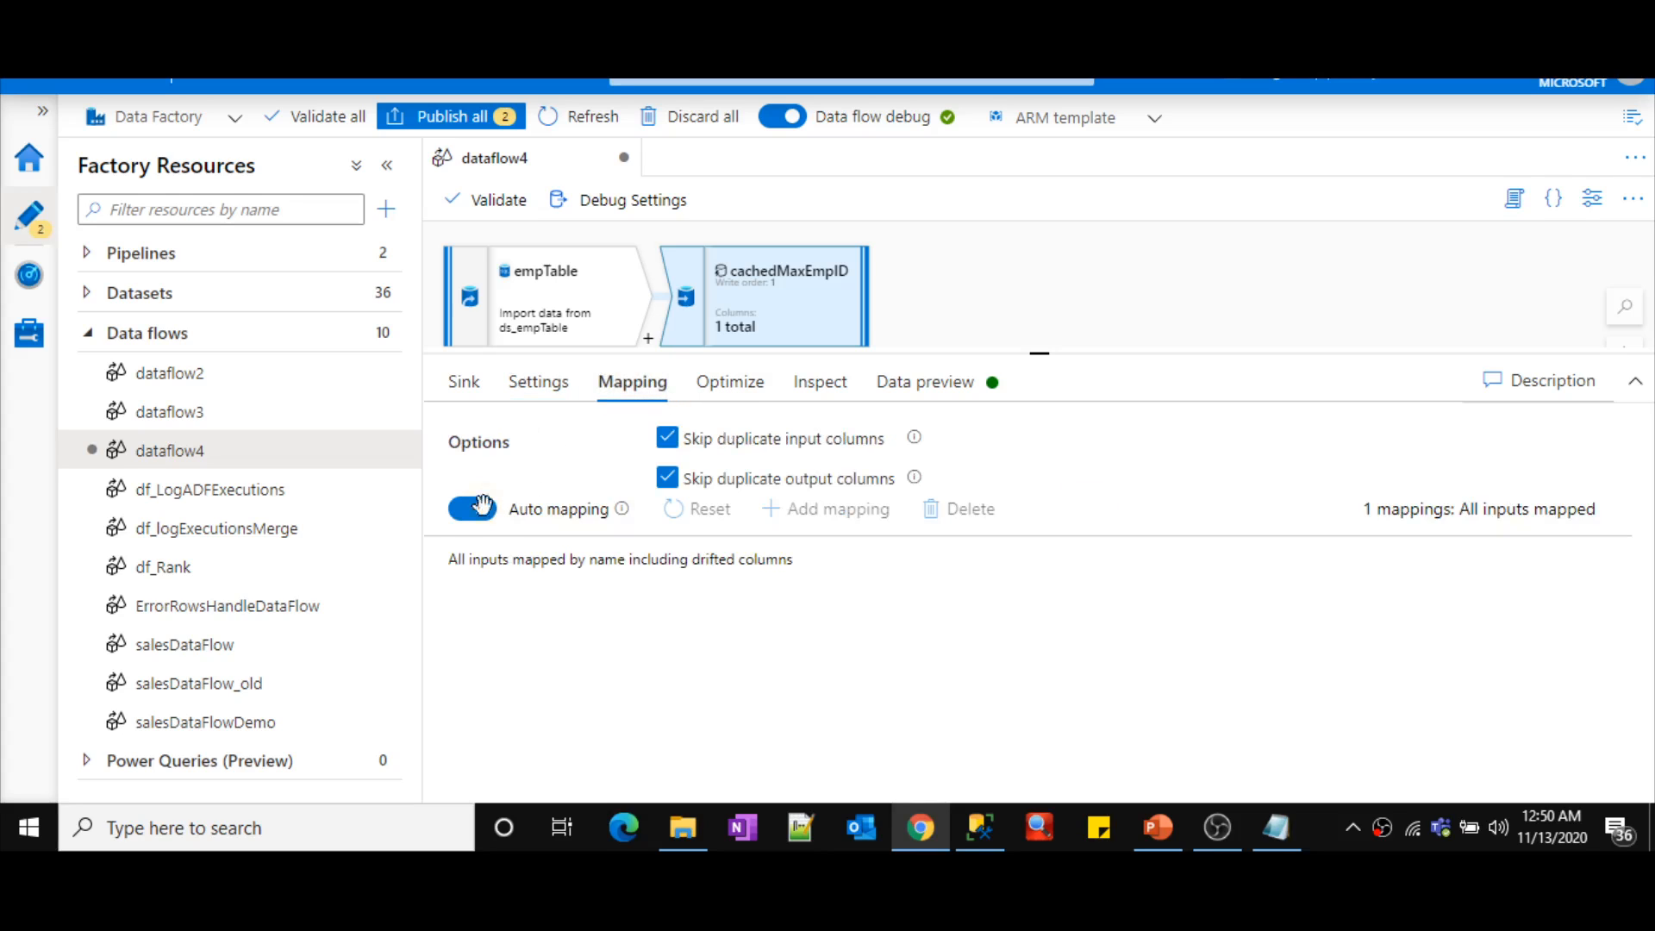
pyautogui.click(464, 517)
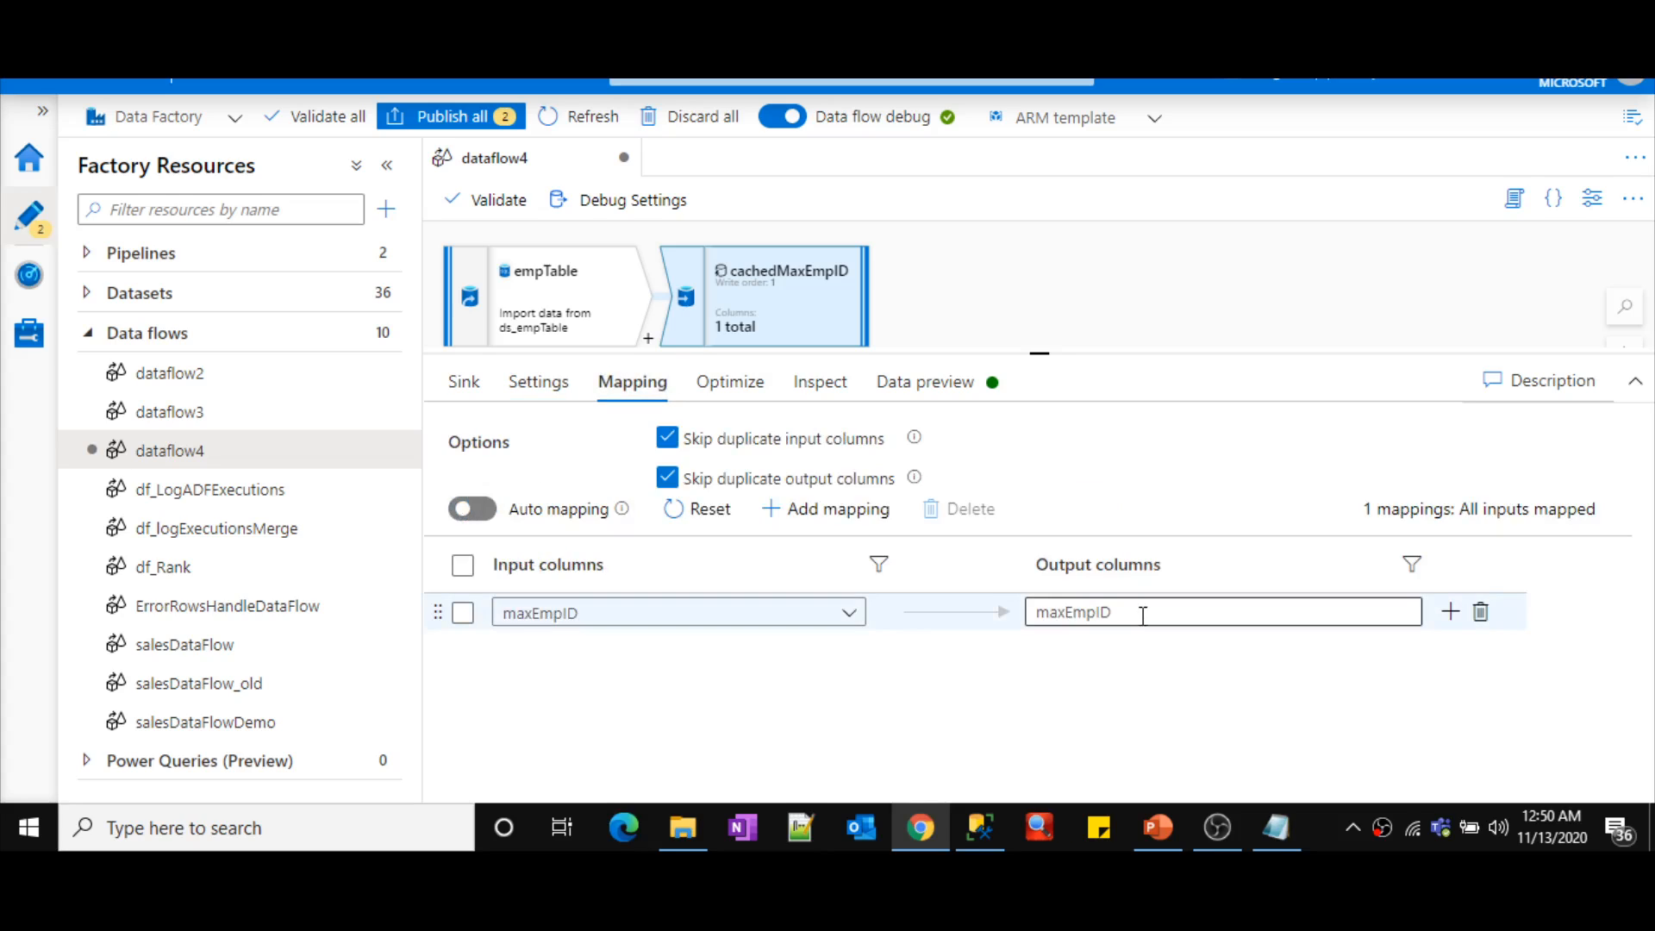
pyautogui.moveTo(1138, 614); pyautogui.dragTo(1033, 613)
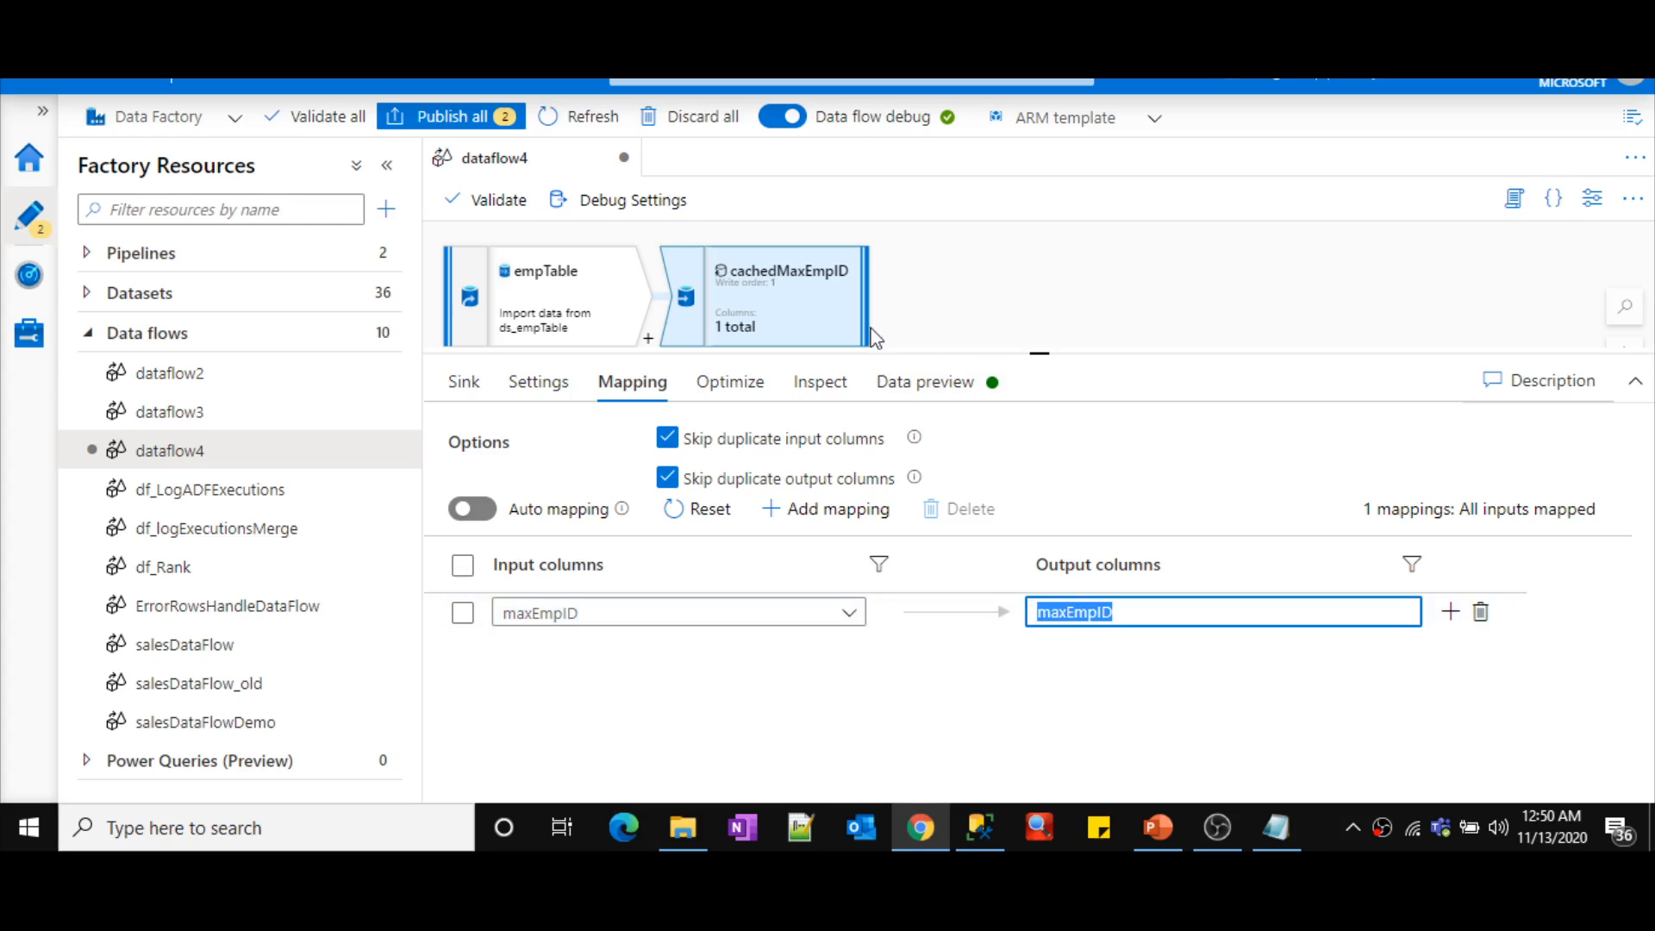
# - Add a second source to the data flow below empTable and name its output stream empFile
pyautogui.moveTo(1064, 356); pyautogui.dragTo(1064, 520)
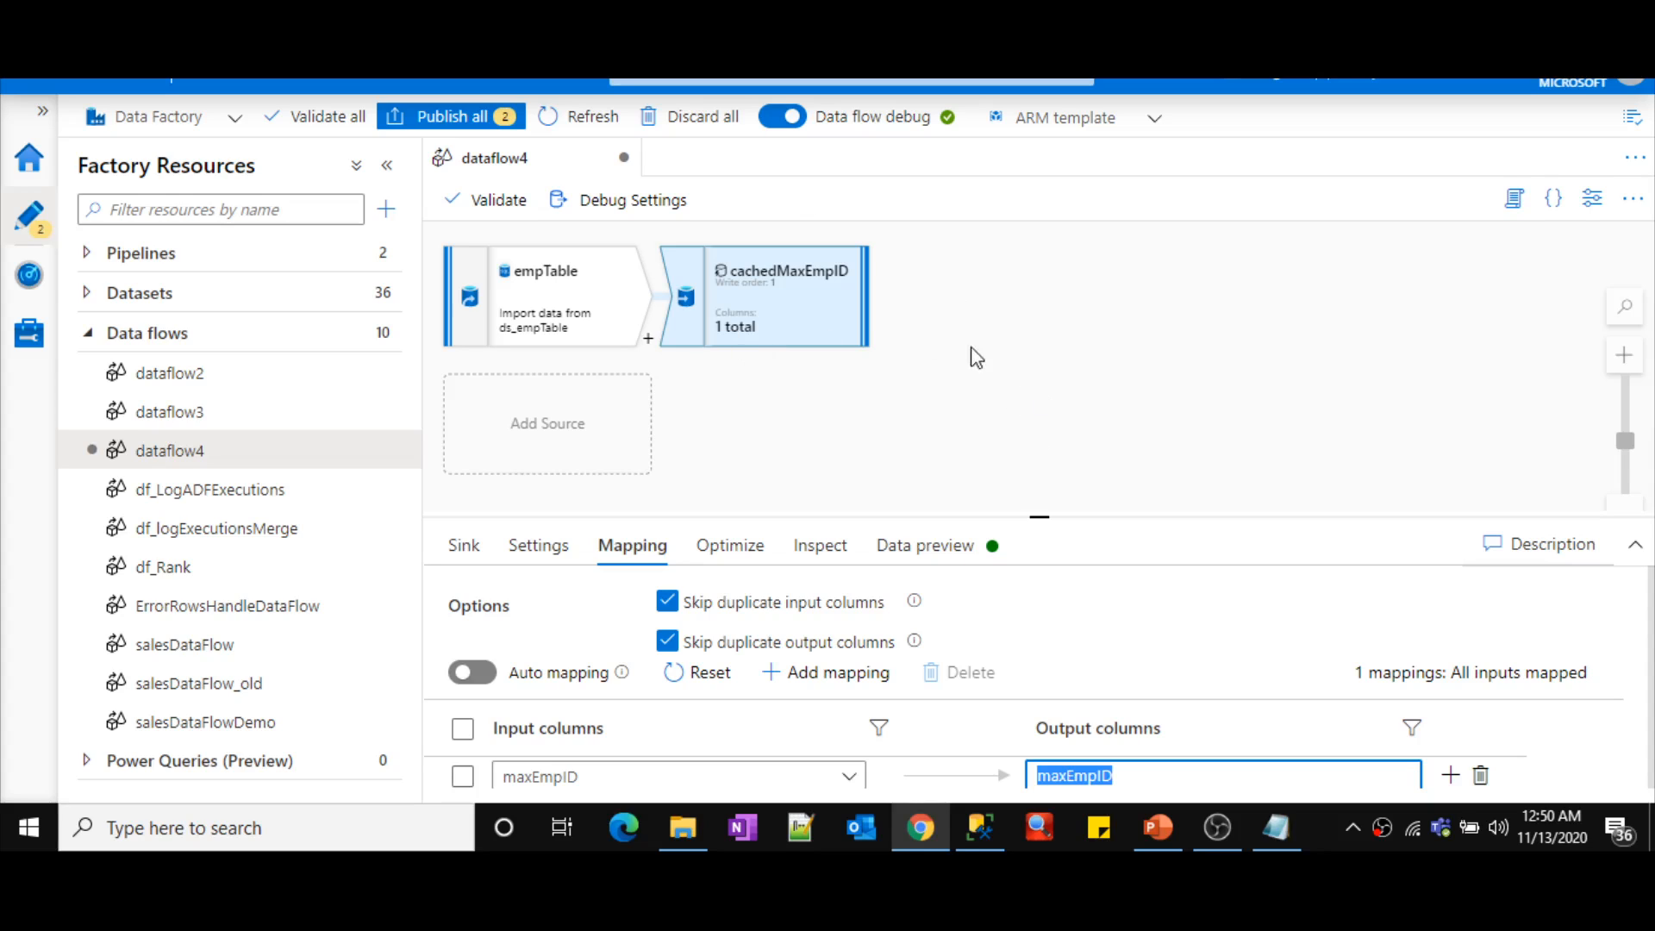
pyautogui.click(1058, 332)
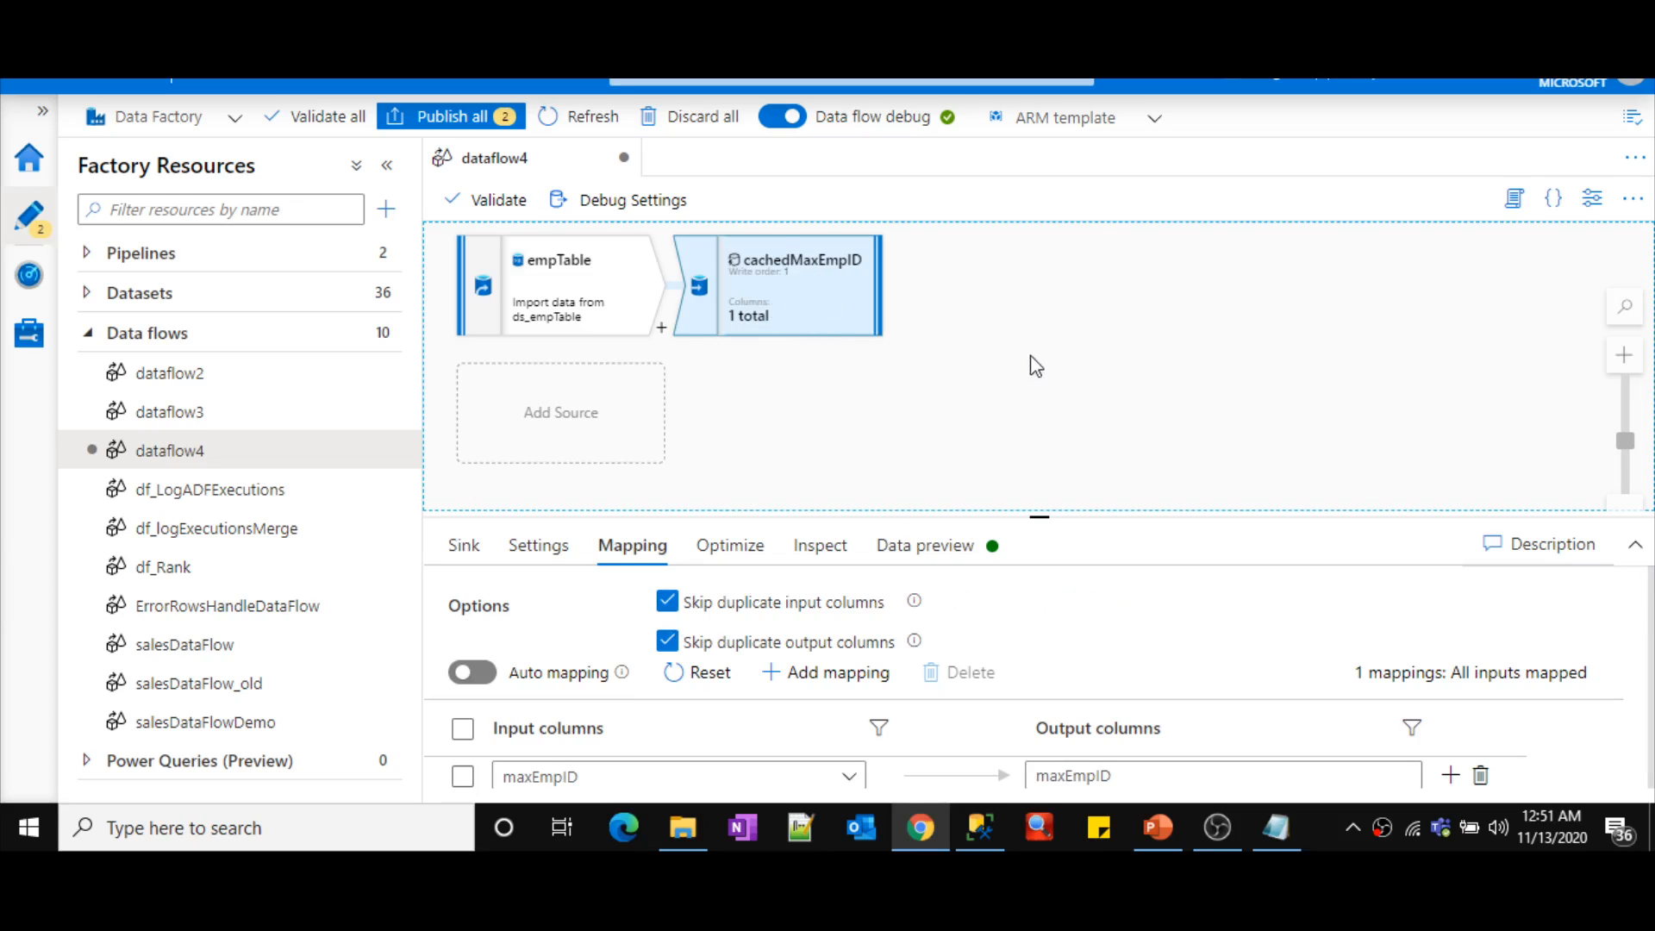
pyautogui.scroll(-1, 1038, 353)
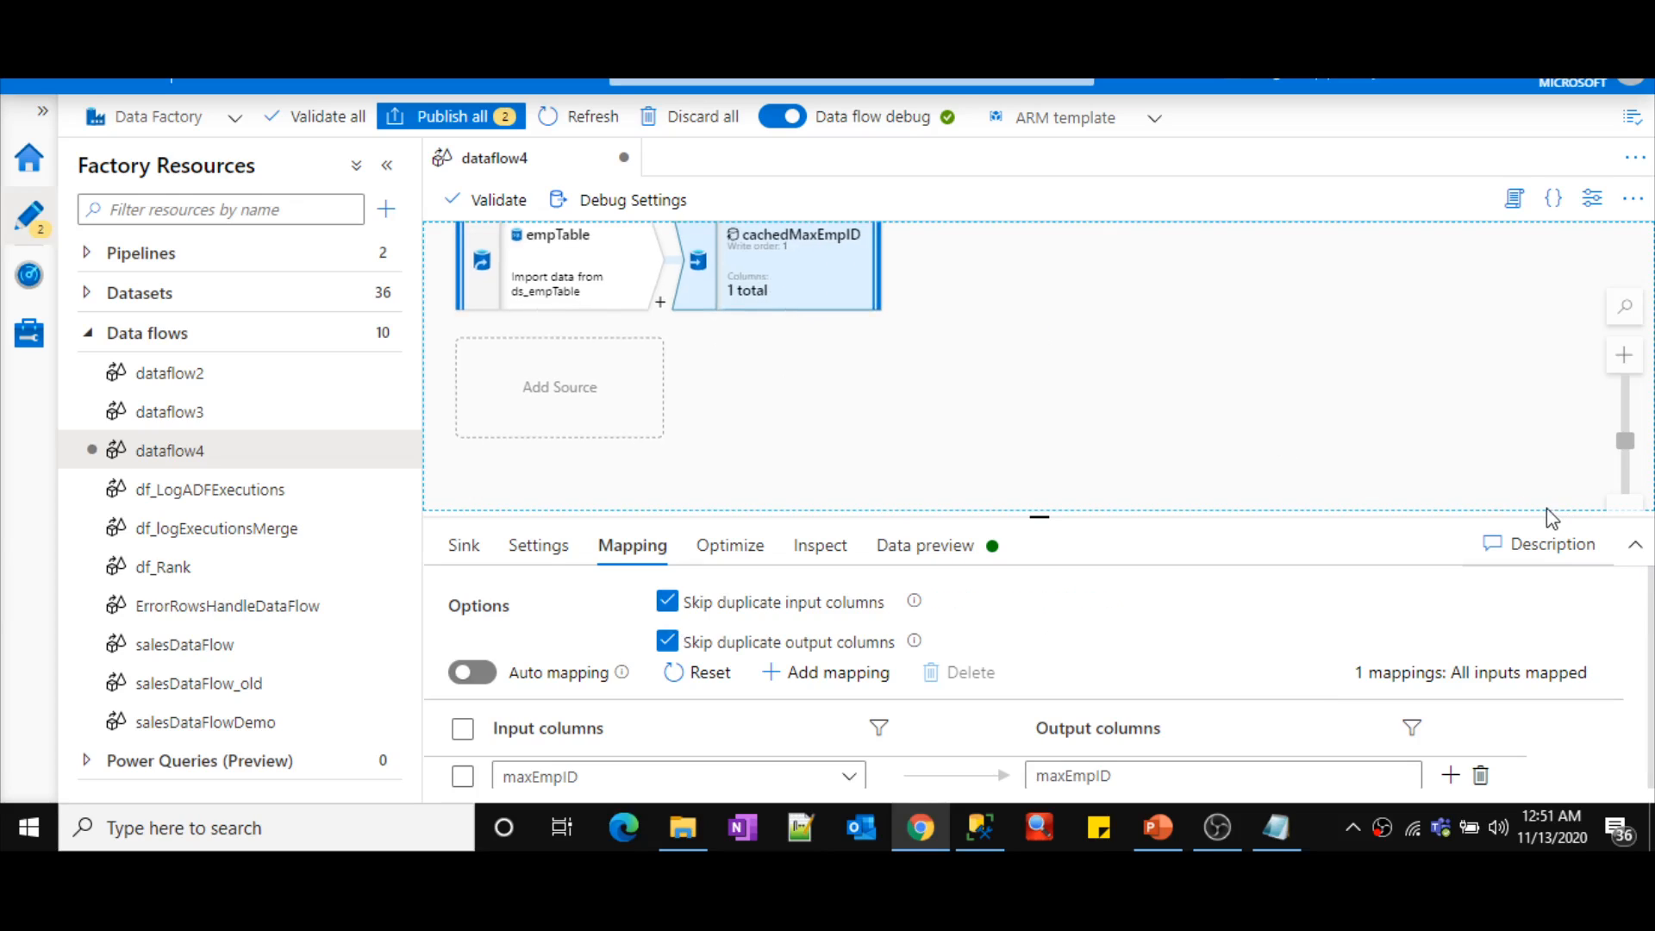
pyautogui.moveTo(1548, 520); pyautogui.dragTo(1541, 577)
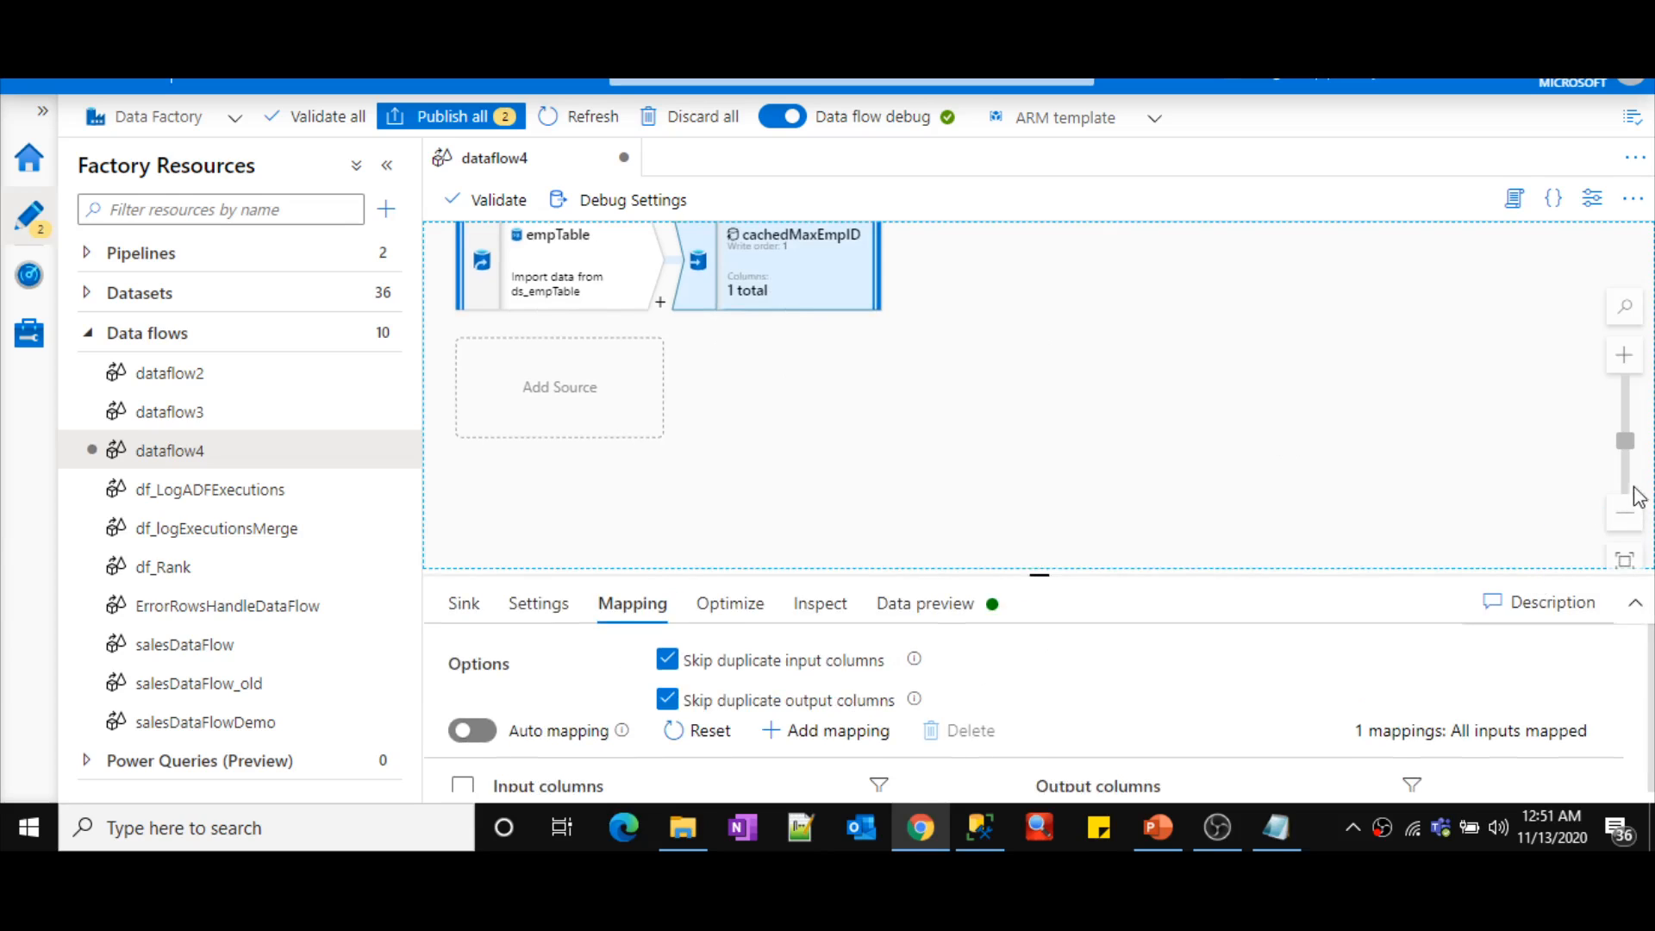
pyautogui.click(1626, 520)
pyautogui.click(1626, 520)
pyautogui.moveTo(1184, 434); pyautogui.dragTo(1099, 459)
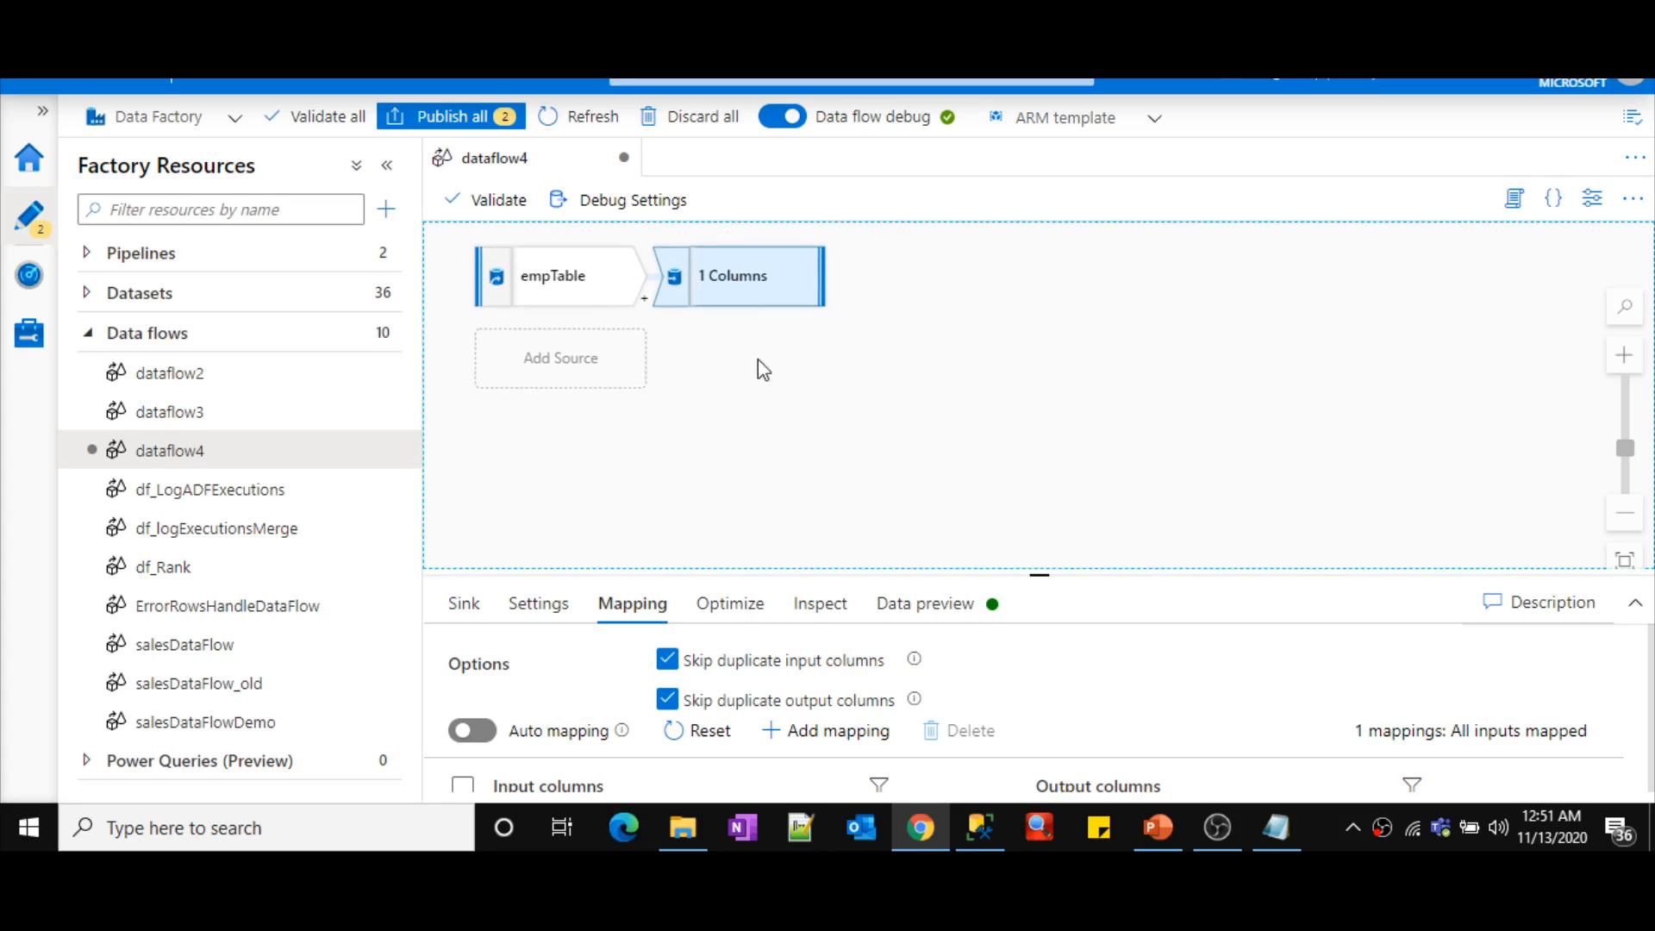
pyautogui.click(559, 367)
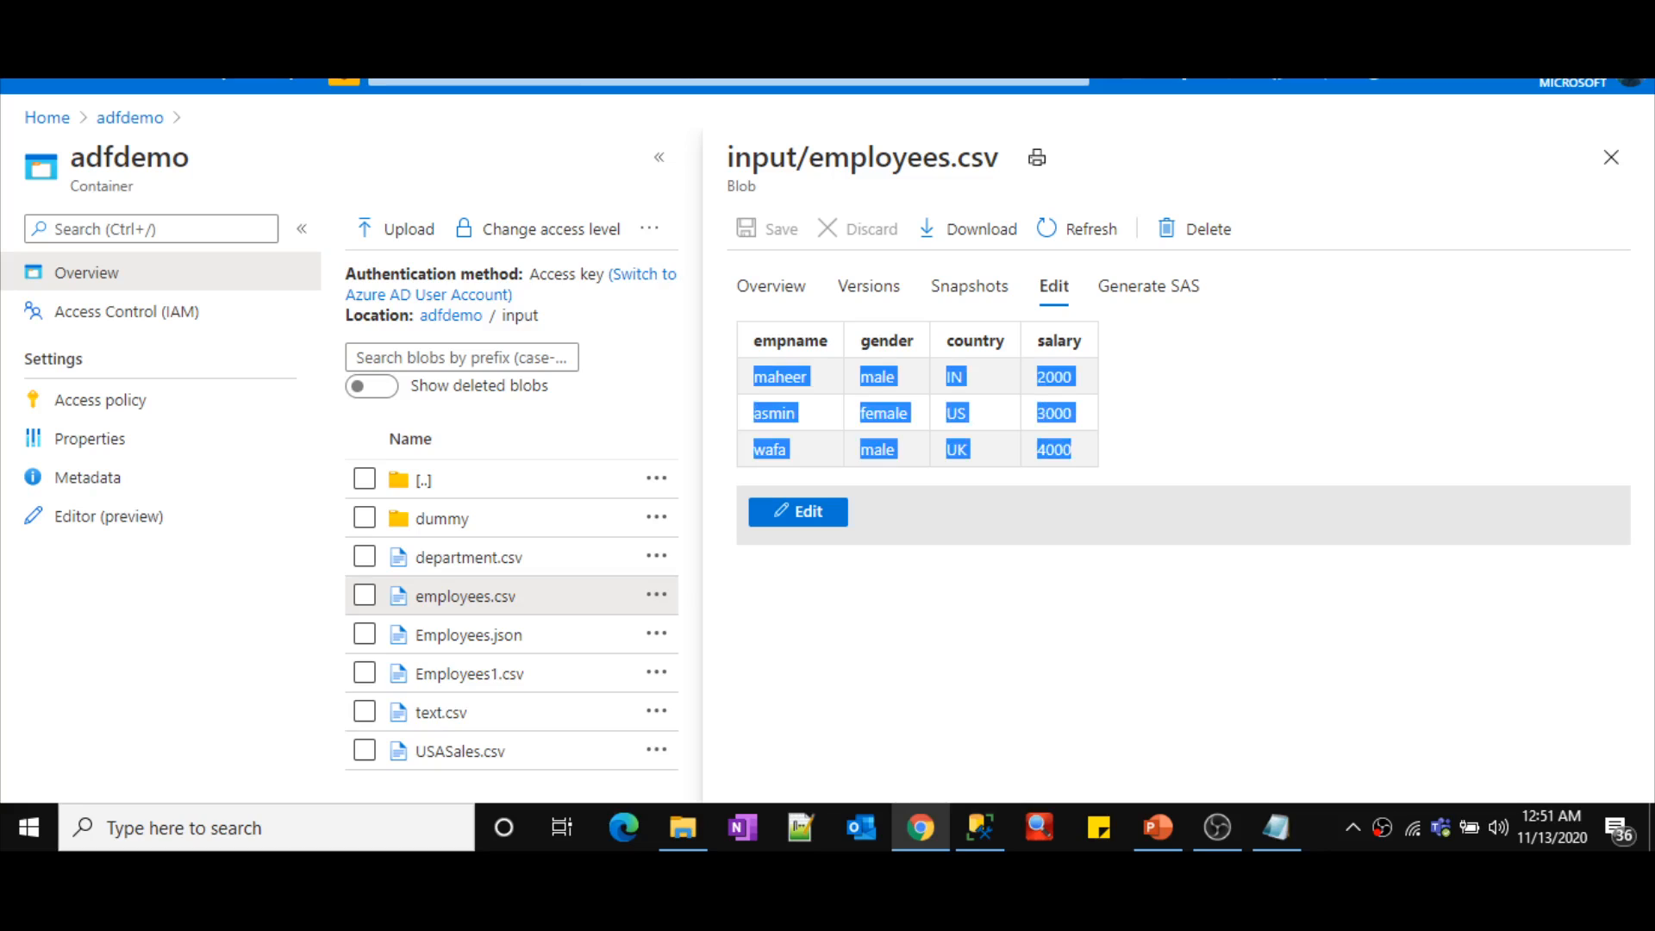
pyautogui.click(866, 354)
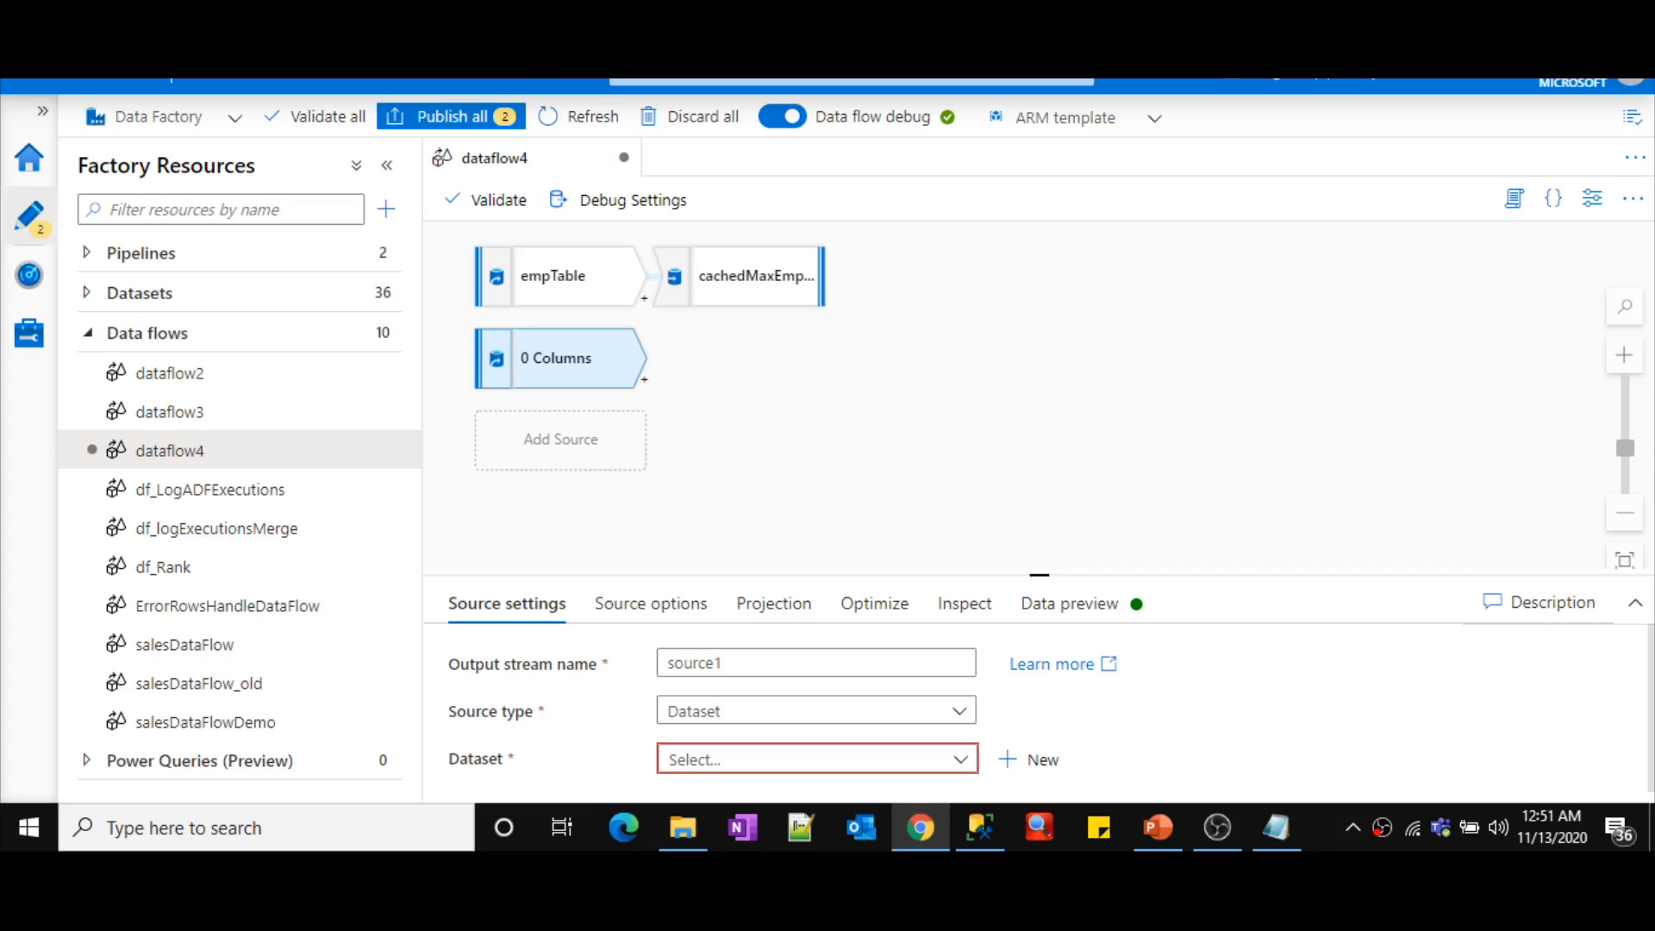
pyautogui.click(757, 657)
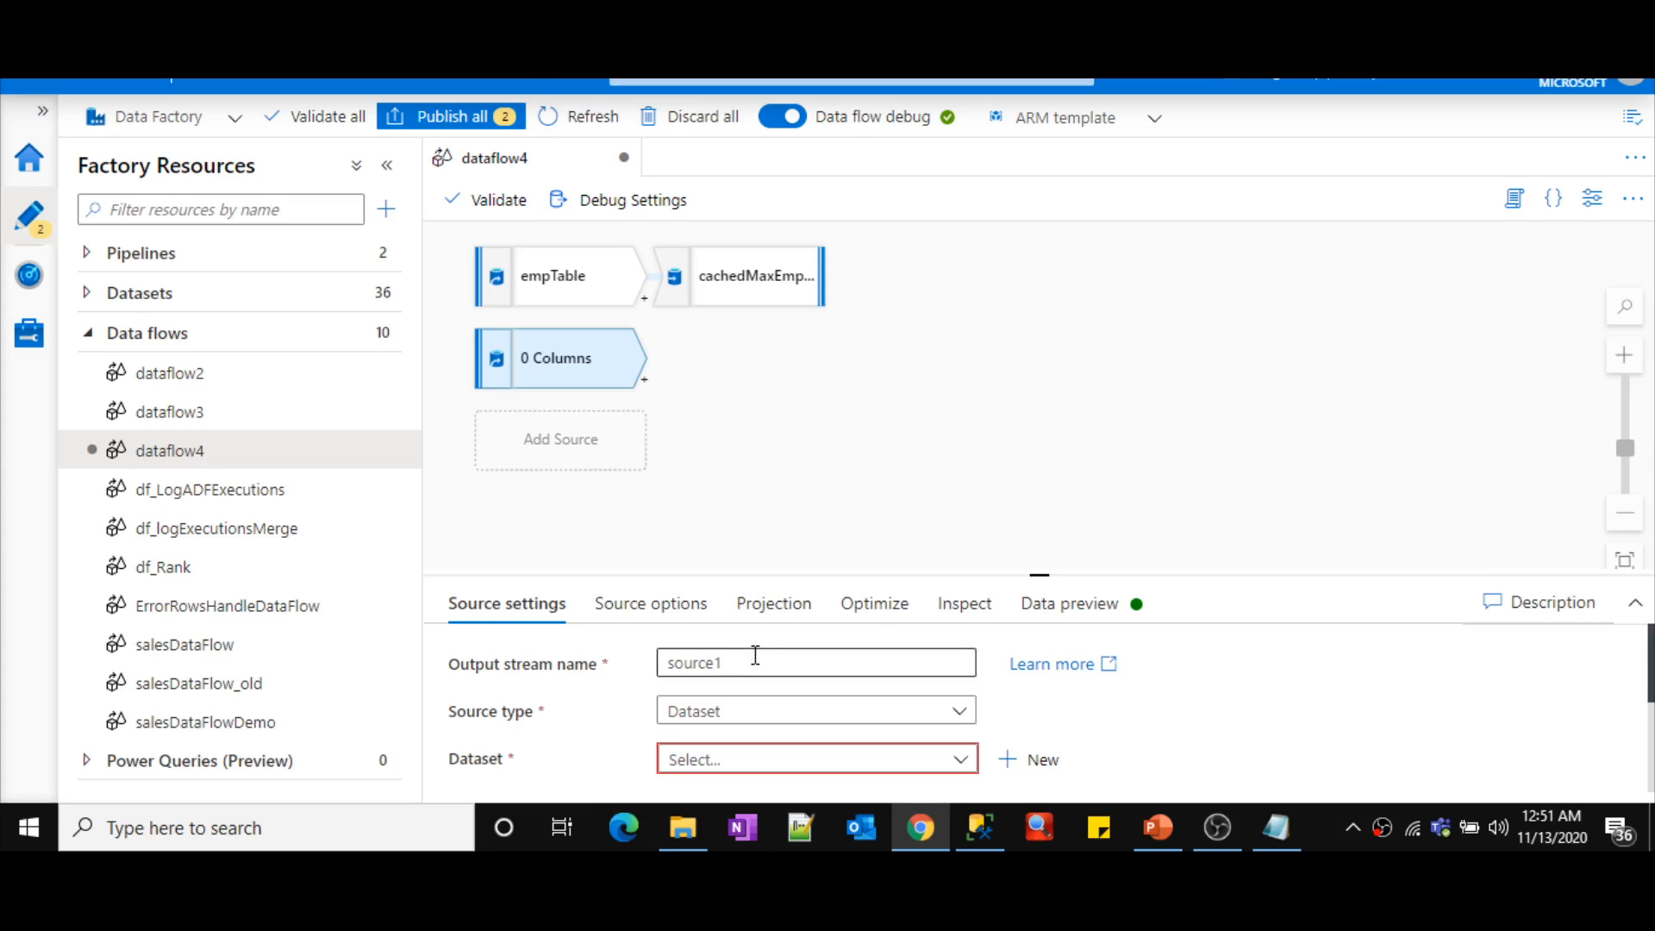
pyautogui.doubleClick(757, 658)
pyautogui.write('empFile')
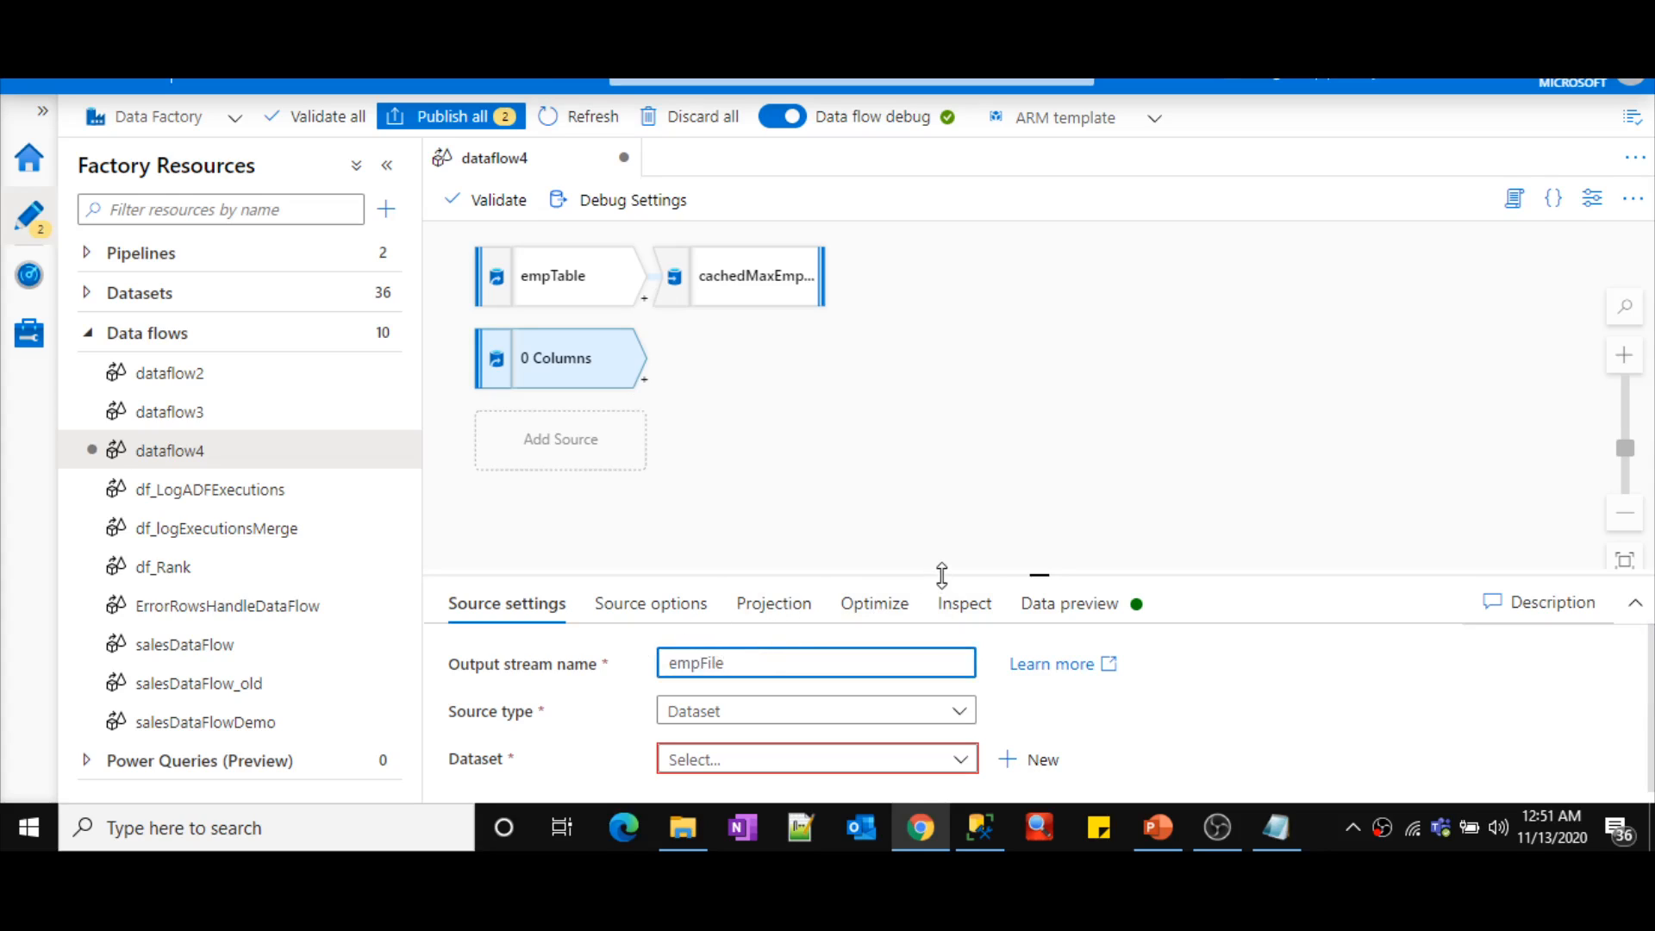
# - Start a new dataset for the empFile source using Azure Blob Storage and the DelimitedText format
pyautogui.moveTo(942, 575); pyautogui.dragTo(942, 448)
pyautogui.click(1017, 636)
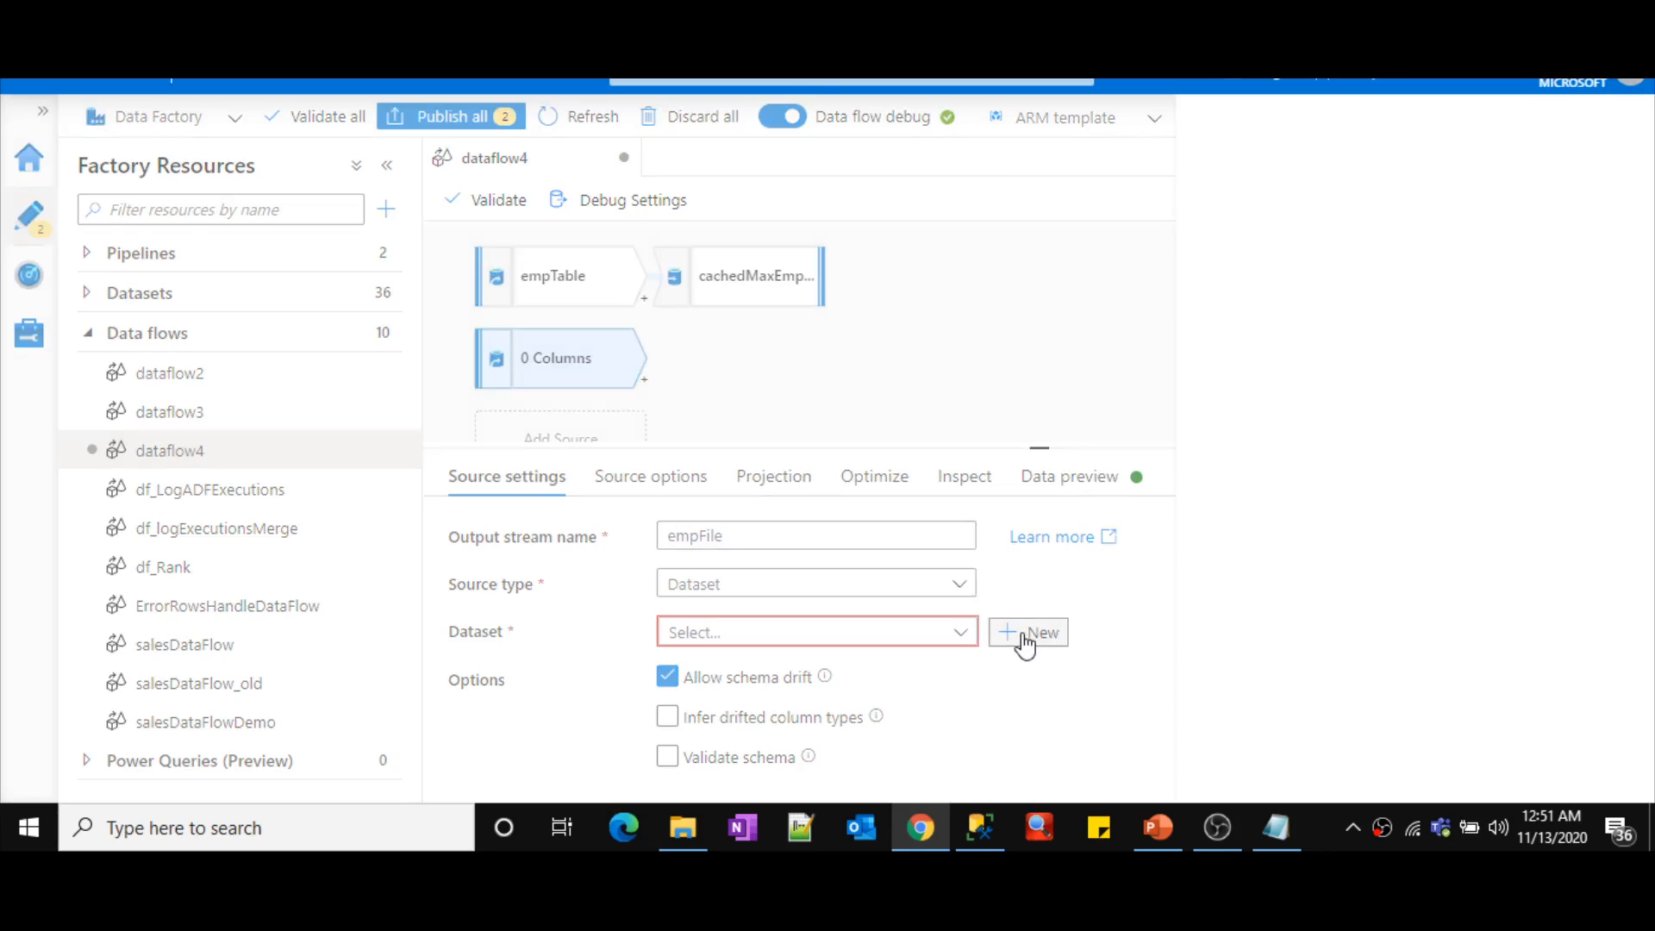
pyautogui.click(1042, 477)
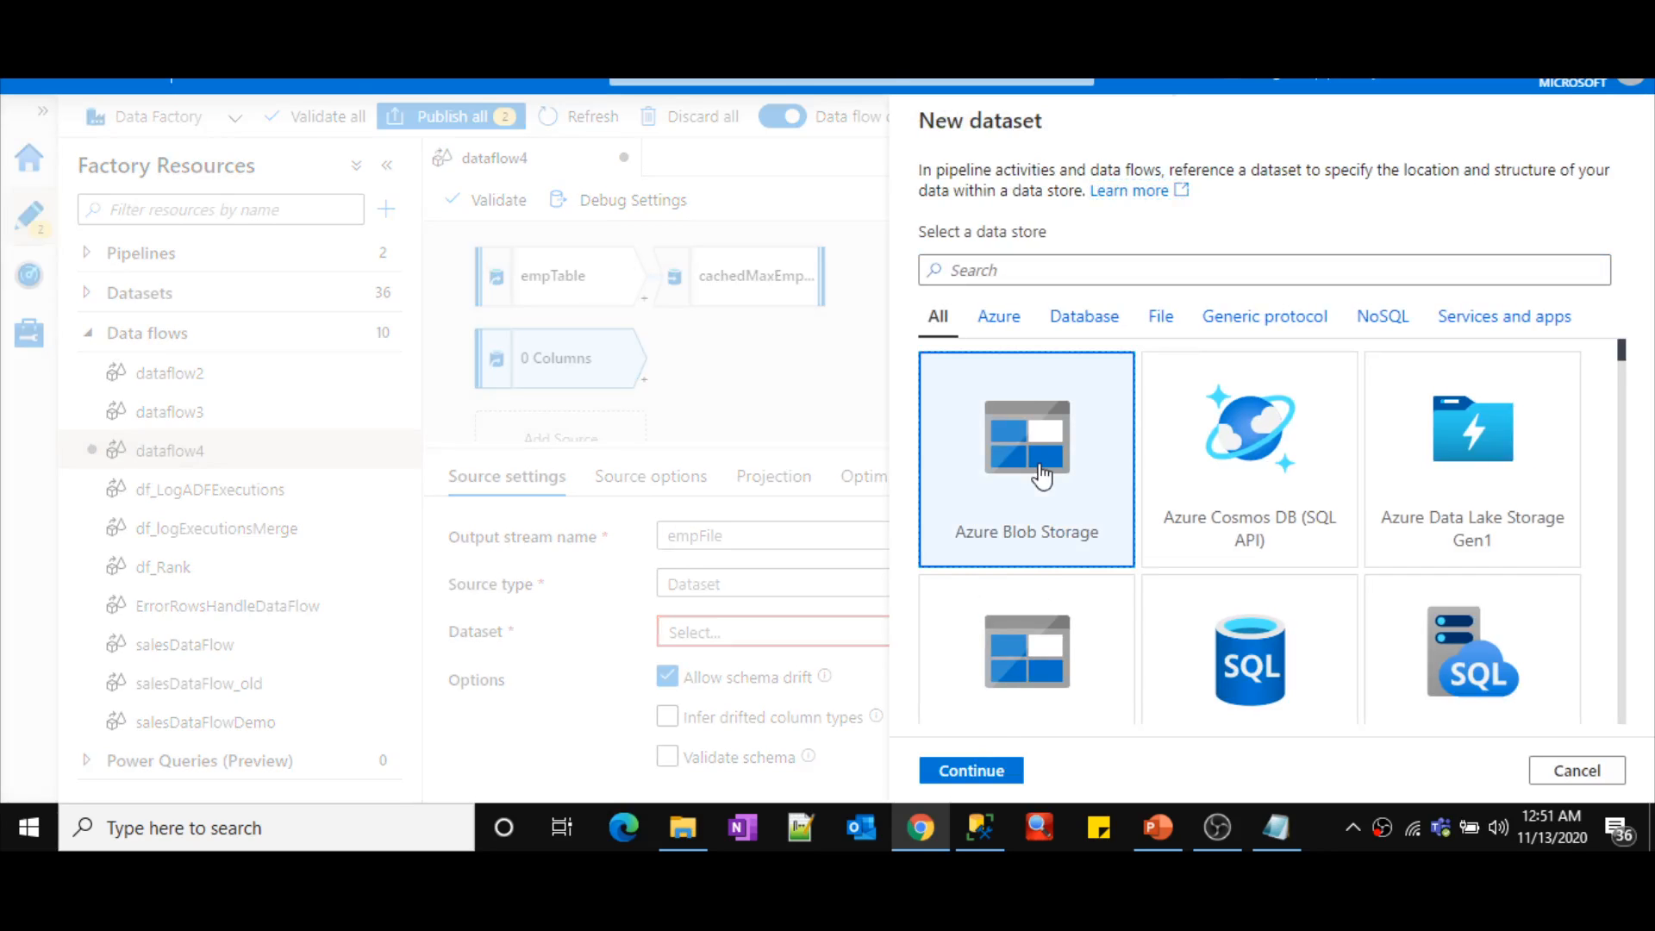
pyautogui.click(974, 771)
pyautogui.click(1261, 382)
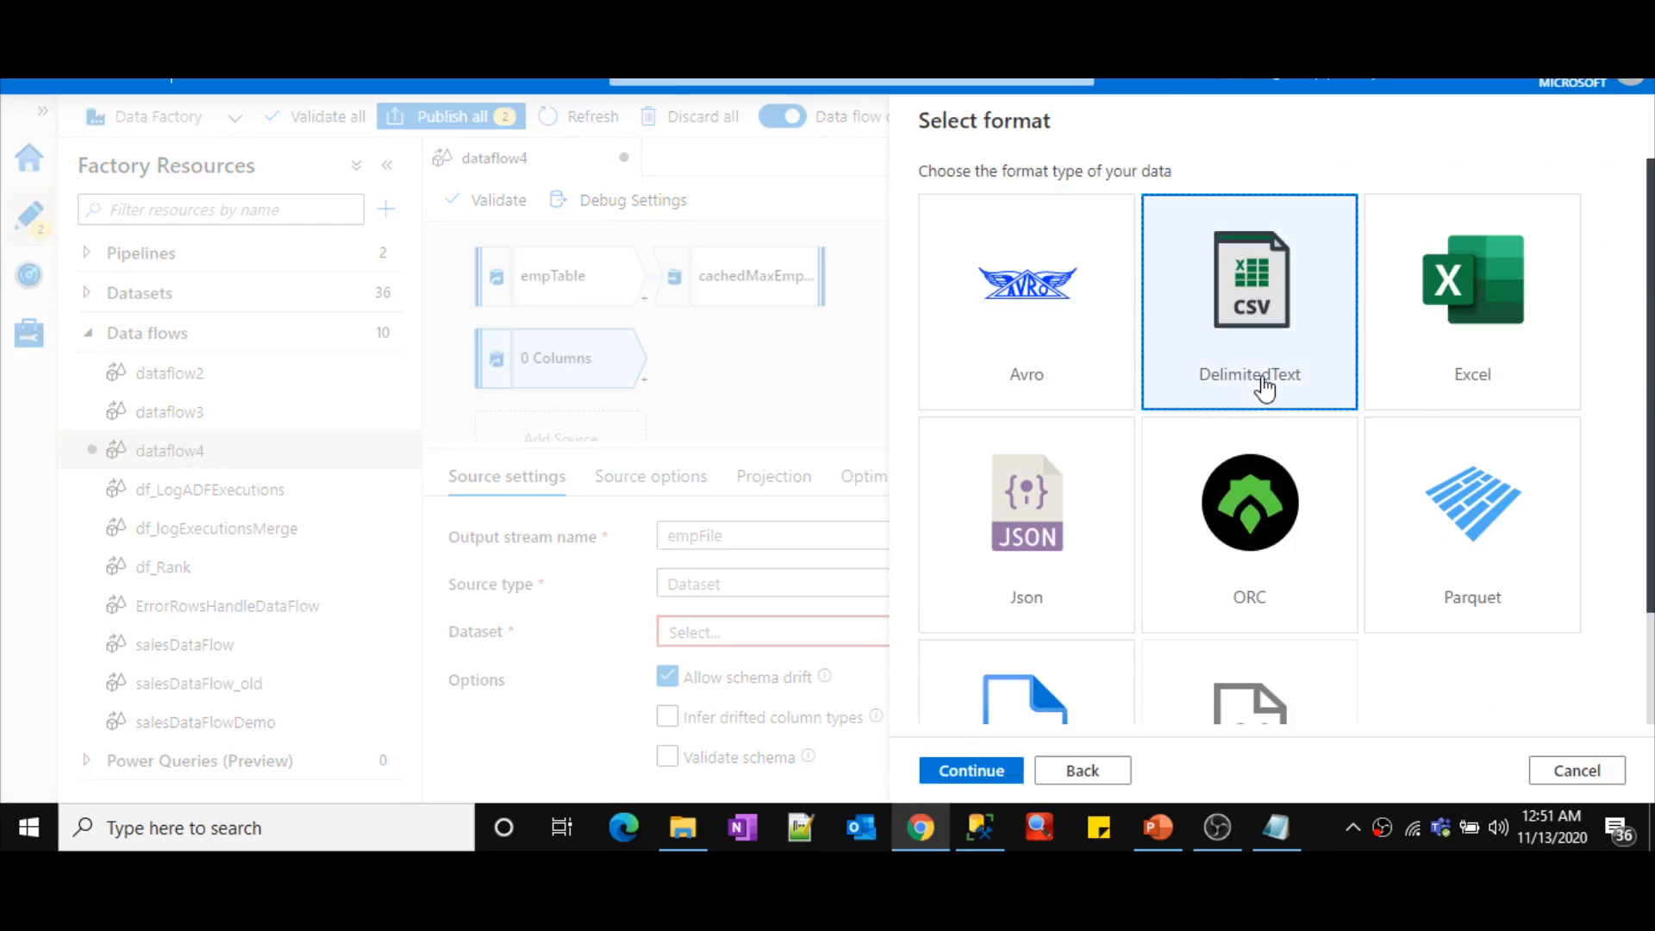
pyautogui.click(972, 770)
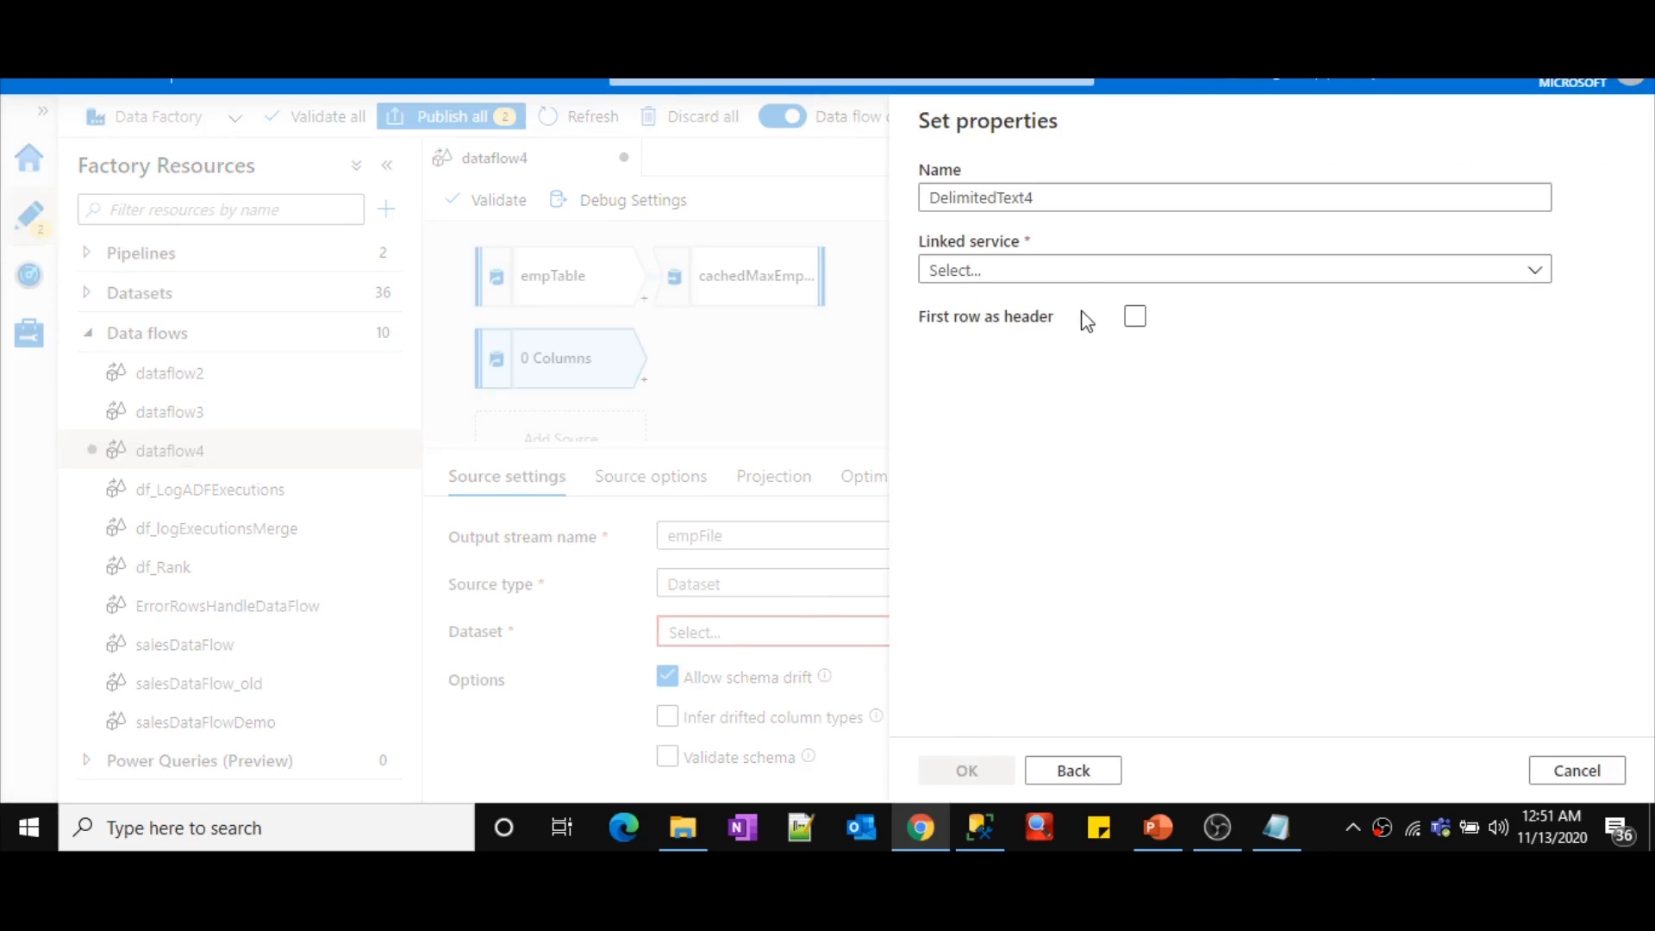
# - Name the dataset ds_InpEmp, choose the ls_azamdemostorage linked service, and treat the first row as header
pyautogui.click(1066, 212)
pyautogui.hotkey('ctrl', 'a')
pyautogui.write('ds')
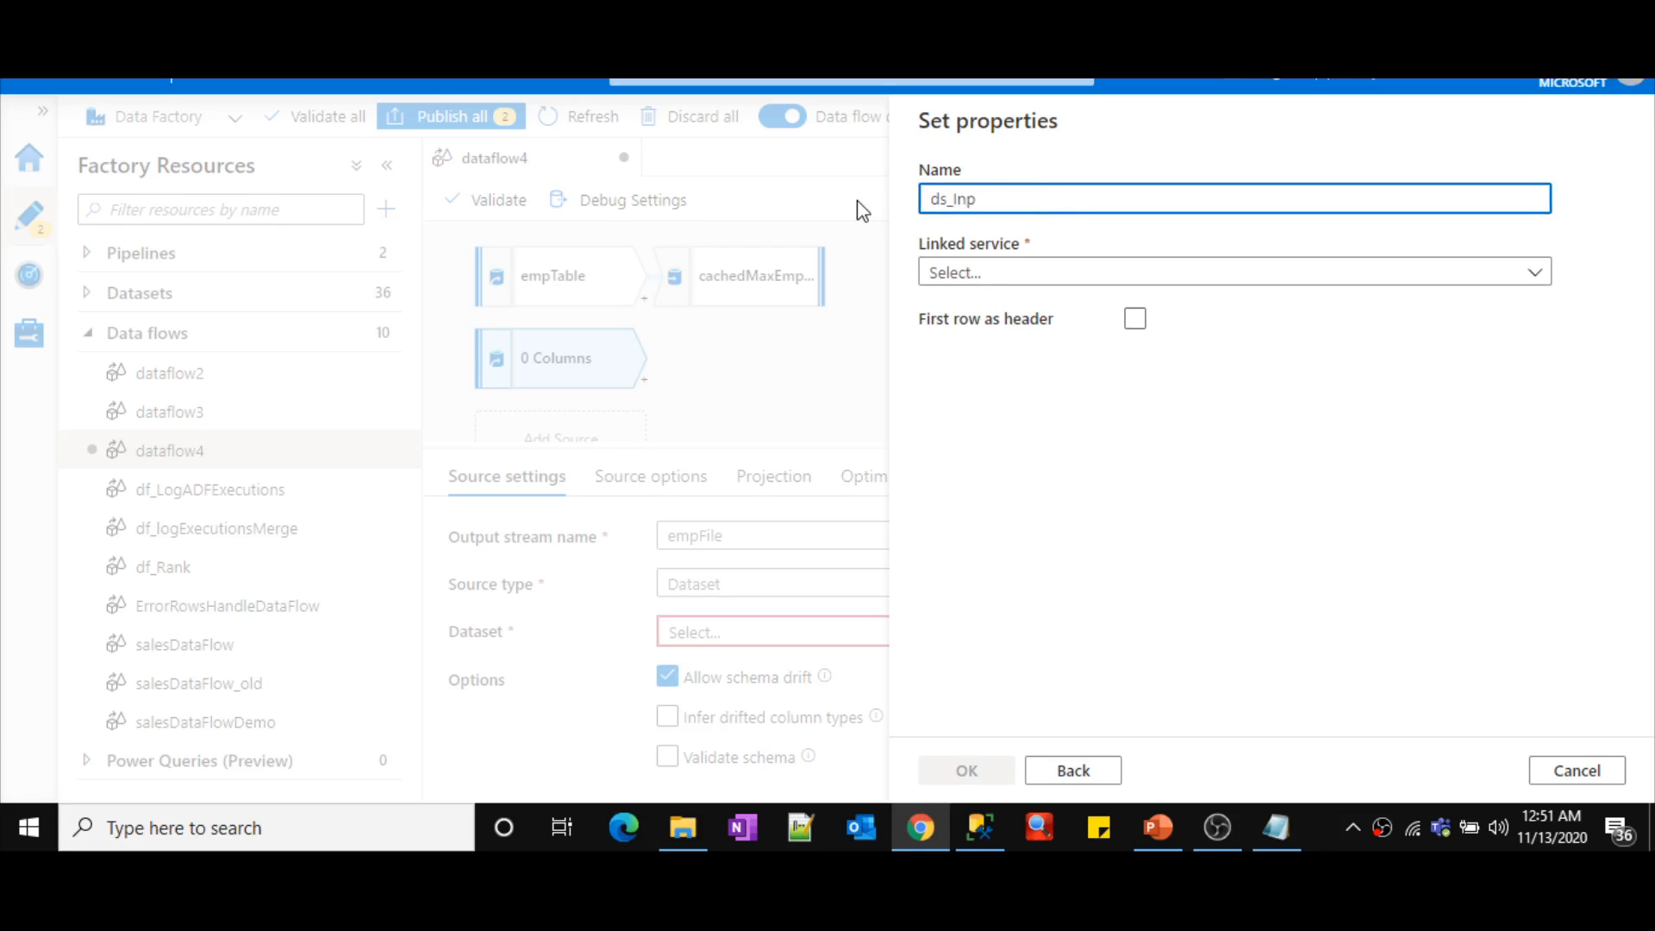
pyautogui.click(1007, 273)
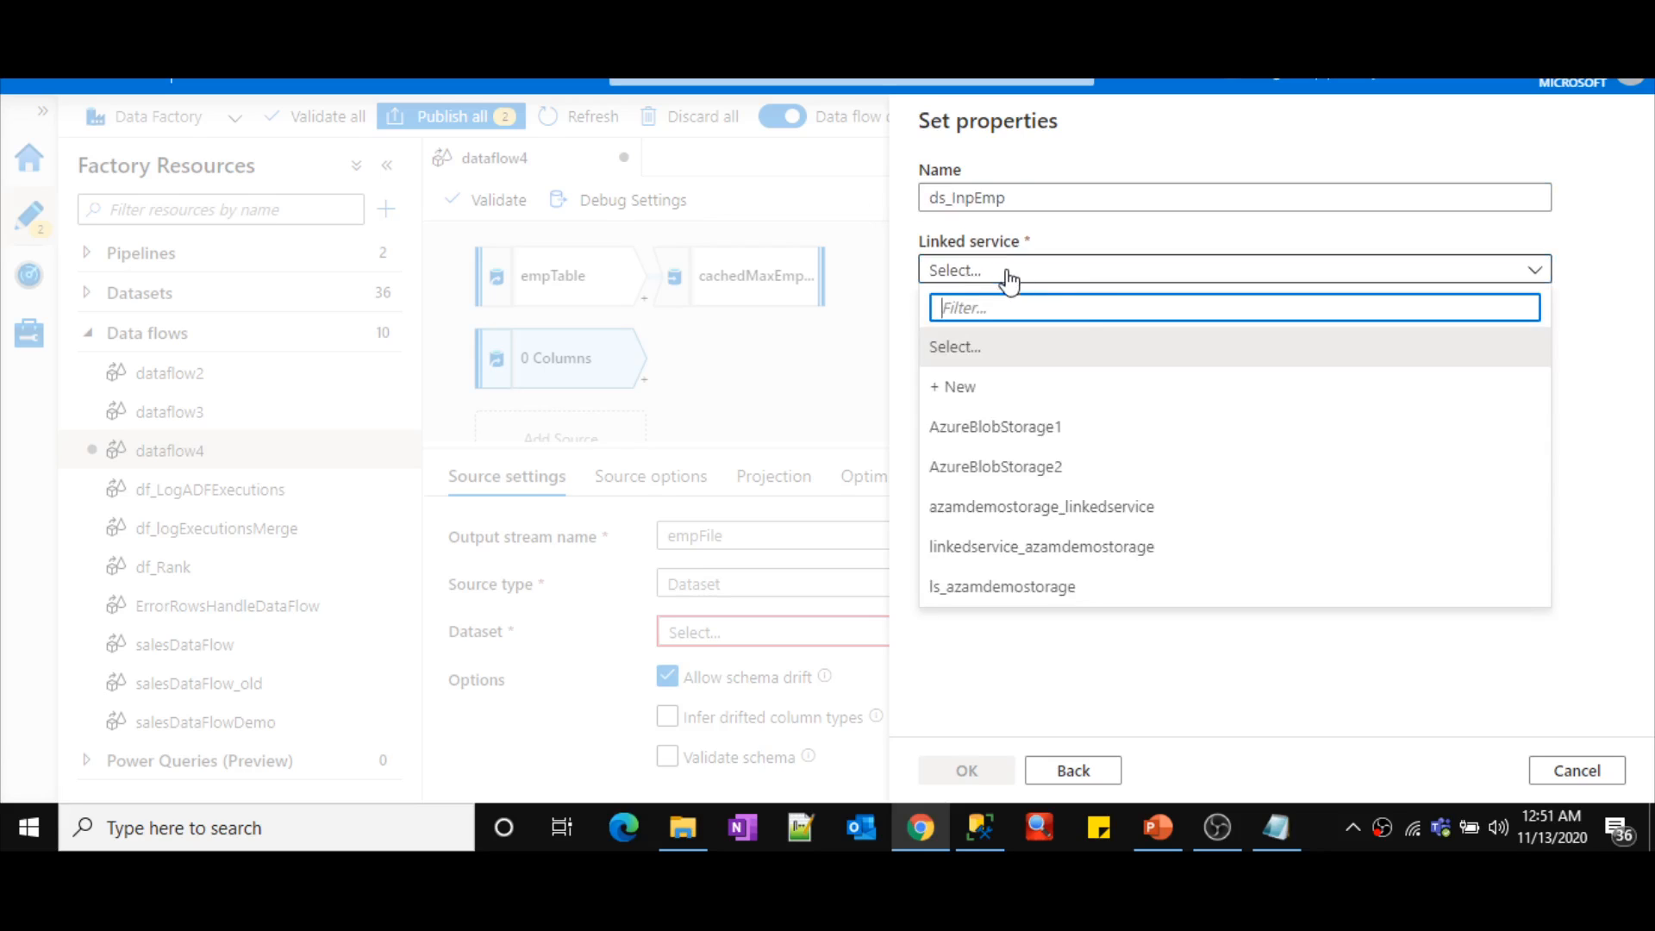
pyautogui.click(970, 586)
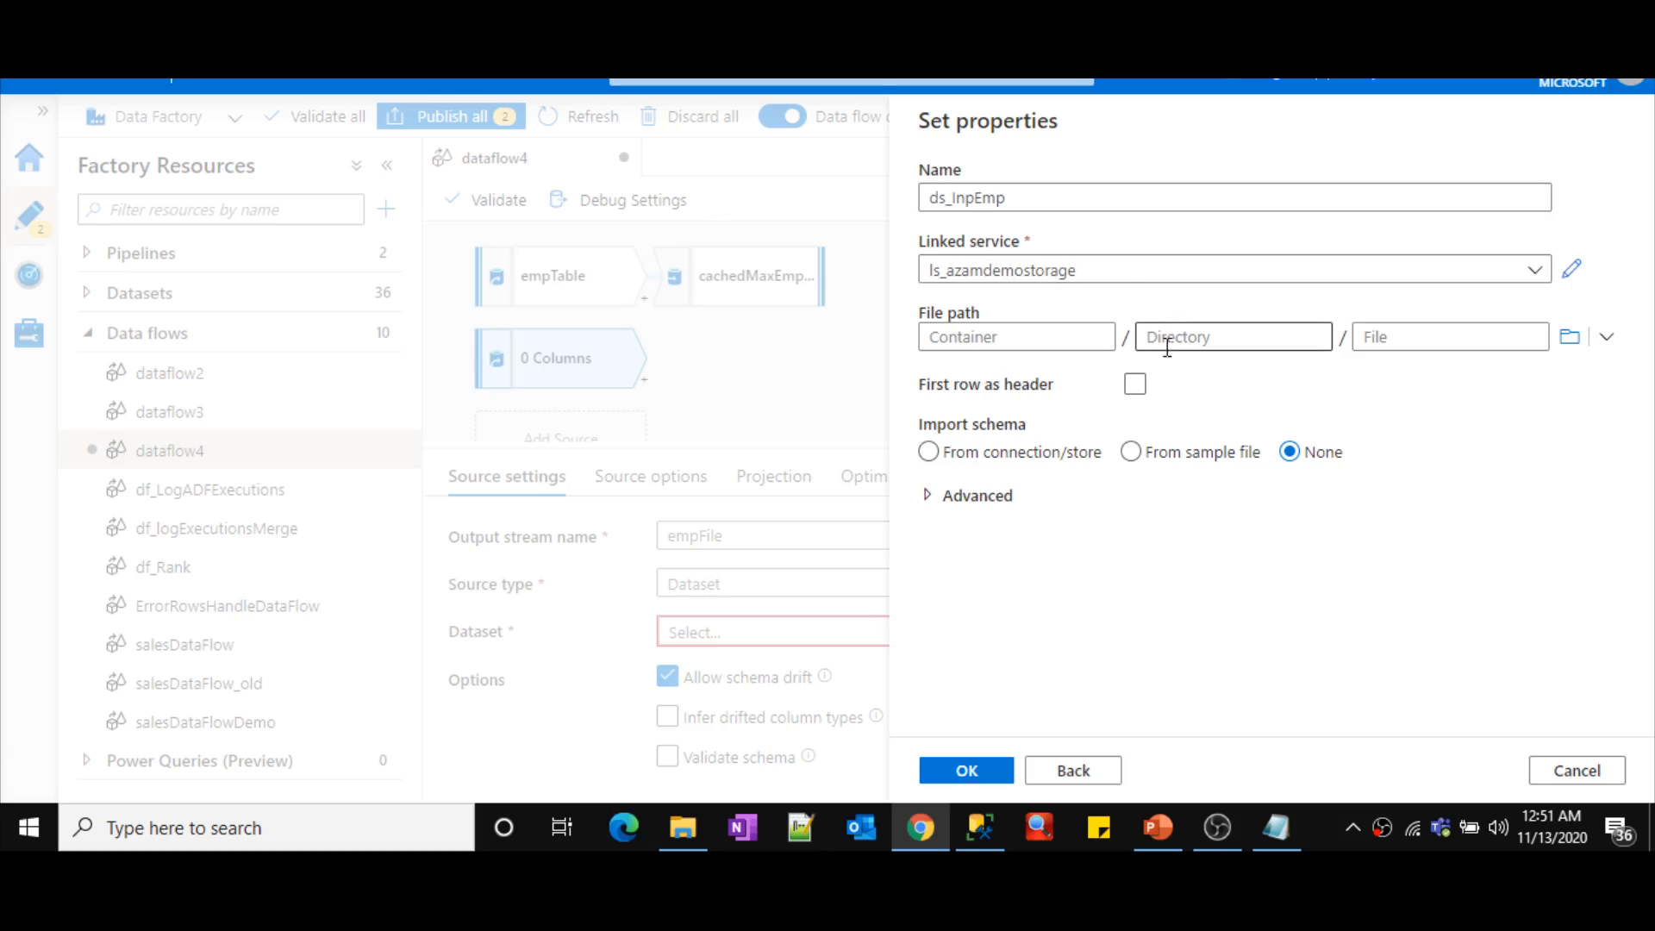
pyautogui.click(1136, 384)
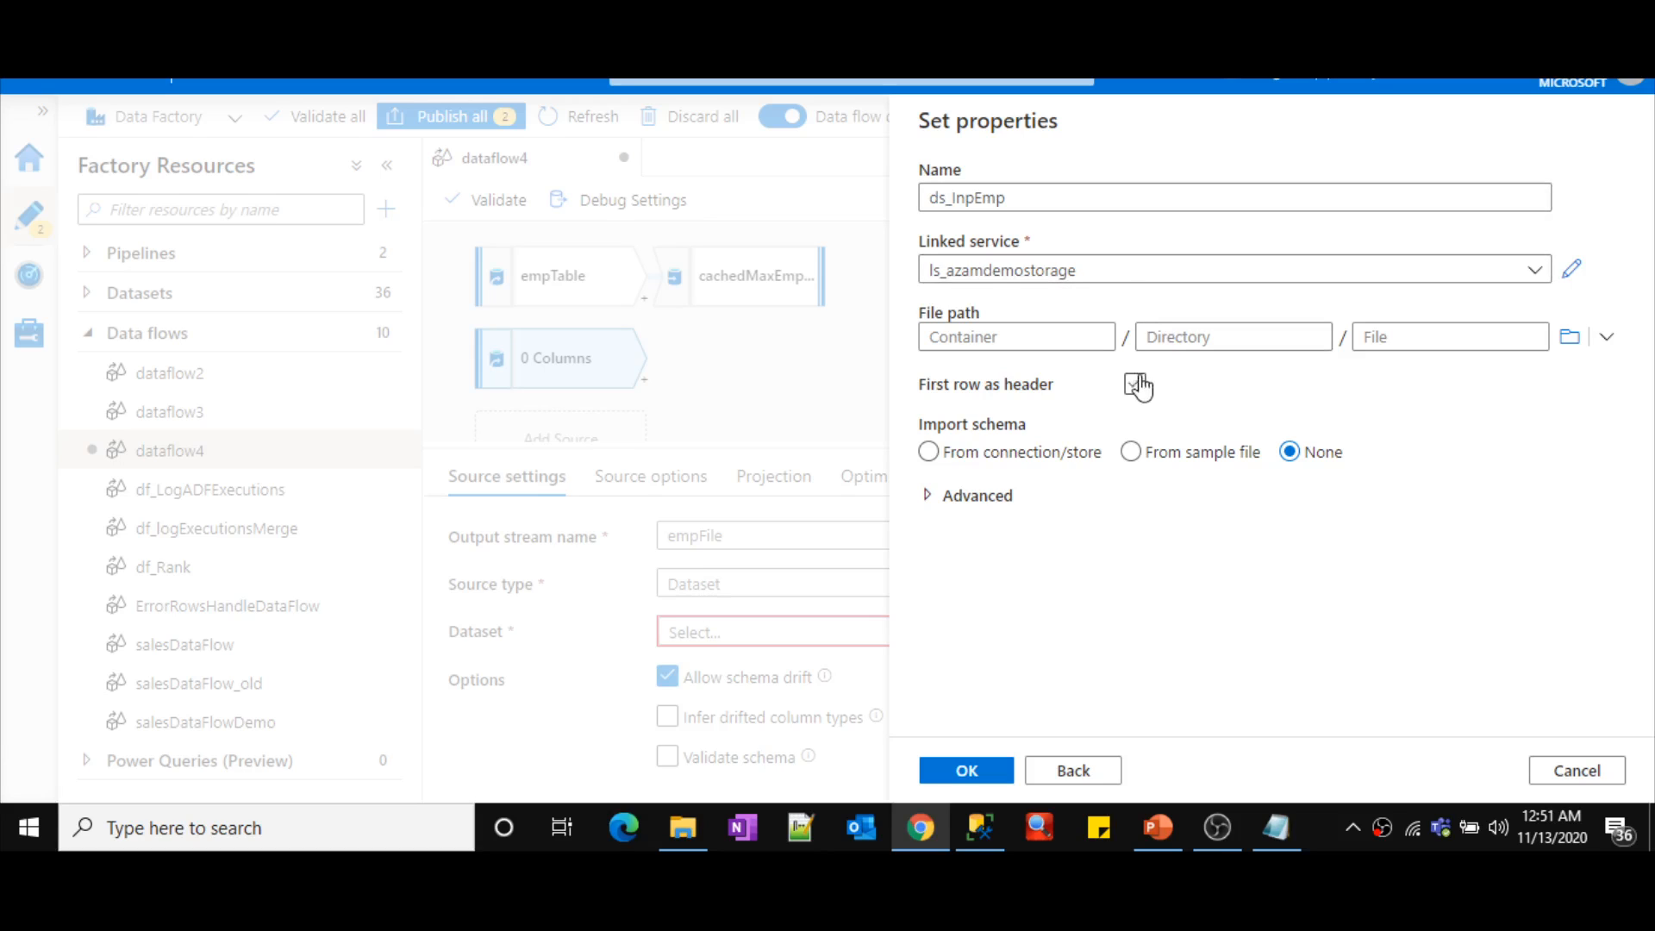
# - Set the dataset's file path to employees.csv in the adfdemo container's input folder and create the dataset
pyautogui.click(1570, 337)
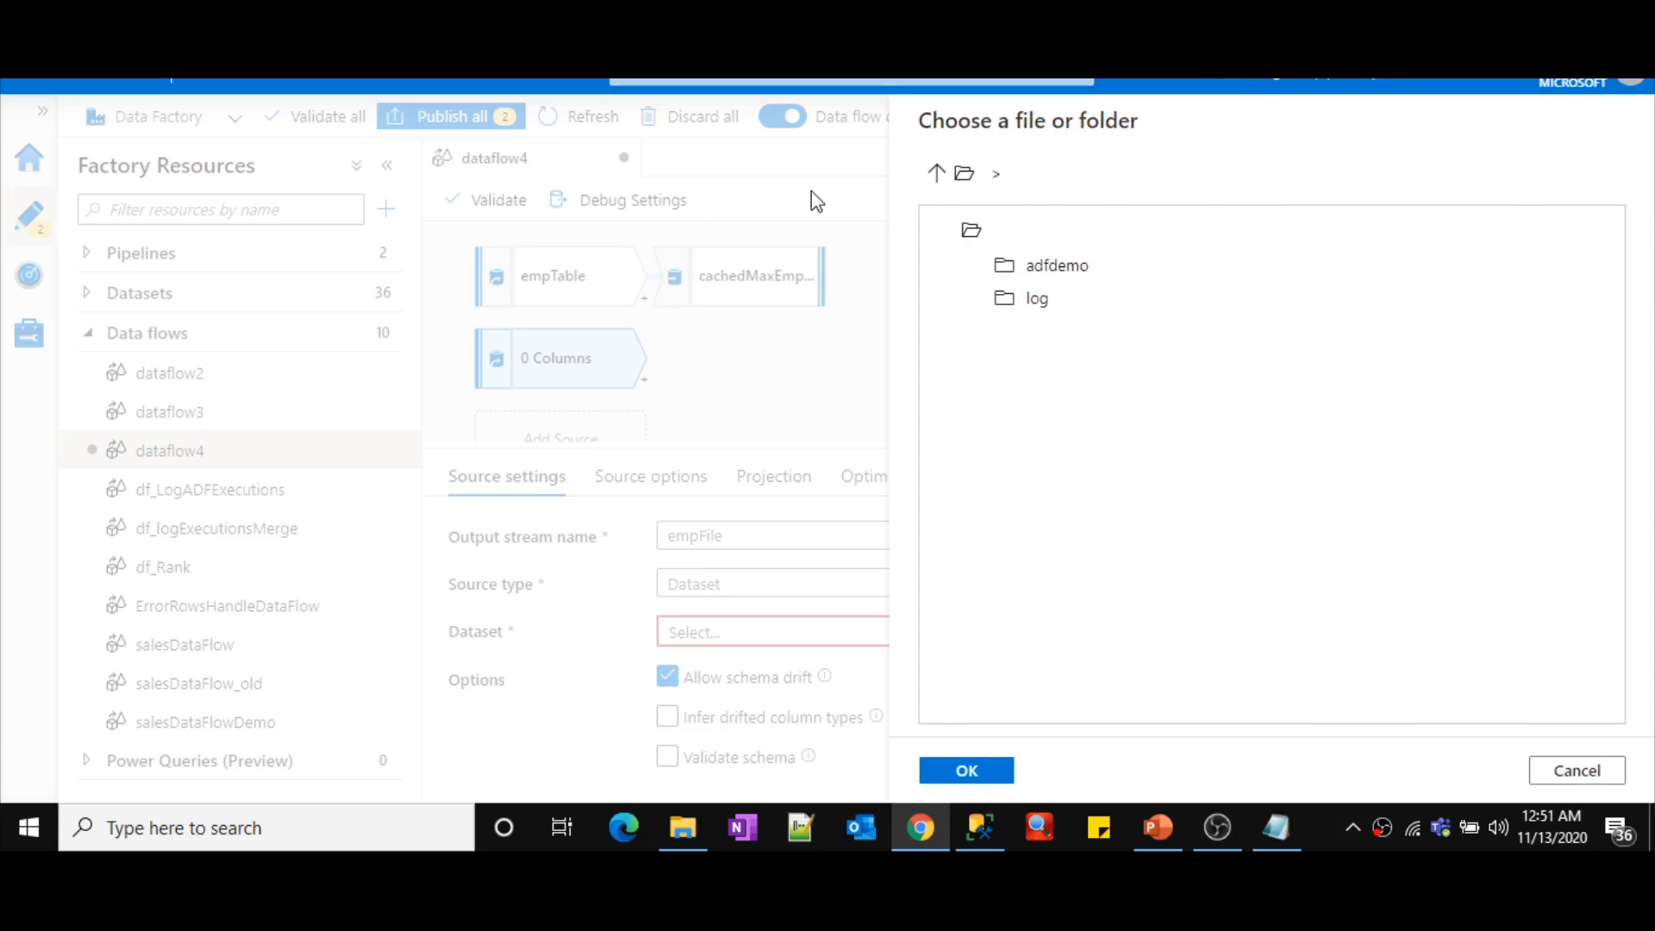
pyautogui.doubleClick(1120, 271)
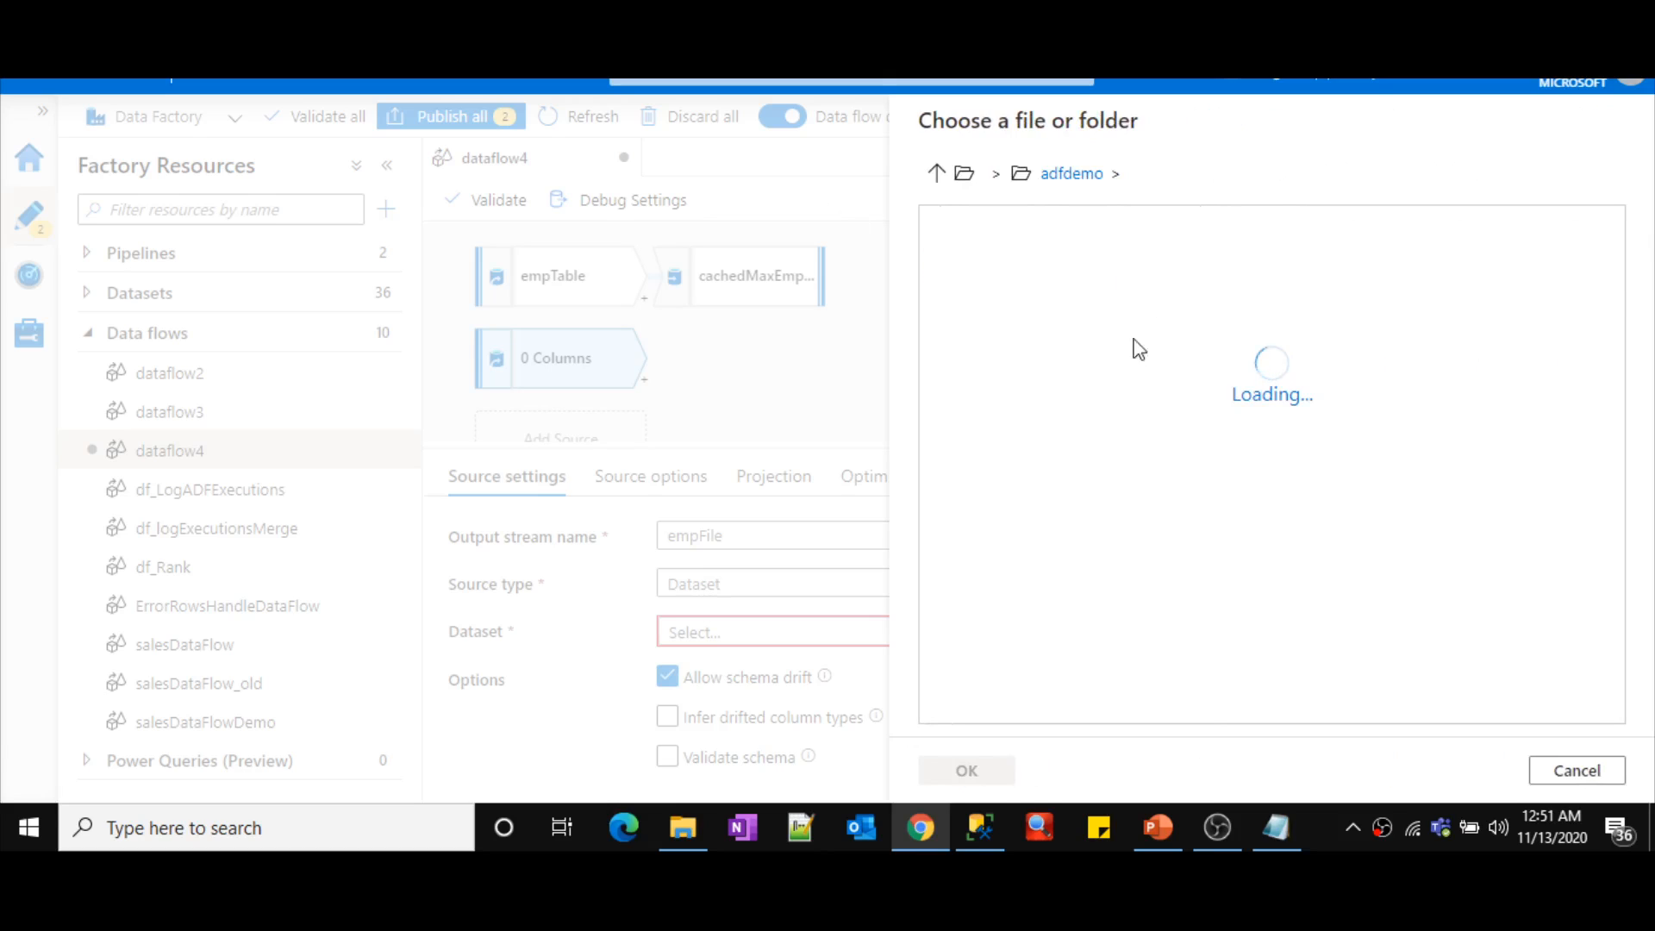
pyautogui.click(1068, 473)
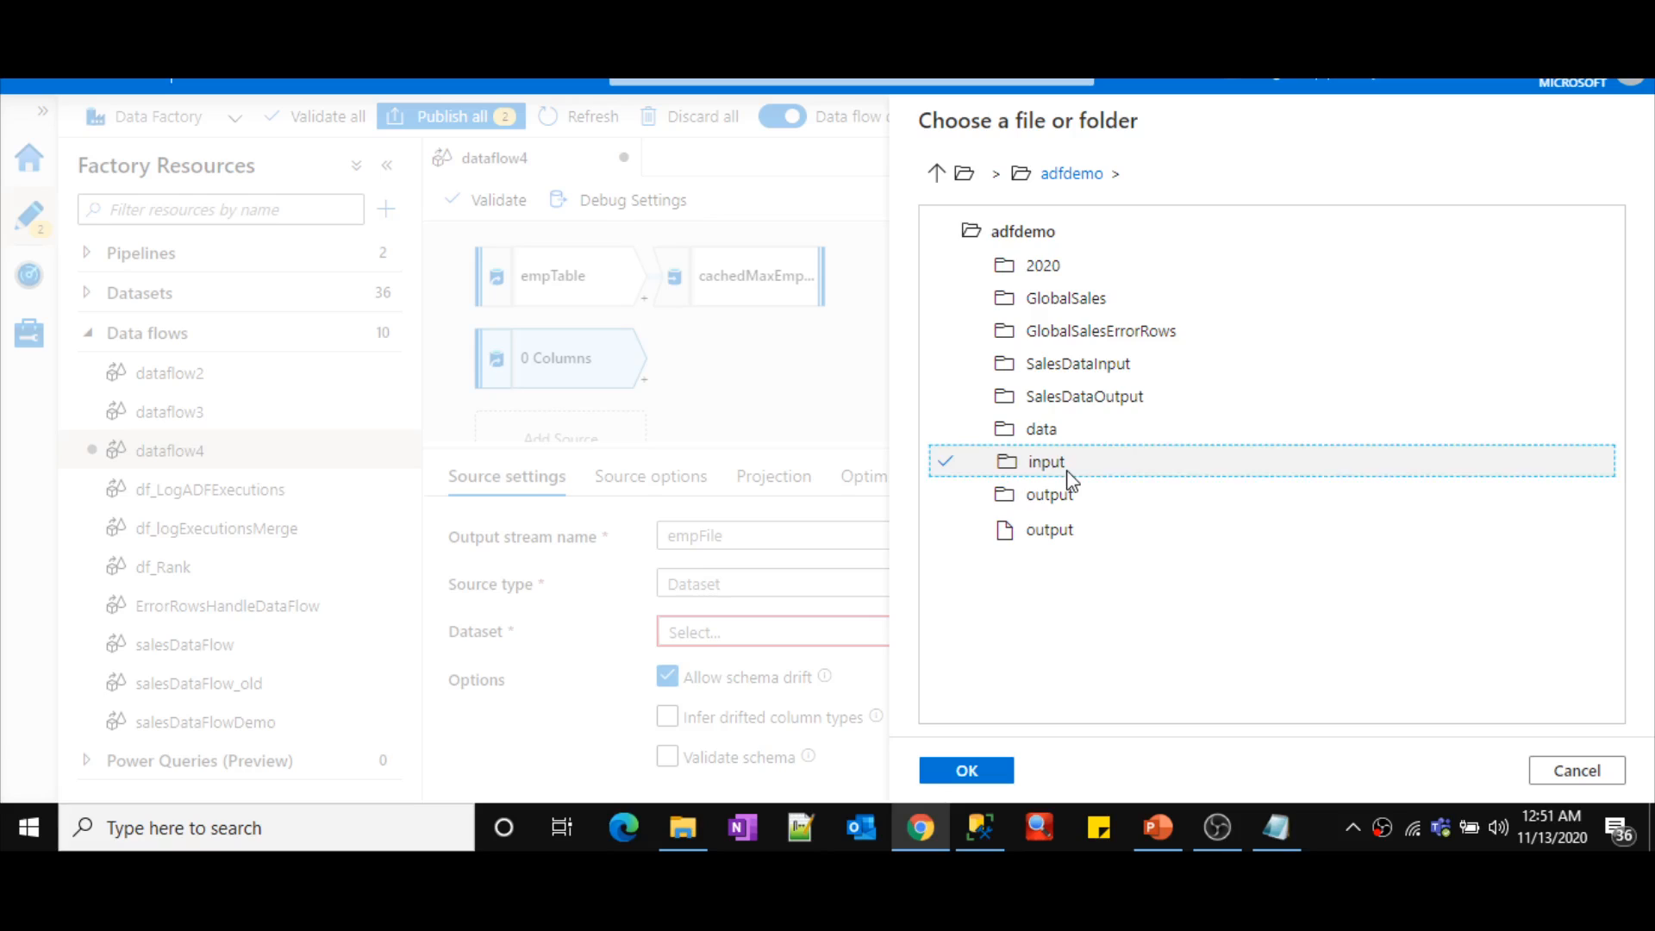
pyautogui.doubleClick(1069, 476)
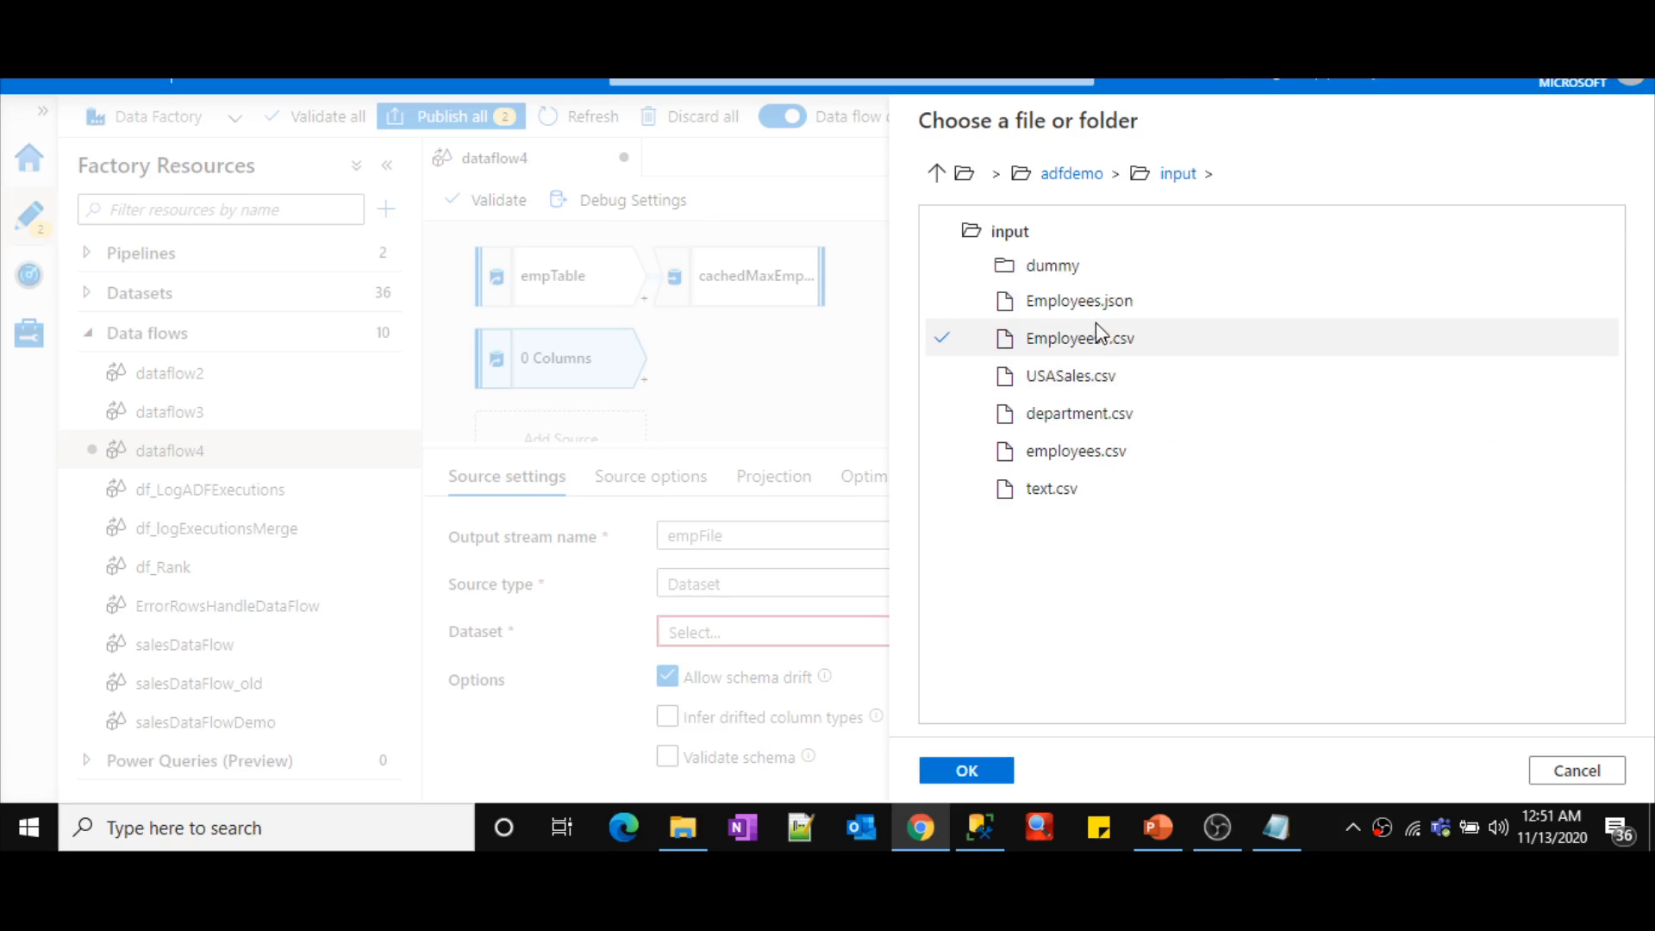
pyautogui.click(1065, 452)
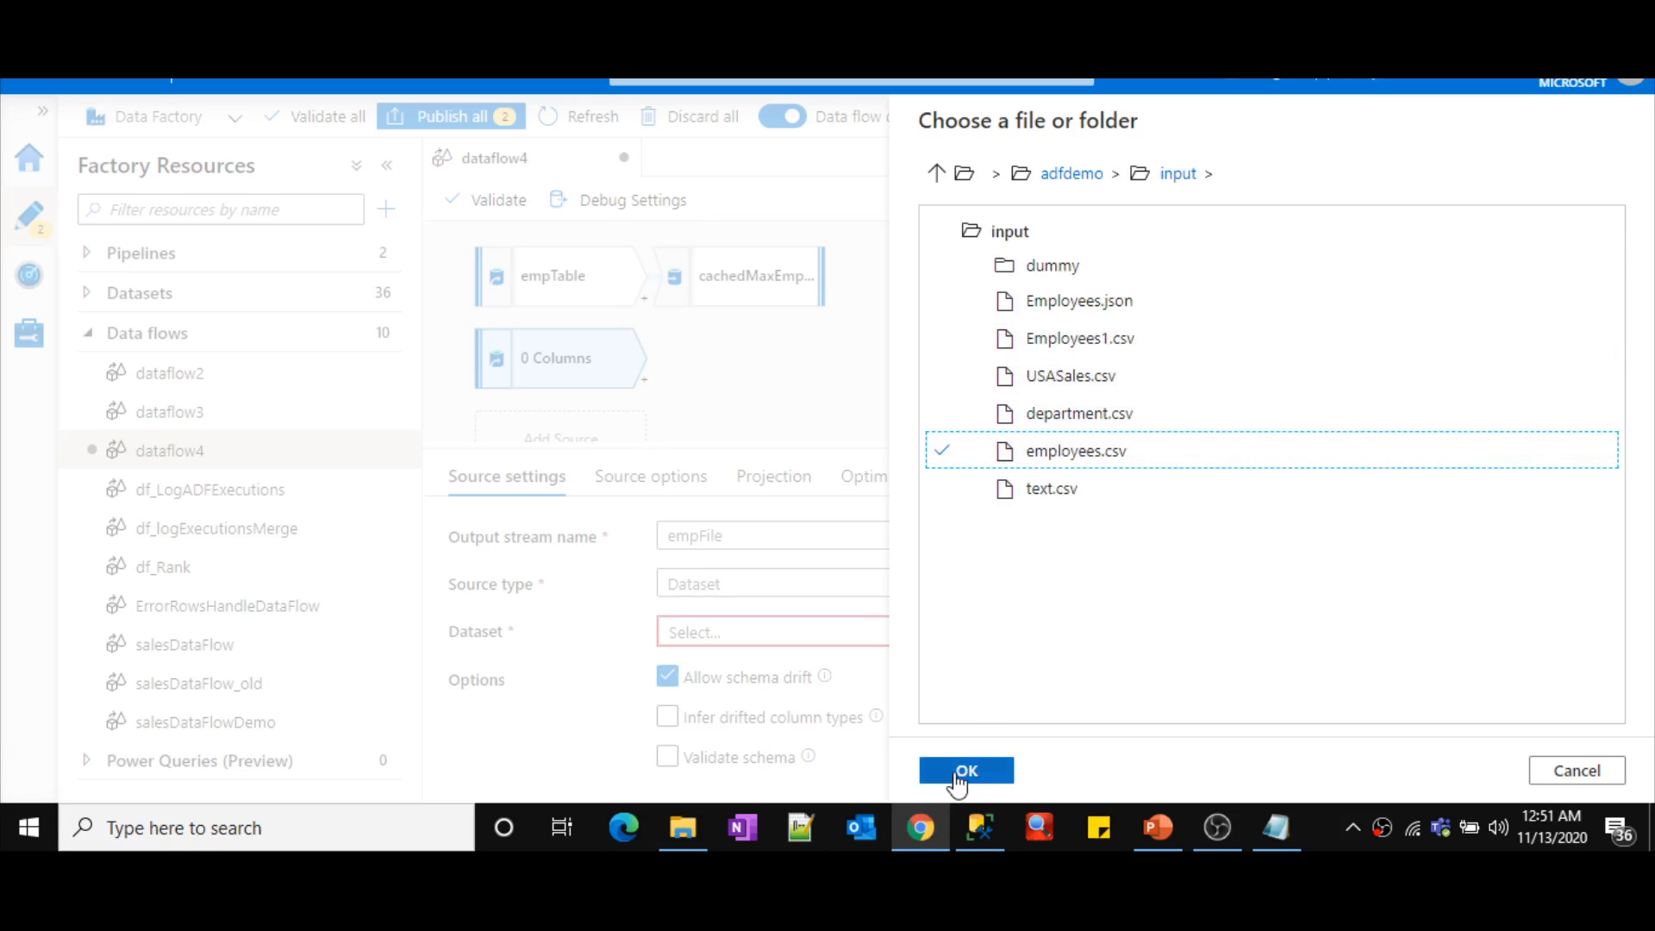
pyautogui.click(959, 772)
pyautogui.click(962, 772)
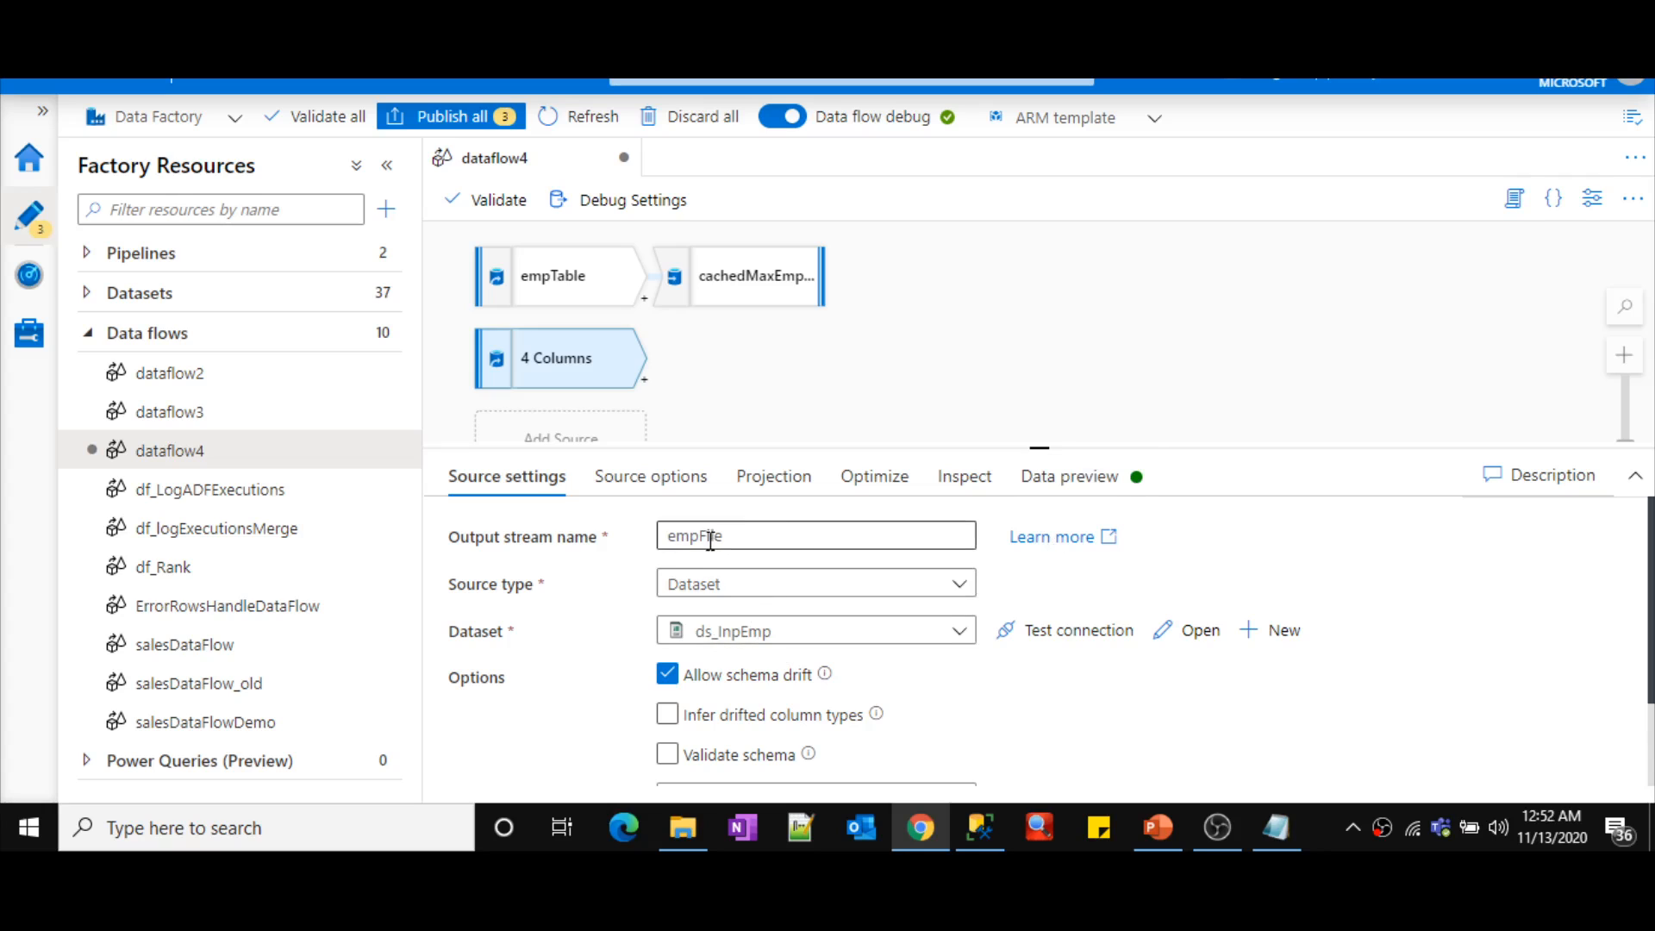
# - In empFile's projection, change the salary column's type to integer
pyautogui.click(750, 486)
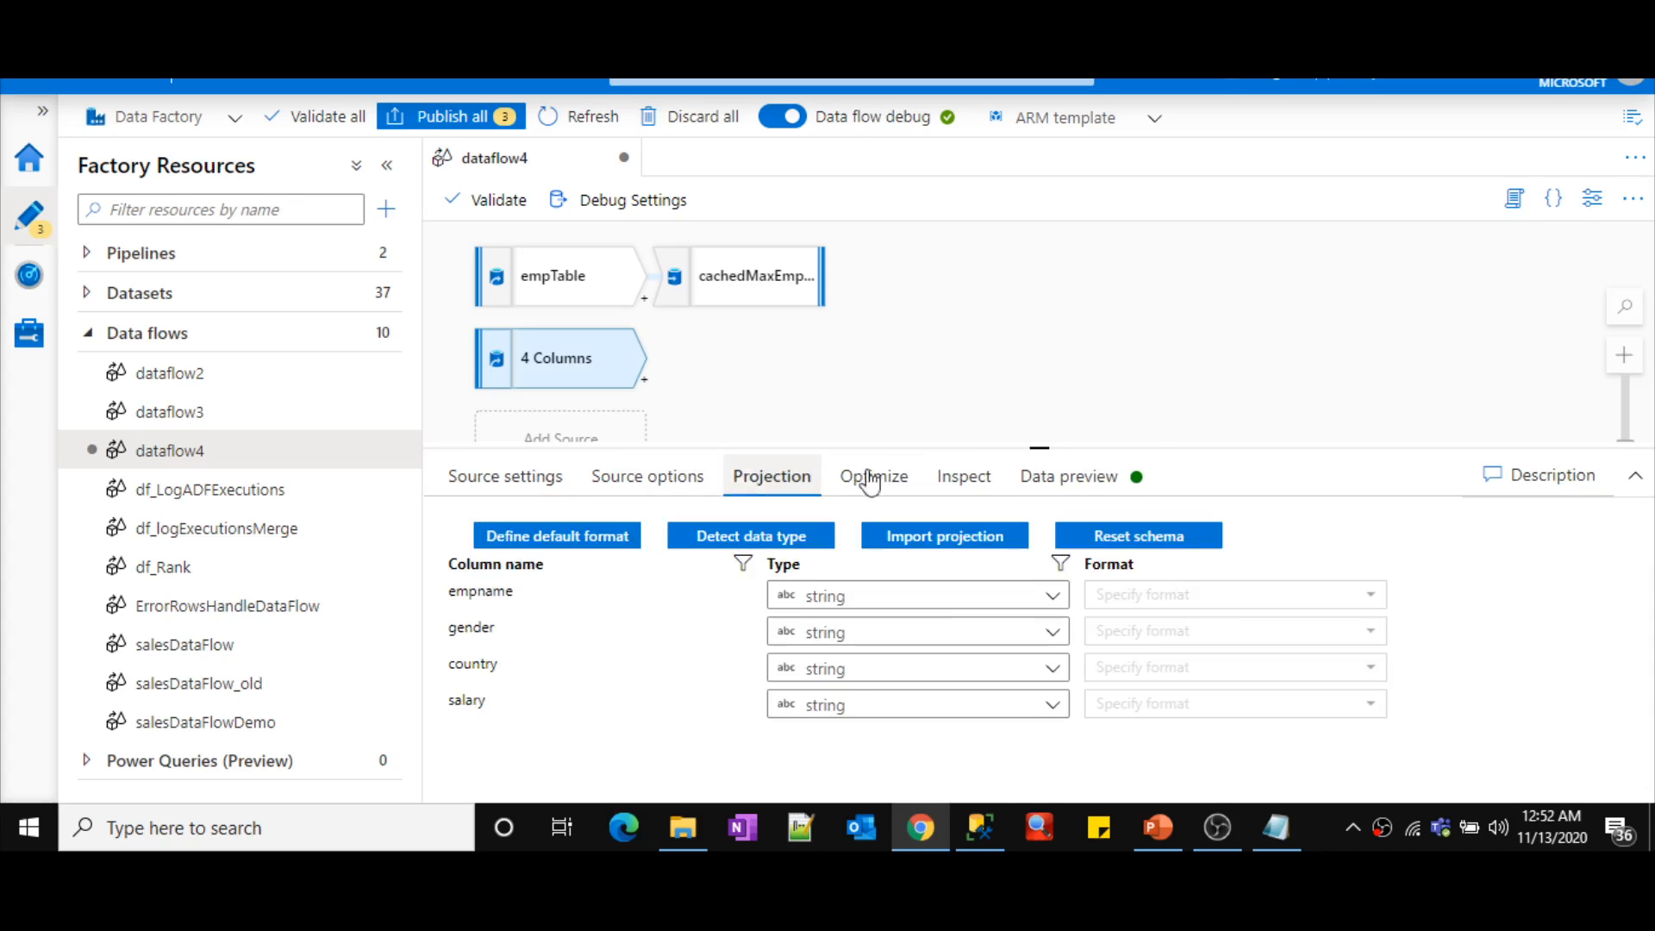
pyautogui.moveTo(970, 447); pyautogui.dragTo(957, 375)
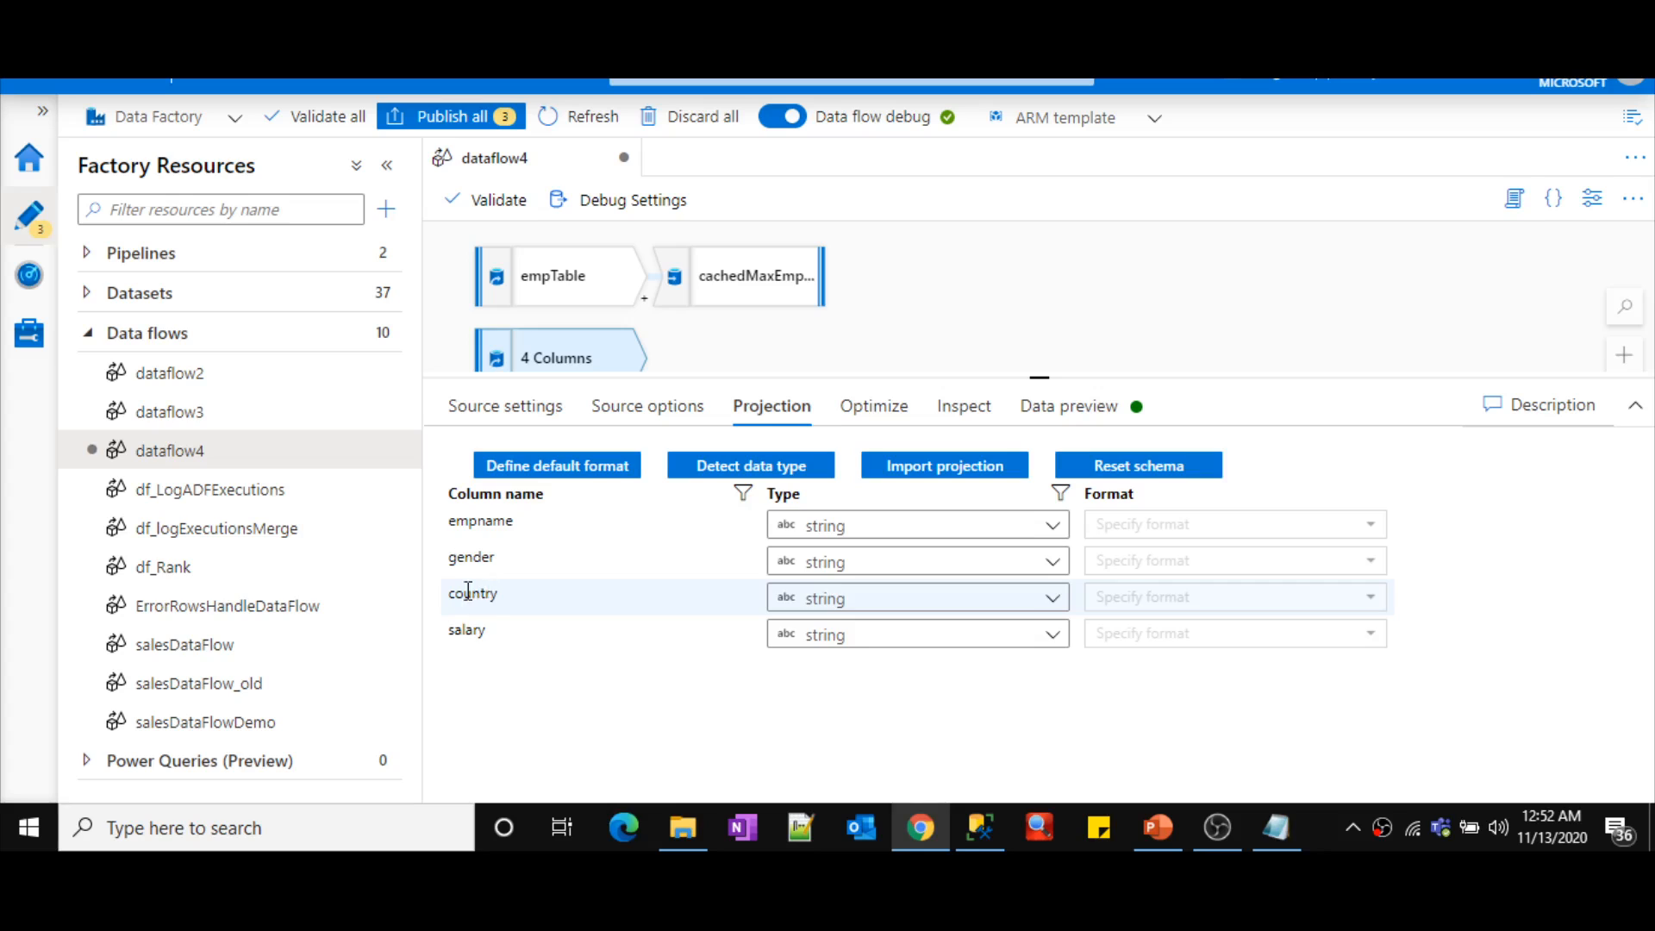
pyautogui.click(842, 636)
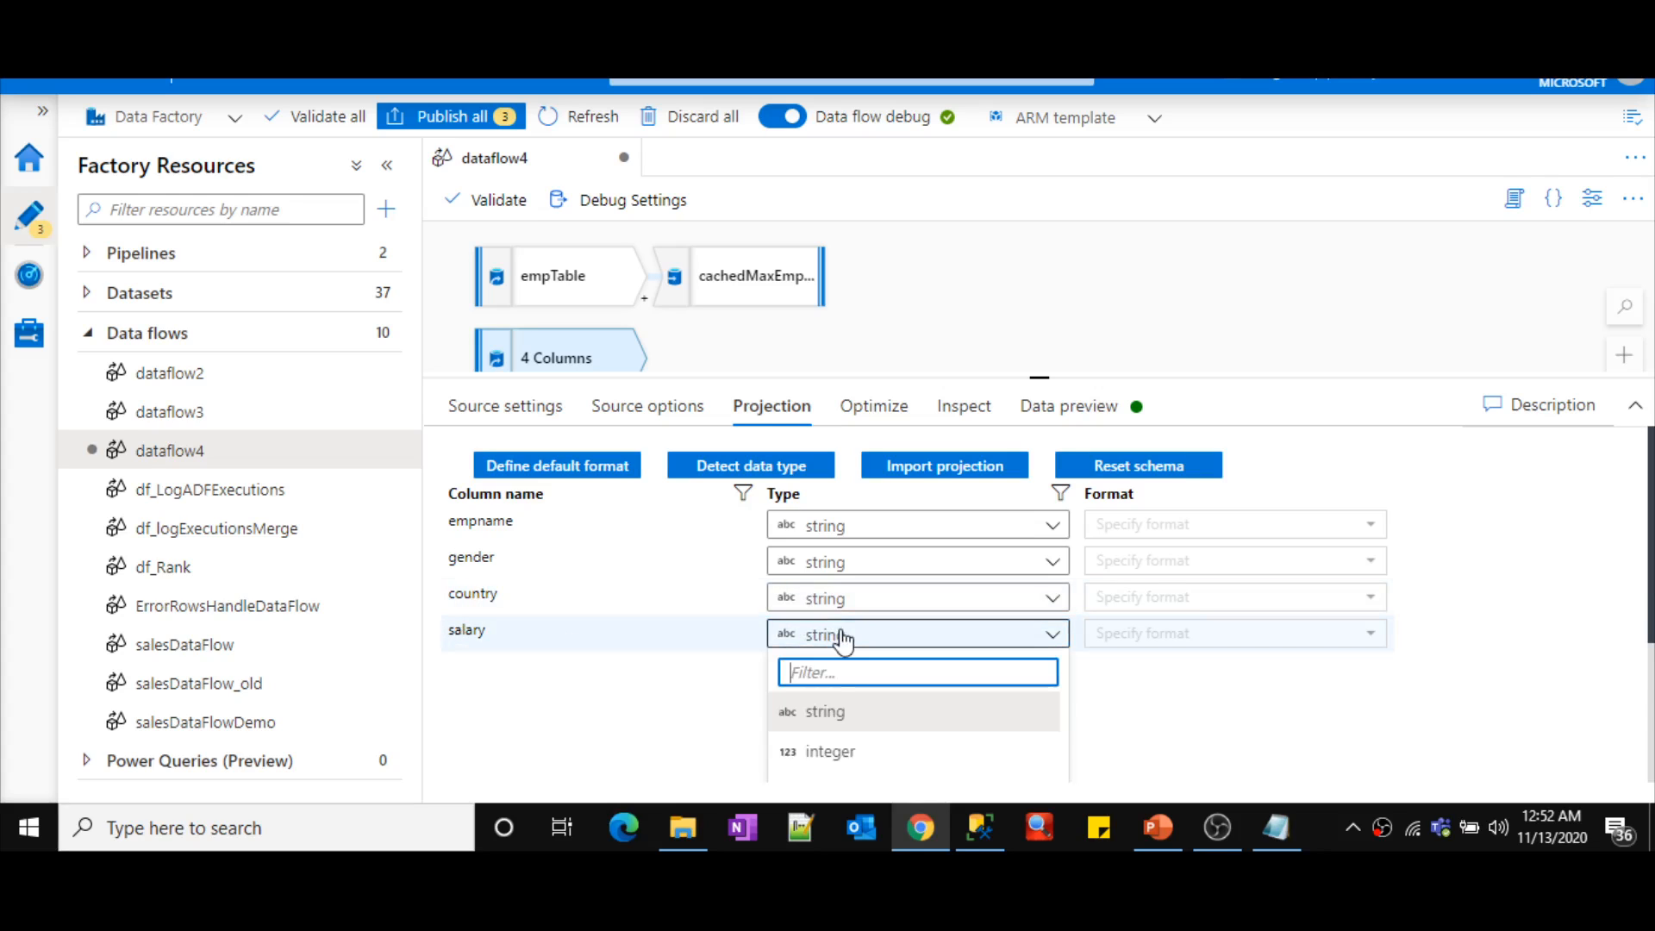
pyautogui.click(831, 753)
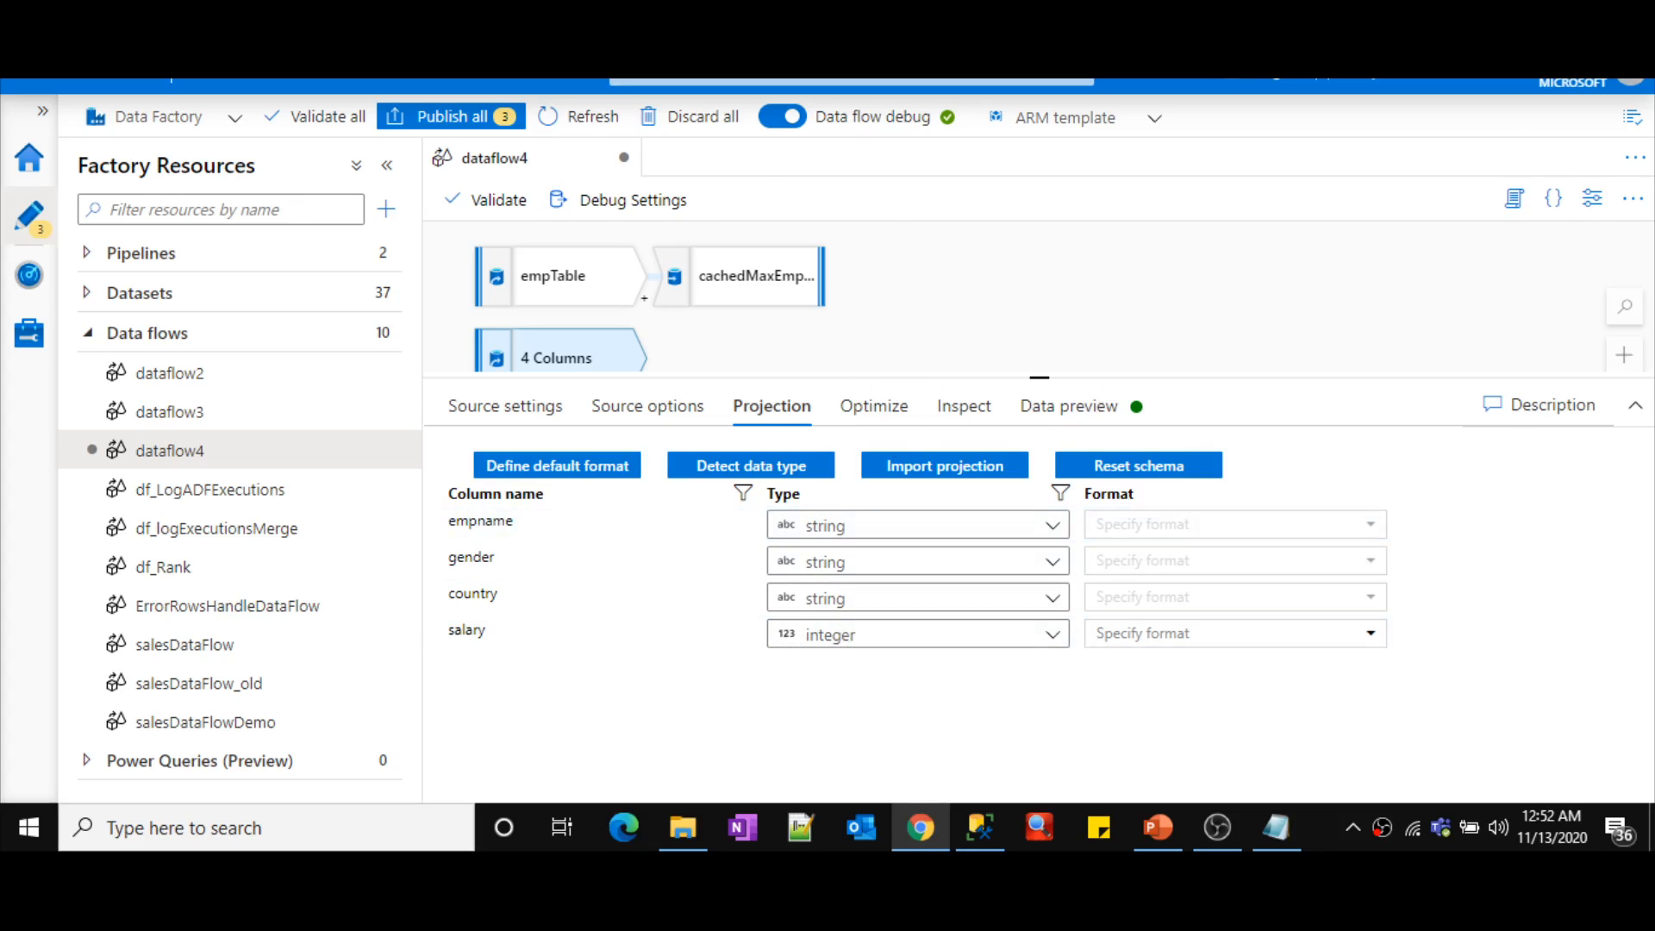
# - Switch to SQL Server Management Studio to check the max(emp_id) query result, and return to Azure Data Factory
pyautogui.hotkey('alt', 'Tab')
pyautogui.hotkey('alt', 'Tab')
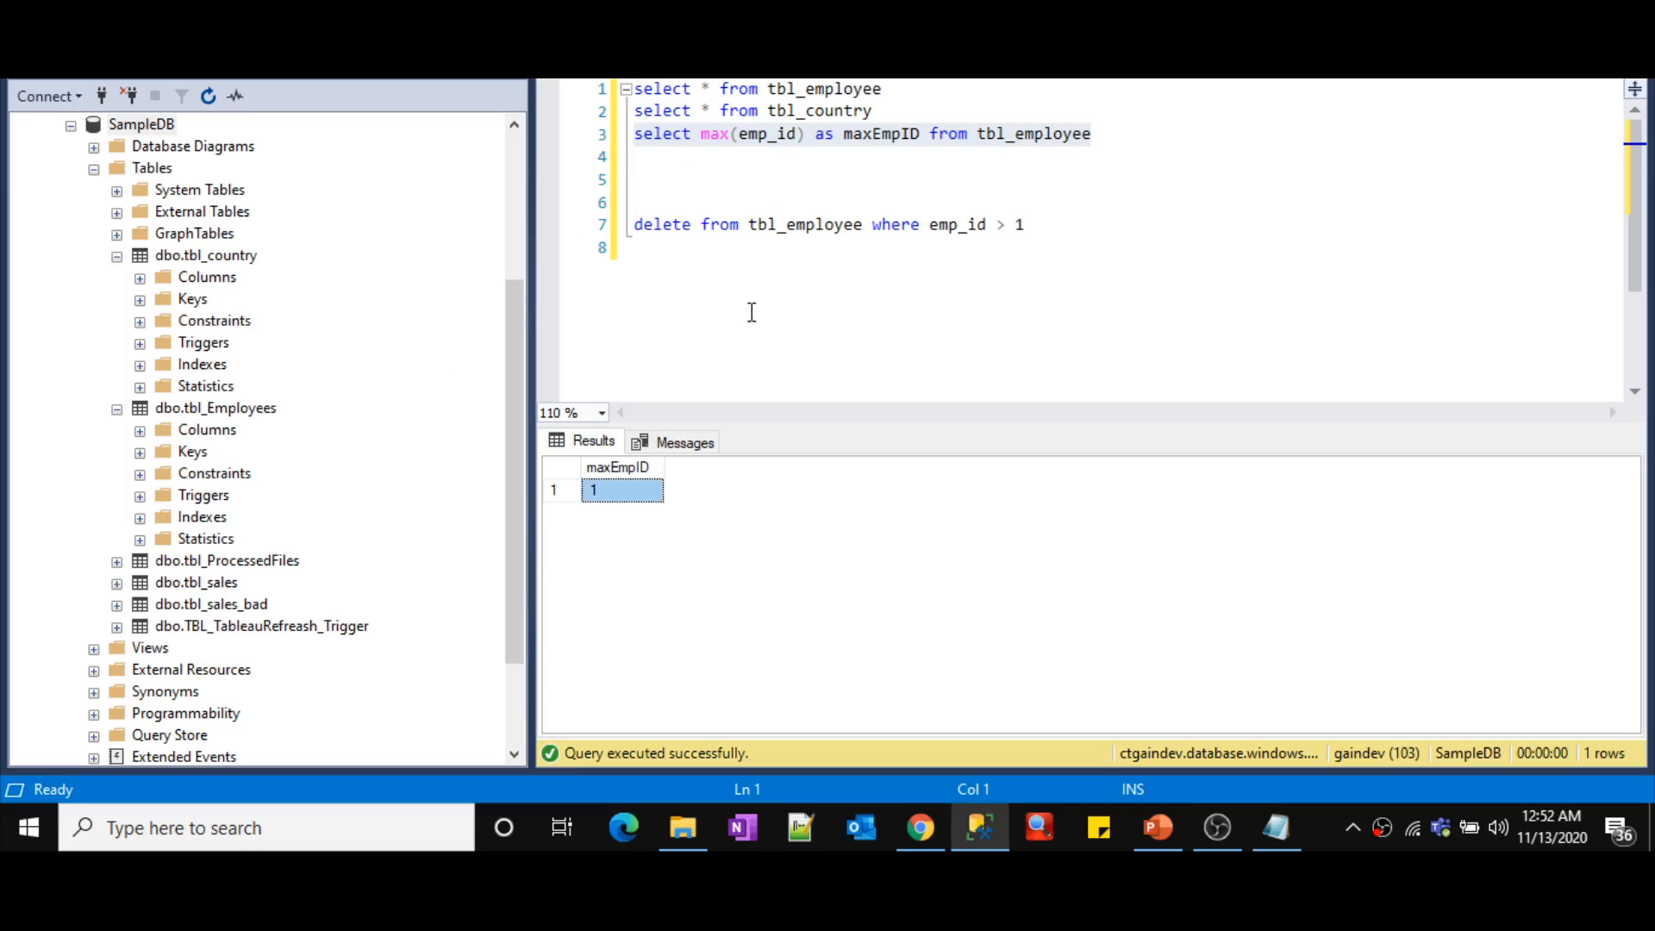
pyautogui.hotkey('alt', 'Tab')
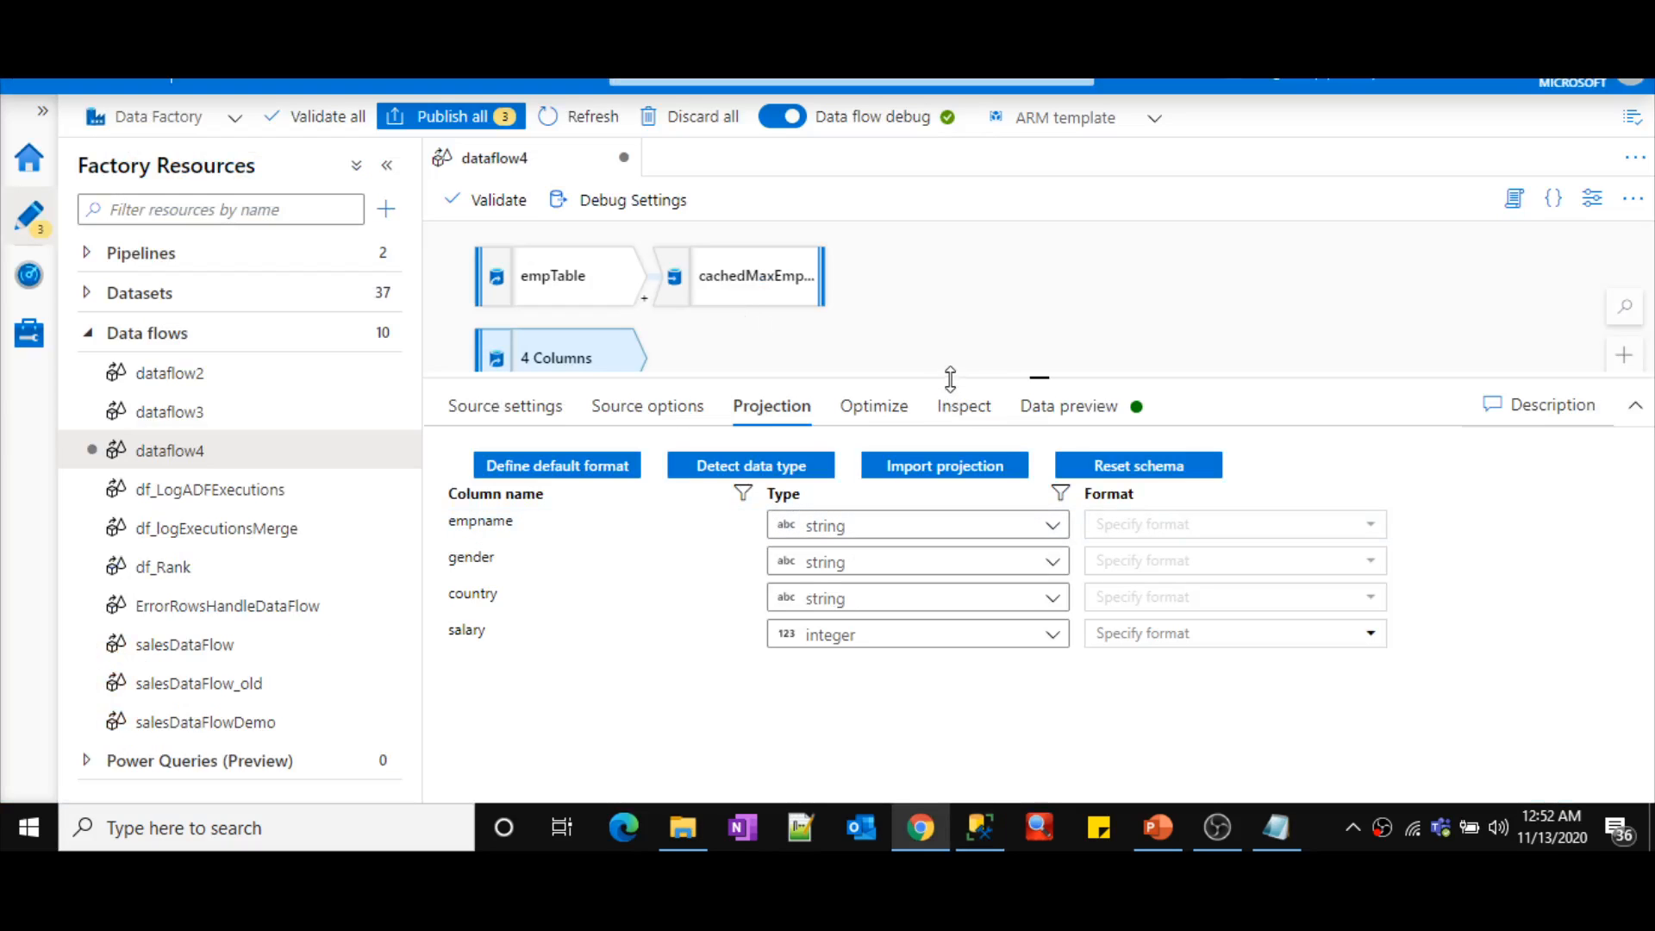
# - Add a Surrogate Key transformation after the empFile source
pyautogui.moveTo(948, 377); pyautogui.dragTo(948, 466)
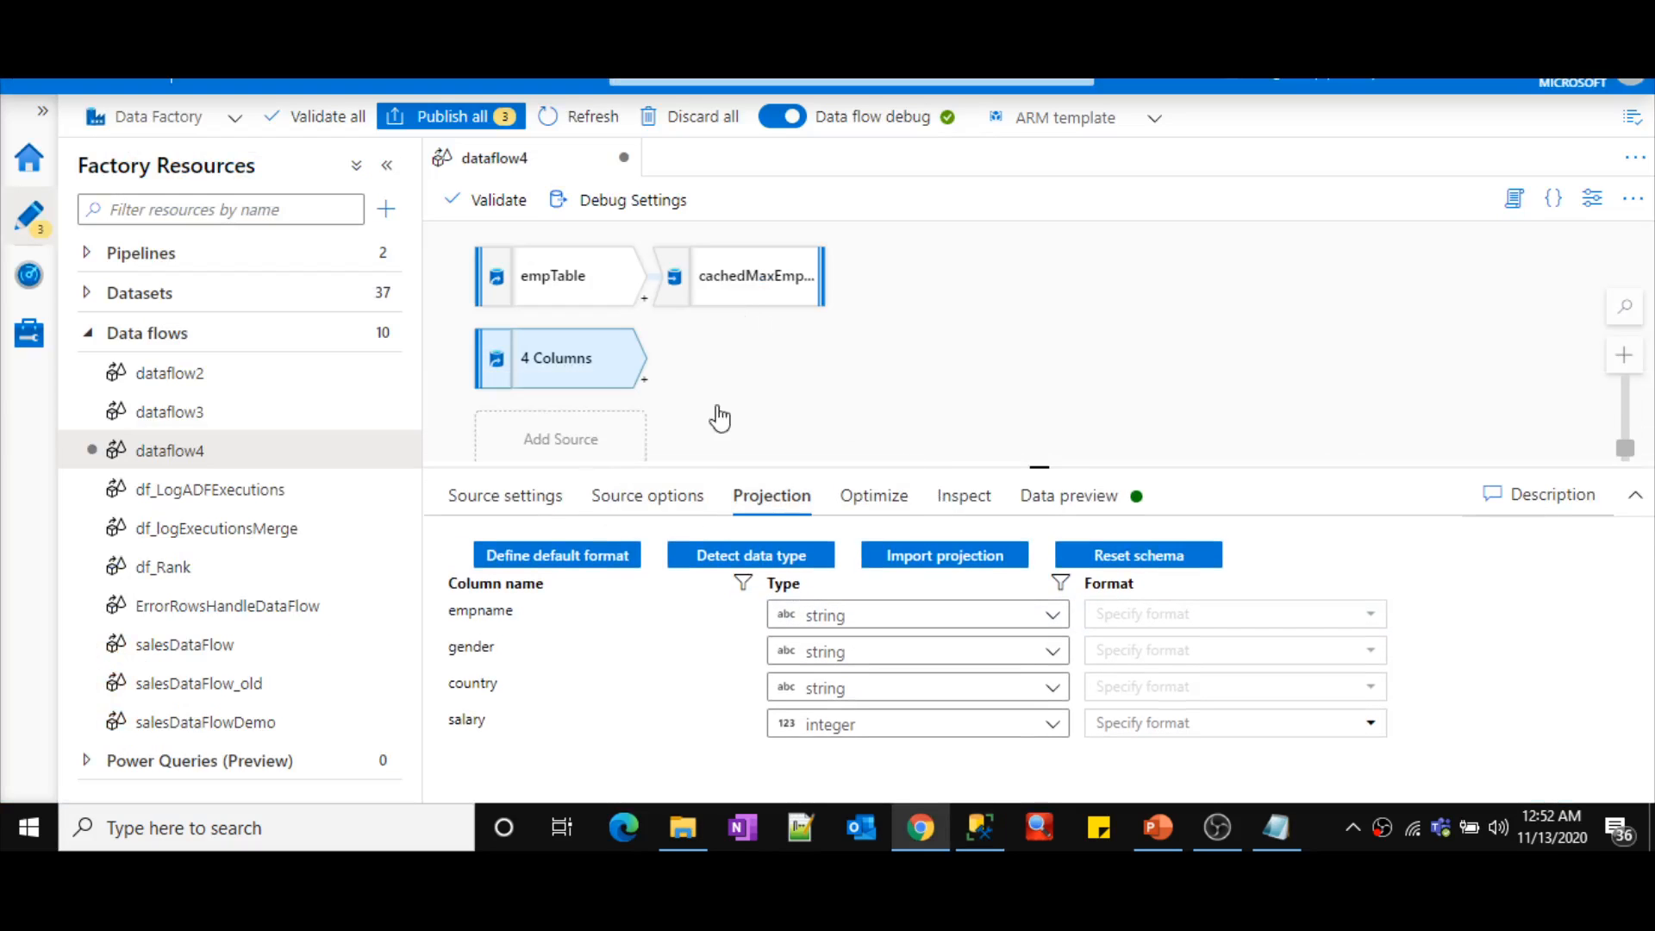
pyautogui.click(1624, 355)
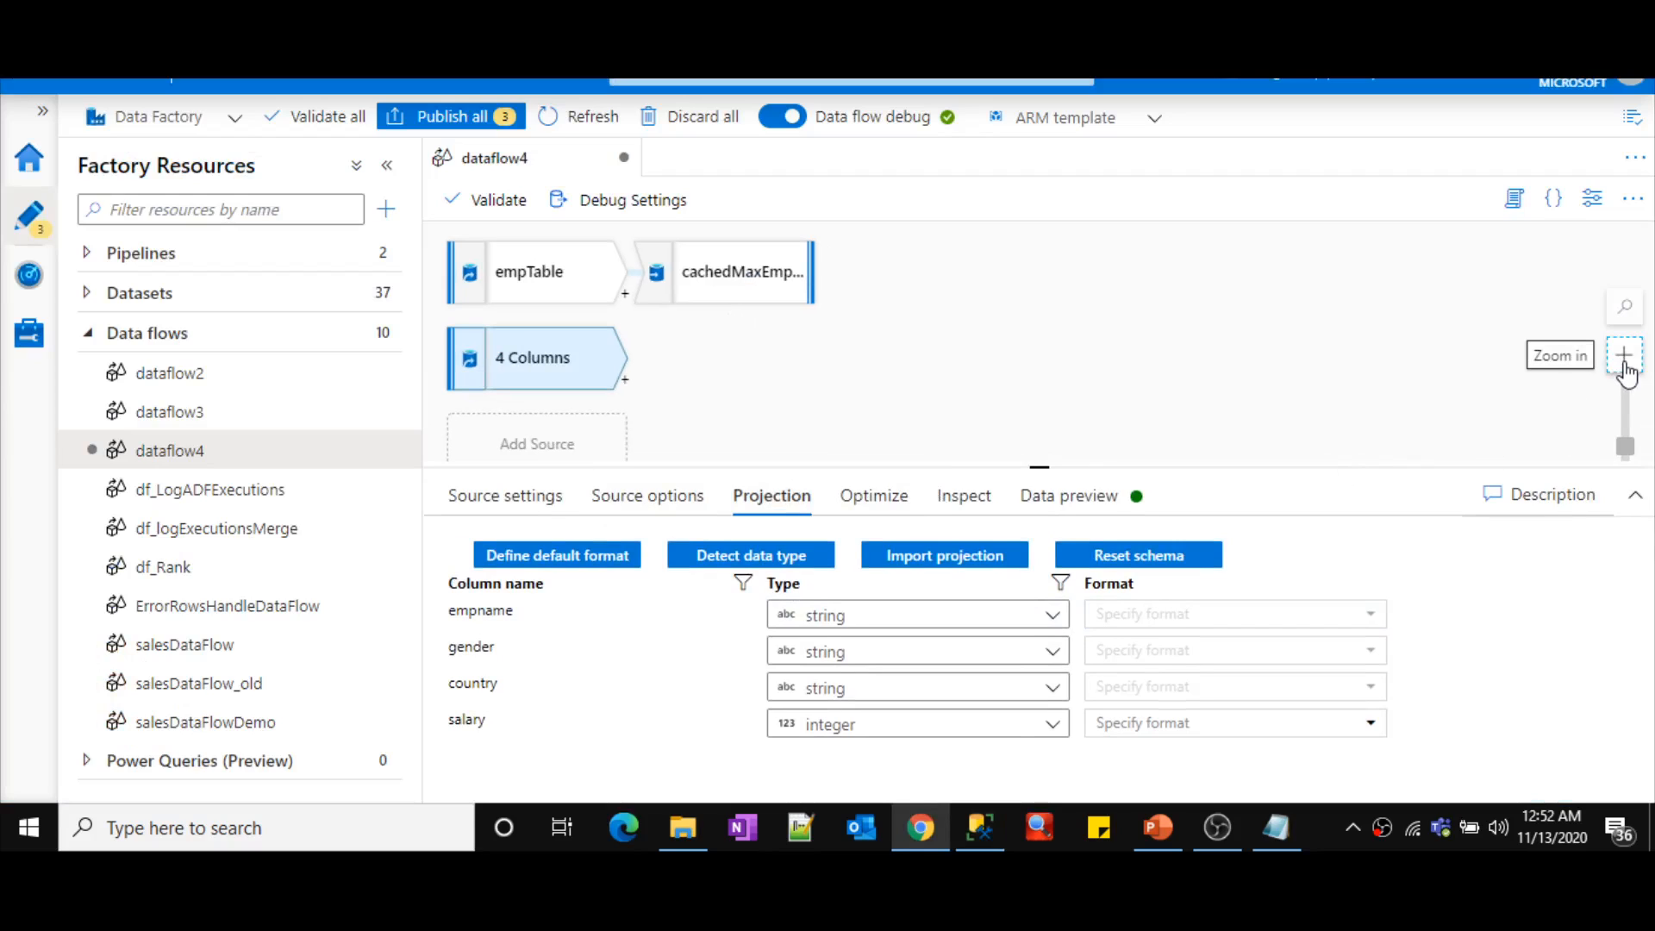
pyautogui.moveTo(1012, 416); pyautogui.dragTo(1046, 369)
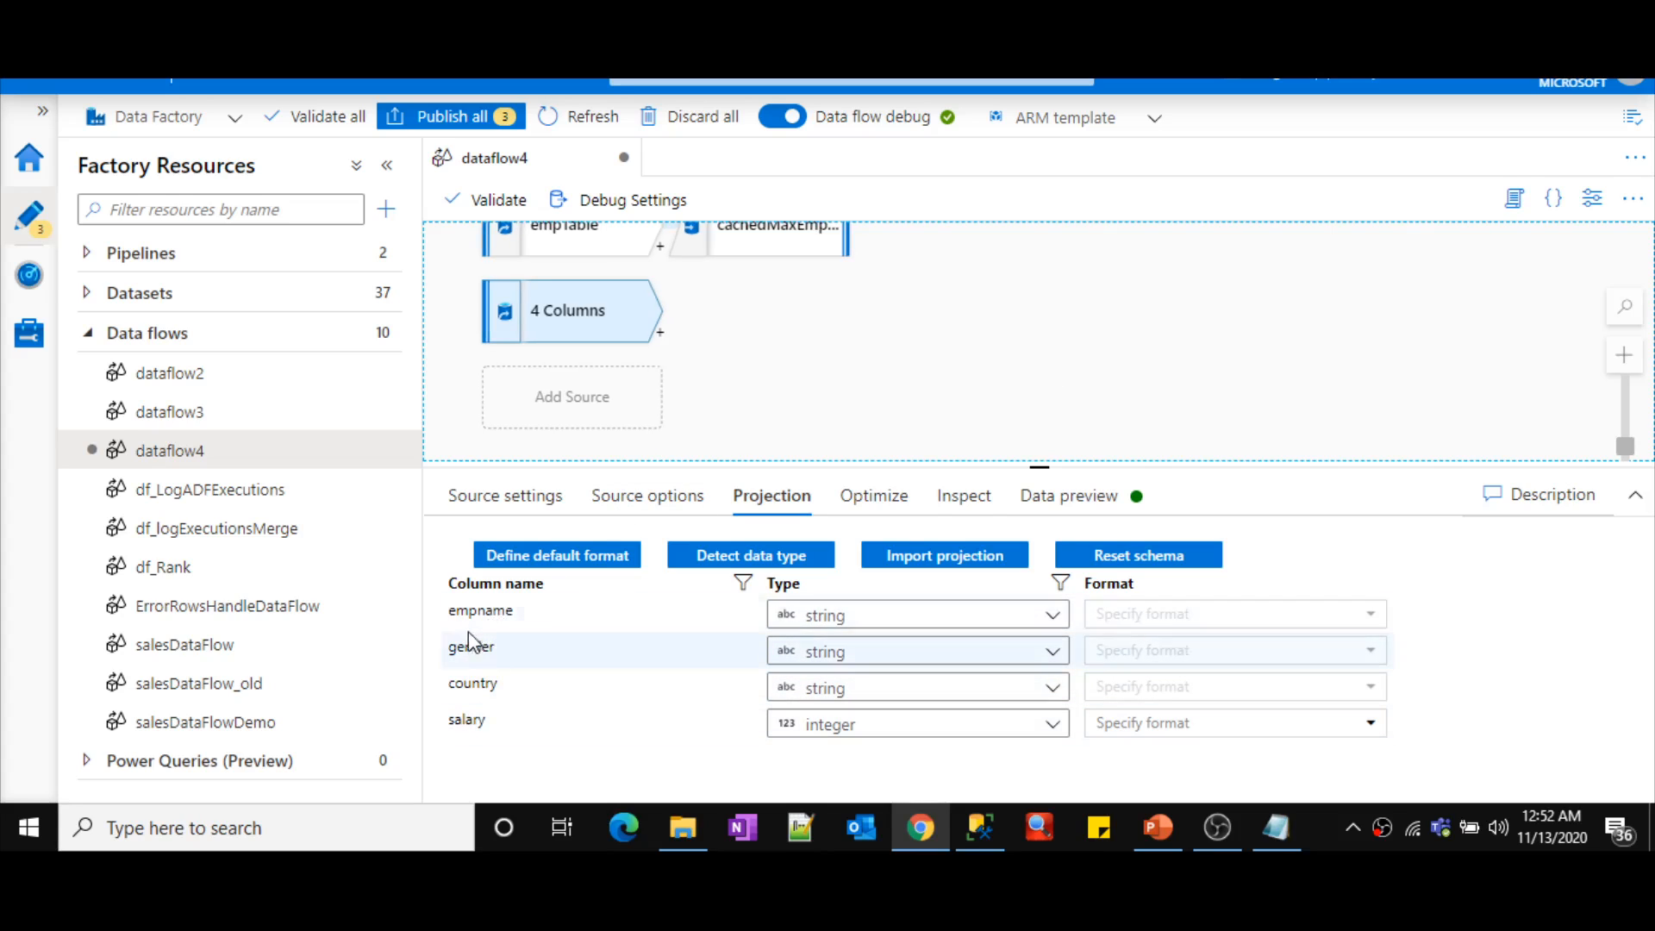
pyautogui.click(657, 336)
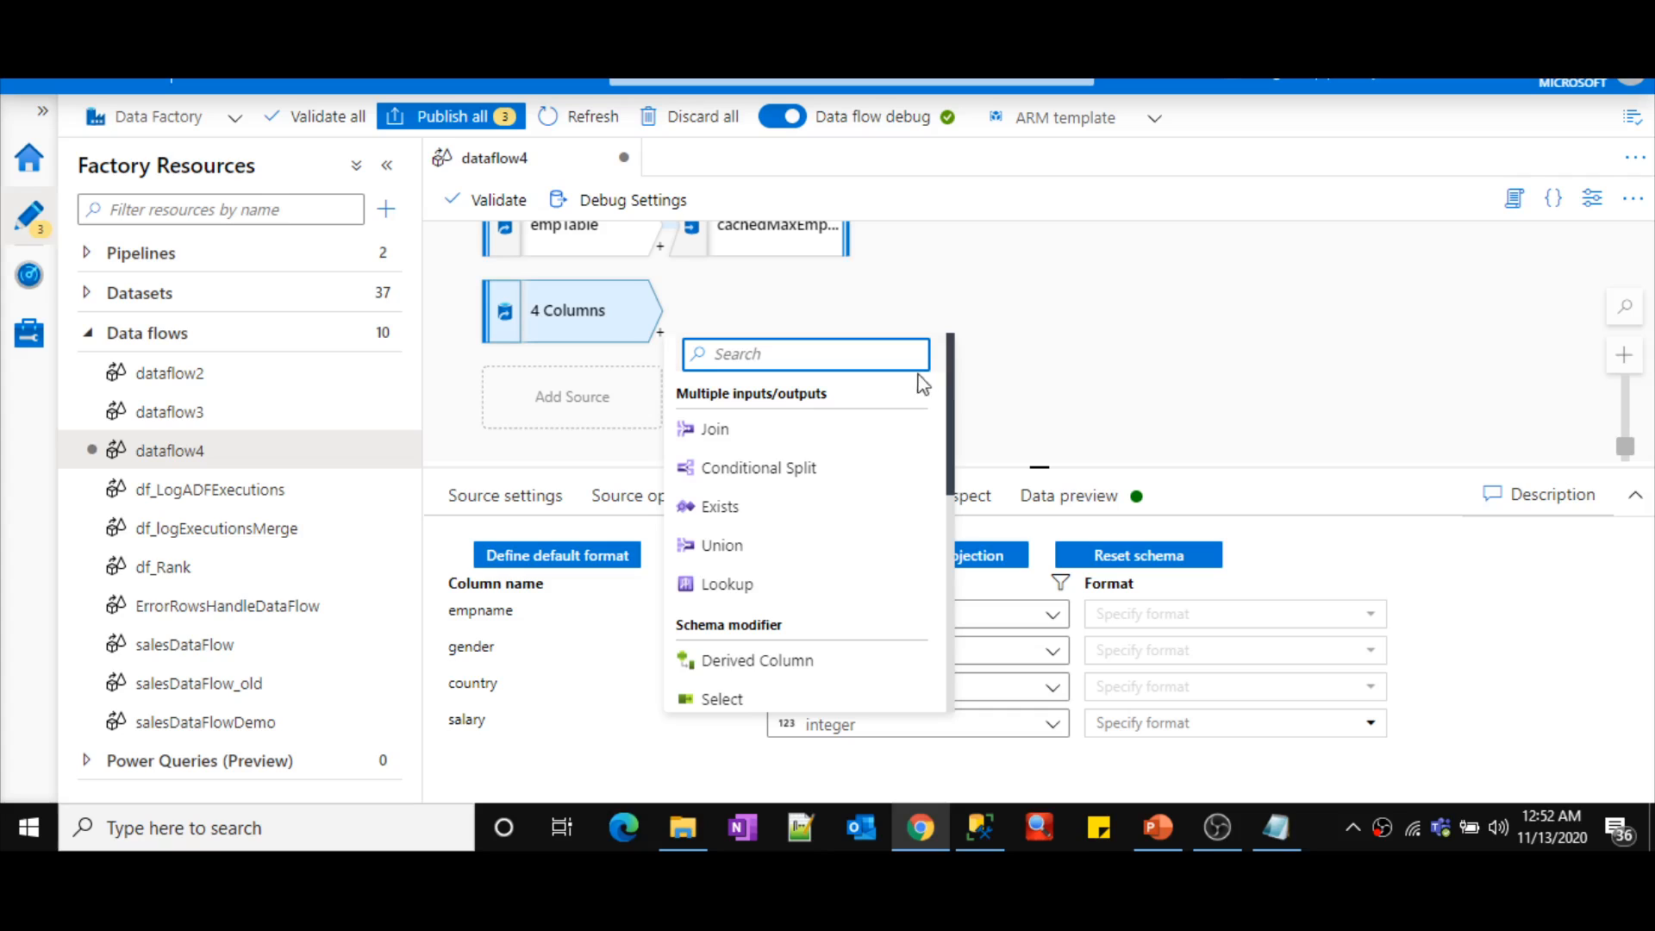
pyautogui.scroll(-3, 938, 489)
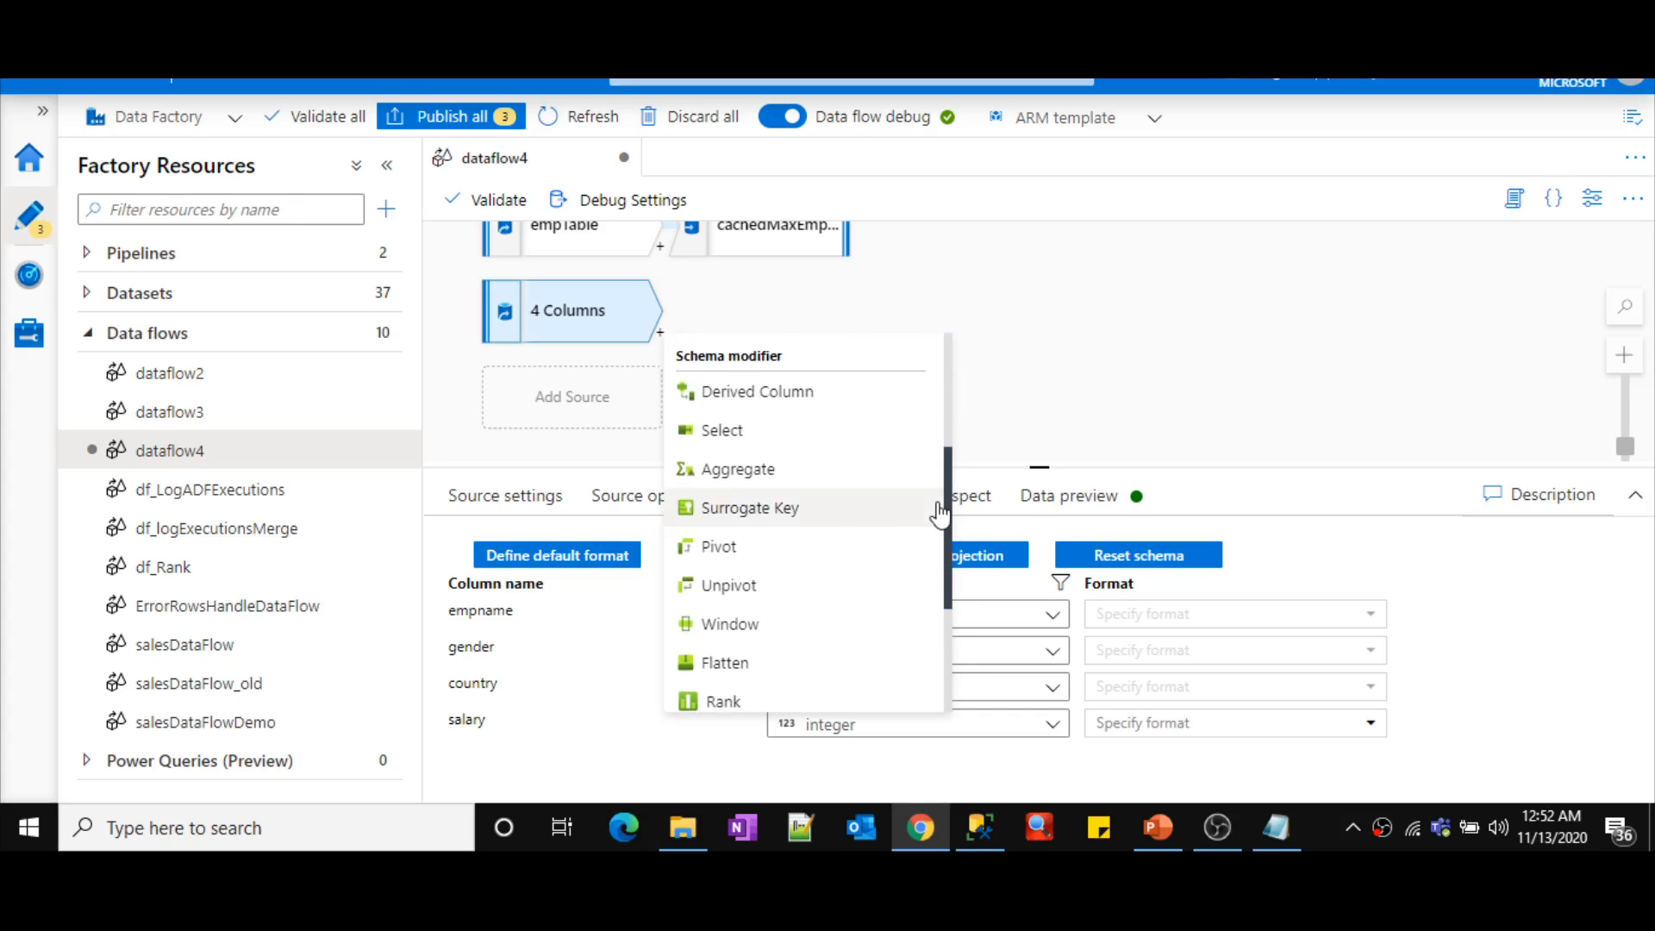
pyautogui.click(798, 514)
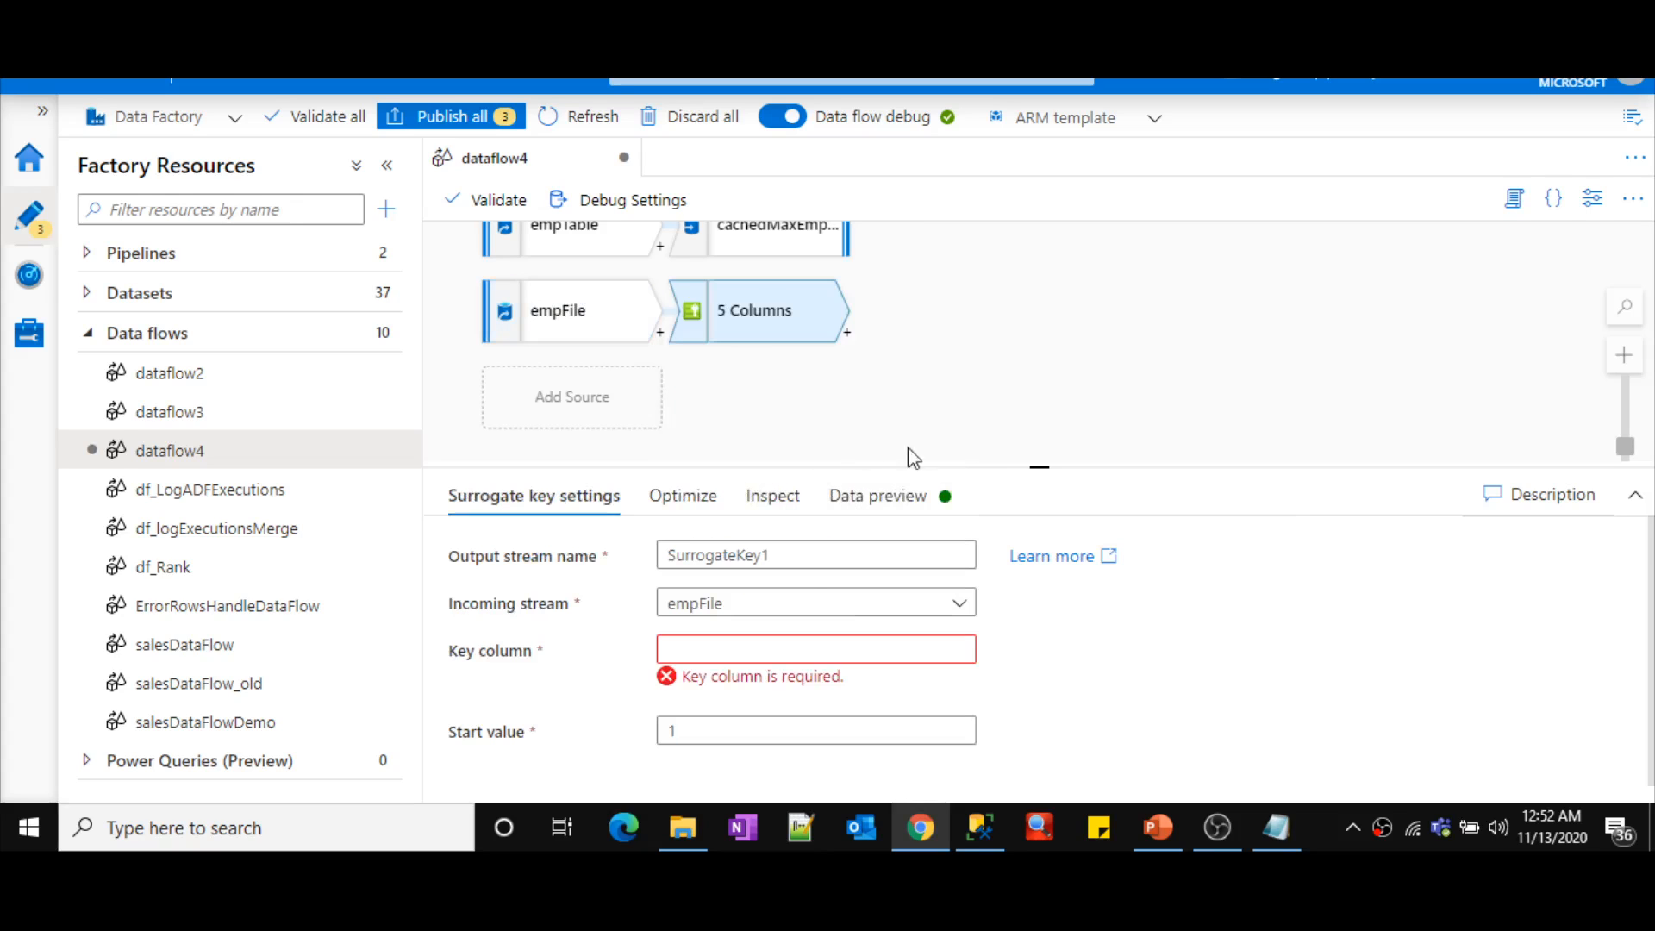
# - Set the surrogate key column to emp_id, keeping the start value at 1
pyautogui.click(705, 638)
pyautogui.write('emp_id')
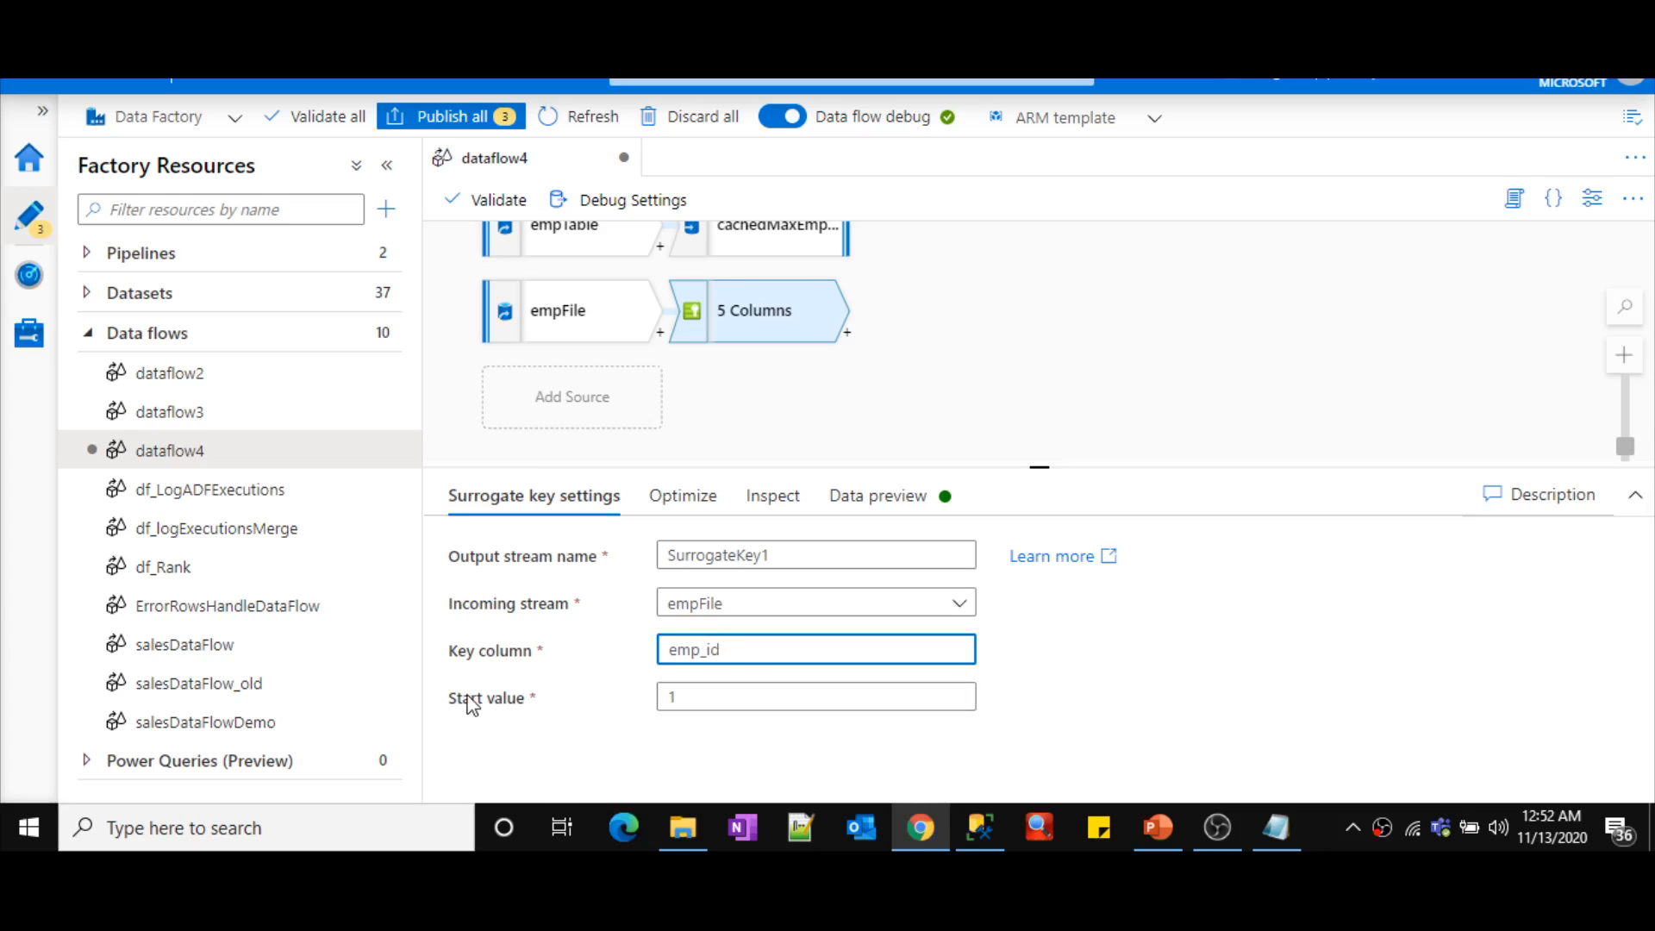
pyautogui.click(710, 701)
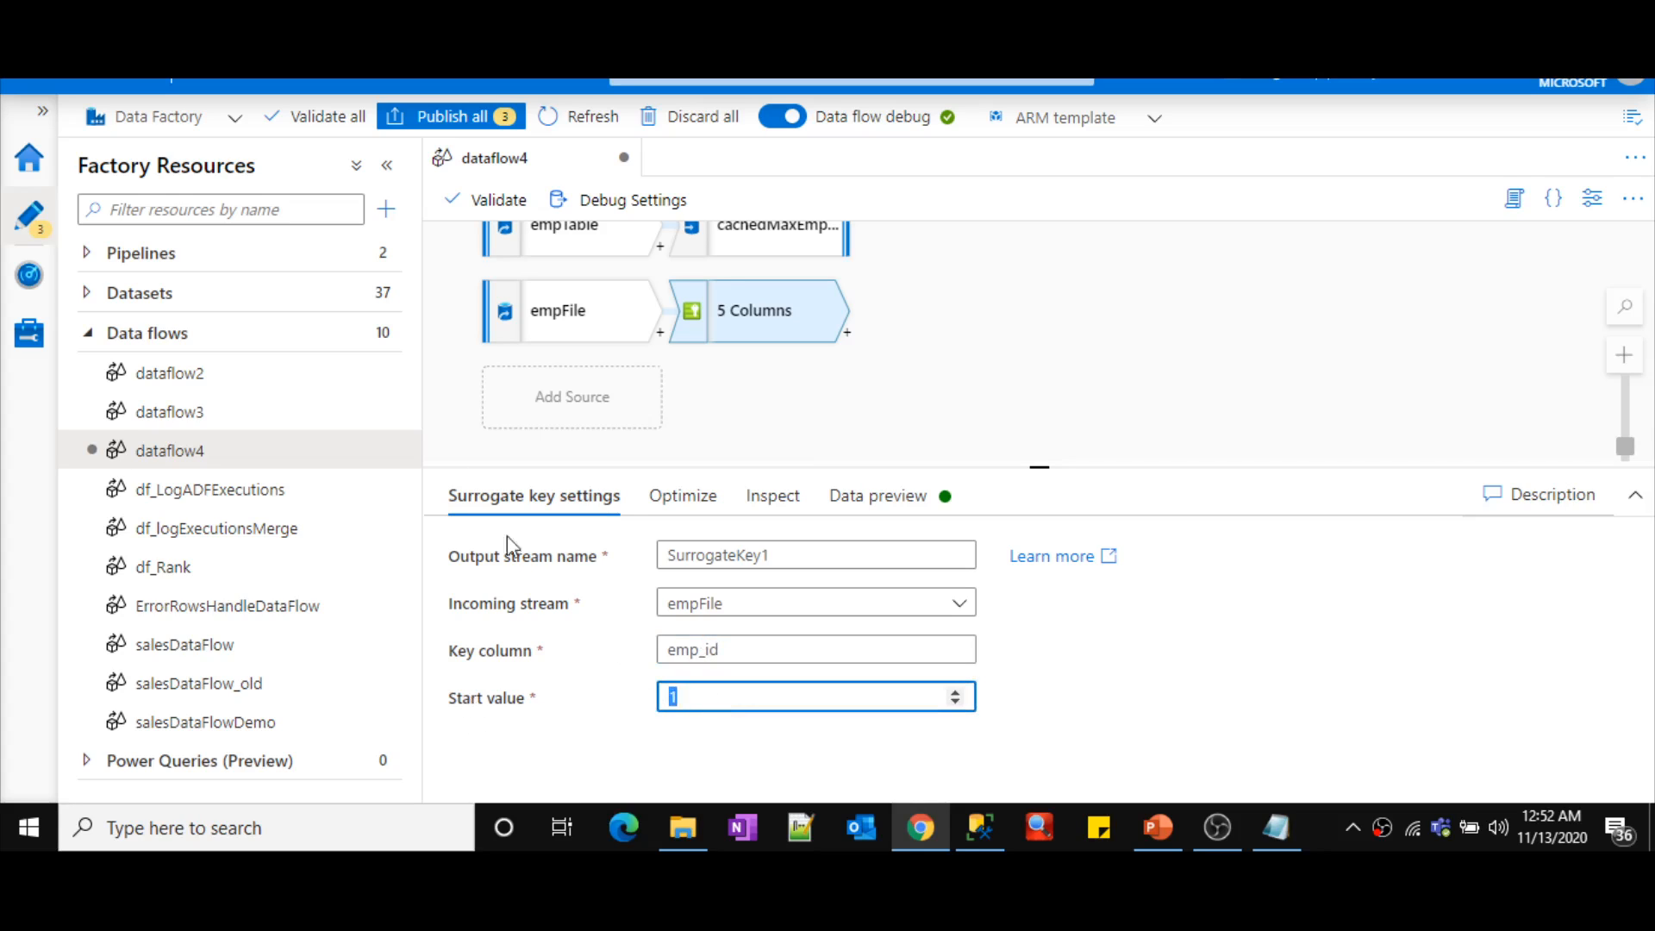
# - Load the data preview of the surrogate key transformation and examine the generated emp_id column
pyautogui.click(876, 499)
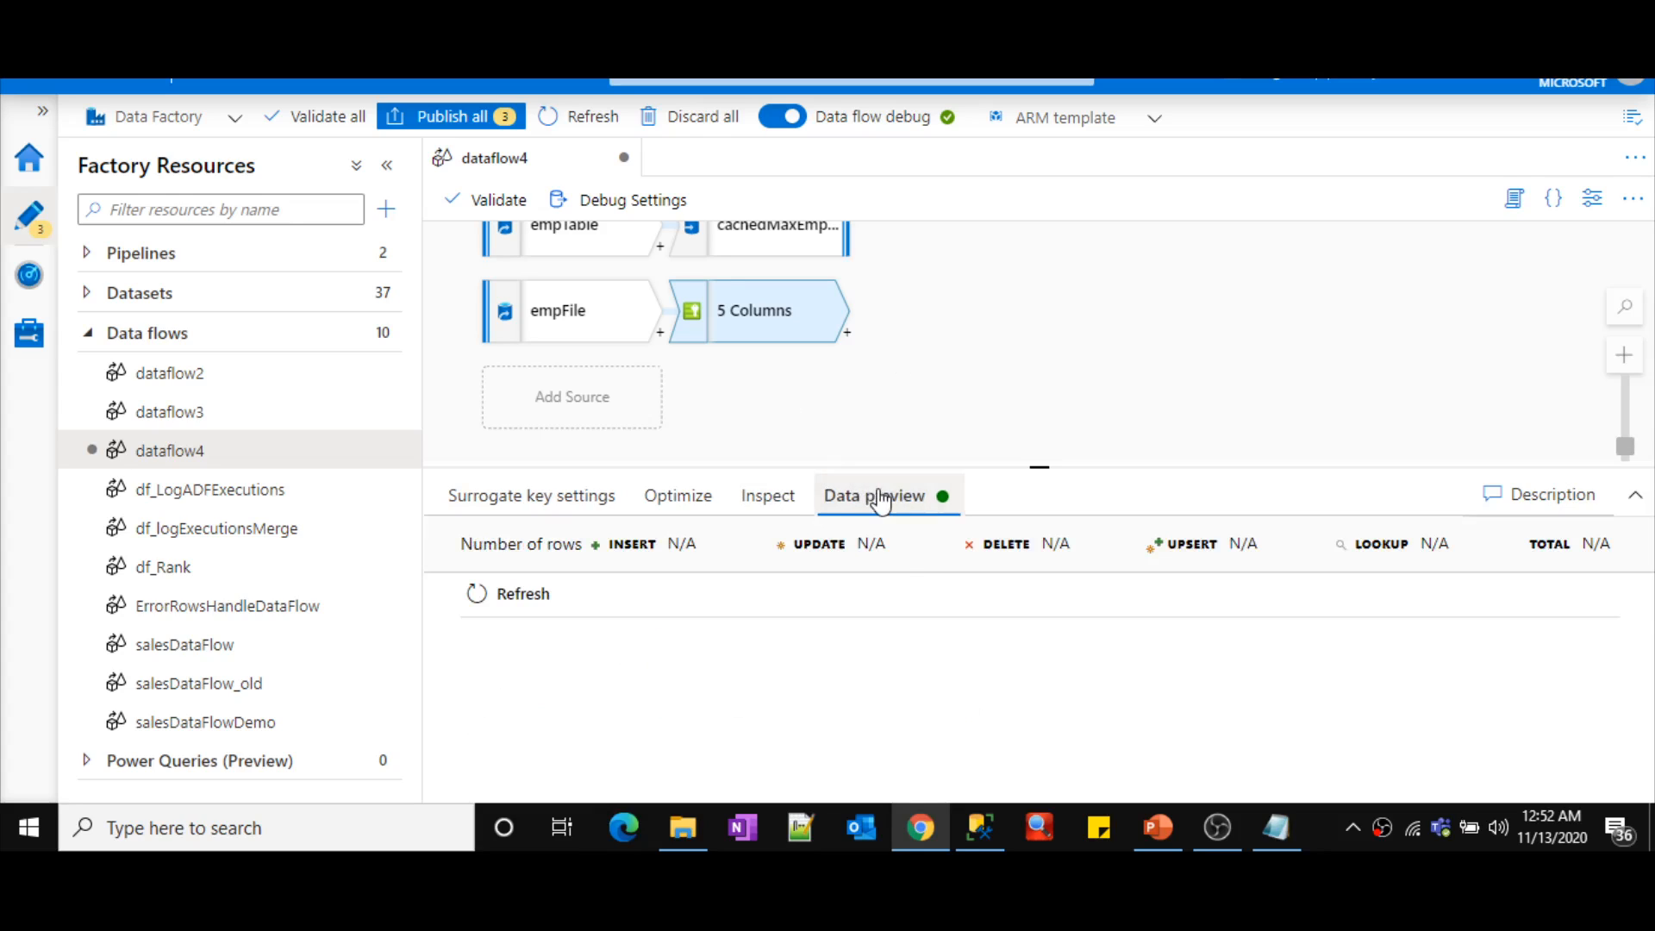
pyautogui.click(534, 594)
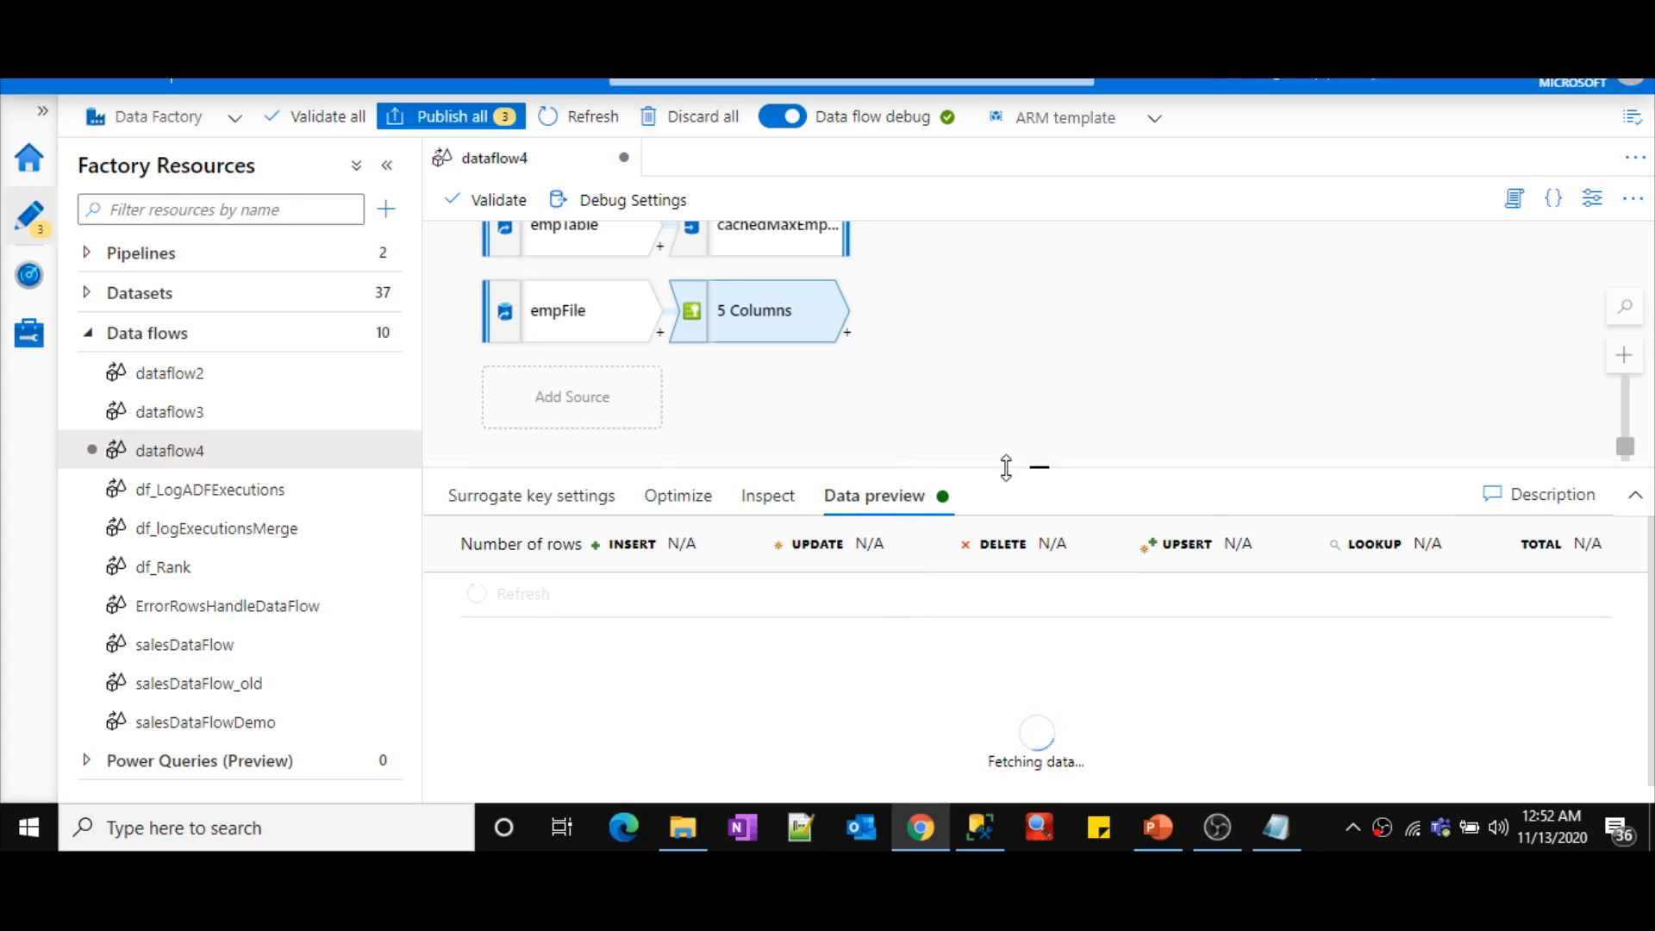
pyautogui.moveTo(1006, 467); pyautogui.dragTo(979, 362)
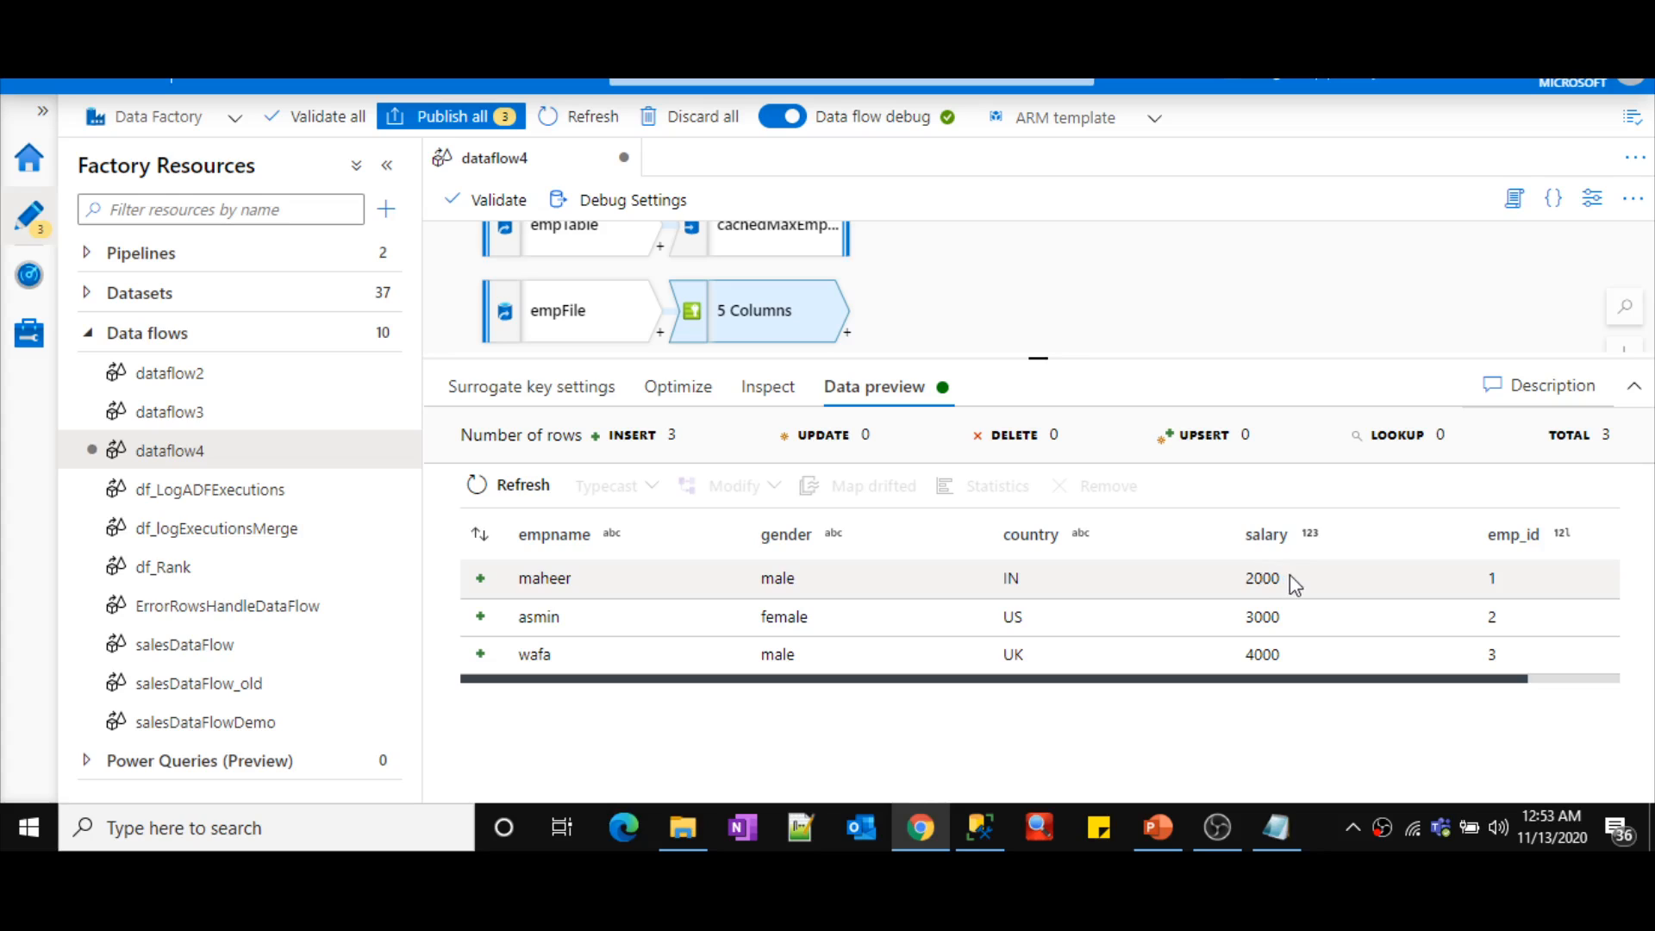
pyautogui.click(1492, 580)
pyautogui.moveTo(1496, 581); pyautogui.dragTo(1497, 583)
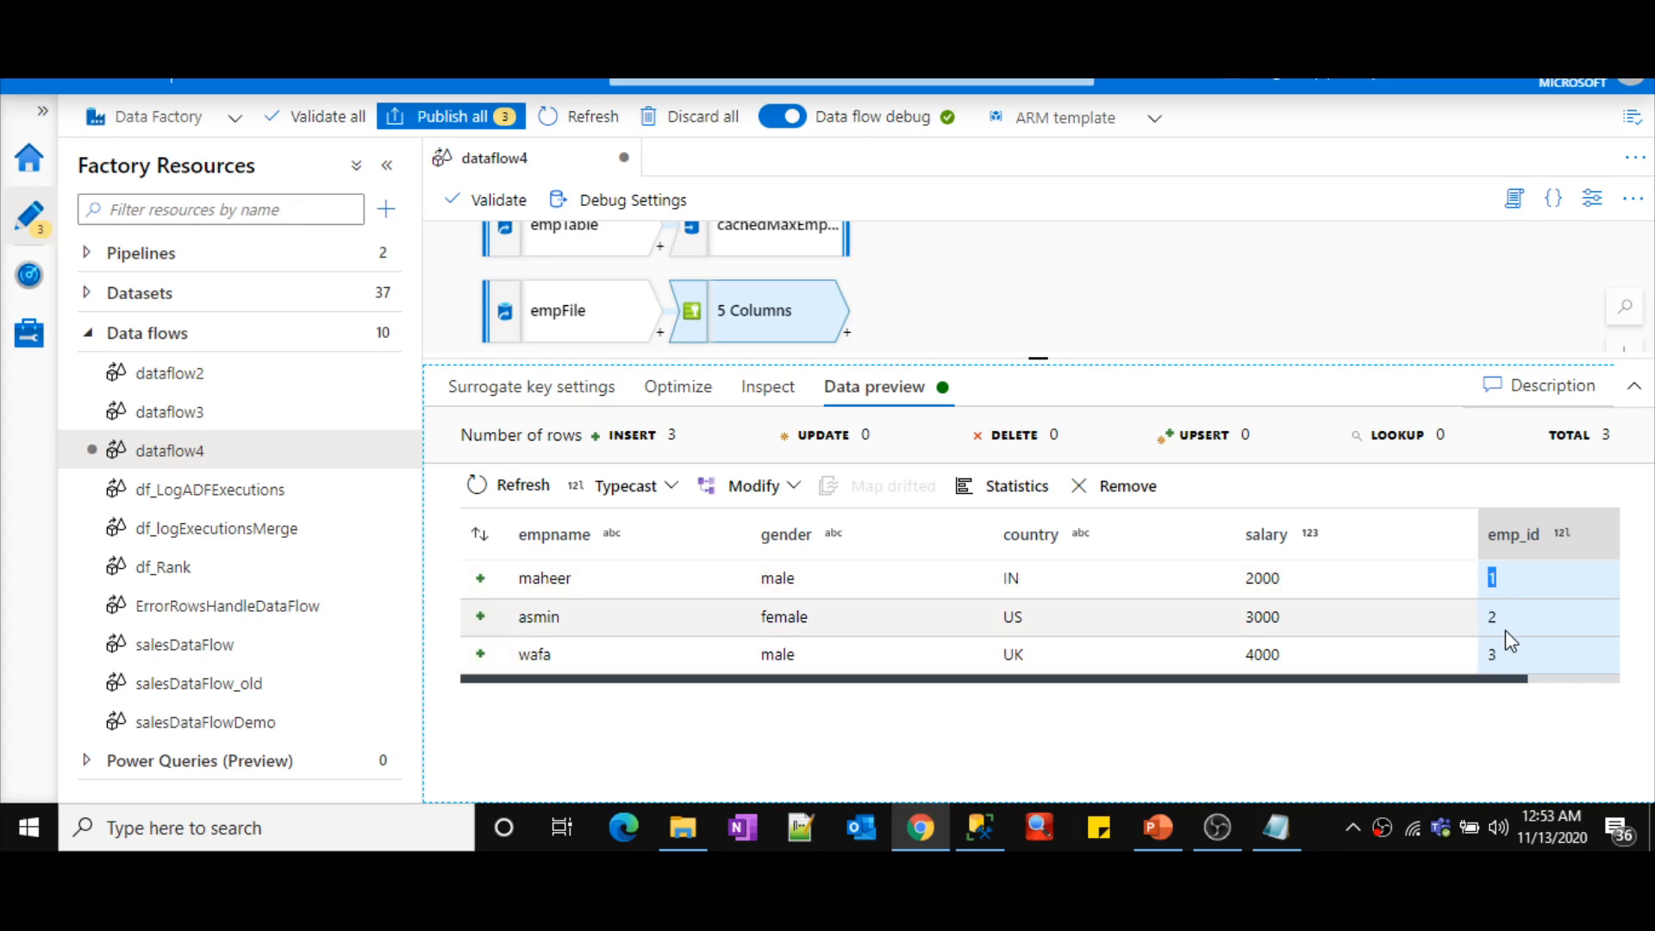
# - Switch to SQL Server Management Studio, query all rows of tbl_employee, and compare emp_id with the Azure Data Factory preview
pyautogui.hotkey('alt', 'Tab')
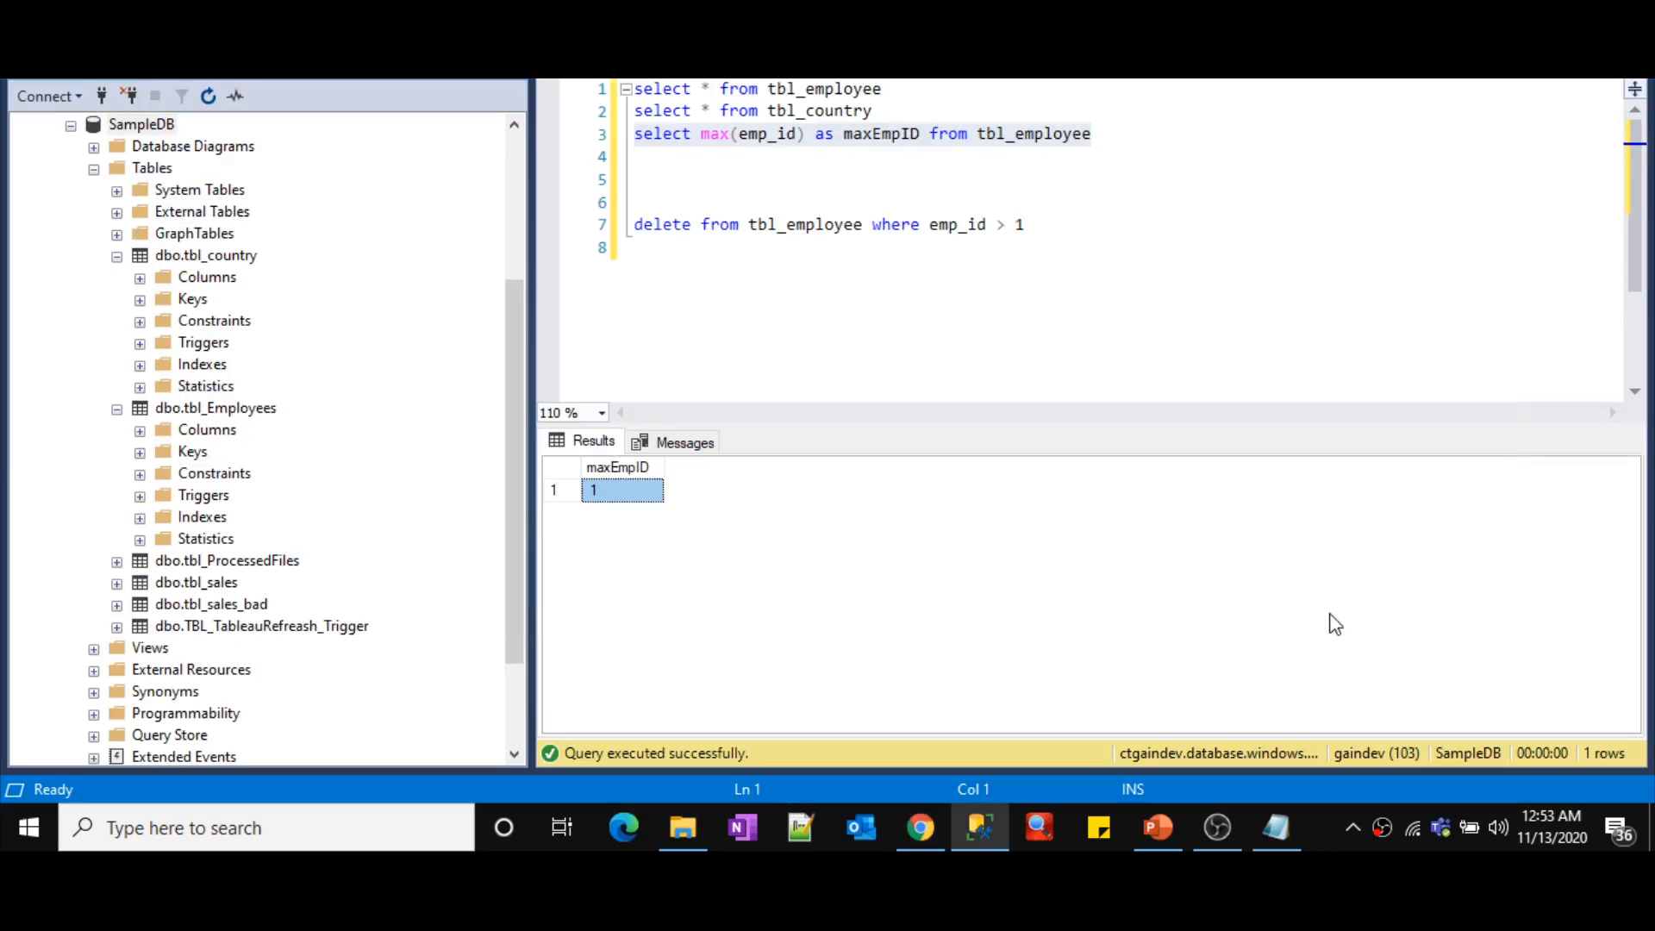
pyautogui.hotkey('alt', 'Tab')
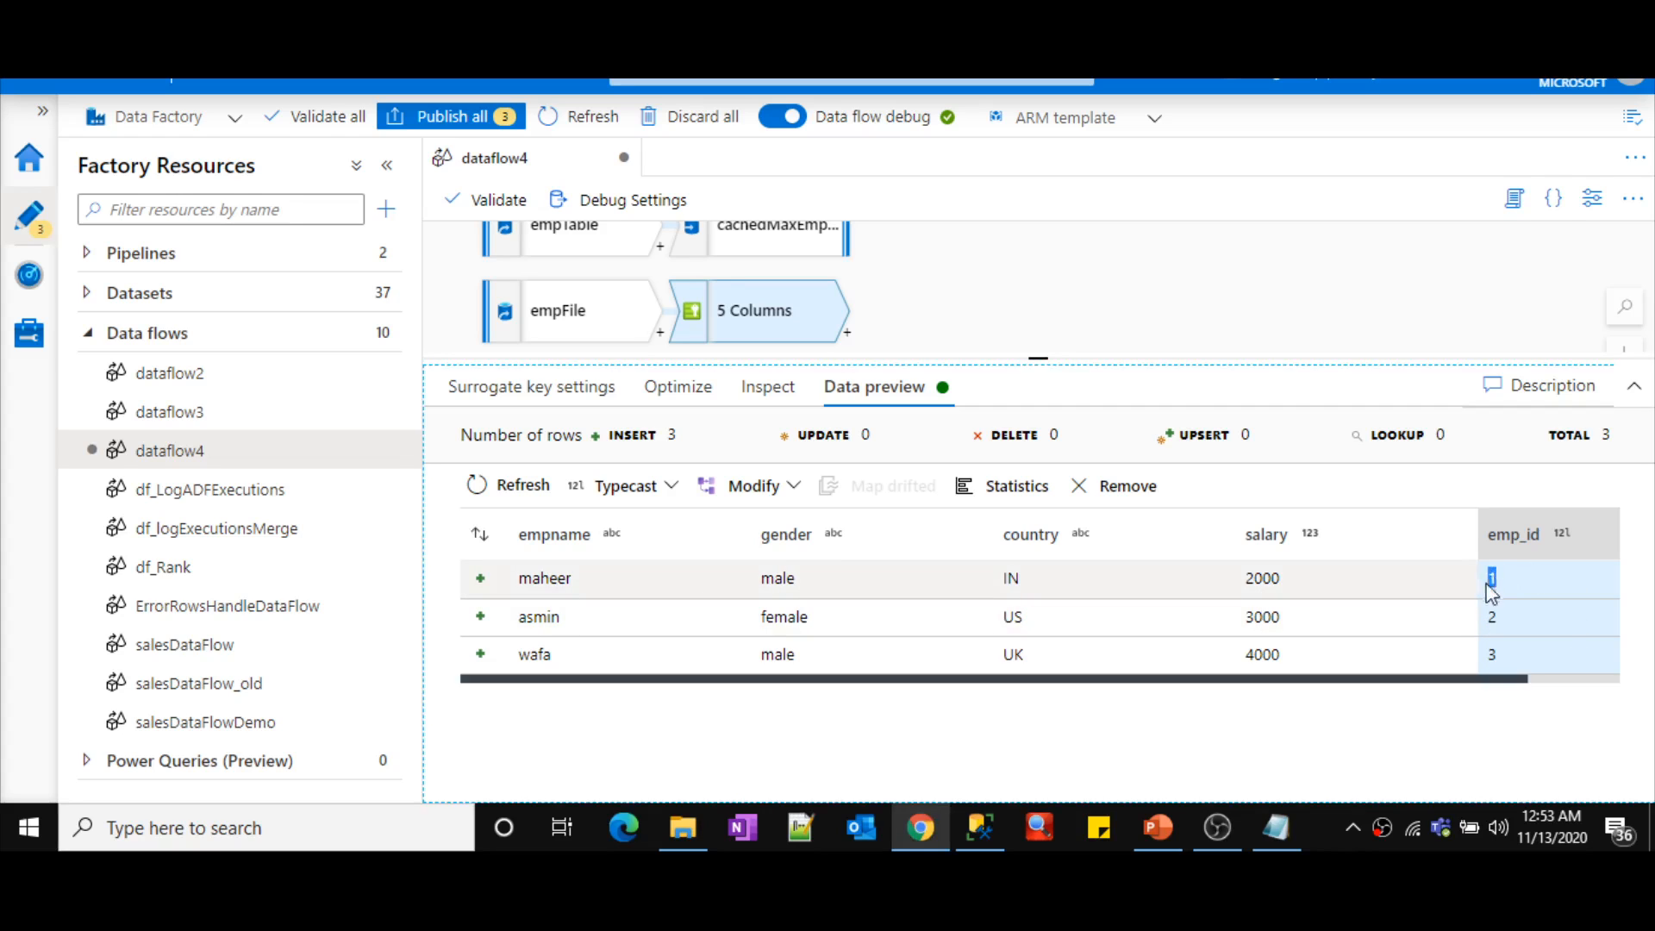
pyautogui.hotkey('alt', 'Tab')
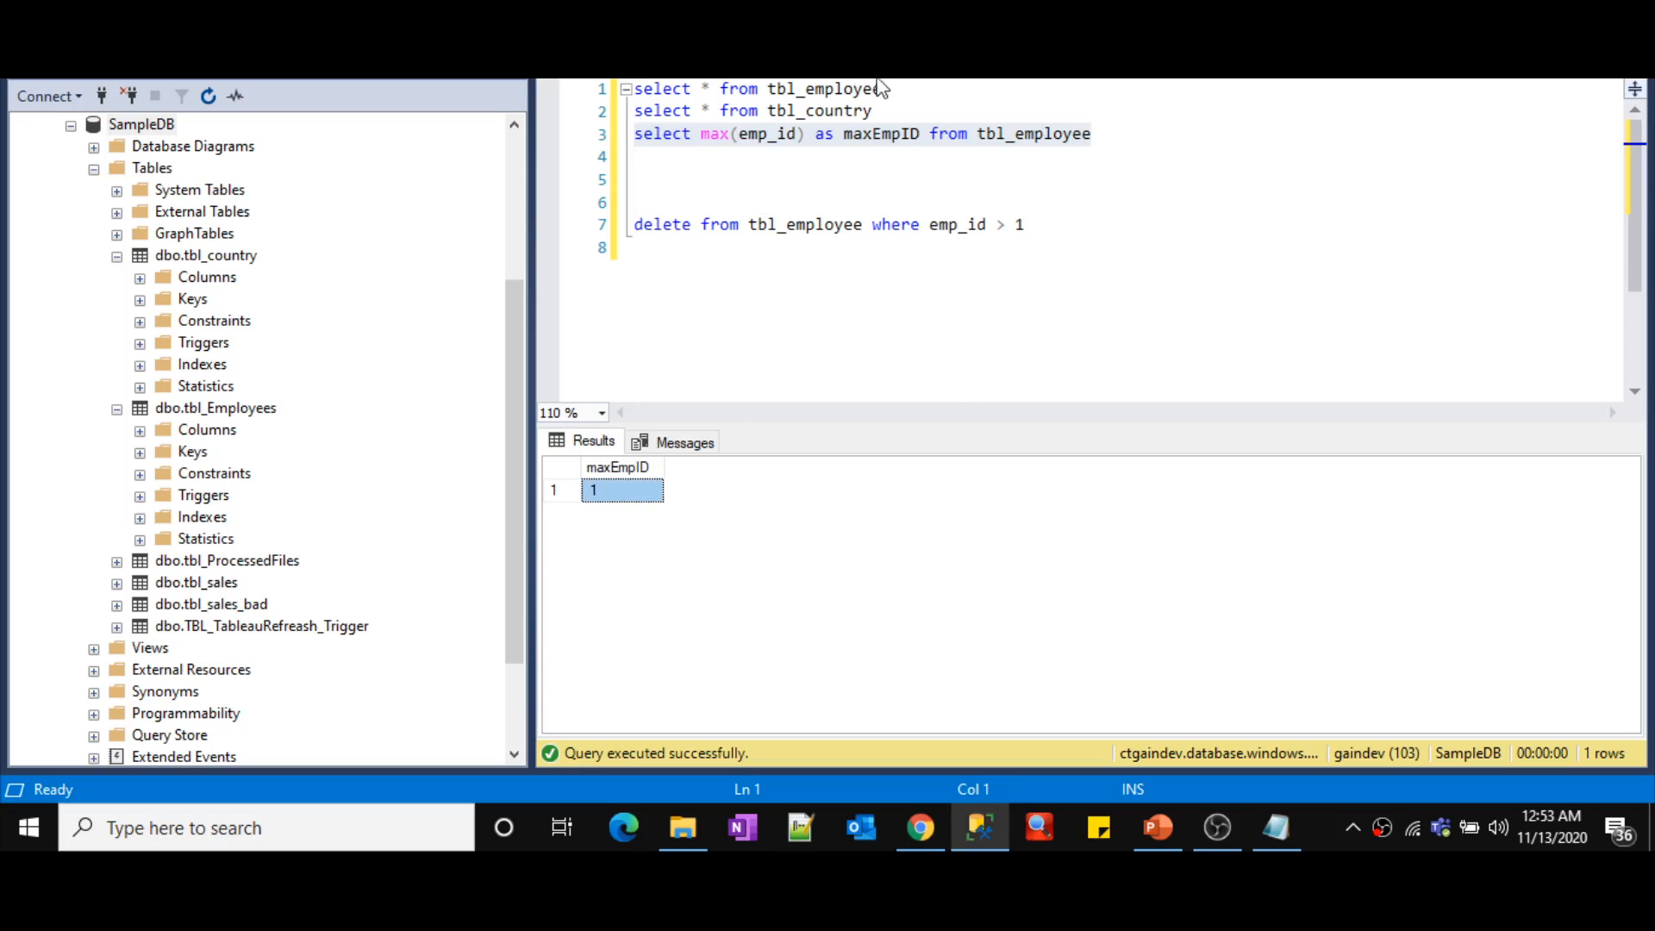
pyautogui.moveTo(897, 94); pyautogui.dragTo(634, 89)
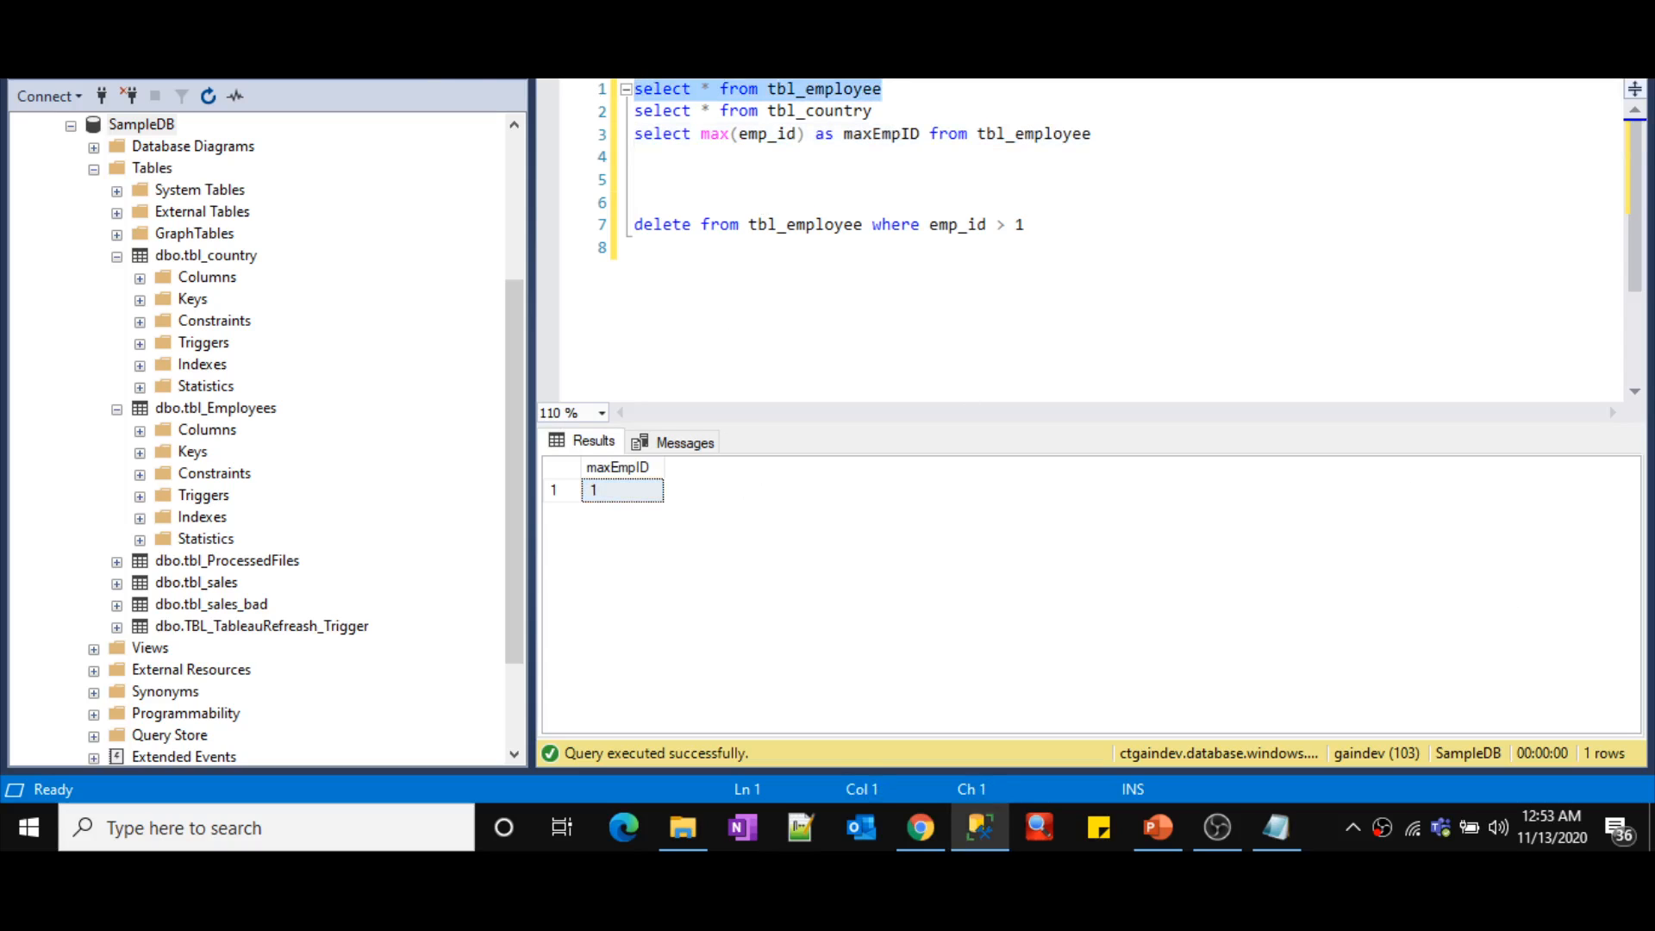
pyautogui.press('F5')
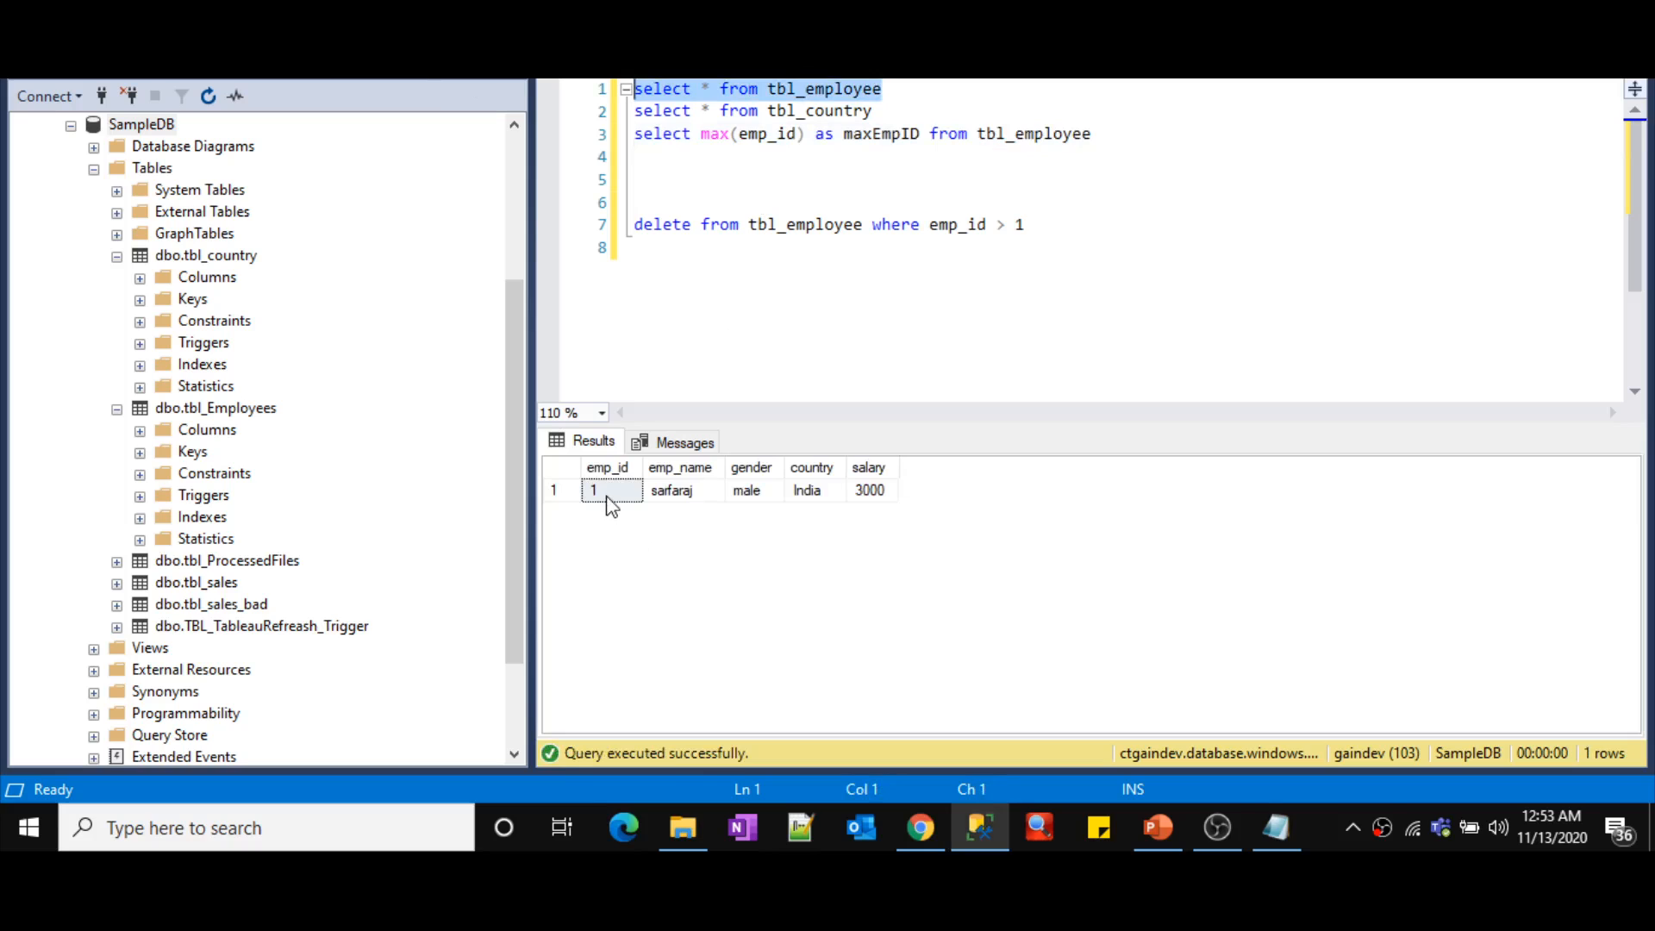
pyautogui.click(608, 499)
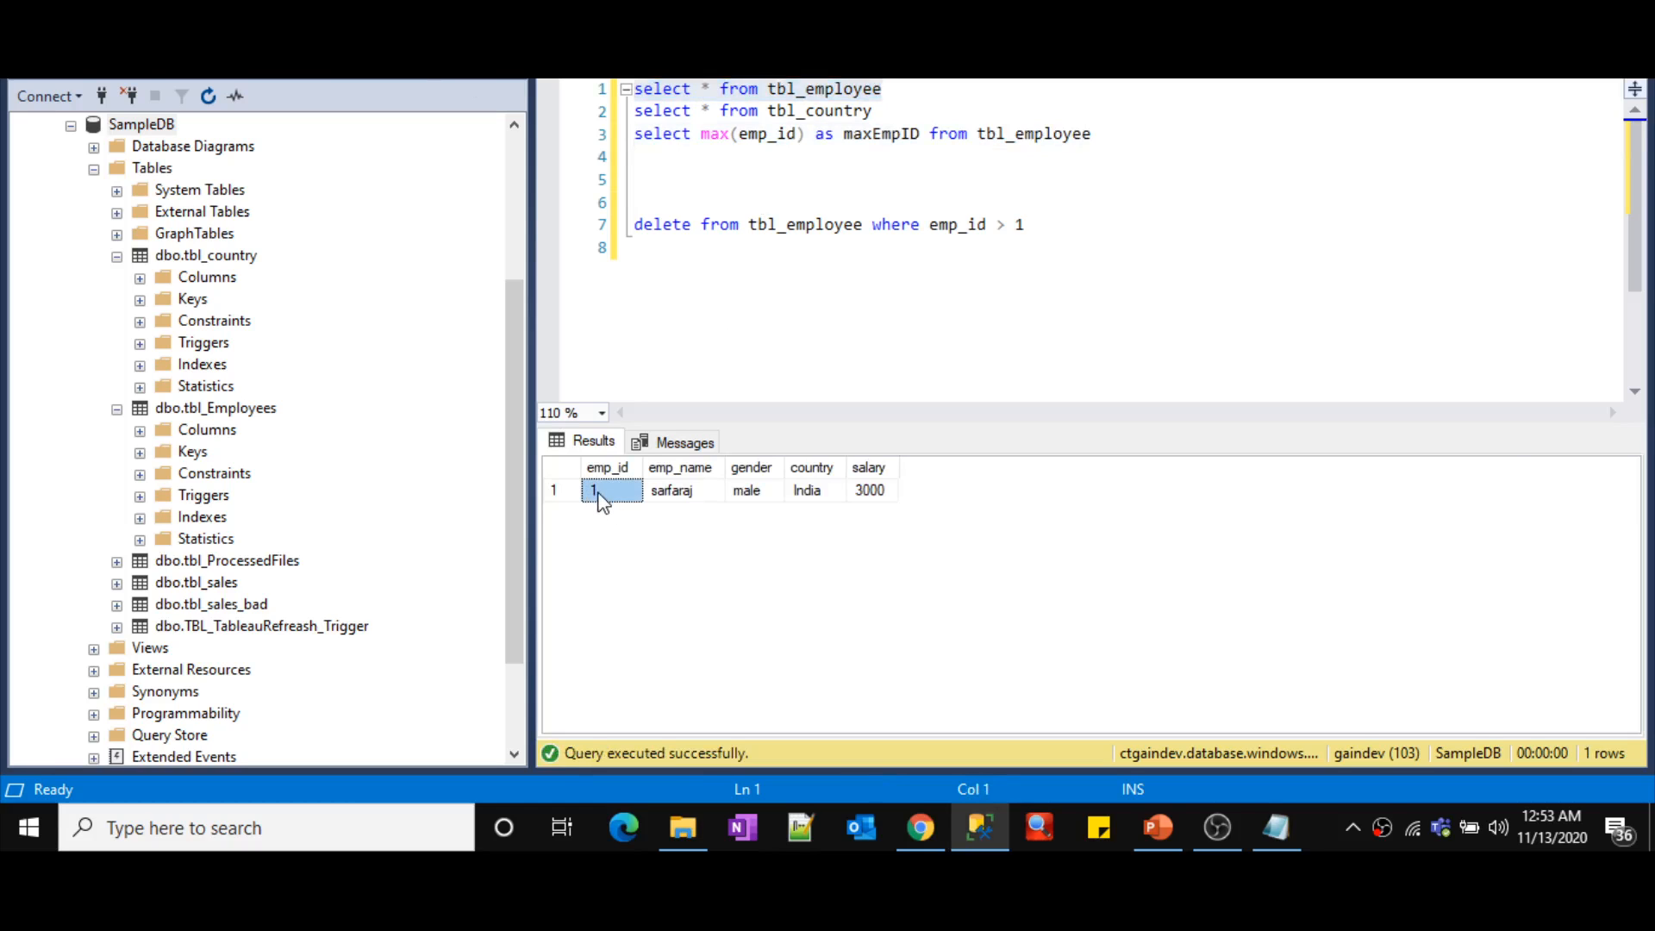
pyautogui.hotkey('alt', 'Tab')
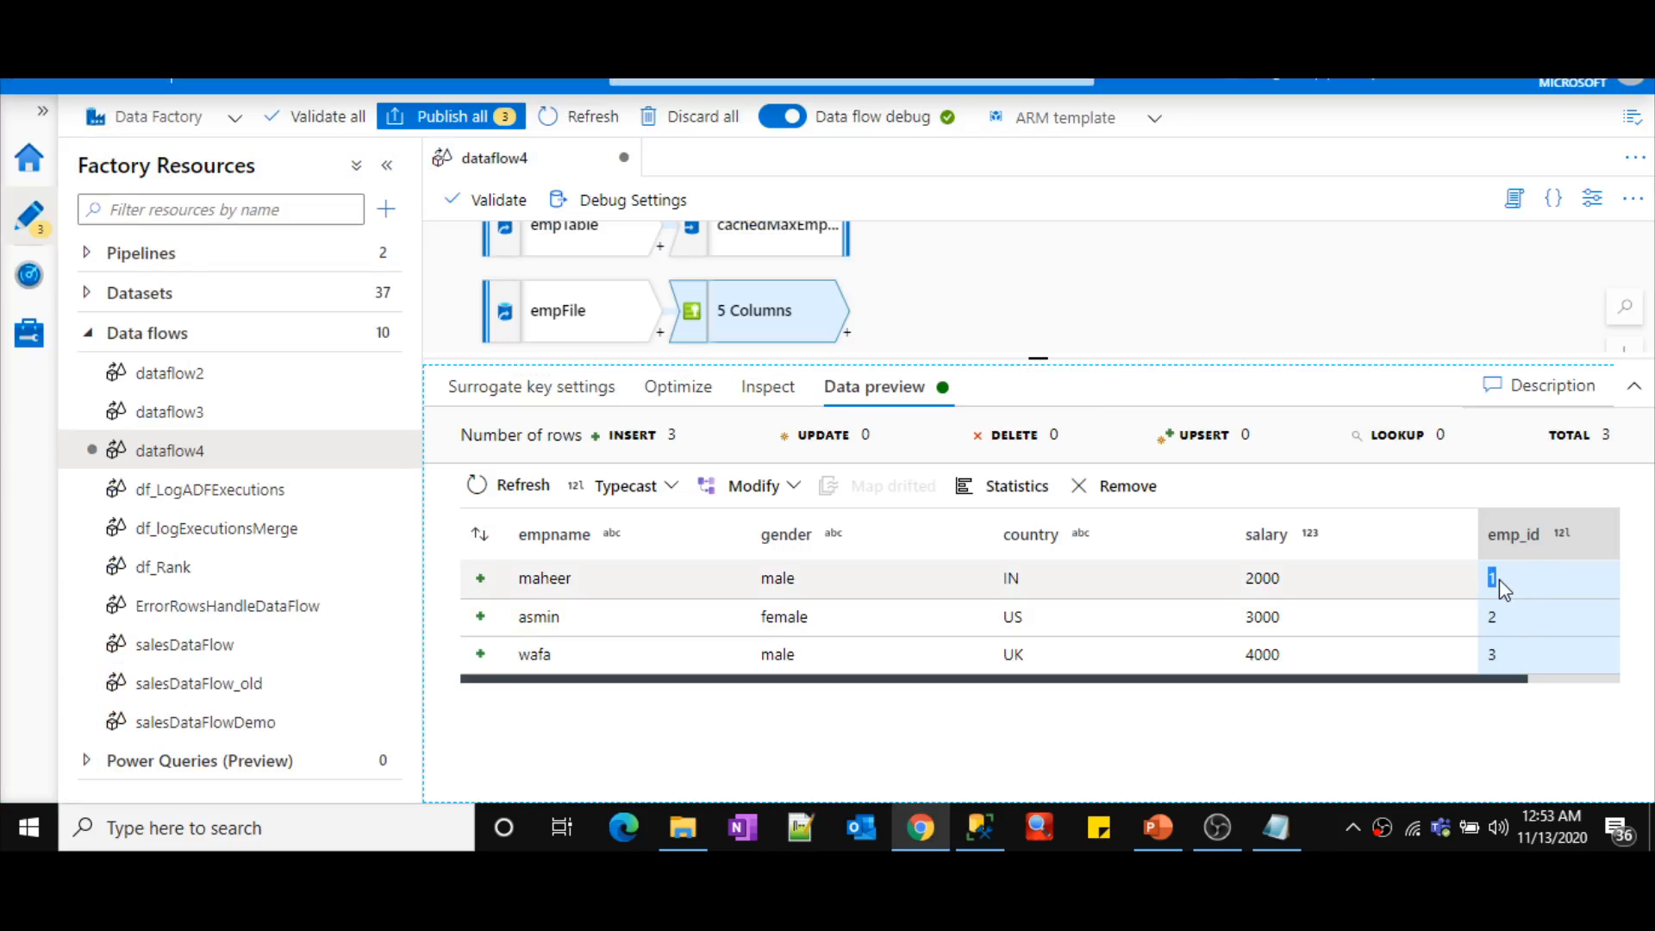
pyautogui.hotkey('alt', 'Tab')
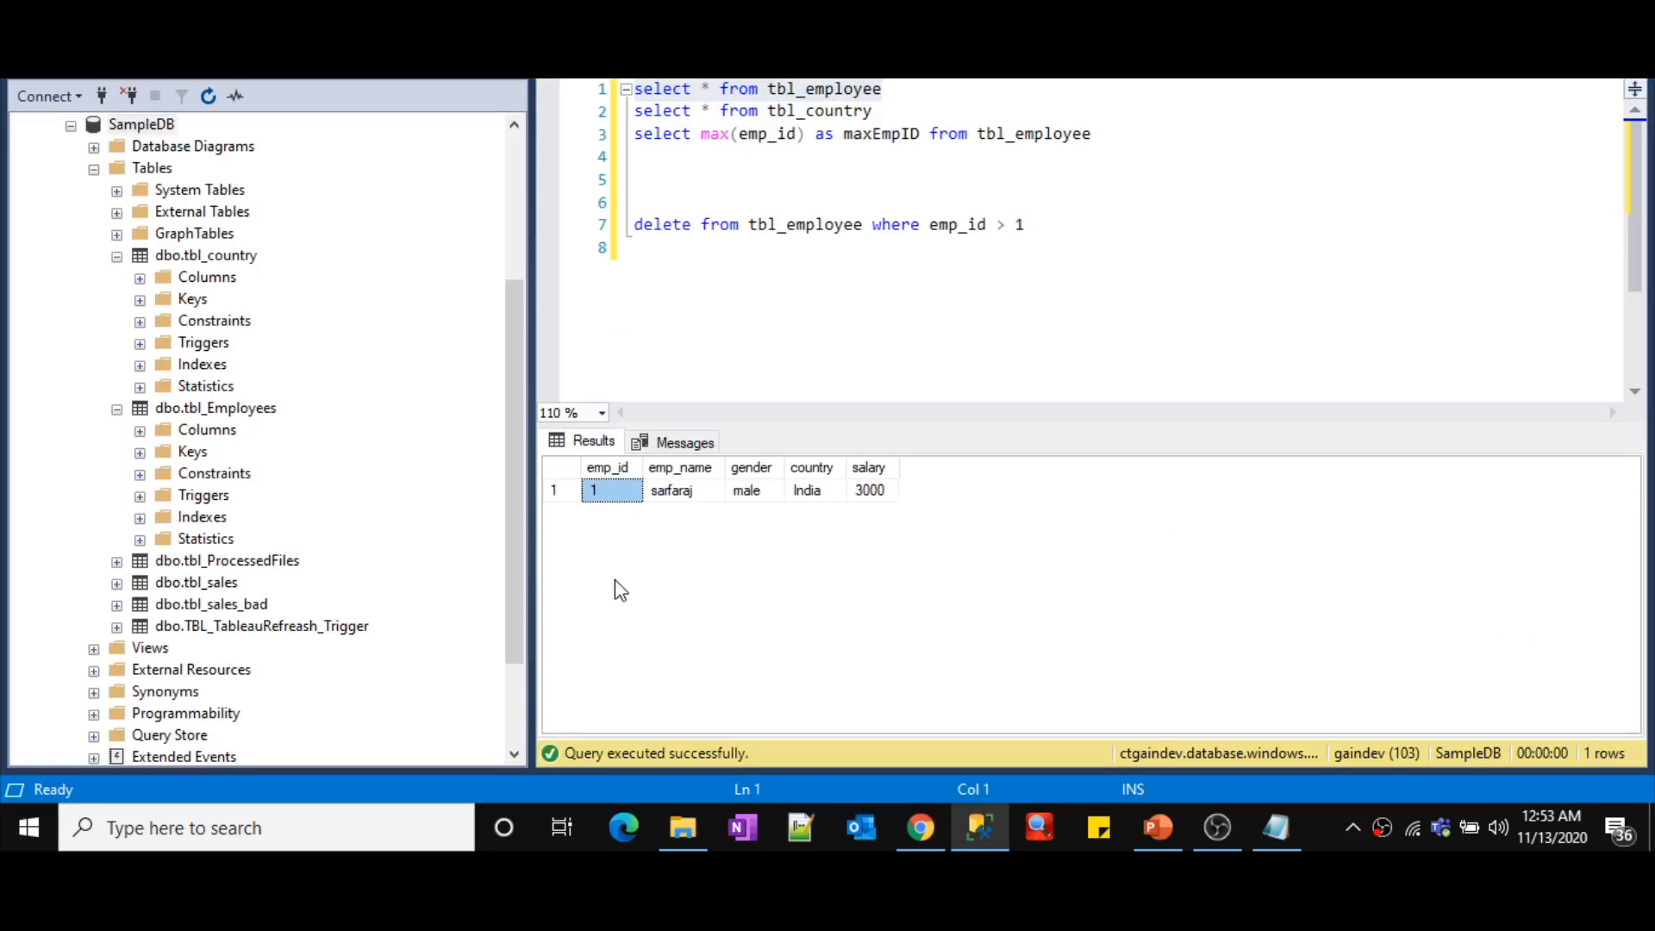
pyautogui.hotkey('alt', 'Tab')
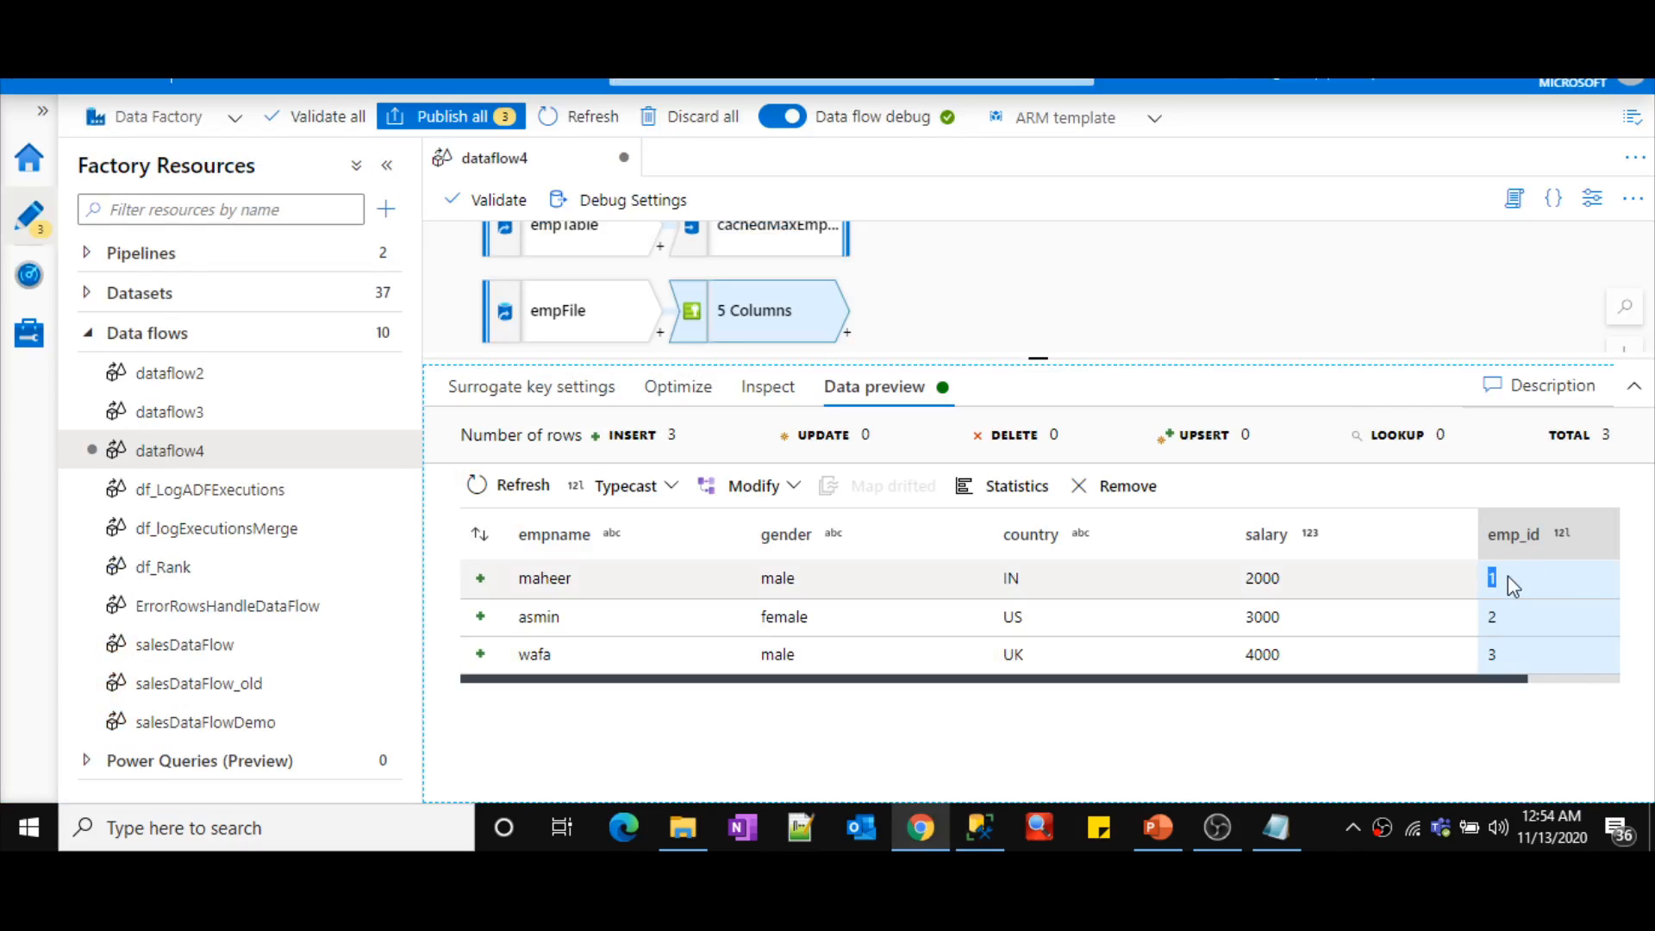
# - Add a Derived Column transformation after SurrogateKey1
pyautogui.moveTo(1083, 355); pyautogui.dragTo(1073, 483)
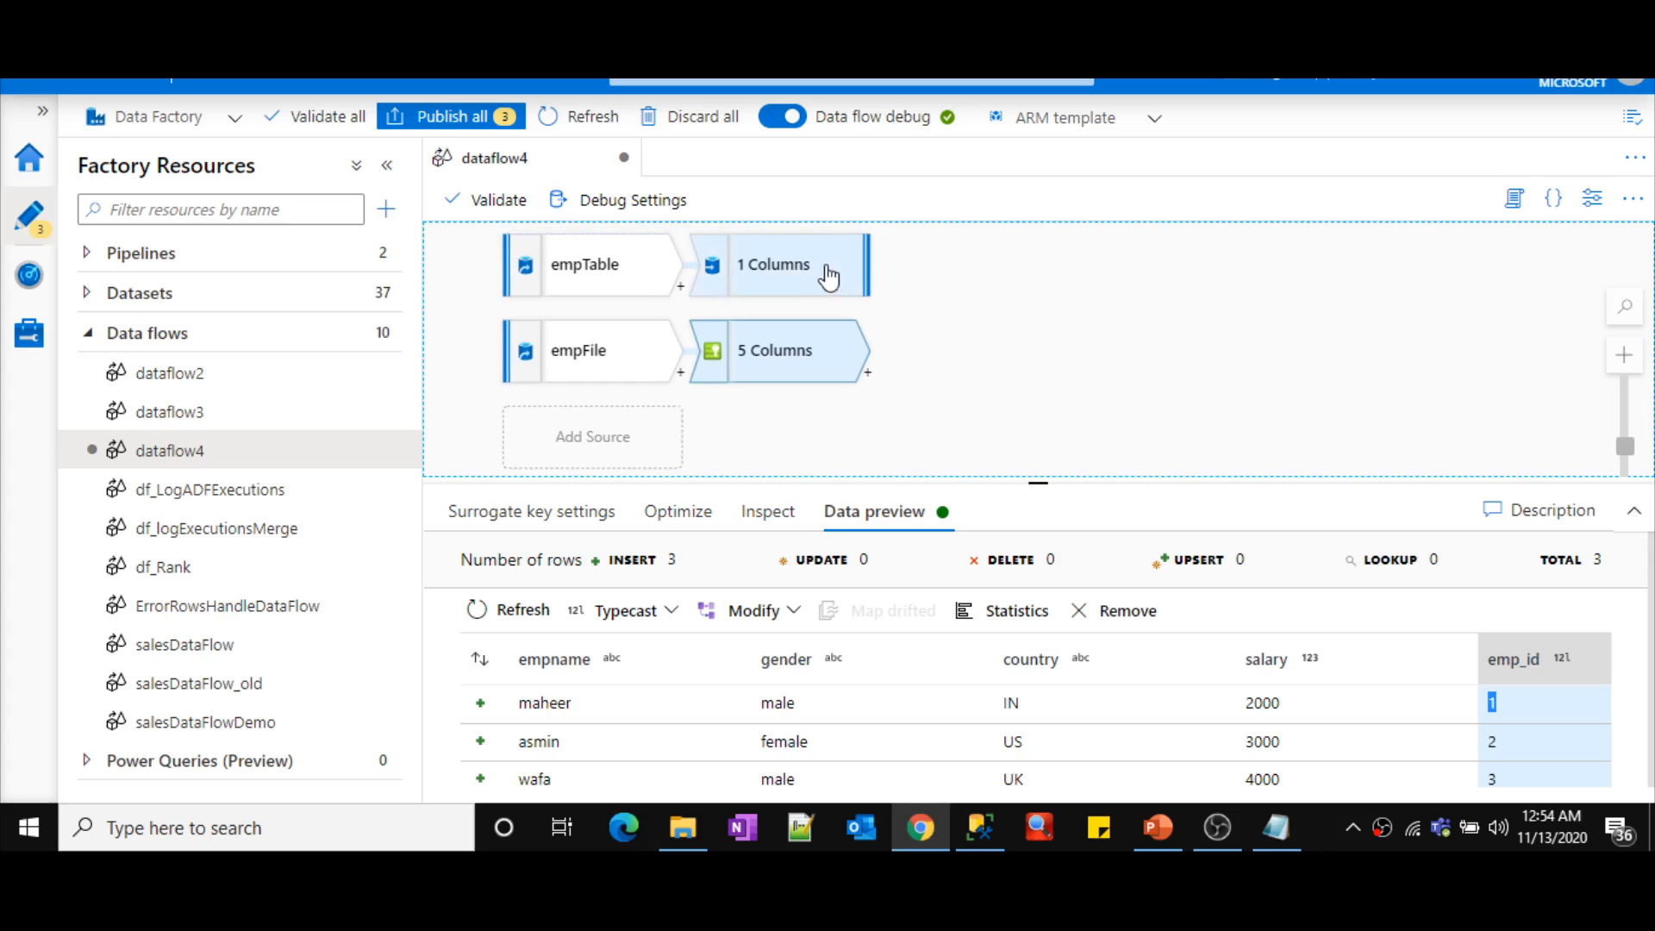
pyautogui.click(824, 272)
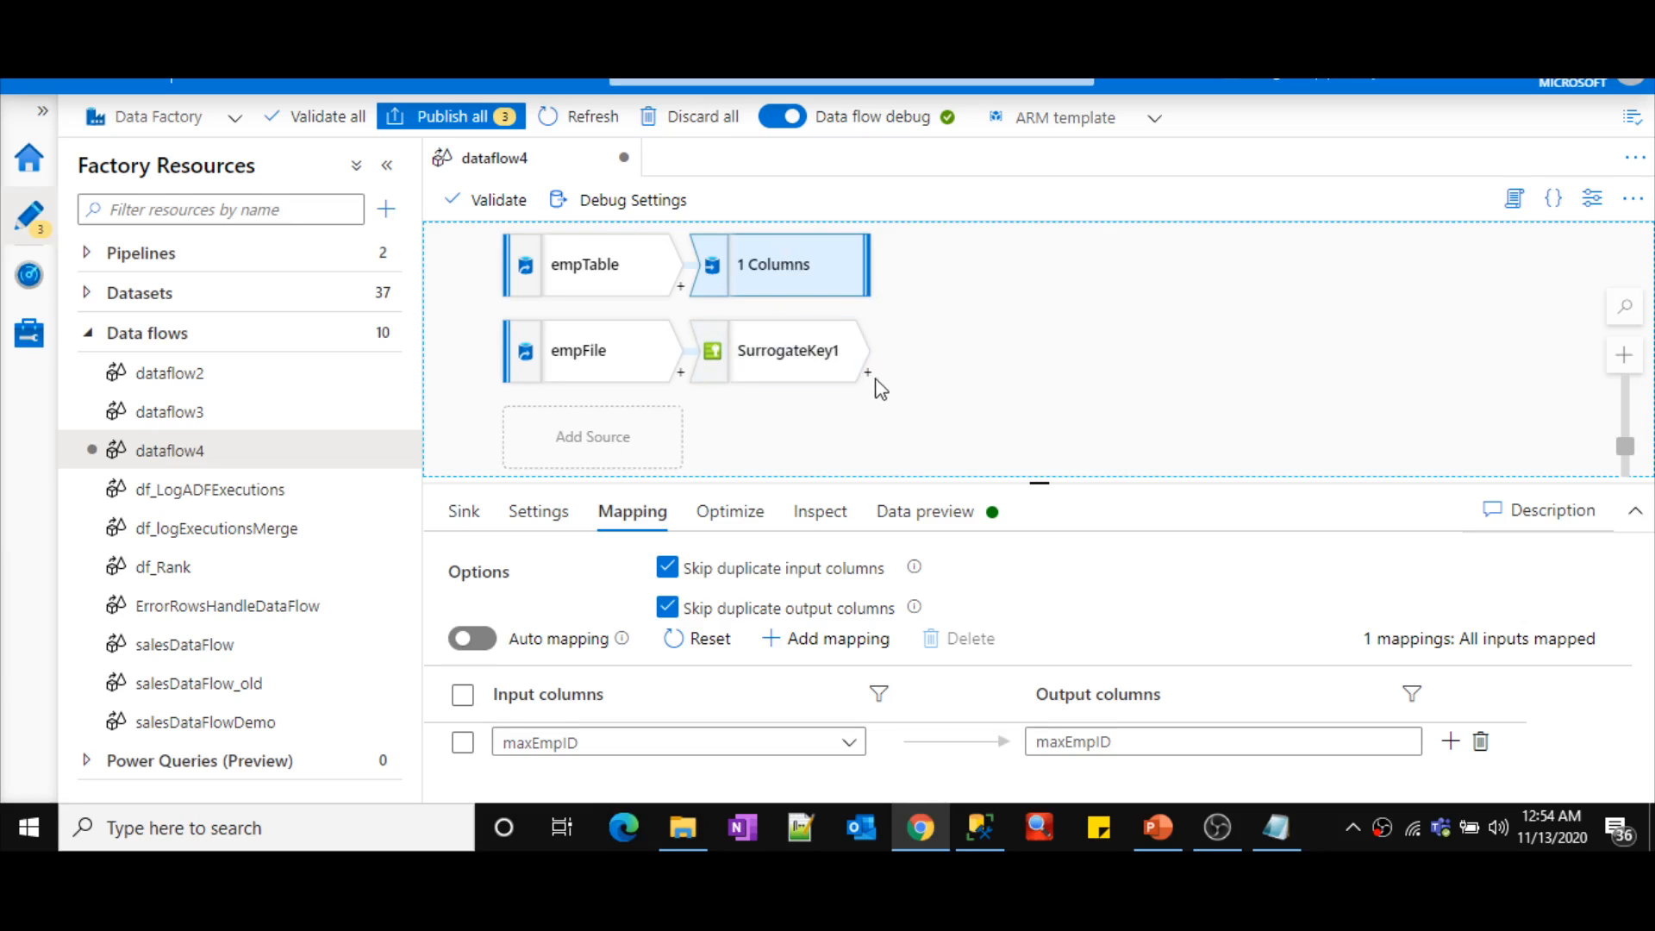
pyautogui.moveTo(1038, 397); pyautogui.dragTo(1045, 399)
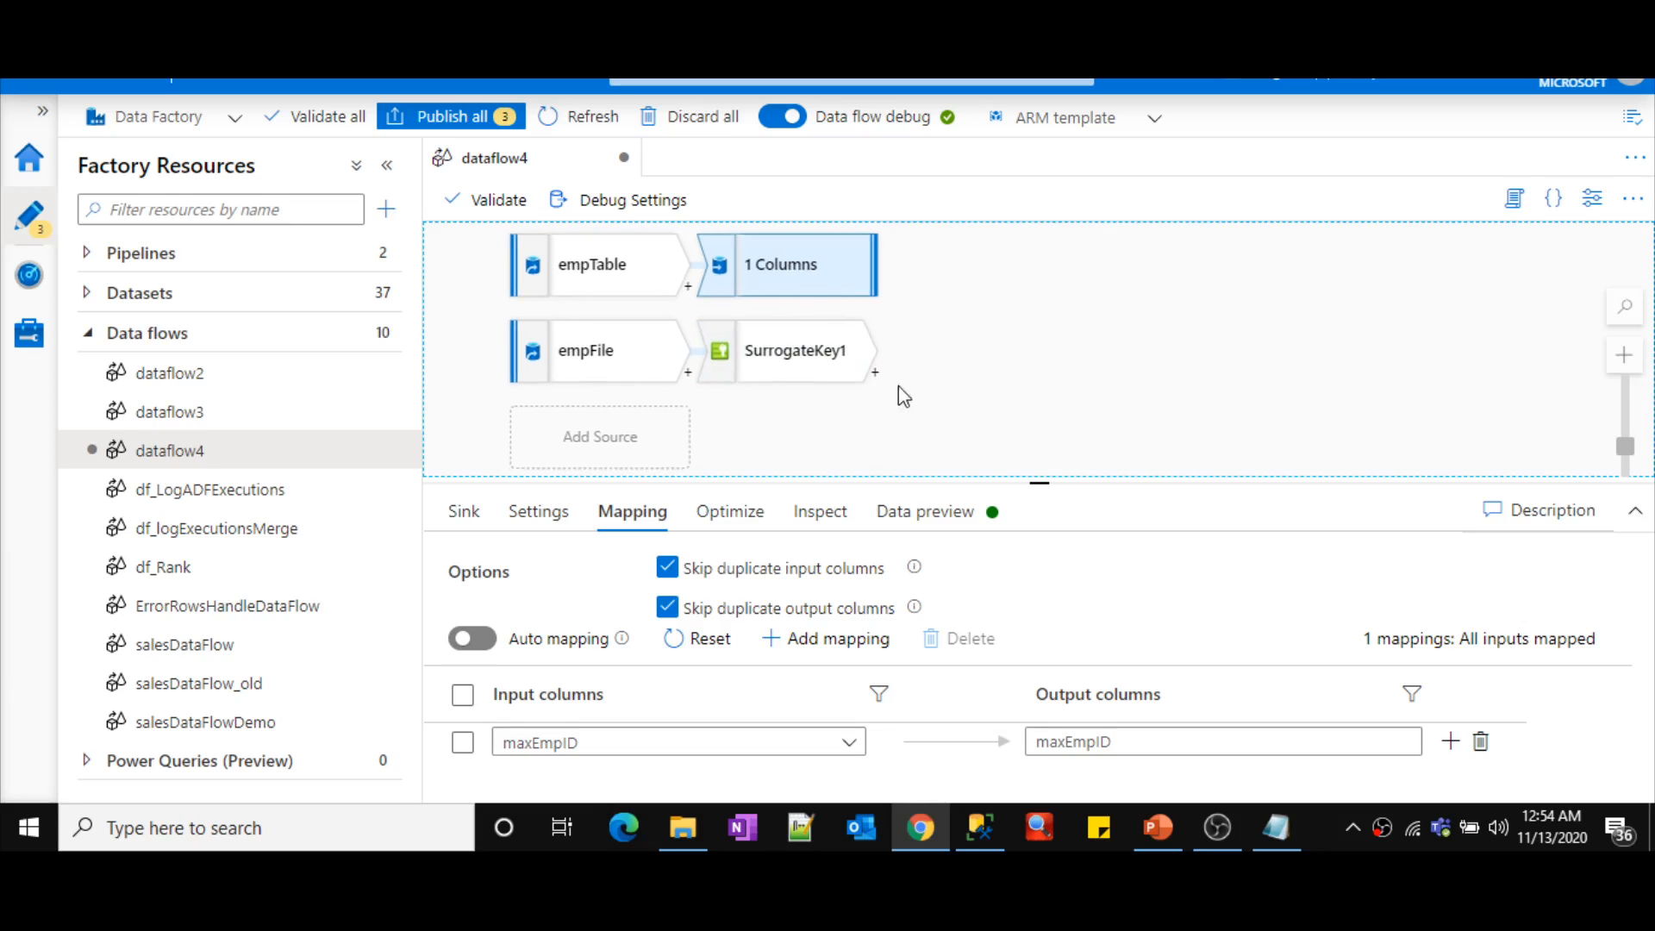
pyautogui.click(875, 375)
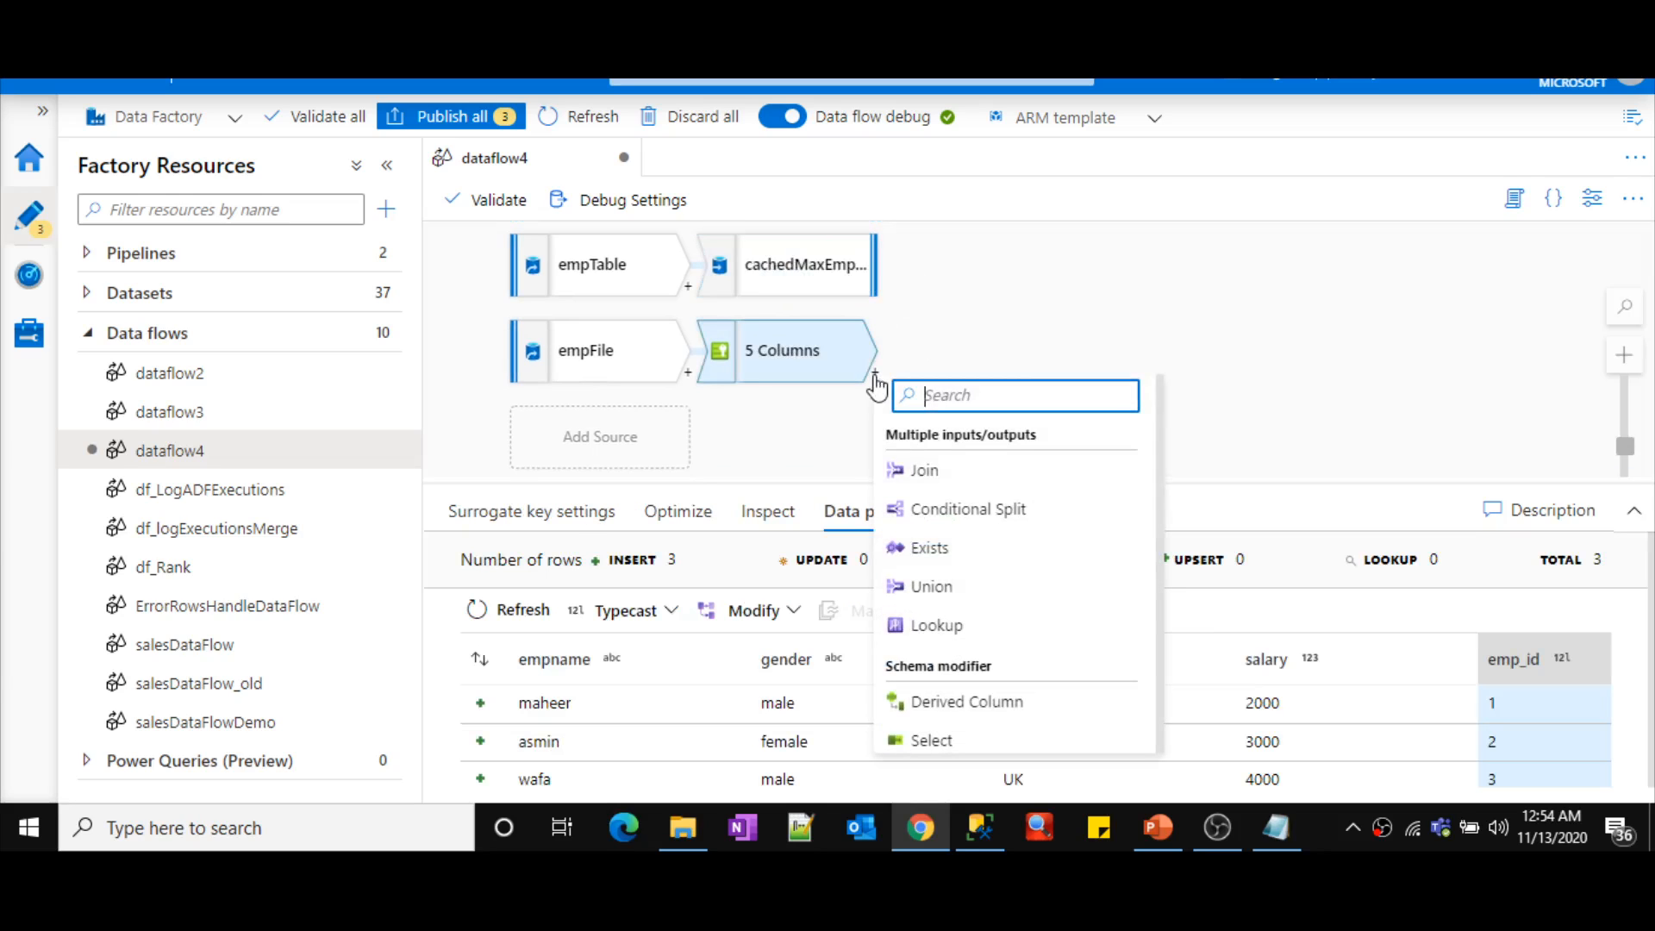
pyautogui.click(1022, 704)
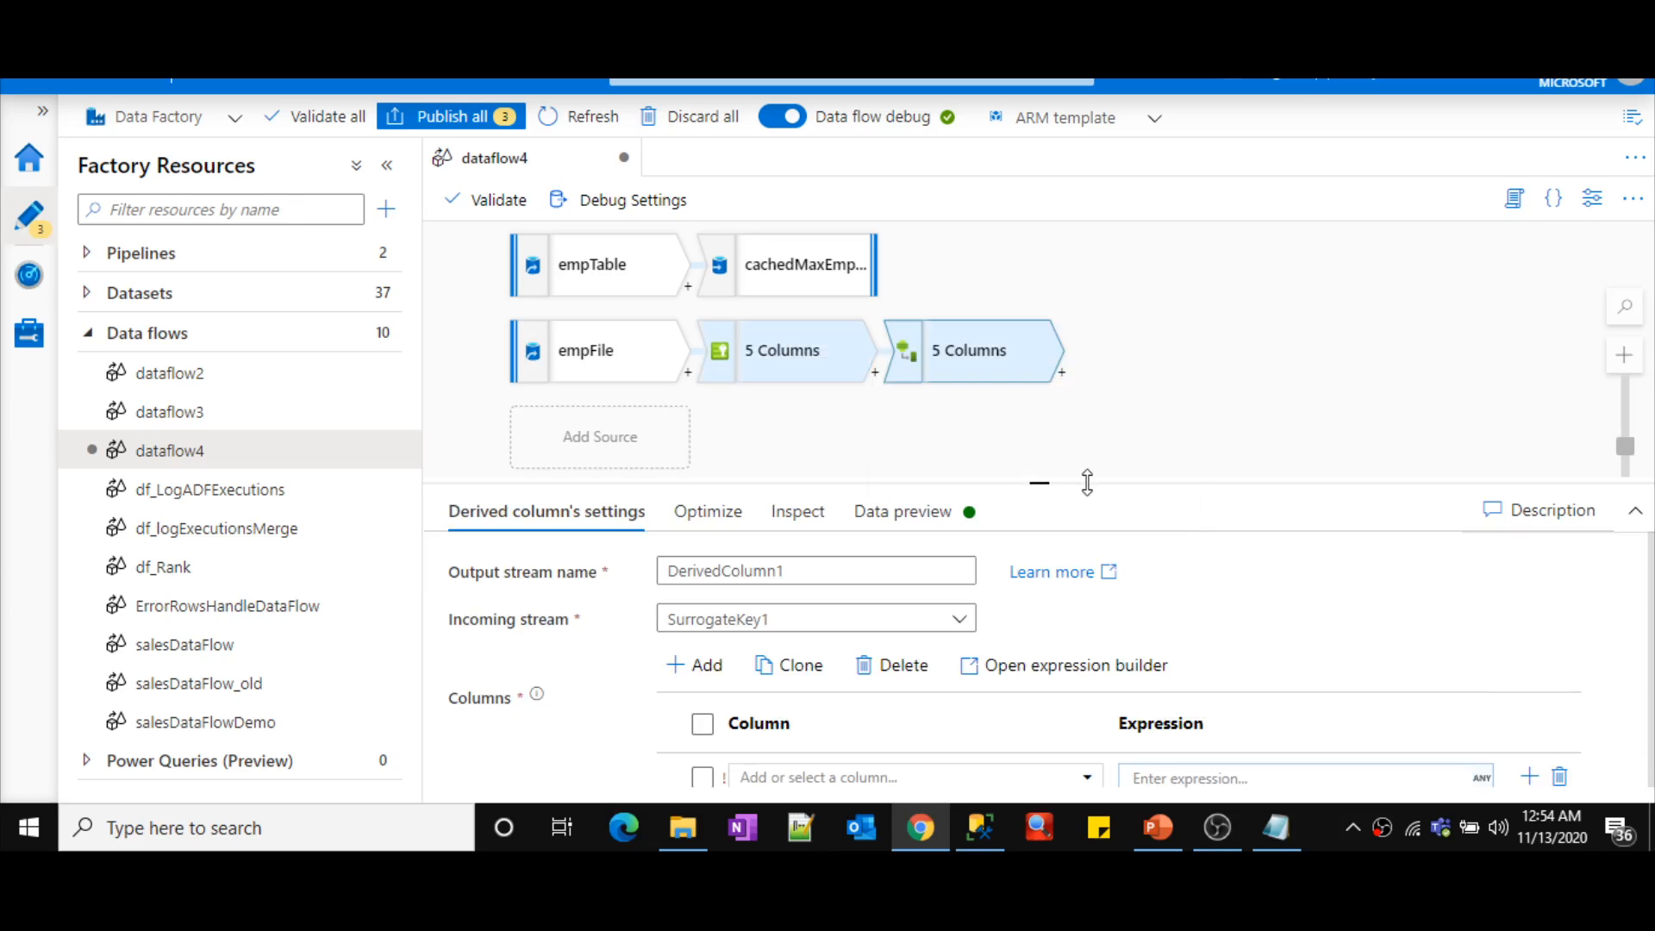
# - Choose emp_id as the column to derive in the Derived Column settings
pyautogui.moveTo(1094, 480); pyautogui.dragTo(1093, 295)
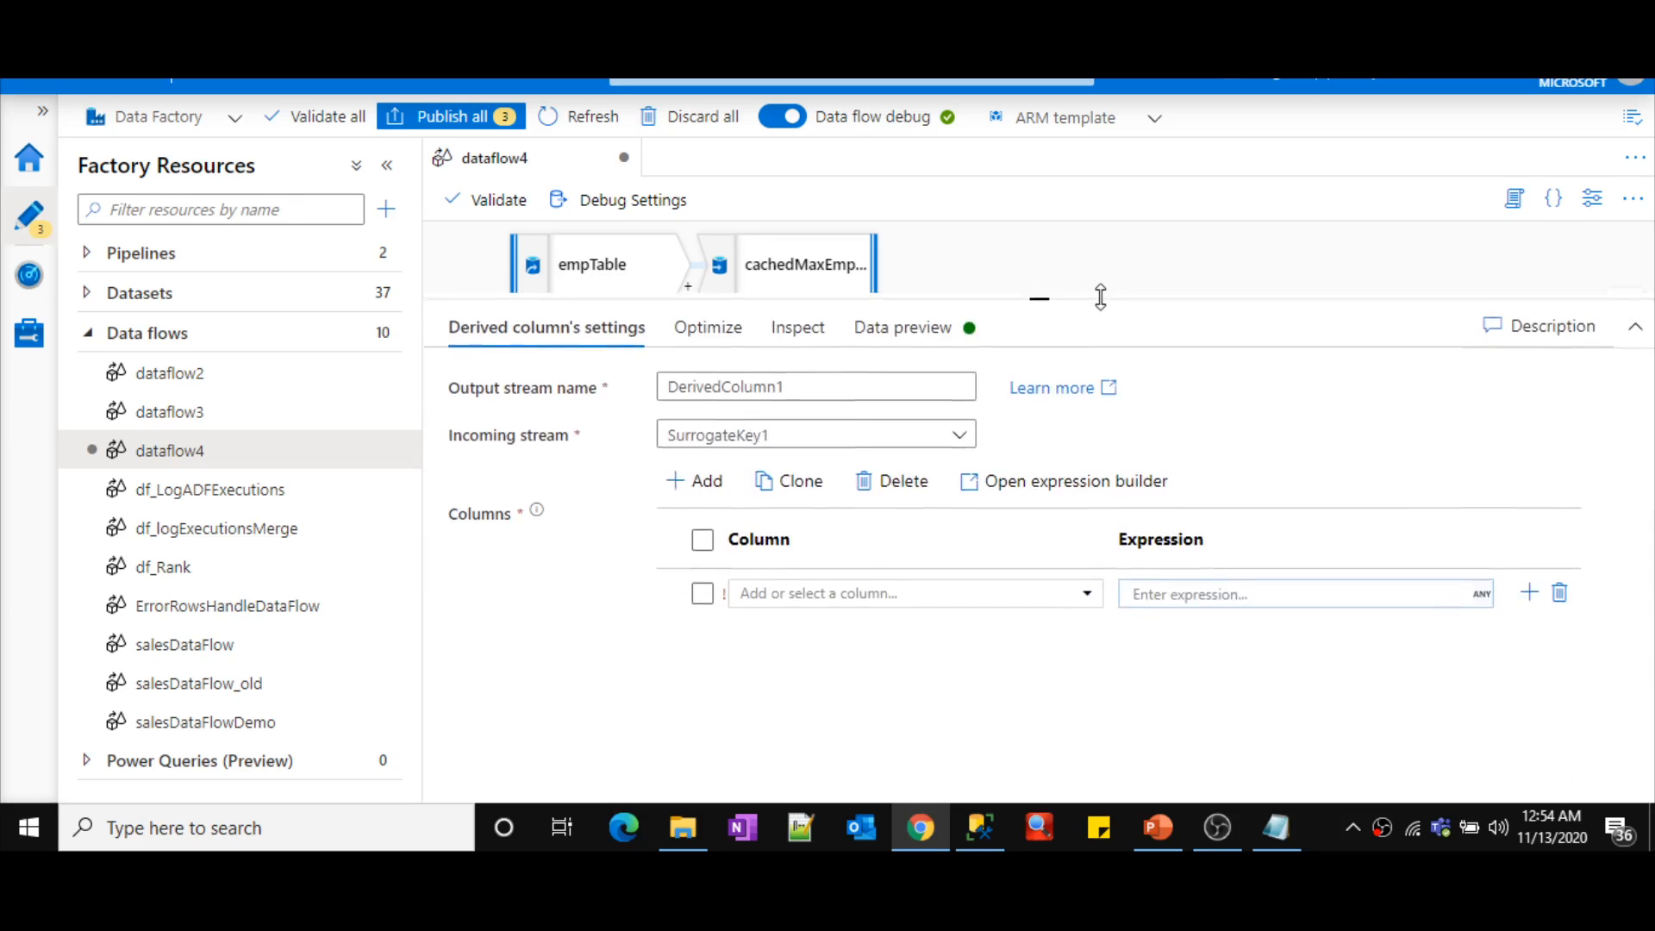
pyautogui.click(1087, 593)
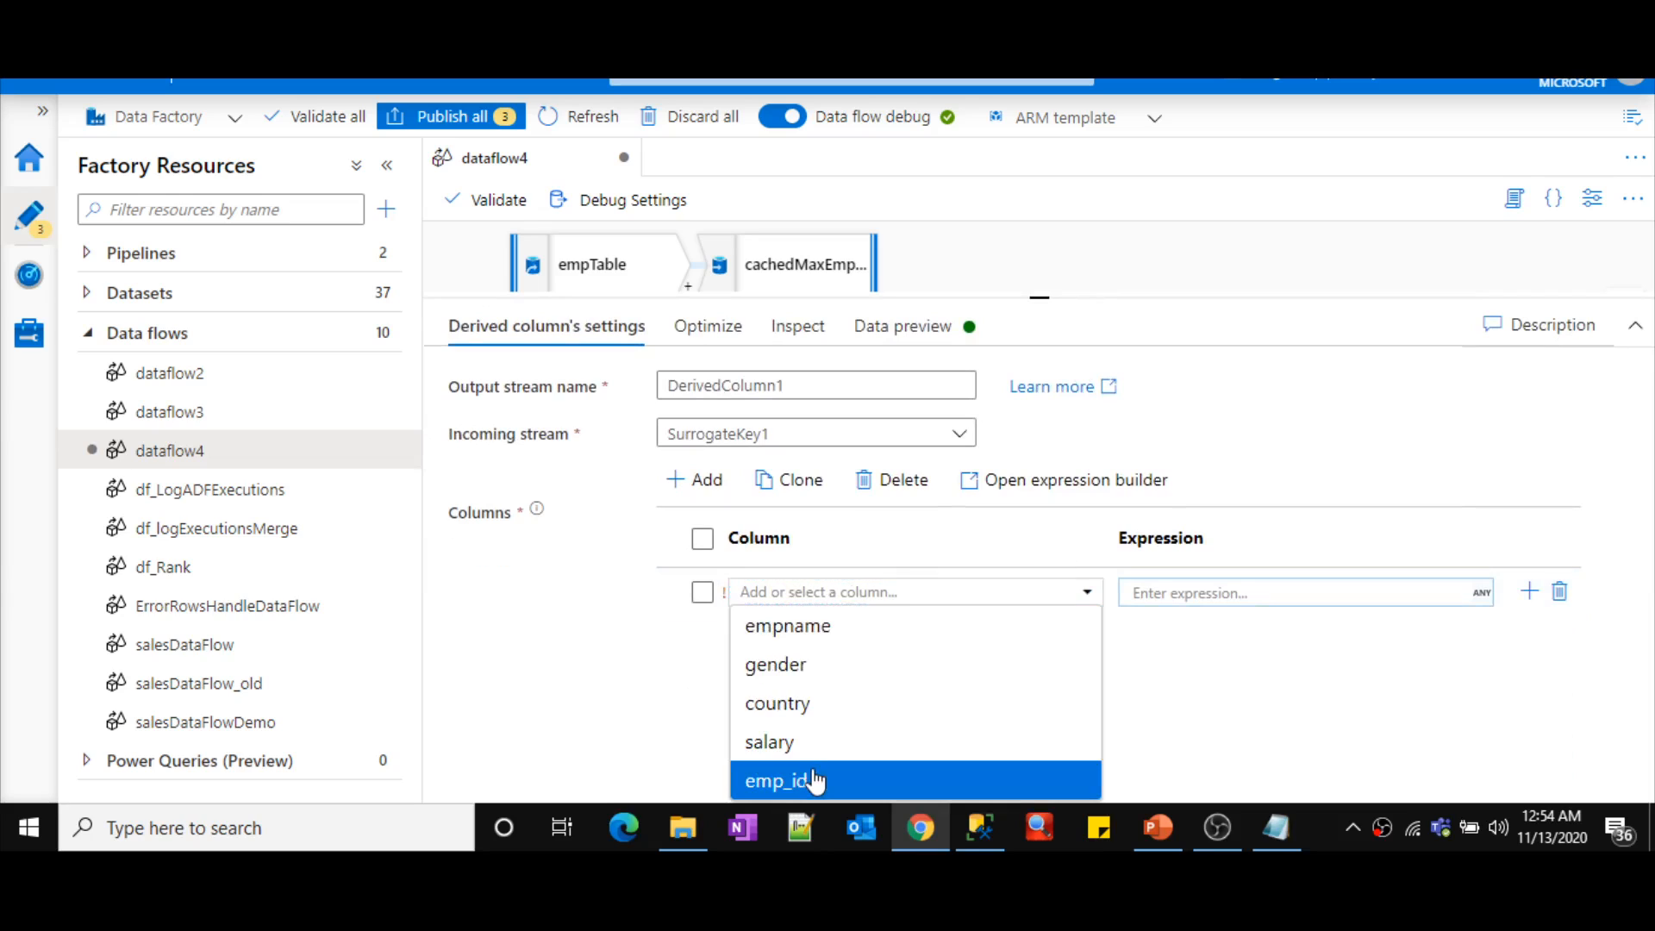
pyautogui.click(817, 781)
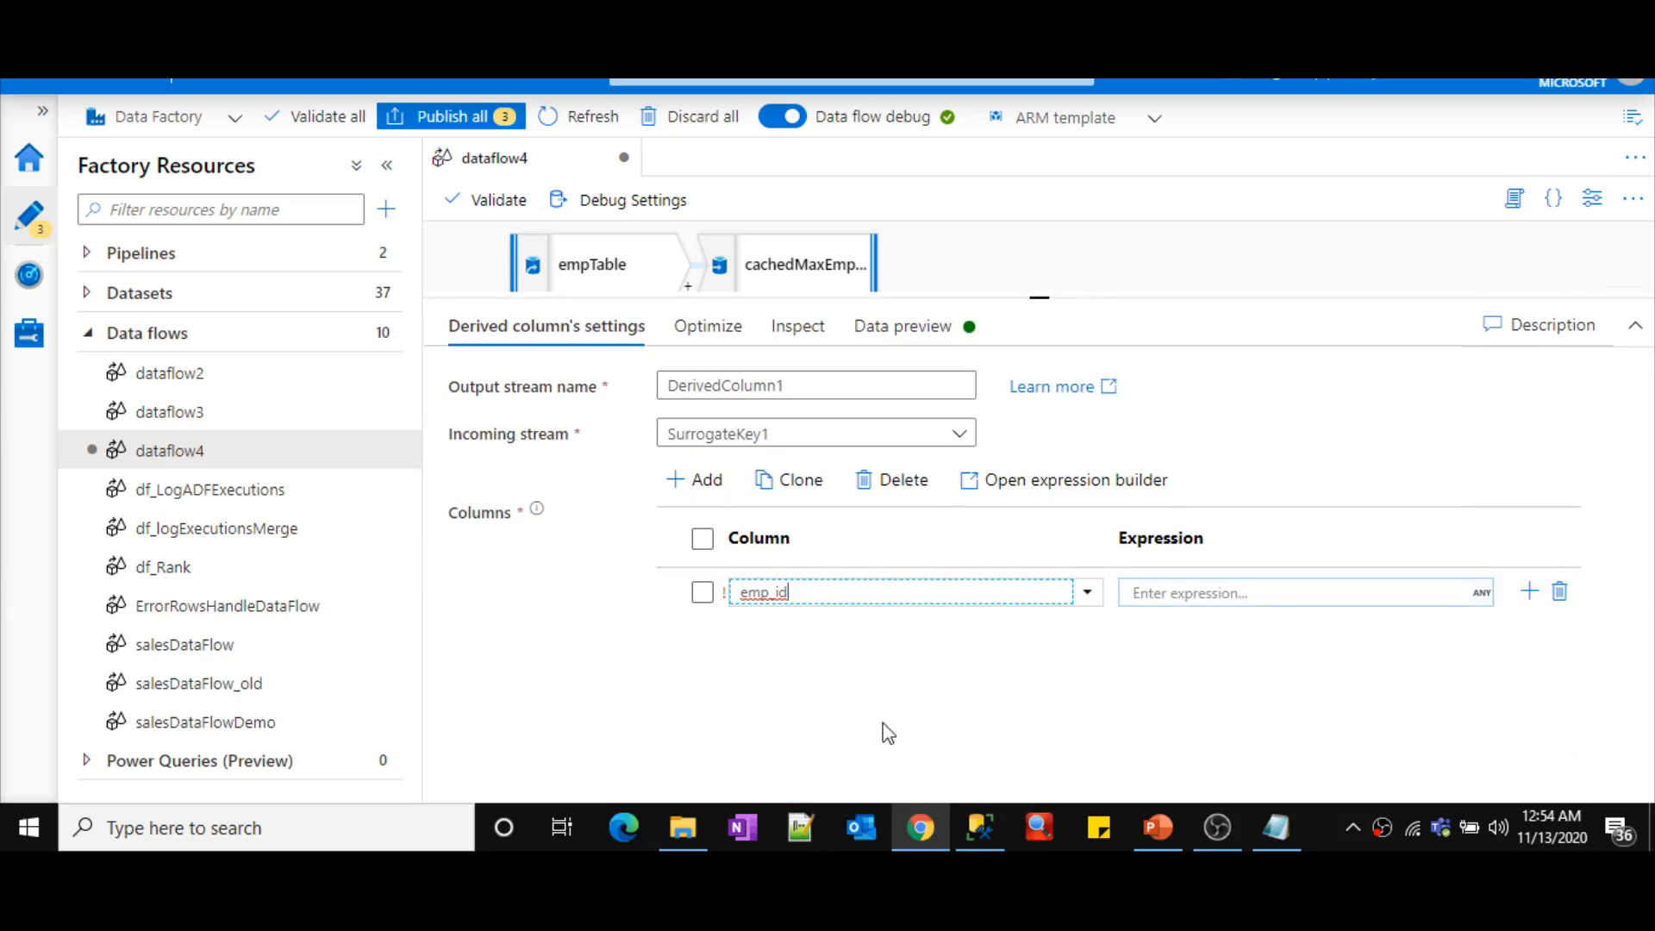
# - Open the expression builder for emp_id, examine the available cached lookups, and close it without saving
pyautogui.click(1196, 596)
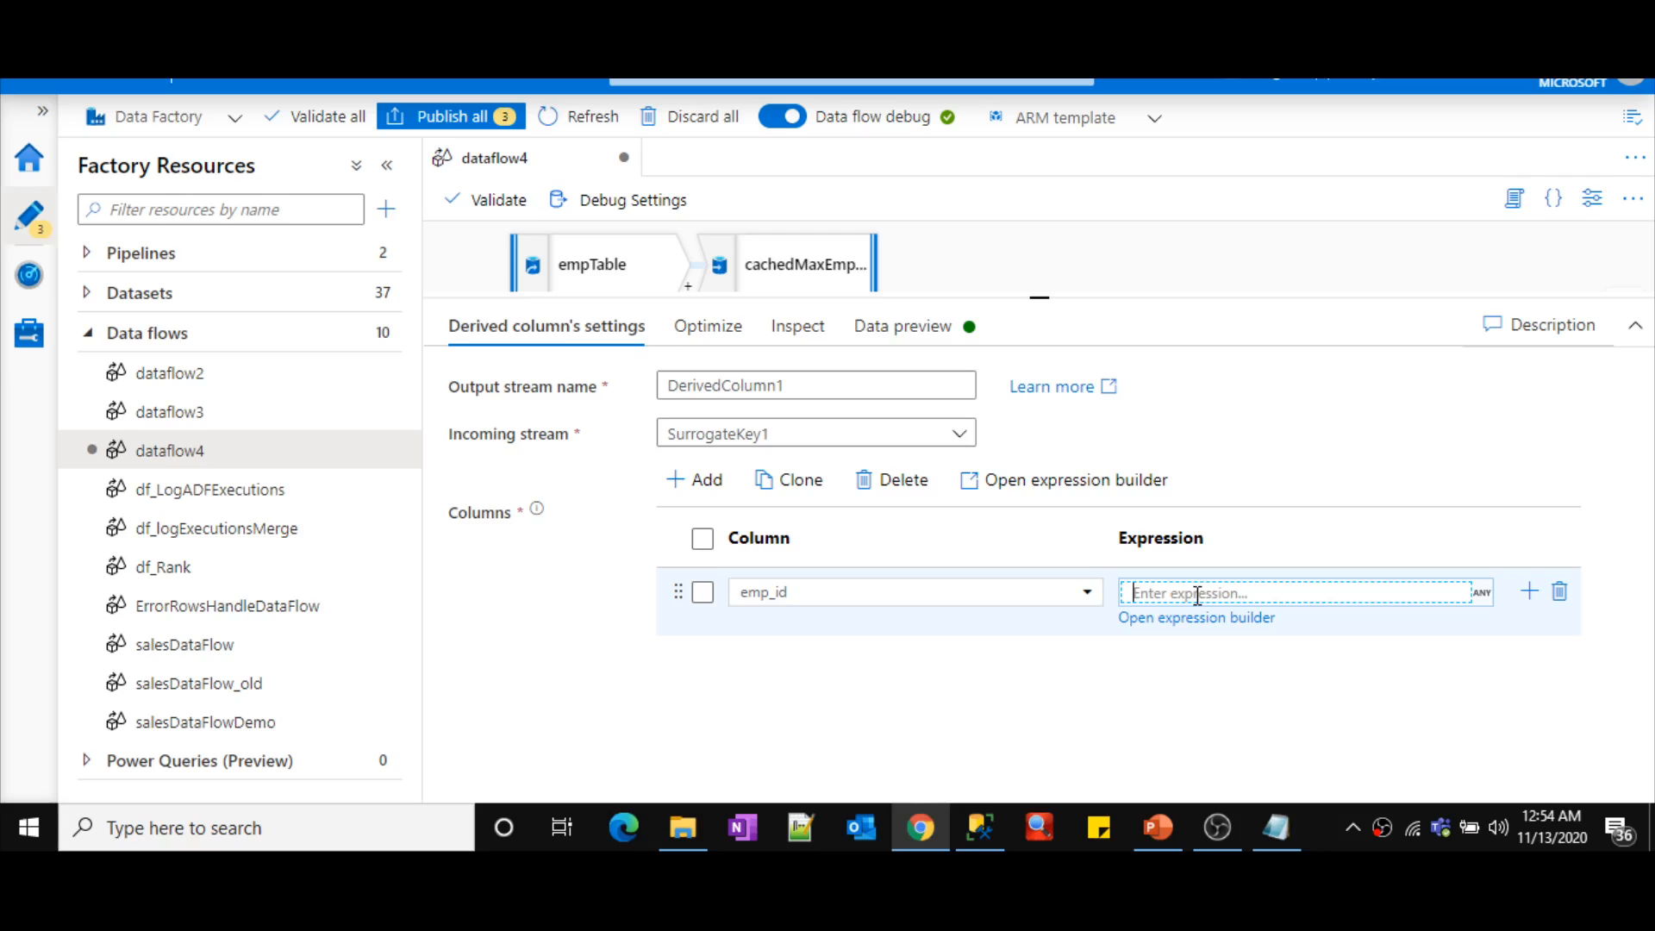
pyautogui.click(1033, 492)
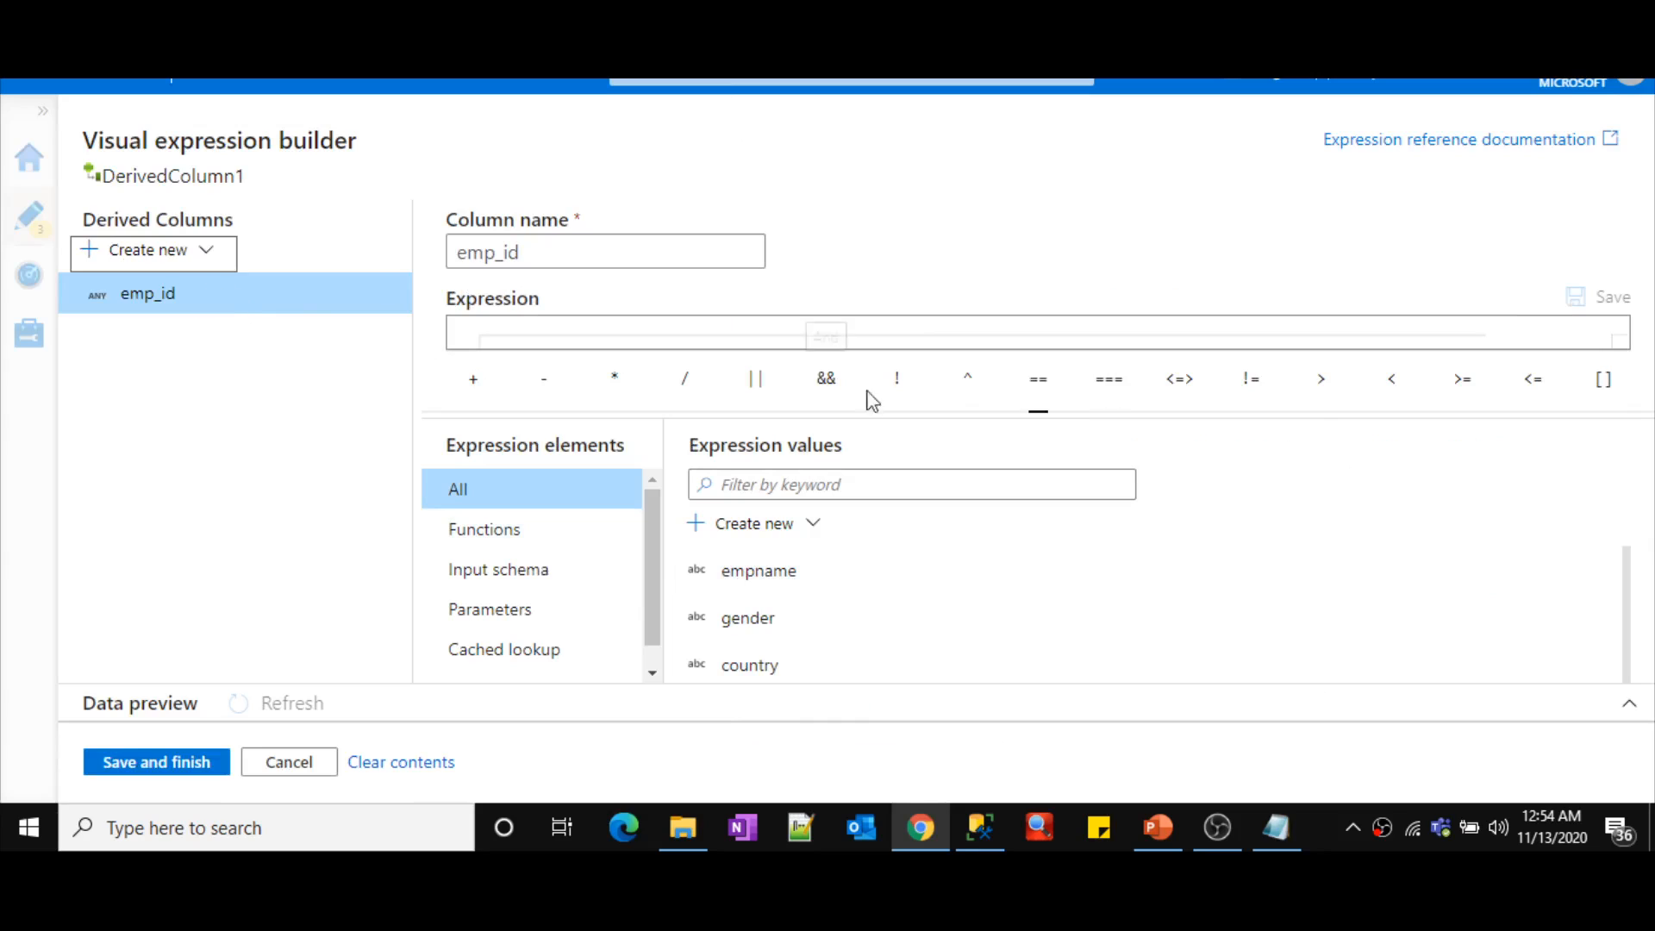
pyautogui.click(1011, 417)
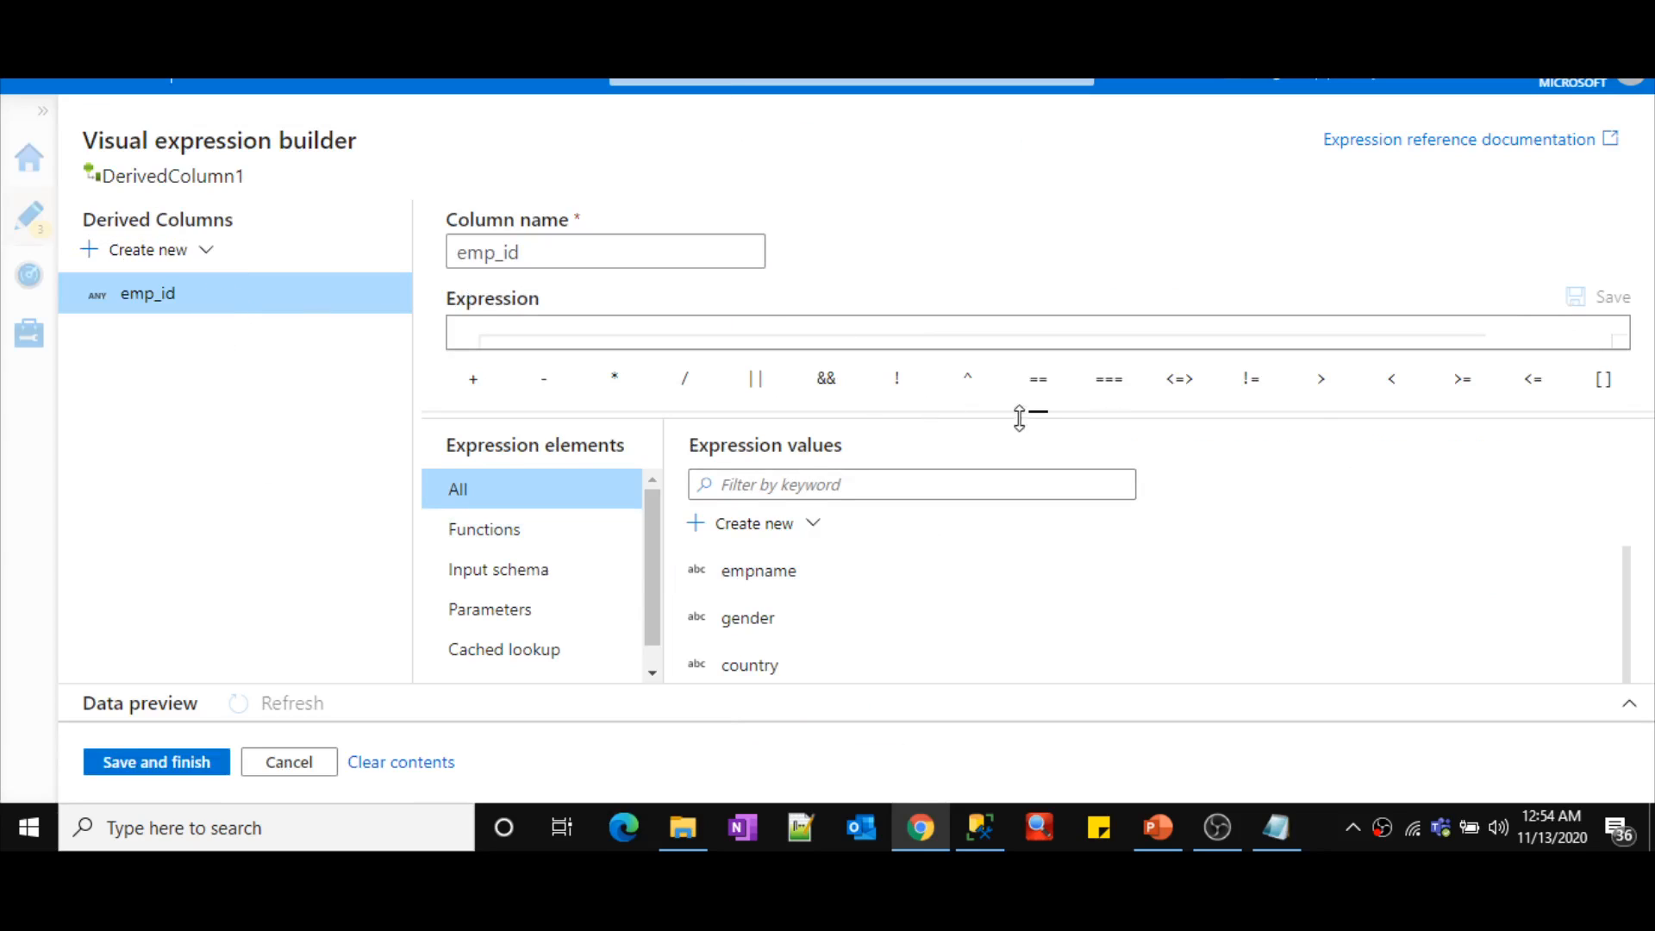
pyautogui.moveTo(1020, 418); pyautogui.dragTo(1016, 457)
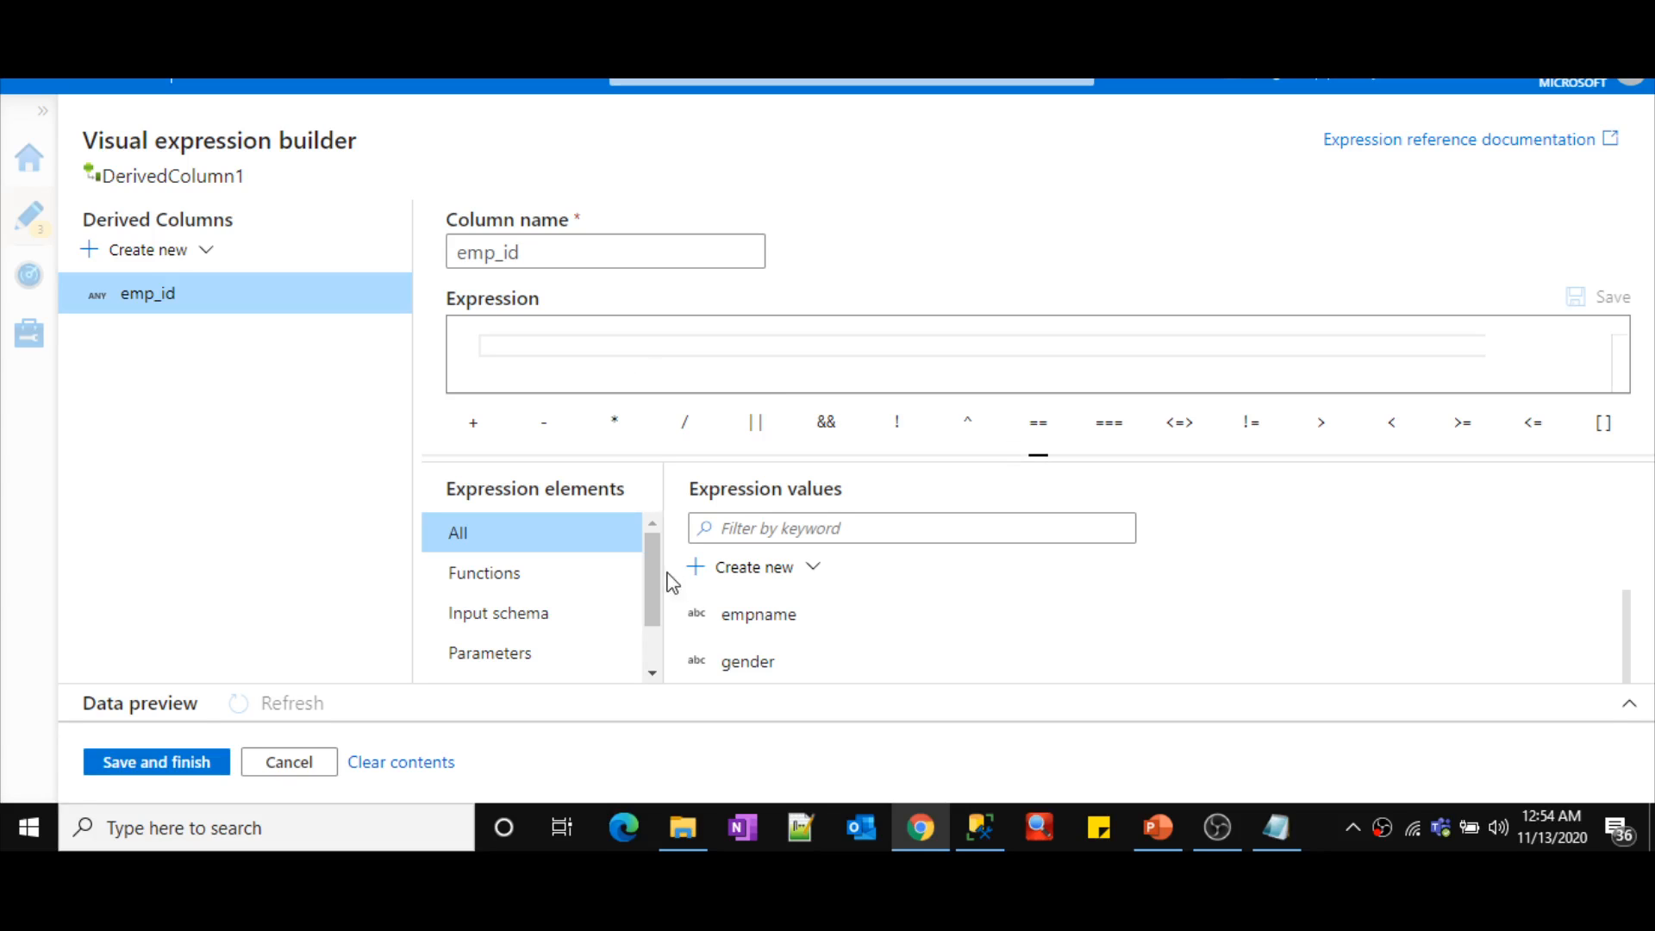
pyautogui.moveTo(656, 573); pyautogui.dragTo(663, 630)
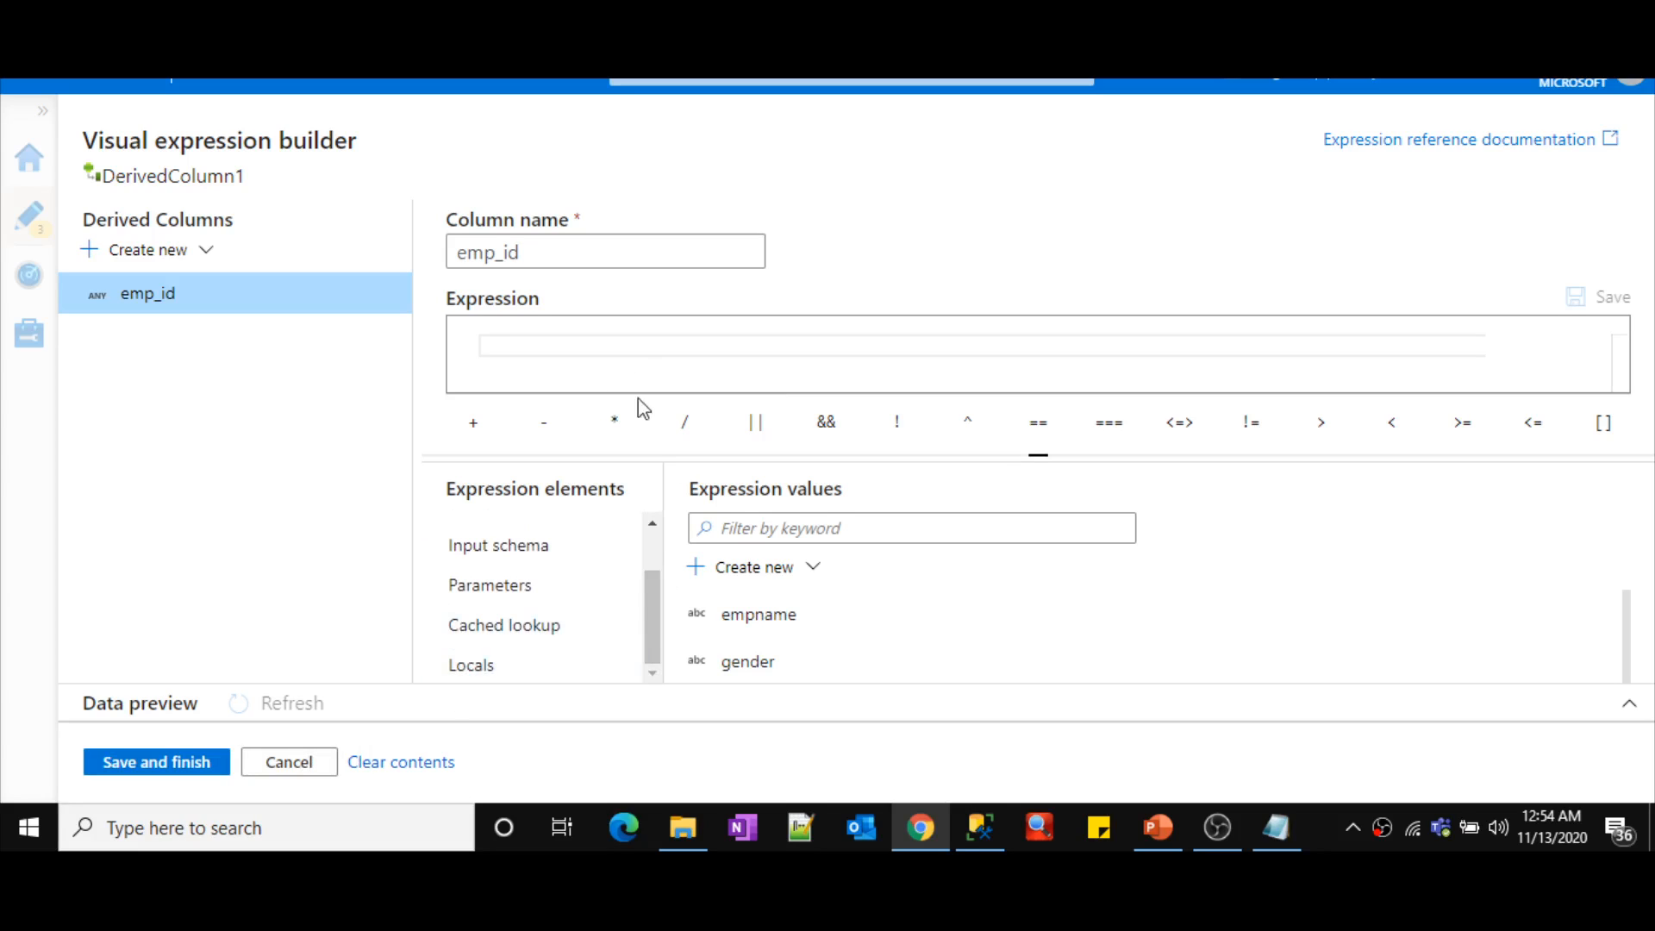
pyautogui.click(507, 632)
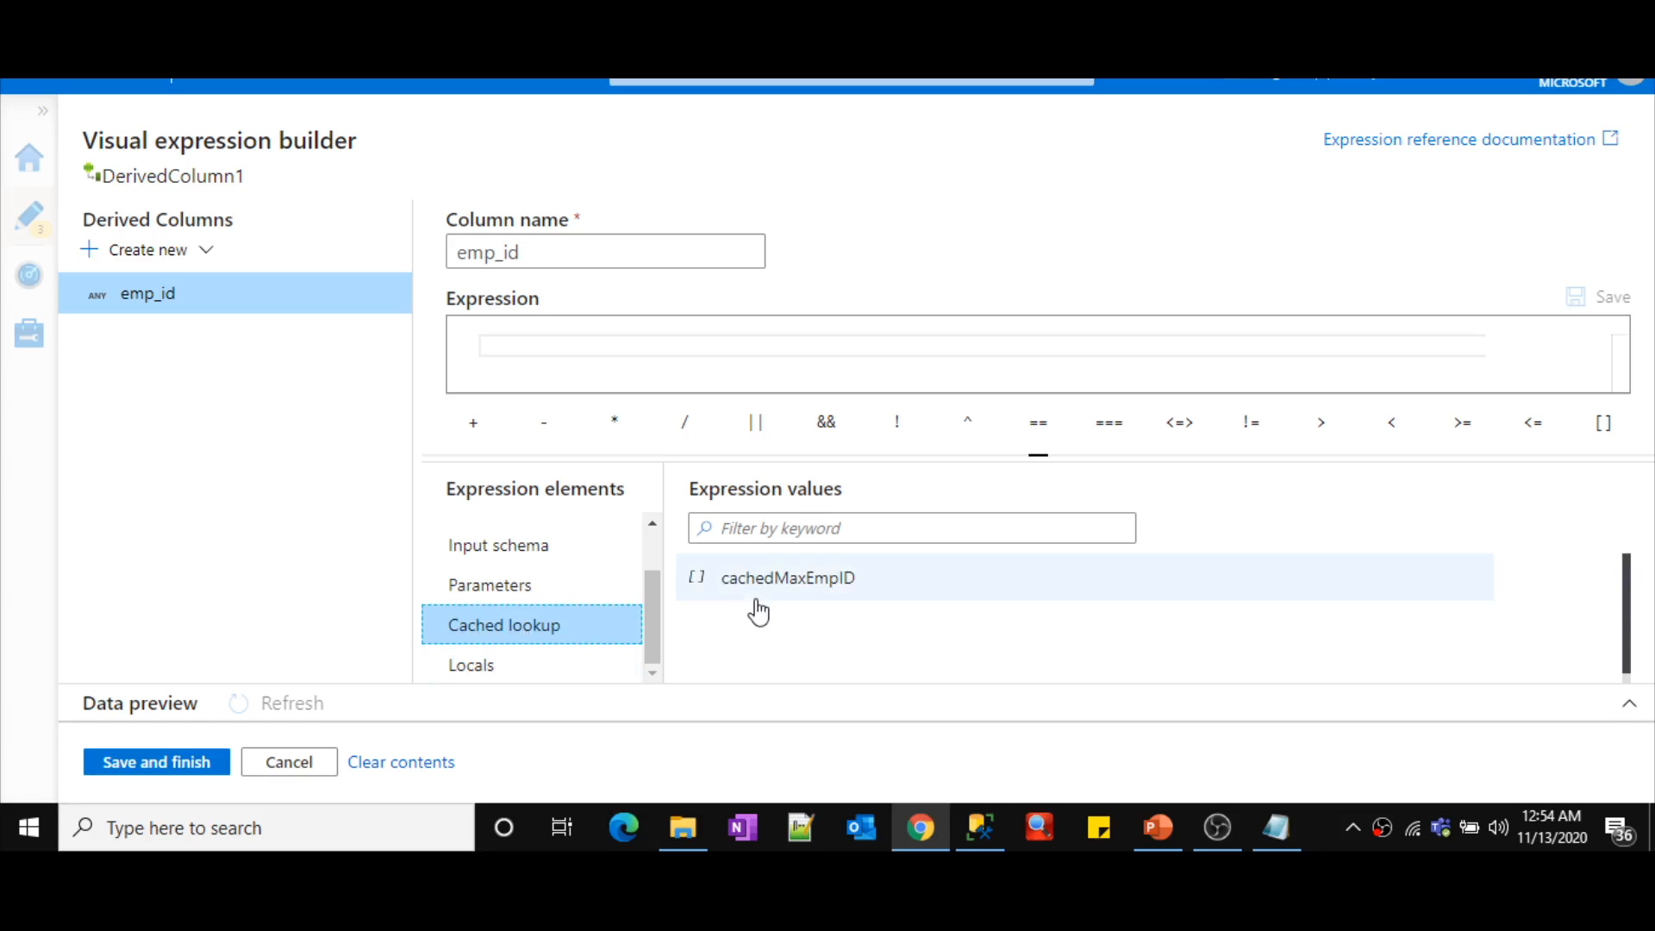
pyautogui.click(283, 776)
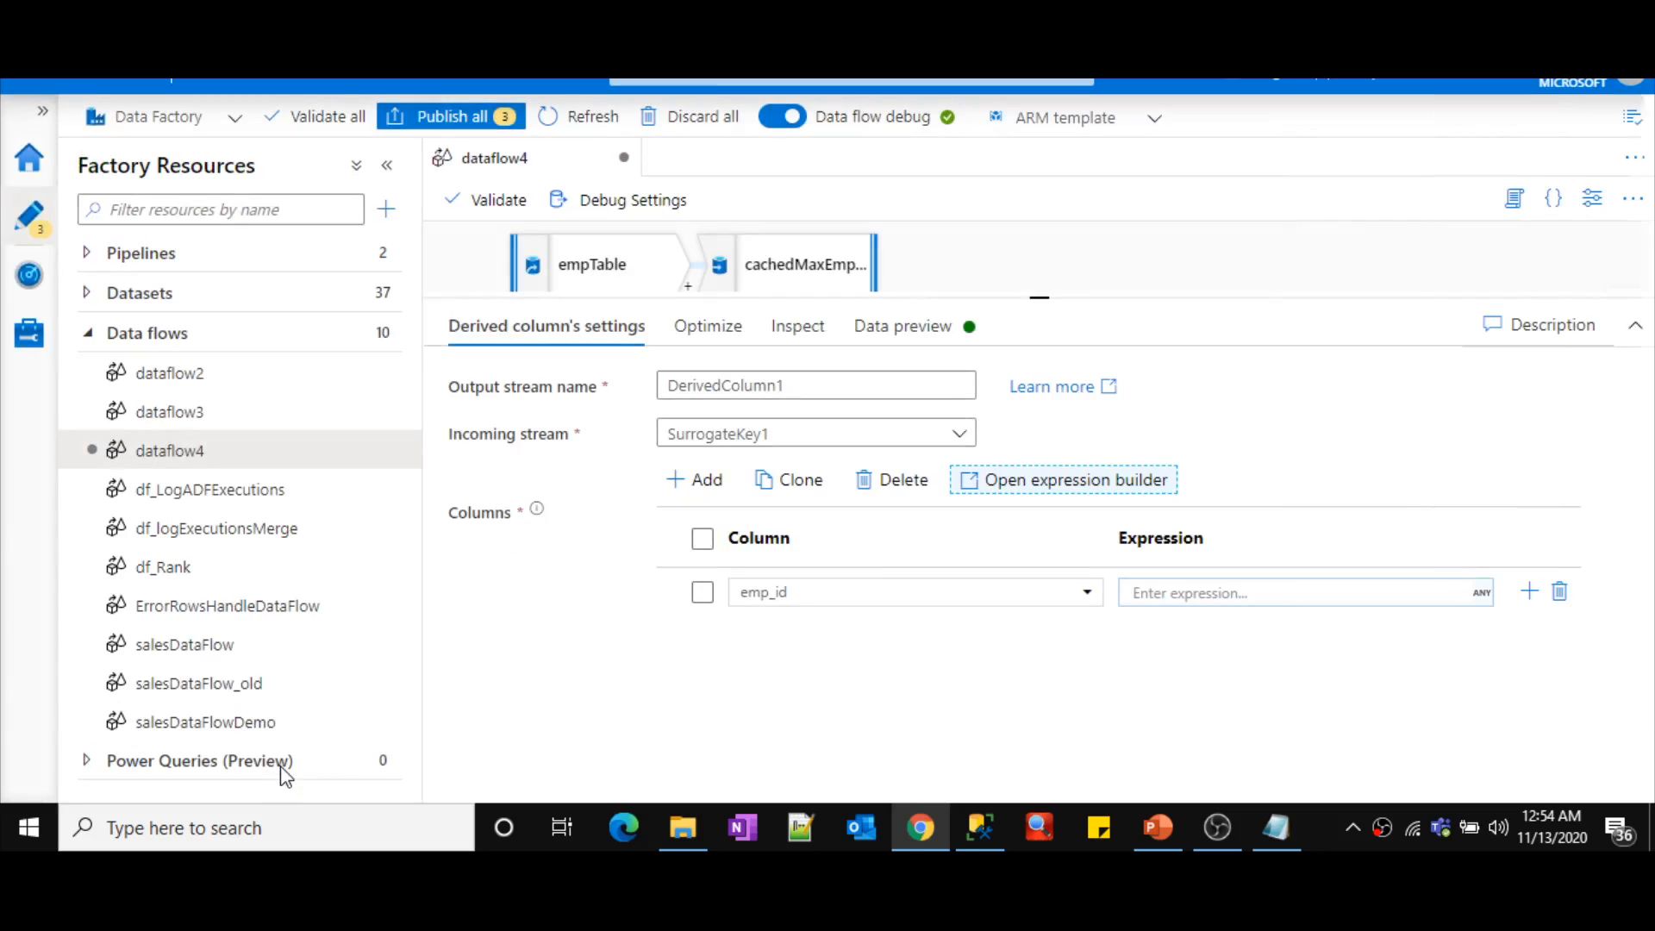
# - Check the output stream name of the cache sink fed by empTable
pyautogui.moveTo(1035, 304); pyautogui.dragTo(1022, 424)
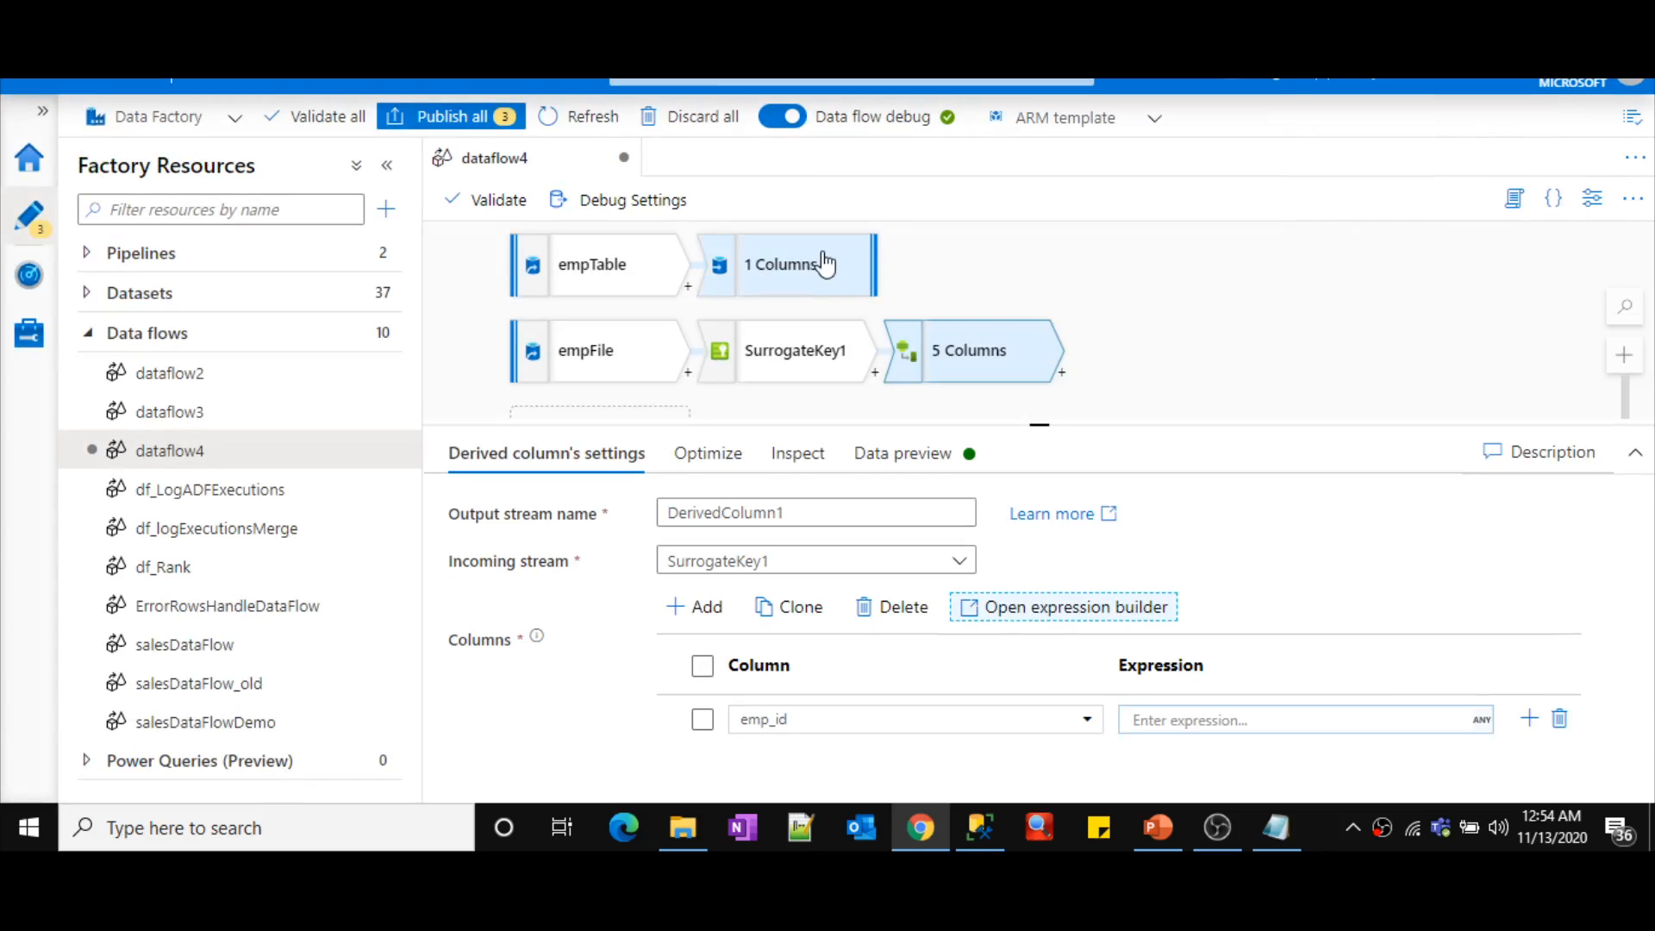
pyautogui.click(1624, 357)
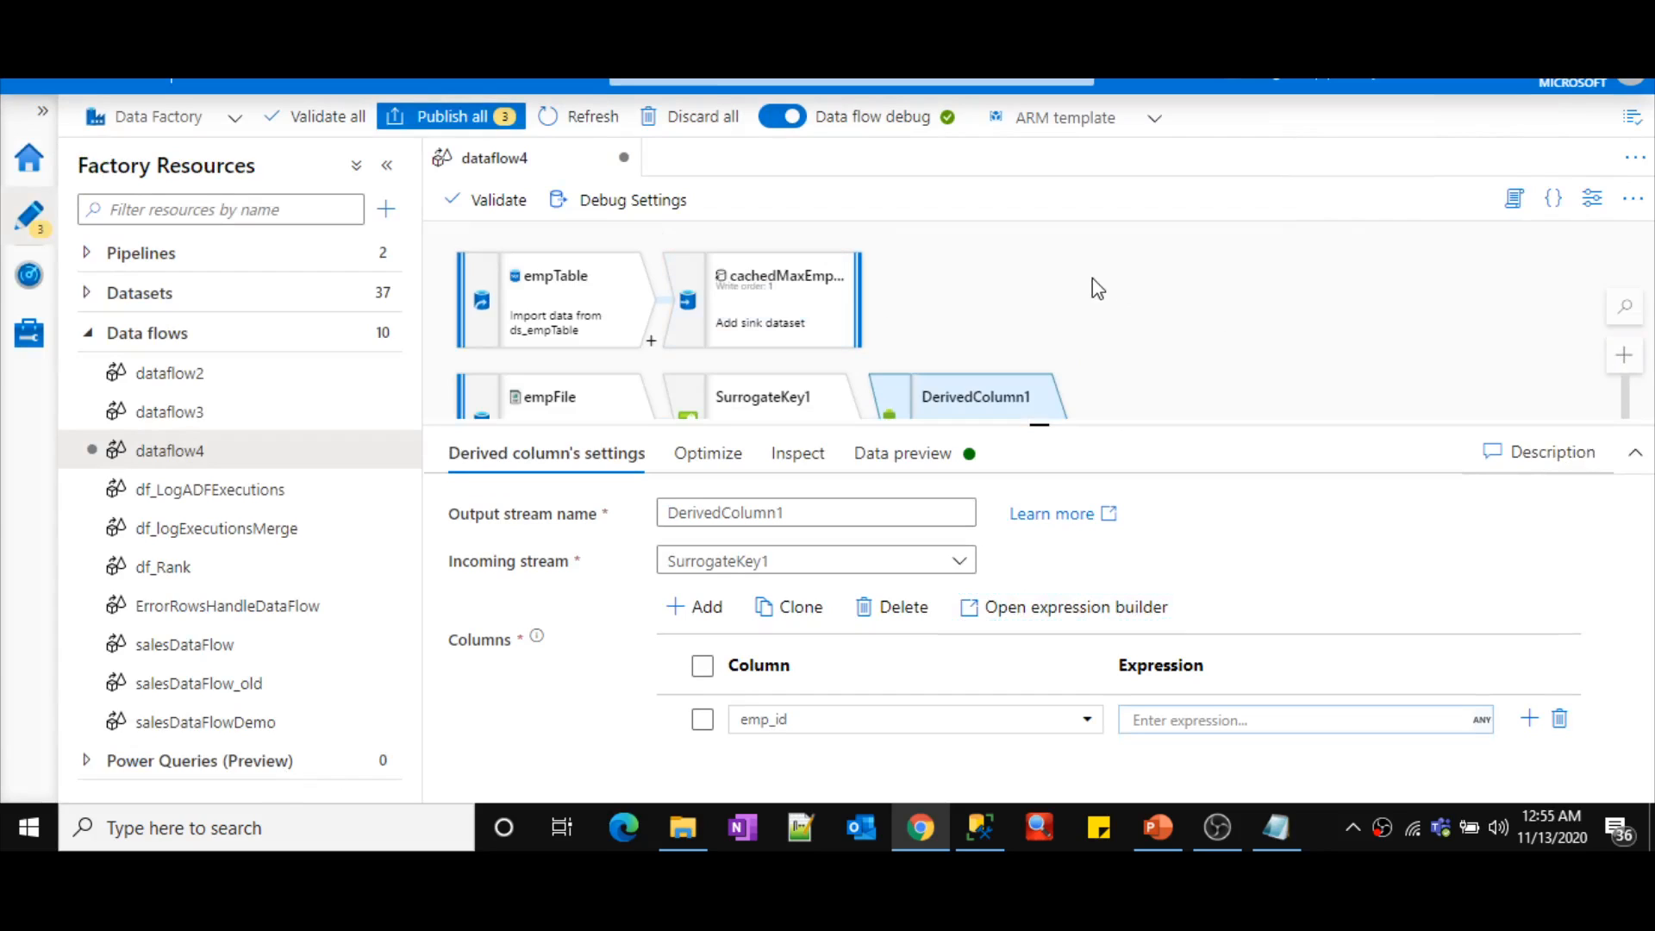
pyautogui.click(775, 343)
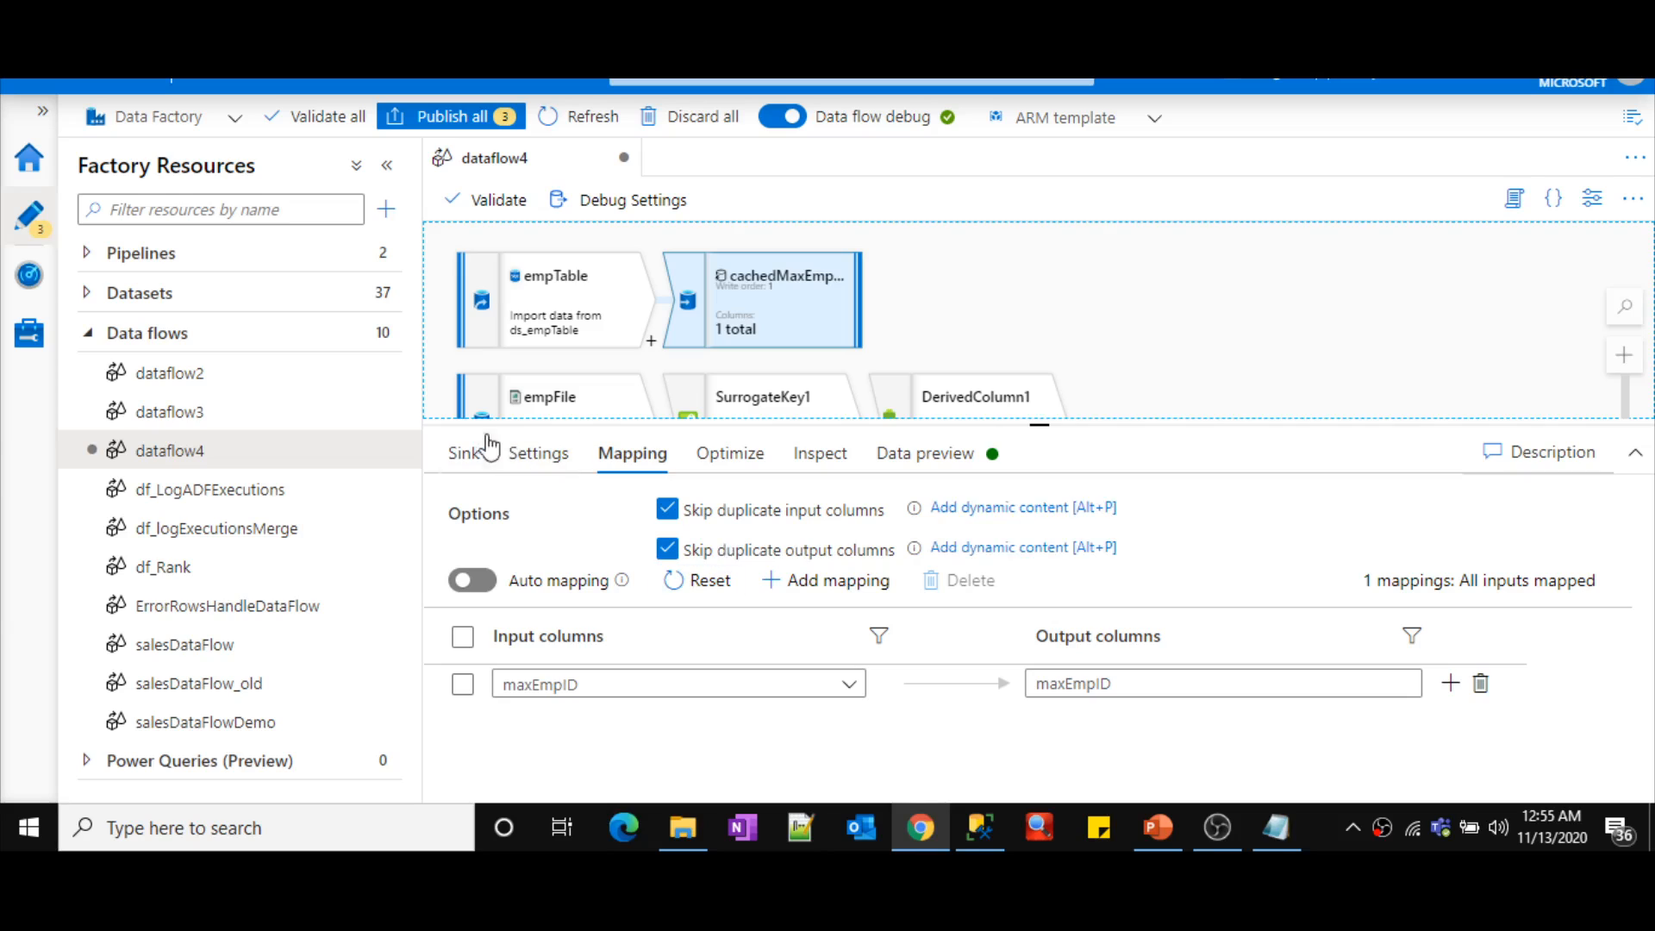
pyautogui.click(464, 454)
pyautogui.moveTo(823, 512); pyautogui.dragTo(642, 519)
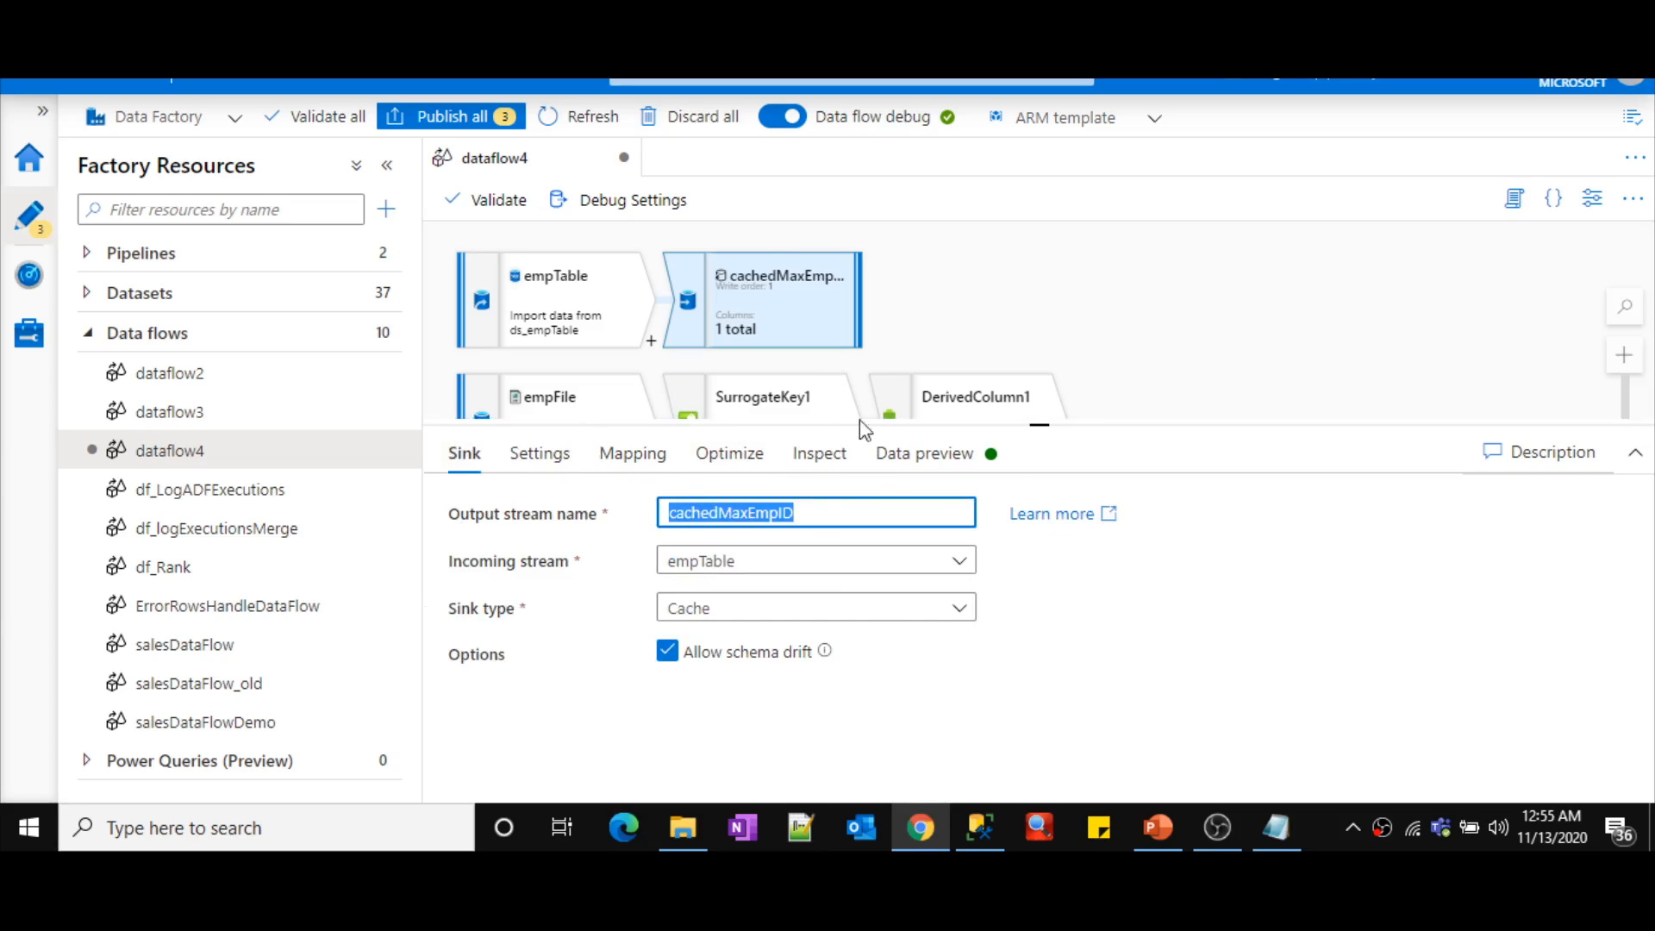
pyautogui.moveTo(1167, 316); pyautogui.dragTo(1177, 281)
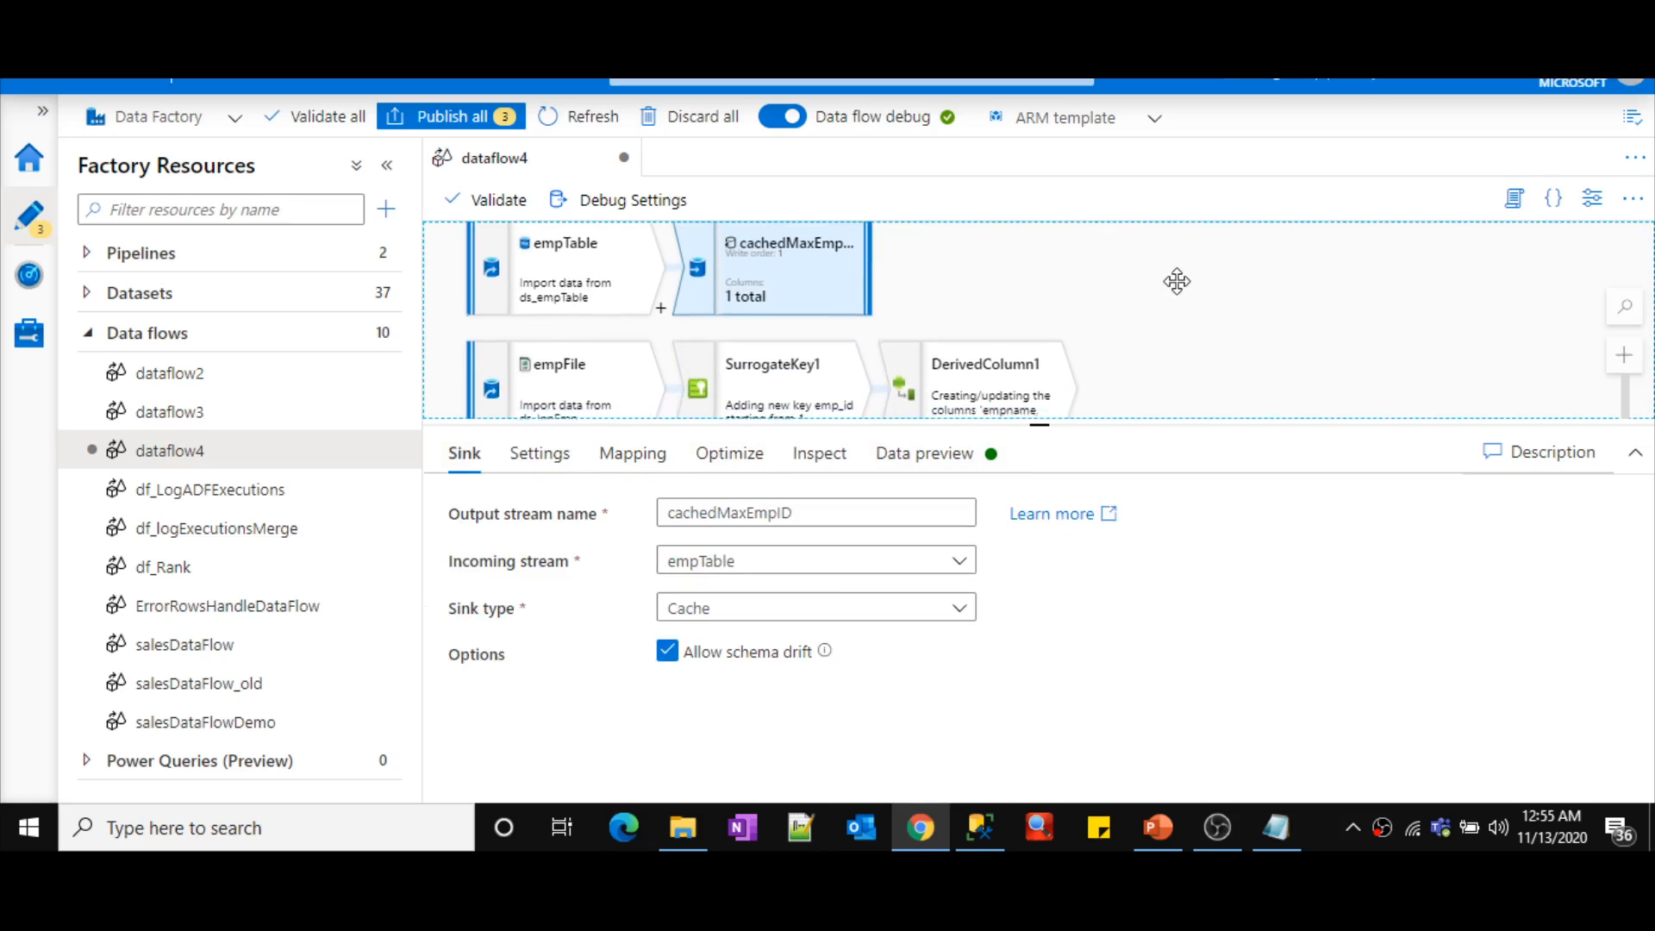
# - Open the expression builder for DerivedColumn1's emp_id and start its expression with the cached lookup's first output row, cachedMaxEmpID#outputs()[1]
pyautogui.click(987, 370)
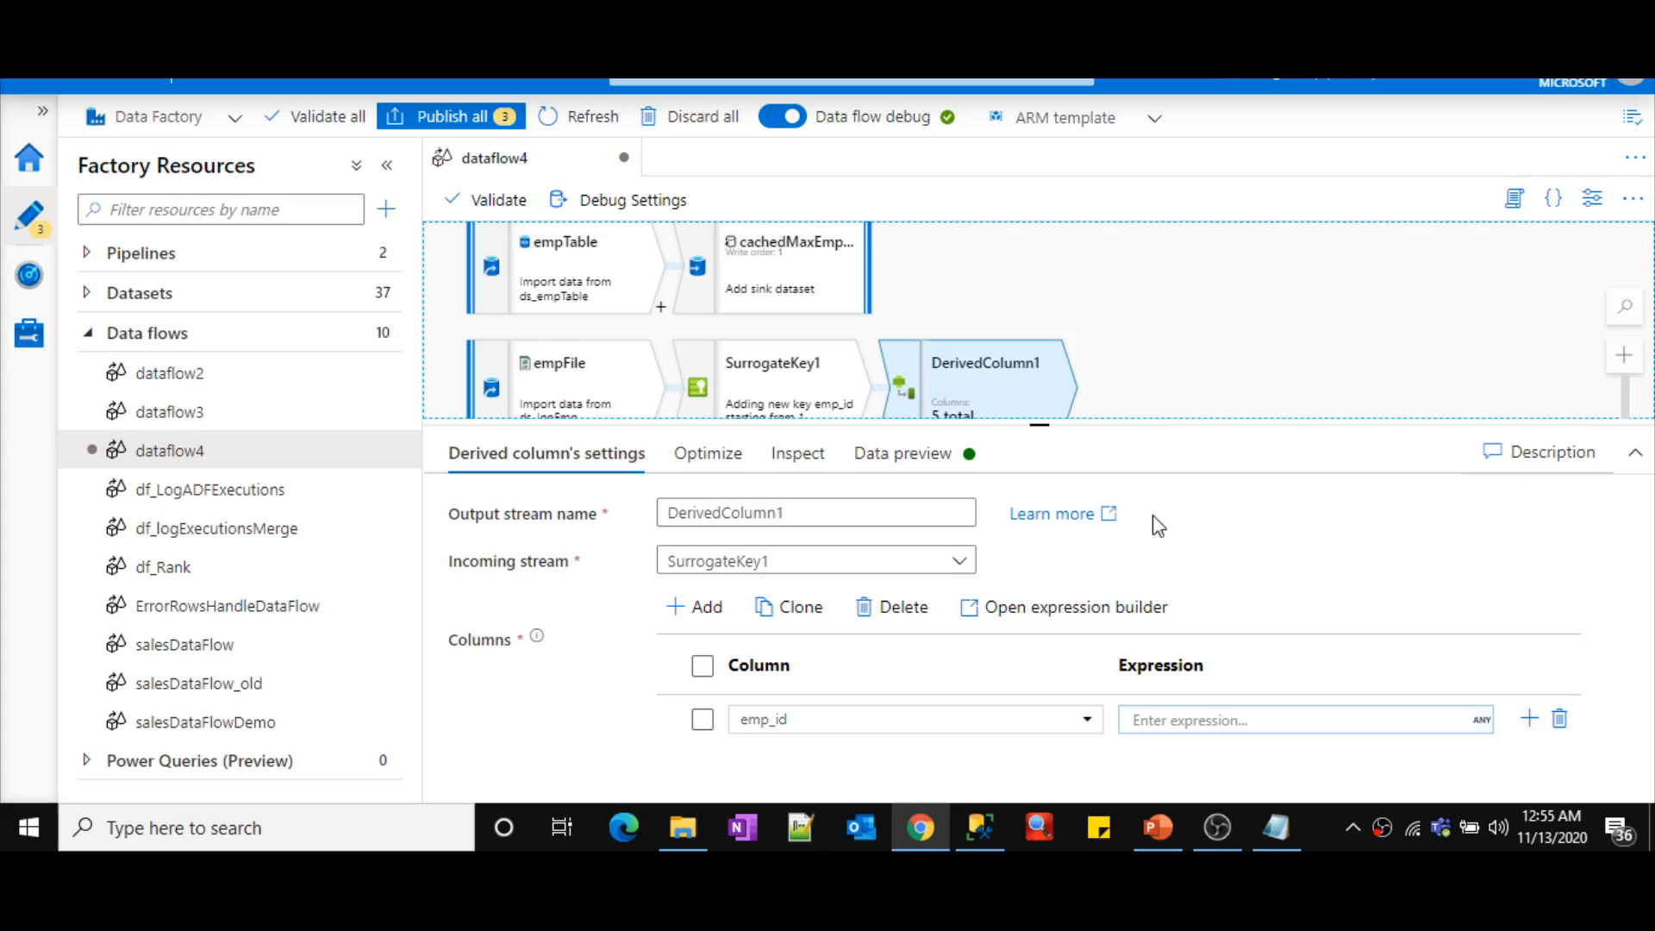
pyautogui.click(1056, 607)
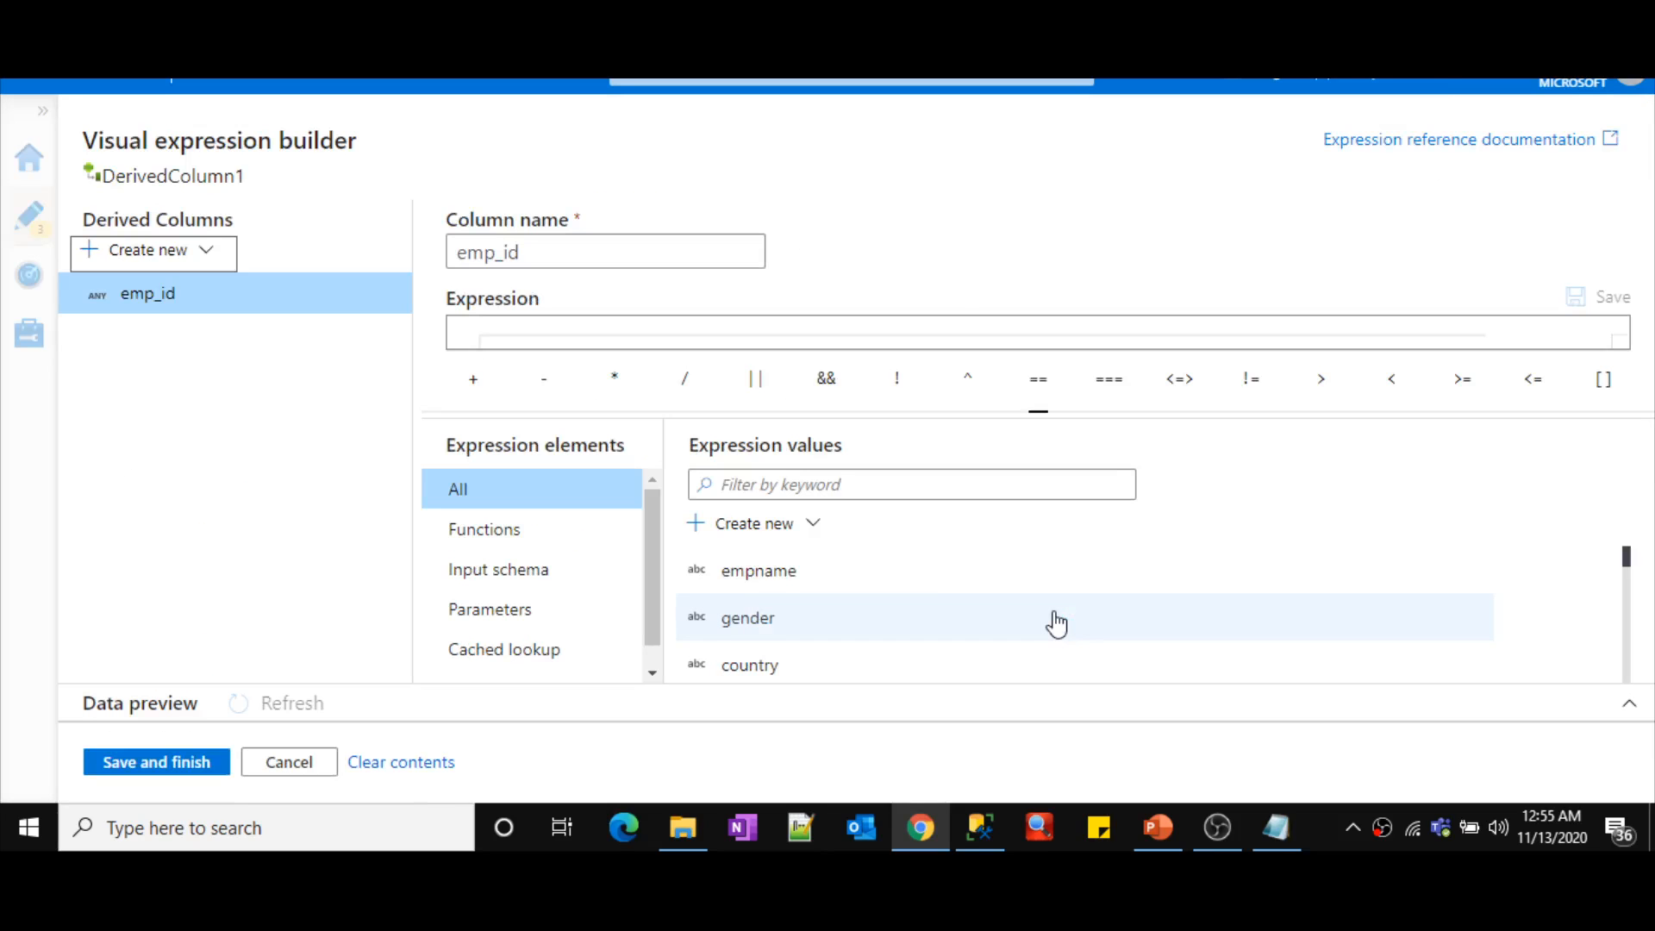
pyautogui.click(506, 655)
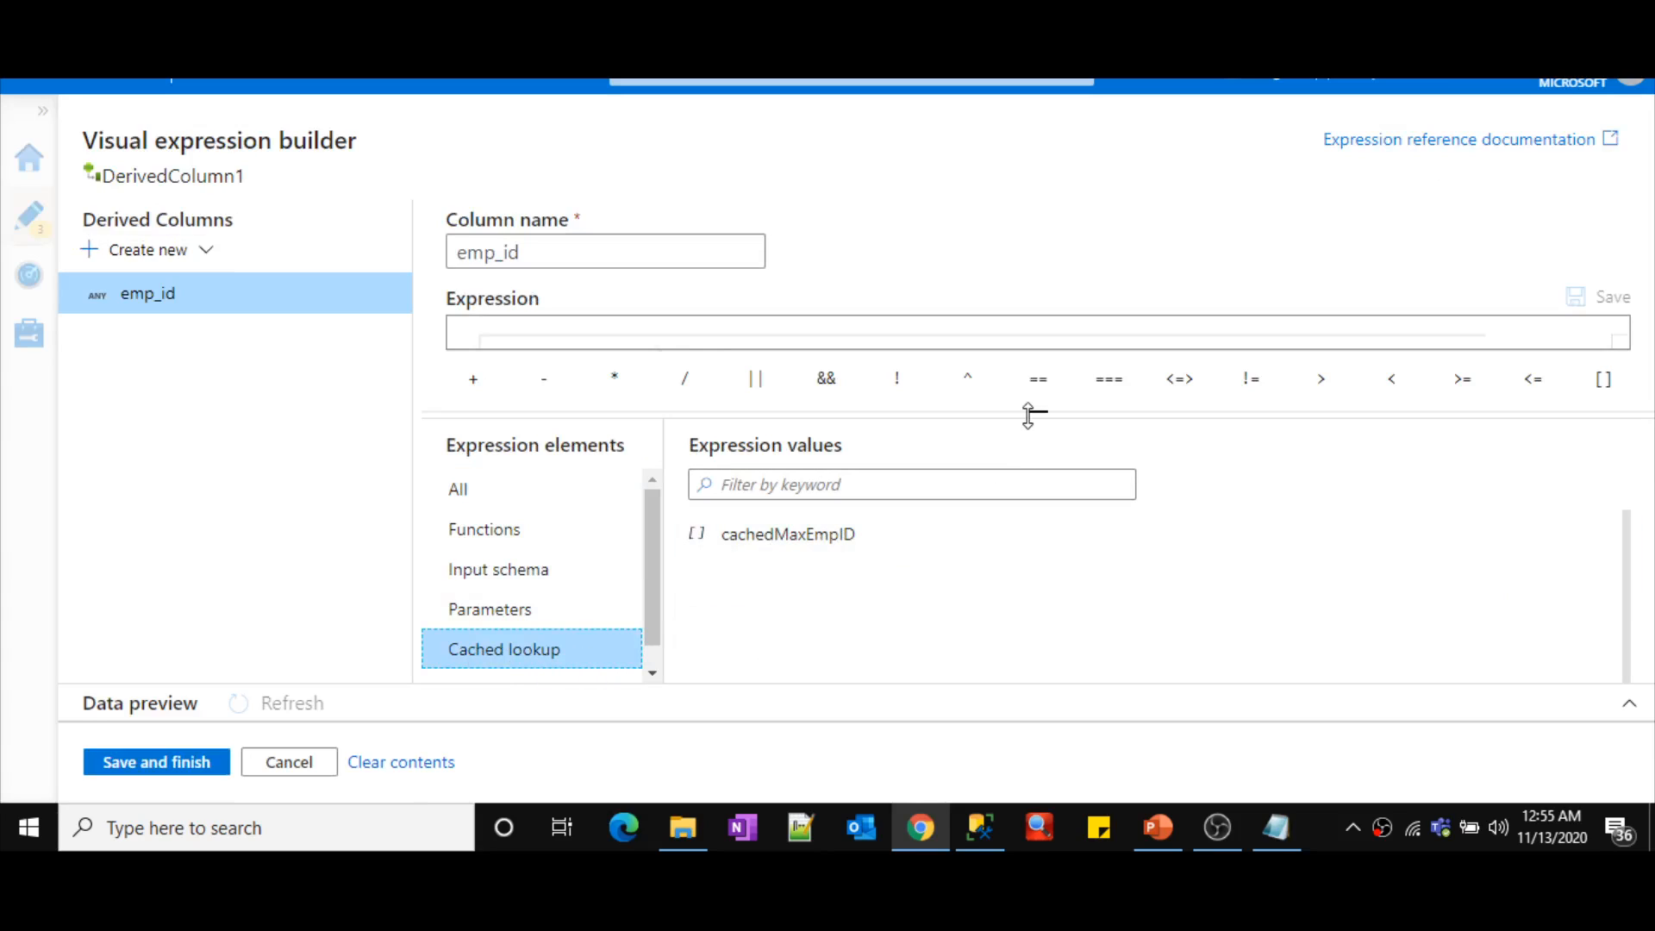
pyautogui.moveTo(1029, 415); pyautogui.dragTo(1031, 462)
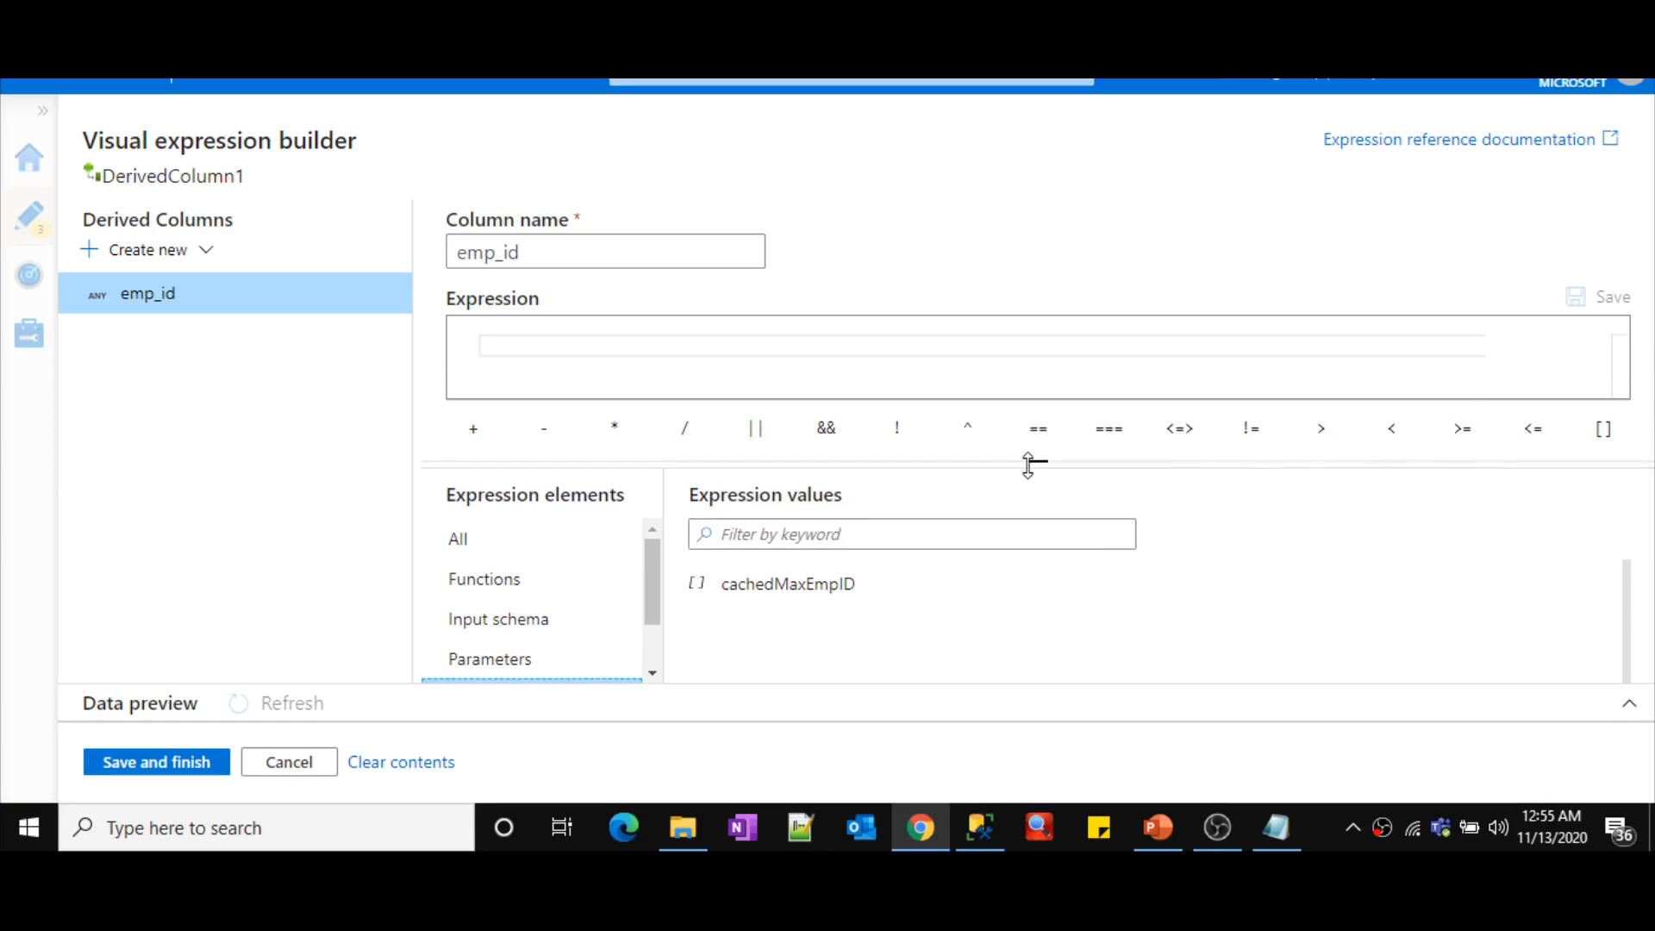
pyautogui.click(795, 604)
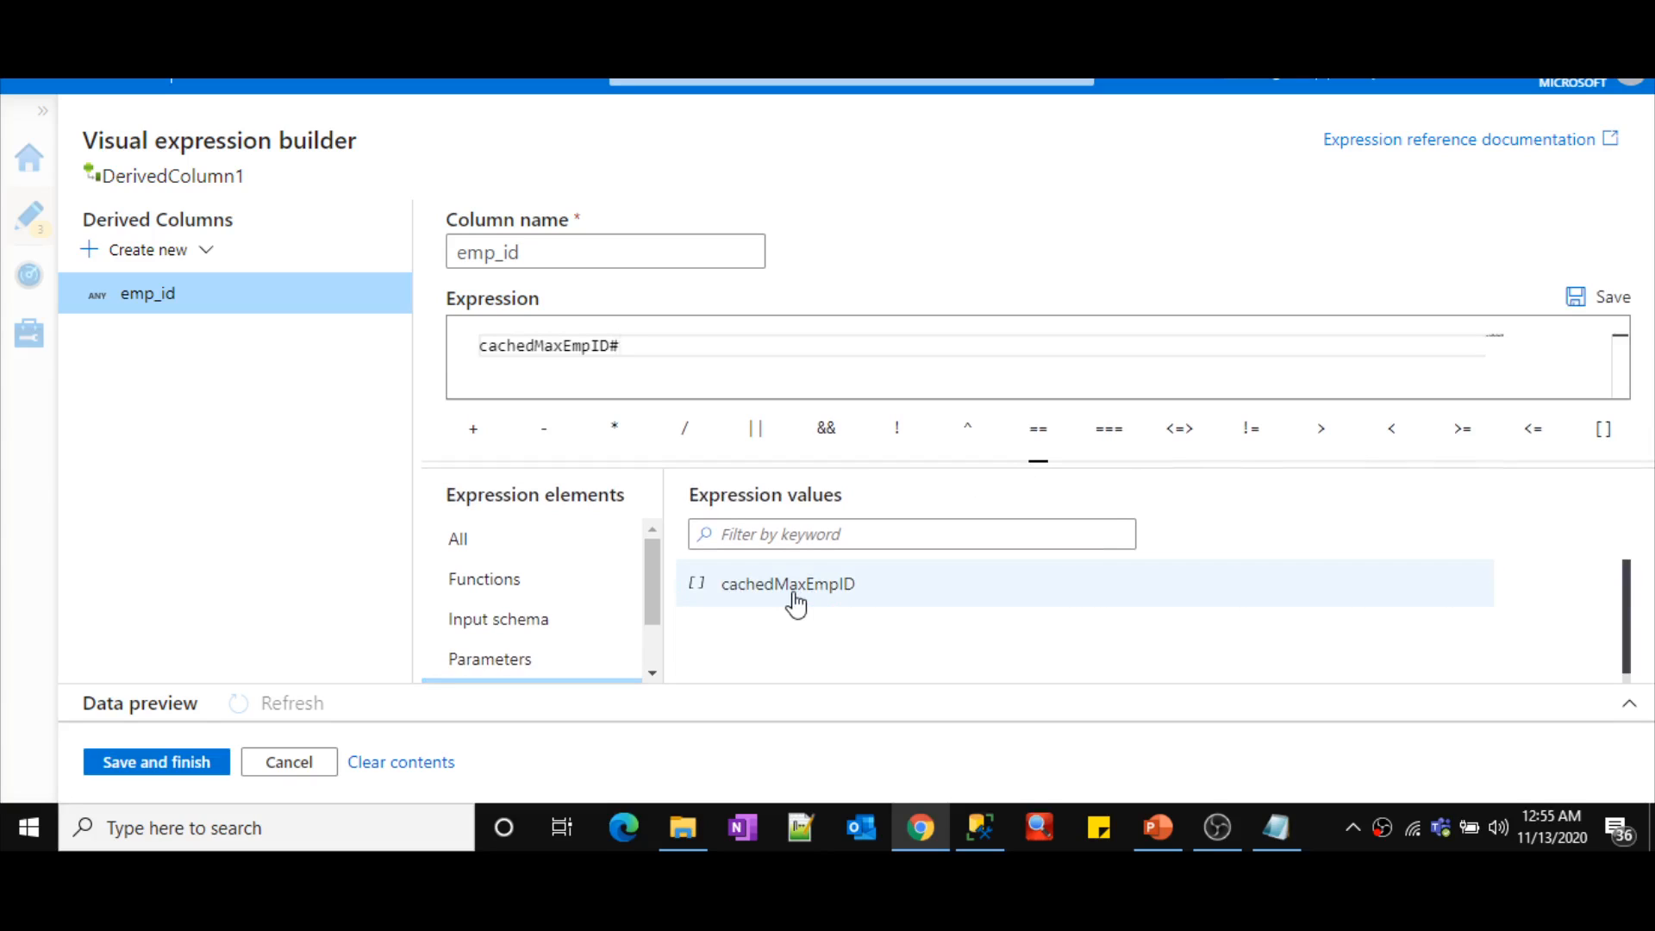
pyautogui.write('out')
pyautogui.press('Return')
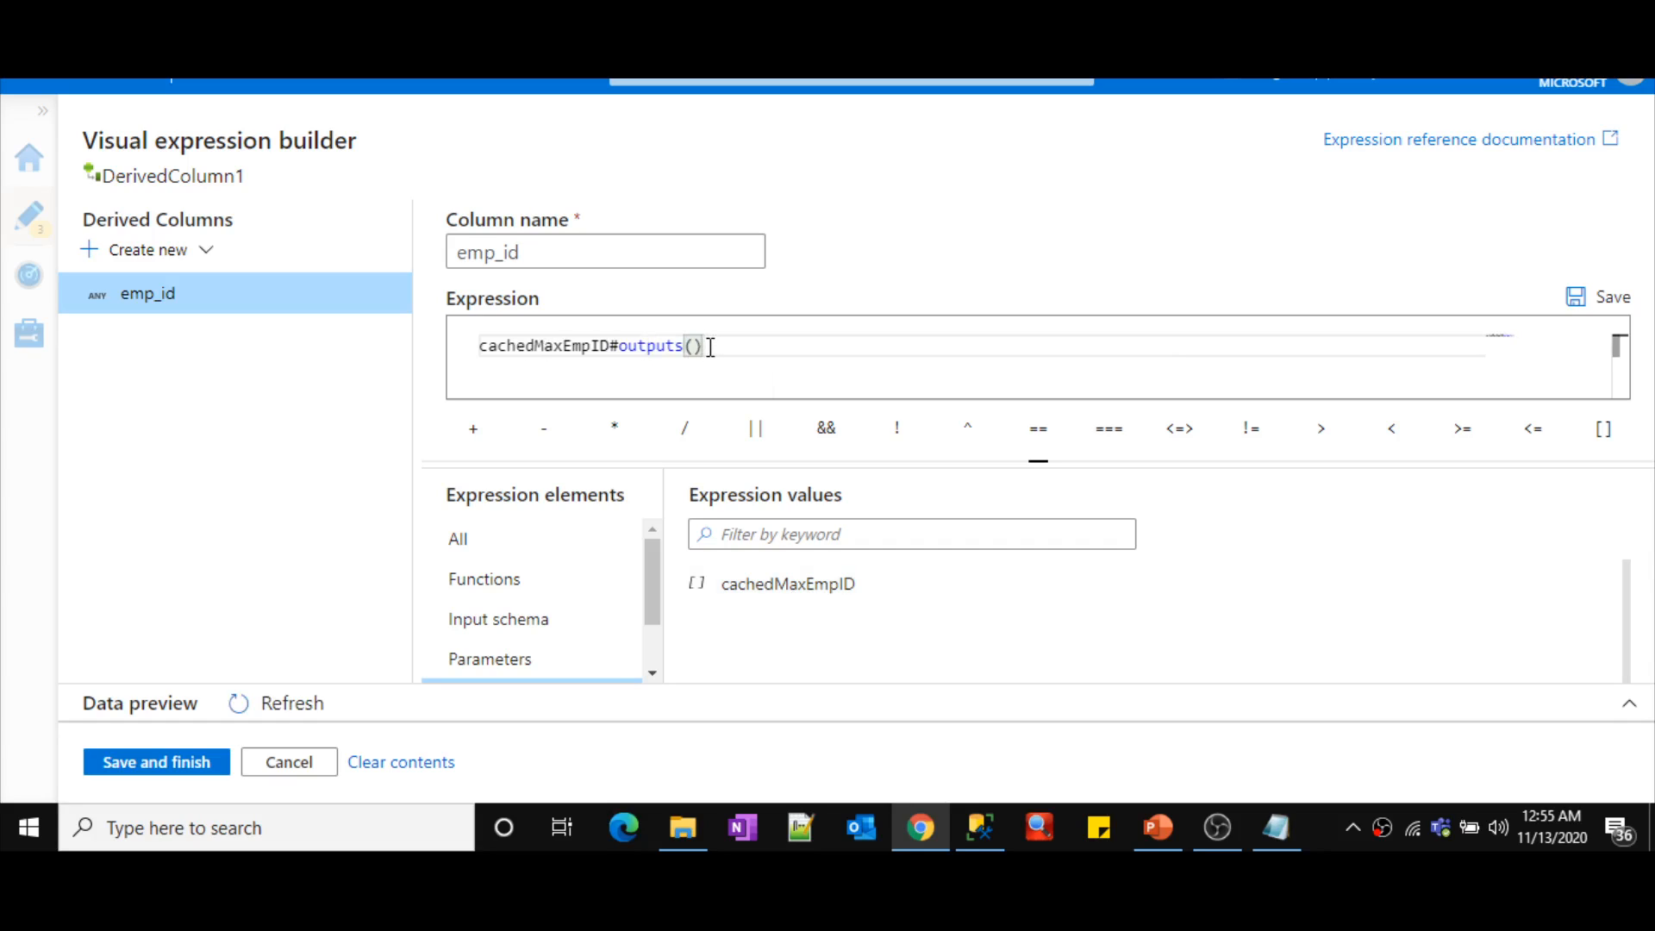
pyautogui.write('[1`')
pyautogui.press('BackSpace')
pyautogui.write('.')
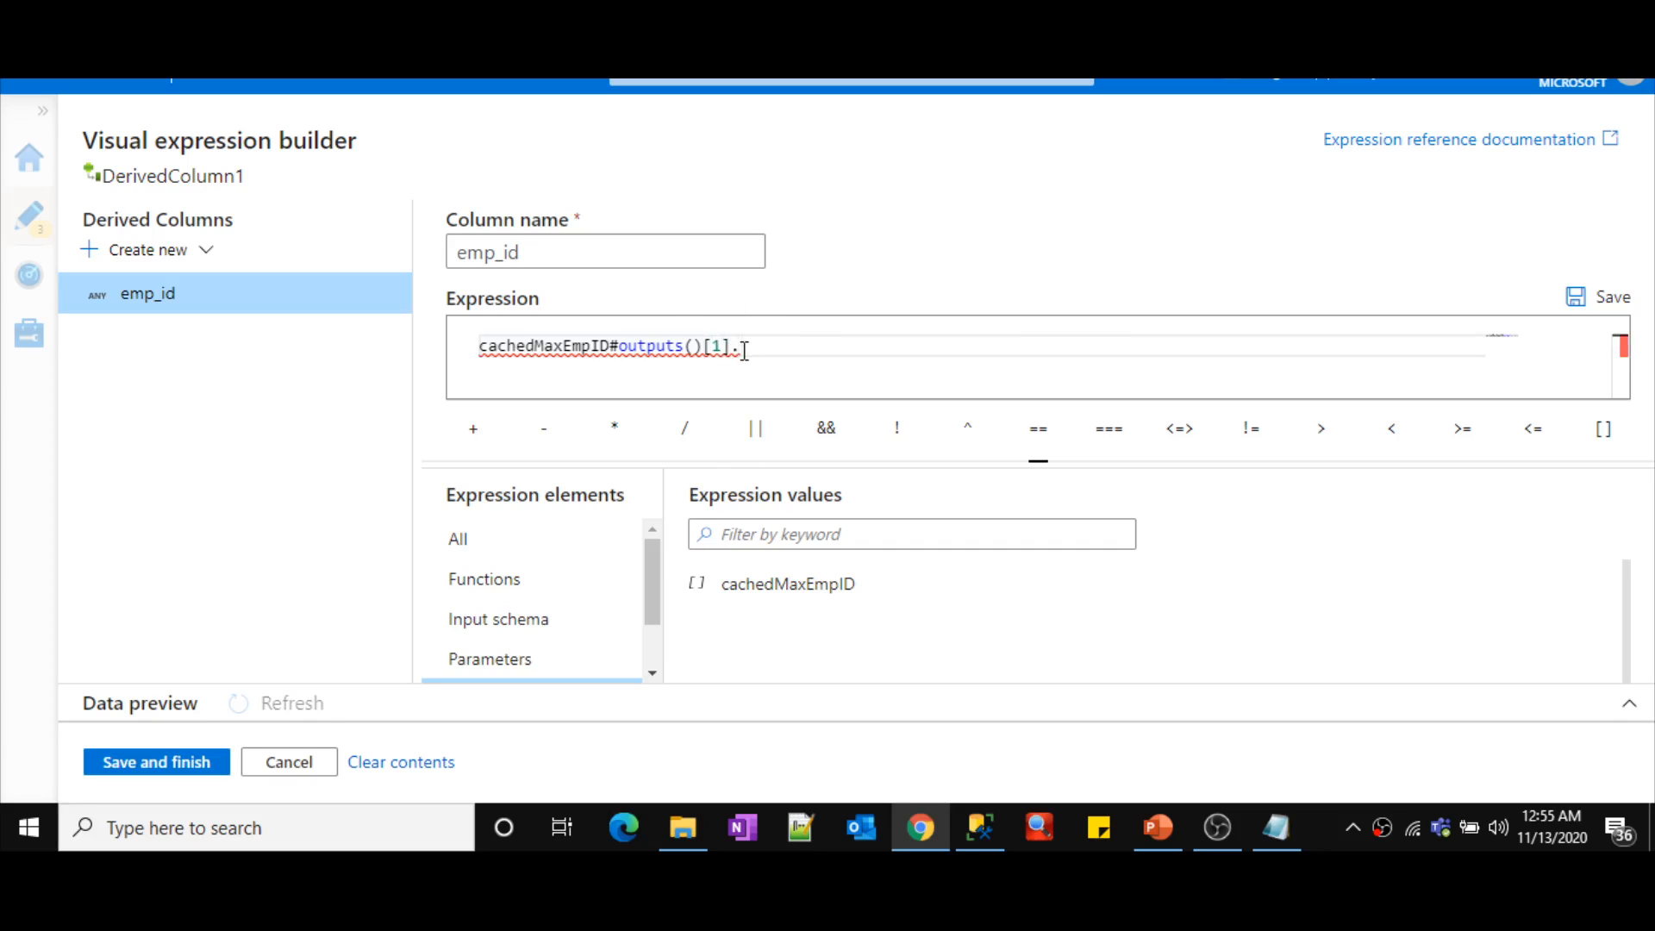
# - Copy maxEmpID from the Notepad note and append it to complete the expression as cachedMaxEmpID#outputs()[1].maxEmpID
pyautogui.click(1276, 828)
pyautogui.doubleClick(97, 200)
pyautogui.hotkey('ctrl', 'c')
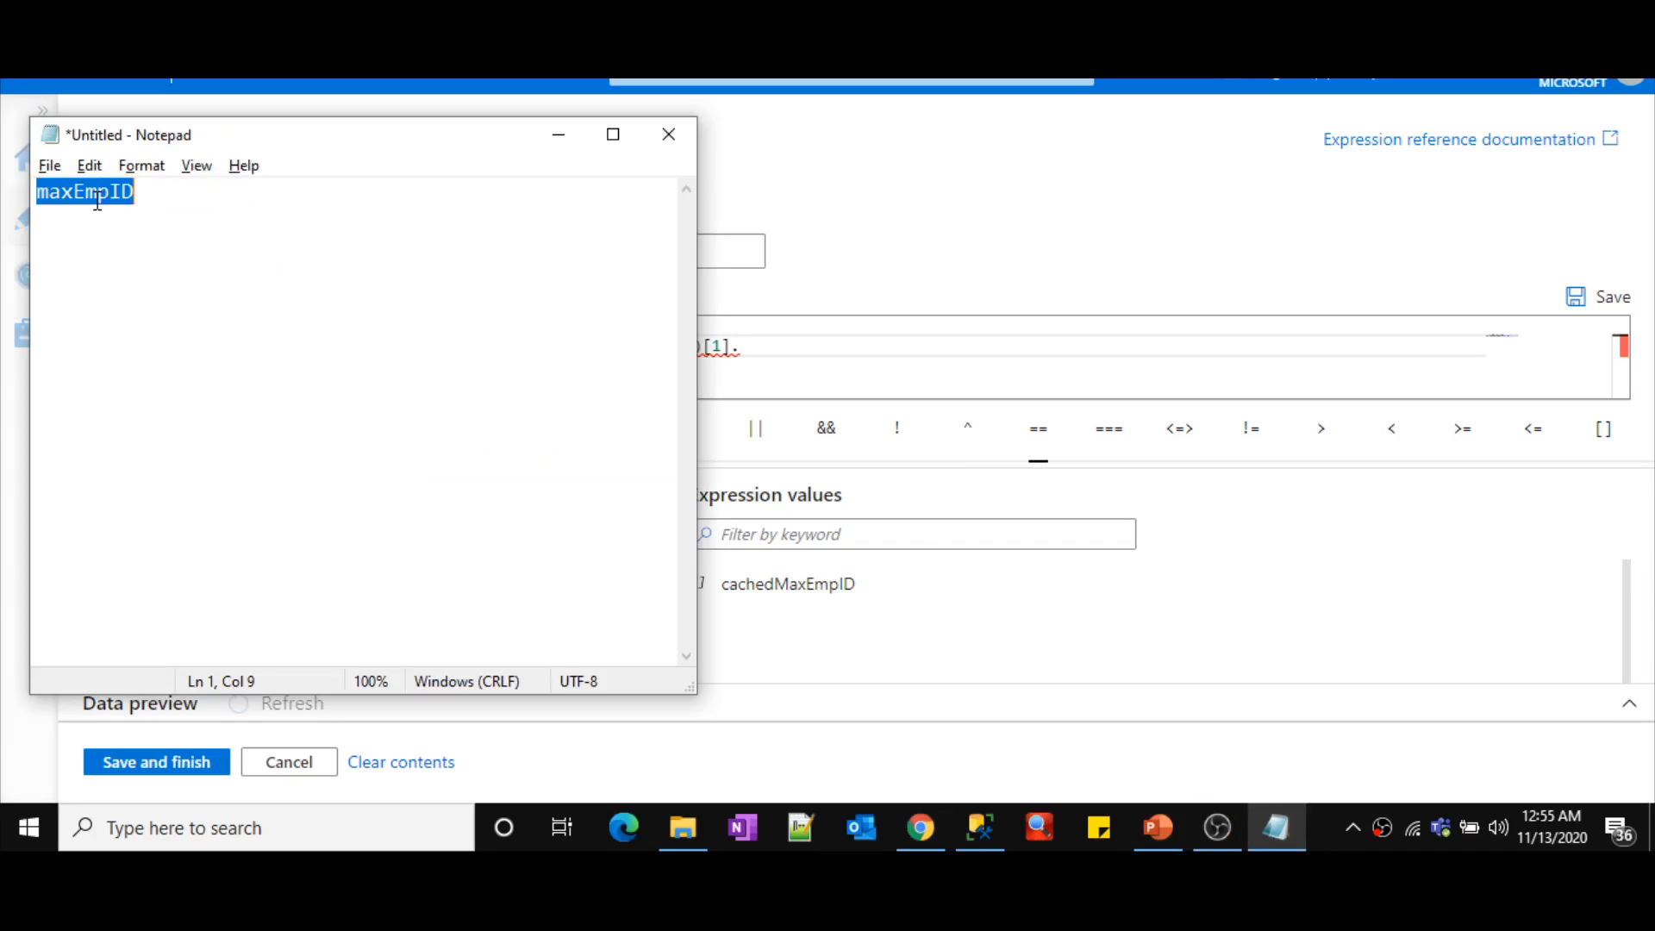
pyautogui.hotkey('alt', 'Tab')
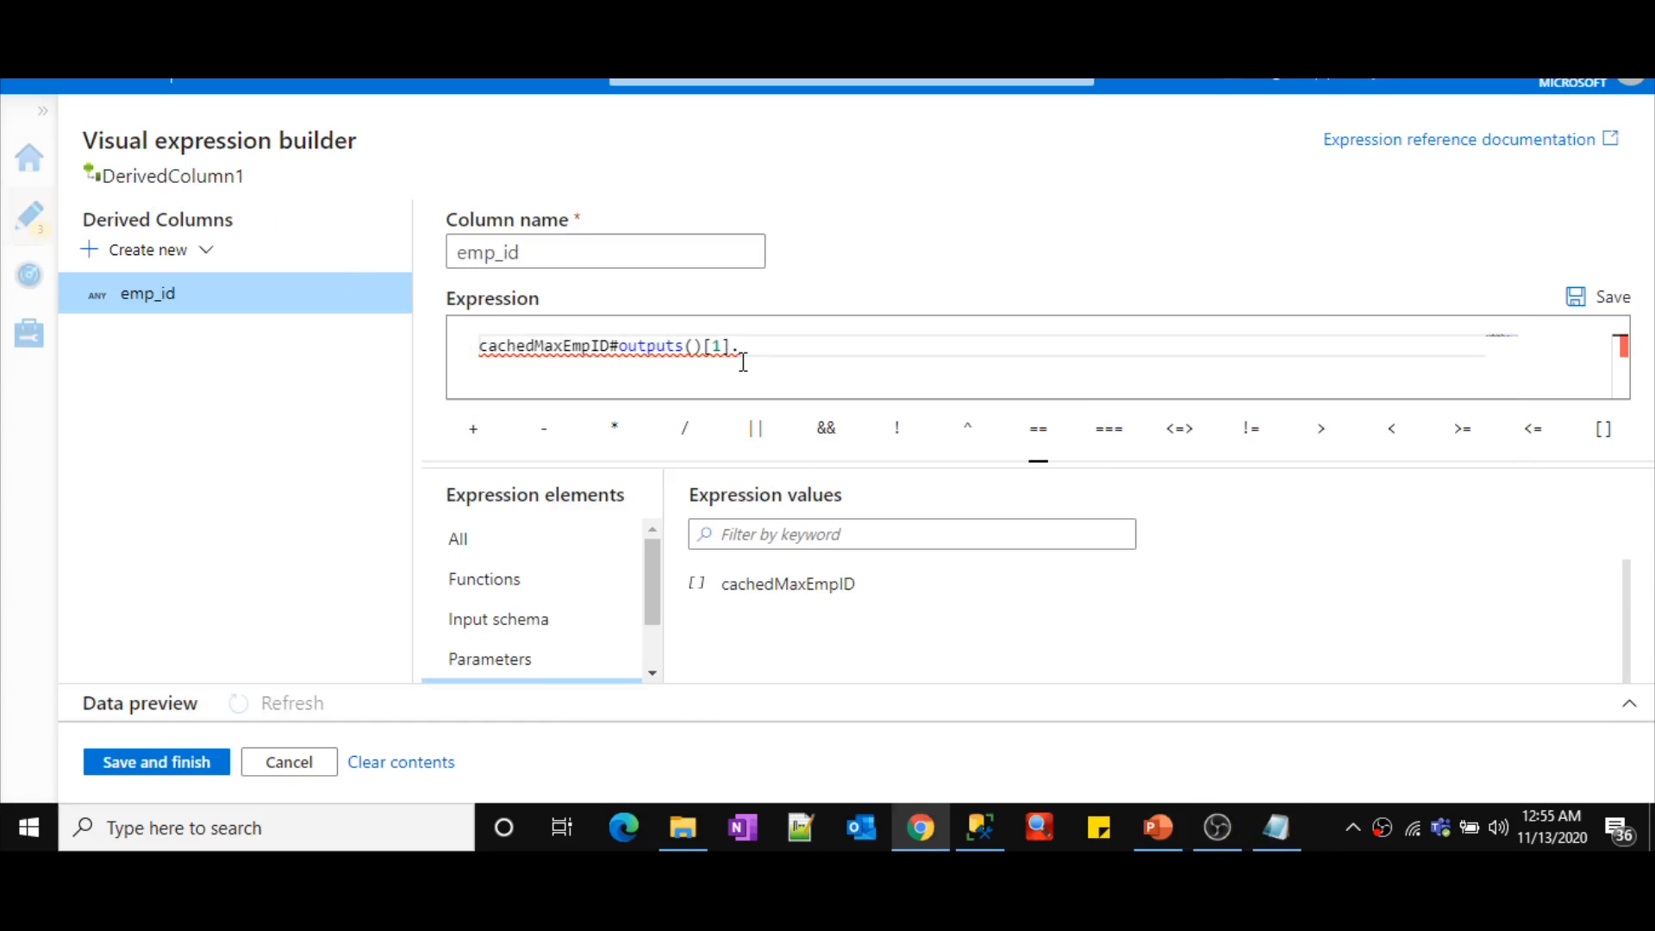
pyautogui.hotkey('ctrl', 'v')
pyautogui.moveTo(840, 349); pyautogui.dragTo(548, 351)
pyautogui.click(940, 359)
pyautogui.doubleClick(784, 345)
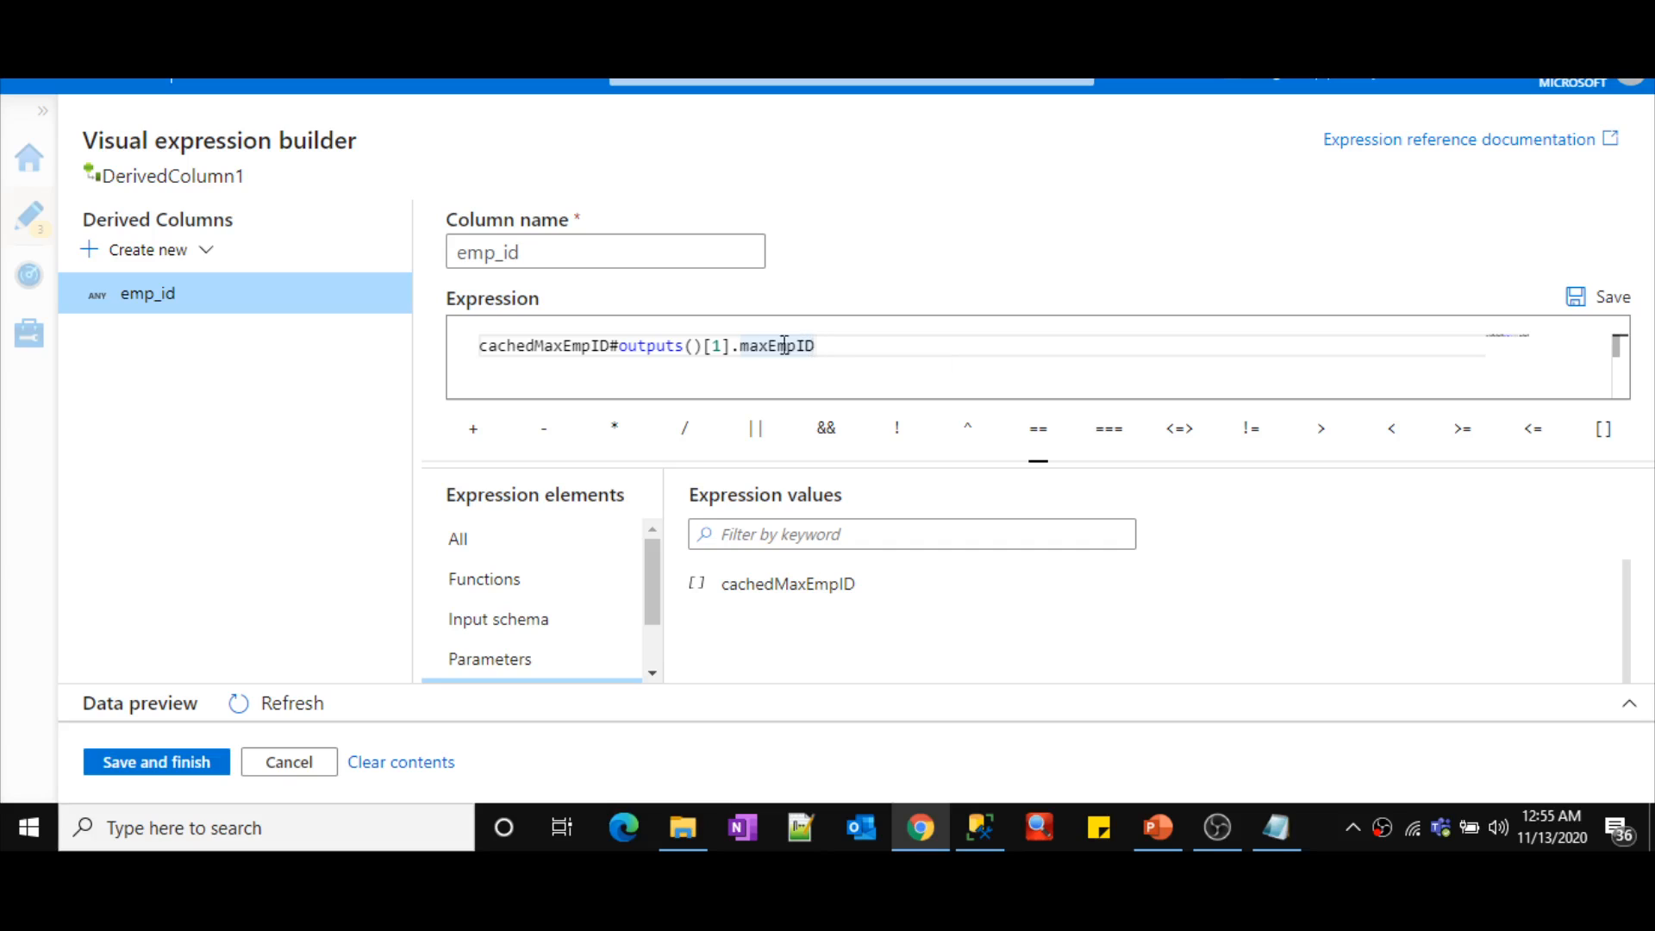
pyautogui.click(714, 350)
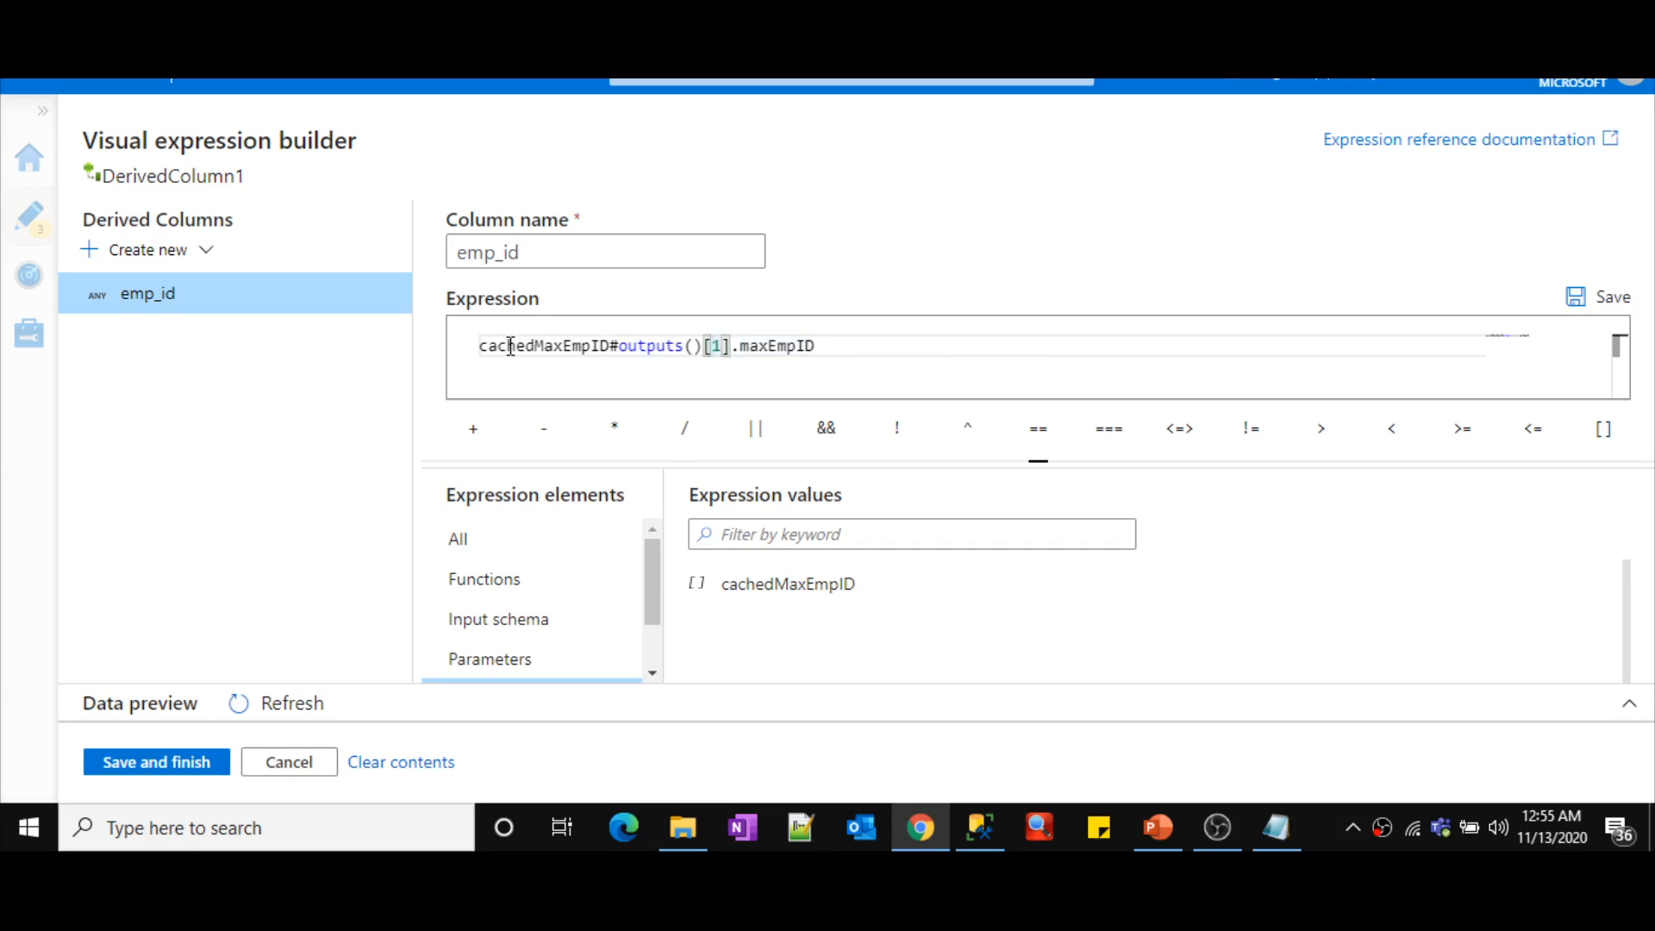
pyautogui.moveTo(511, 346); pyautogui.dragTo(583, 346)
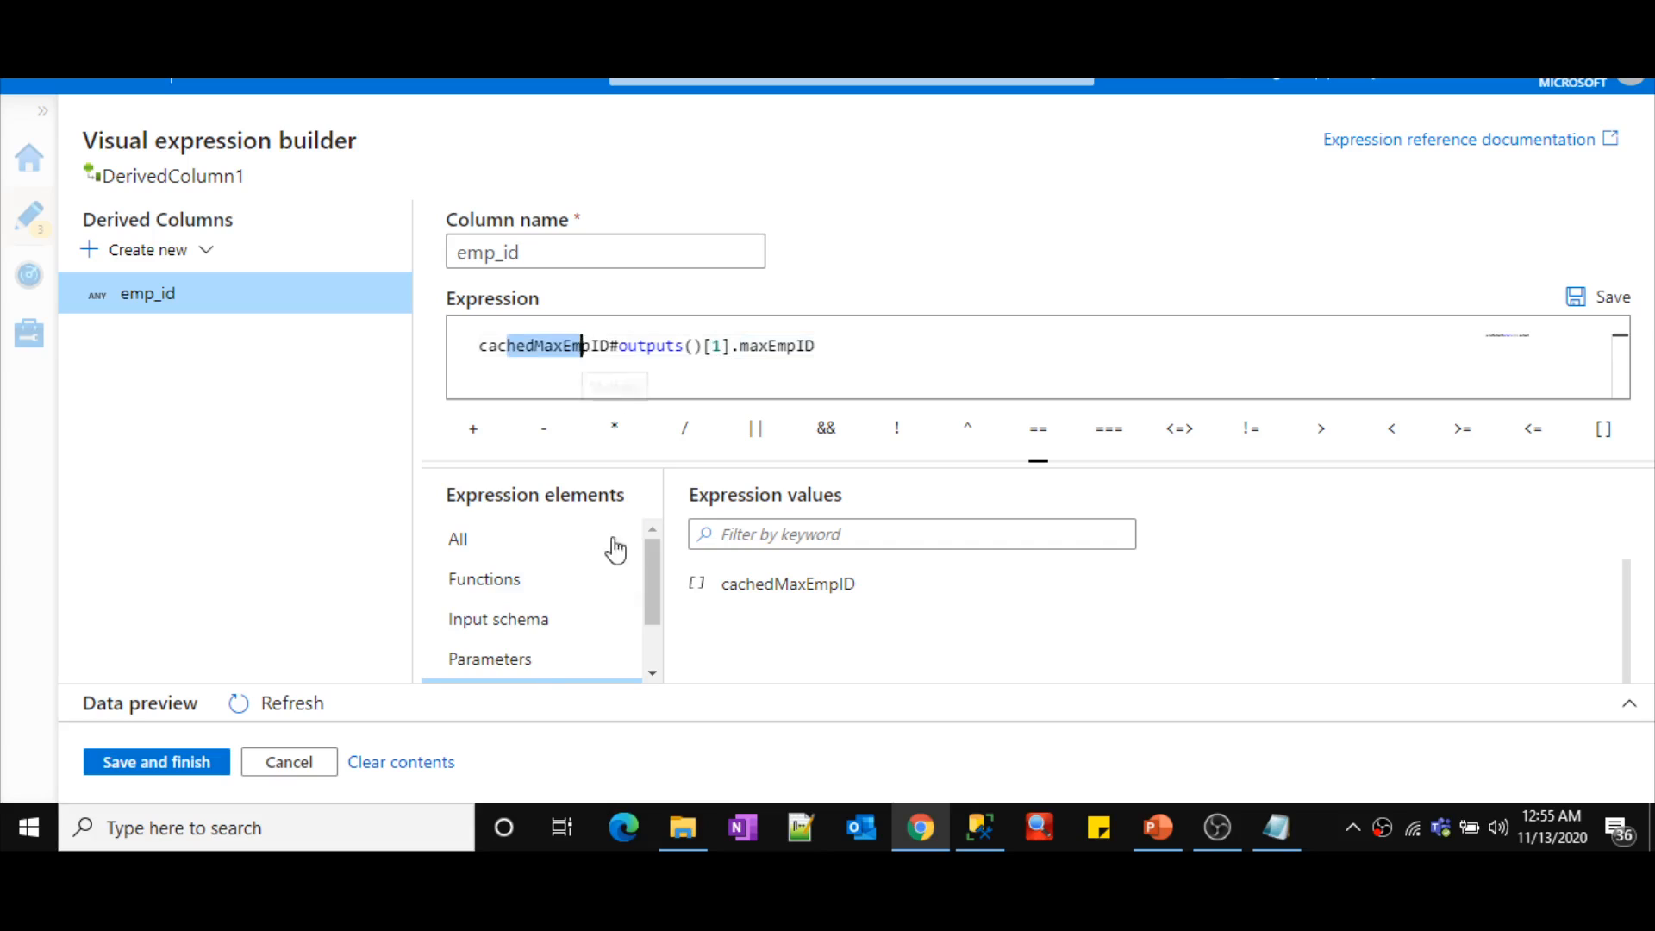
# - Refresh the expression builder's data preview and check the emp_id values returned by the cached lookup expression
pyautogui.click(293, 704)
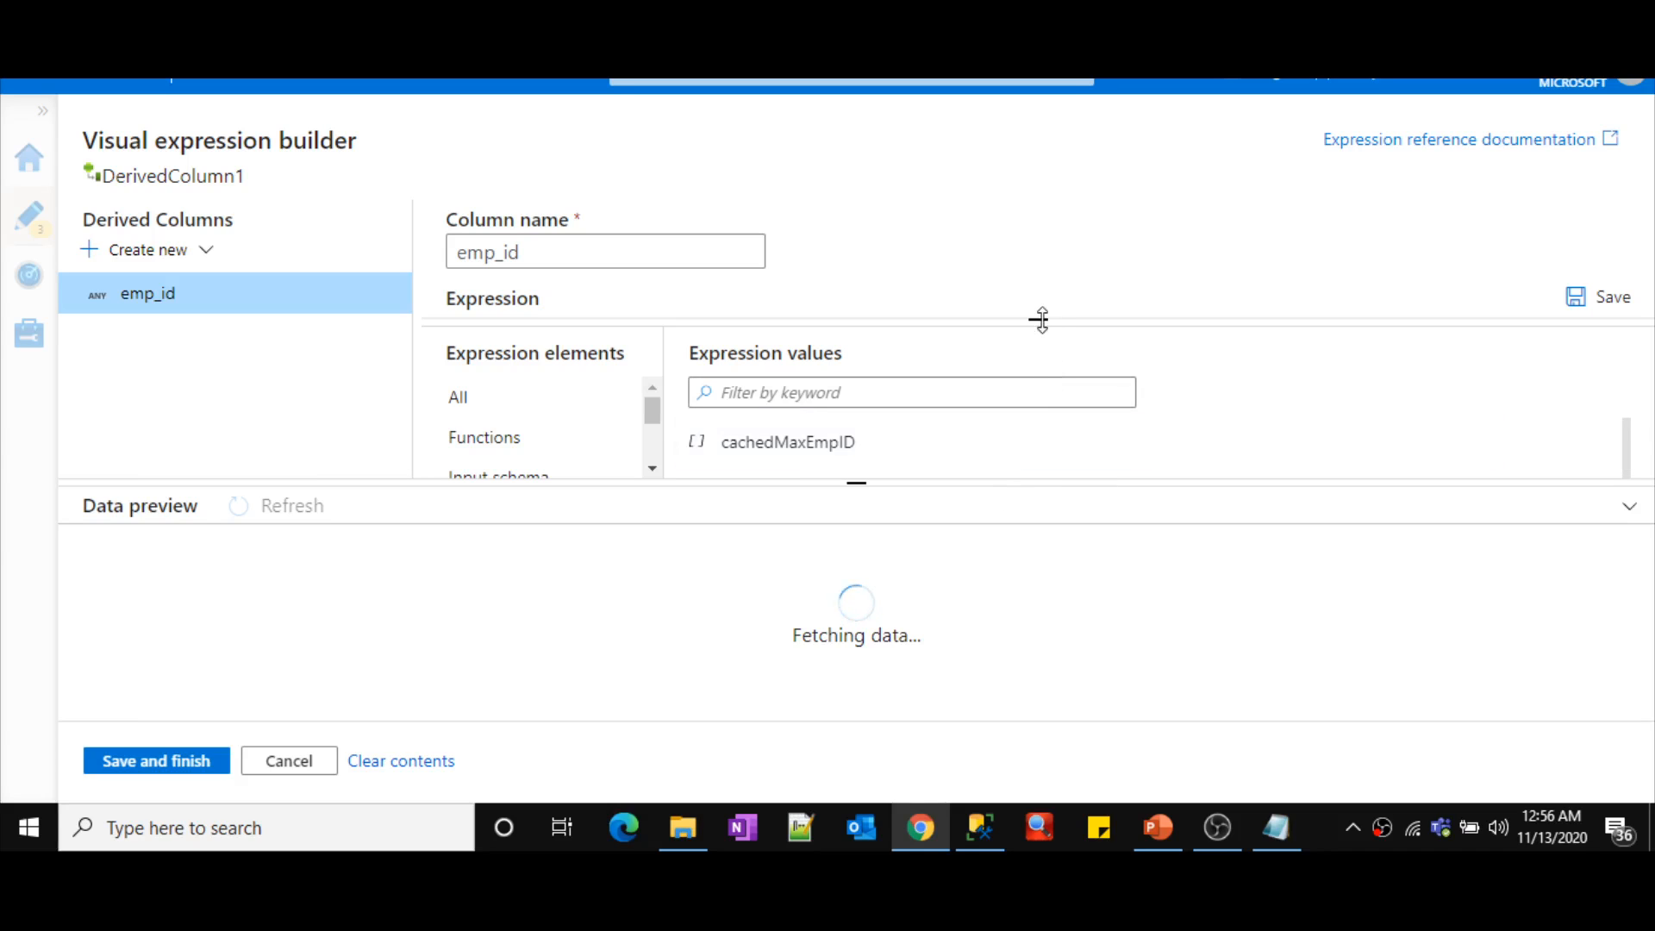
pyautogui.moveTo(1041, 320); pyautogui.dragTo(1039, 449)
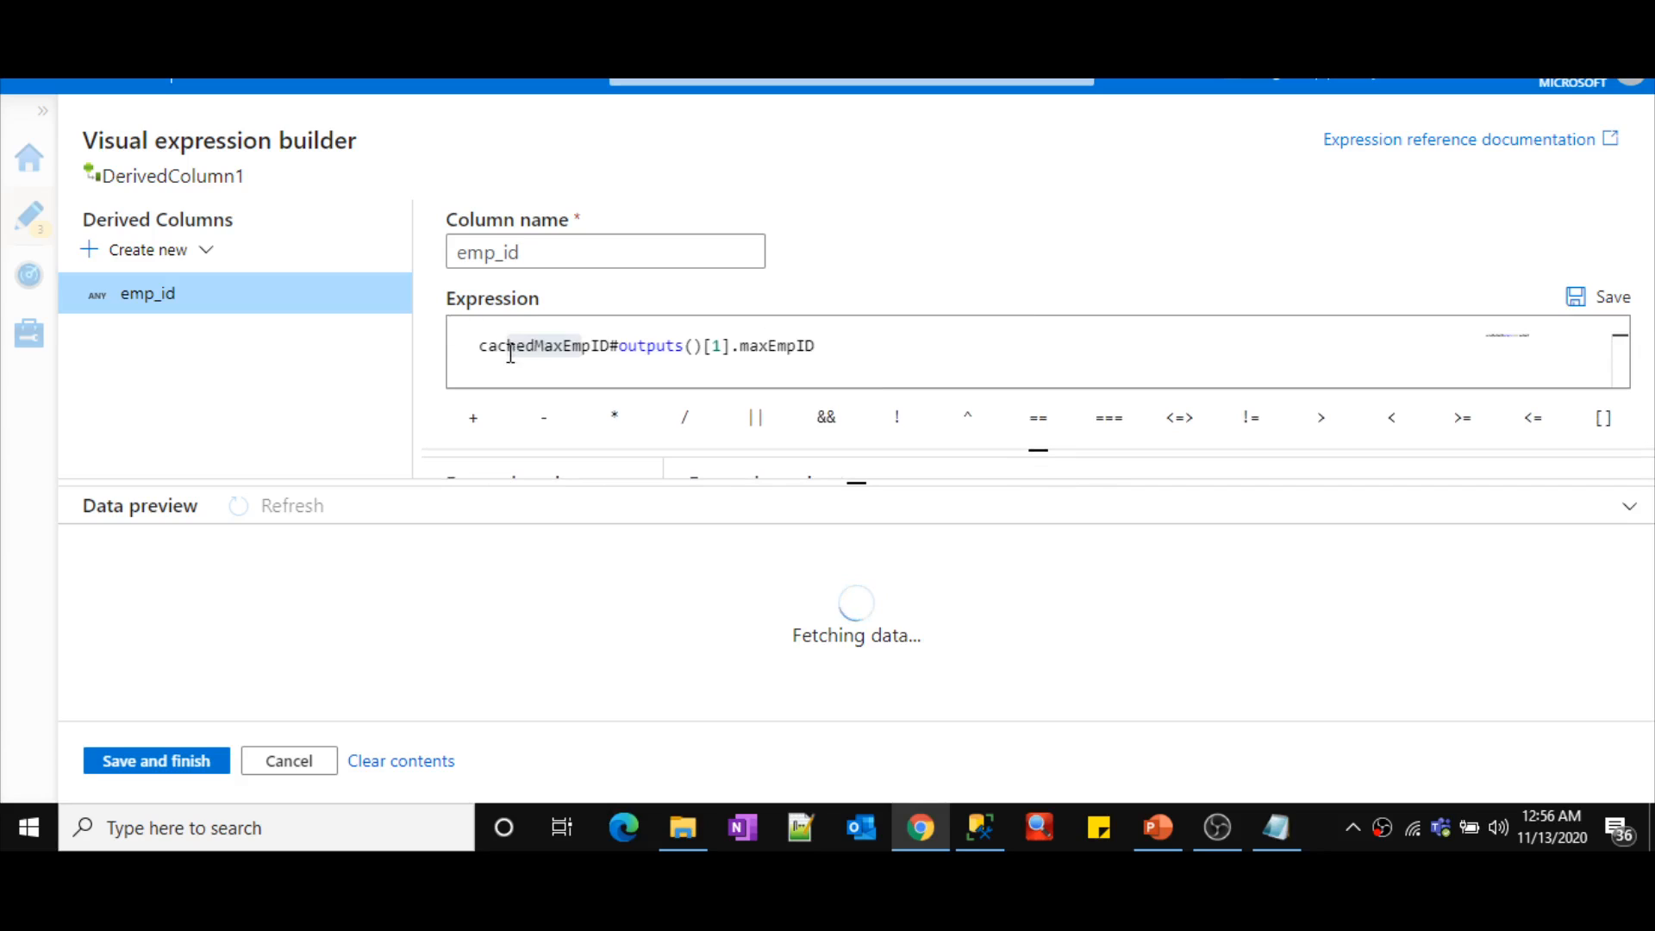
pyautogui.click(500, 348)
pyautogui.click(544, 253)
pyautogui.moveTo(543, 254); pyautogui.dragTo(463, 250)
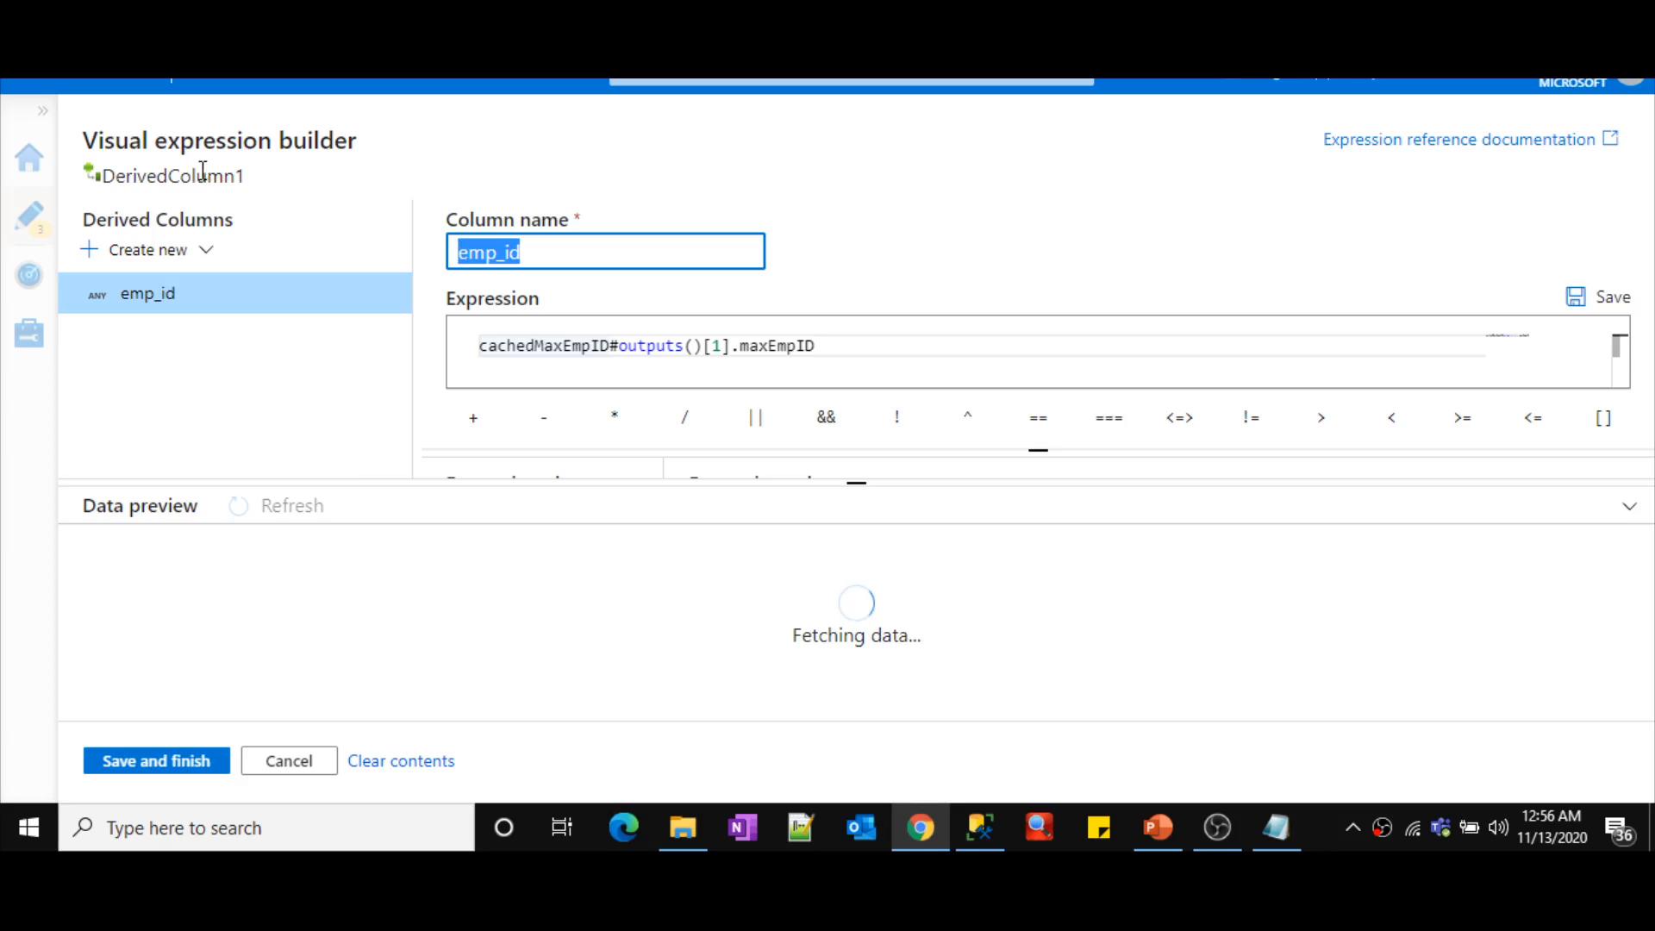
pyautogui.moveTo(482, 346); pyautogui.dragTo(839, 351)
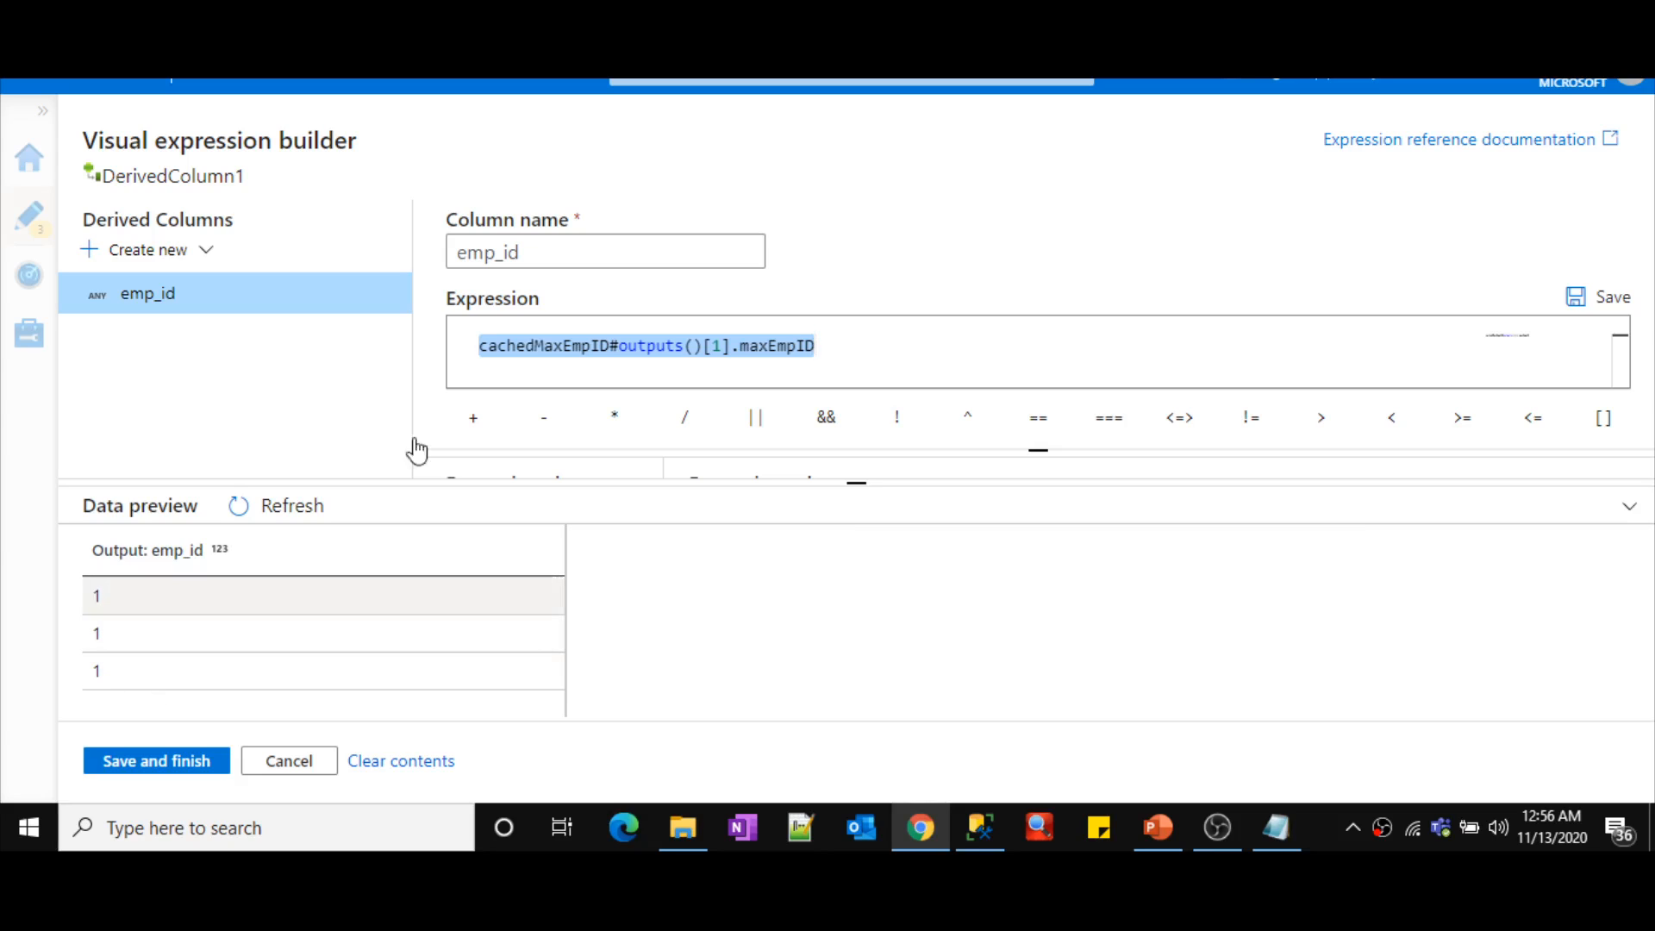
# - Add emp_id to the cached lookup so the expression reads emp_id + cachedMaxEmpID#outputs()[1].maxEmpID
pyautogui.click(484, 349)
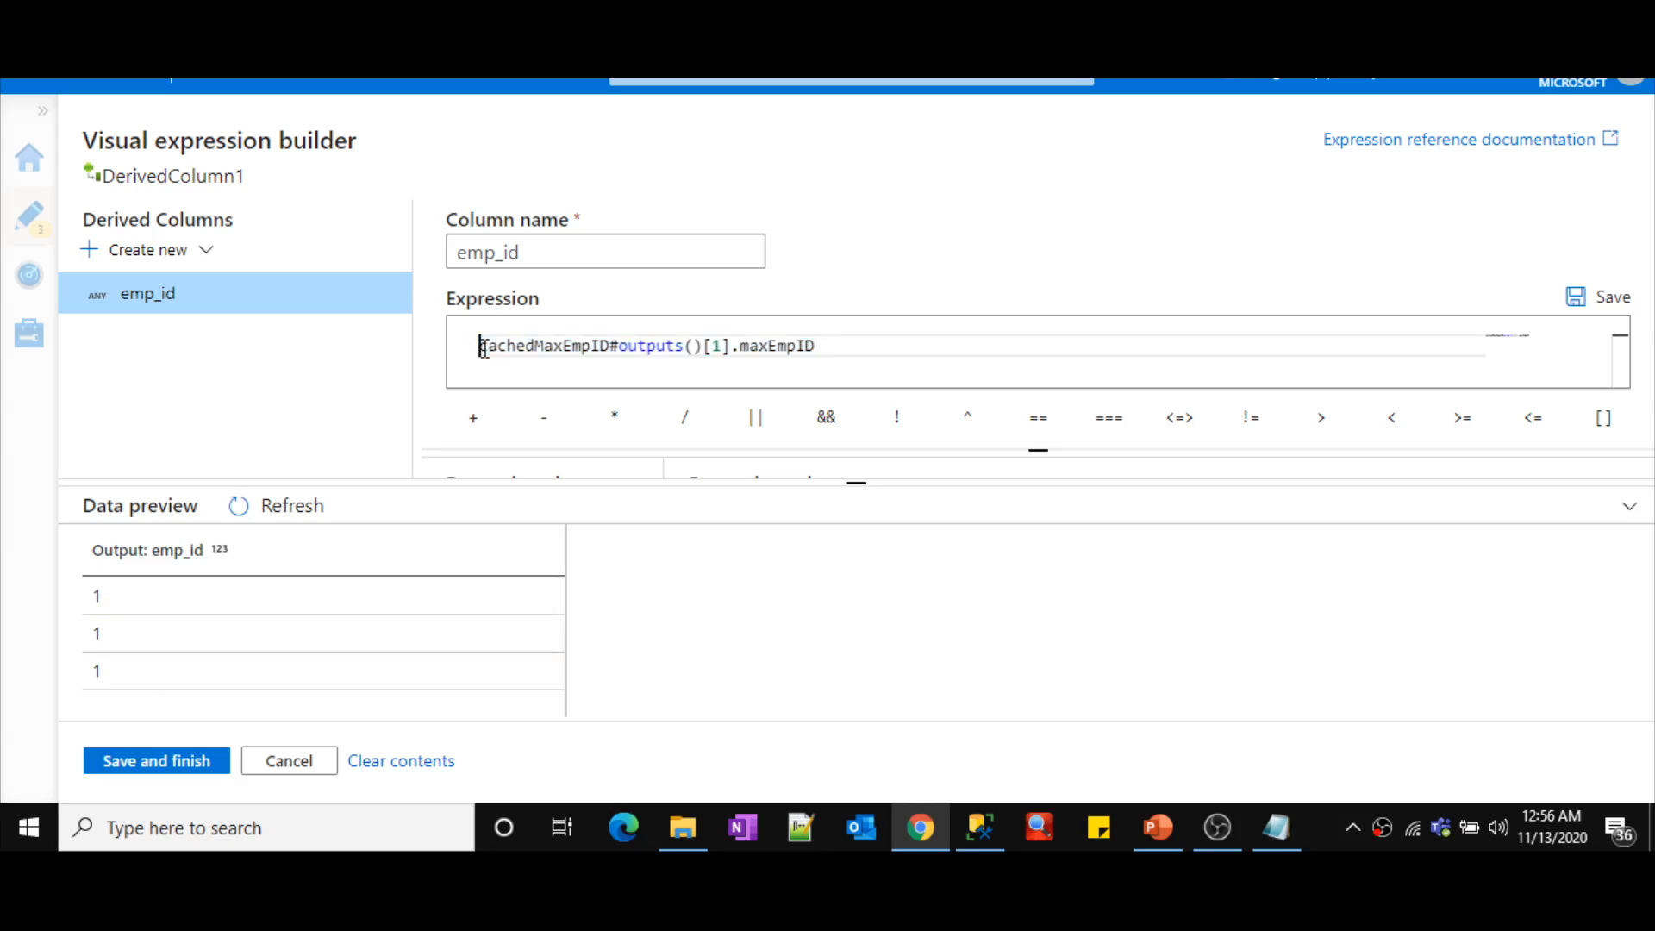
pyautogui.moveTo(467, 251); pyautogui.dragTo(524, 251)
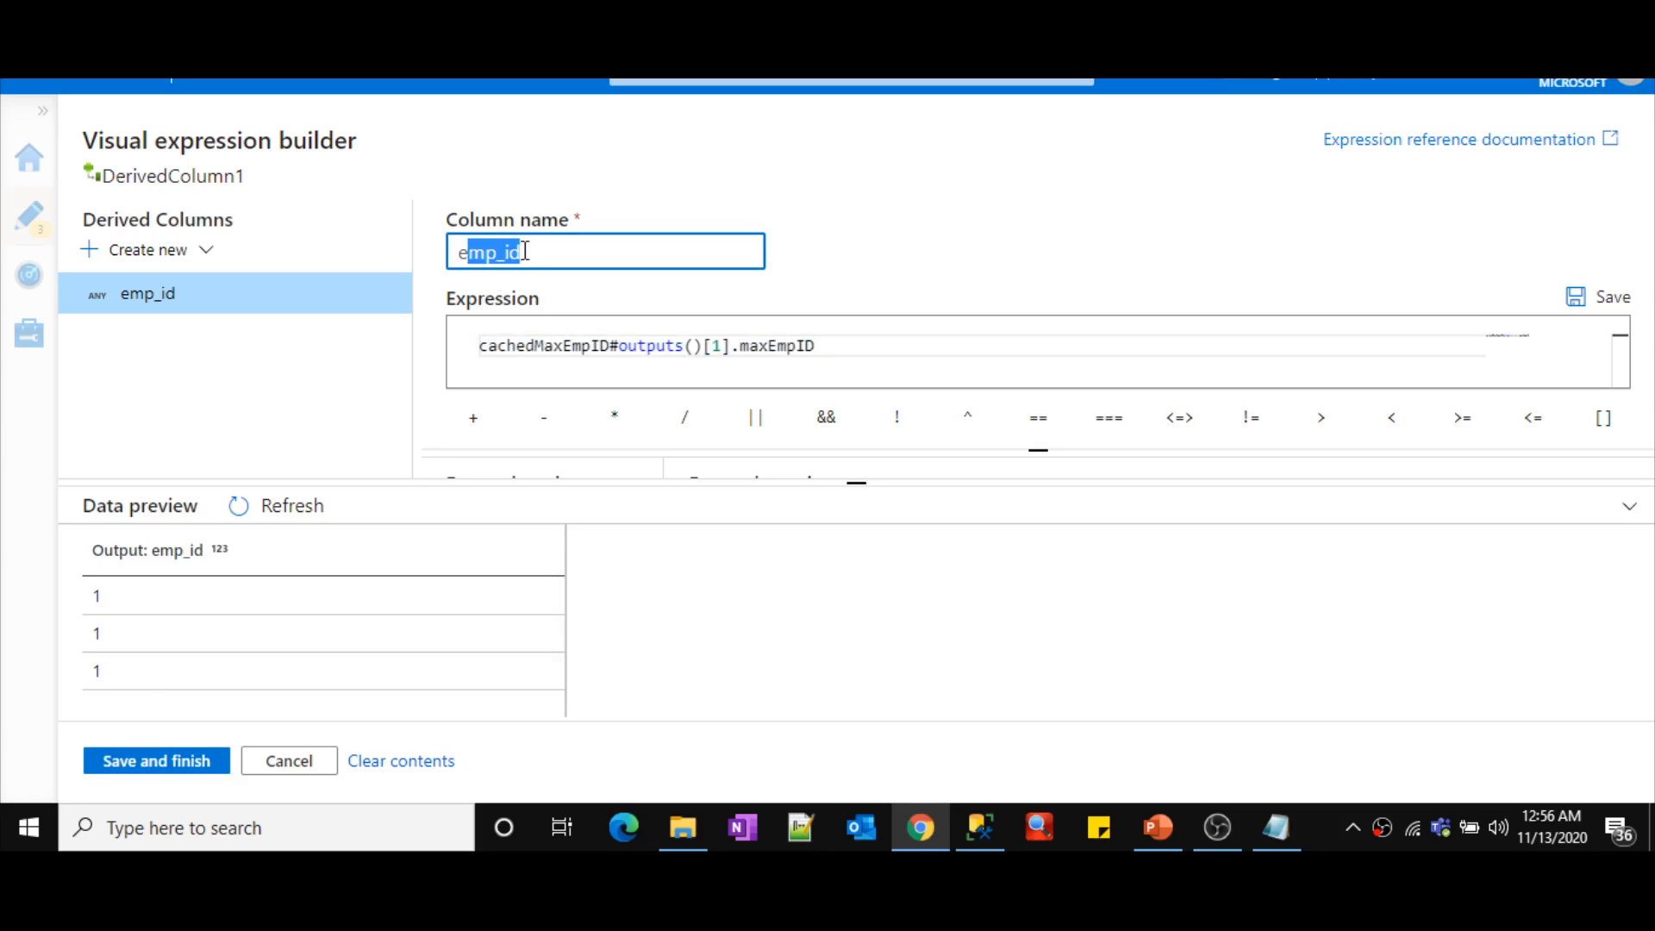
pyautogui.click(486, 344)
pyautogui.write('empIi')
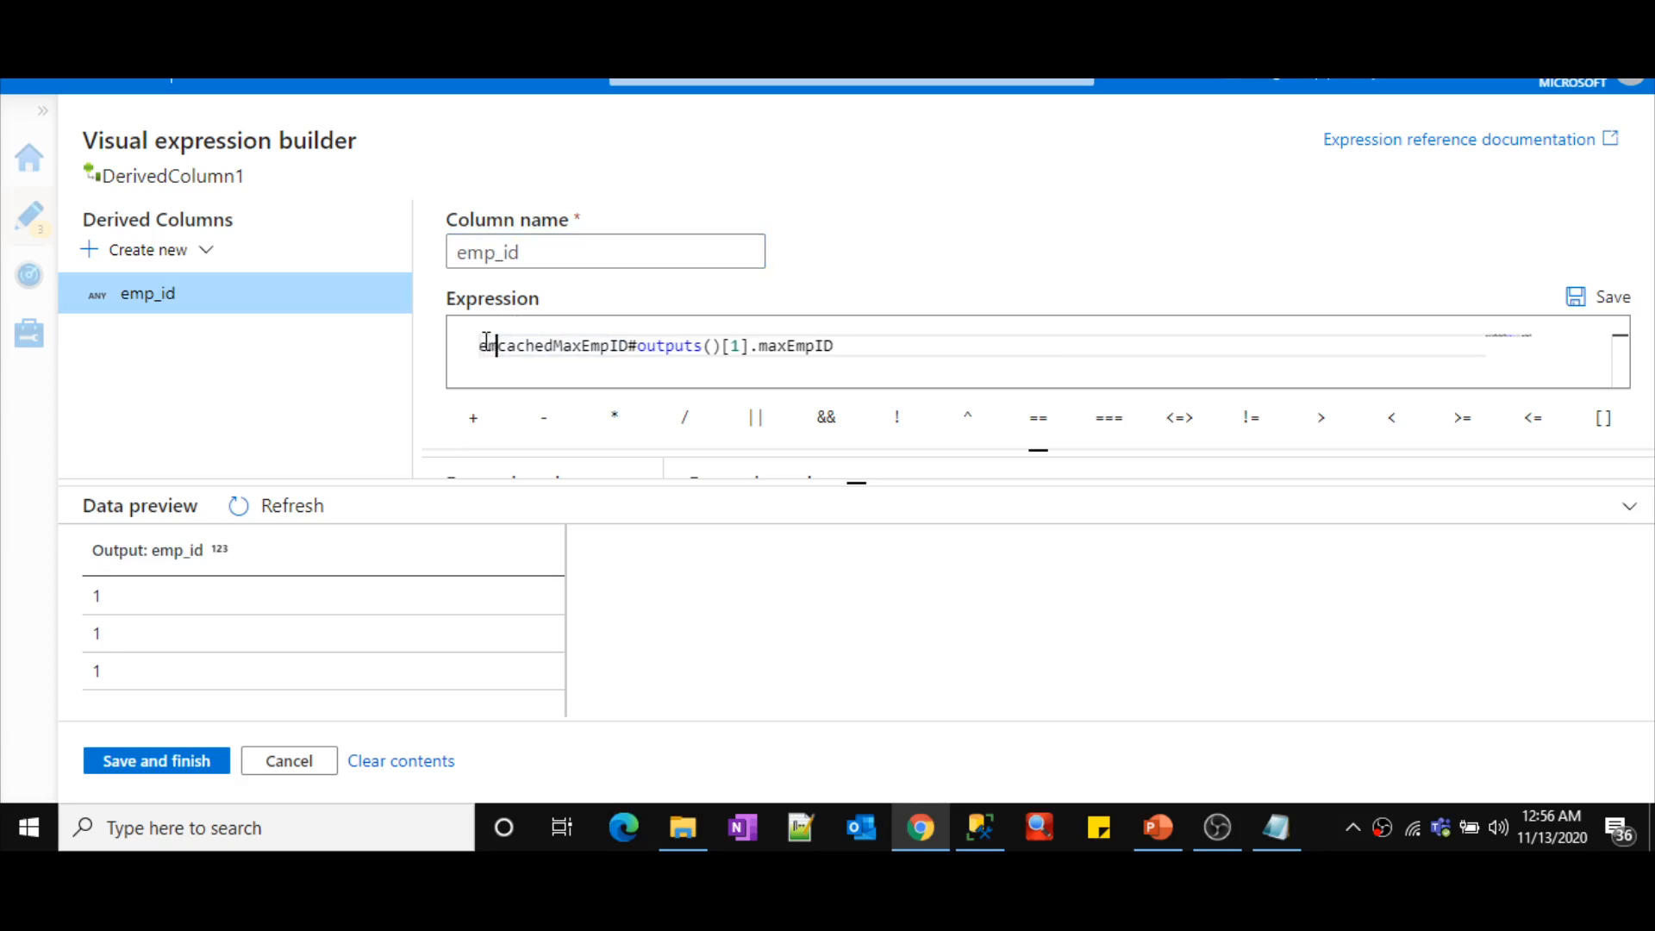
pyautogui.press('BackSpace')
pyautogui.press('BackSpace')
pyautogui.write('id +')
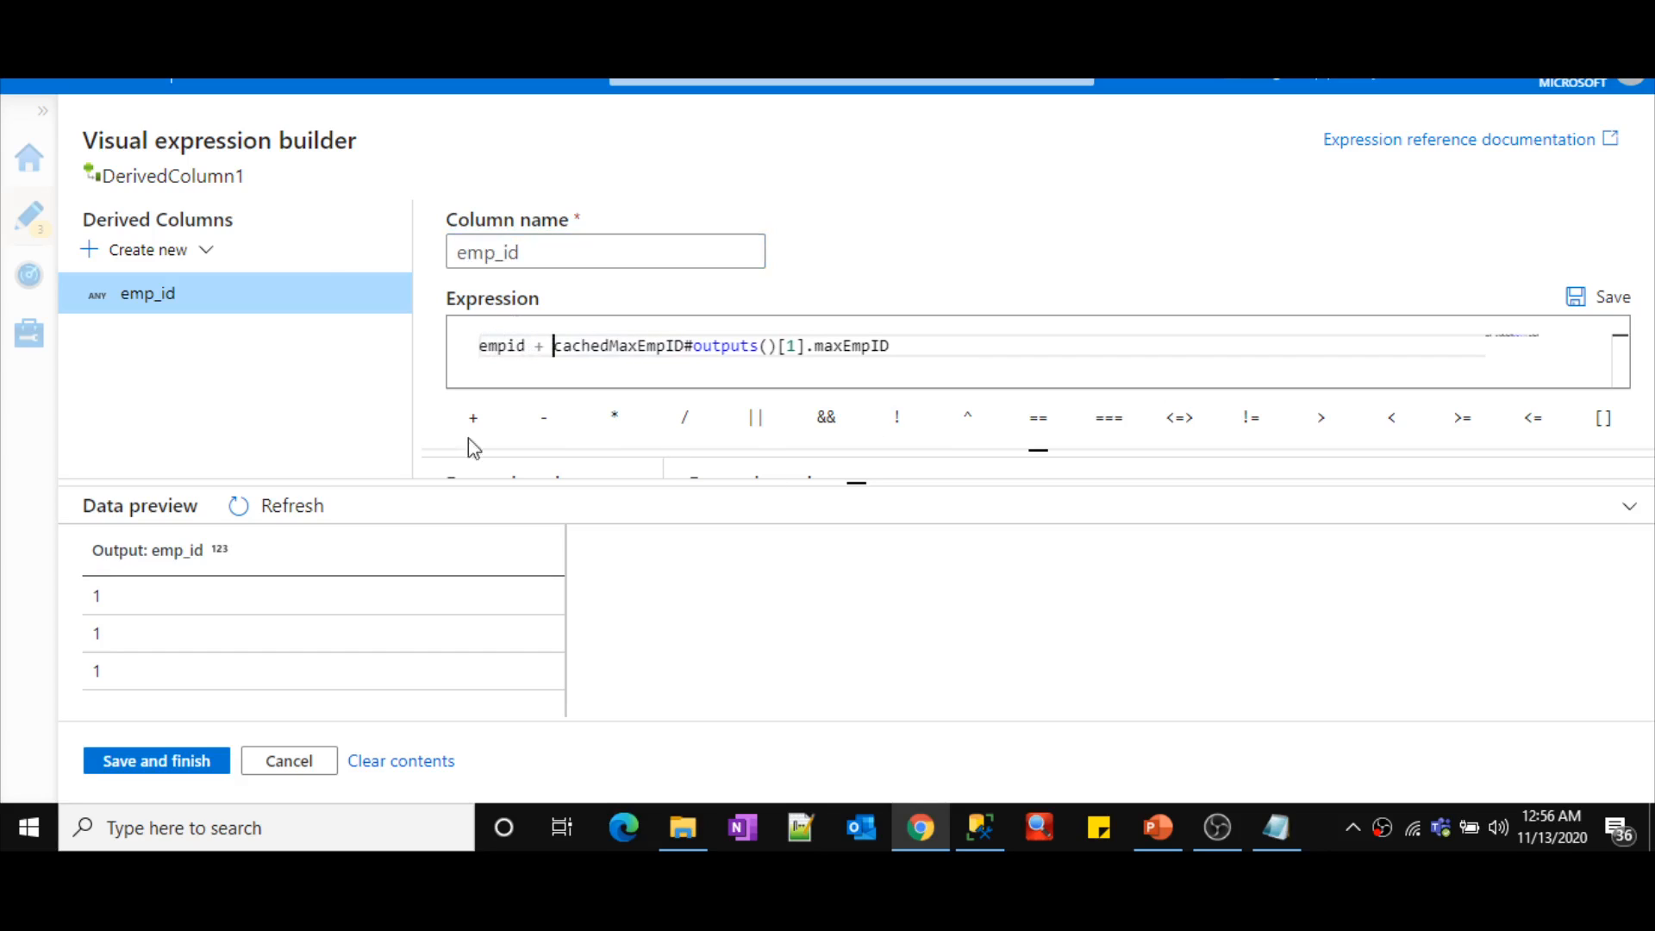
pyautogui.click(241, 513)
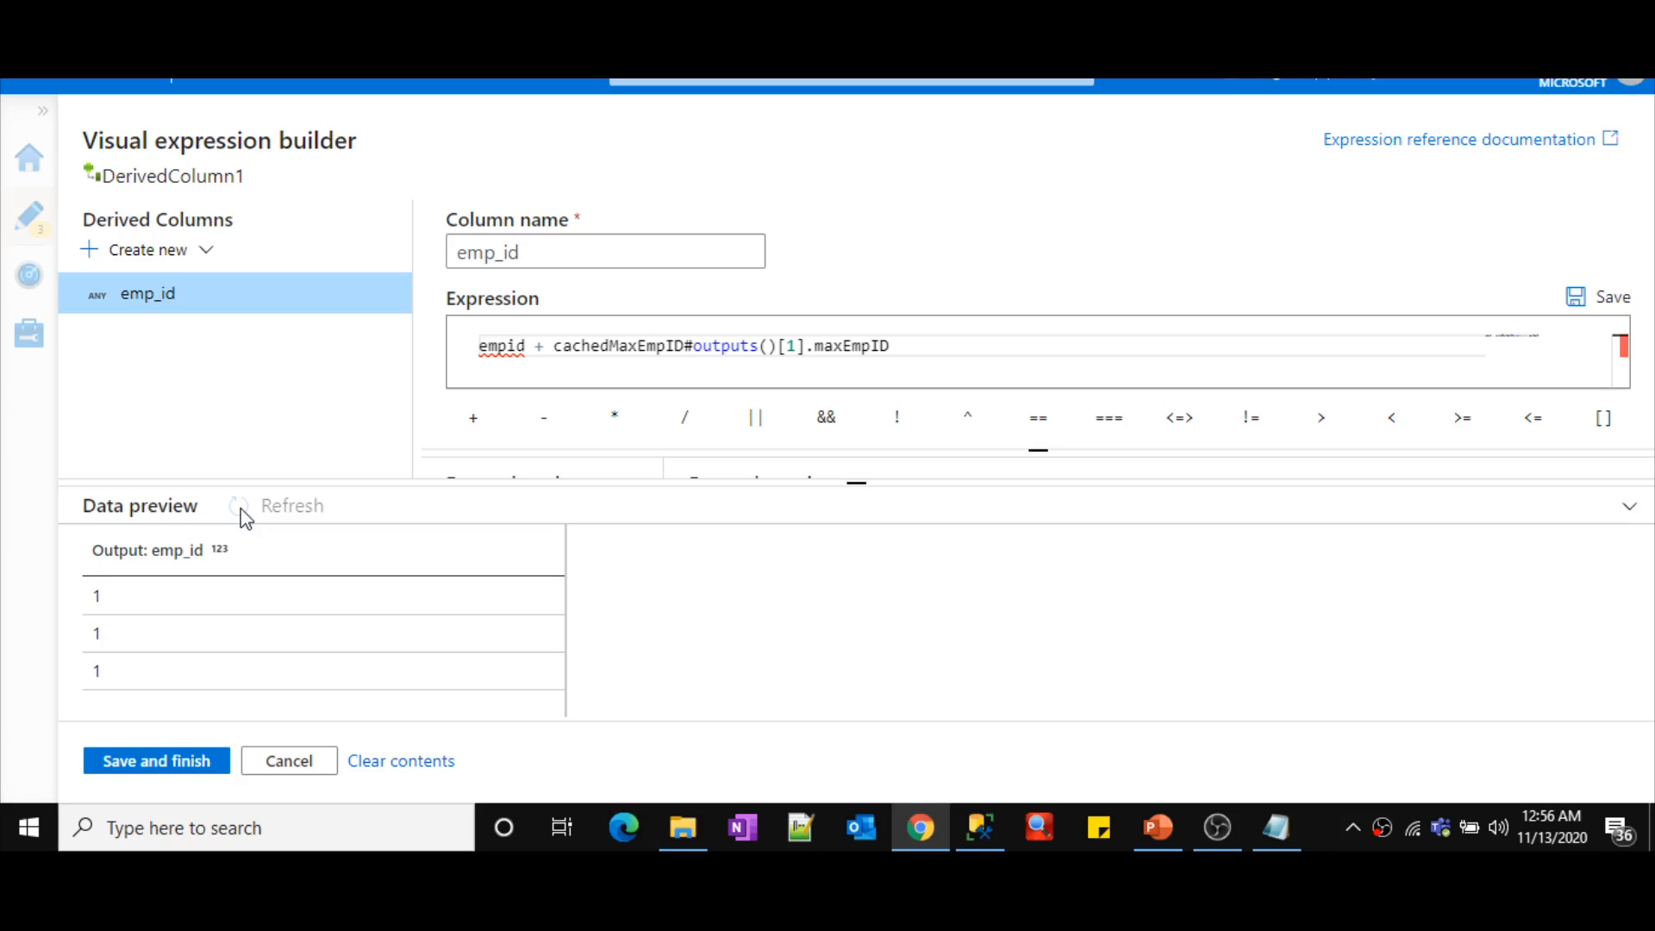
pyautogui.click(504, 354)
pyautogui.write('_')
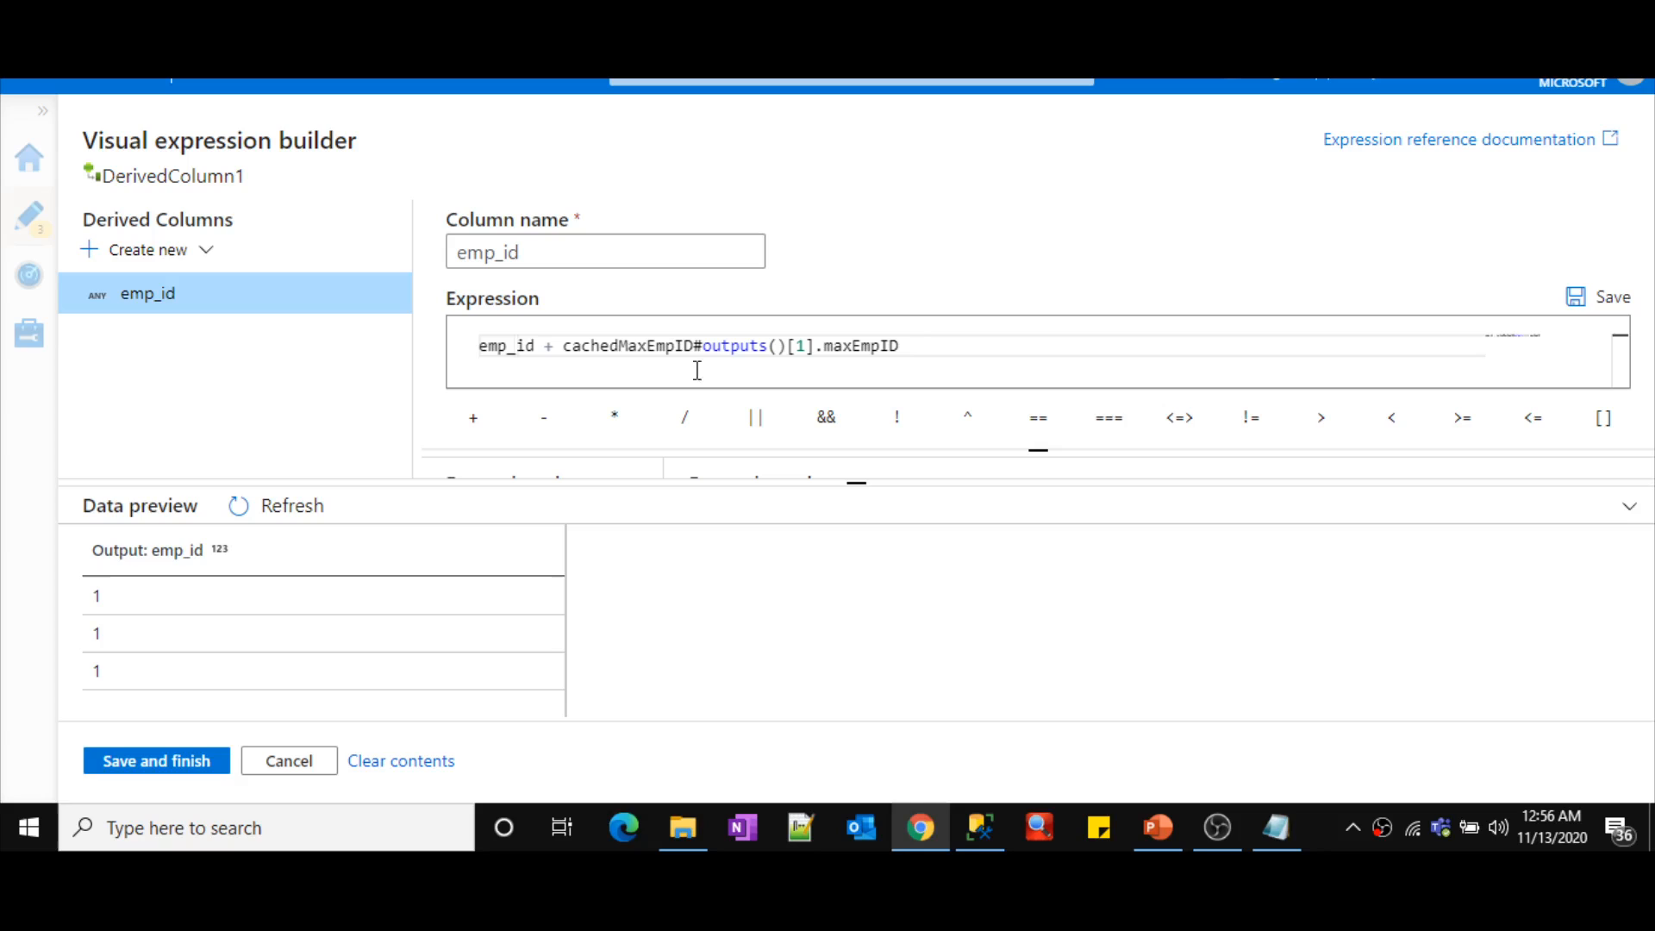
# - Refresh the expression's data preview, compare the output emp_id with the incoming emp_id, and save the finished expression
pyautogui.click(297, 514)
pyautogui.moveTo(592, 345); pyautogui.dragTo(842, 346)
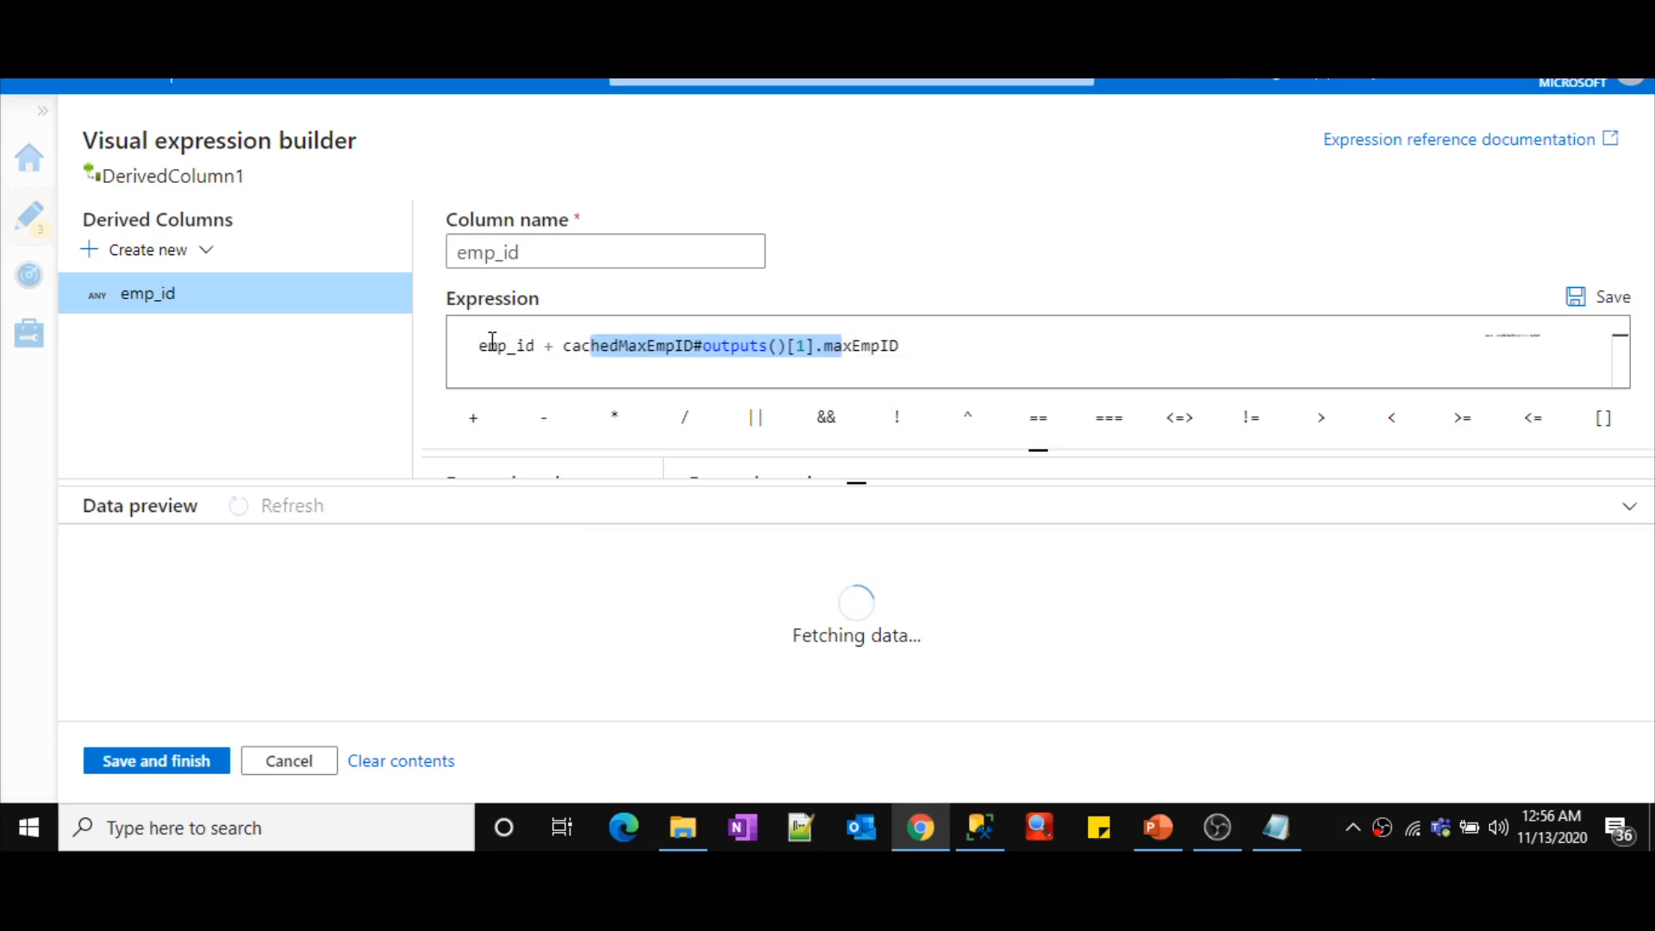
pyautogui.moveTo(491, 343); pyautogui.dragTo(814, 323)
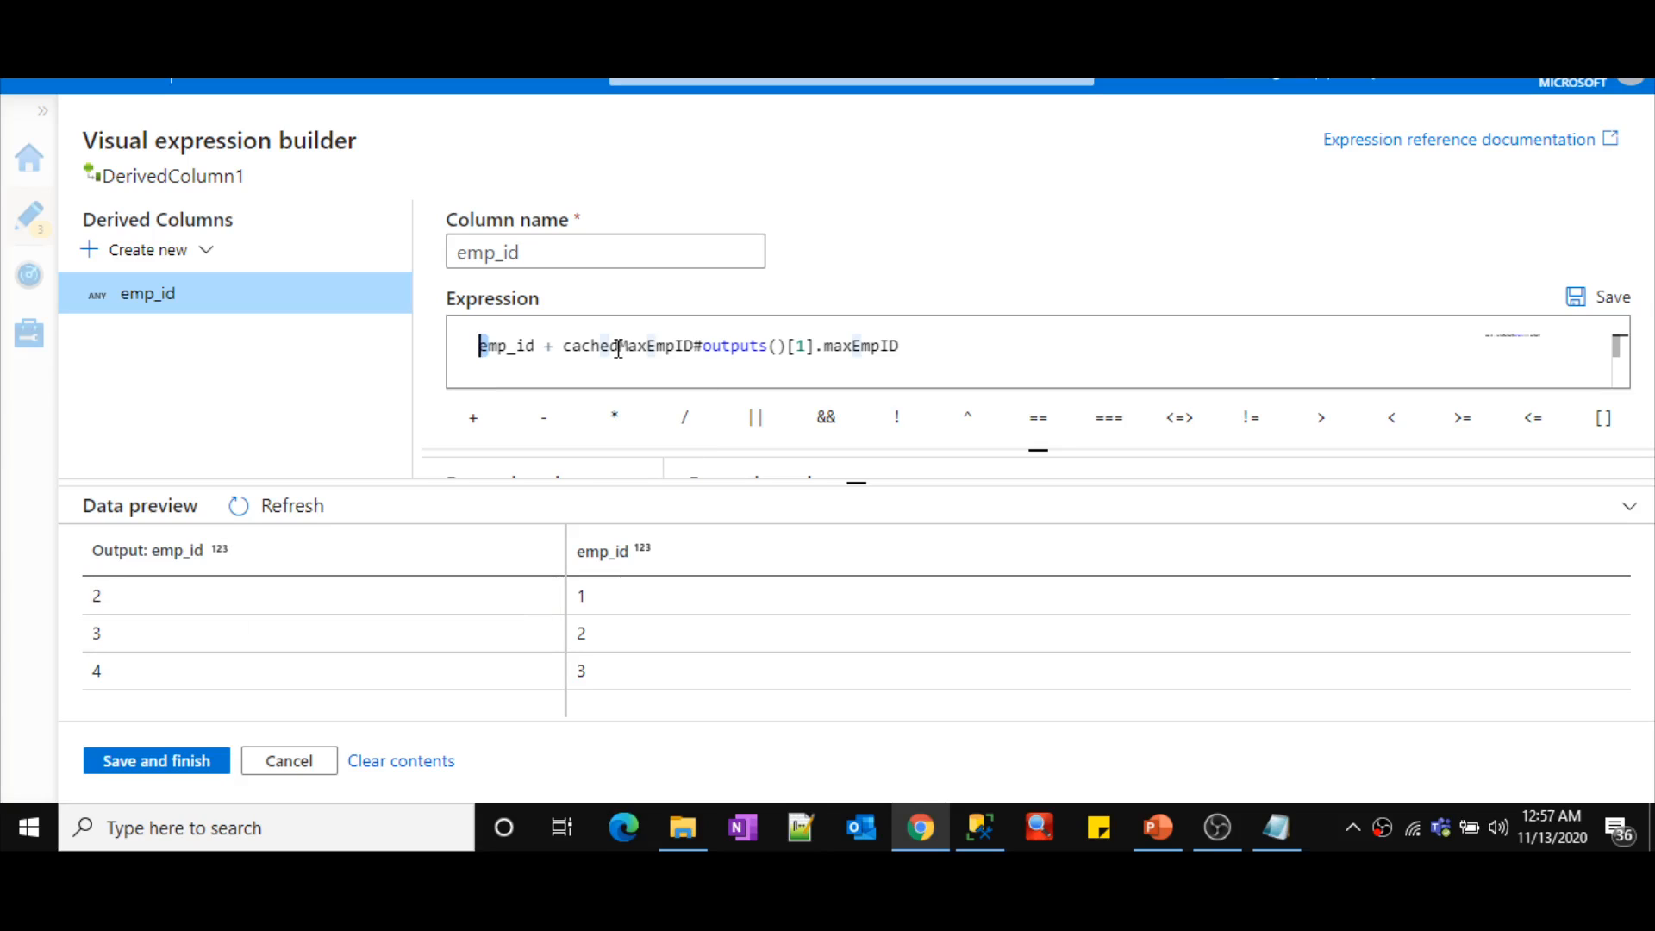
pyautogui.moveTo(94, 596); pyautogui.dragTo(121, 605)
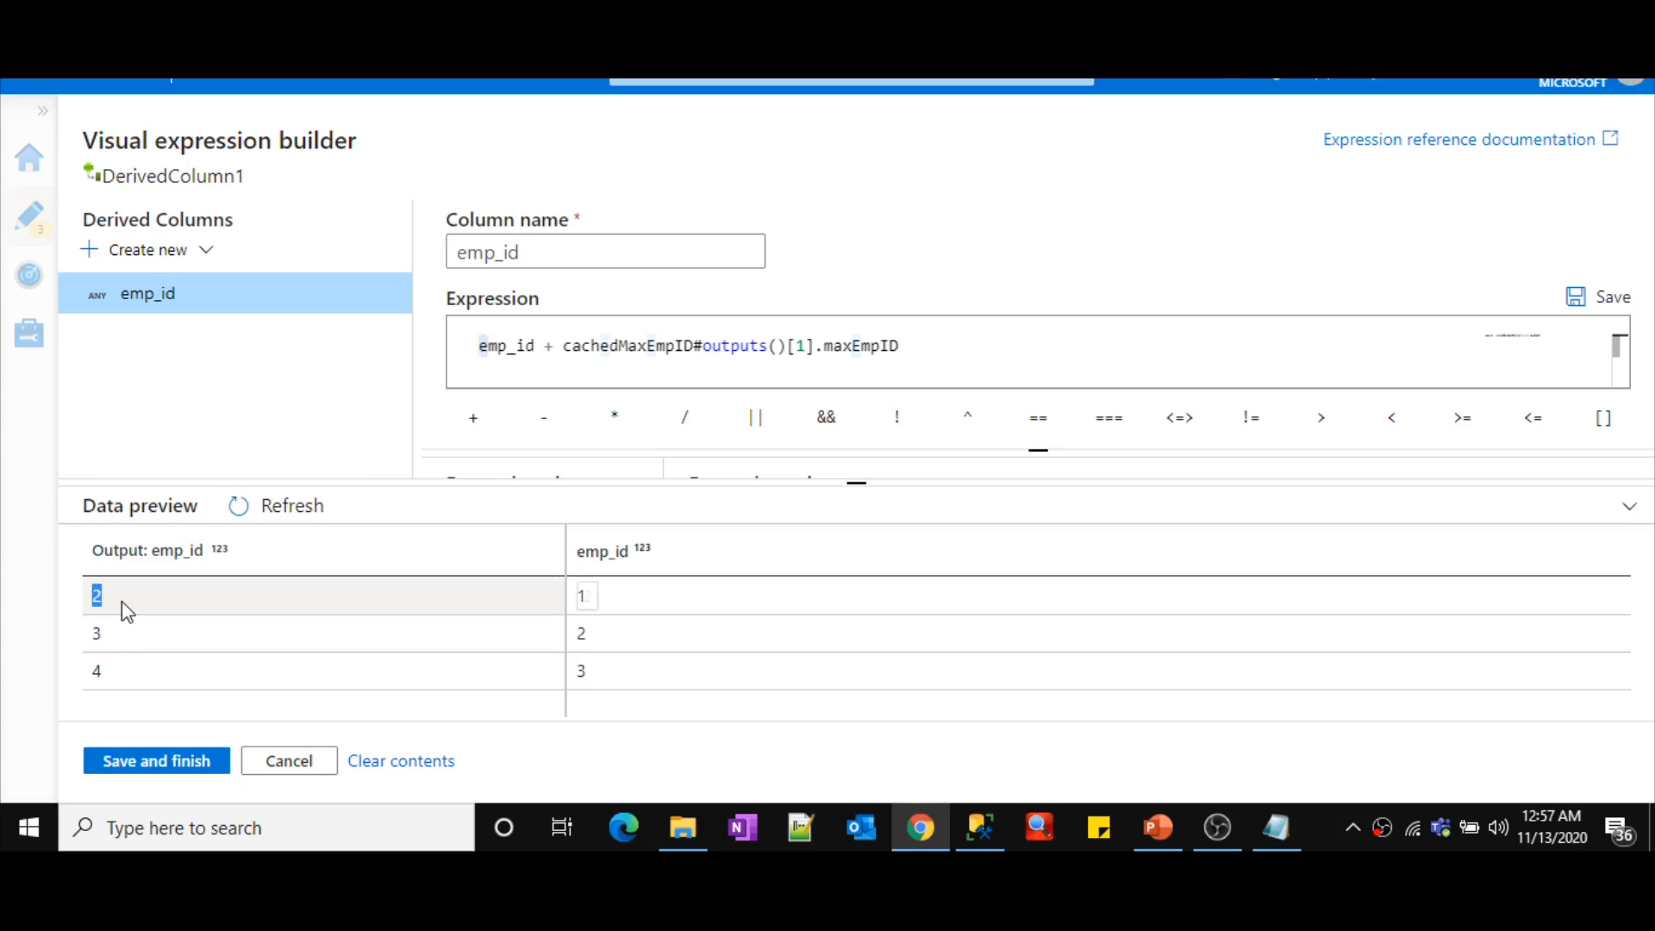
pyautogui.click(601, 638)
pyautogui.moveTo(602, 638); pyautogui.dragTo(411, 666)
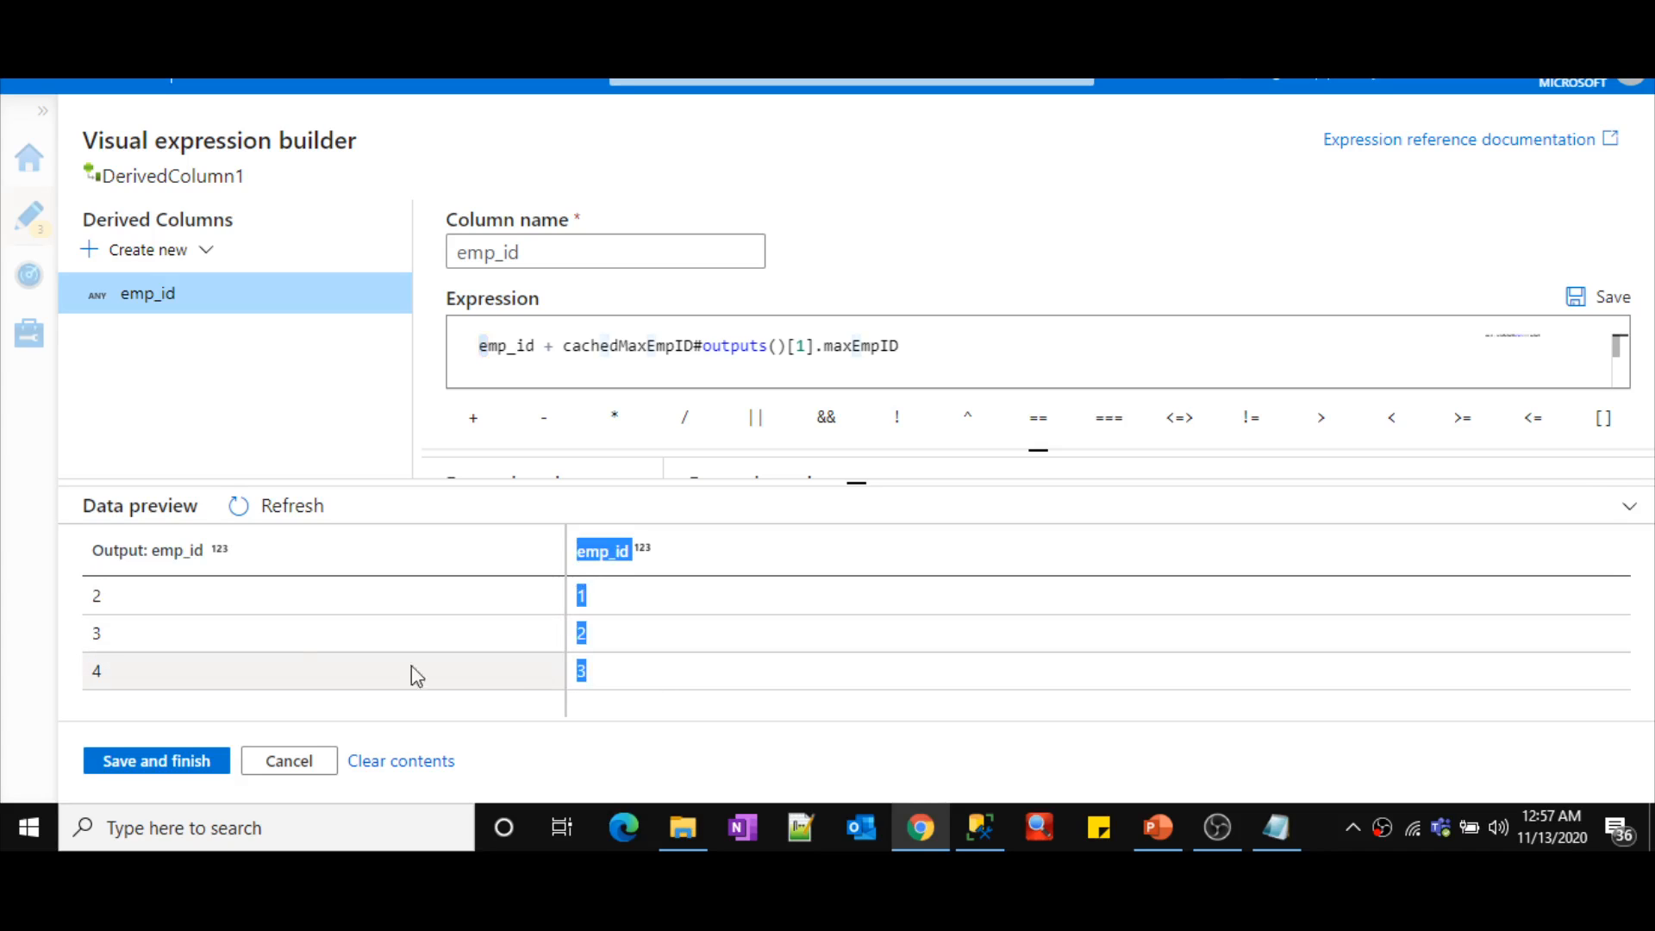
pyautogui.click(138, 762)
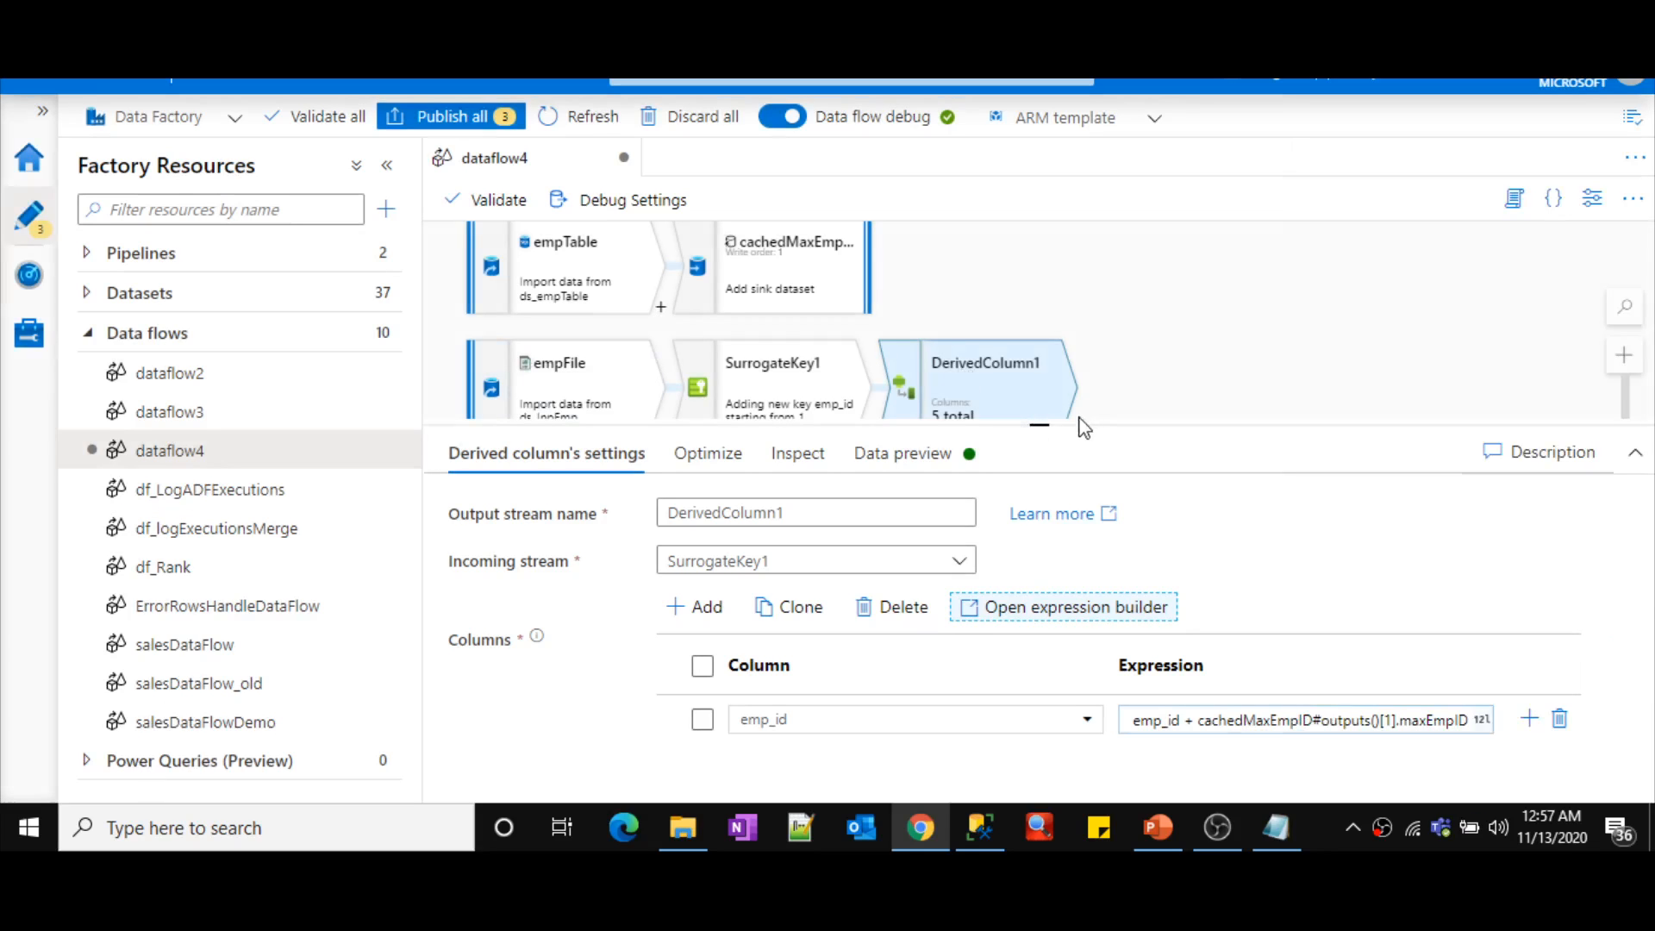
# - Preview DerivedColumn1's output rows and compare their emp_id values with the tbl_employee query results in SQL Server Management Studio
pyautogui.click(923, 466)
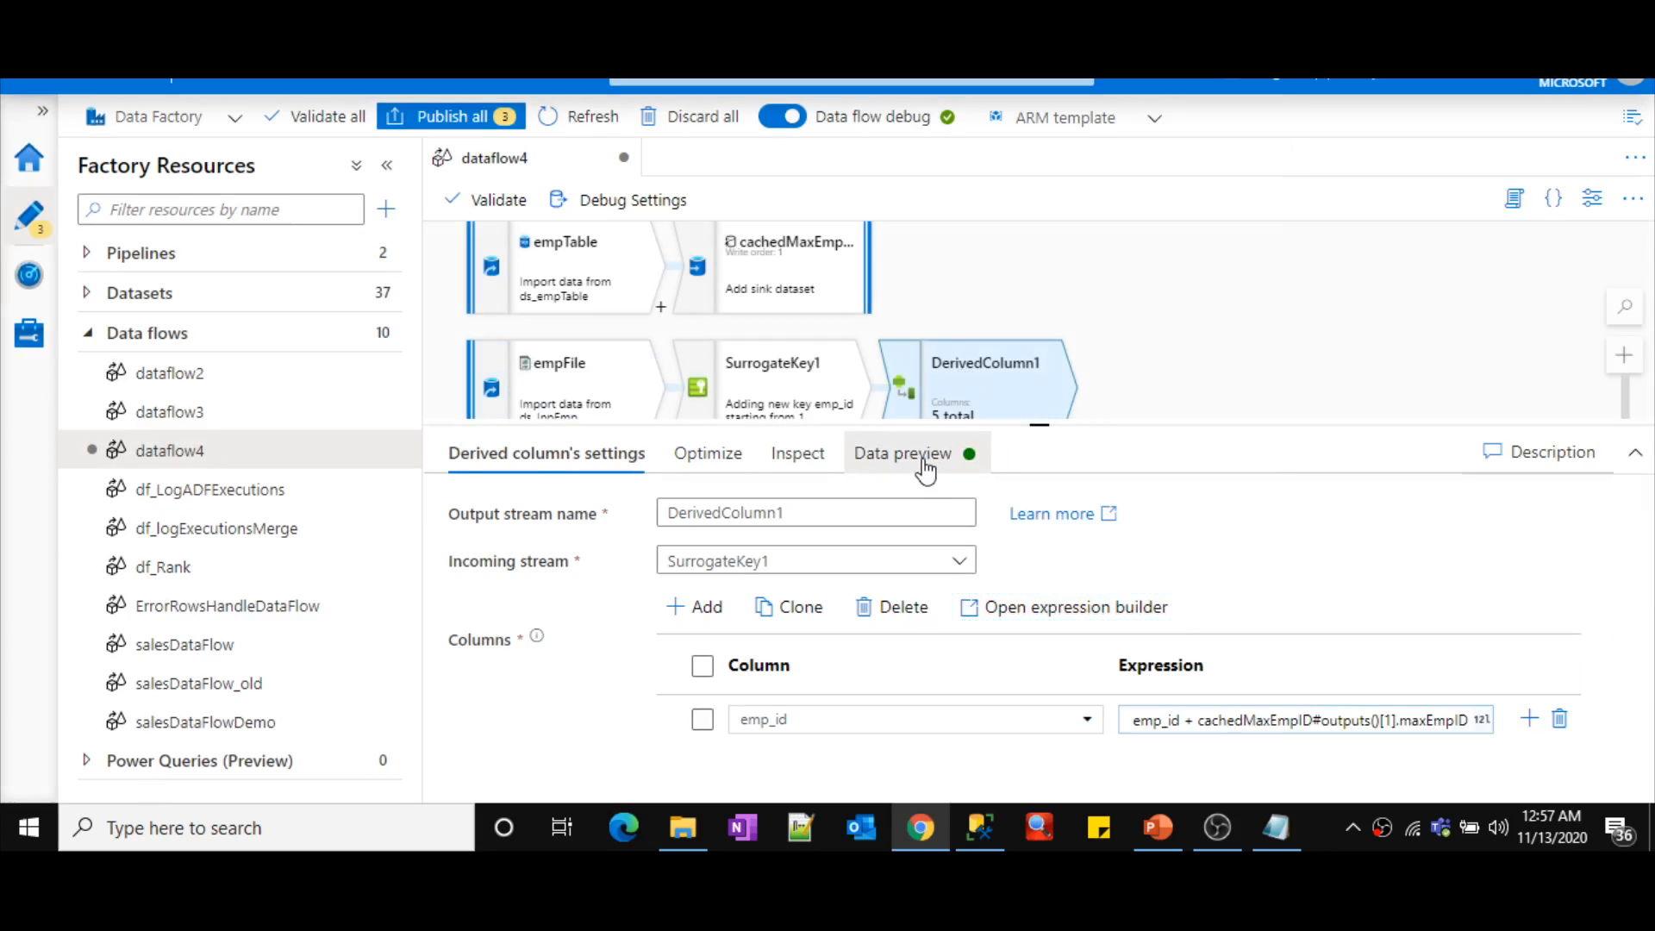
pyautogui.click(507, 555)
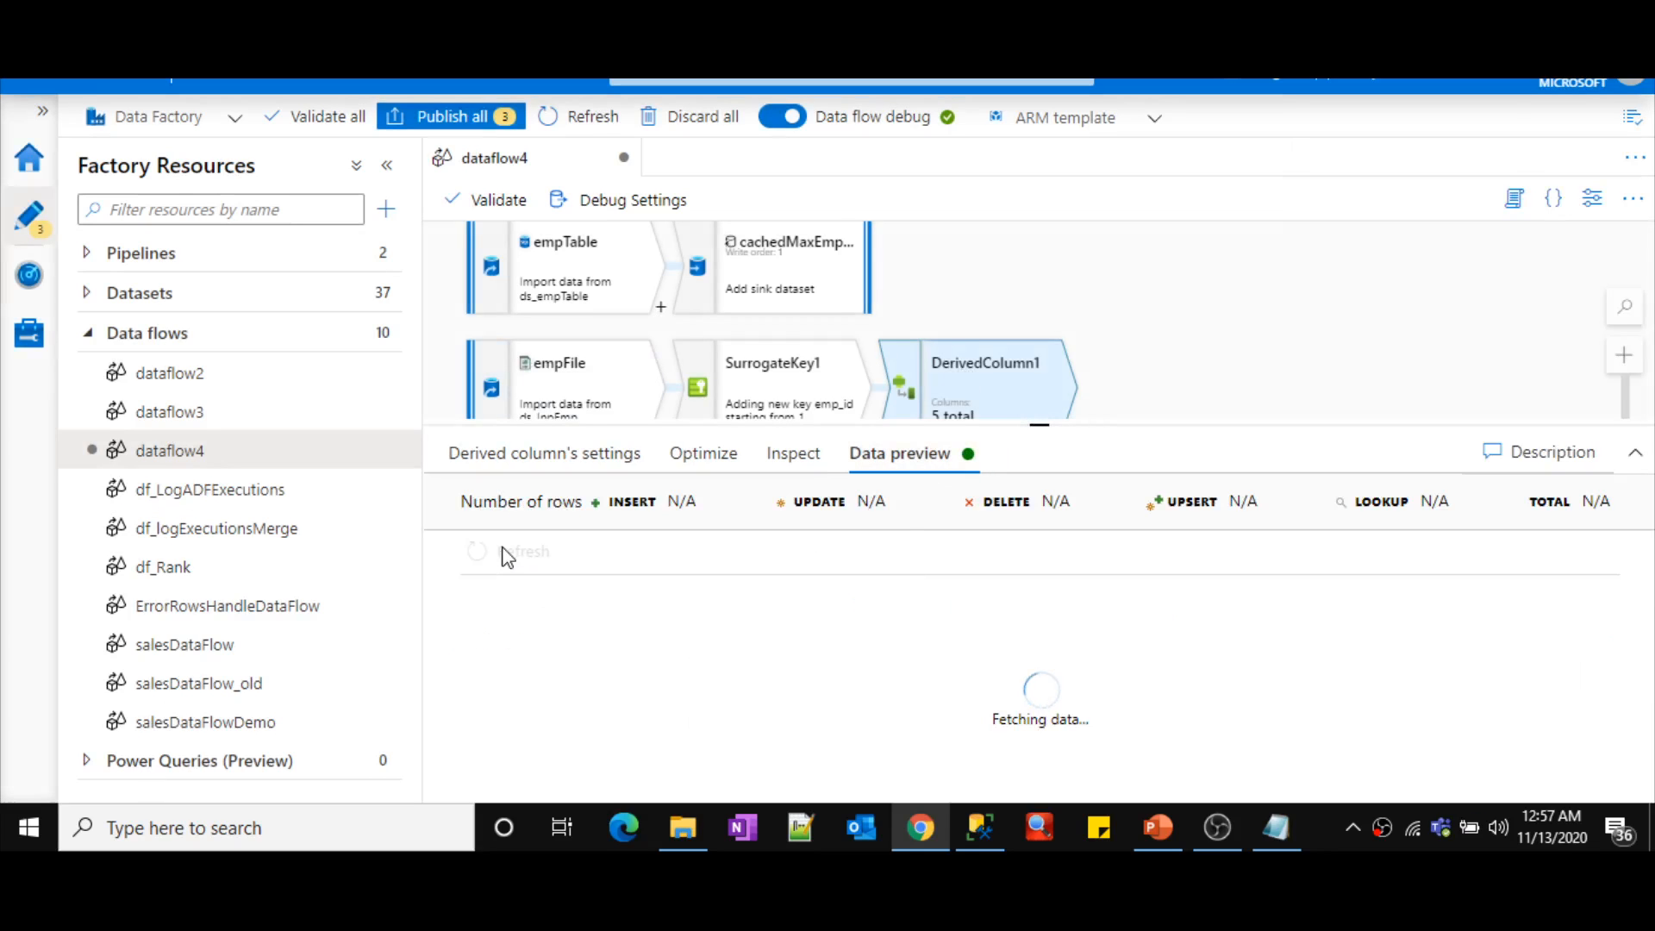
pyautogui.hotkey('alt', 'Tab')
pyautogui.press('Tab')
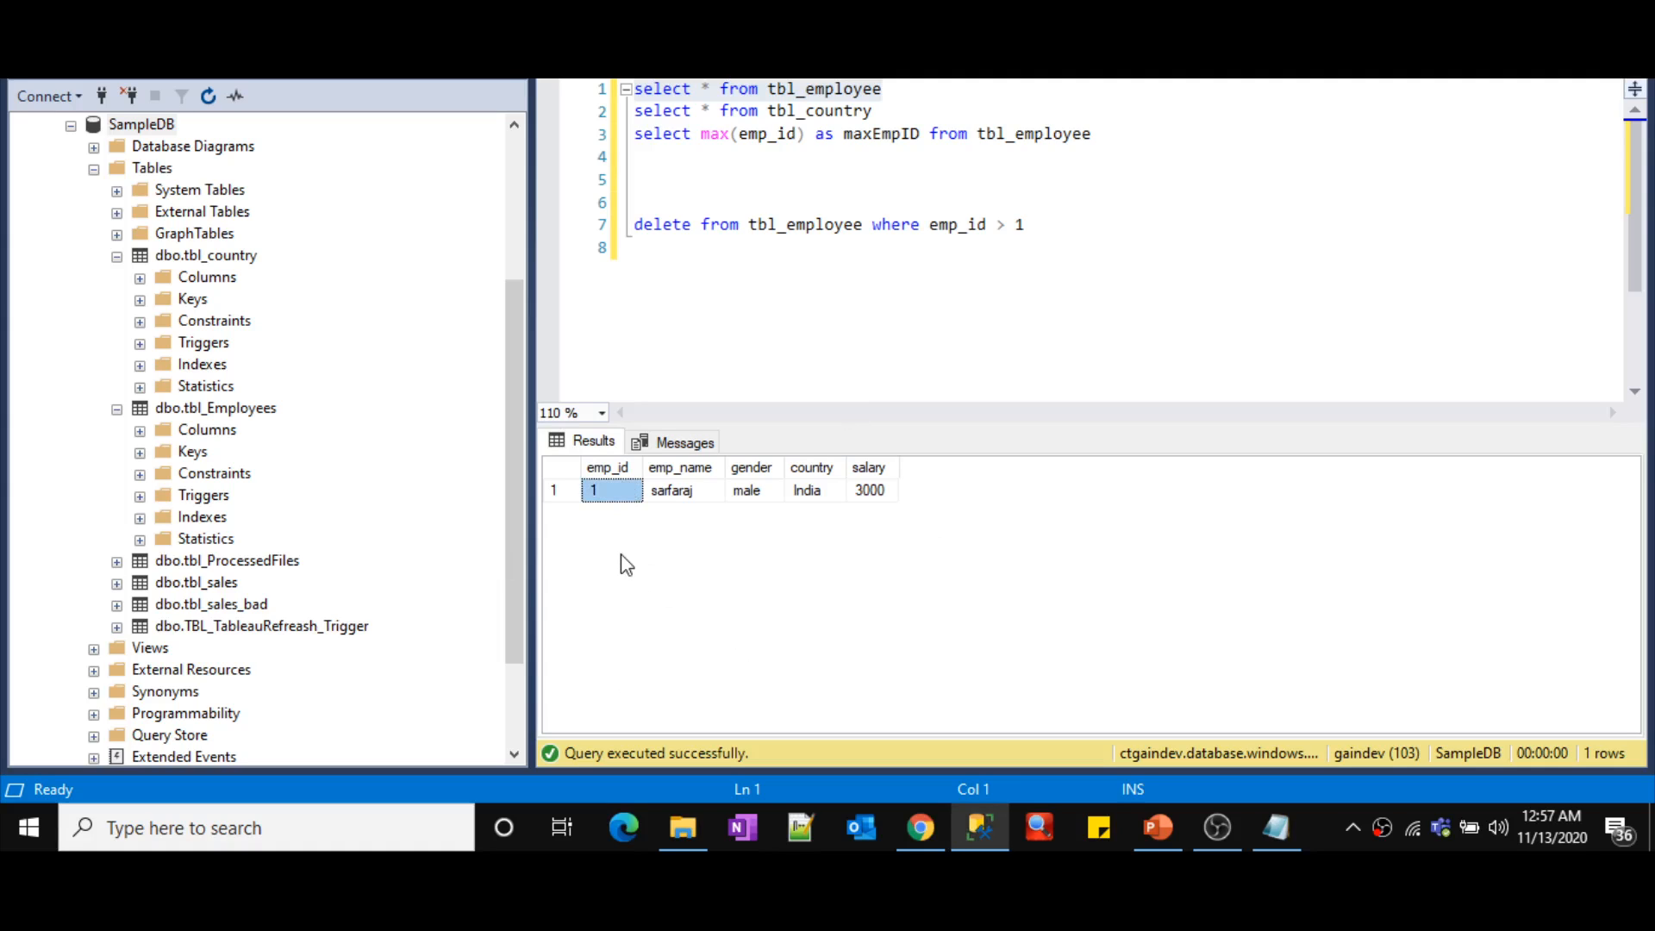
pyautogui.hotkey('alt', 'Tab')
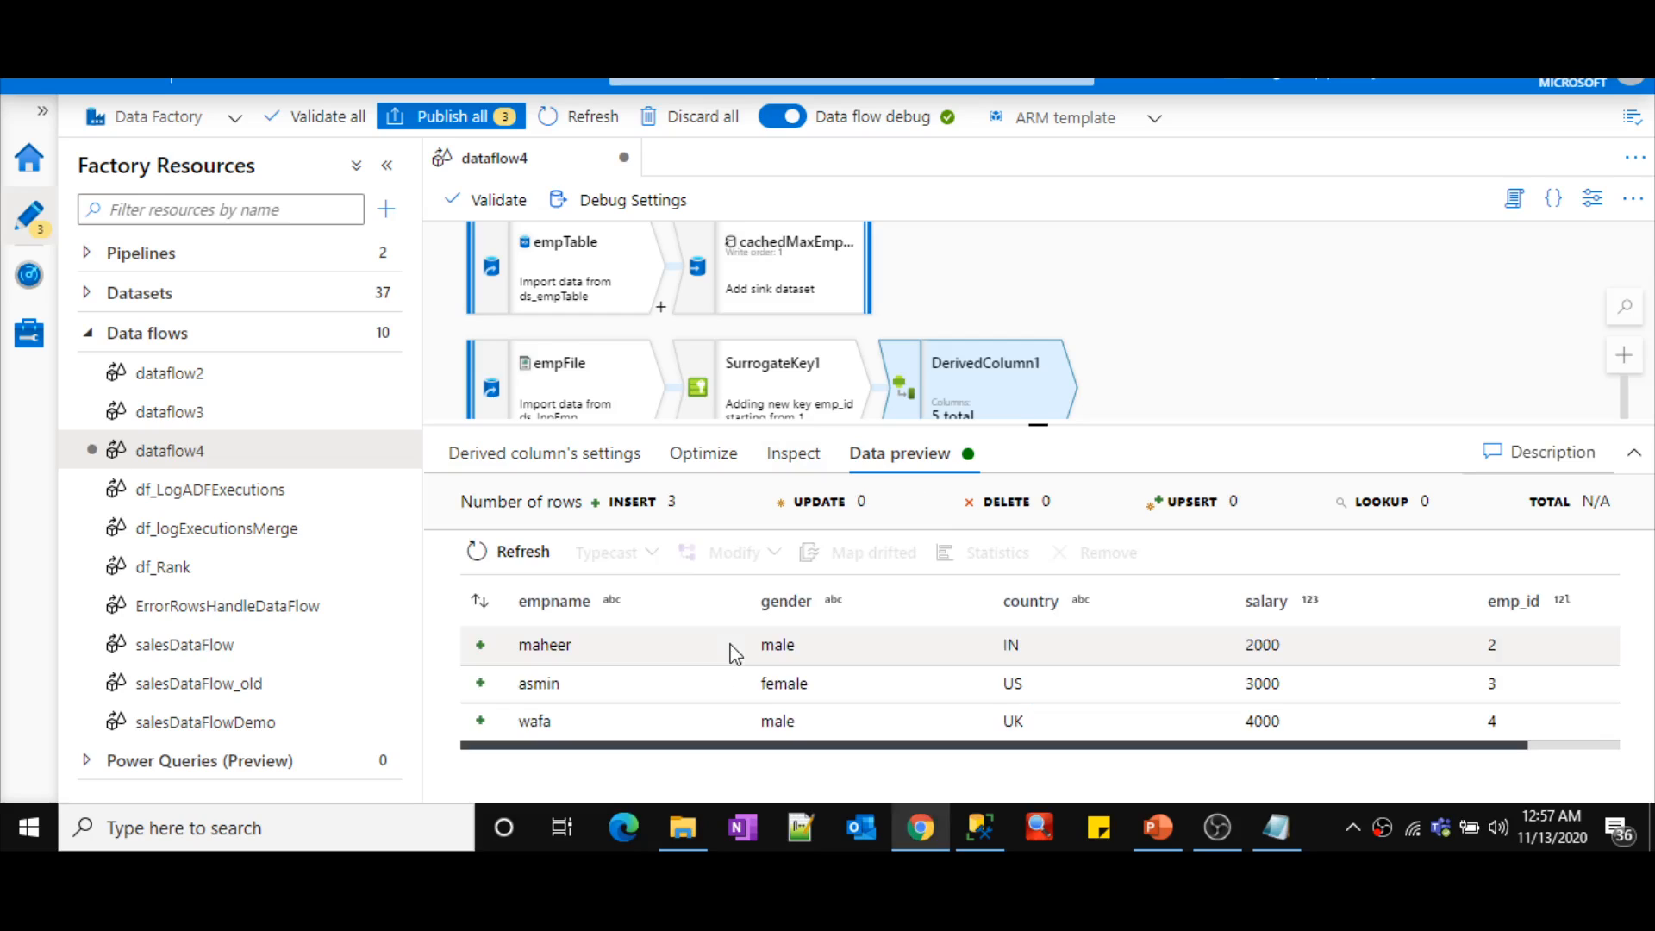
# - Add a Sink transformation after DerivedColumn1
pyautogui.moveTo(1095, 424); pyautogui.dragTo(1088, 623)
pyautogui.click(1074, 429)
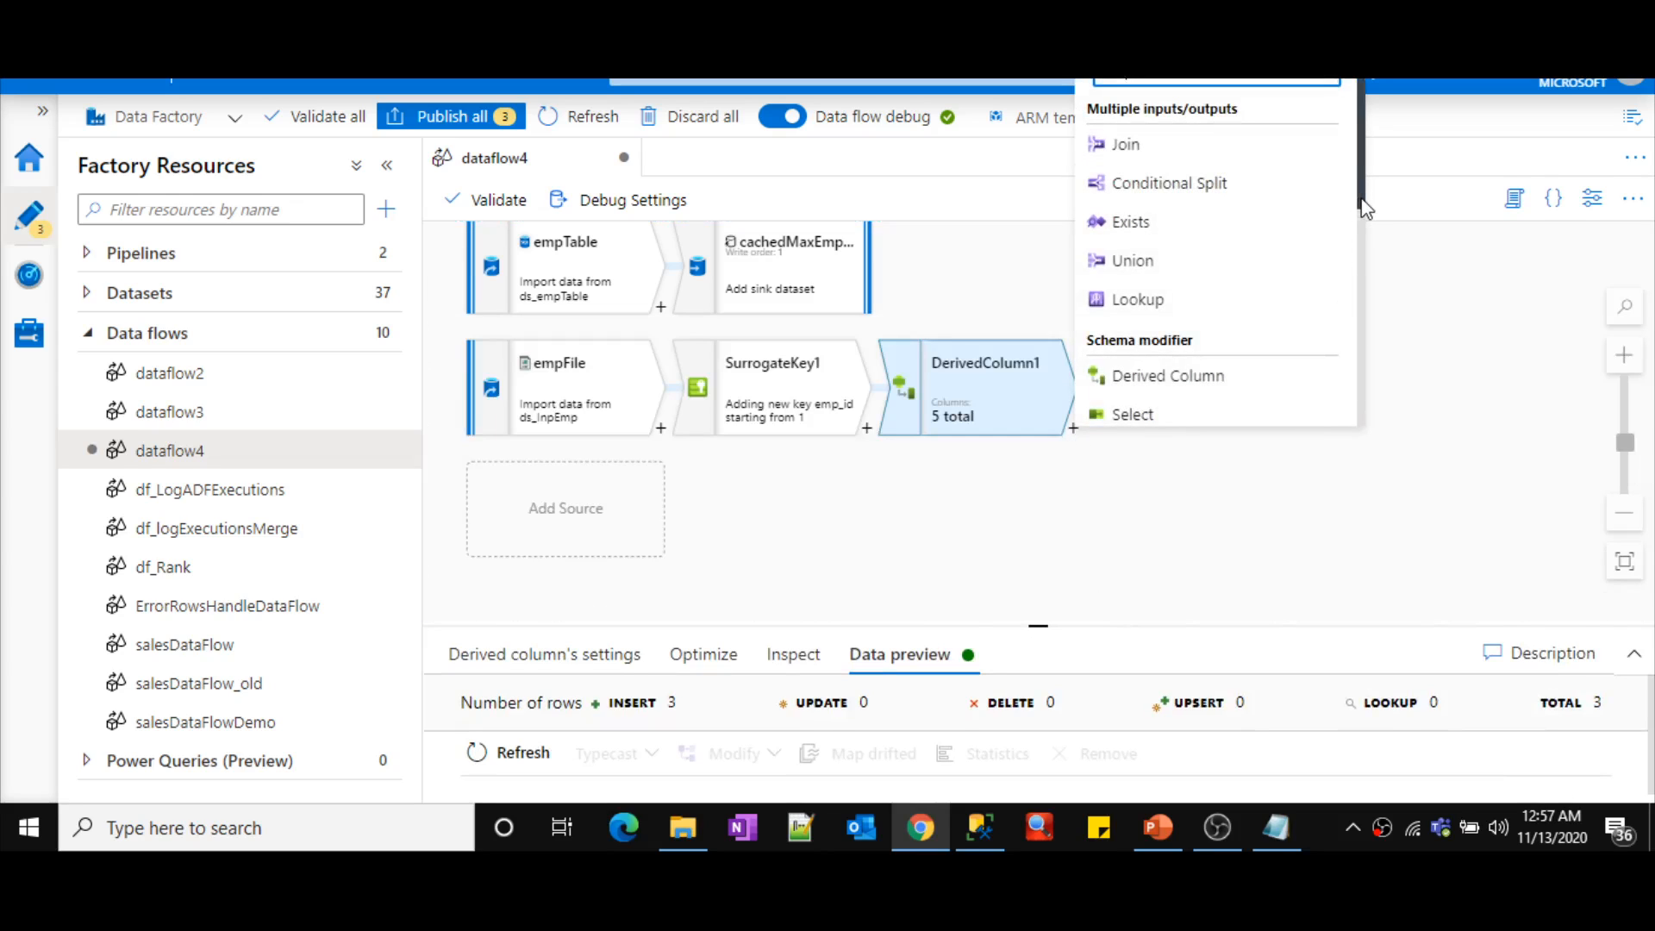
pyautogui.moveTo(1363, 207); pyautogui.dragTo(1377, 425)
pyautogui.click(1258, 414)
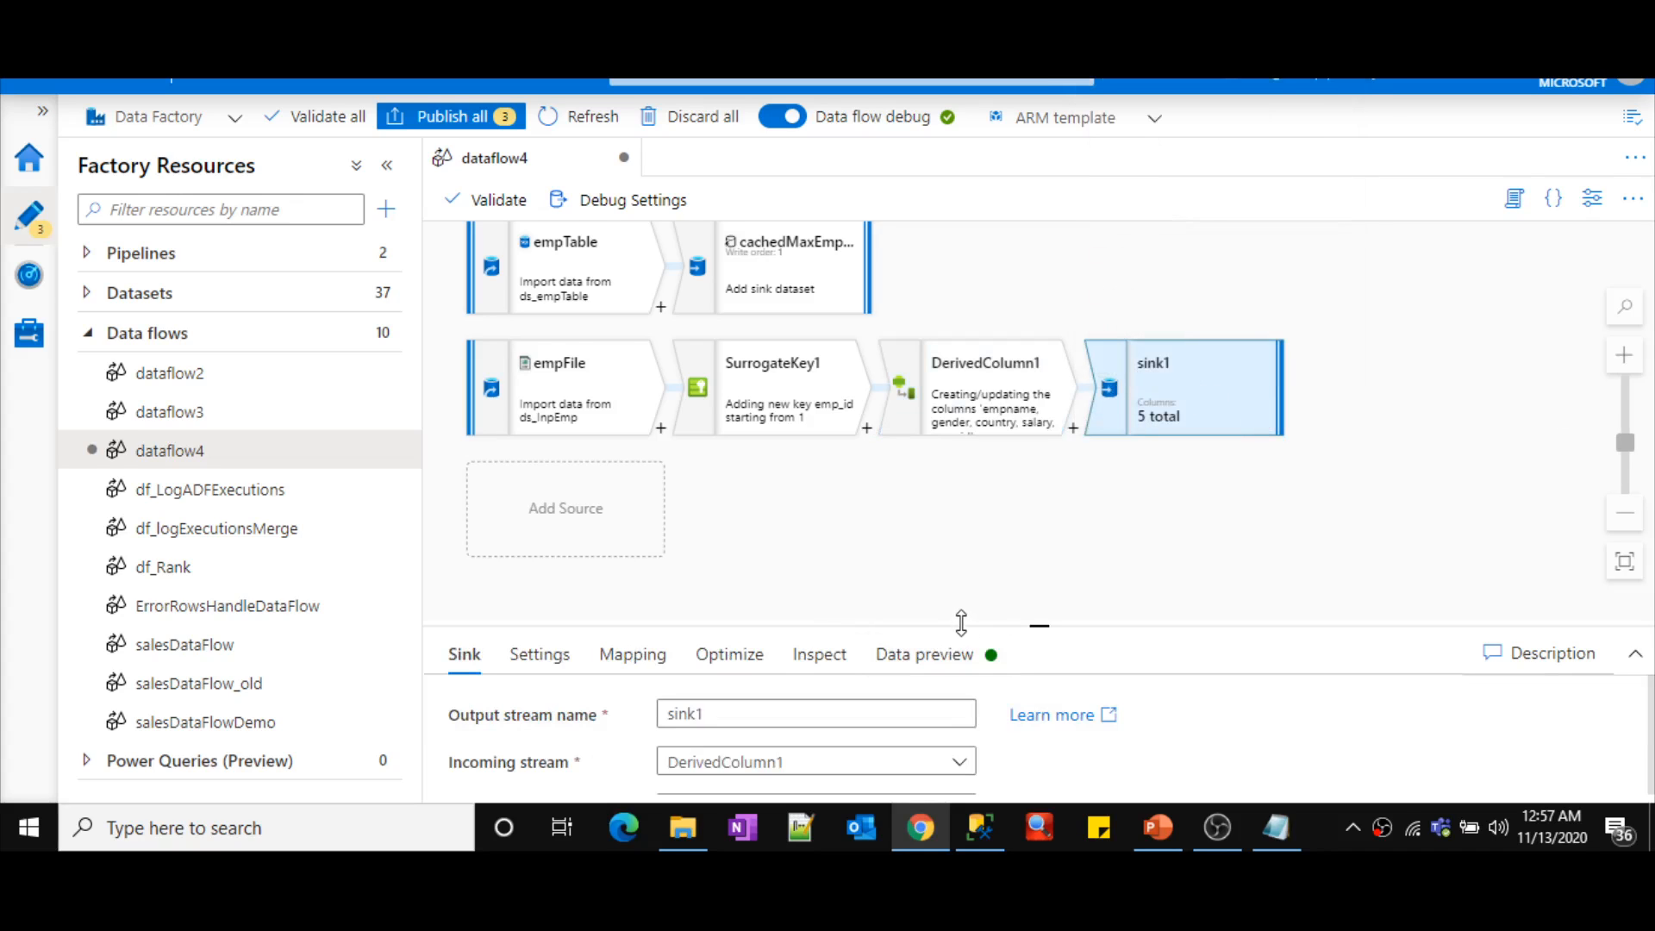
# - Start a new Azure SQL Database dataset for sink1 and name it ds_empSink
pyautogui.moveTo(957, 624); pyautogui.dragTo(957, 457)
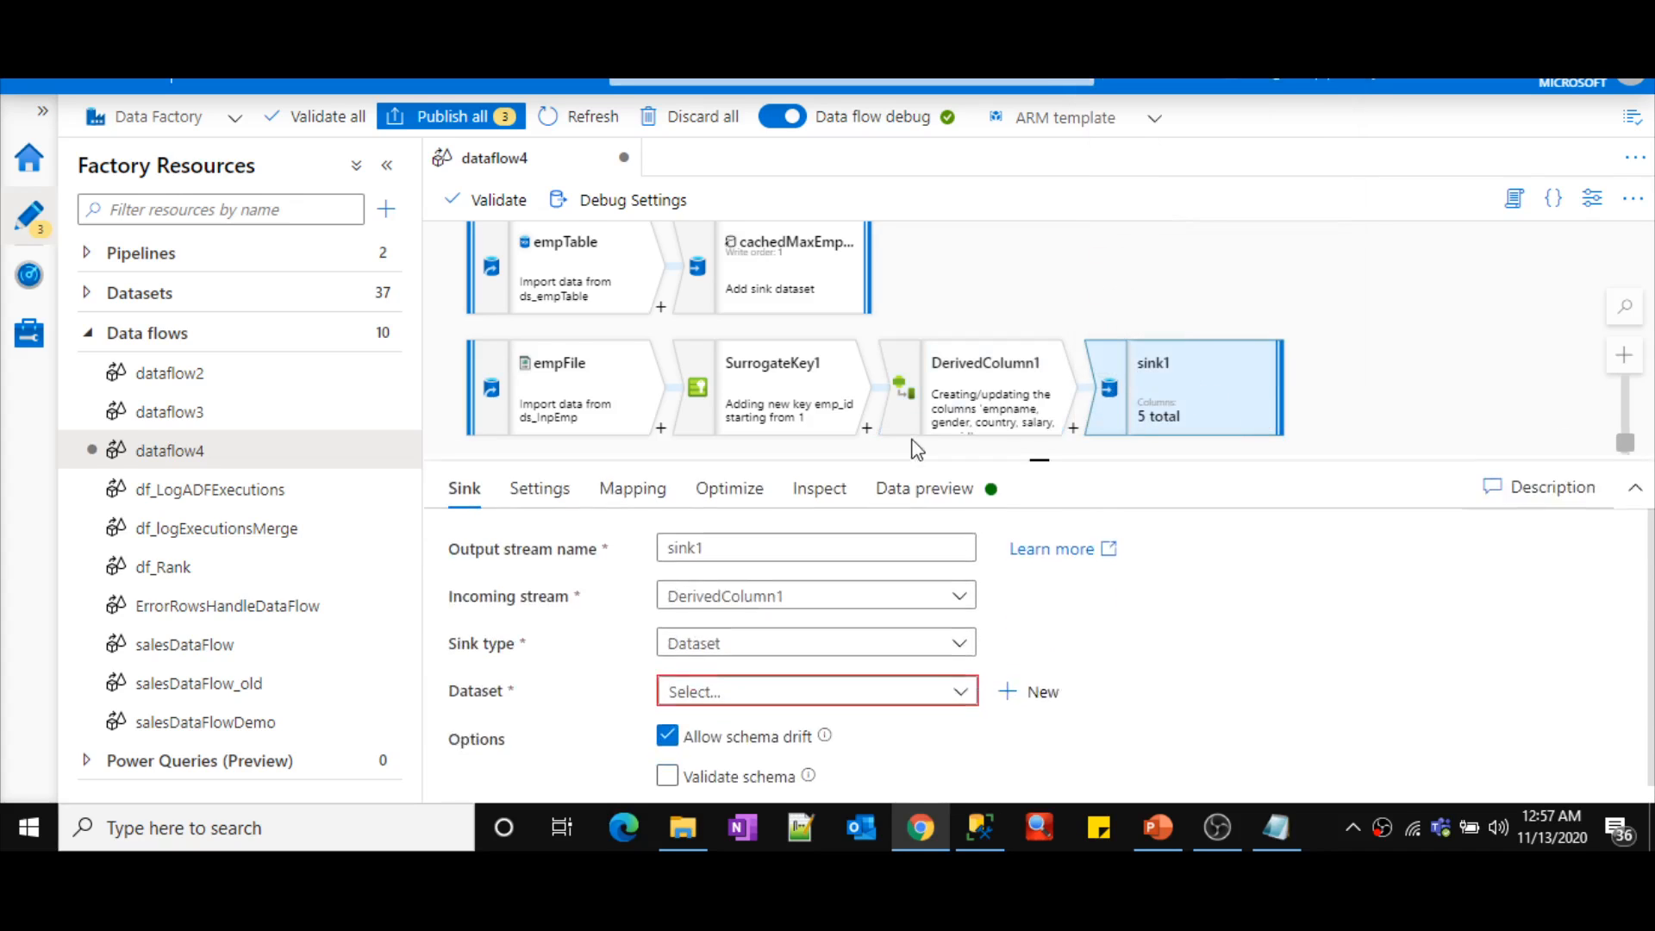
pyautogui.click(1043, 666)
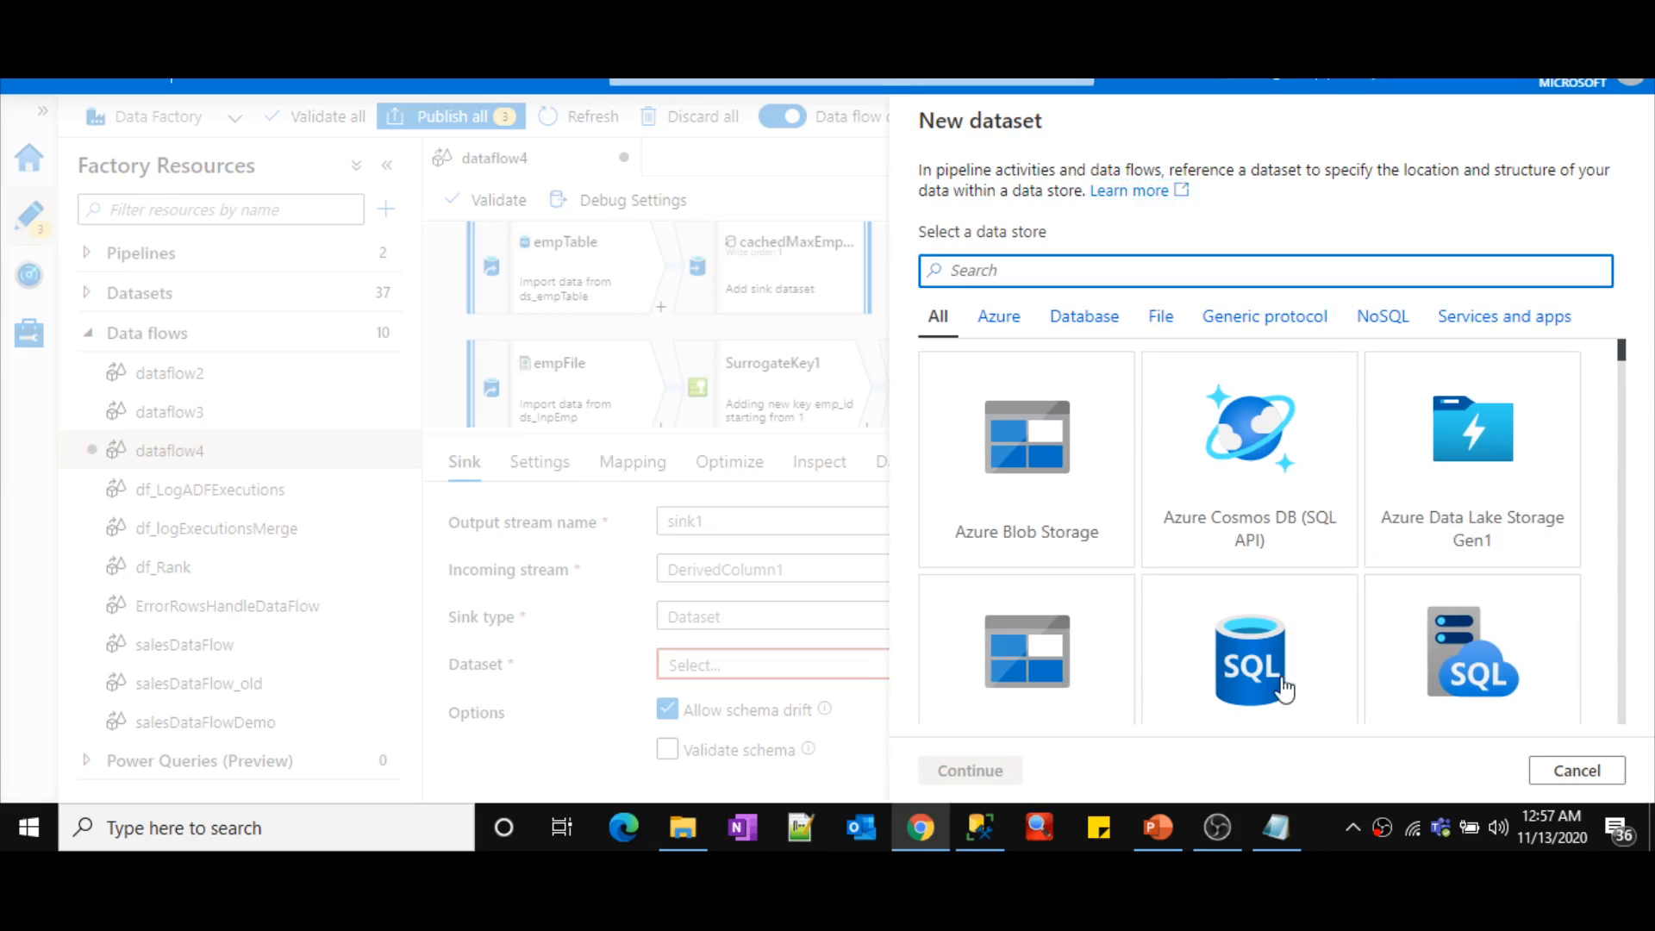
pyautogui.click(1259, 669)
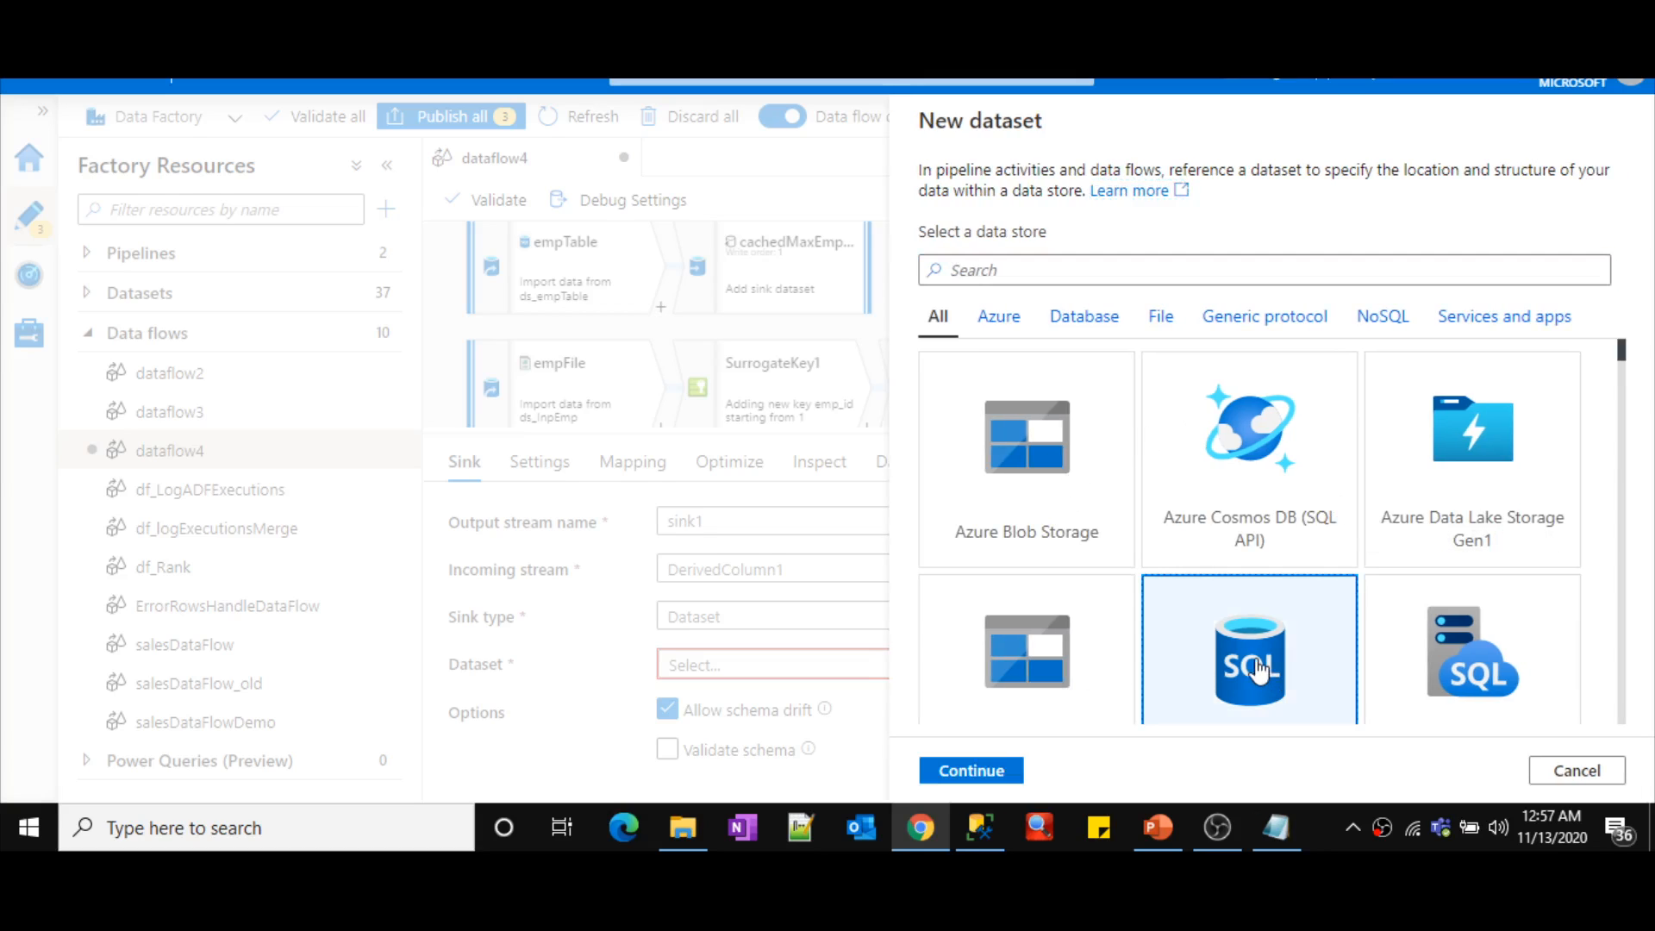
pyautogui.click(969, 770)
pyautogui.click(1030, 199)
pyautogui.moveTo(1060, 195); pyautogui.dragTo(874, 199)
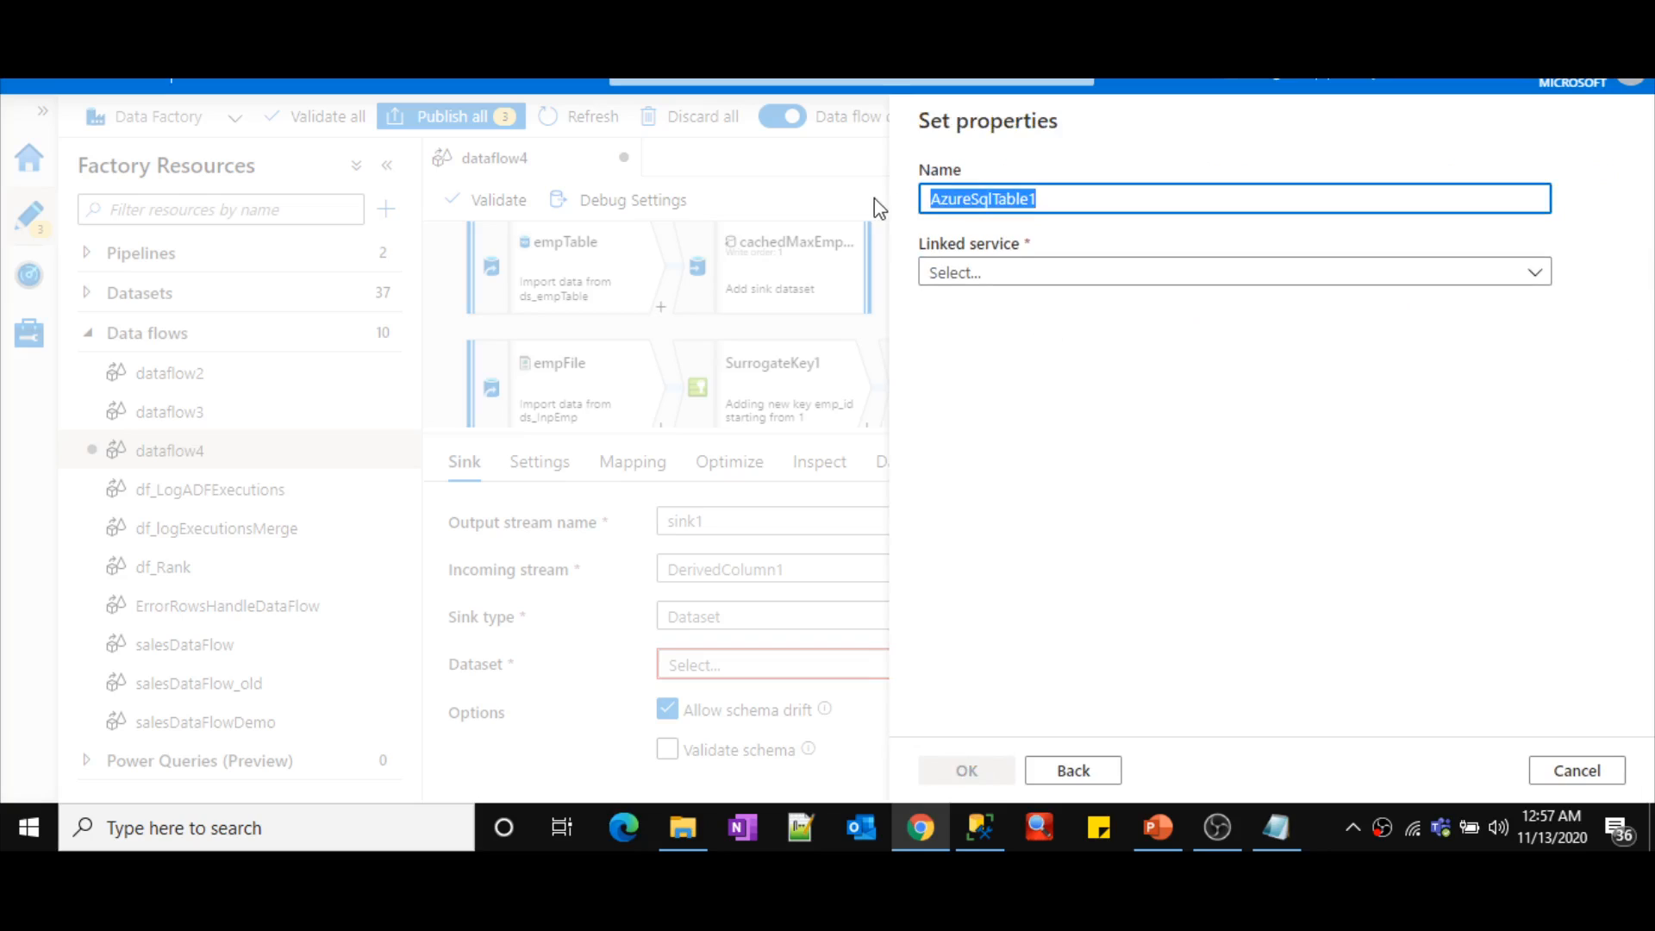
pyautogui.write('ds_')
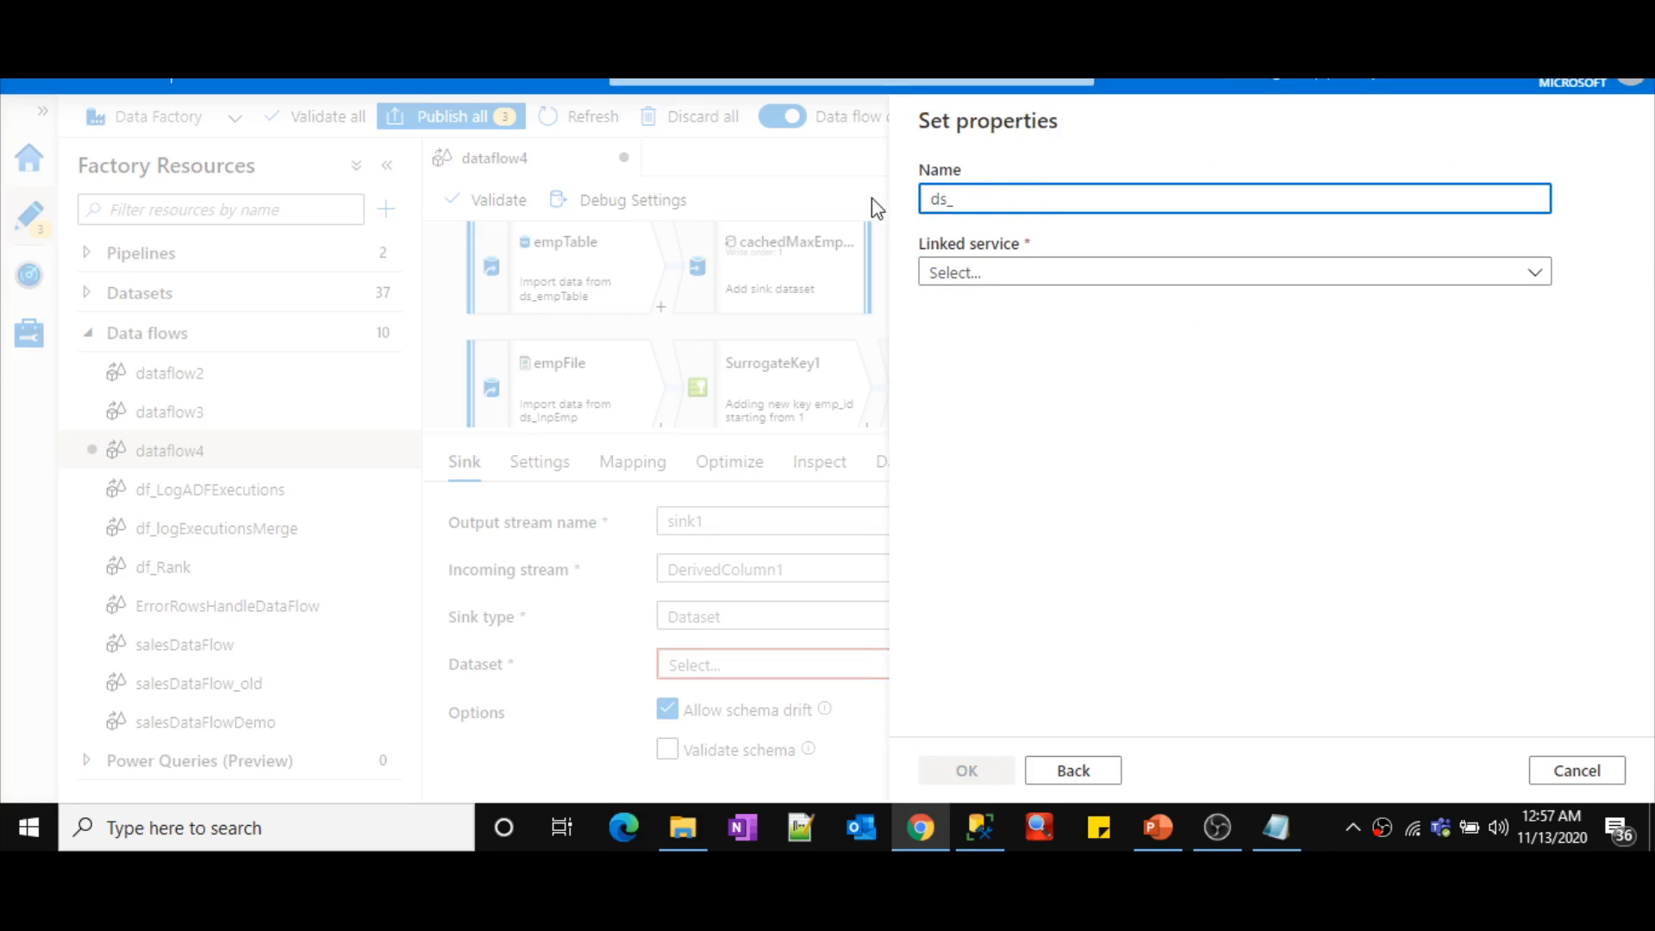
pyautogui.write('empTable')
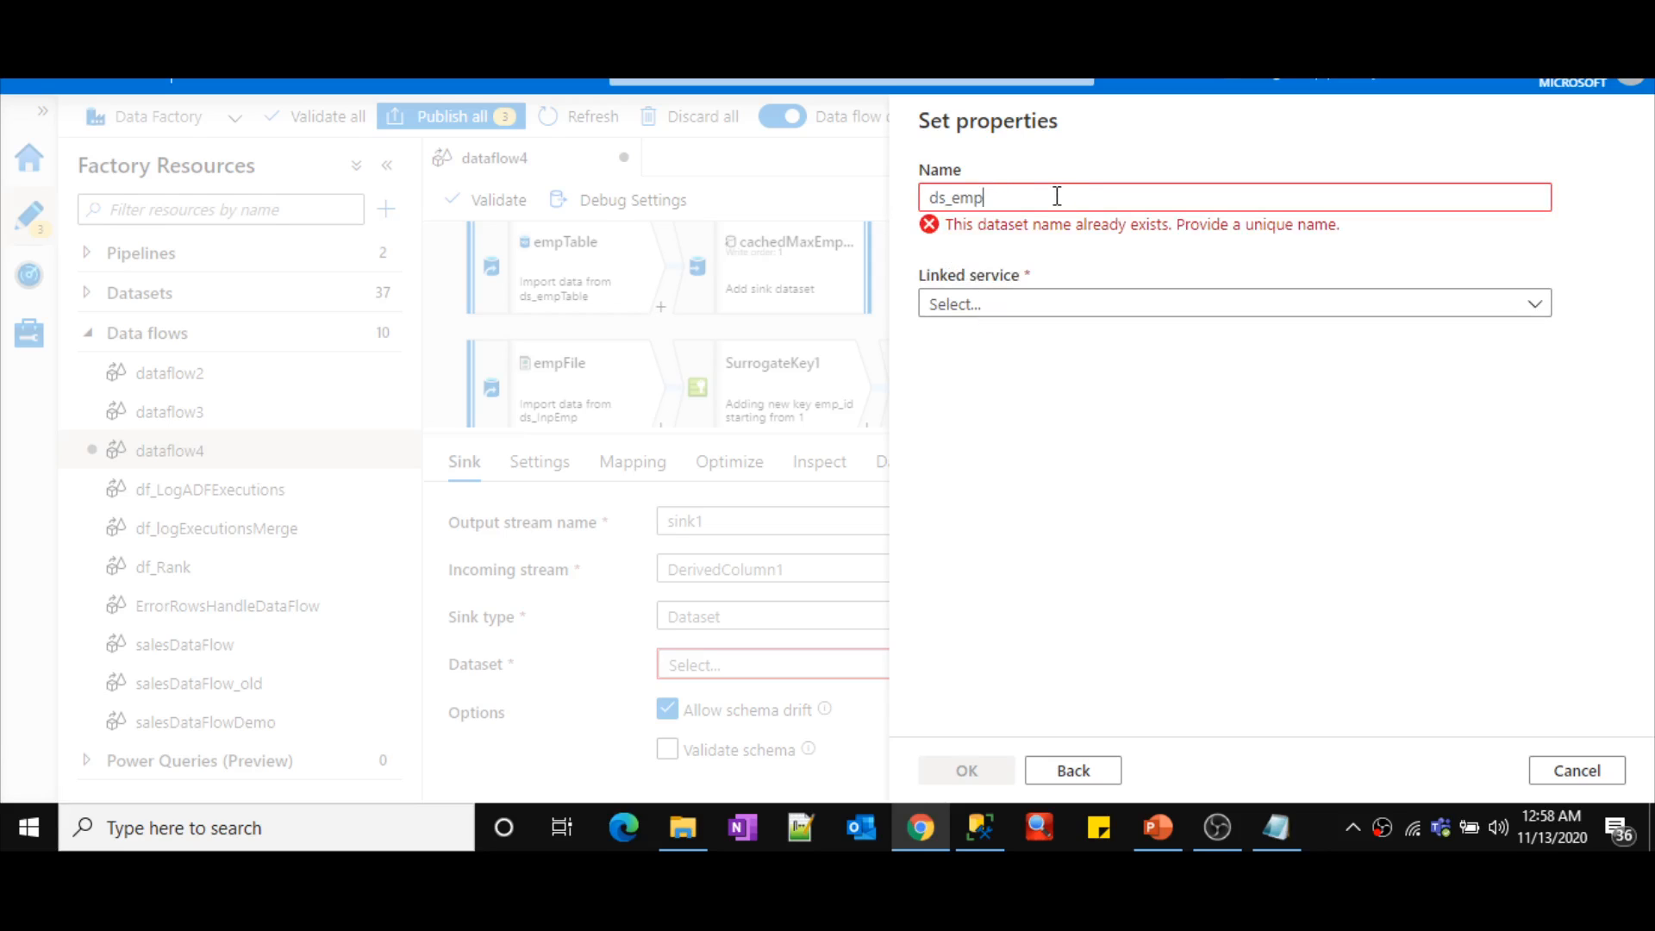
# - Link the dataset to DevSQLServerLinkedService, select the existing table dbo.tbl_employee, and finish creating it
pyautogui.click(983, 271)
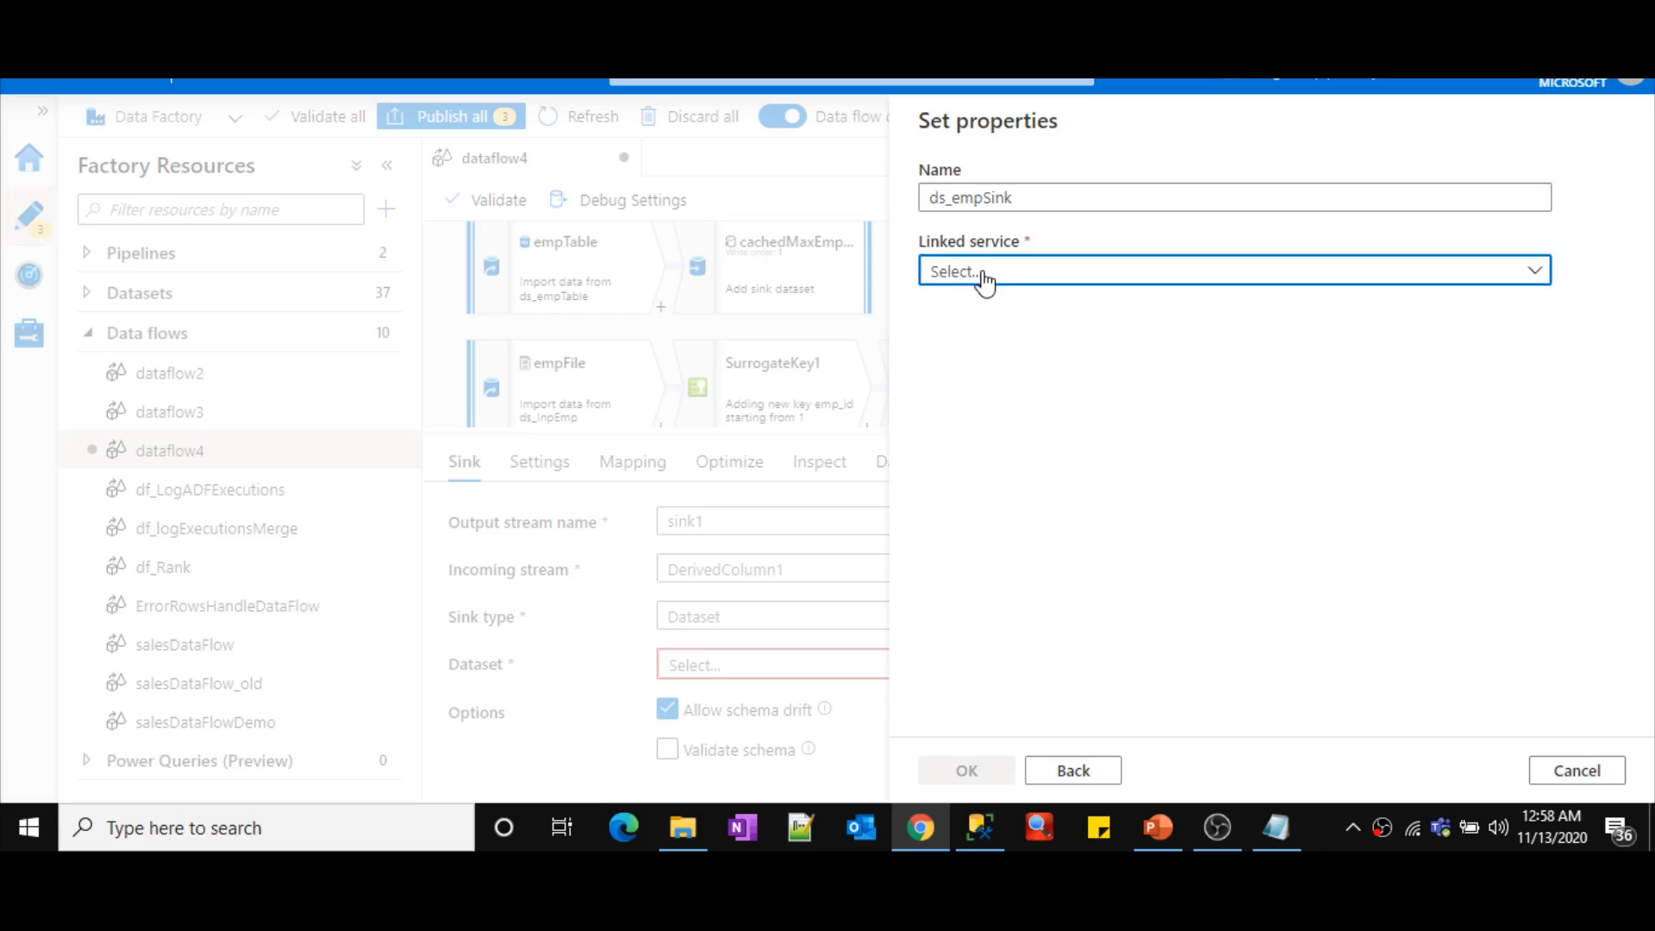
pyautogui.click(1006, 431)
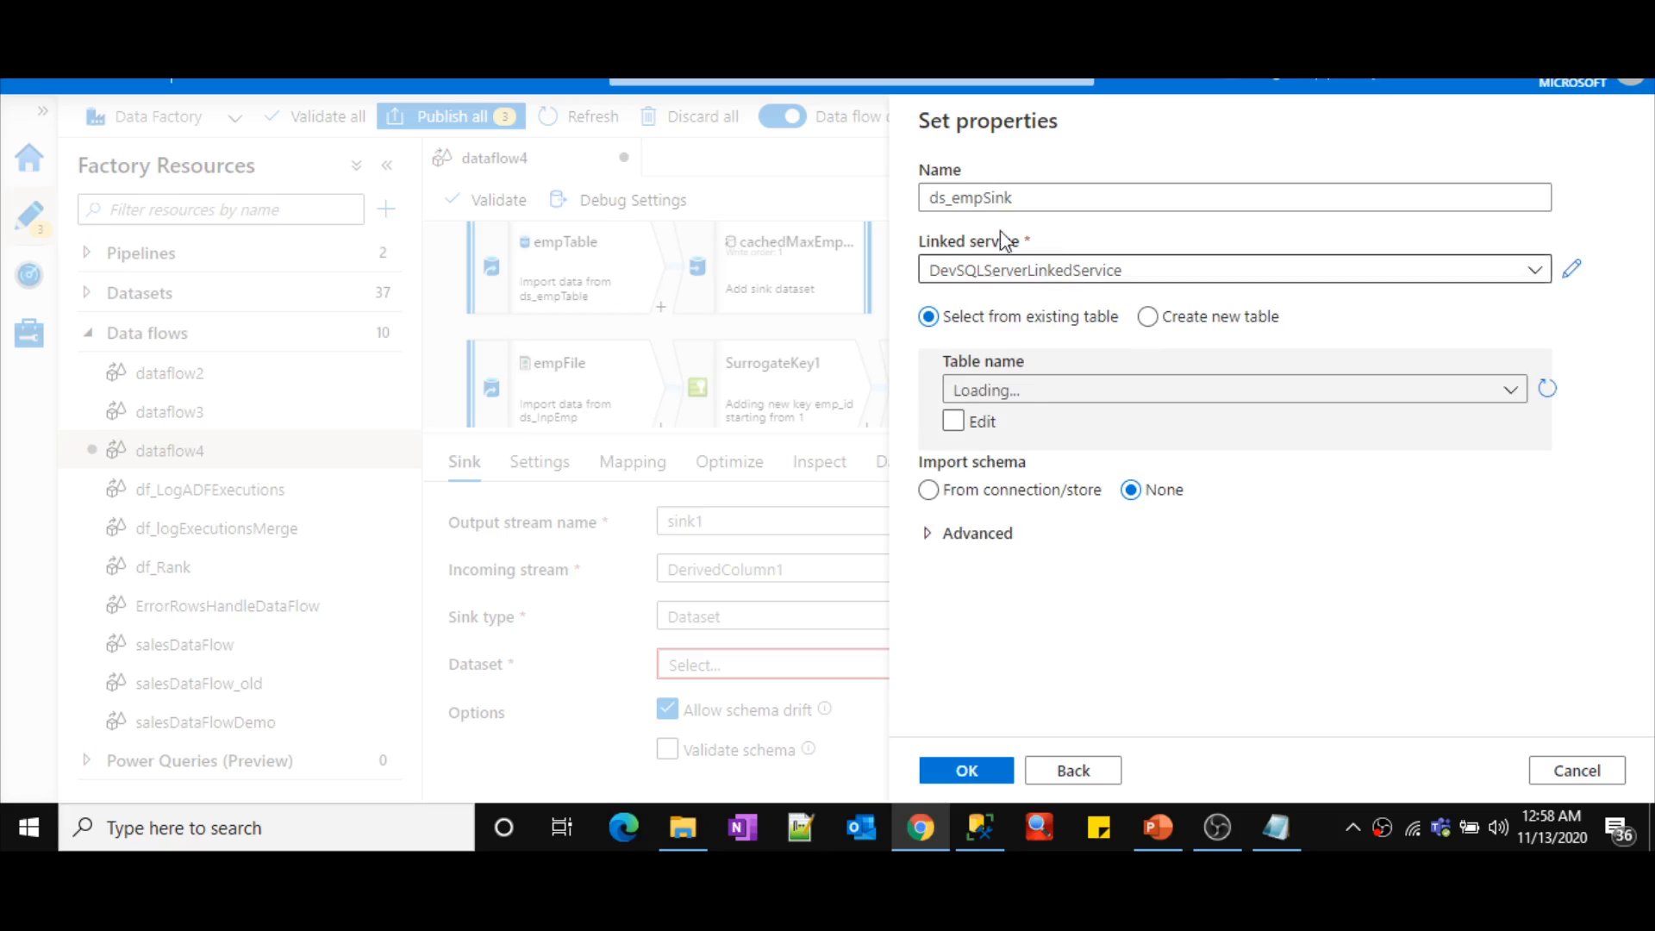
pyautogui.click(1034, 405)
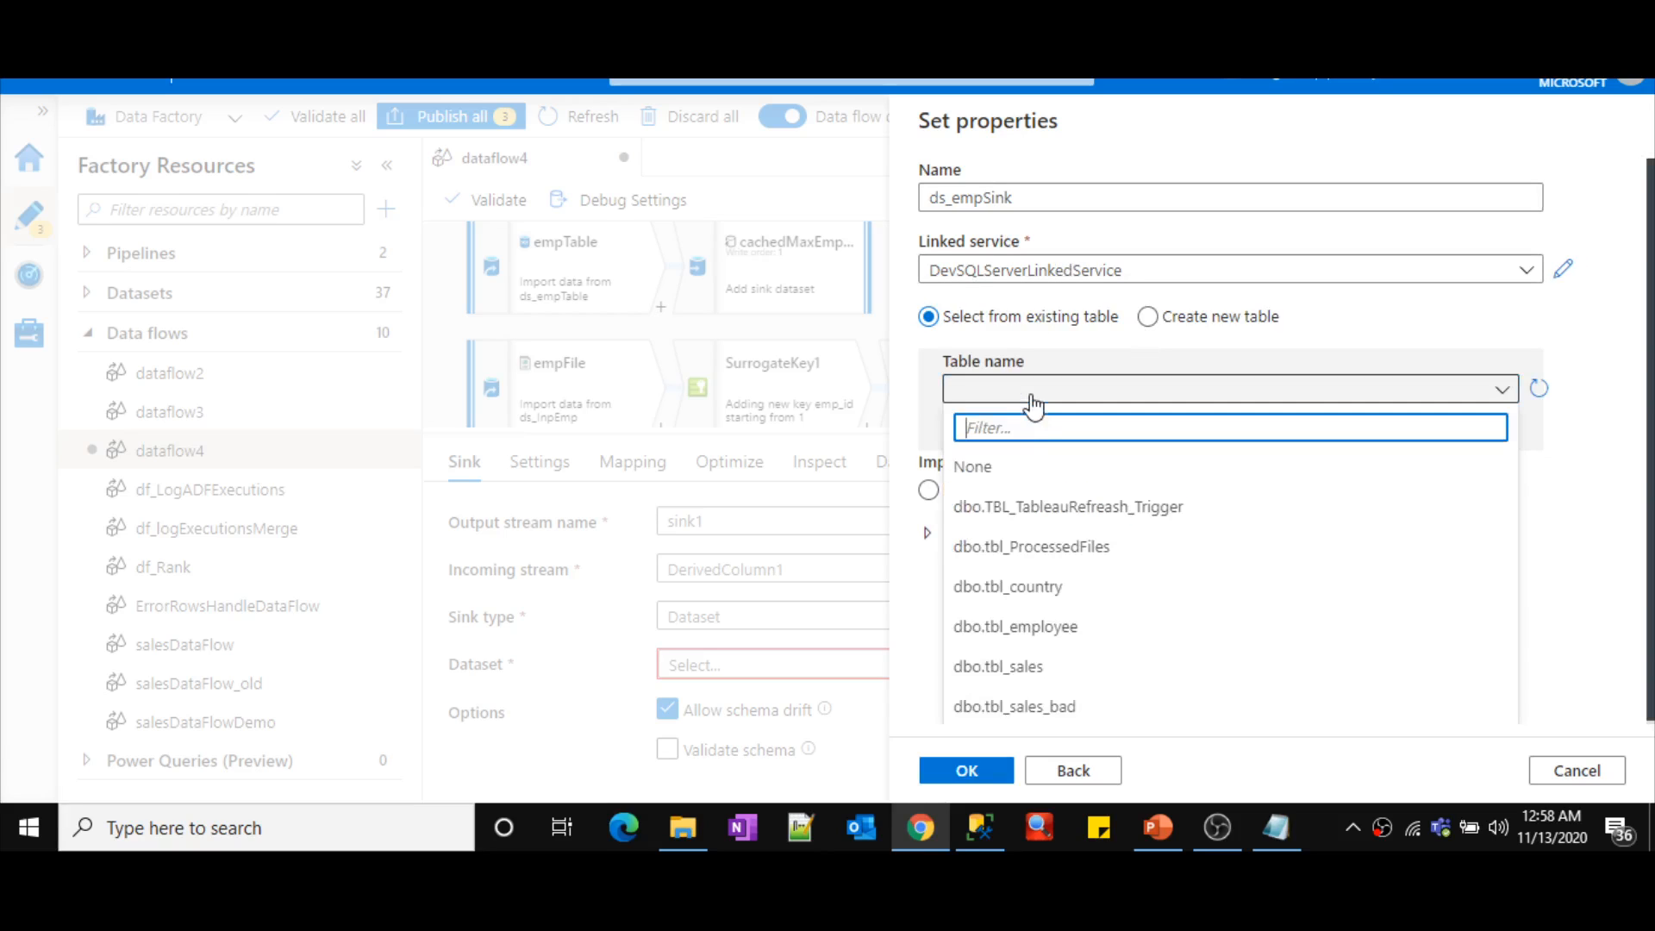
pyautogui.click(1039, 627)
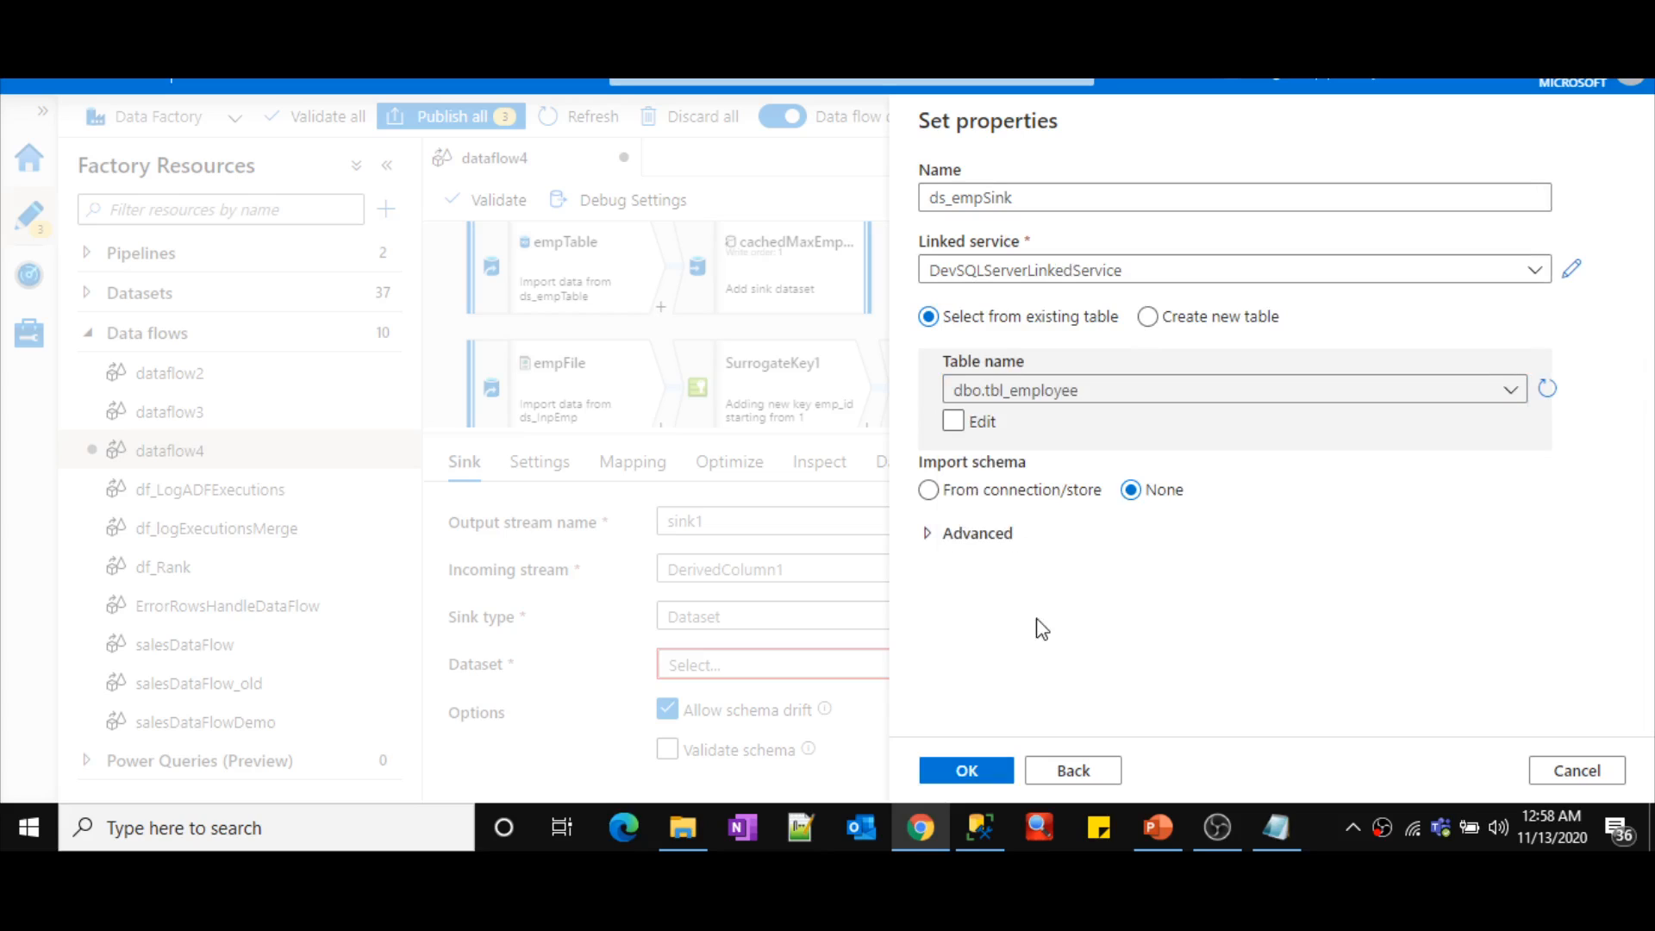
pyautogui.click(977, 772)
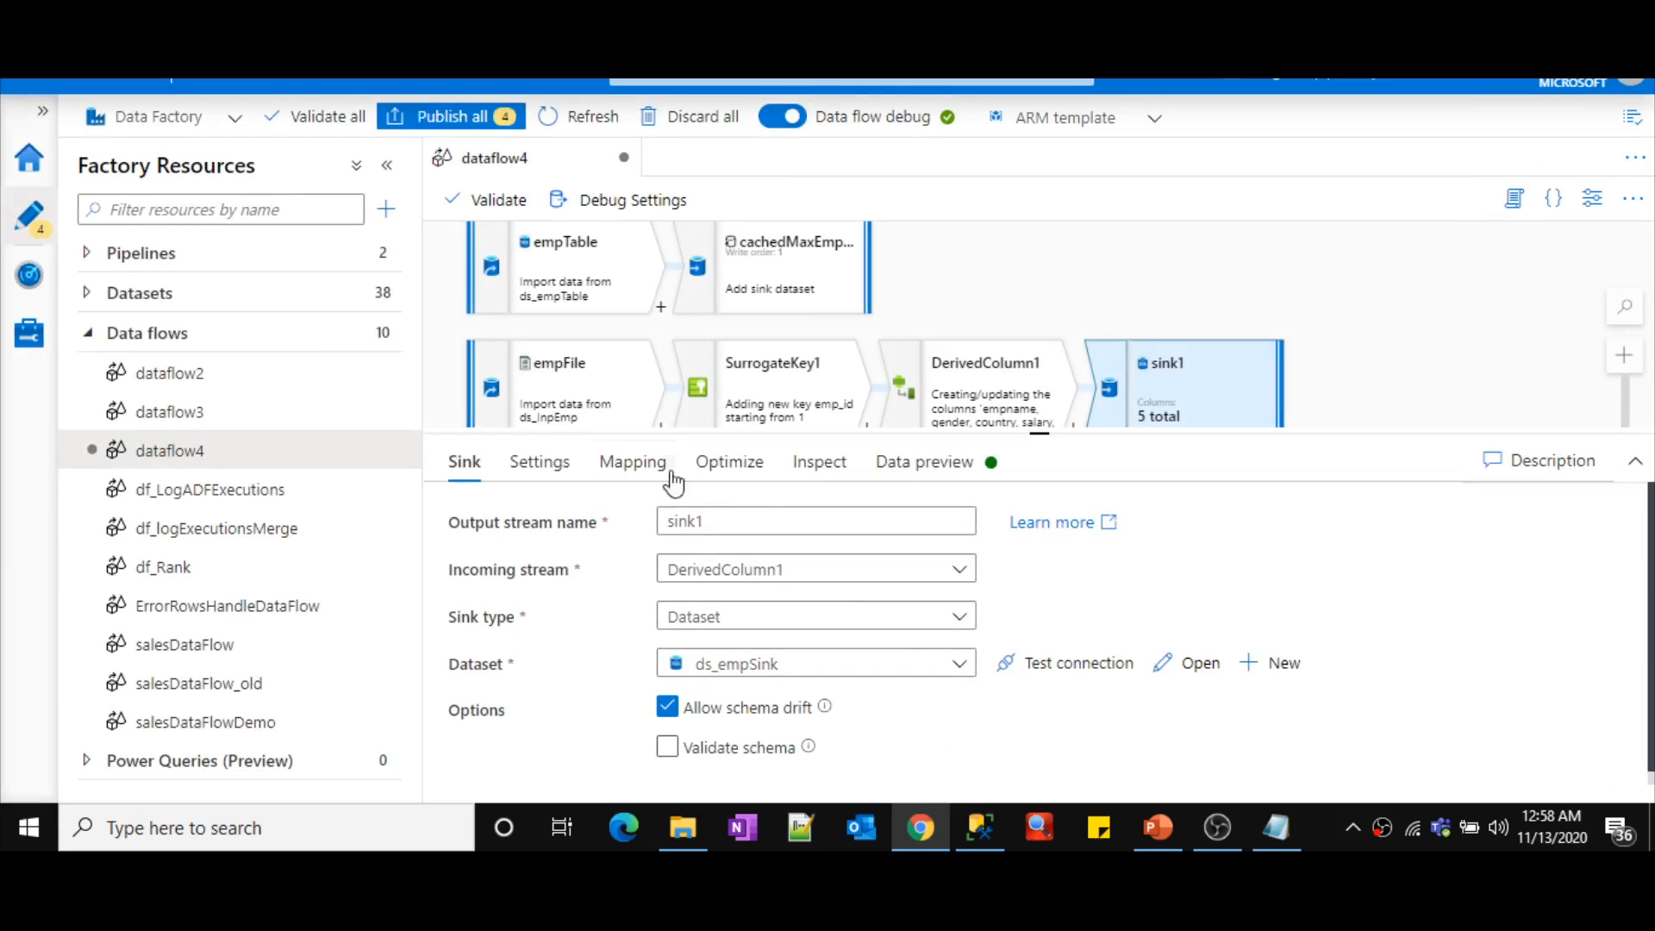
# - Turn off auto mapping for sink1 and map the input column empname to the output column emp_name
pyautogui.click(623, 459)
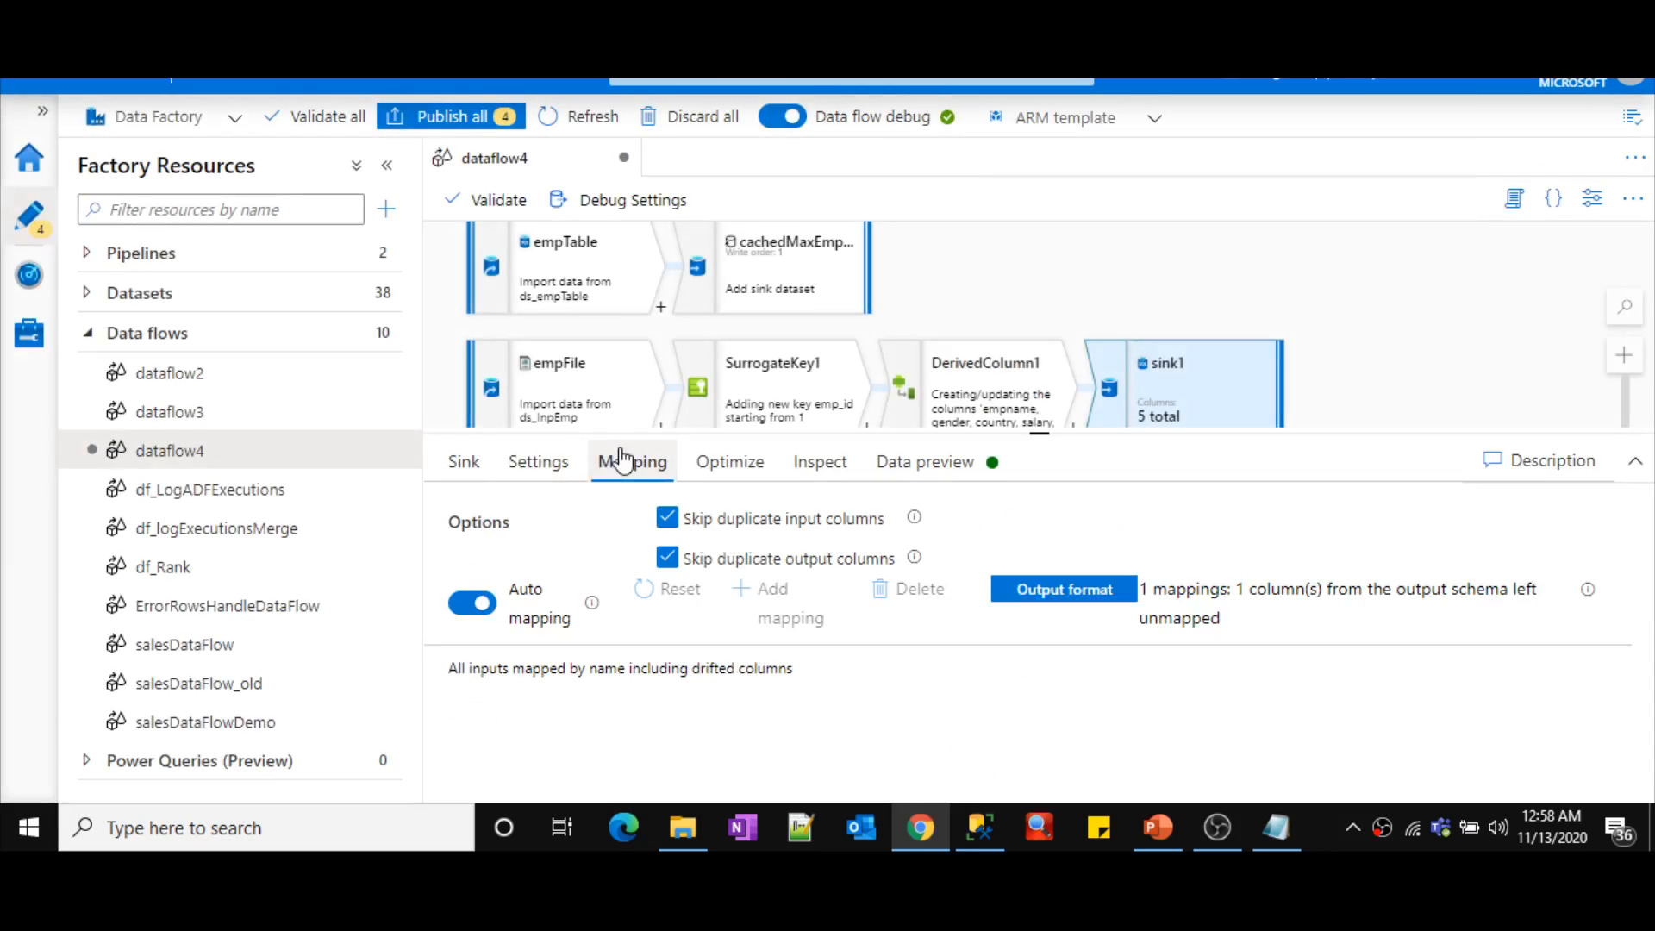
pyautogui.click(479, 604)
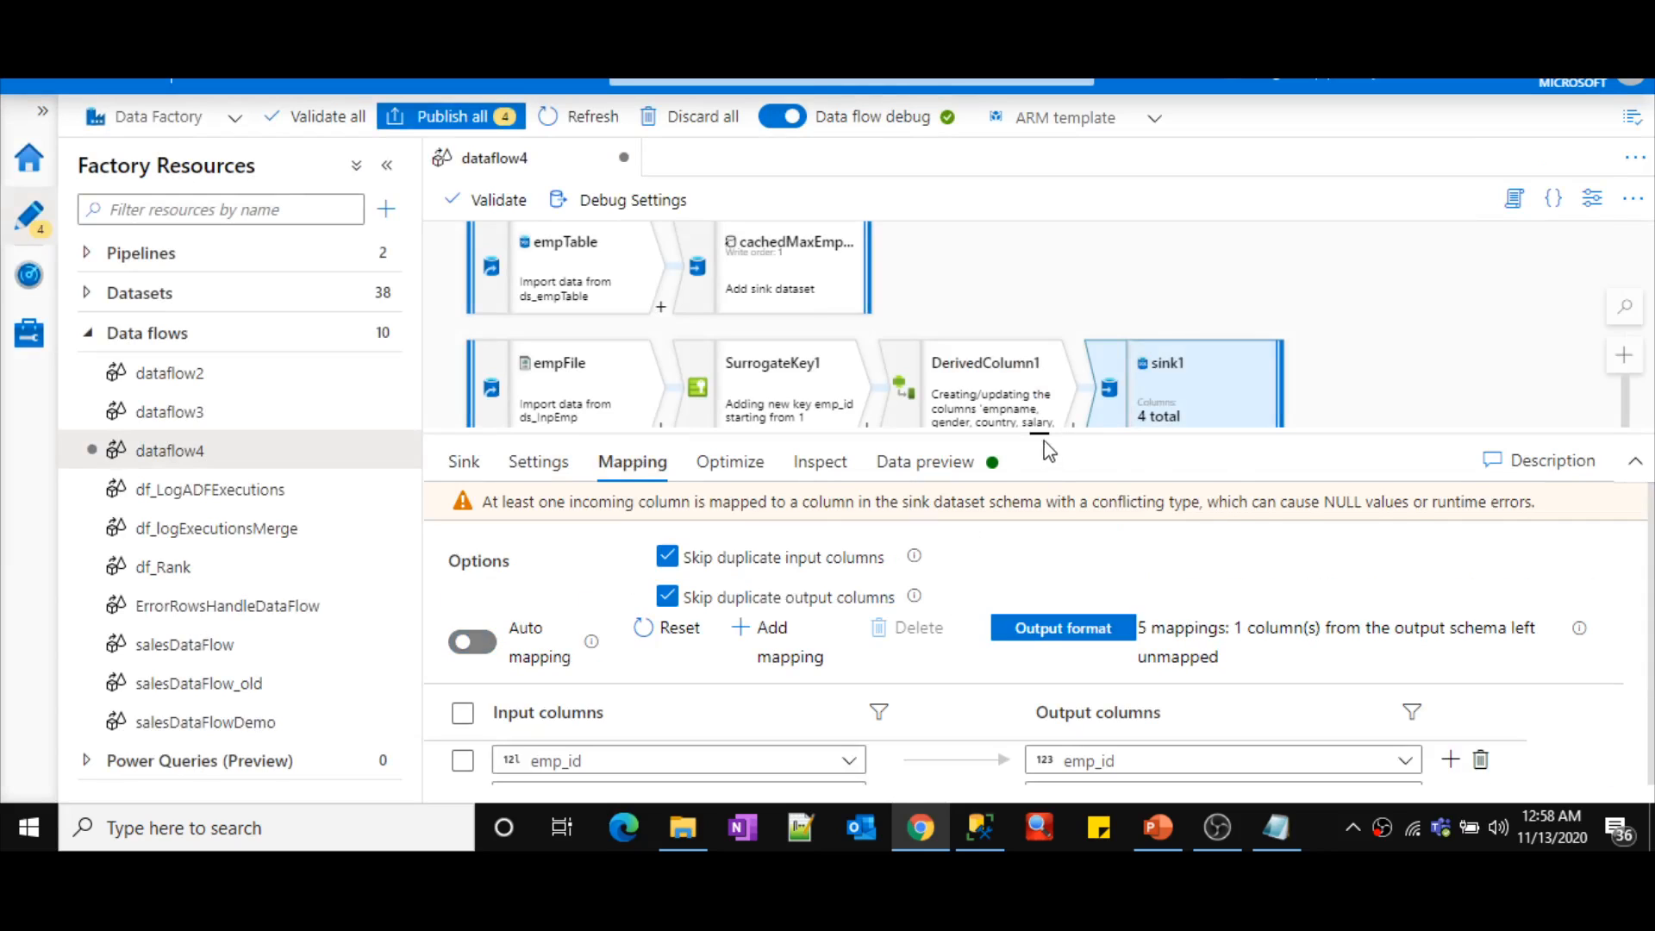
pyautogui.moveTo(1046, 435); pyautogui.dragTo(1046, 229)
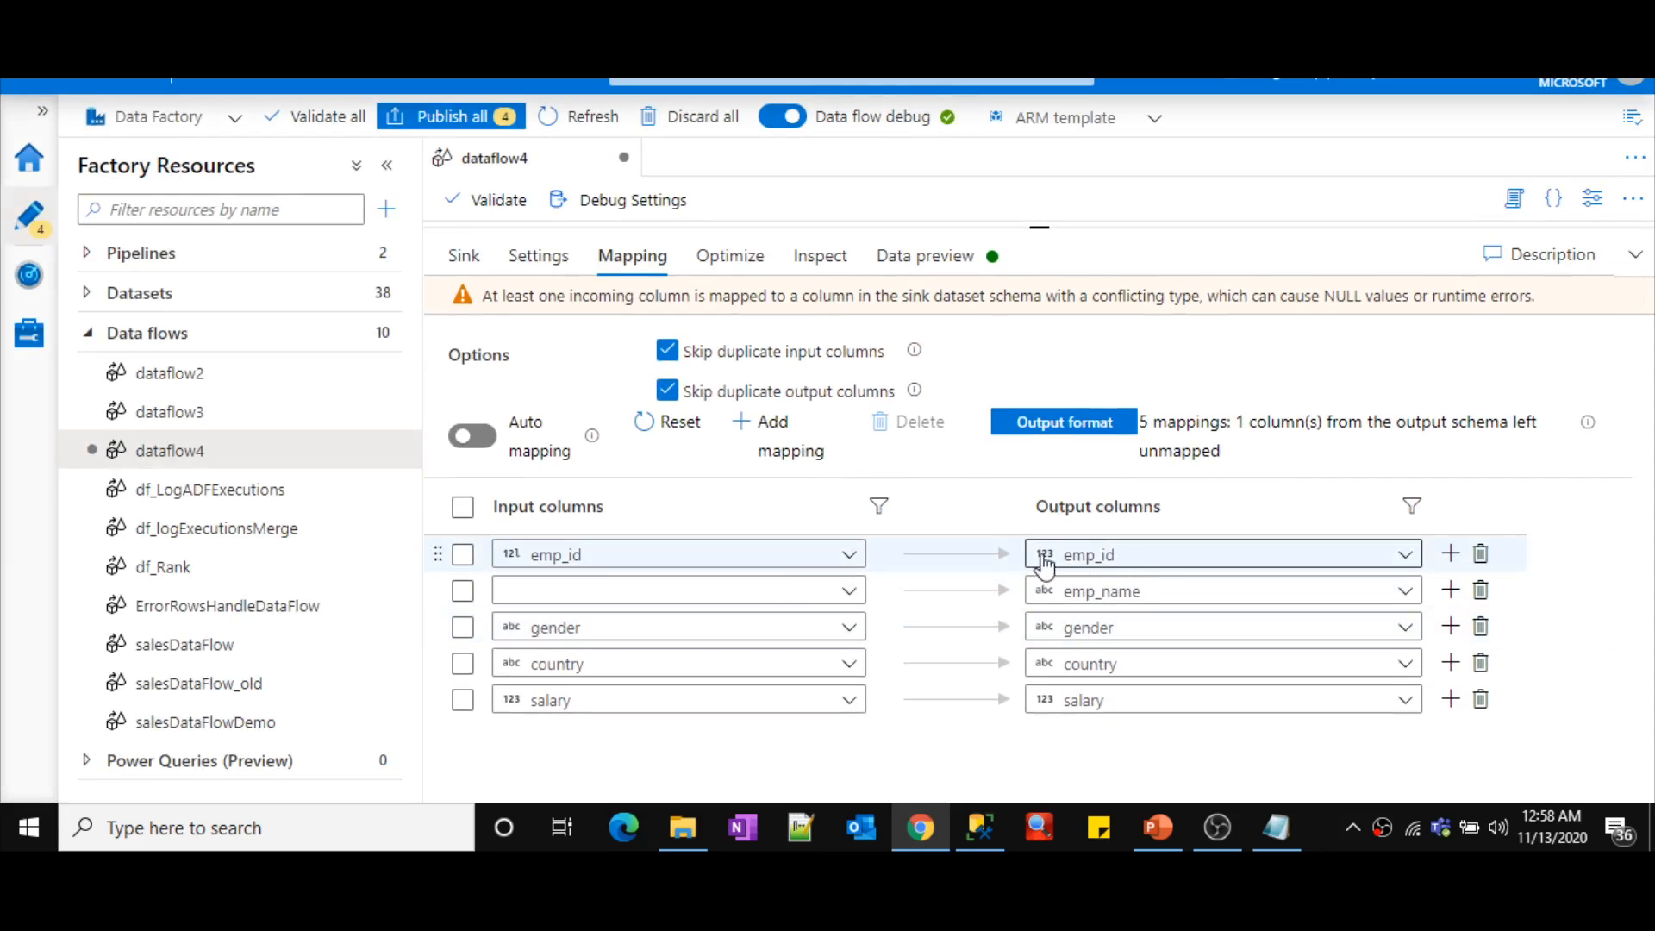
pyautogui.click(799, 591)
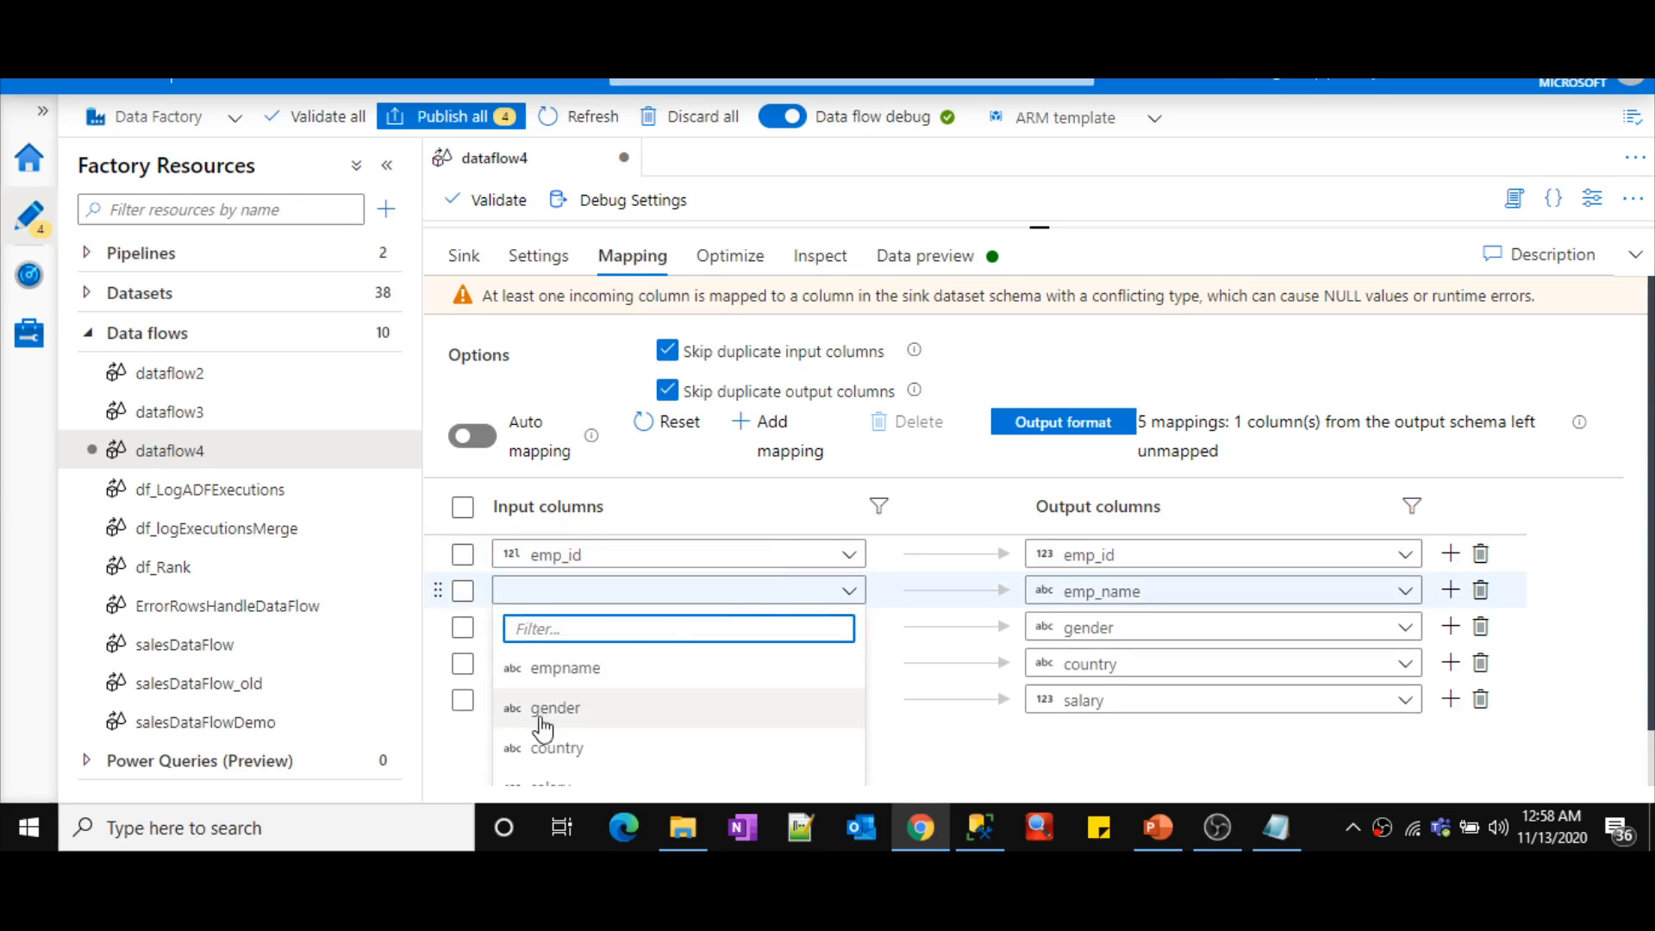
pyautogui.click(566, 669)
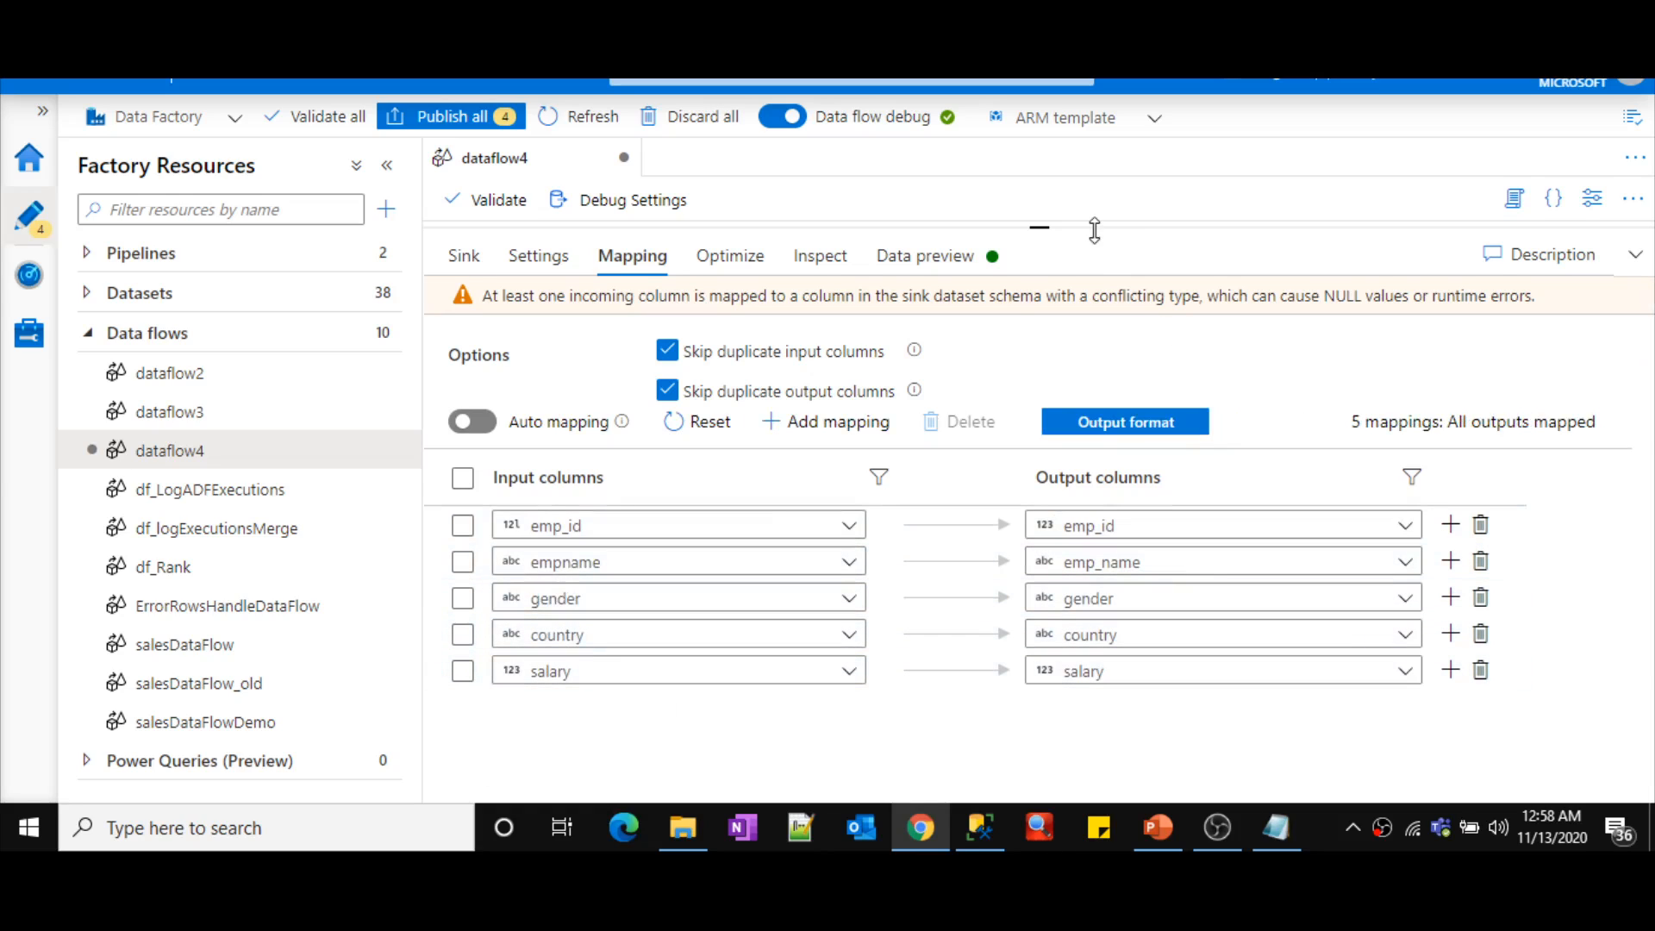
pyautogui.moveTo(1095, 230); pyautogui.dragTo(1082, 600)
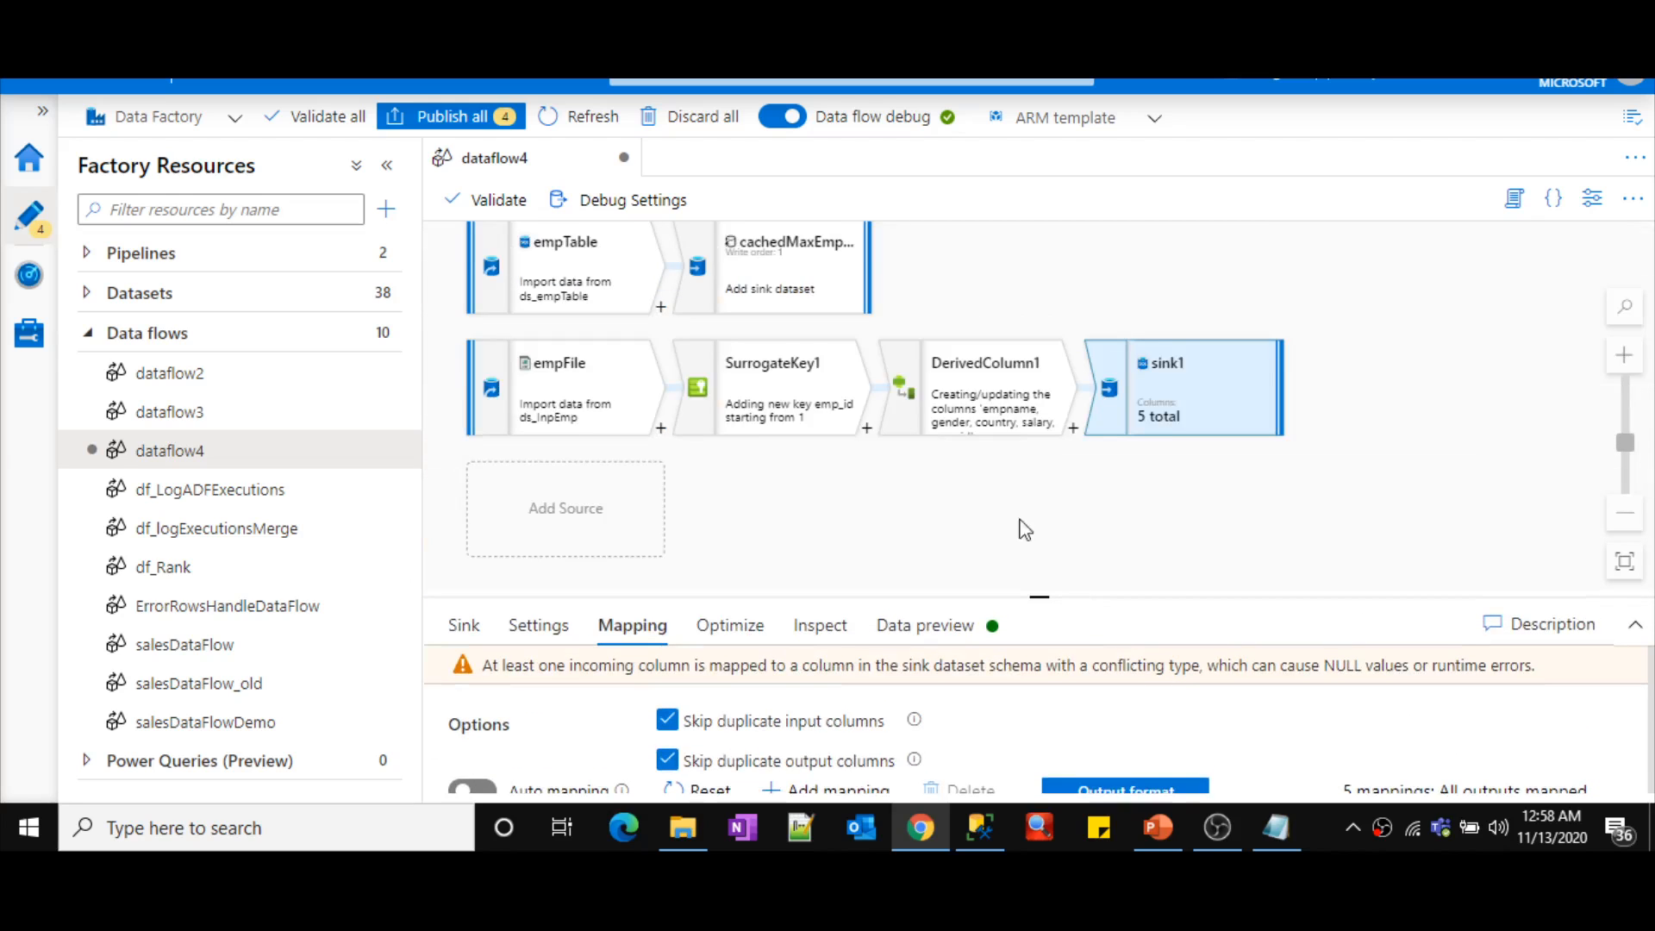
# - Compare the employees.csv rows in the adfdemo container with the tbl_employee results in SQL Server Management Studio, and return to the data flow
pyautogui.hotkey('ctrl', 'Tab')
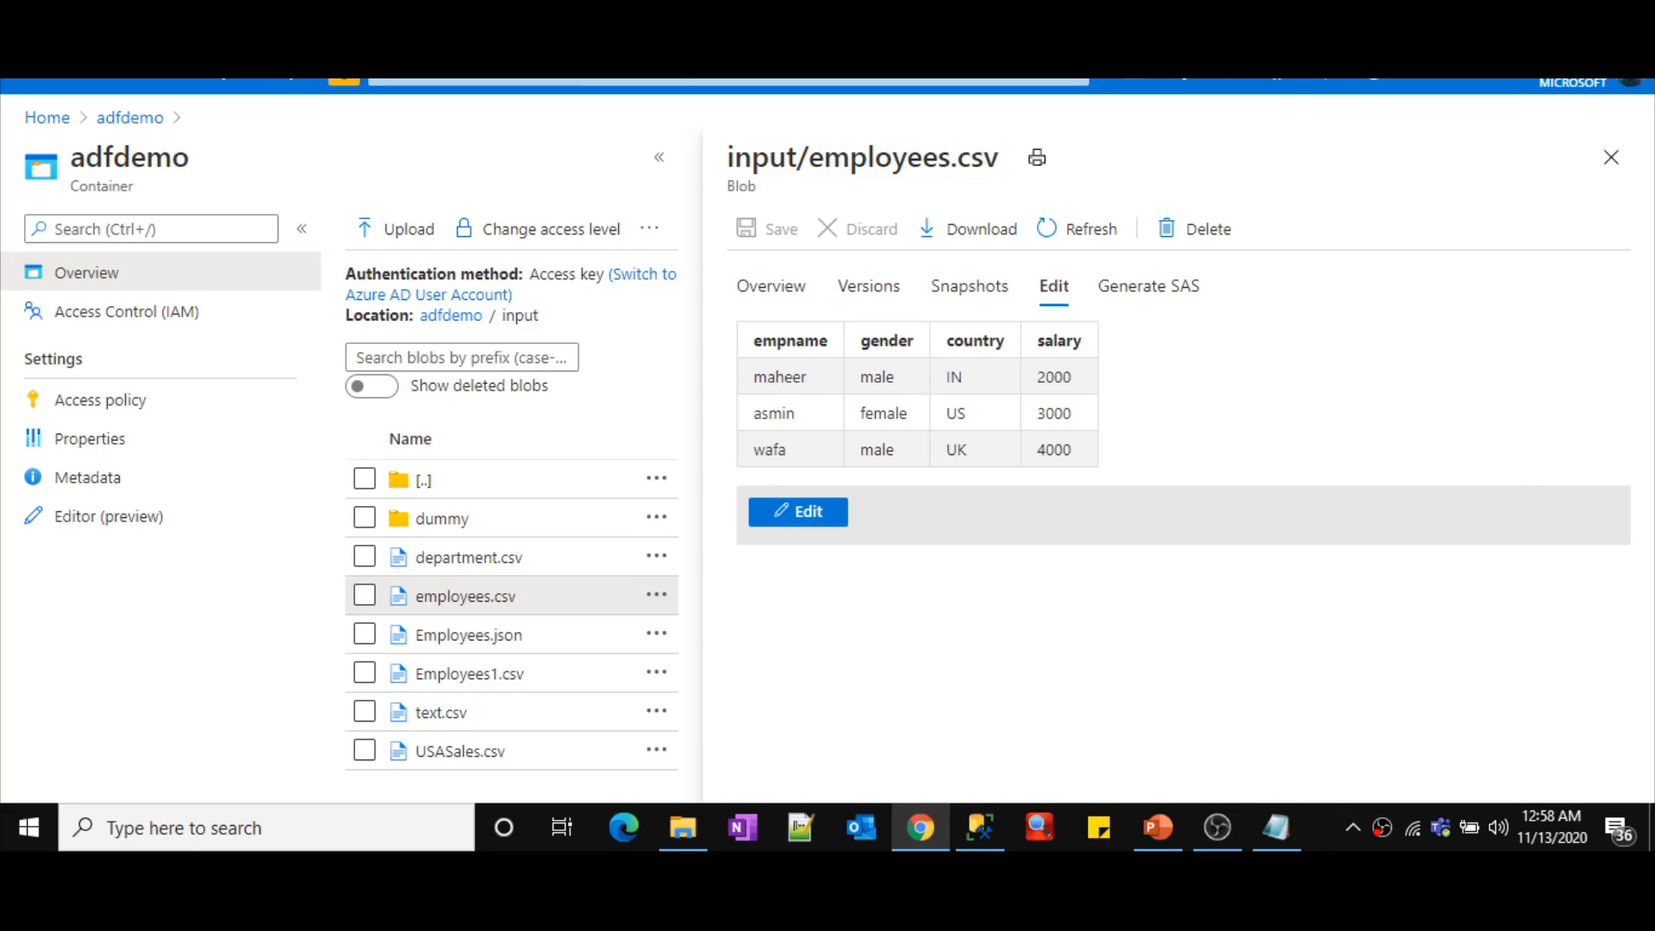
pyautogui.hotkey('alt', 'Tab')
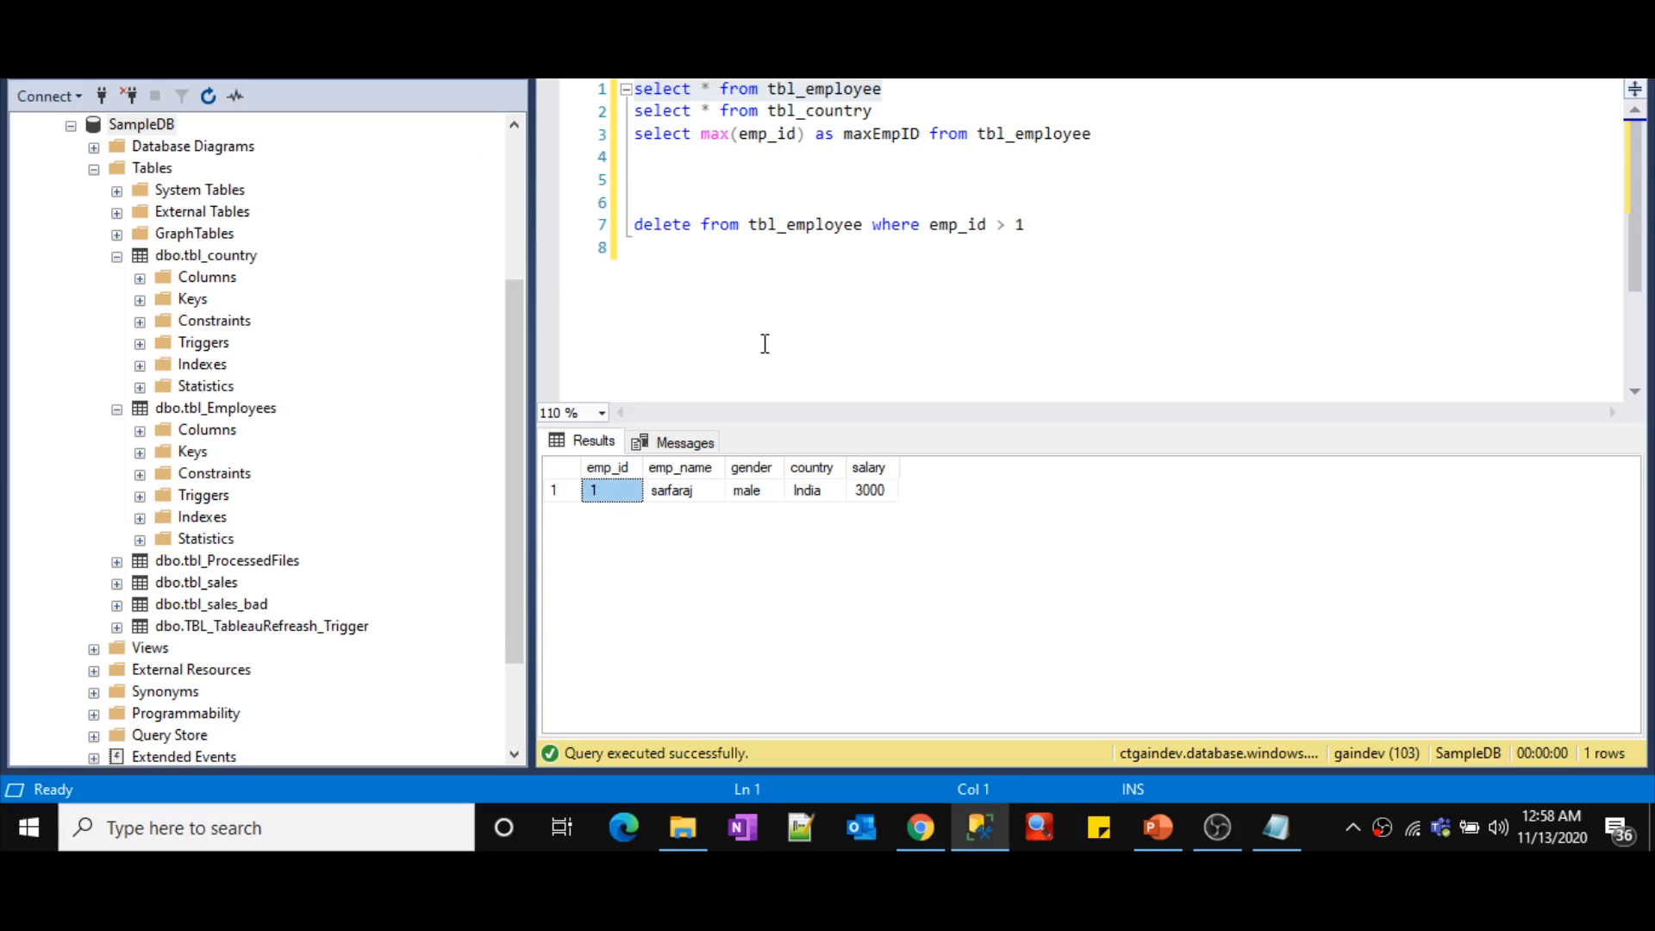
pyautogui.hotkey('alt', 'Tab')
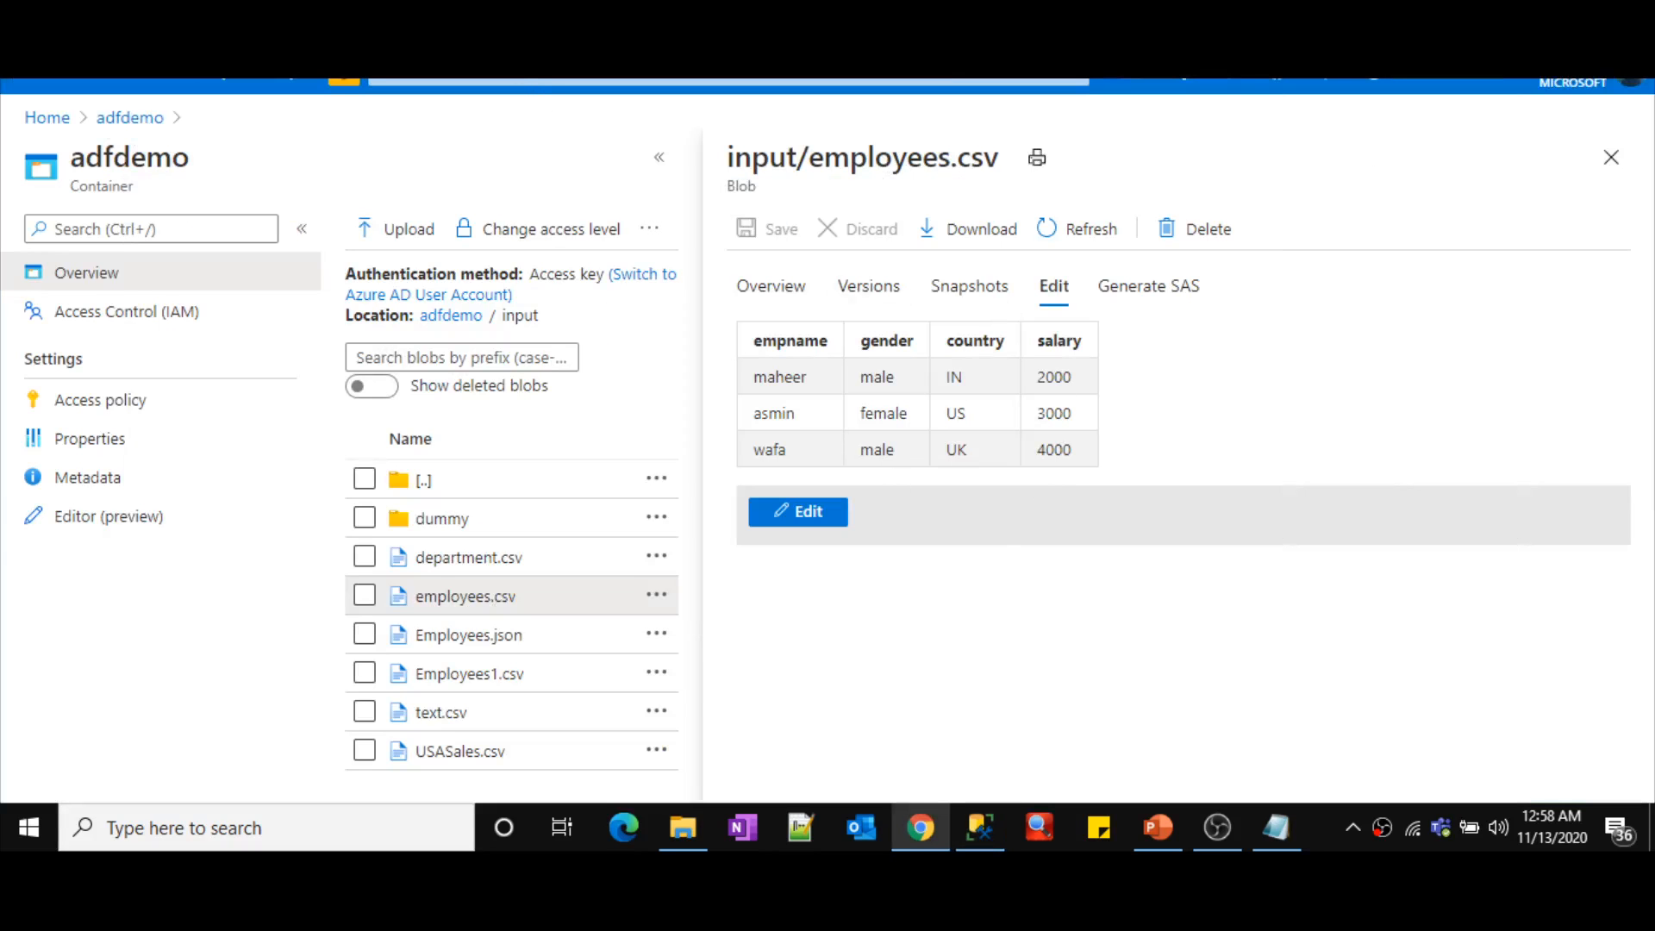
pyautogui.hotkey('ctrl', 'shift', 'Tab')
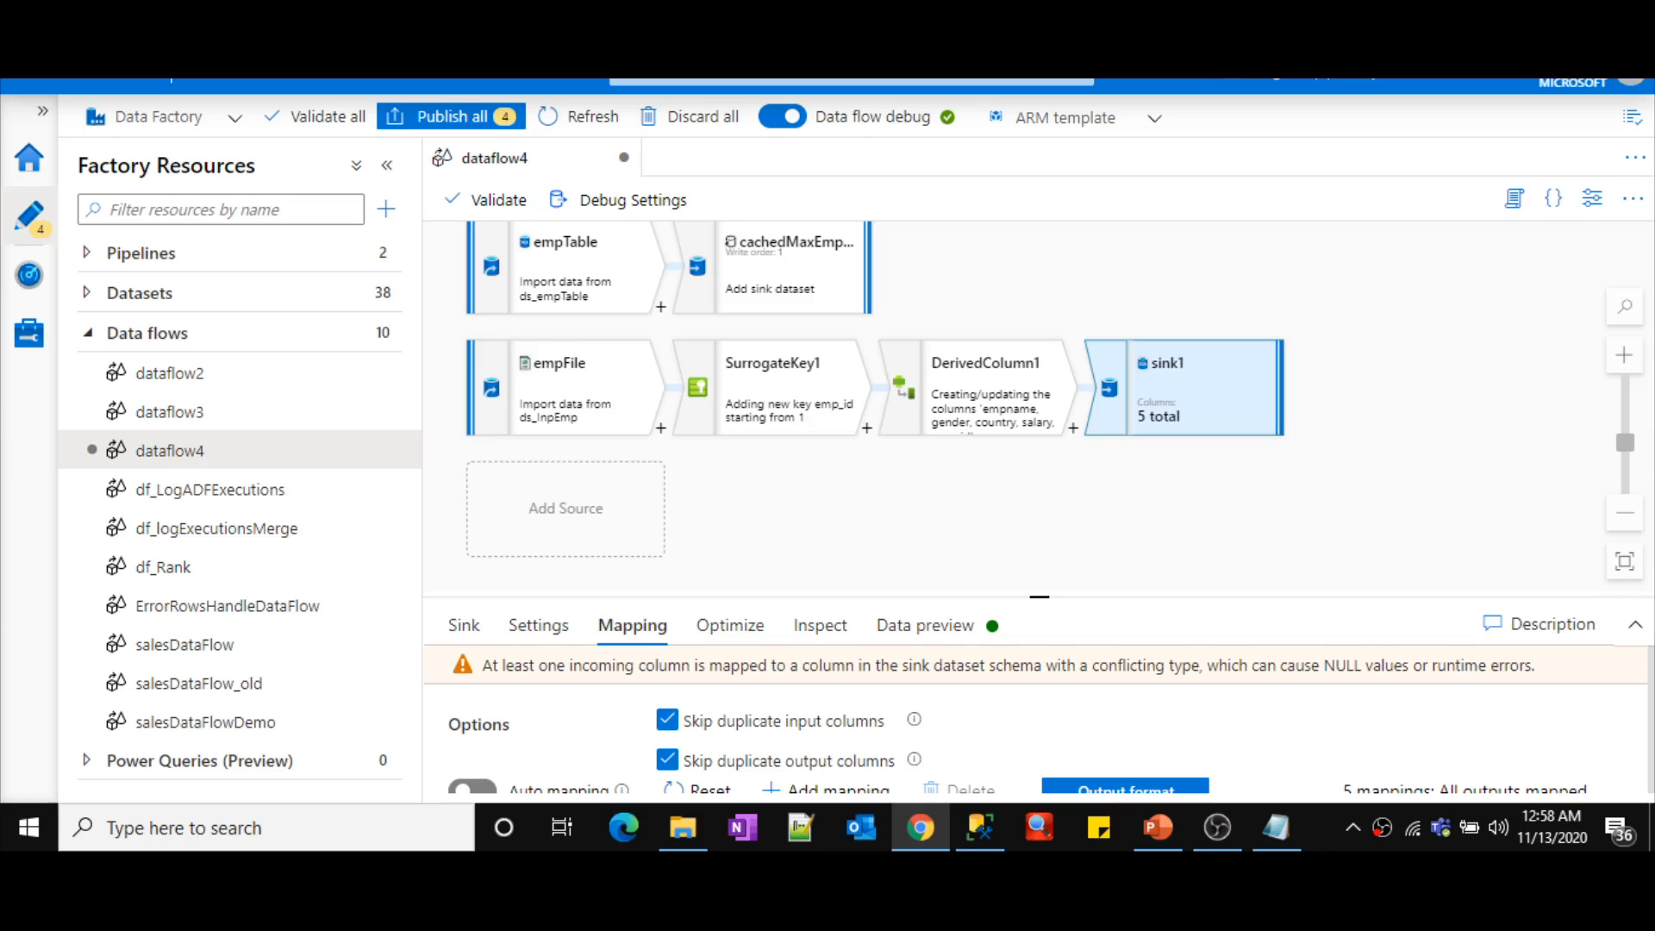
# - Review the cachedMaxEmpID sink and the parts of DerivedColumn1's emp_id expression that reference its cached output
pyautogui.click(805, 307)
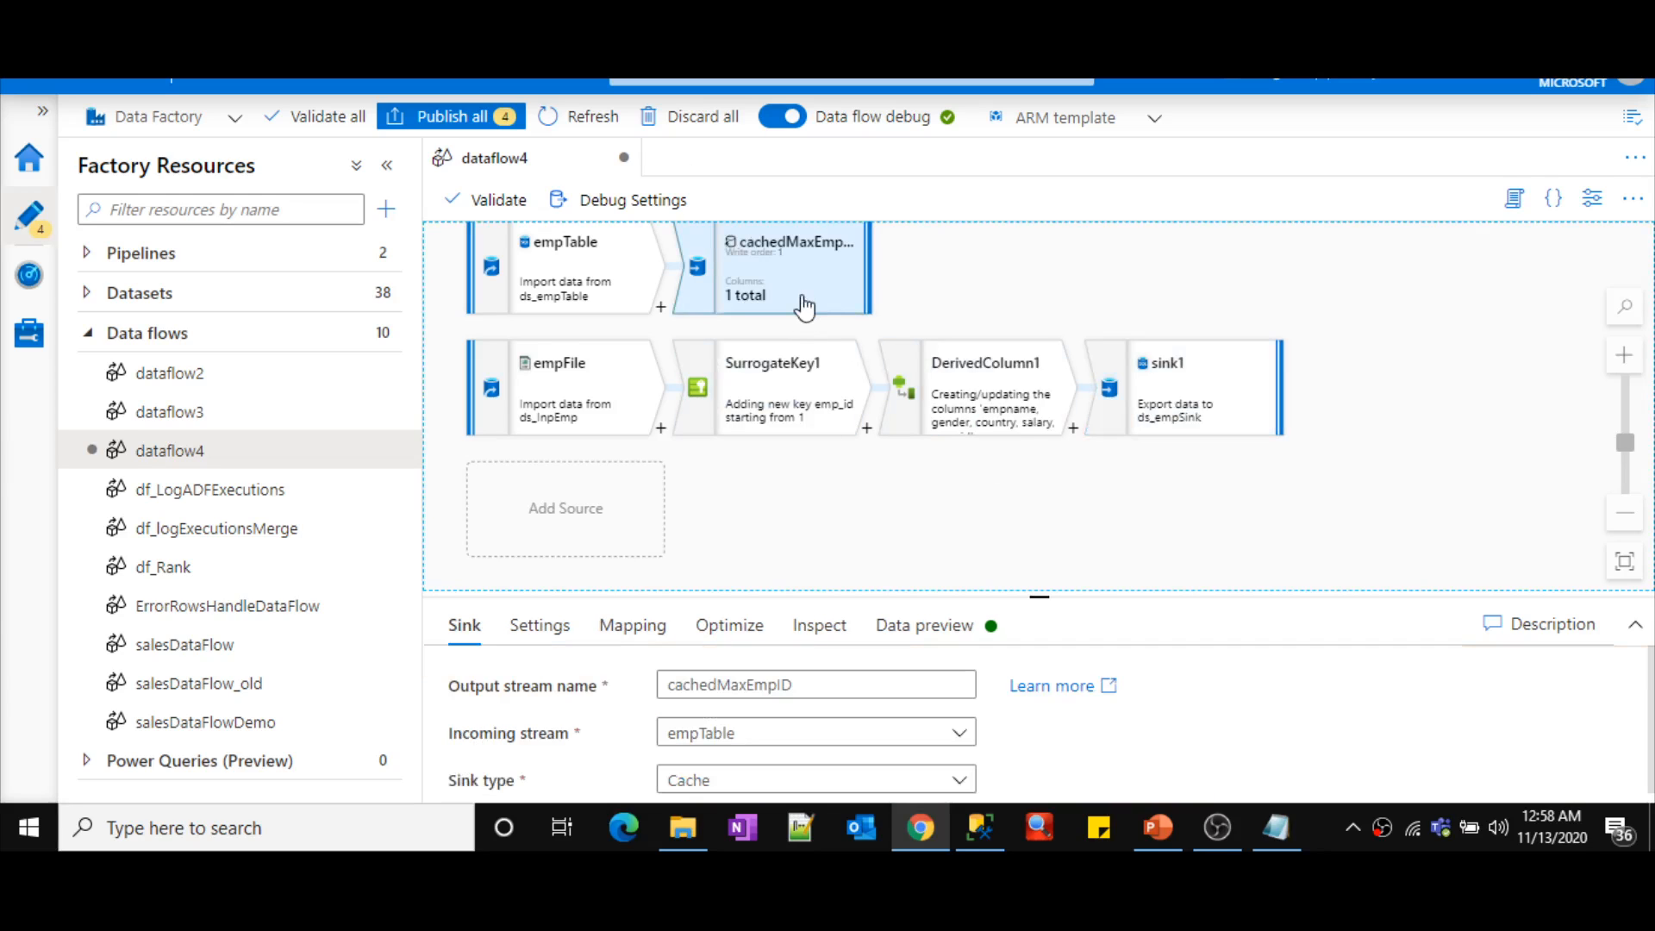
pyautogui.click(988, 394)
pyautogui.moveTo(1092, 594); pyautogui.dragTo(1016, 280)
pyautogui.click(560, 564)
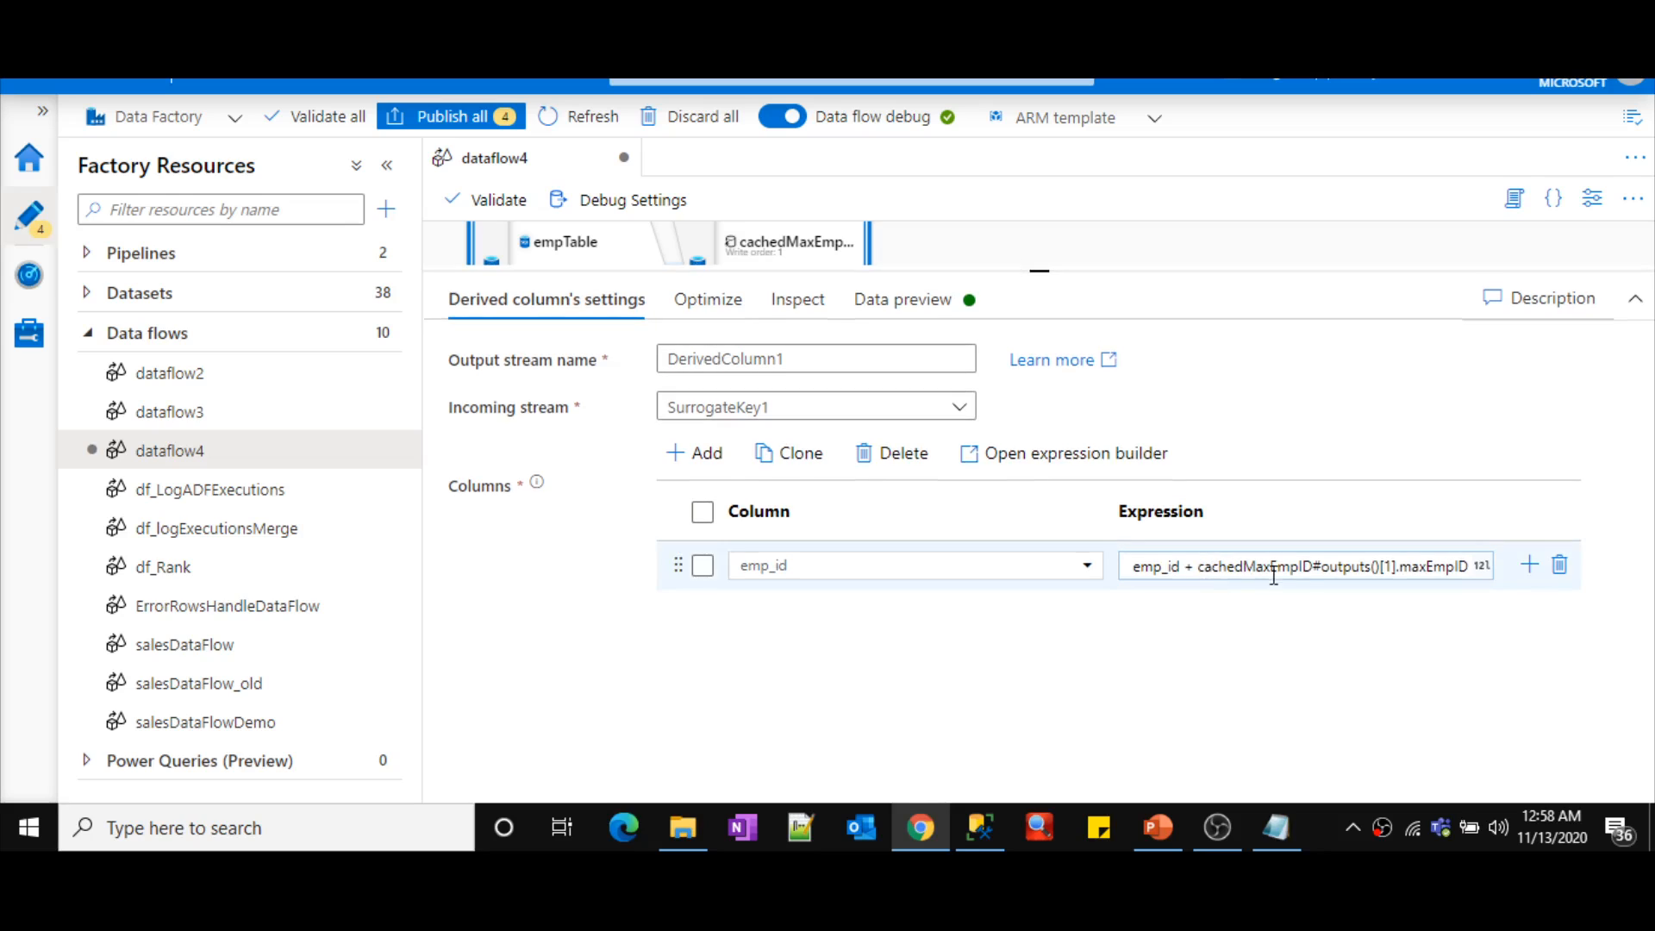
pyautogui.click(1274, 569)
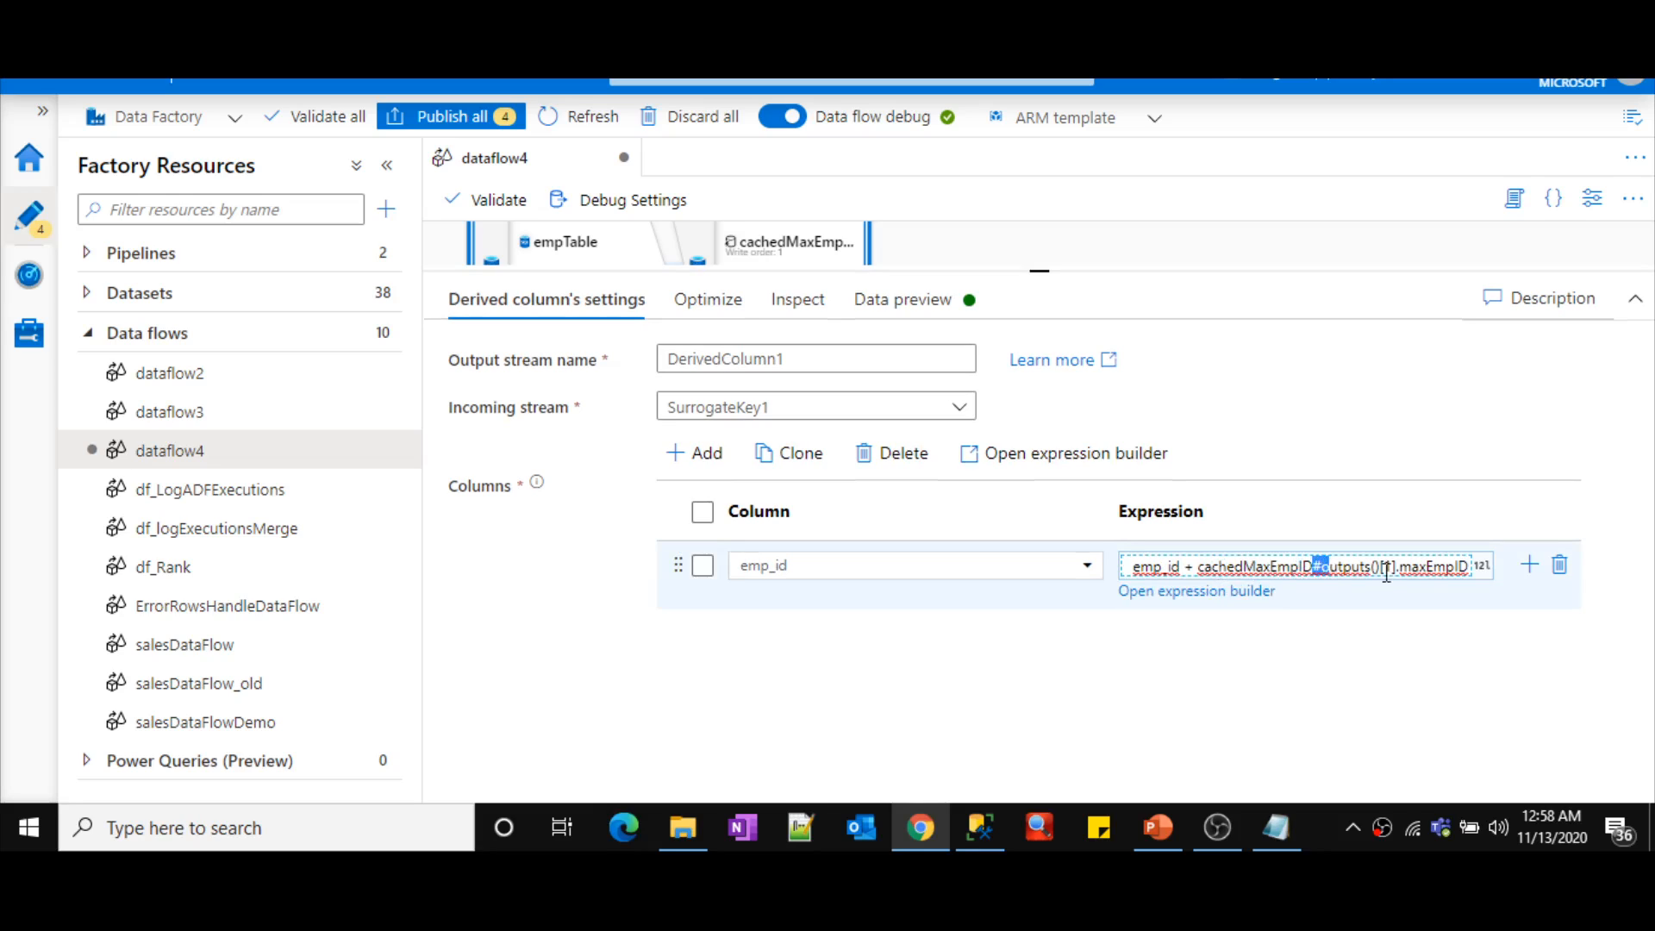
pyautogui.moveTo(1401, 568); pyautogui.dragTo(1465, 569)
pyautogui.click(1409, 651)
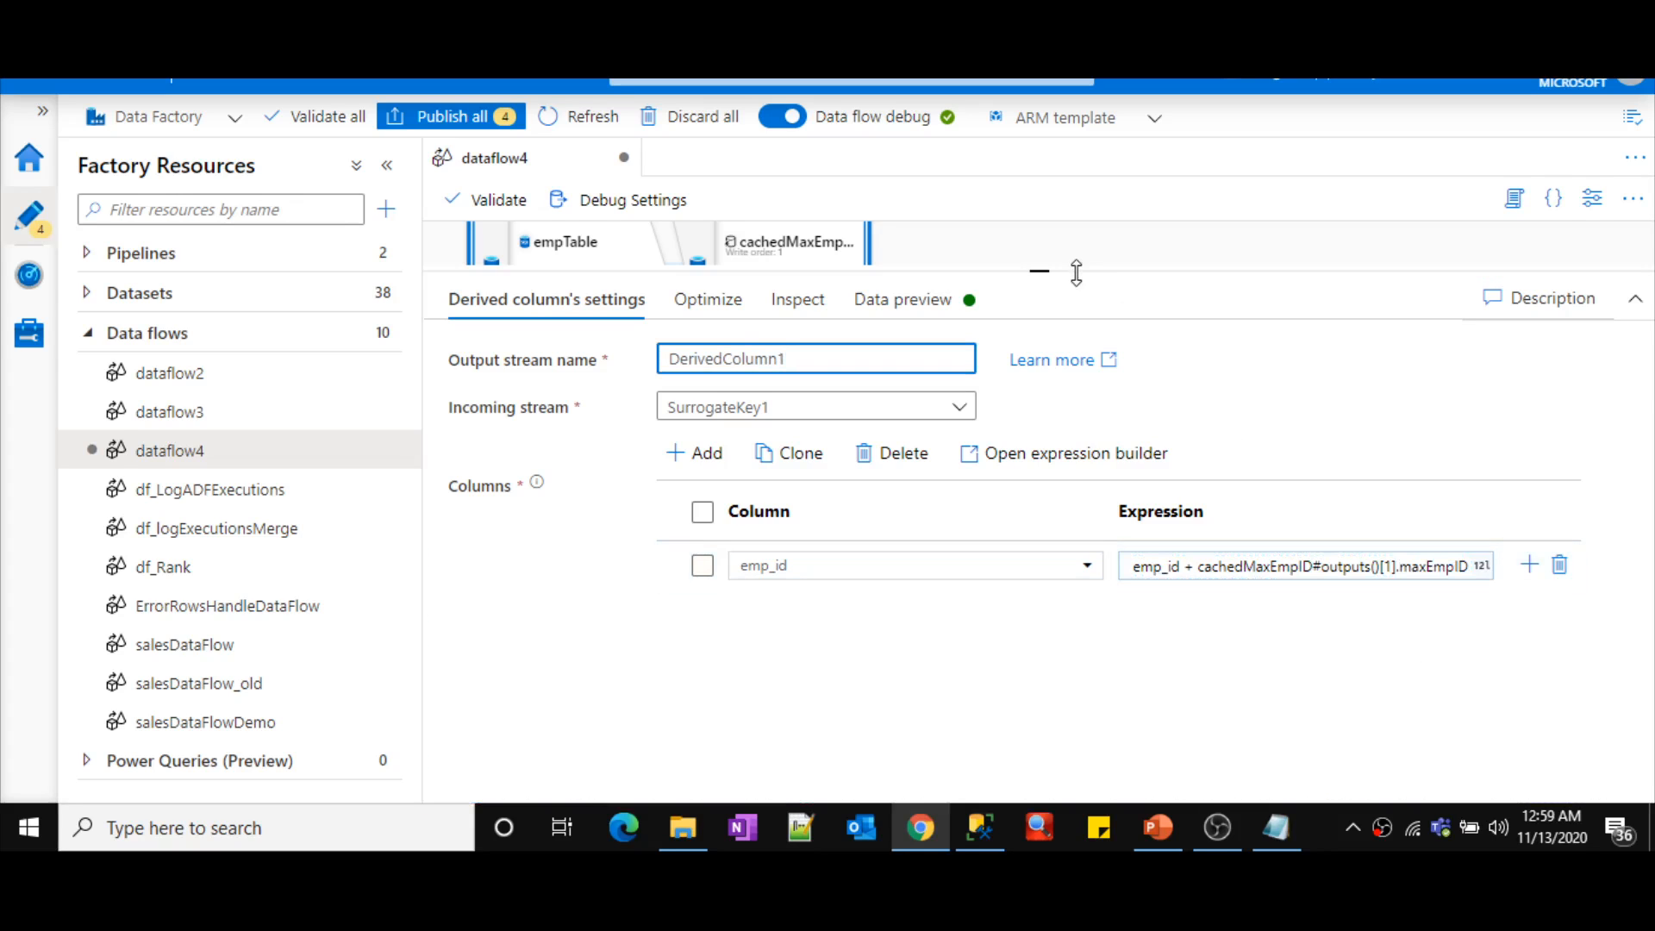
pyautogui.moveTo(1076, 272); pyautogui.dragTo(1041, 586)
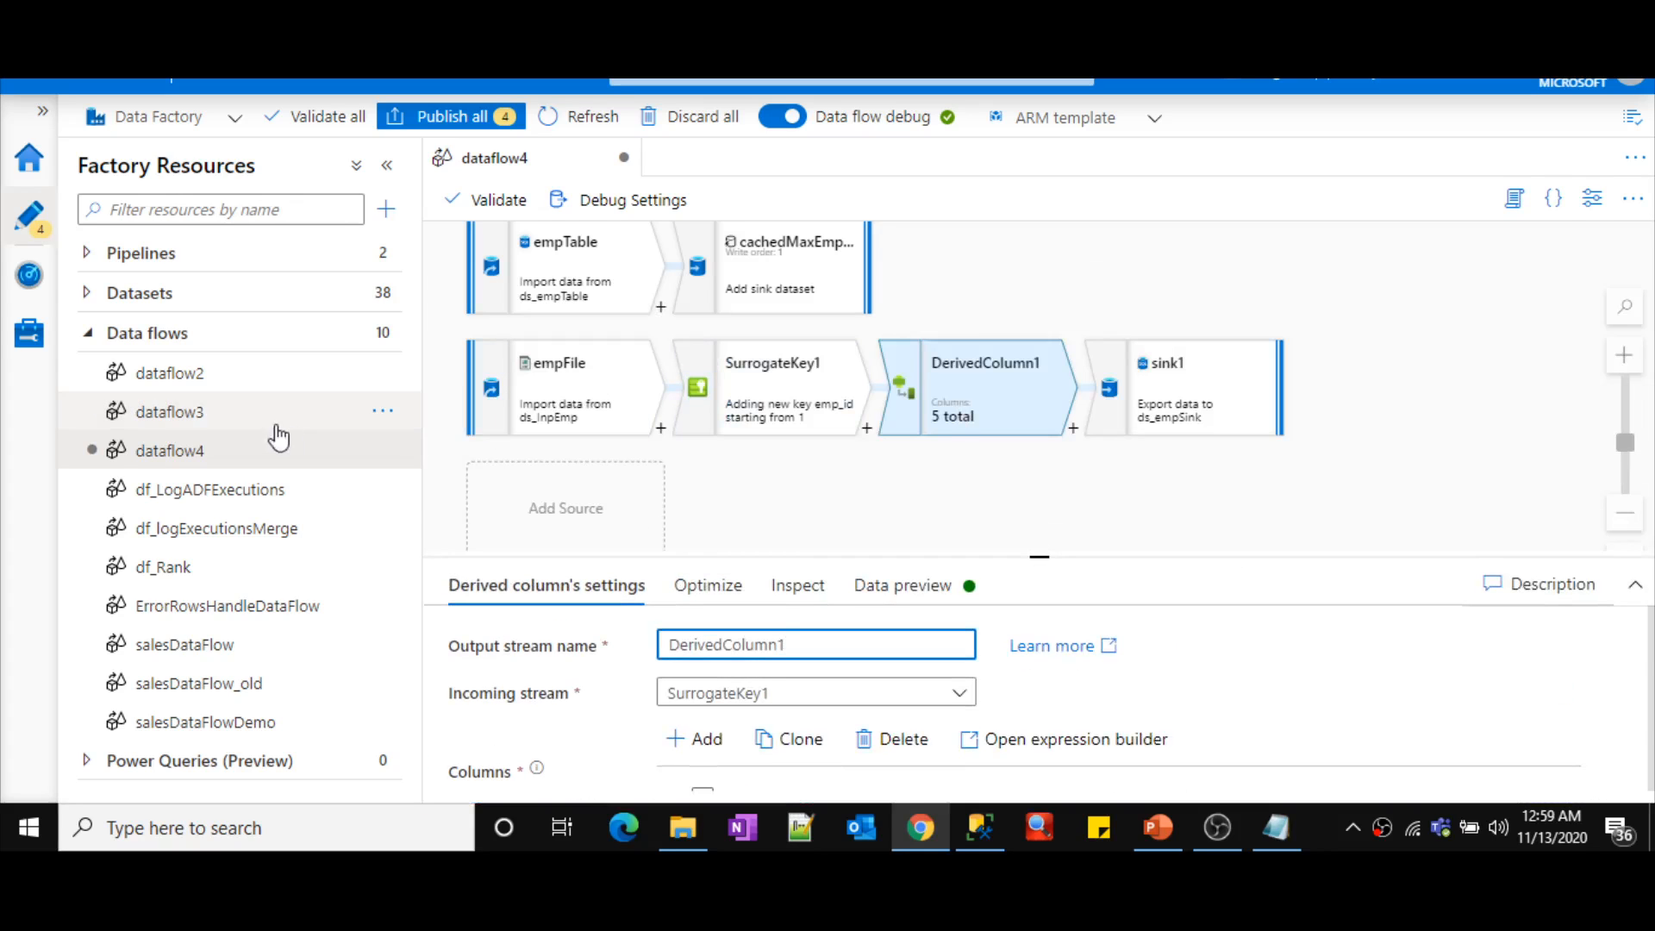
# - Create a new pipeline, add dataflow4 to it as a Data flow activity, and start a debug run
pyautogui.click(379, 254)
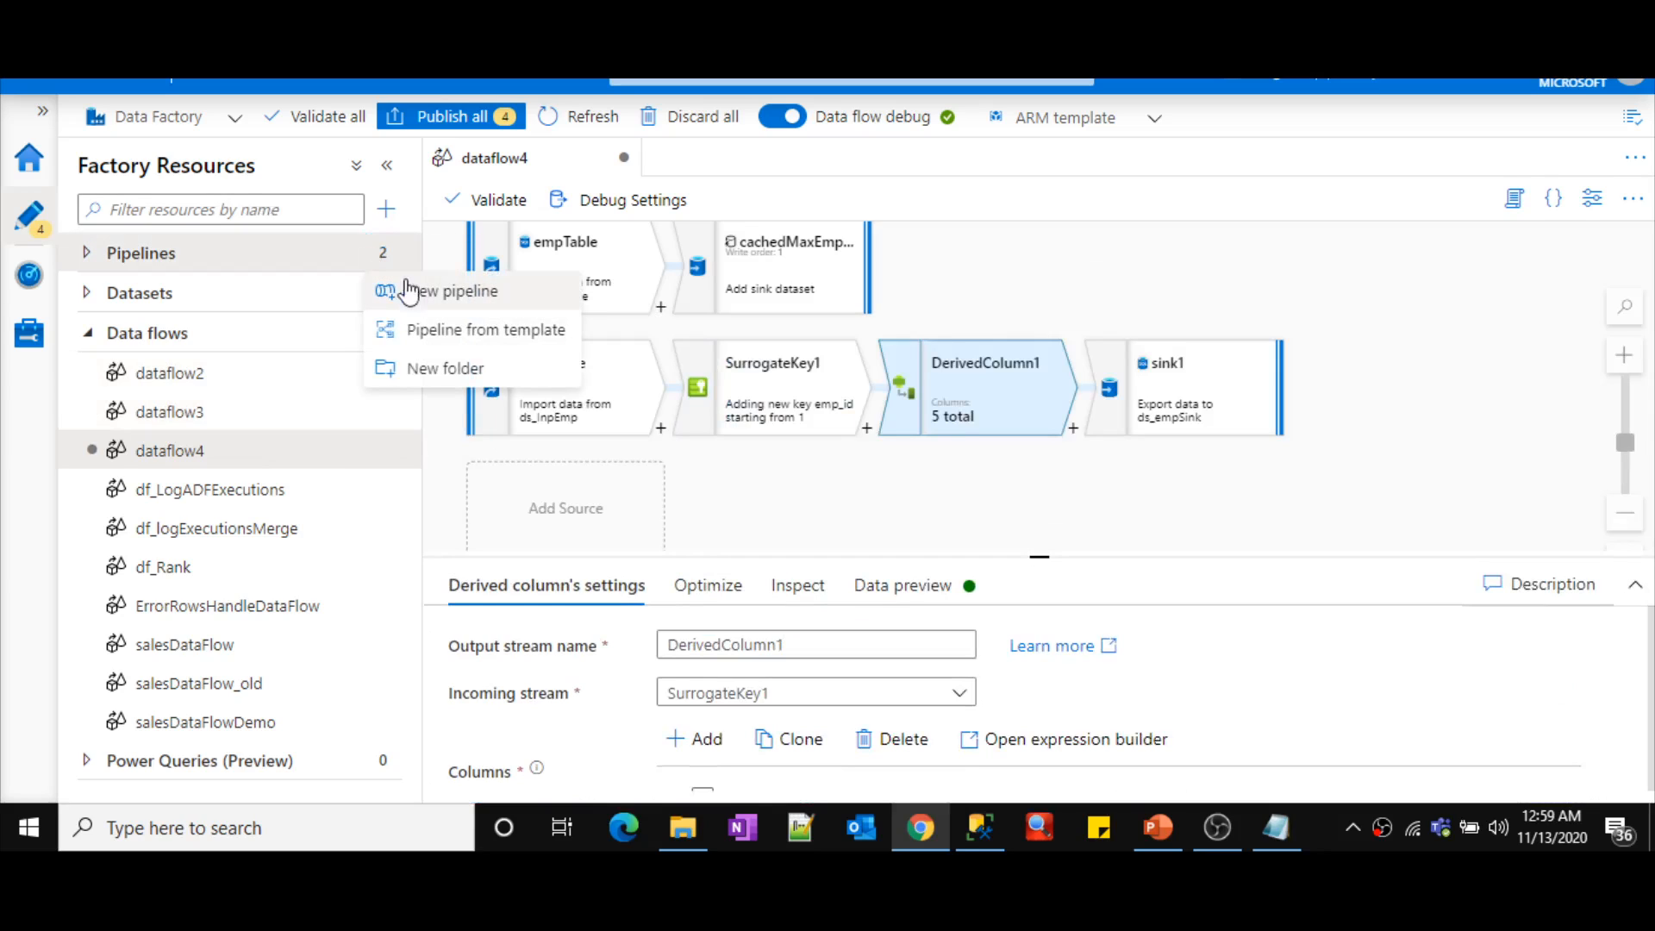
pyautogui.click(418, 293)
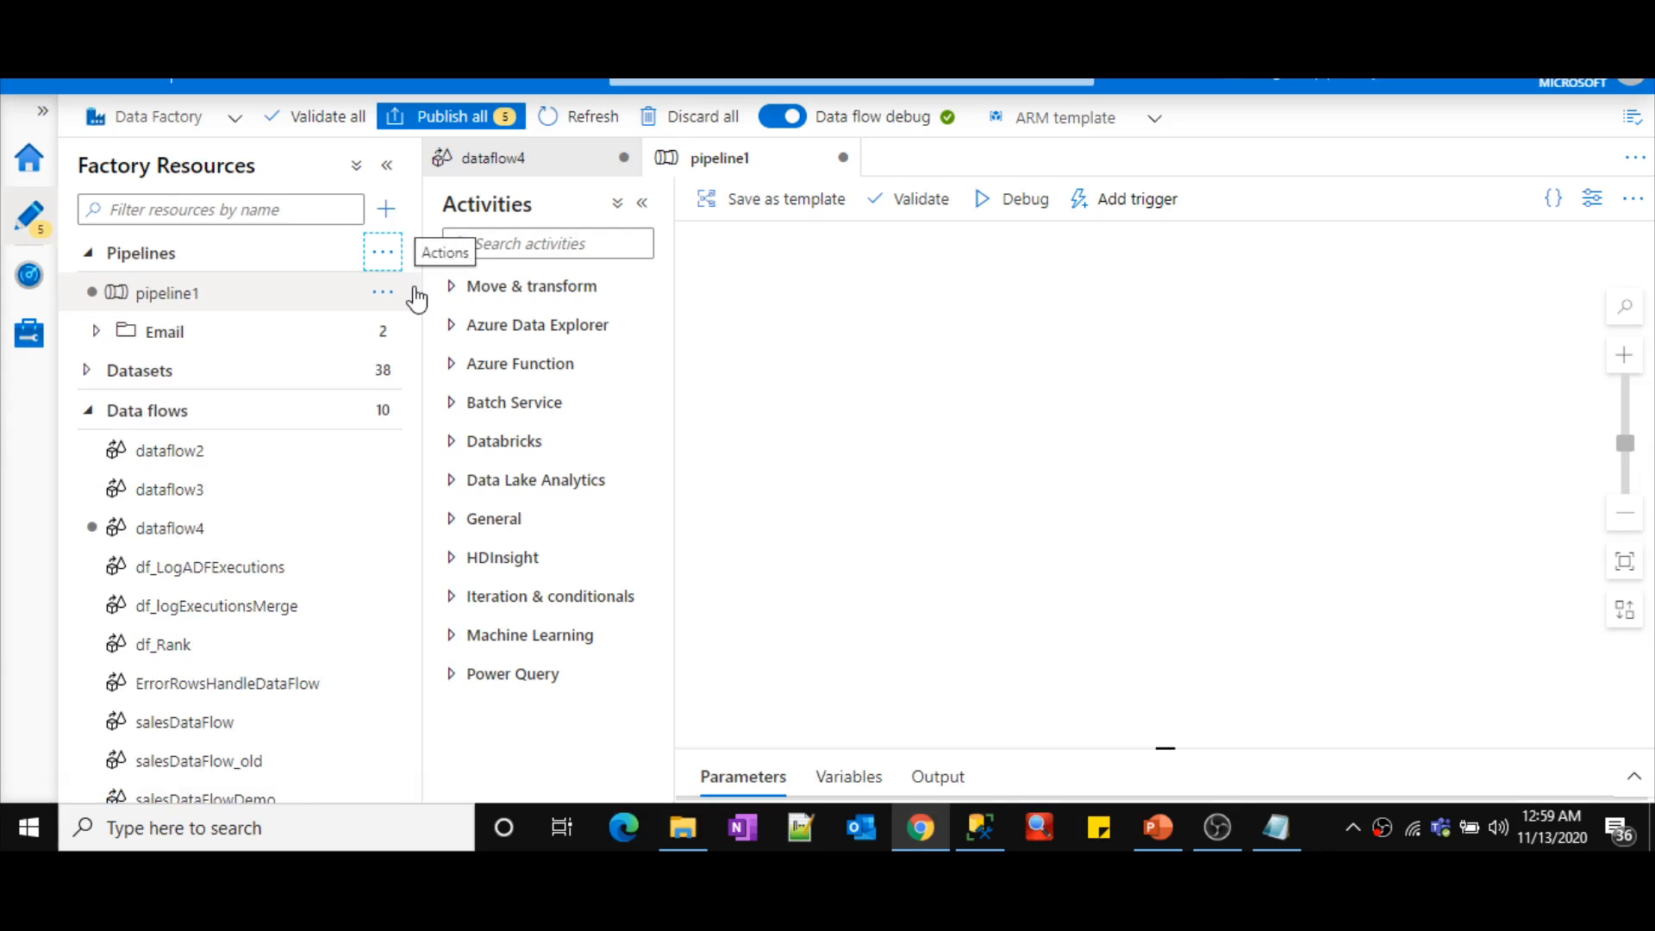
pyautogui.moveTo(169, 528); pyautogui.dragTo(918, 419)
pyautogui.click(1023, 204)
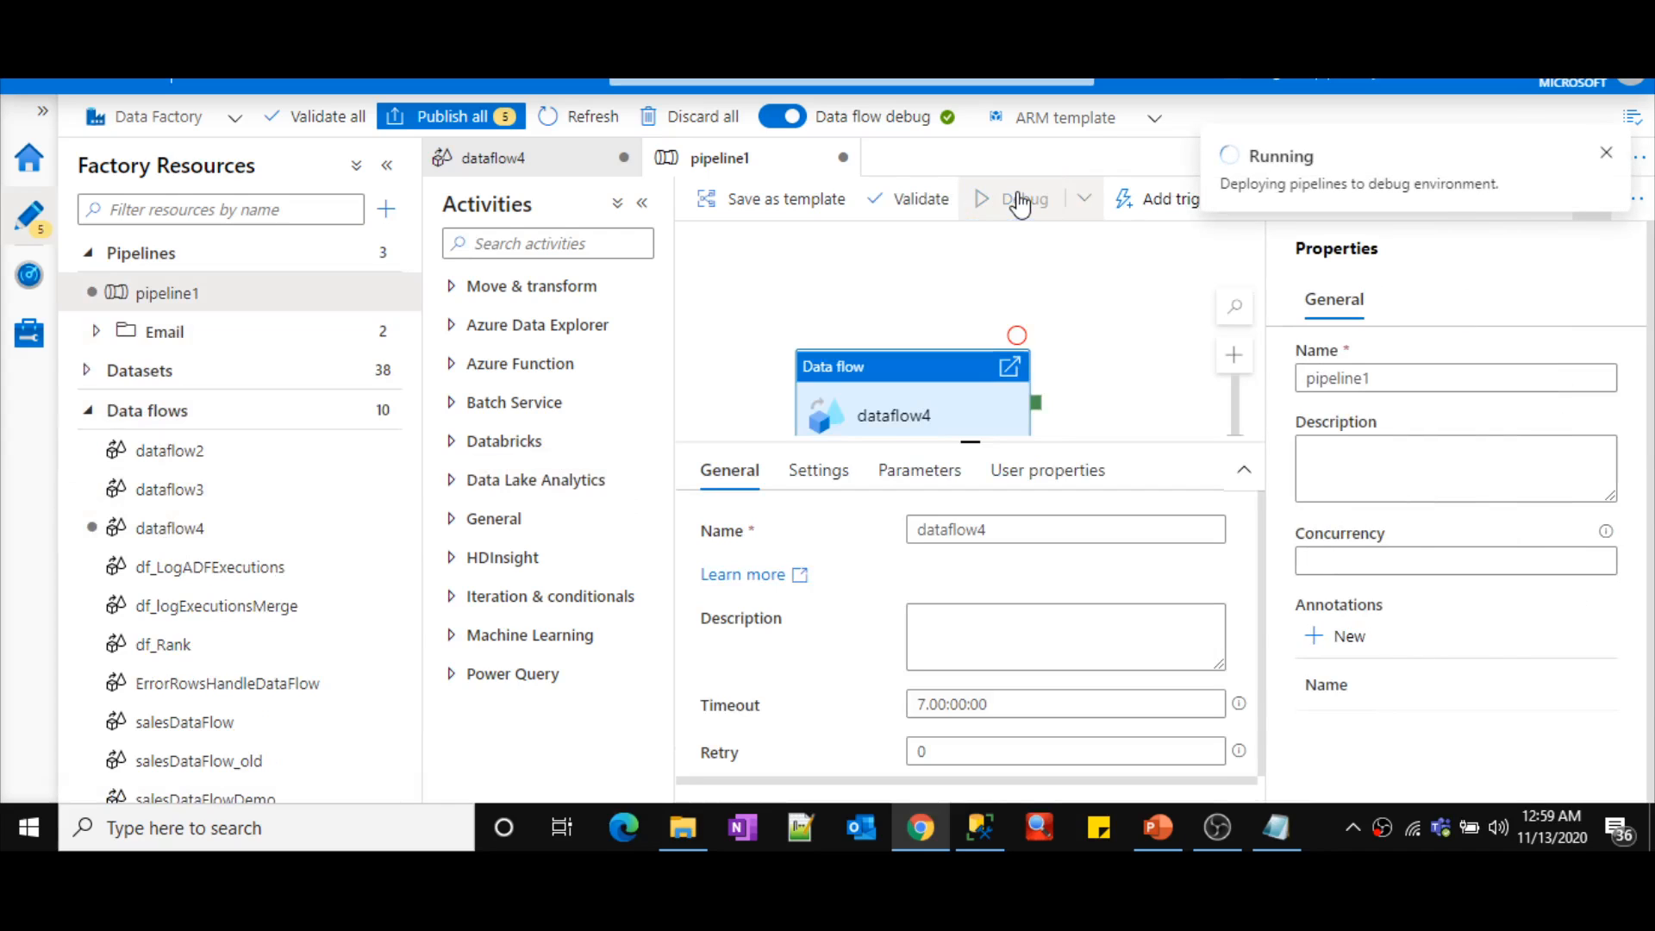
# - Switch to SQL Server Management Studio and run select * from tbl_employee to check the table's current rows
pyautogui.hotkey('alt', 'Tab')
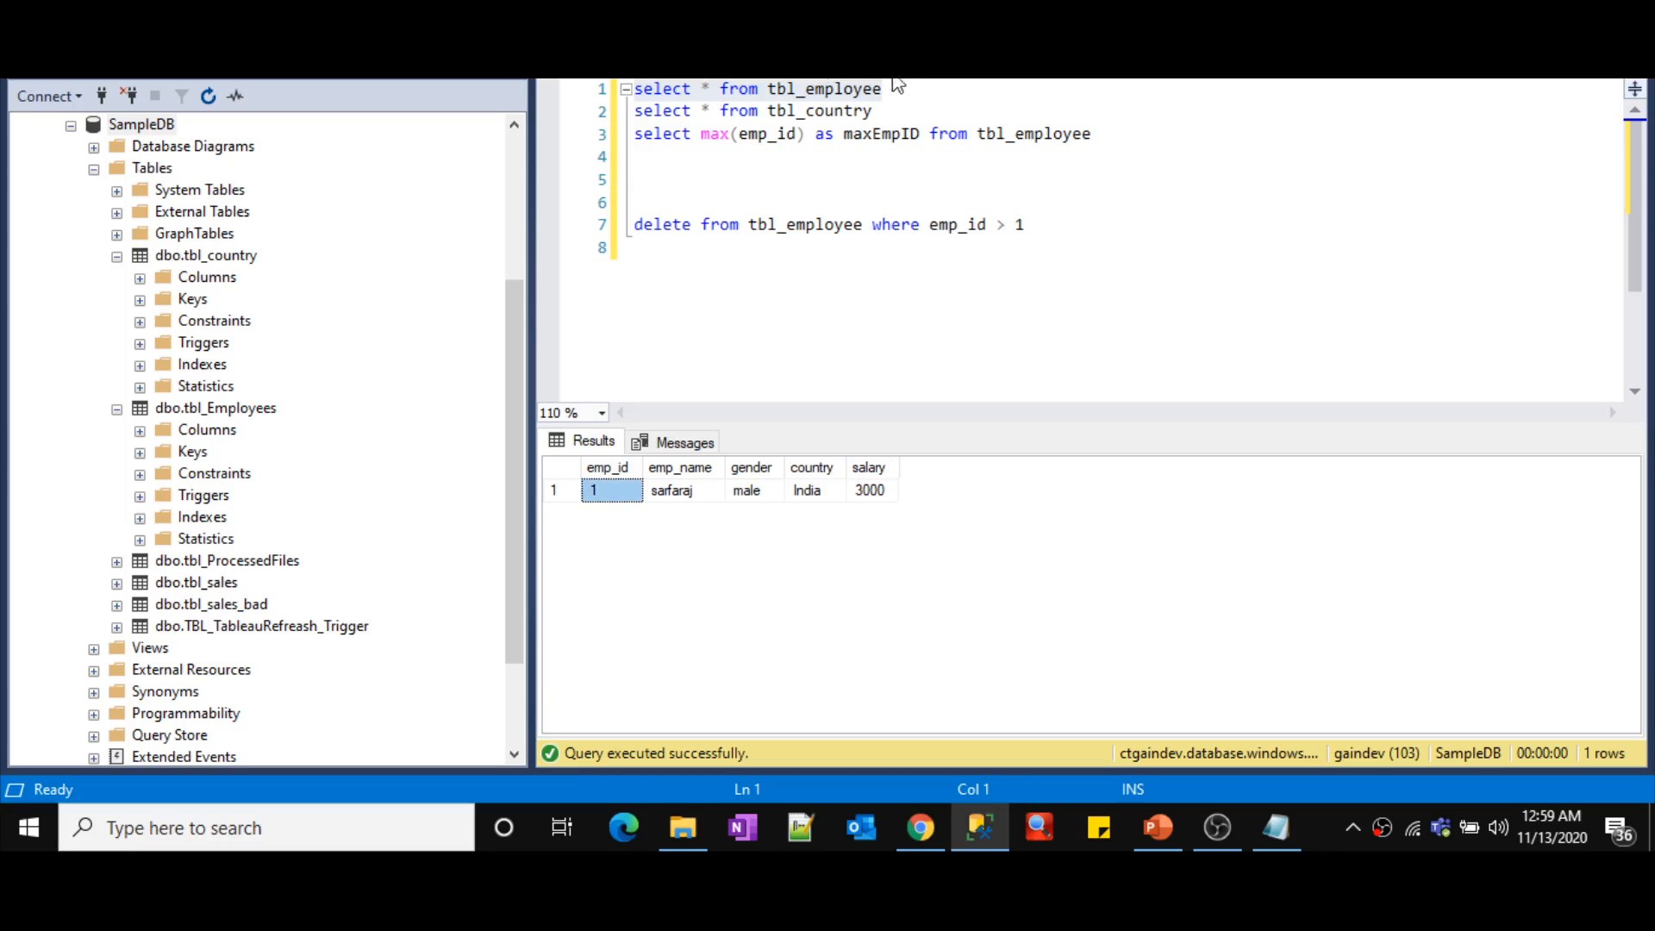
pyautogui.moveTo(890, 89); pyautogui.dragTo(629, 94)
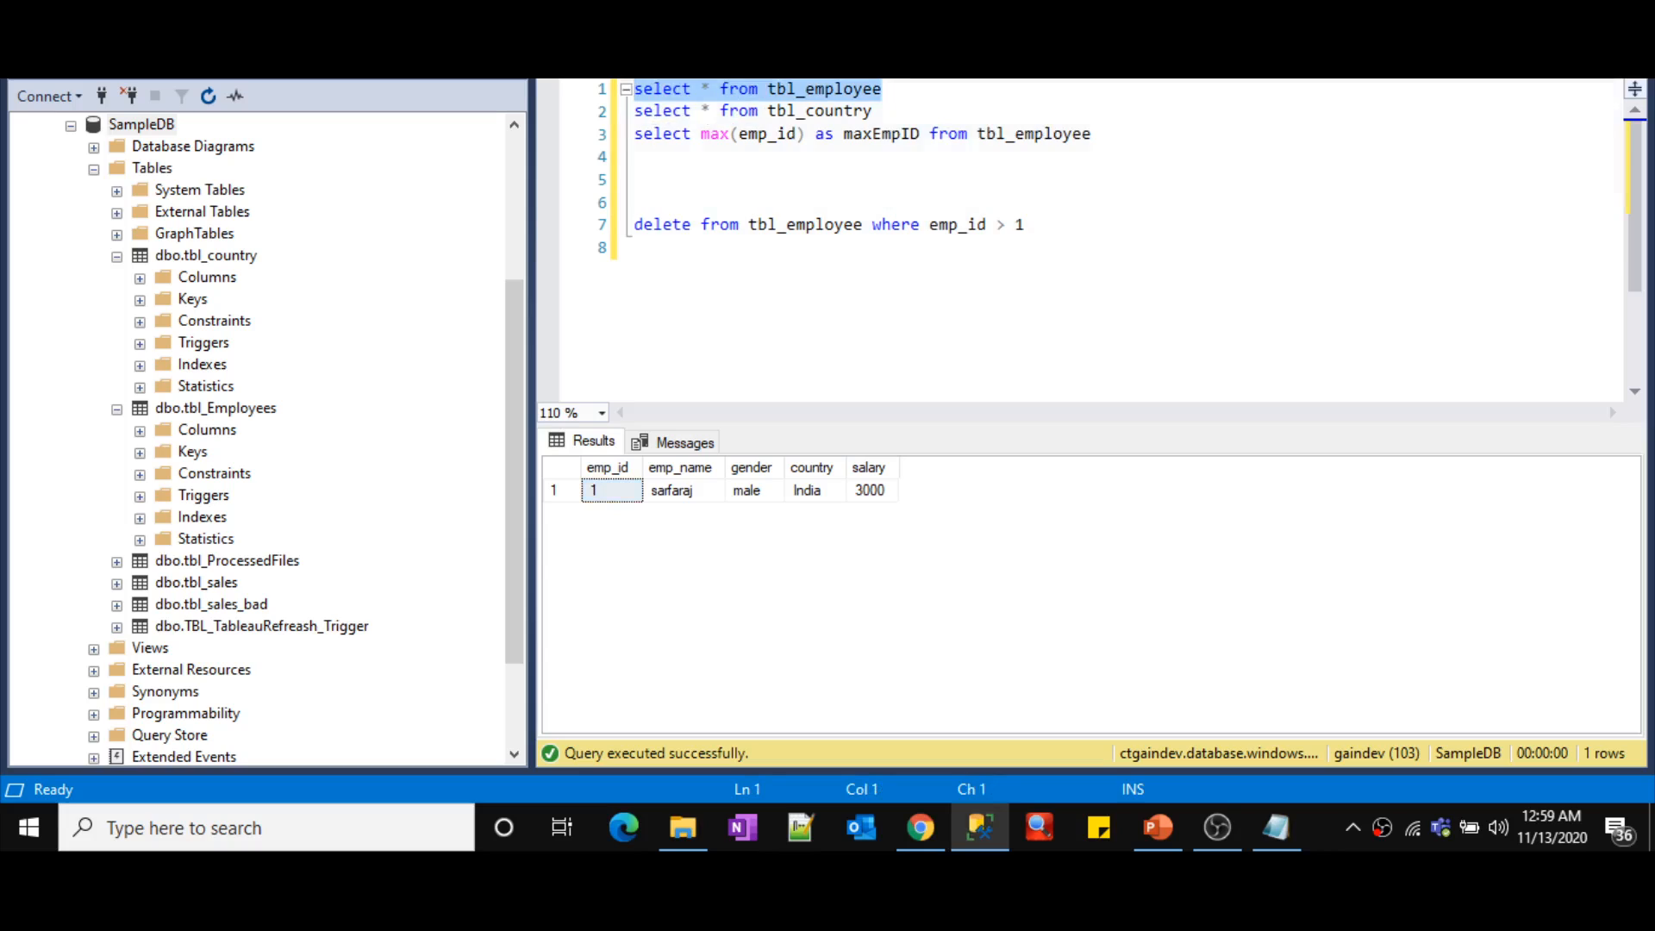
pyautogui.press('F5')
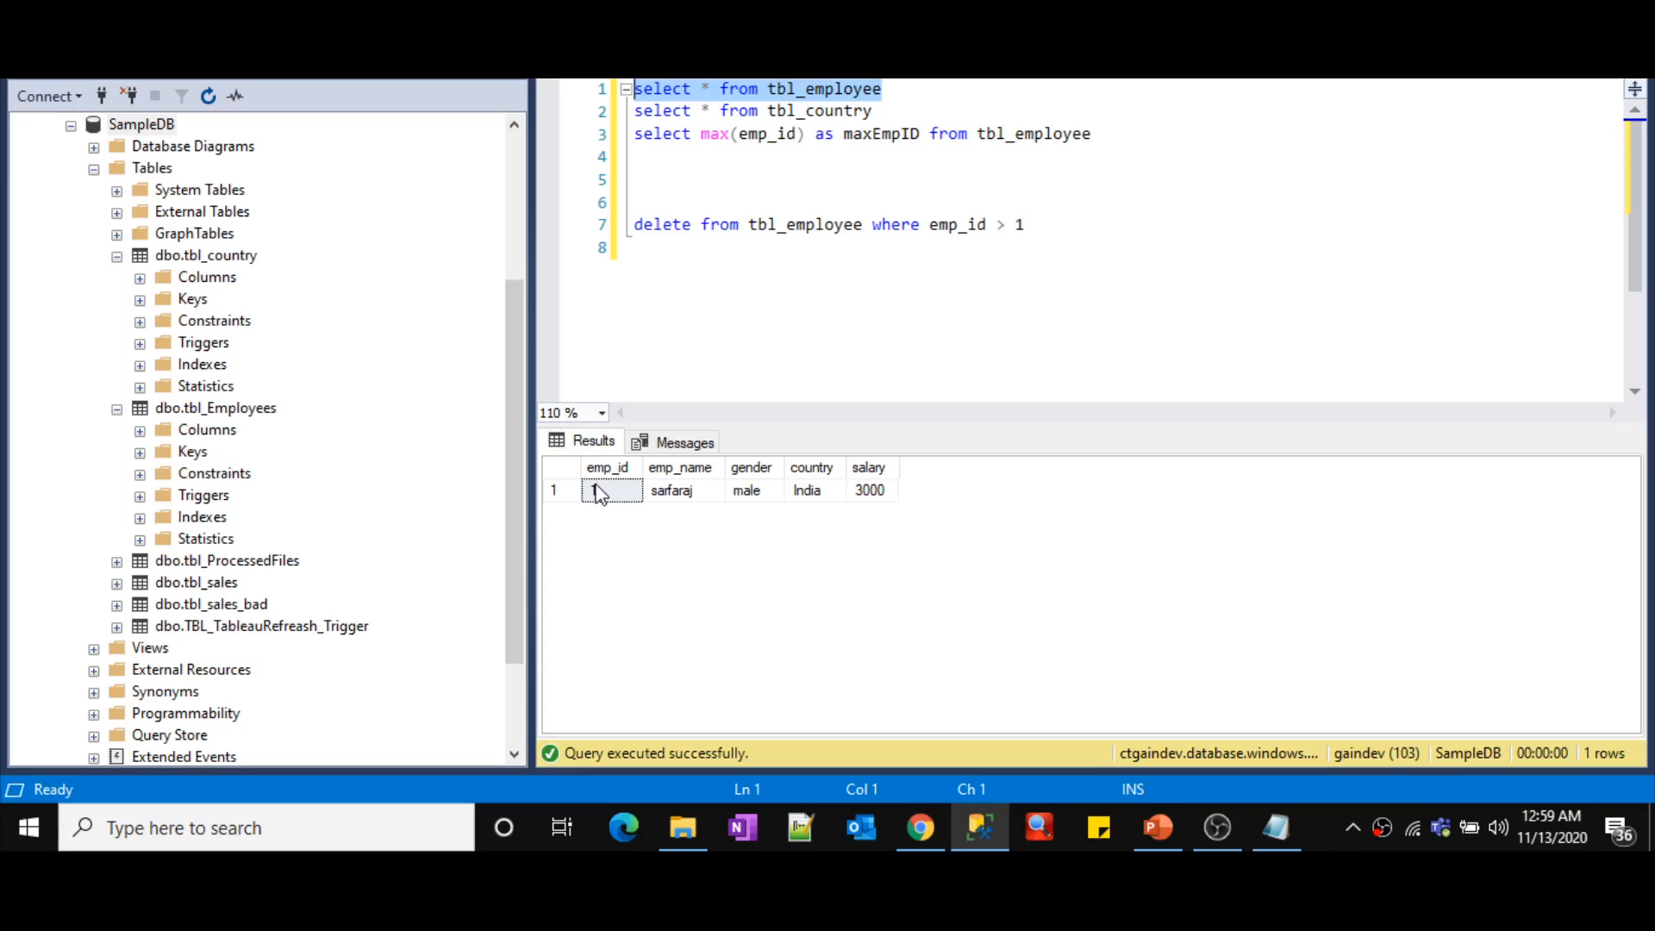
pyautogui.click(789, 572)
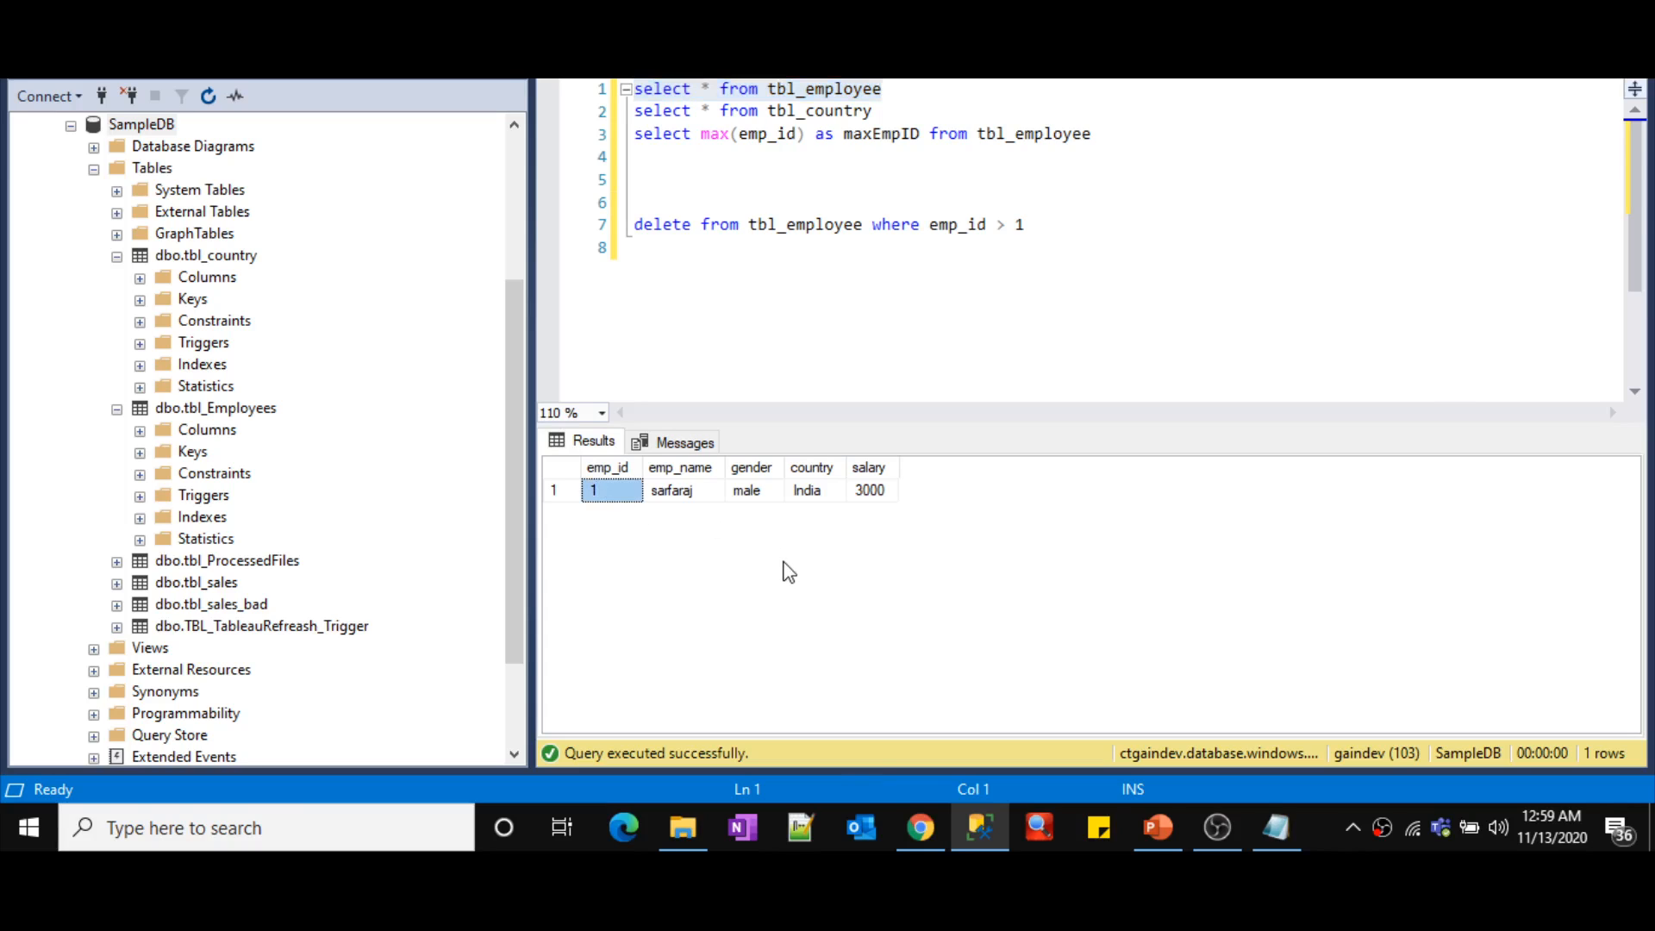
# - Switch back to Azure Data Factory and show the debug run output of the pipeline
pyautogui.hotkey('alt', 'Tab')
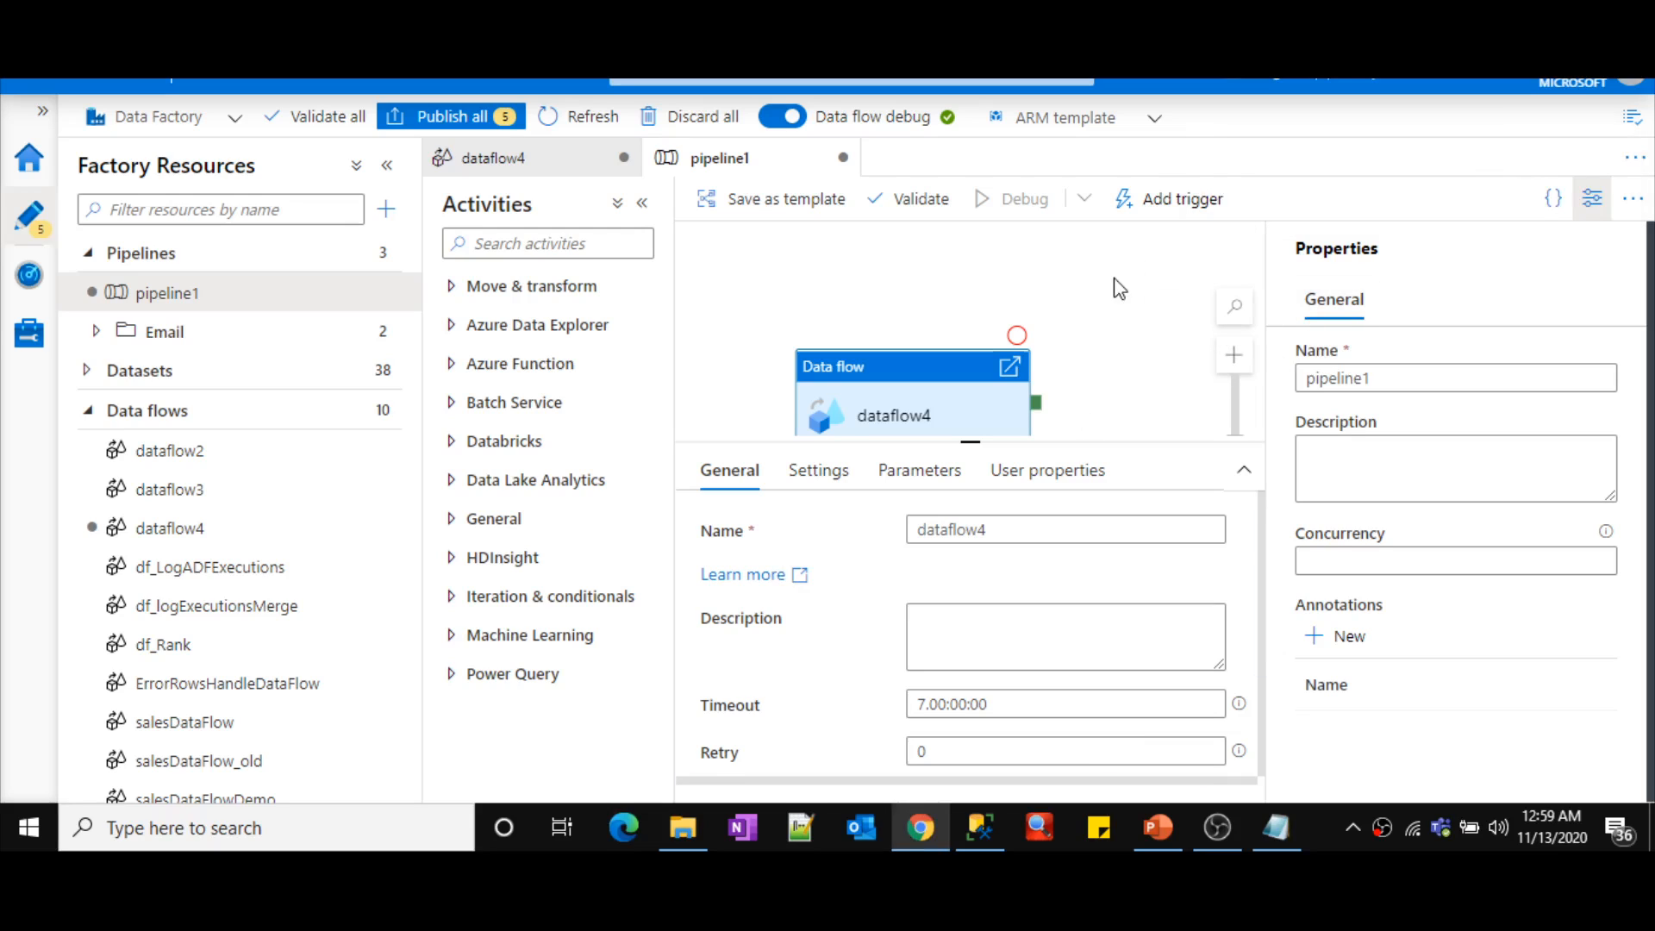
pyautogui.click(1103, 406)
pyautogui.click(934, 778)
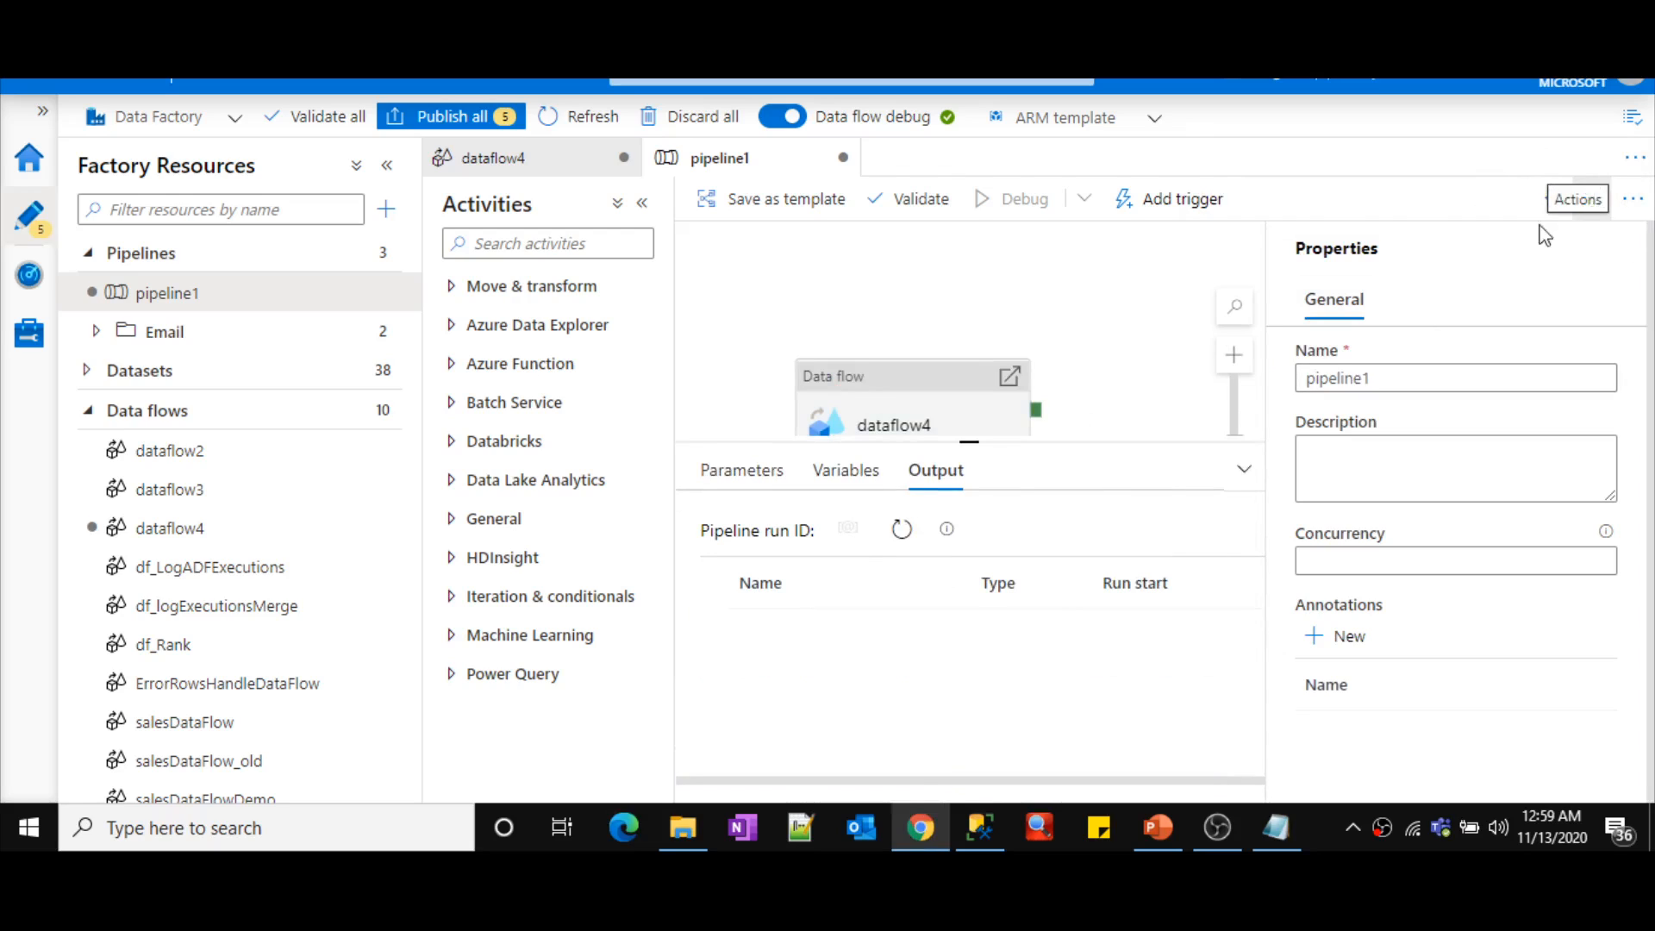
# - Hide the pipeline properties and check the debug run status of pipeline1 in the notifications, dismissing the prompt that appears
pyautogui.click(1593, 199)
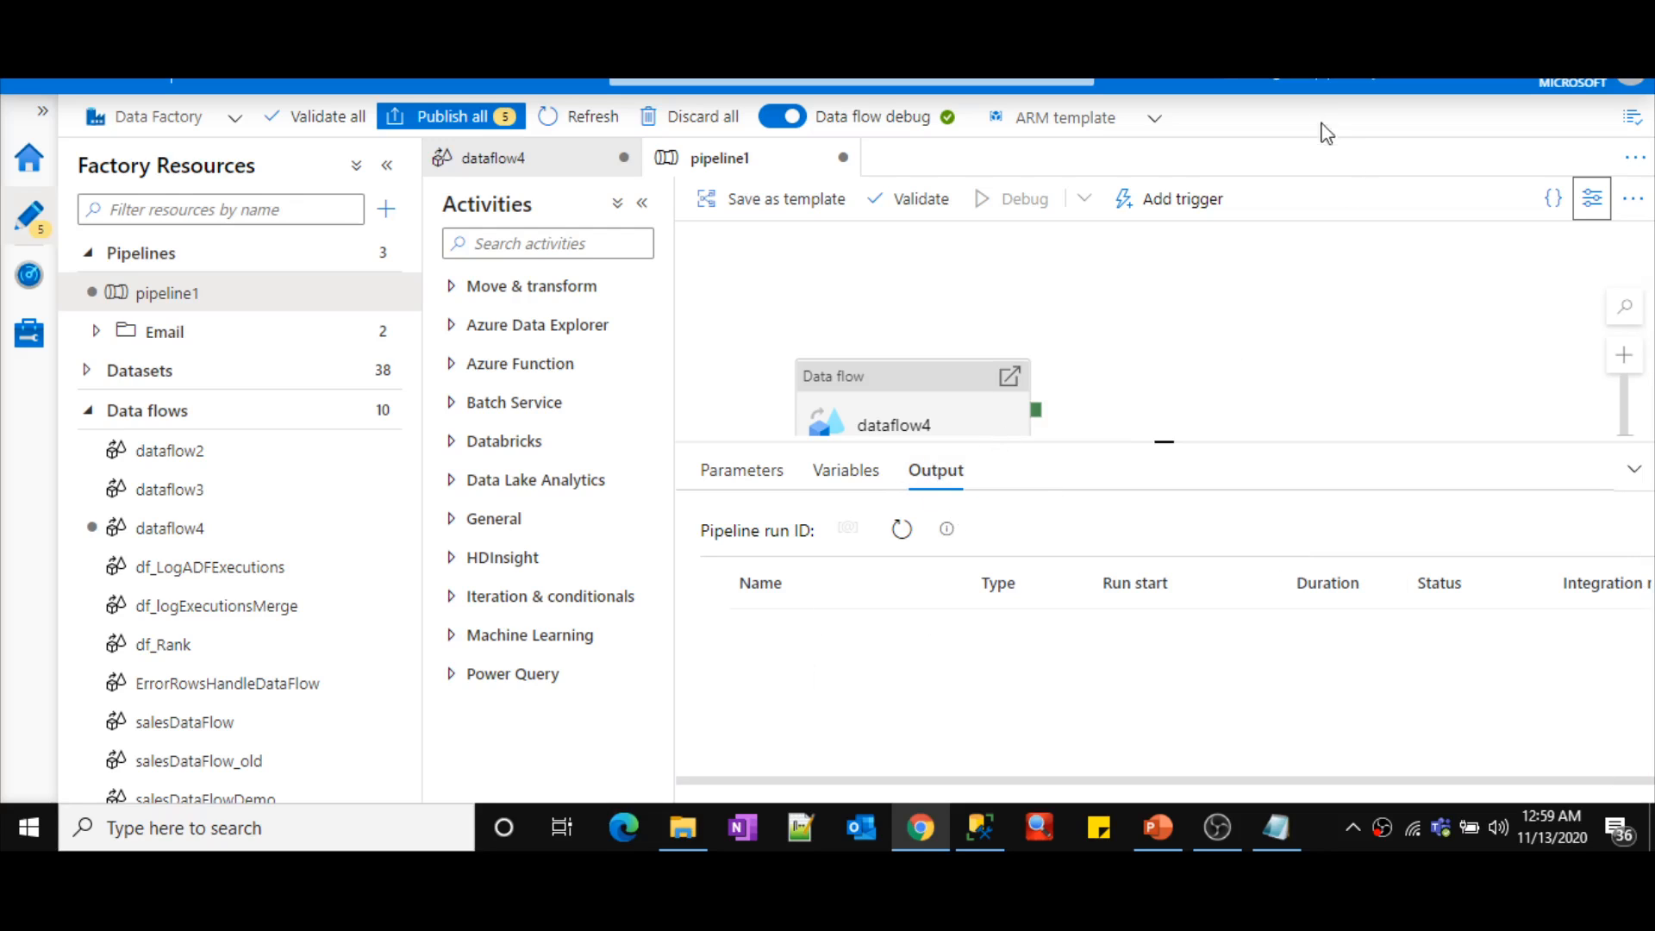
pyautogui.click(1289, 88)
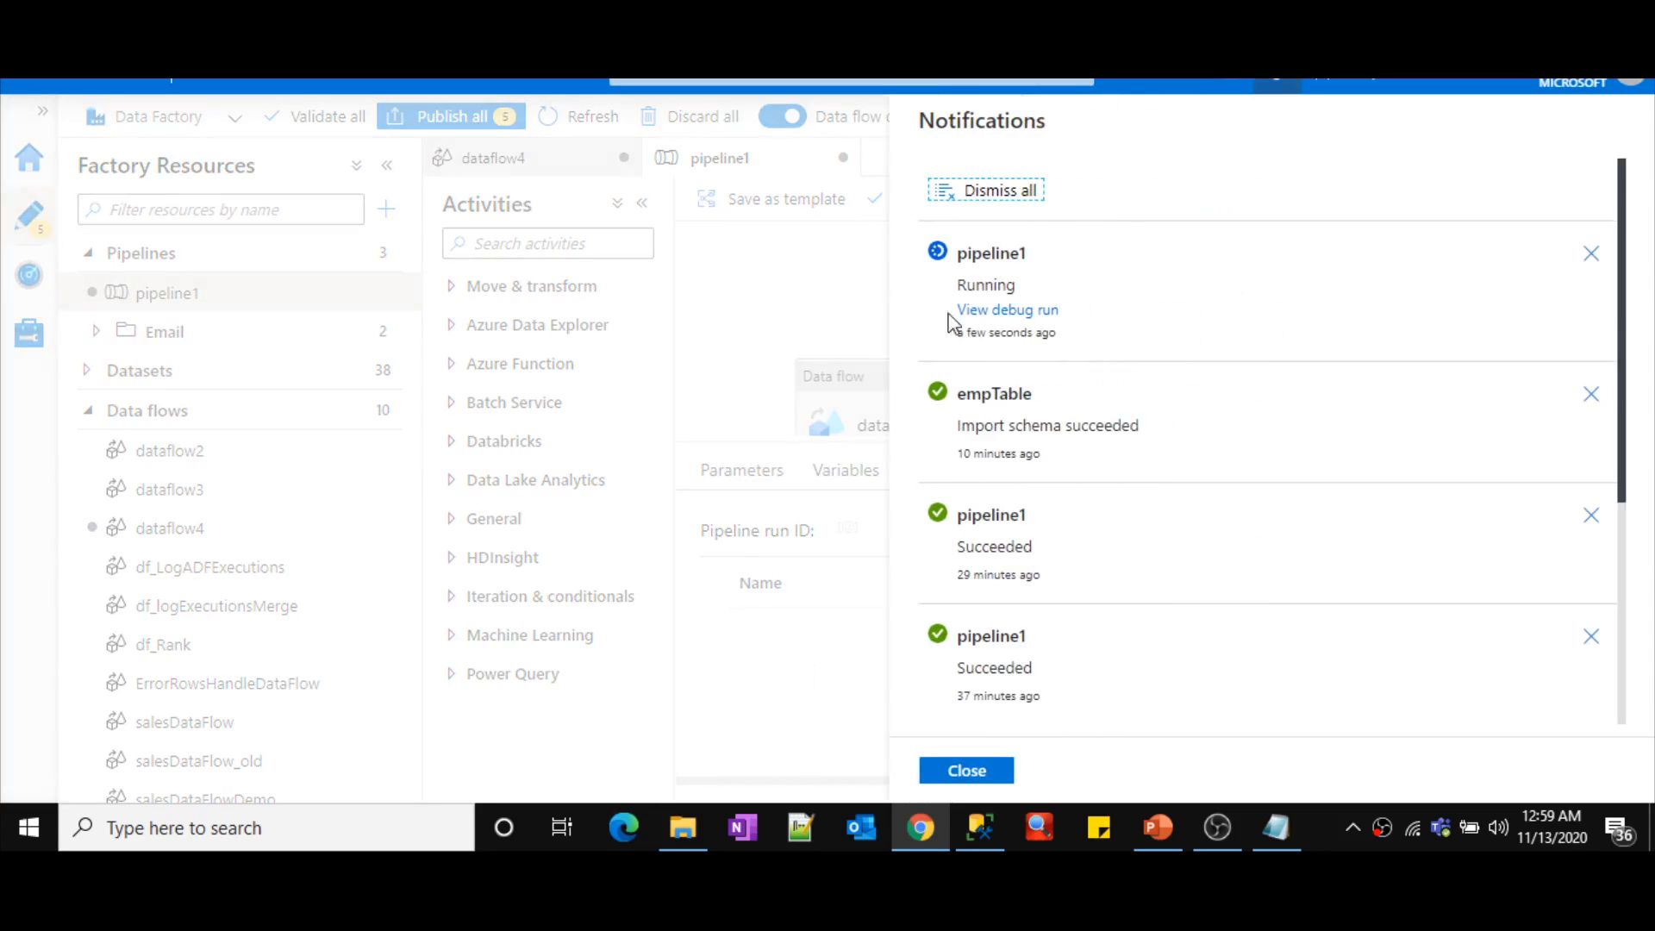
pyautogui.moveTo(966, 283); pyautogui.dragTo(1026, 293)
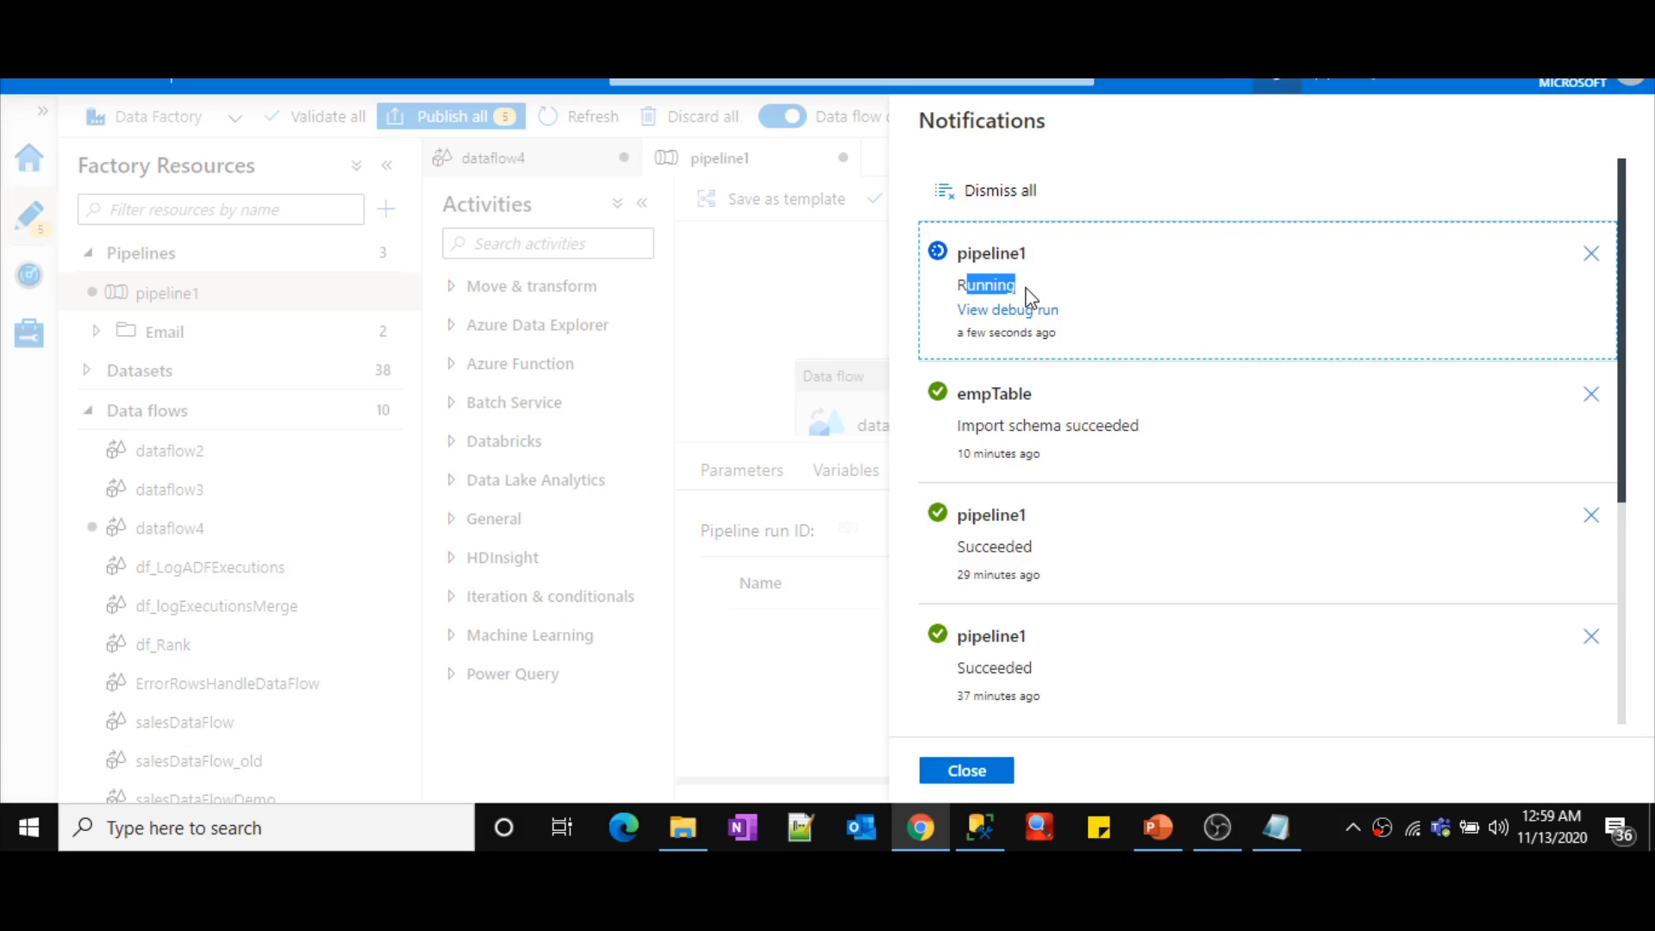
pyautogui.click(989, 772)
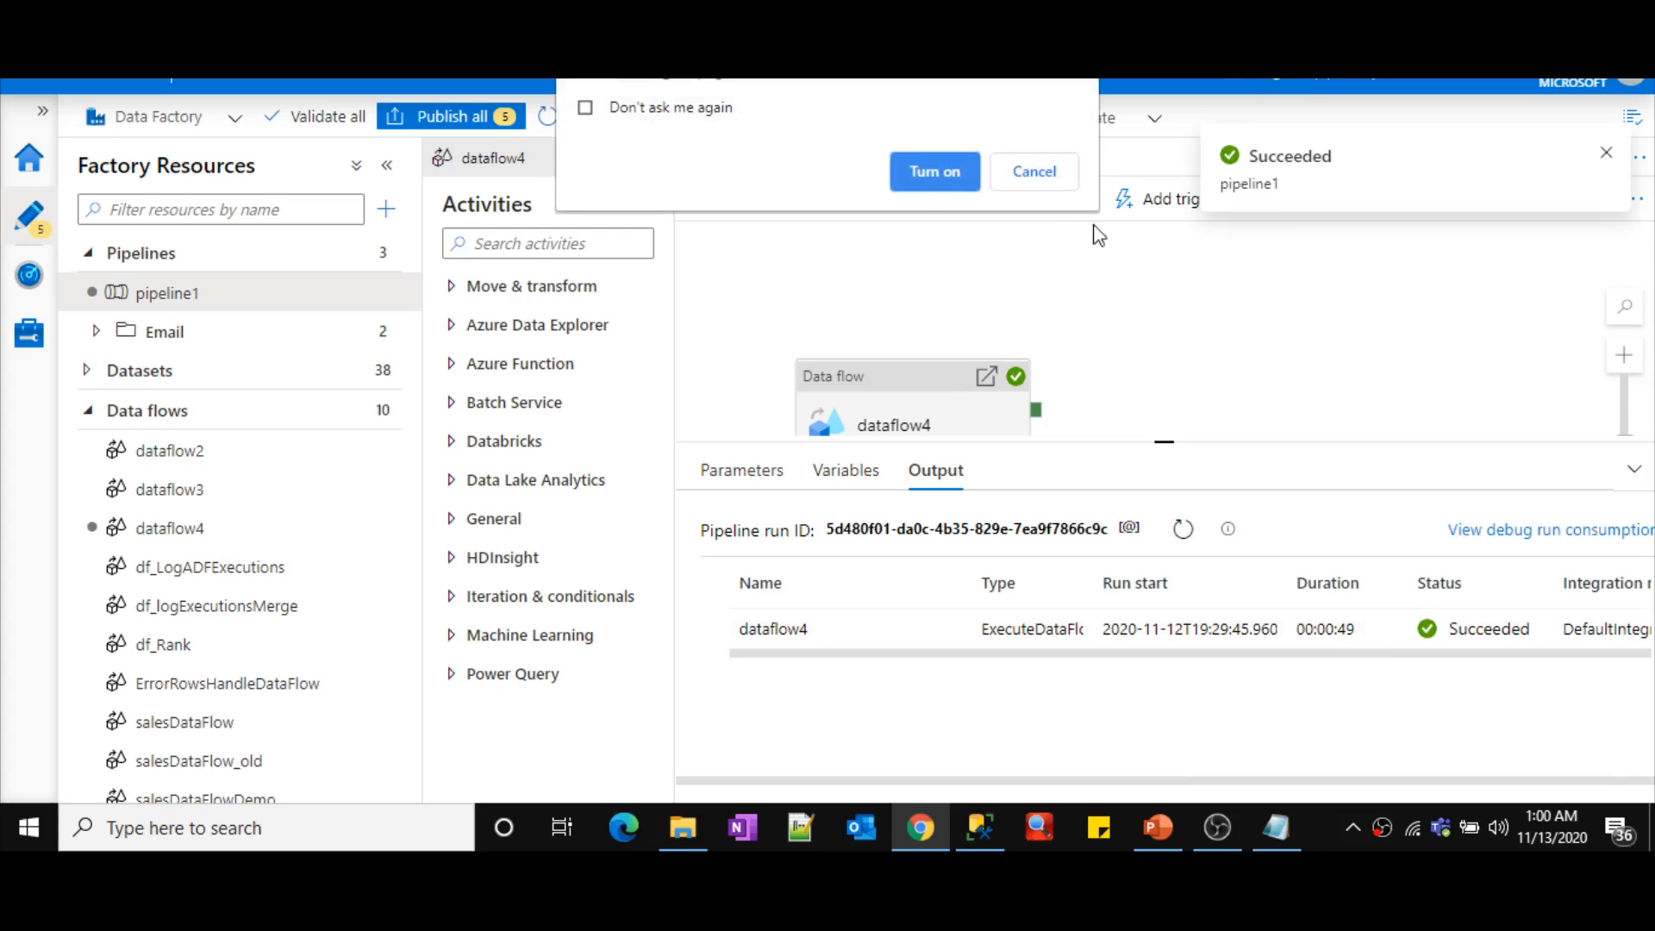
pyautogui.click(1057, 174)
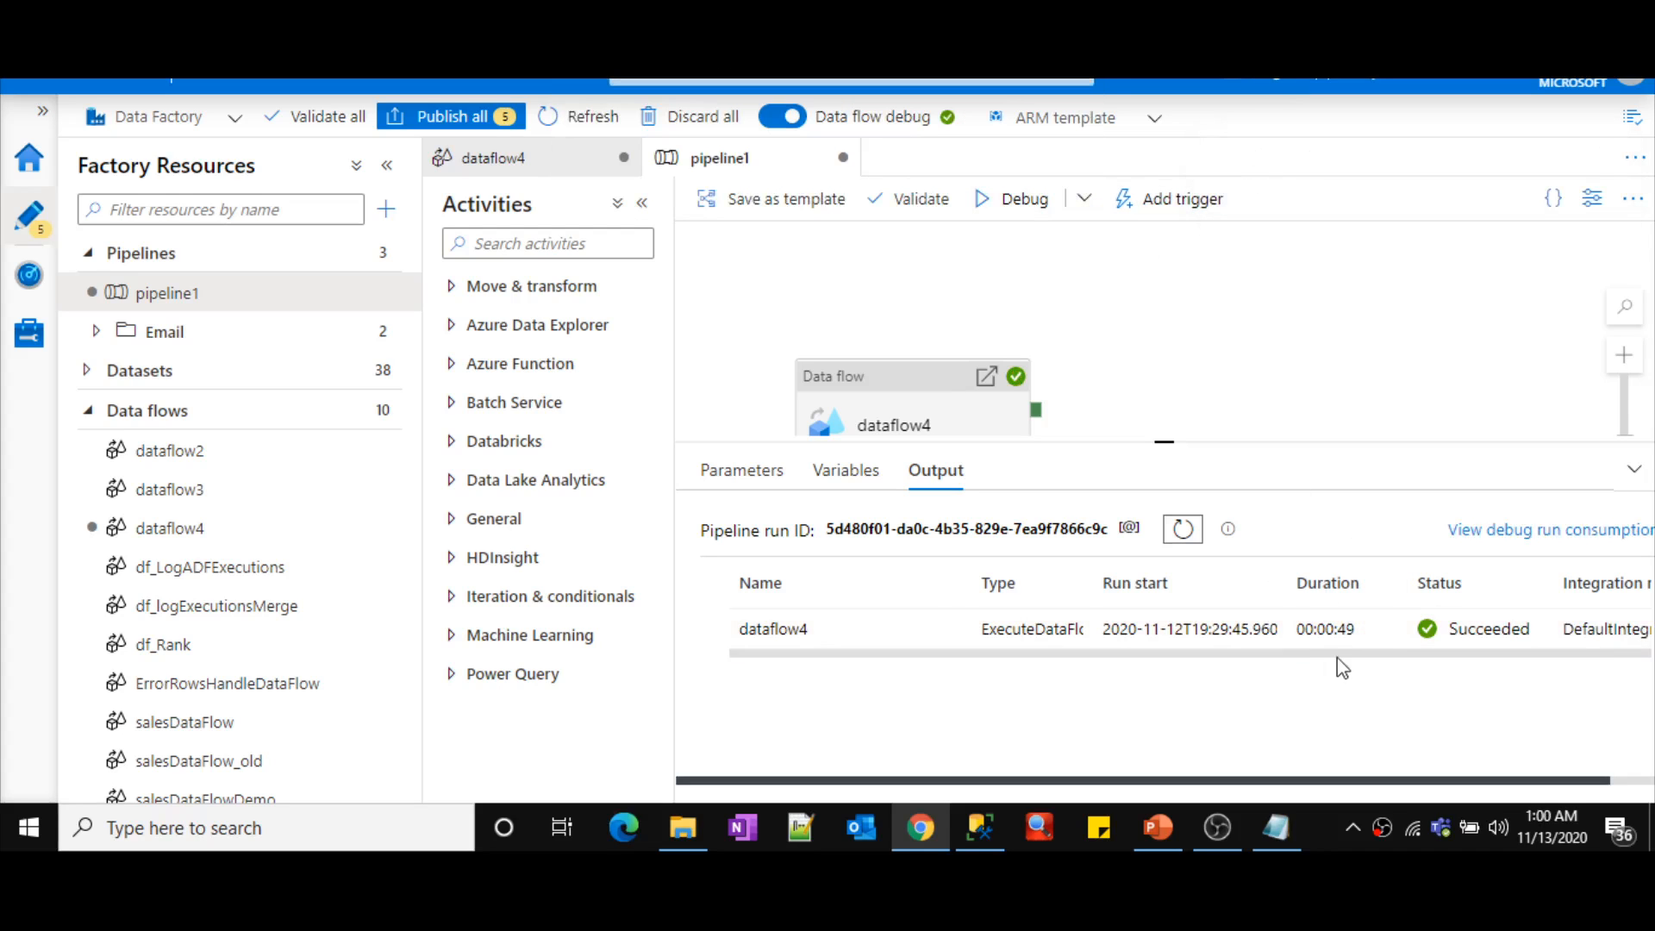
pyautogui.click(1216, 848)
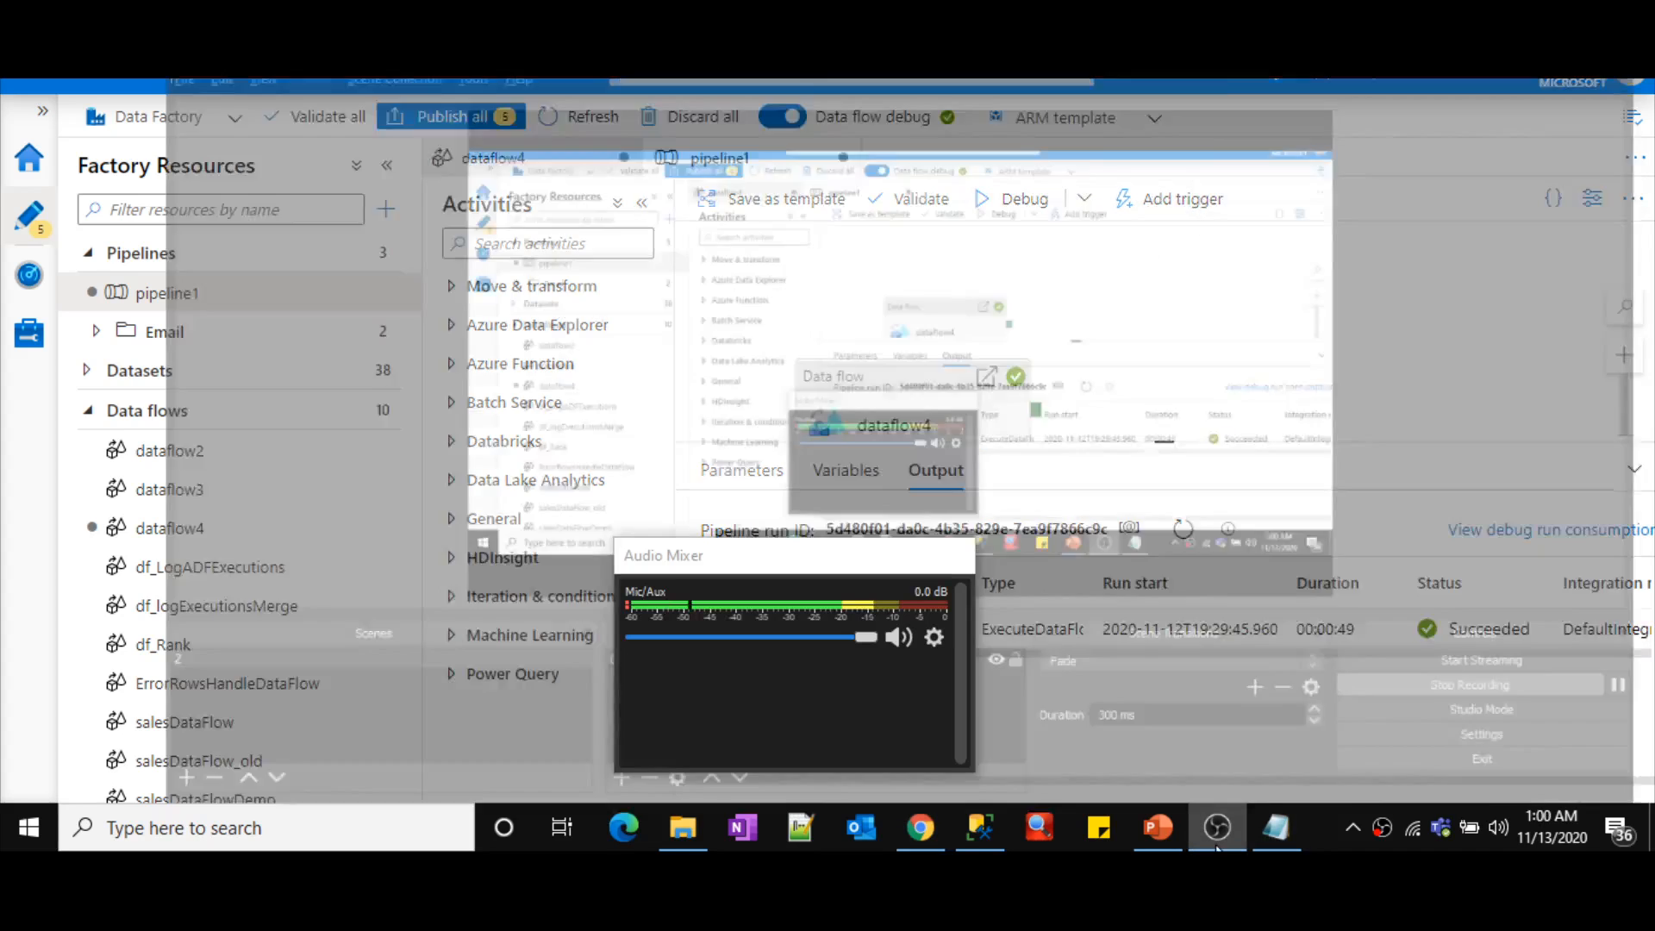
pyautogui.click(1216, 848)
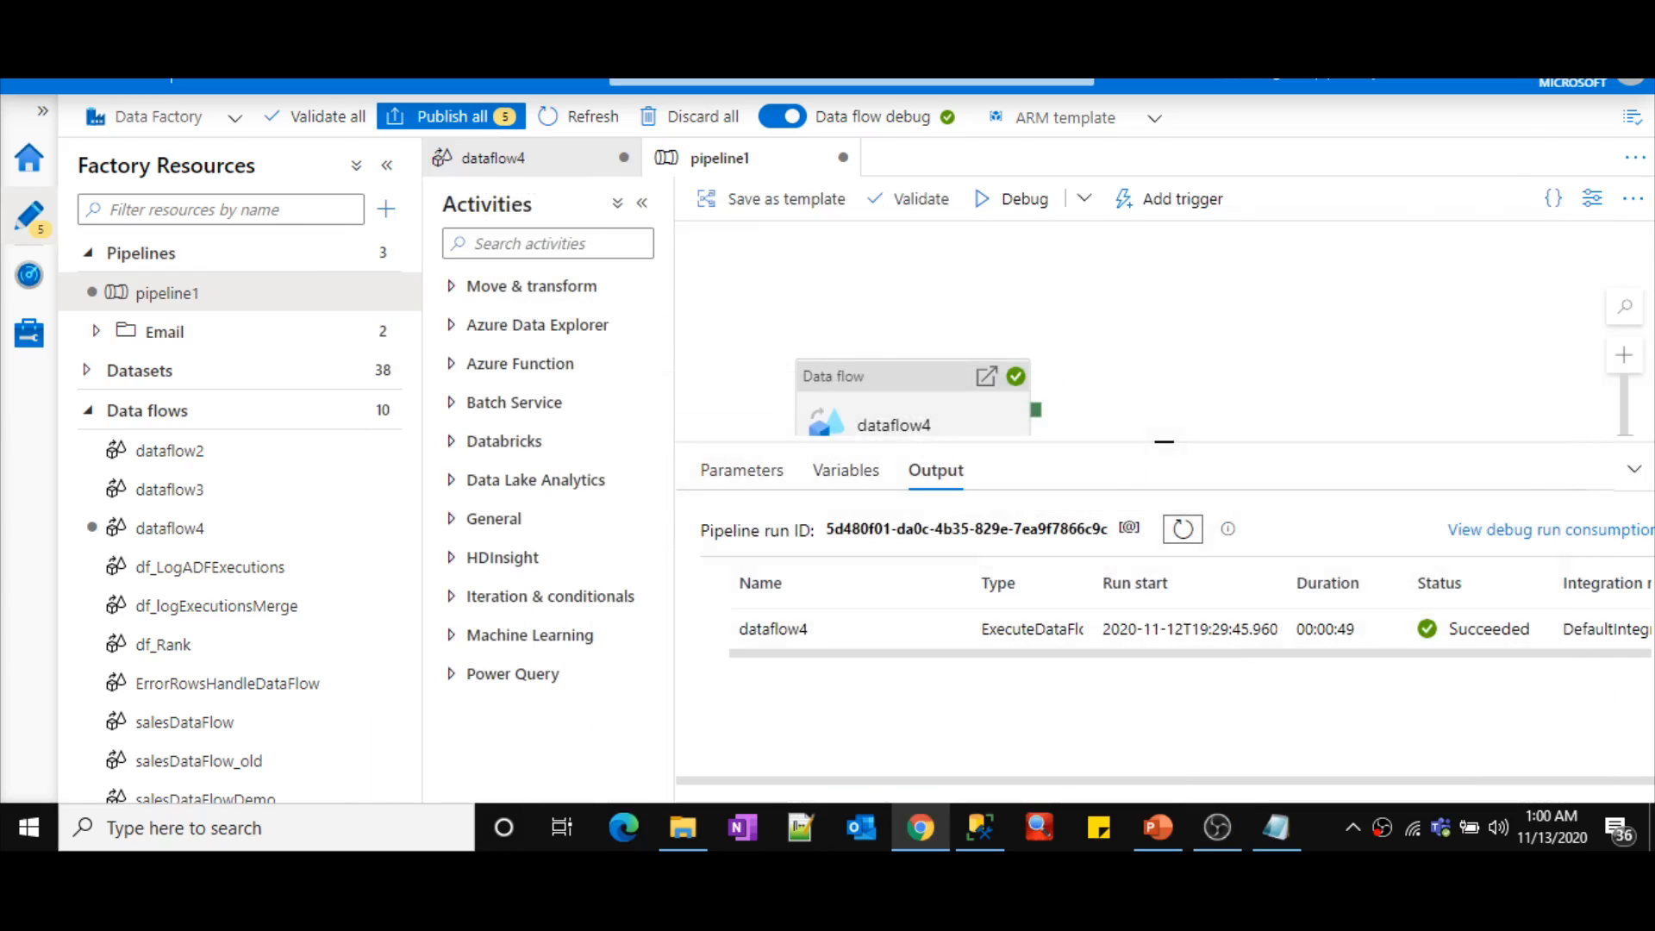
# - Switch to SQL Server Management Studio, rerun select * from tbl_employee, and examine the emp_id values of the loaded rows
pyautogui.hotkey('alt', 'Tab')
pyautogui.hotkey('alt', 'Tab')
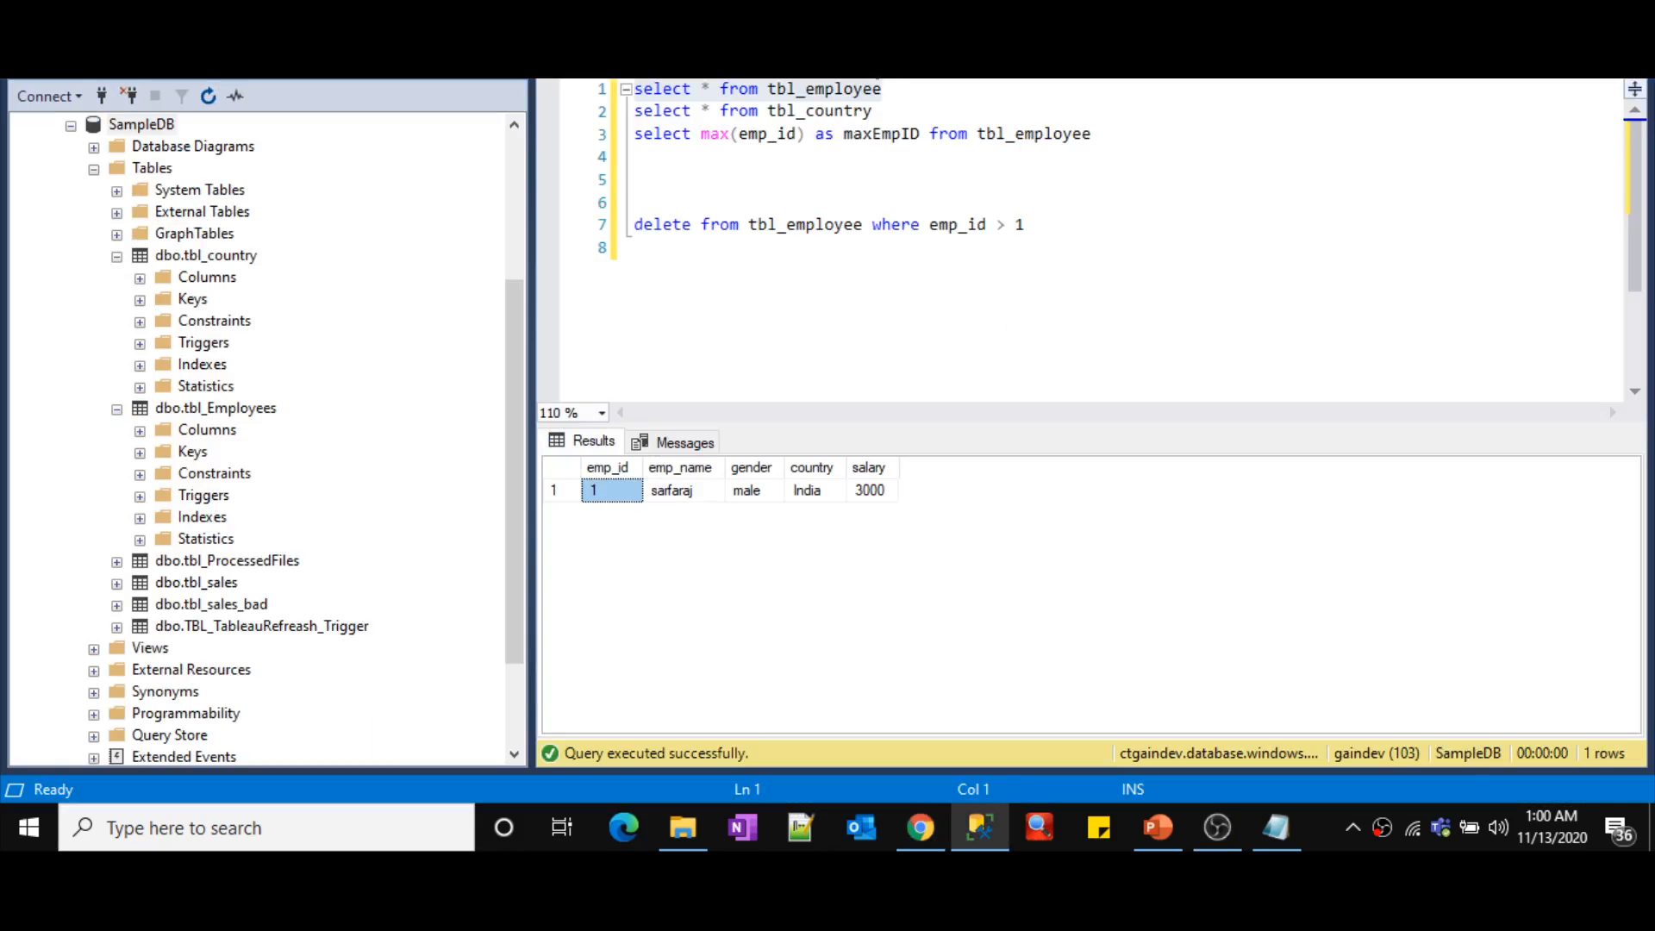
pyautogui.moveTo(899, 88); pyautogui.dragTo(622, 89)
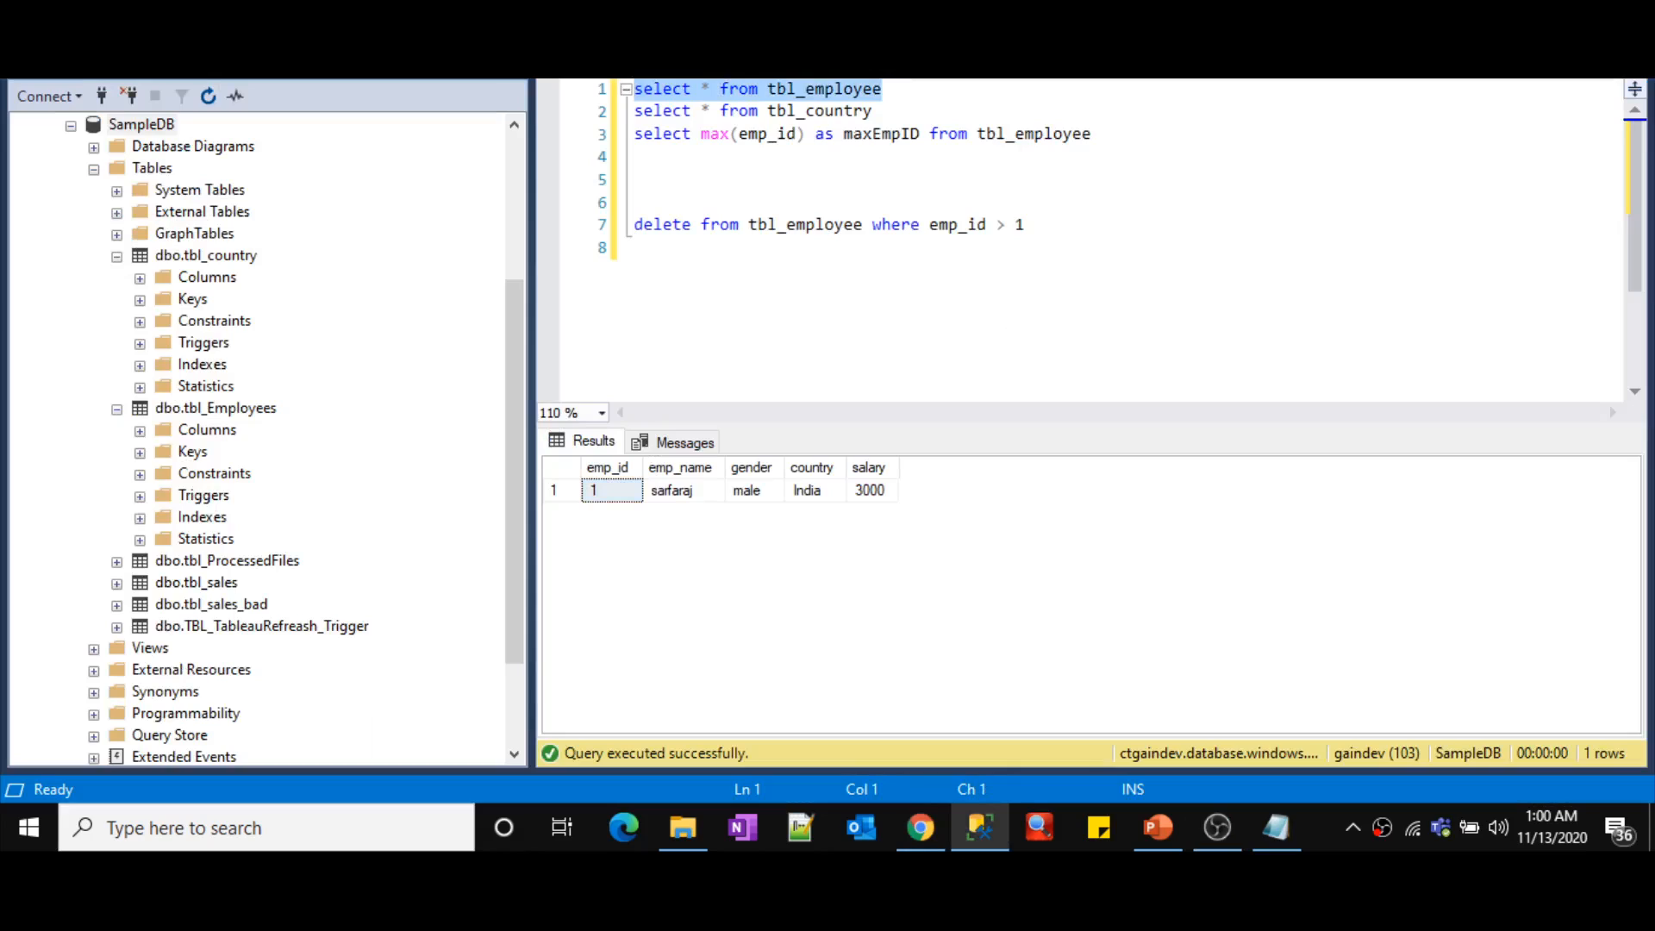
pyautogui.press('F5')
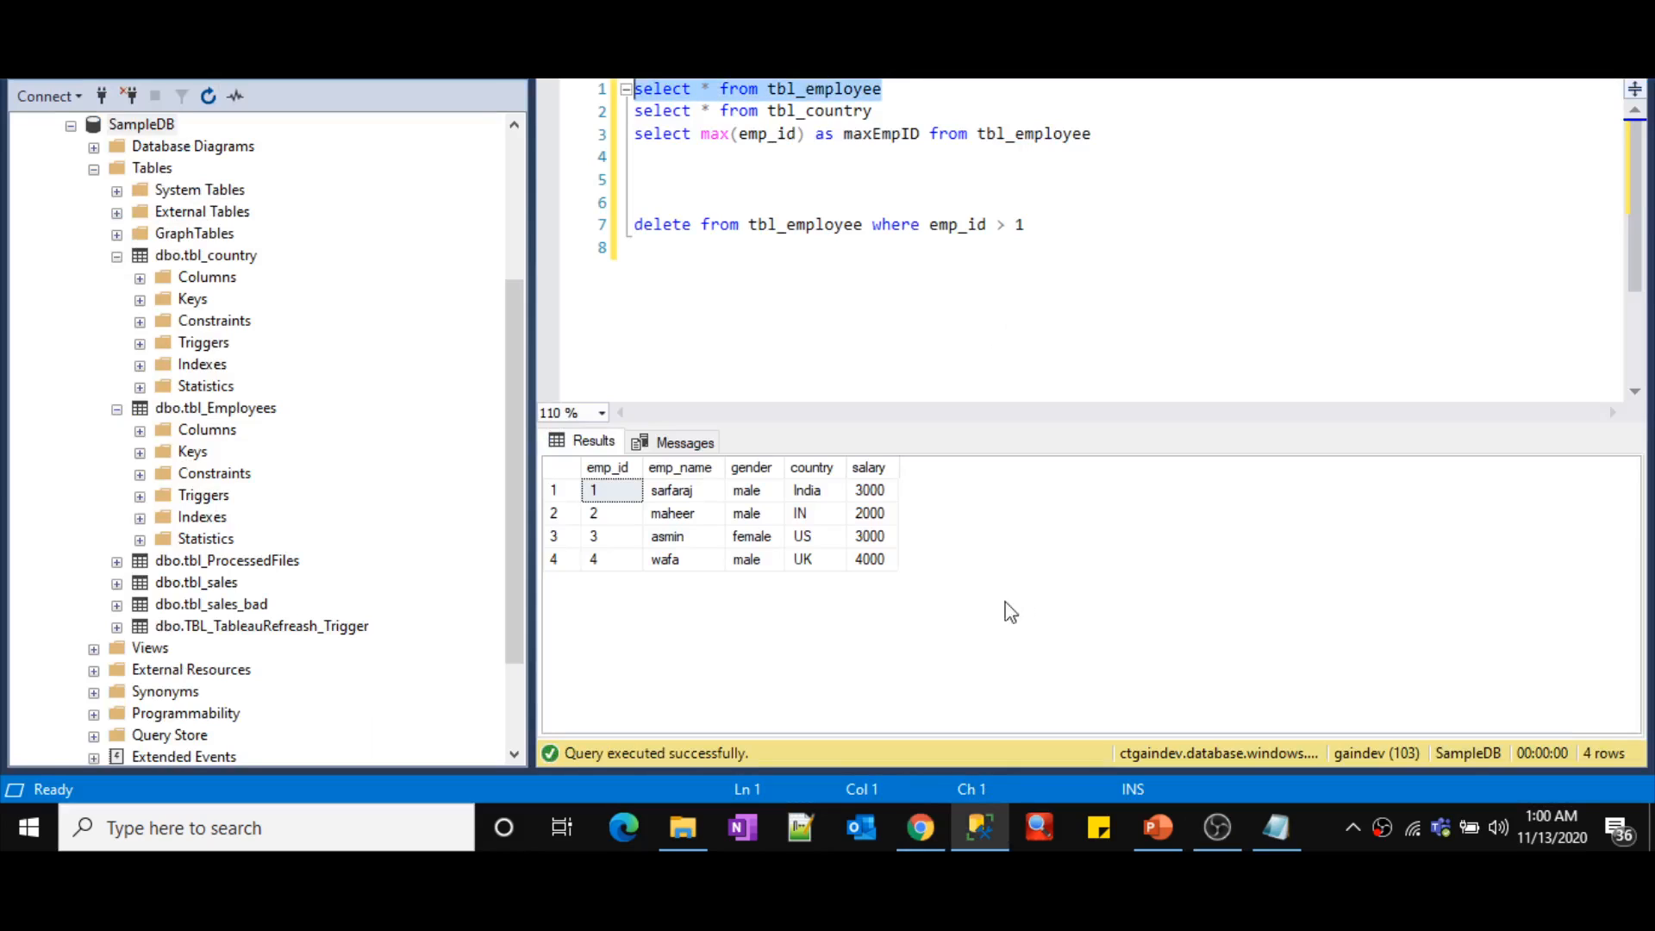
pyautogui.moveTo(676, 517); pyautogui.dragTo(869, 561)
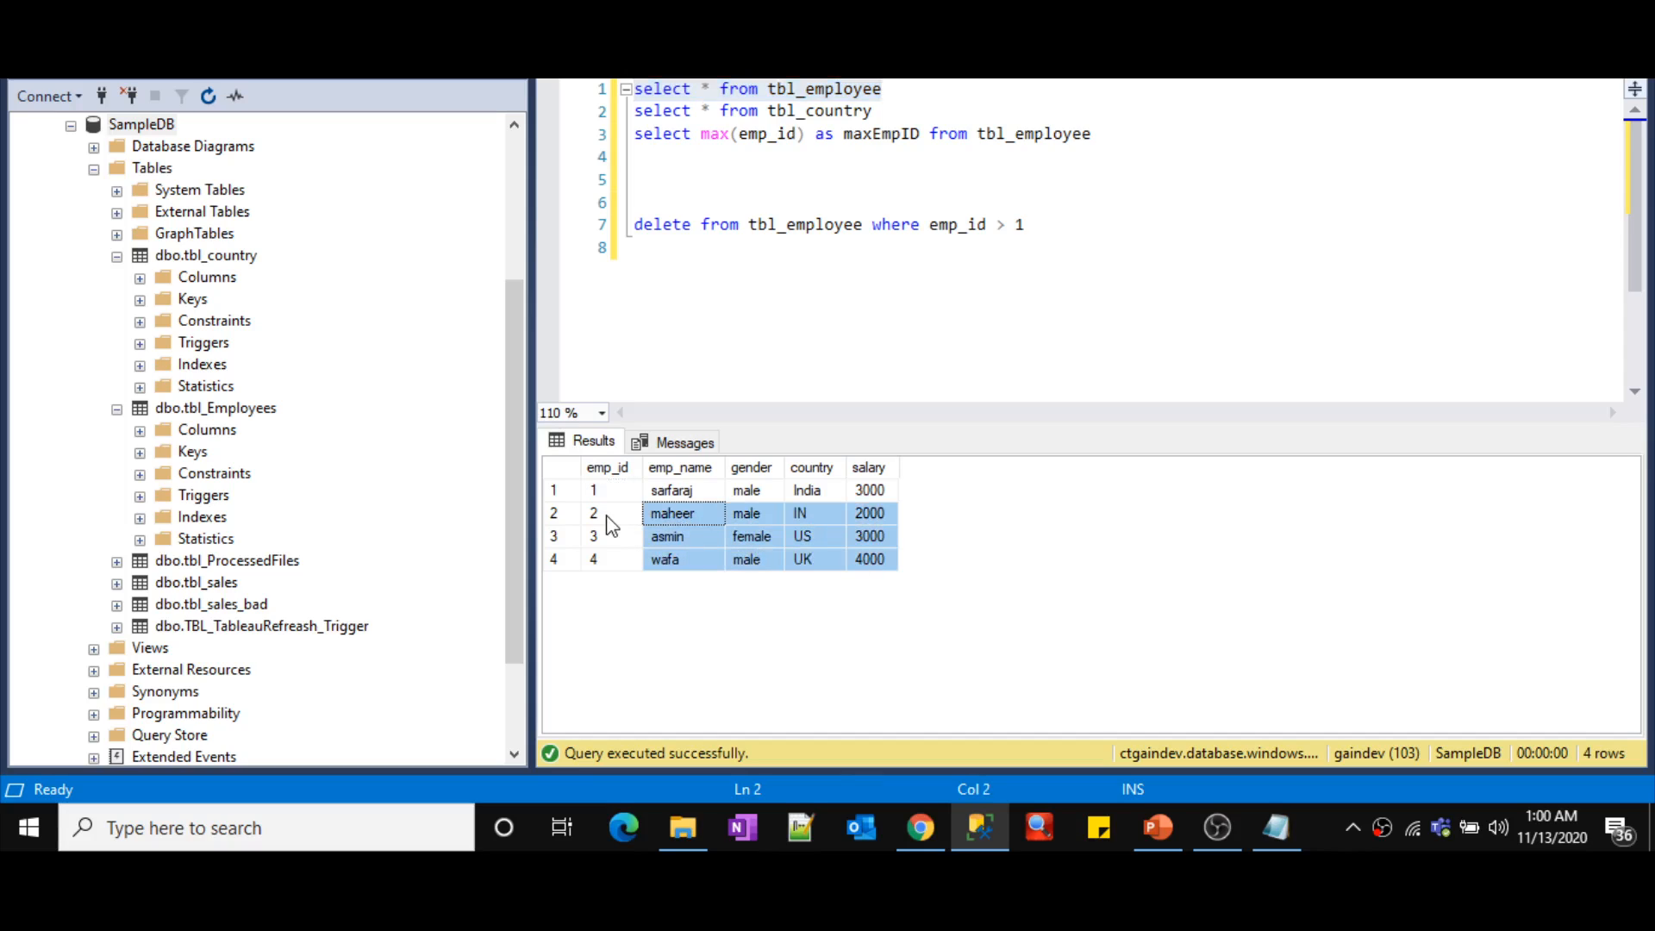
pyautogui.moveTo(611, 517); pyautogui.dragTo(613, 536)
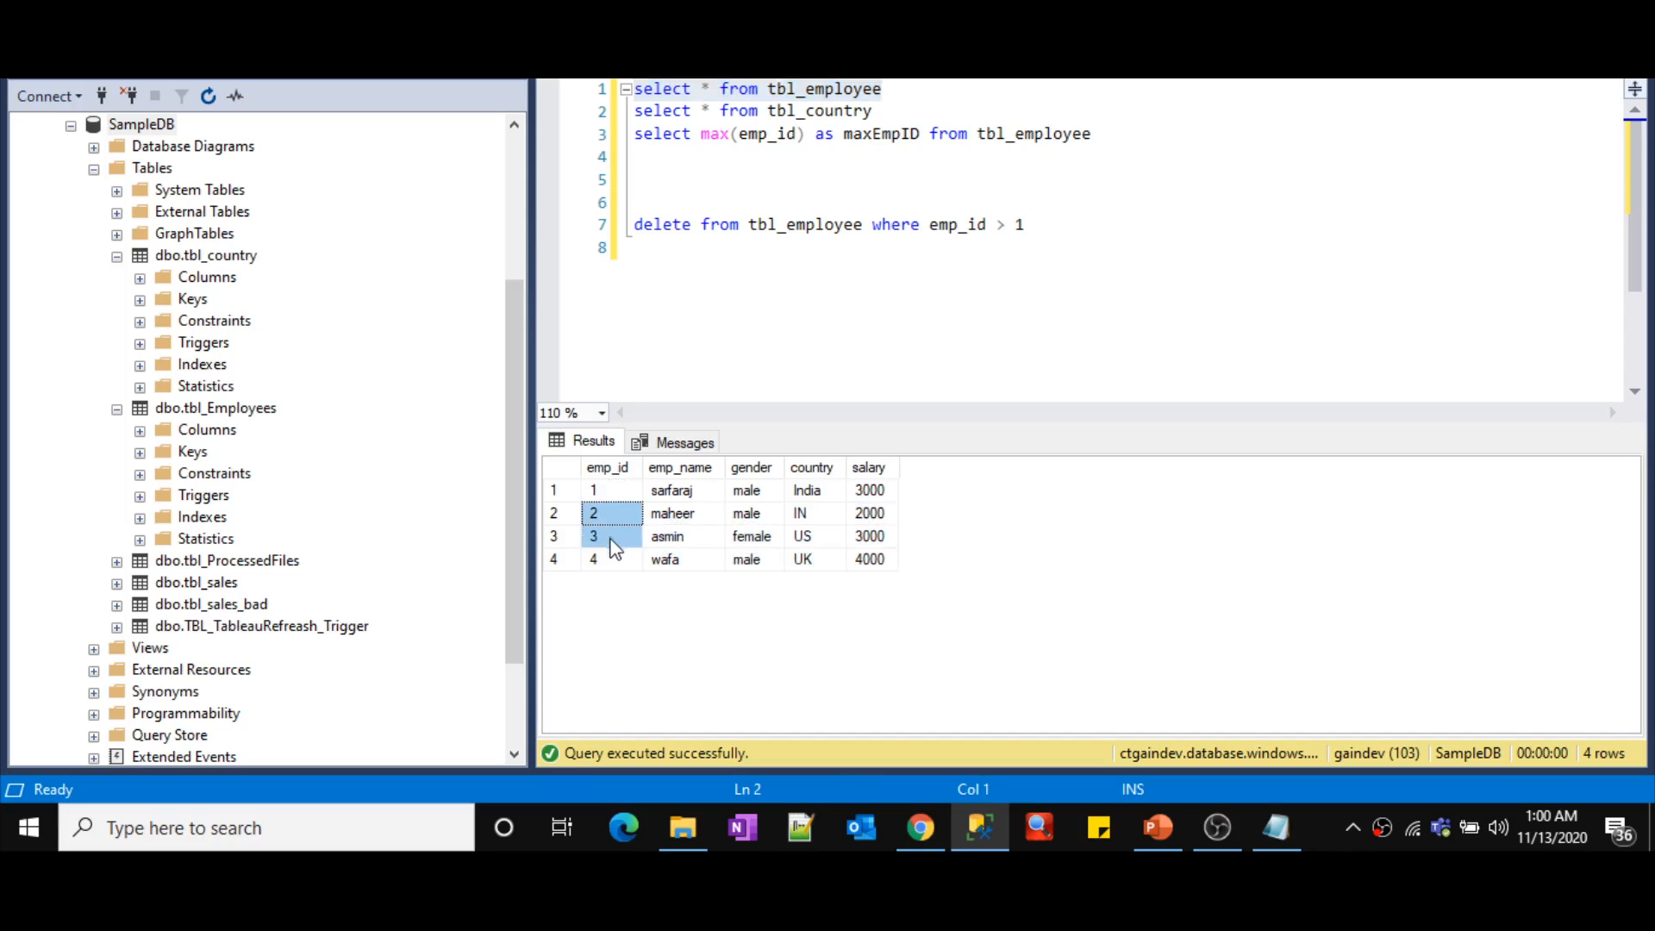
pyautogui.click(604, 494)
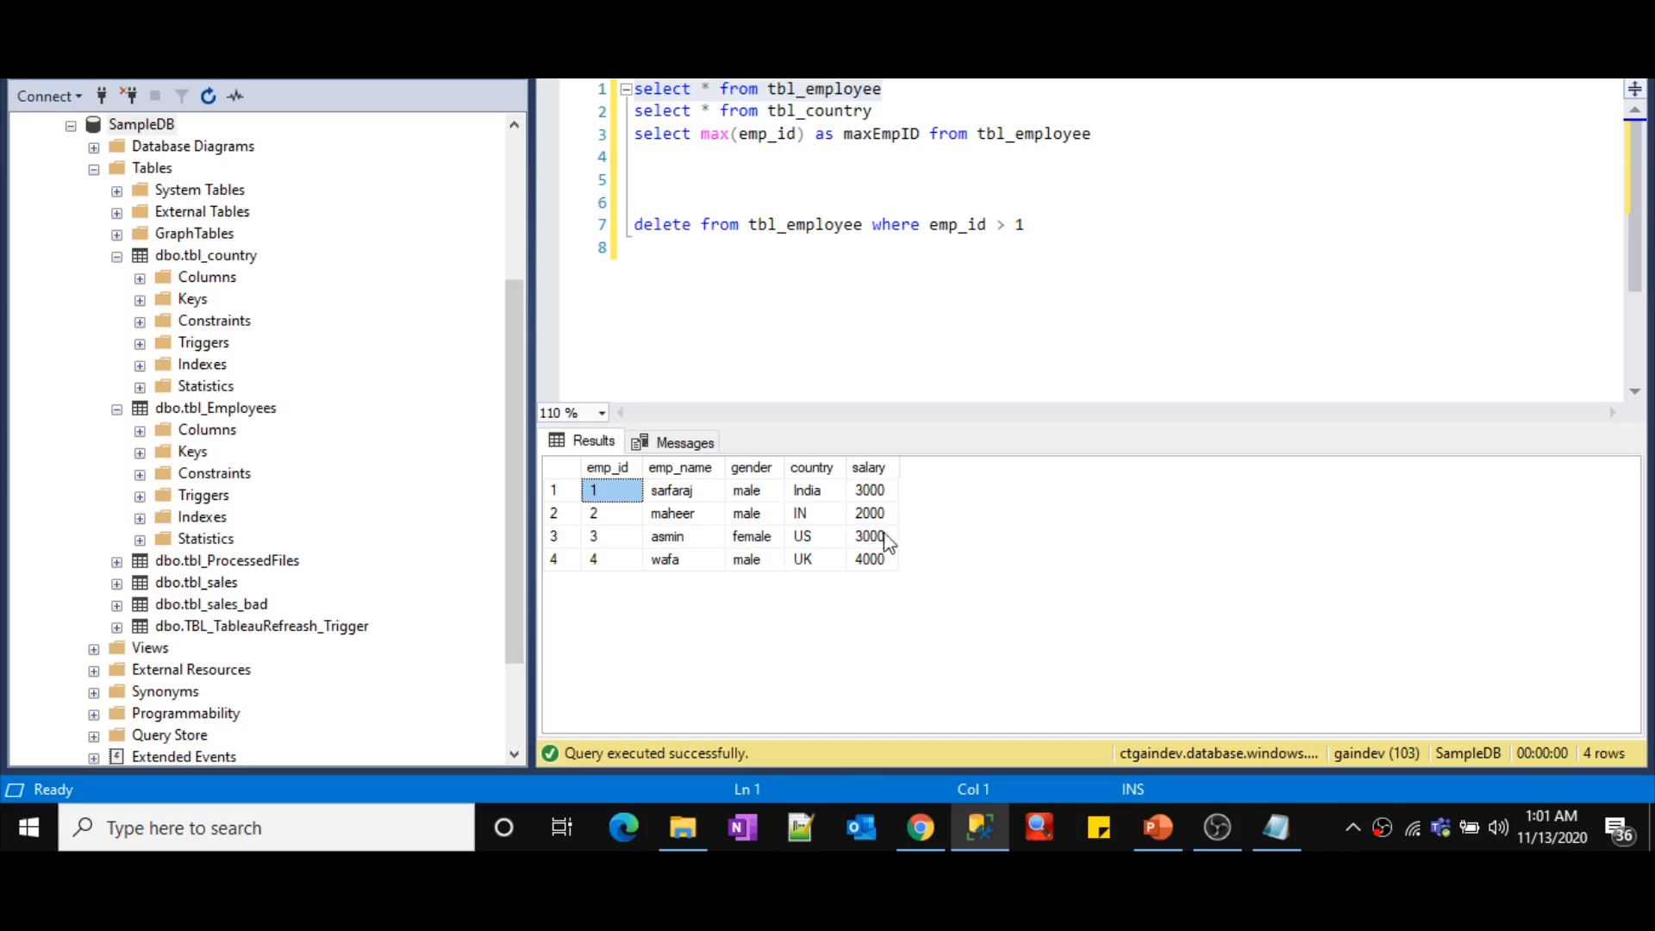
# - Switch to Azure Data Factory and show the dataflow4 canvas
pyautogui.hotkey('alt', 'Tab')
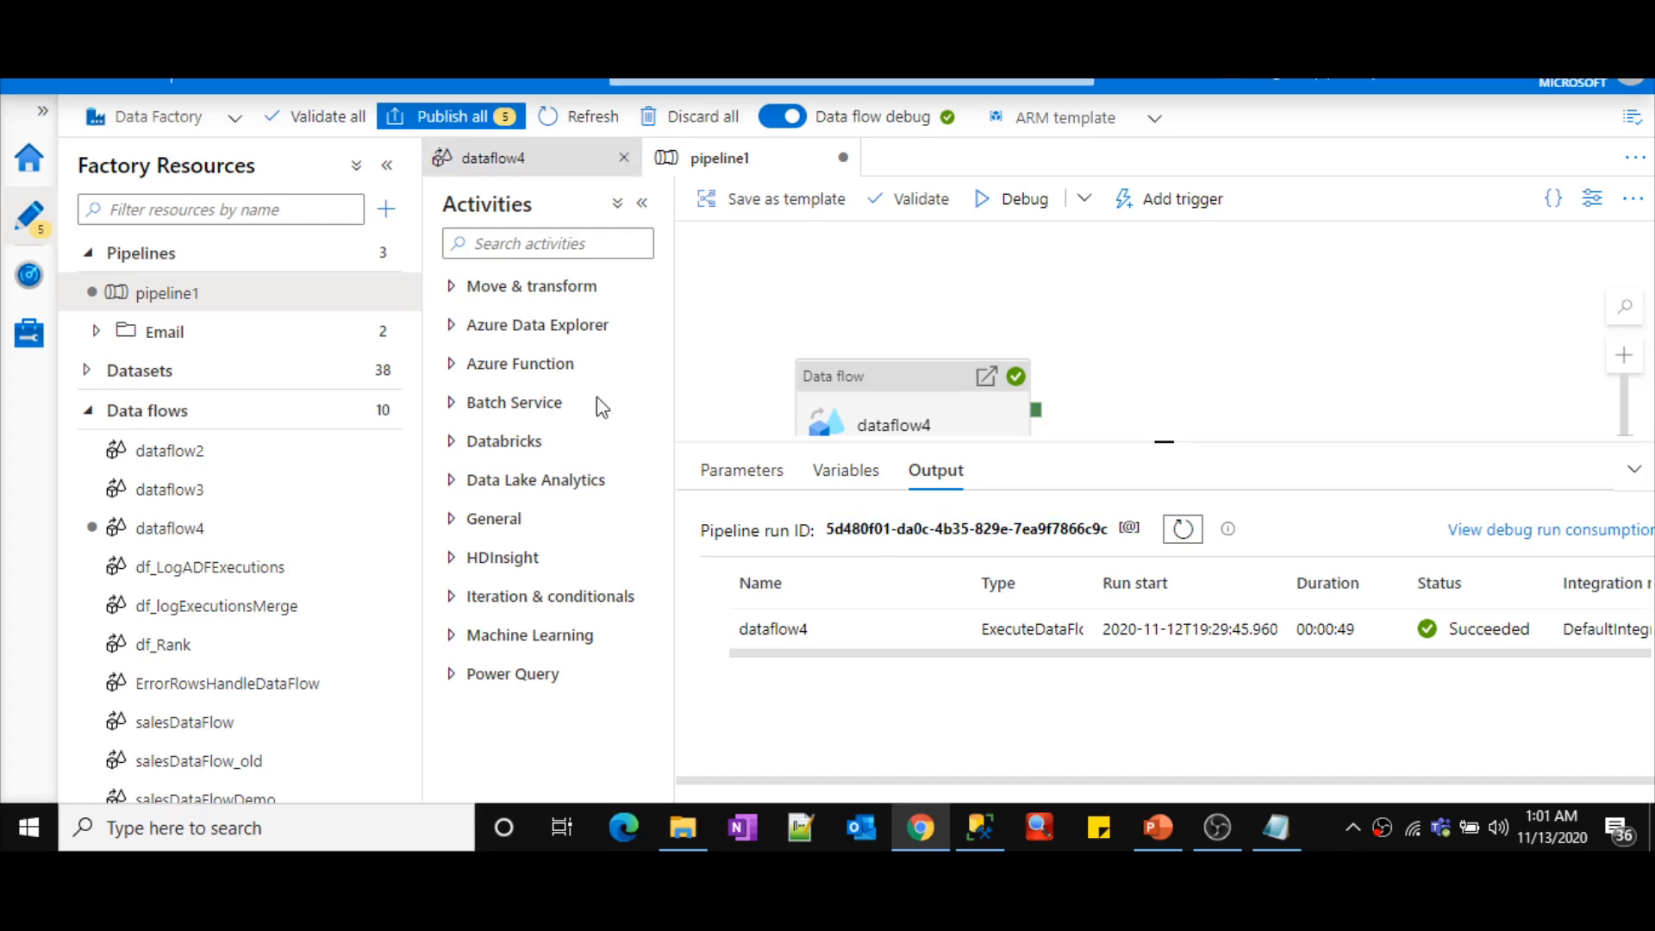
pyautogui.click(498, 168)
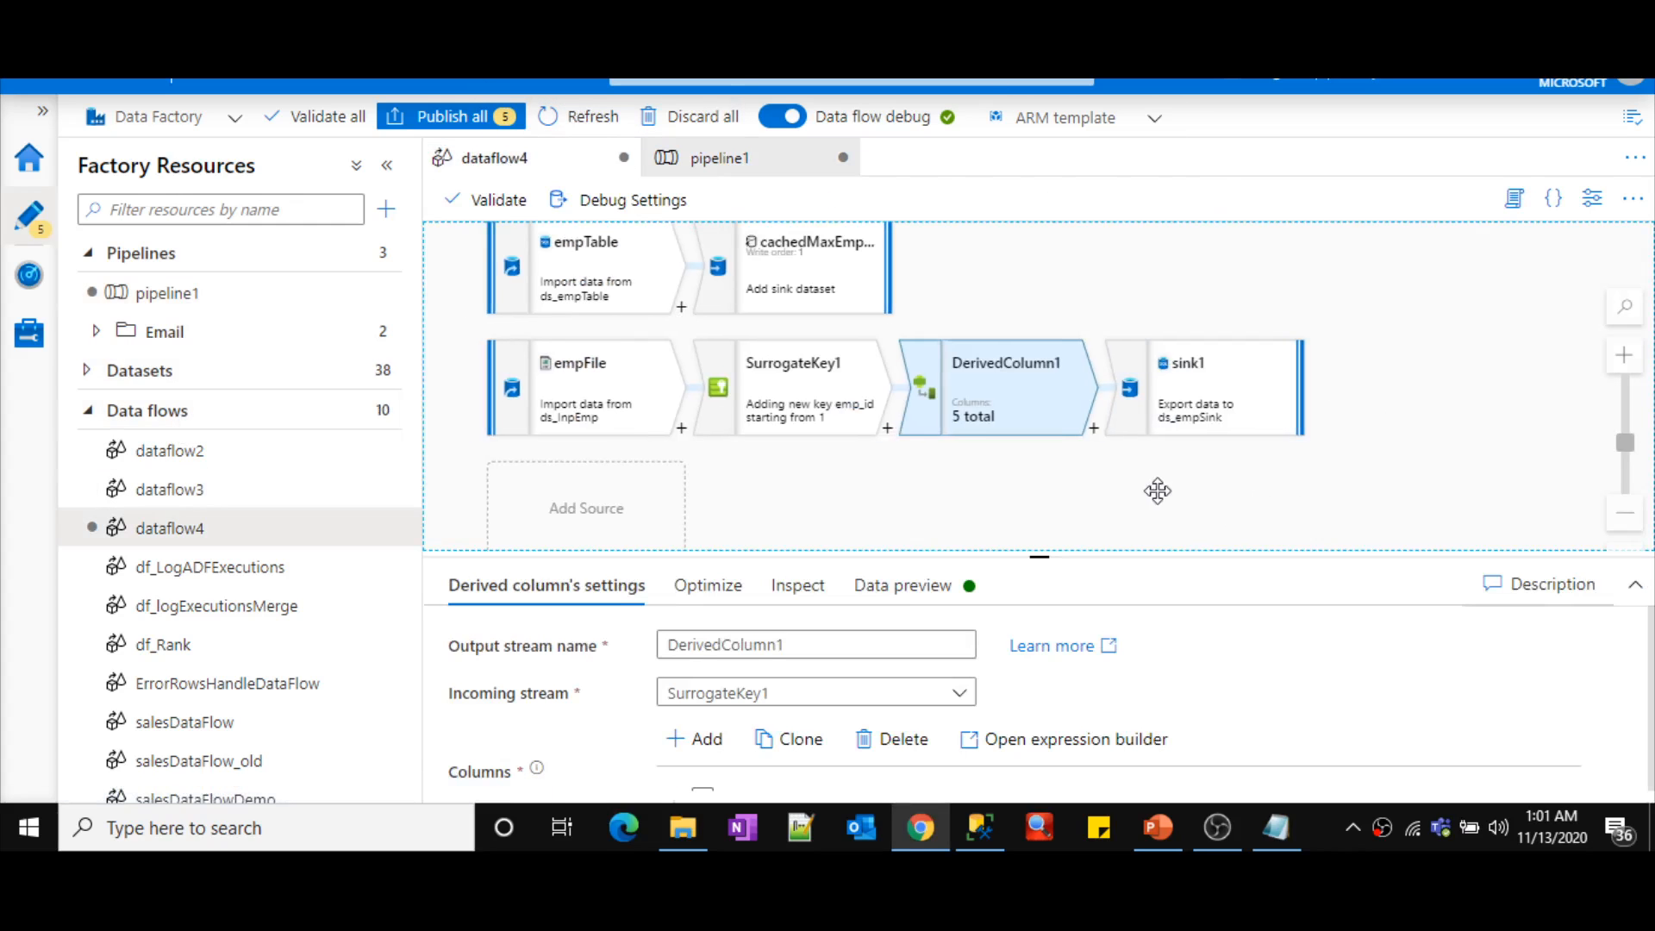
# - Compare the country values in the tbl_employee results with those in the input/employees.csv blob in the Azure portal
pyautogui.hotkey('alt', 'Tab')
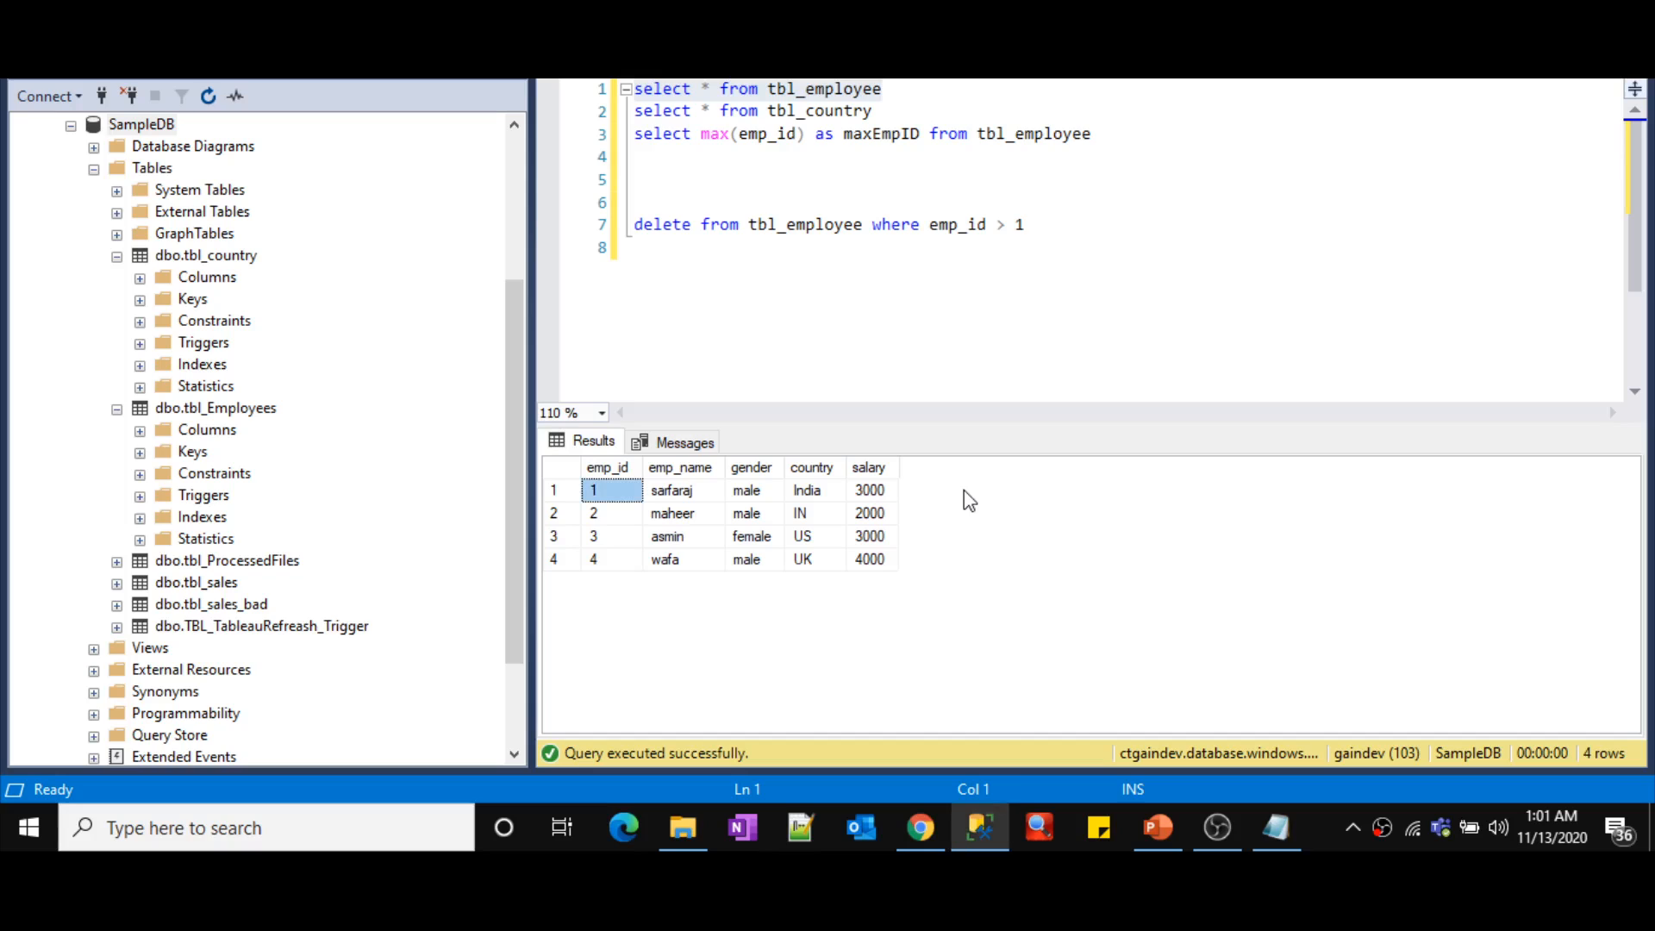
pyautogui.click(813, 494)
pyautogui.moveTo(801, 516); pyautogui.dragTo(783, 516)
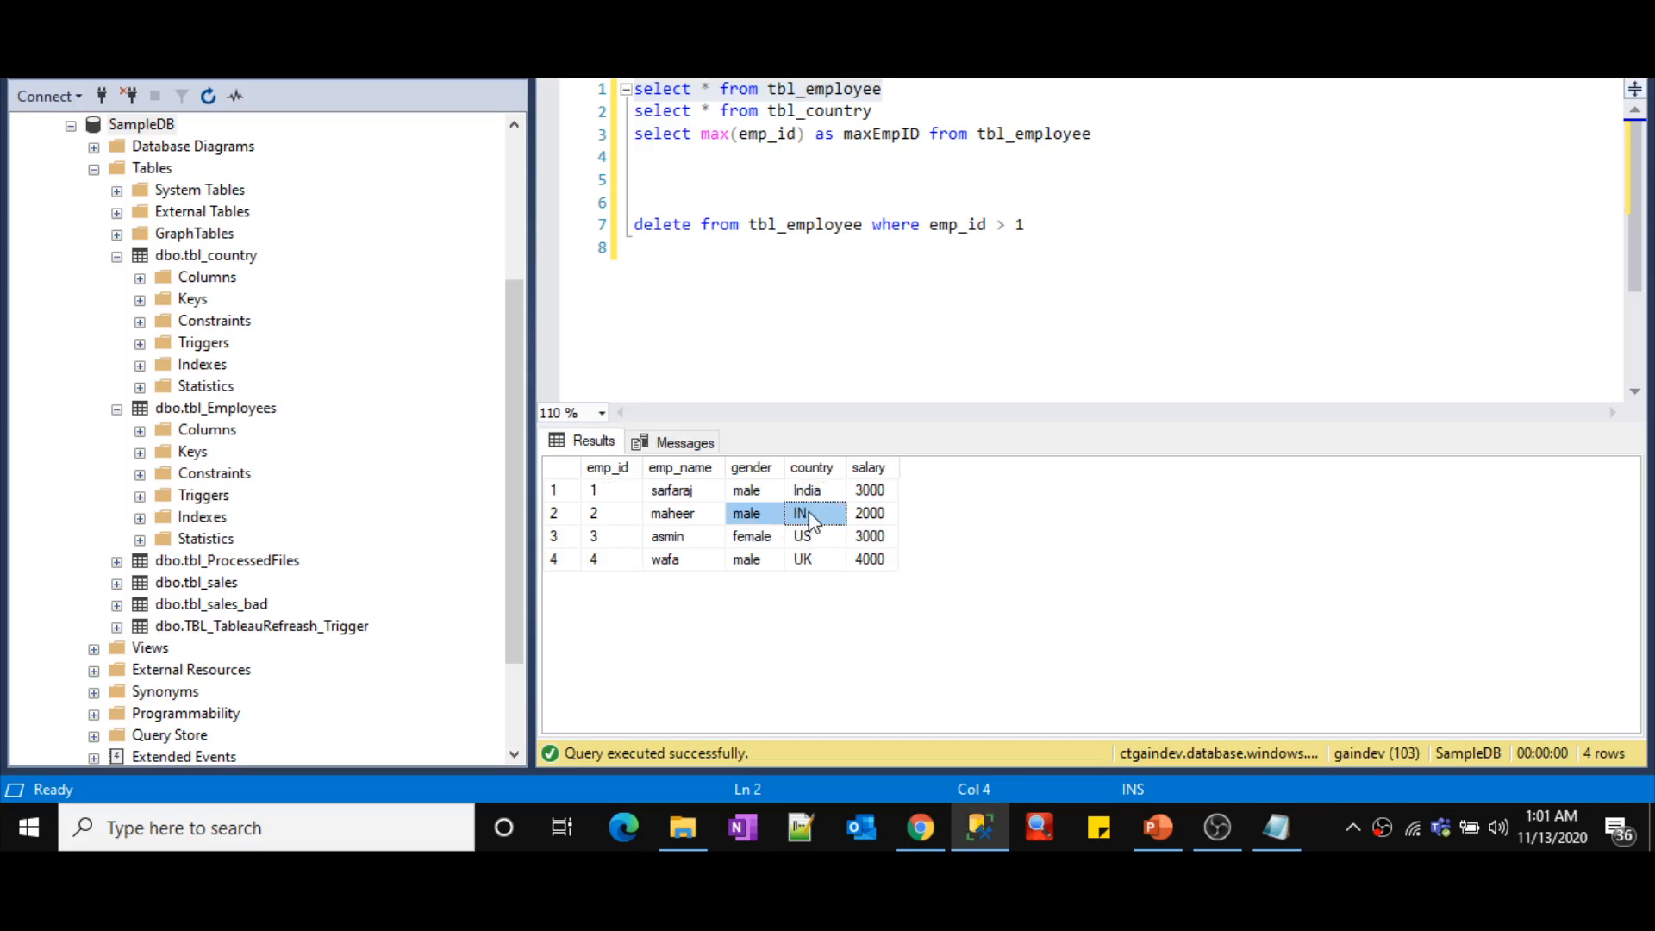
pyautogui.click(810, 517)
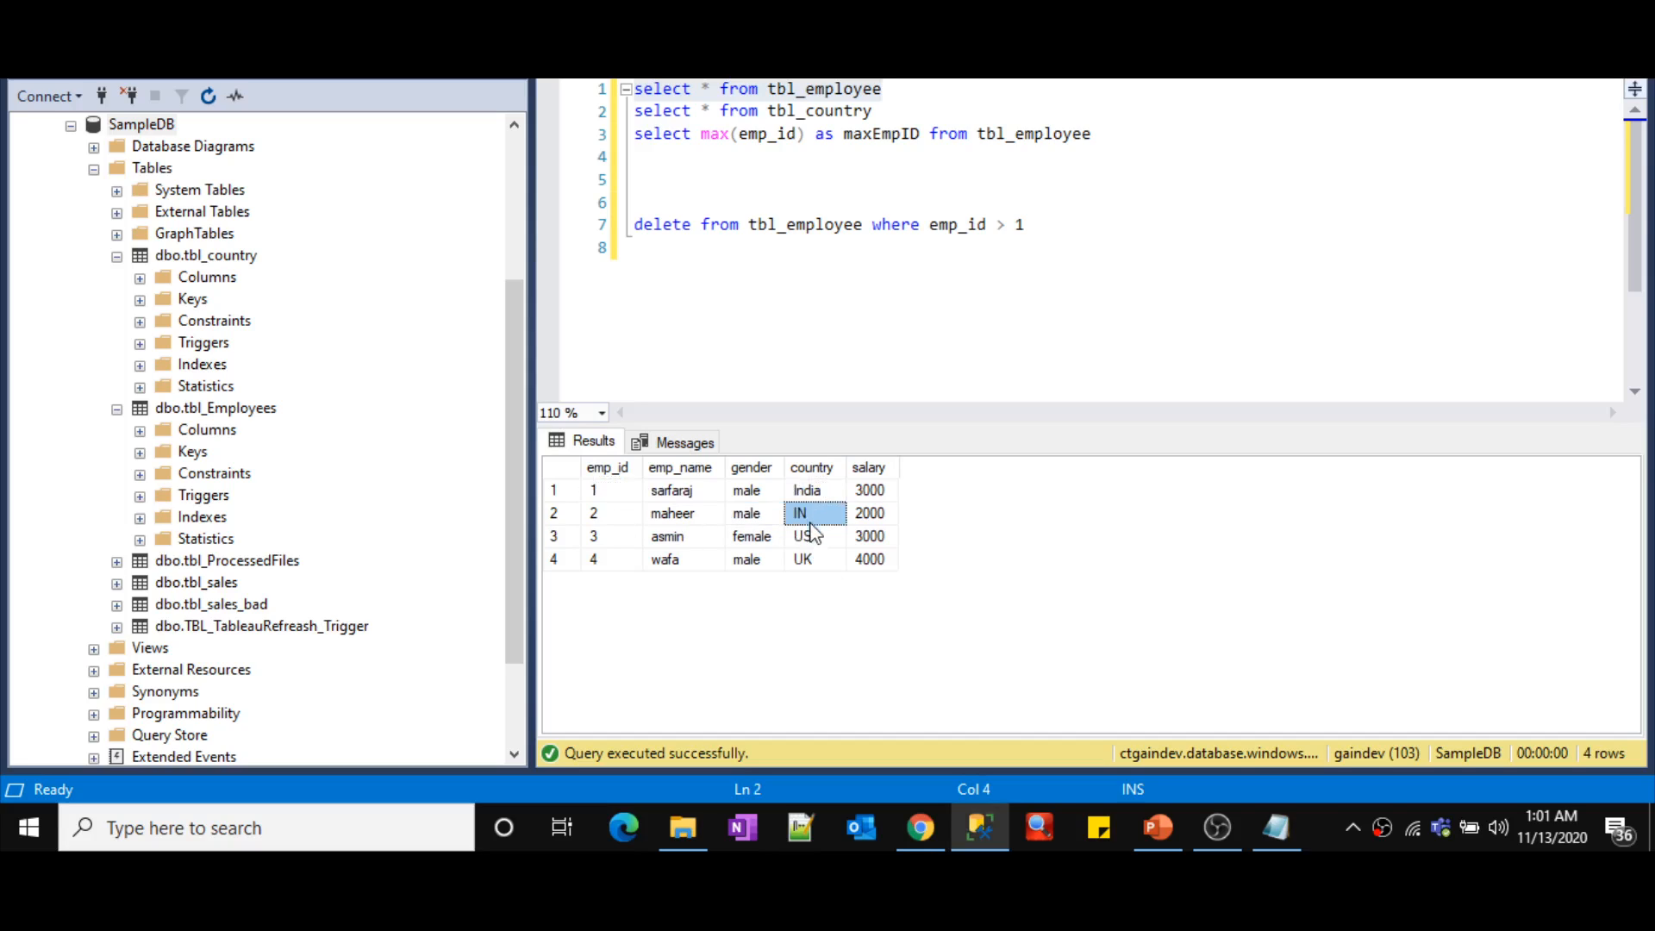
pyautogui.click(812, 562)
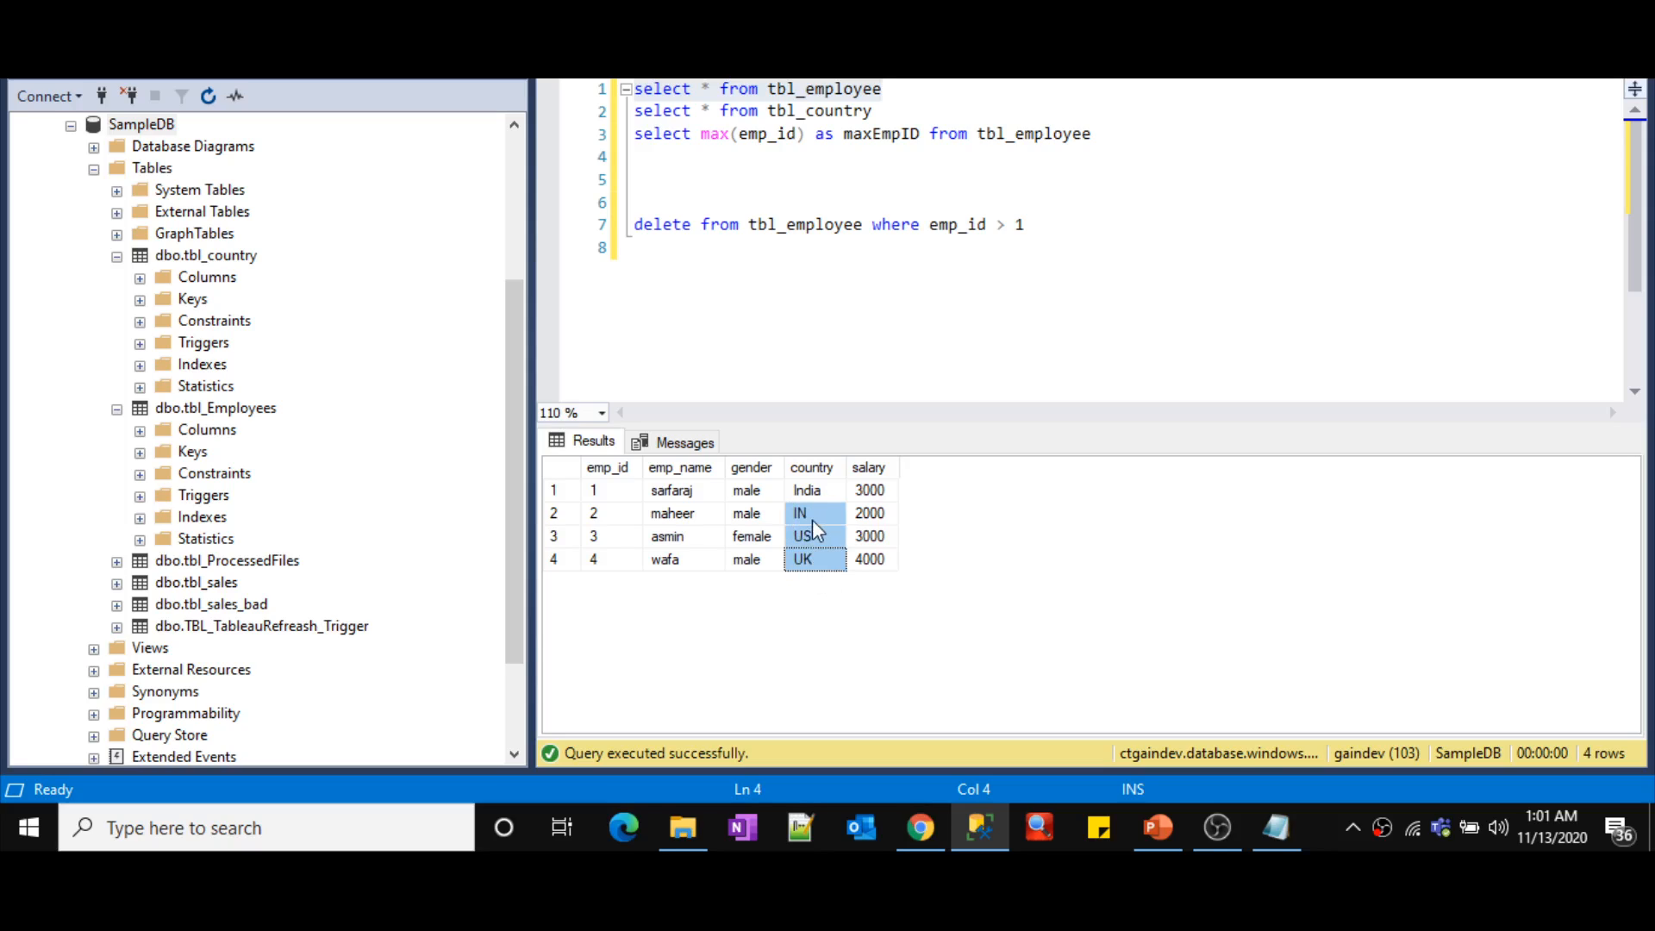
pyautogui.hotkey('alt', 'Tab')
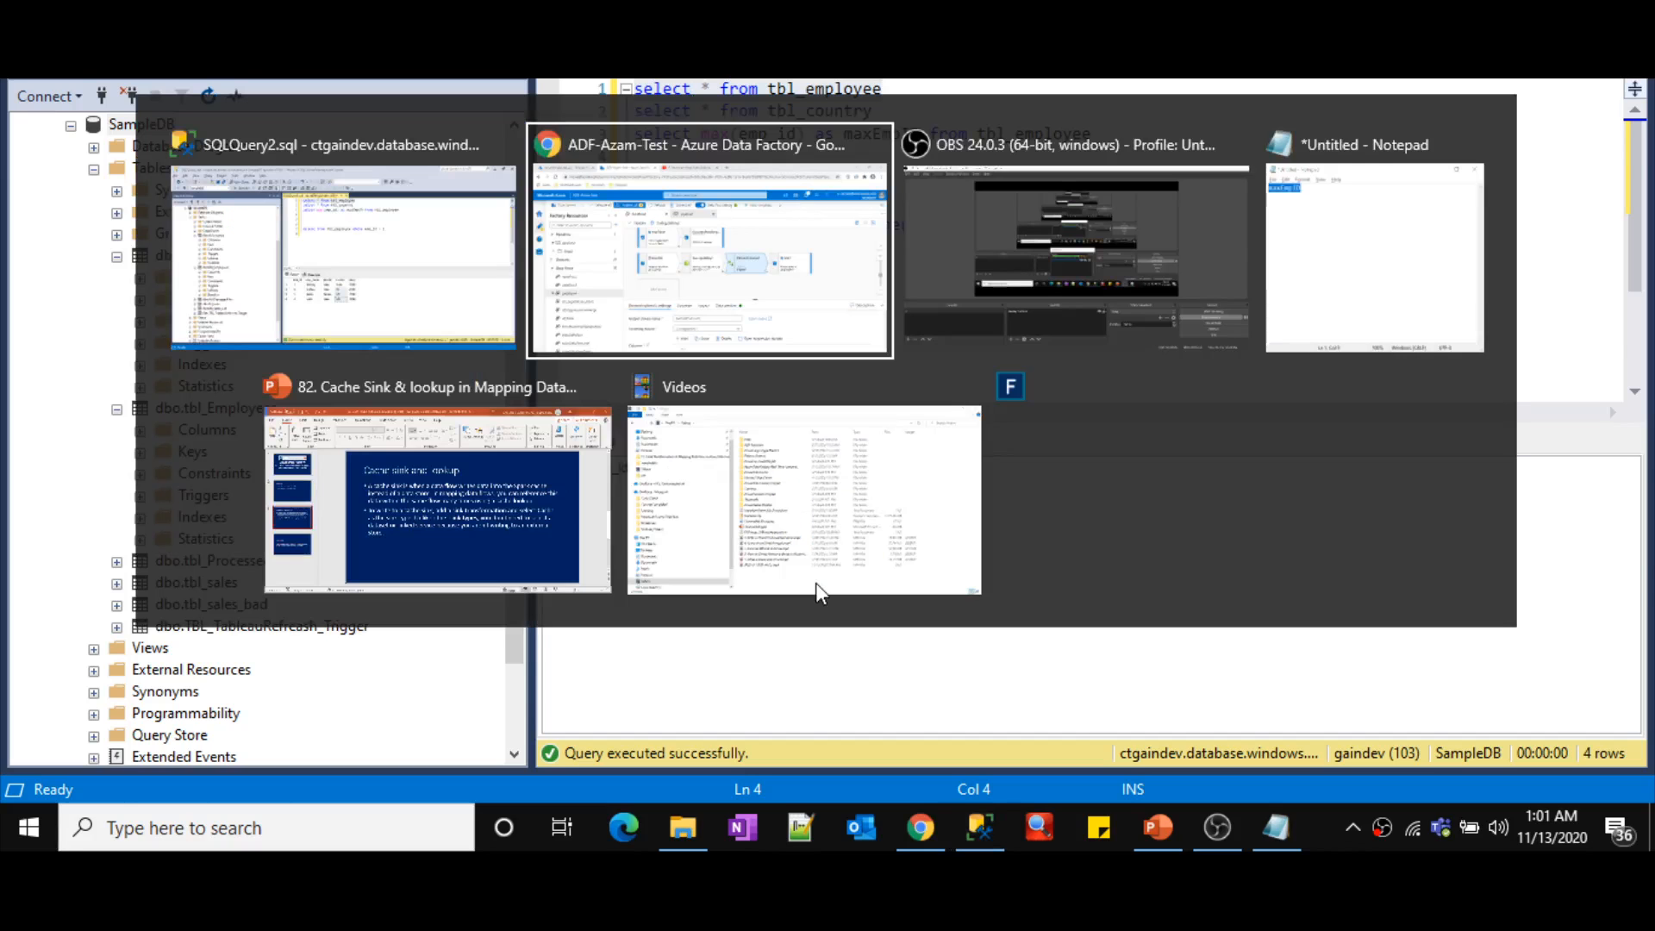
pyautogui.click(345, 26)
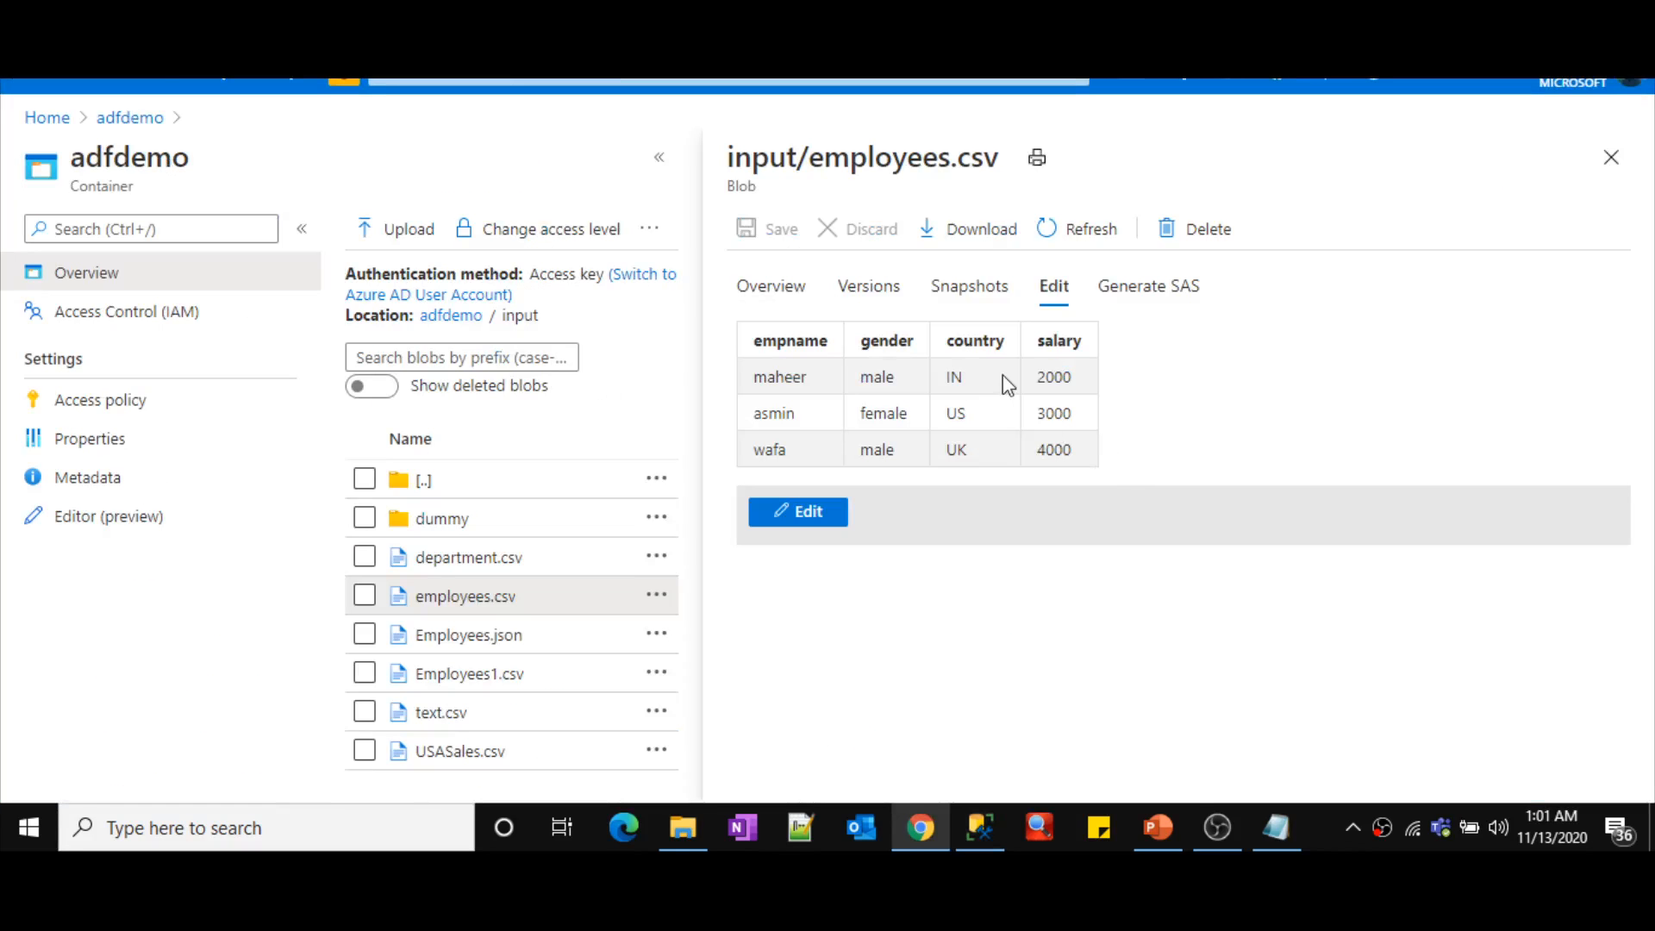
# - Switch back to SQL Server Management Studio, run select * from tbl_country, and examine how each country_code maps to its country_name
pyautogui.hotkey('alt', 'Tab')
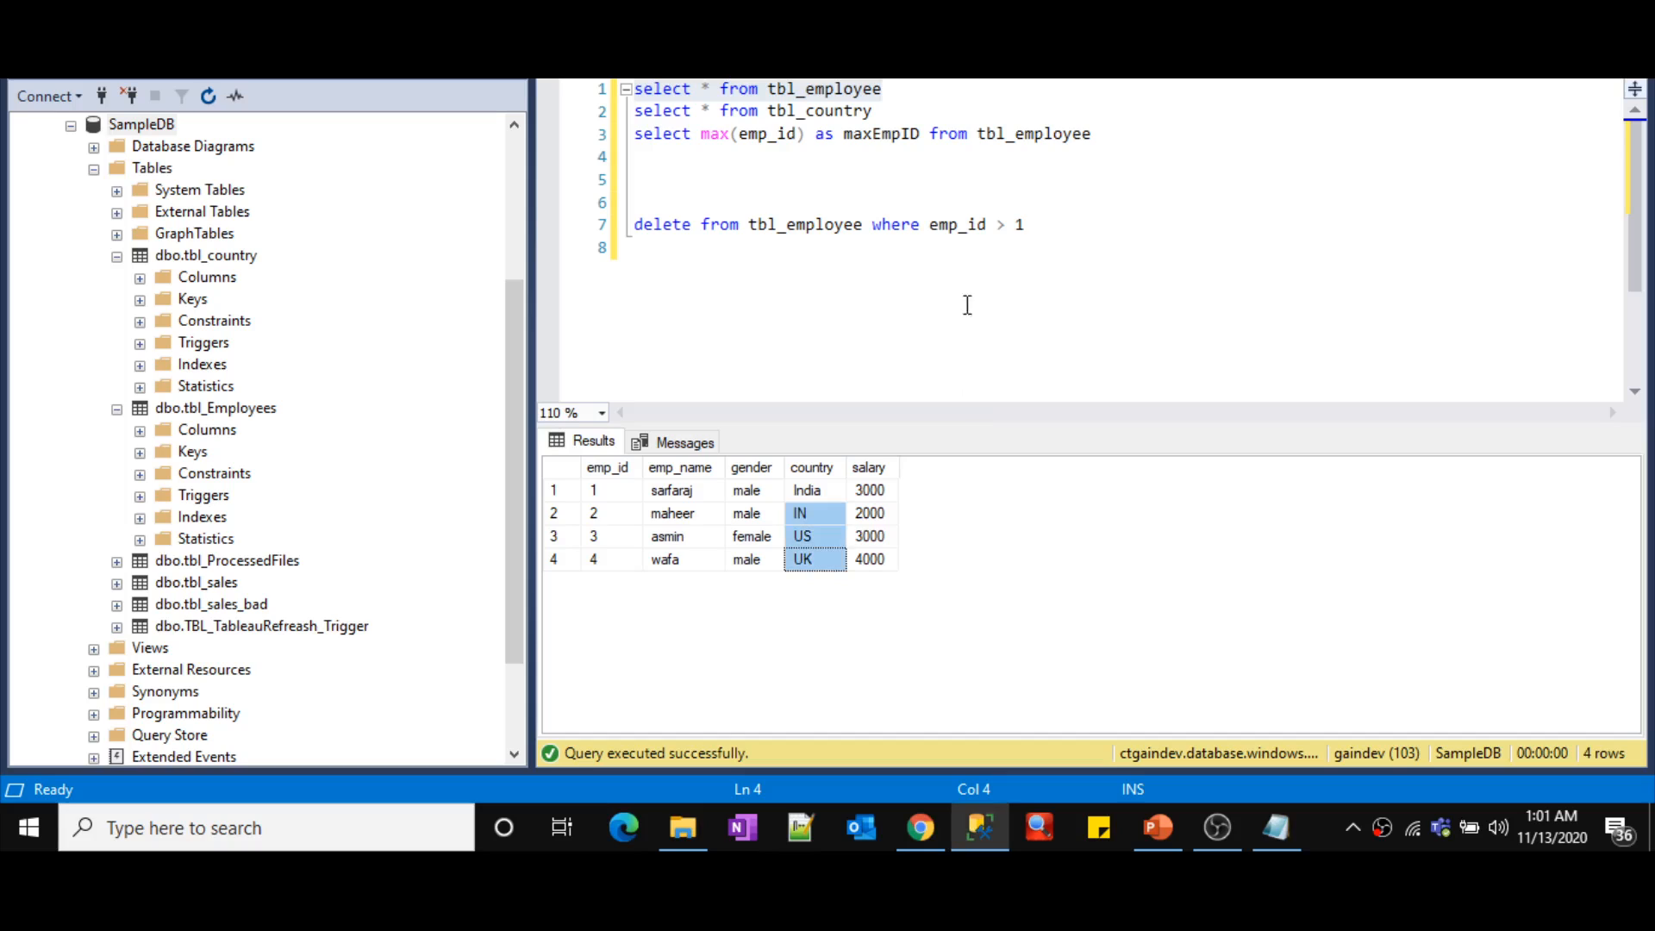
pyautogui.moveTo(884, 107); pyautogui.dragTo(628, 110)
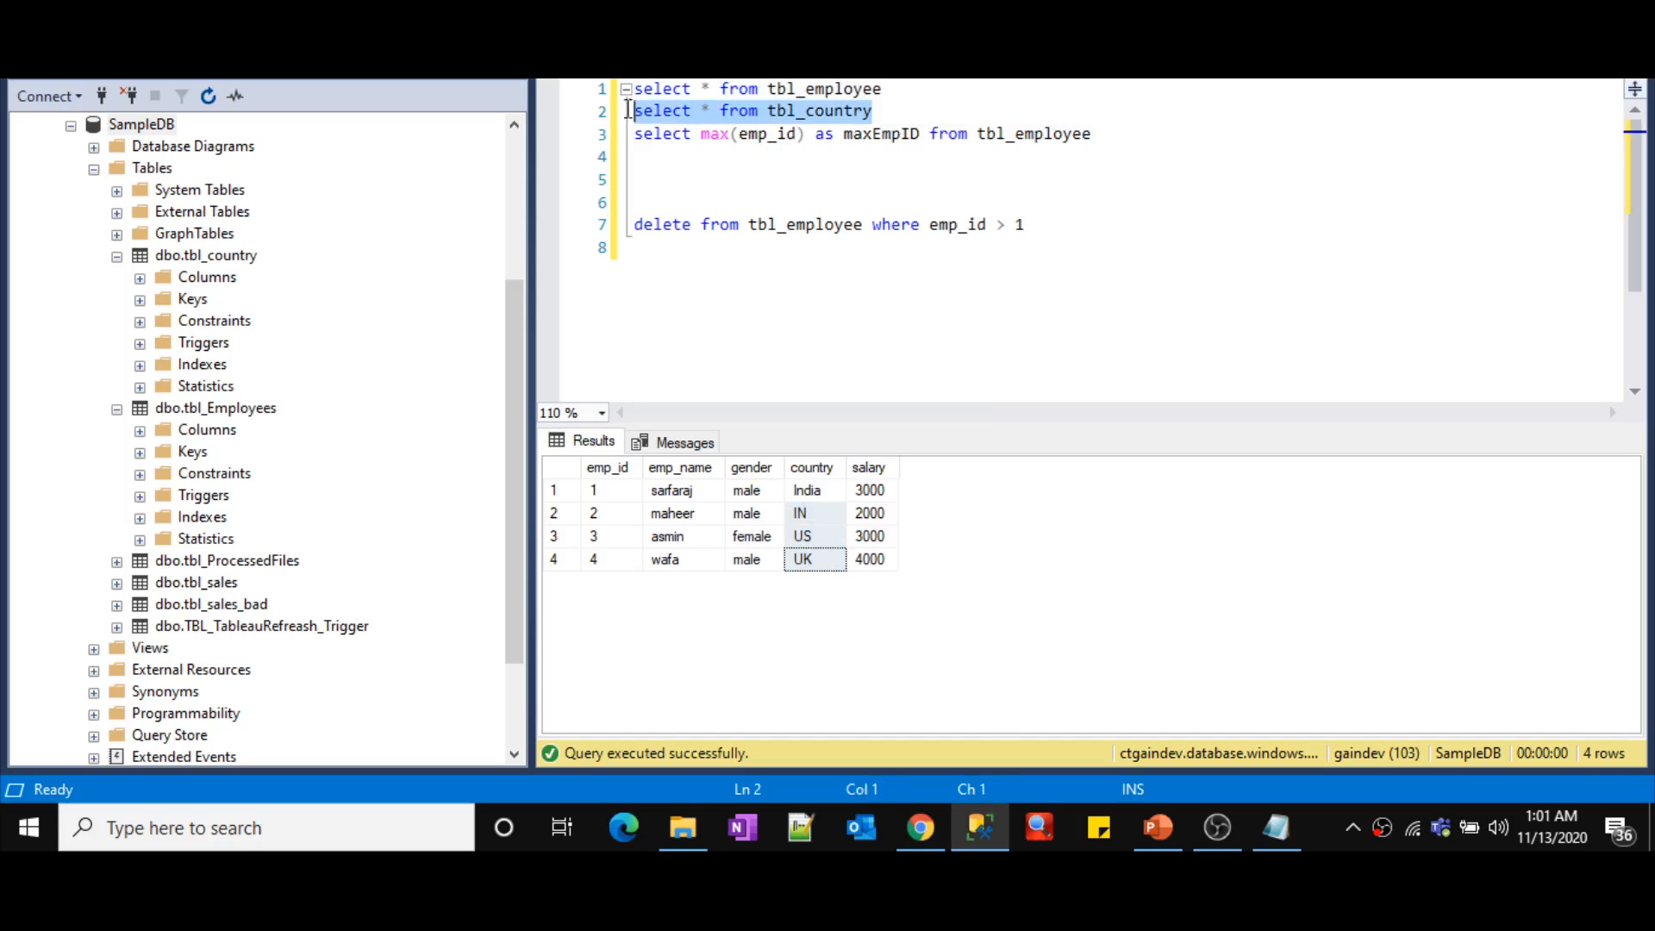
pyautogui.press('F5')
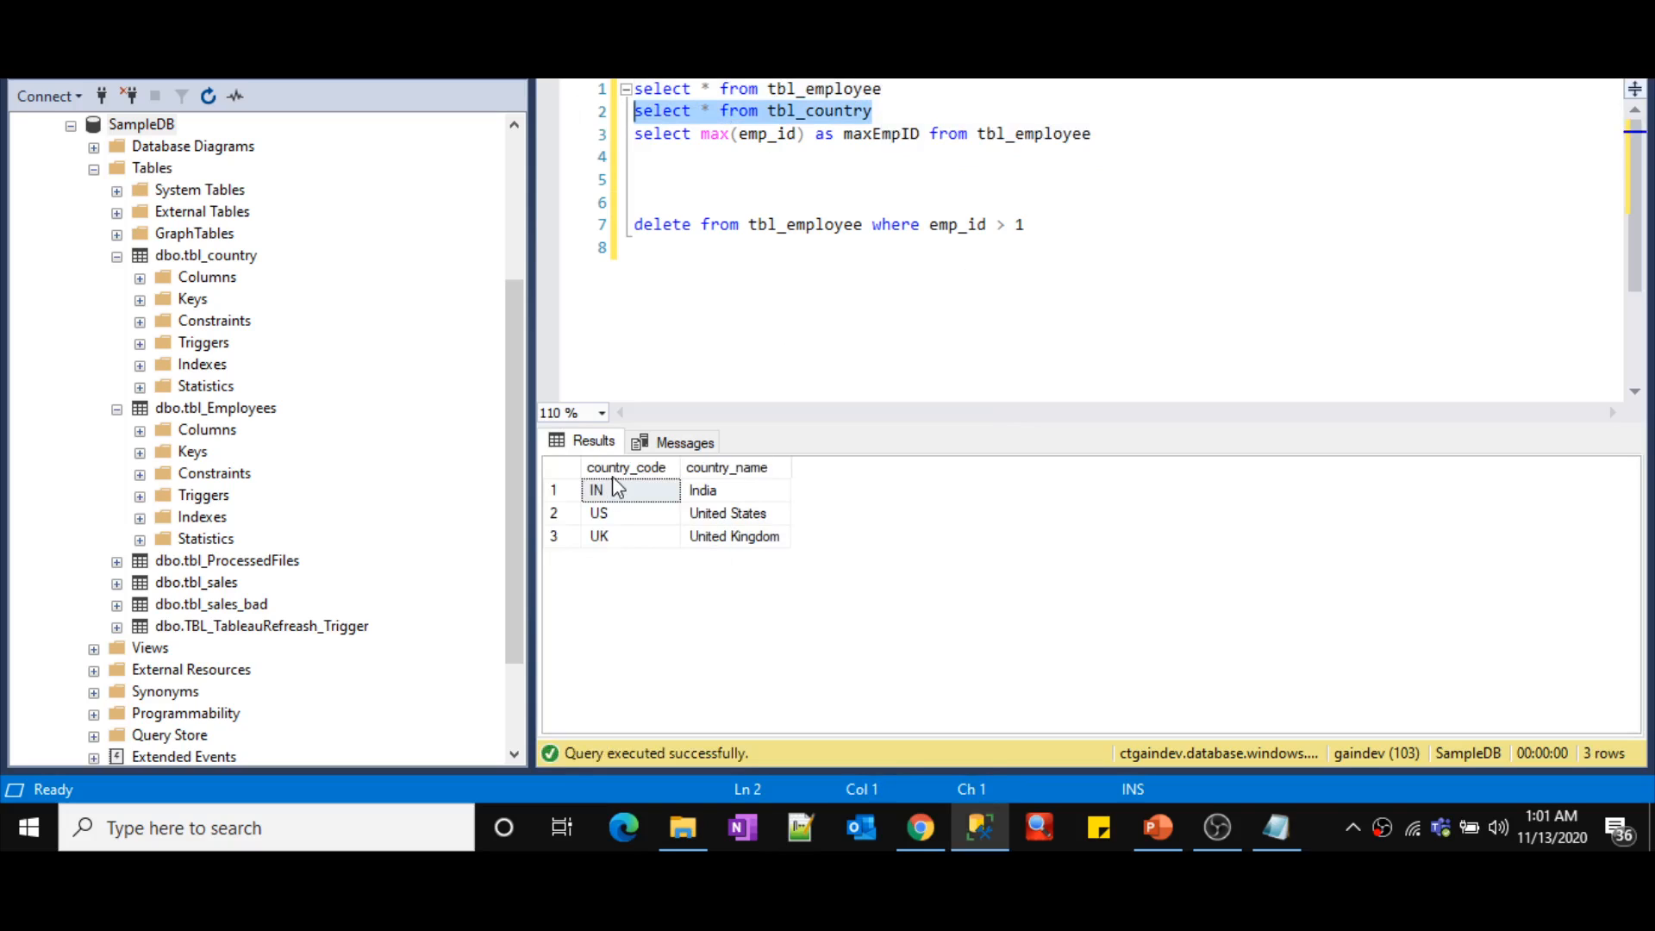
pyautogui.click(706, 471)
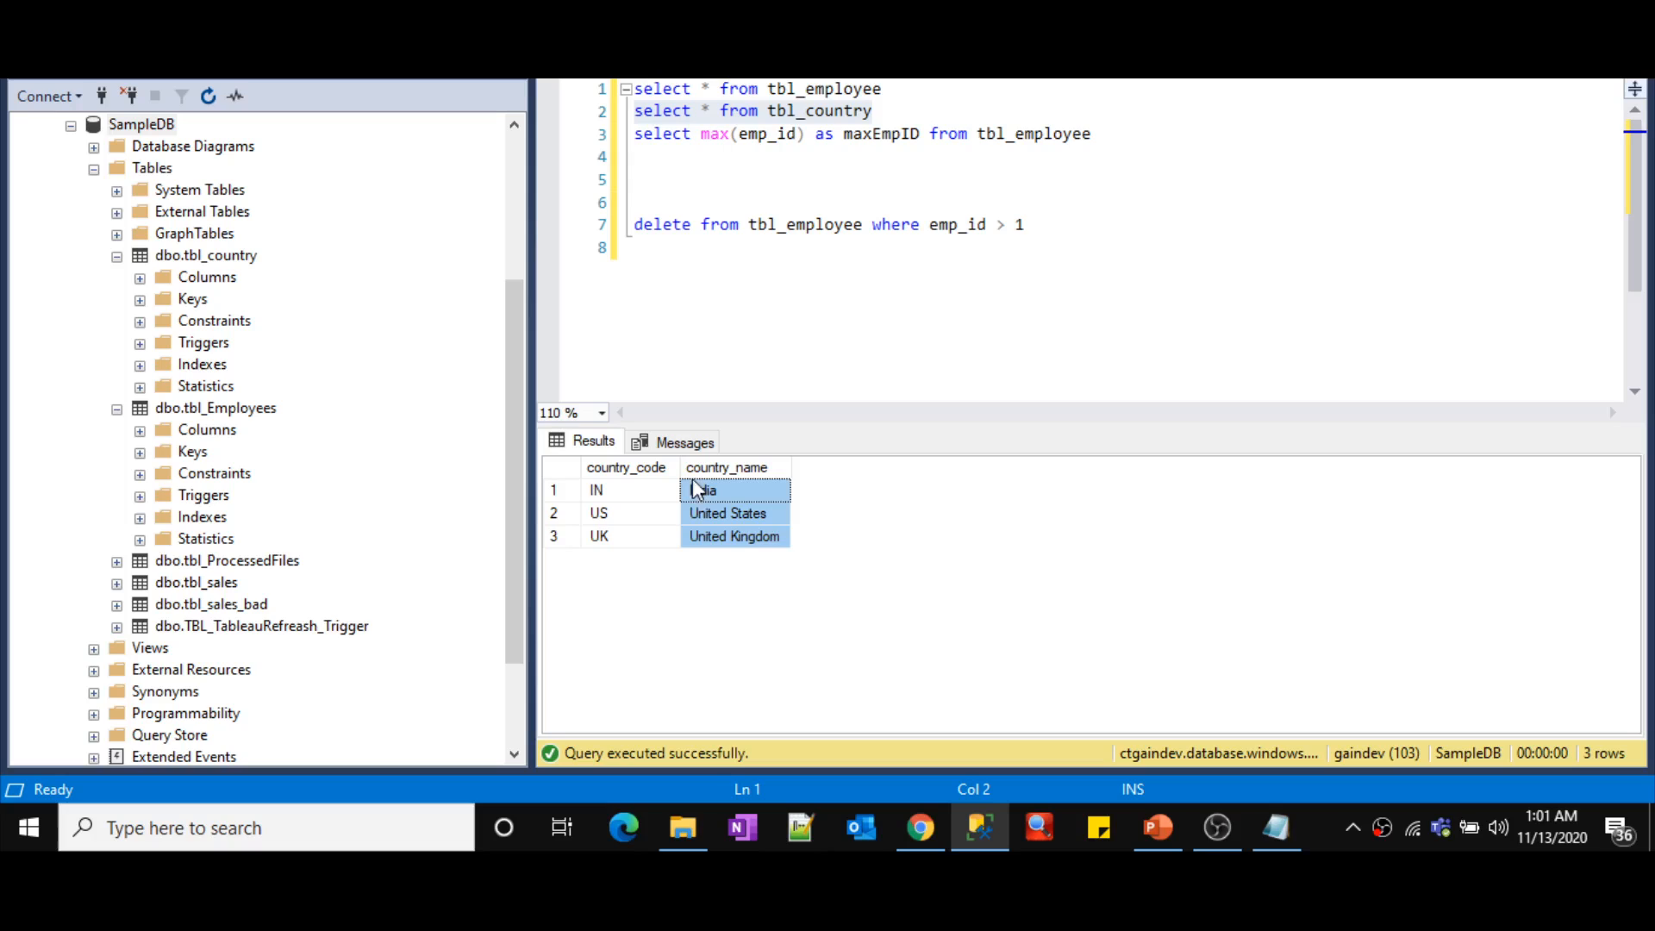
pyautogui.click(617, 497)
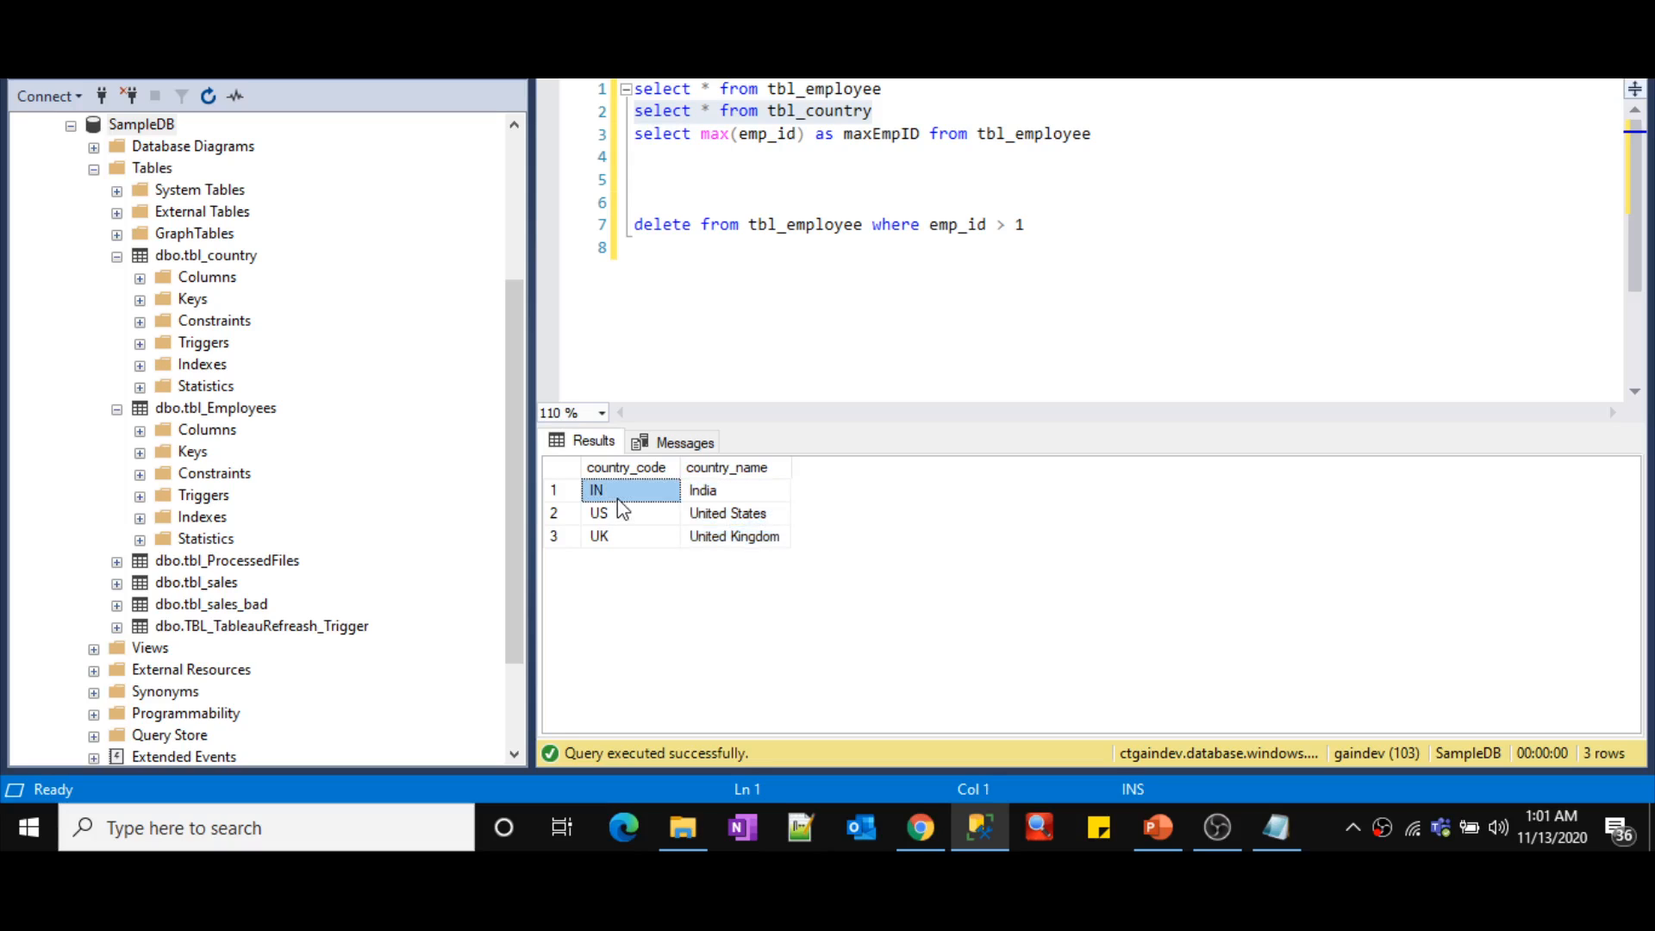
pyautogui.click(733, 498)
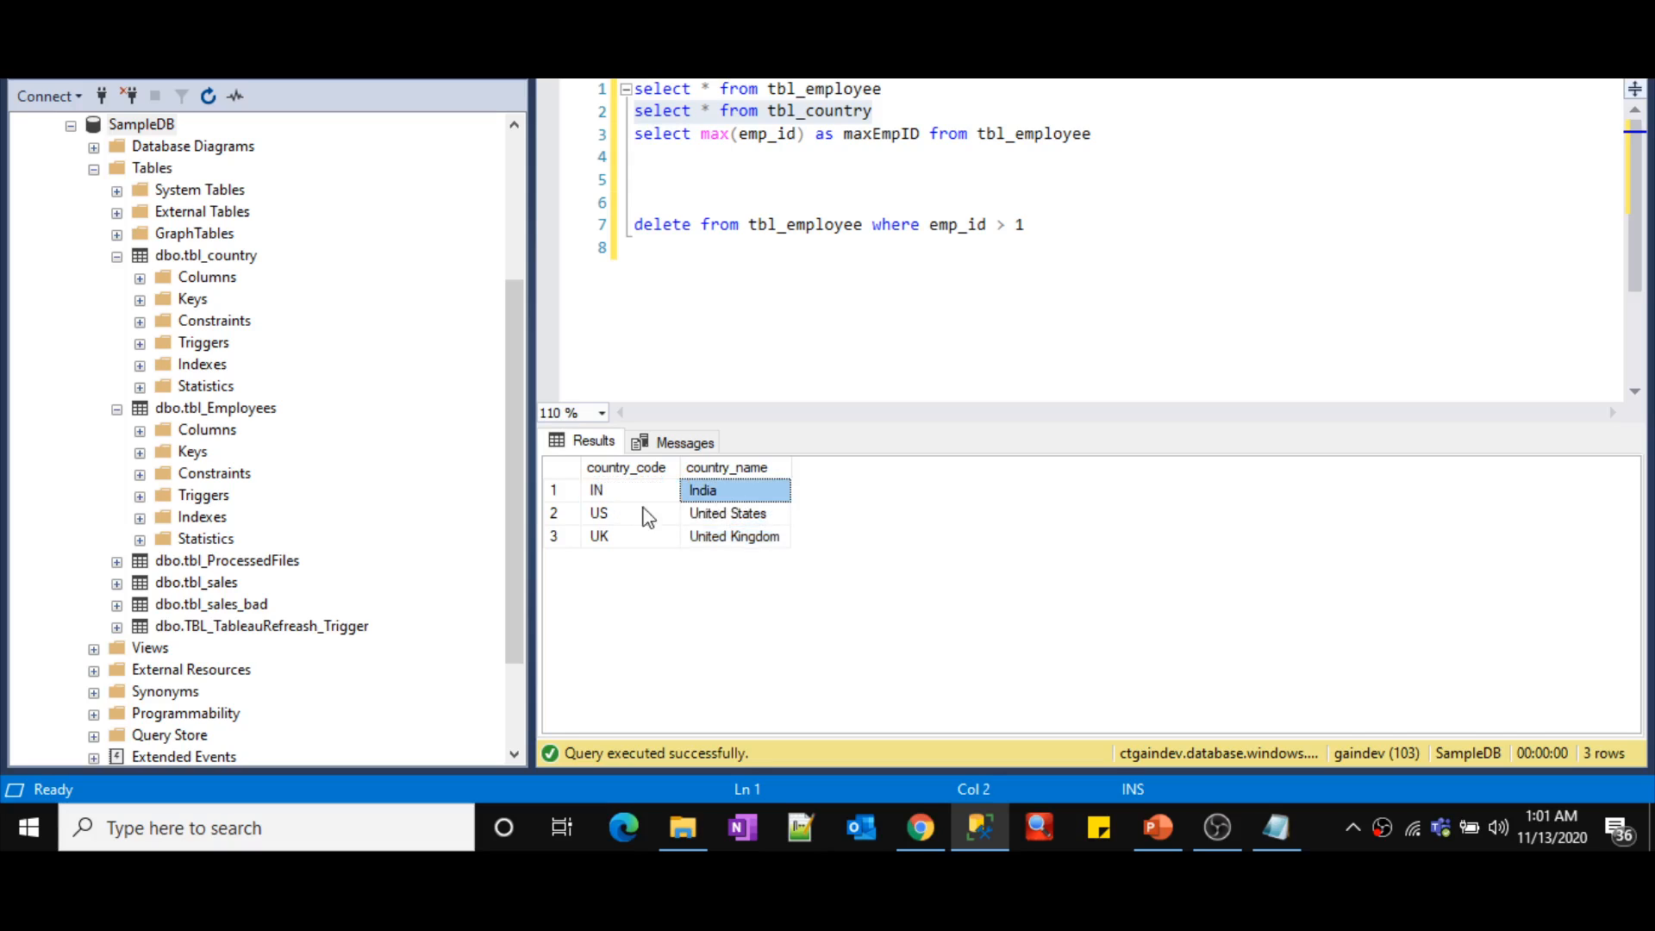
pyautogui.click(731, 517)
pyautogui.click(645, 534)
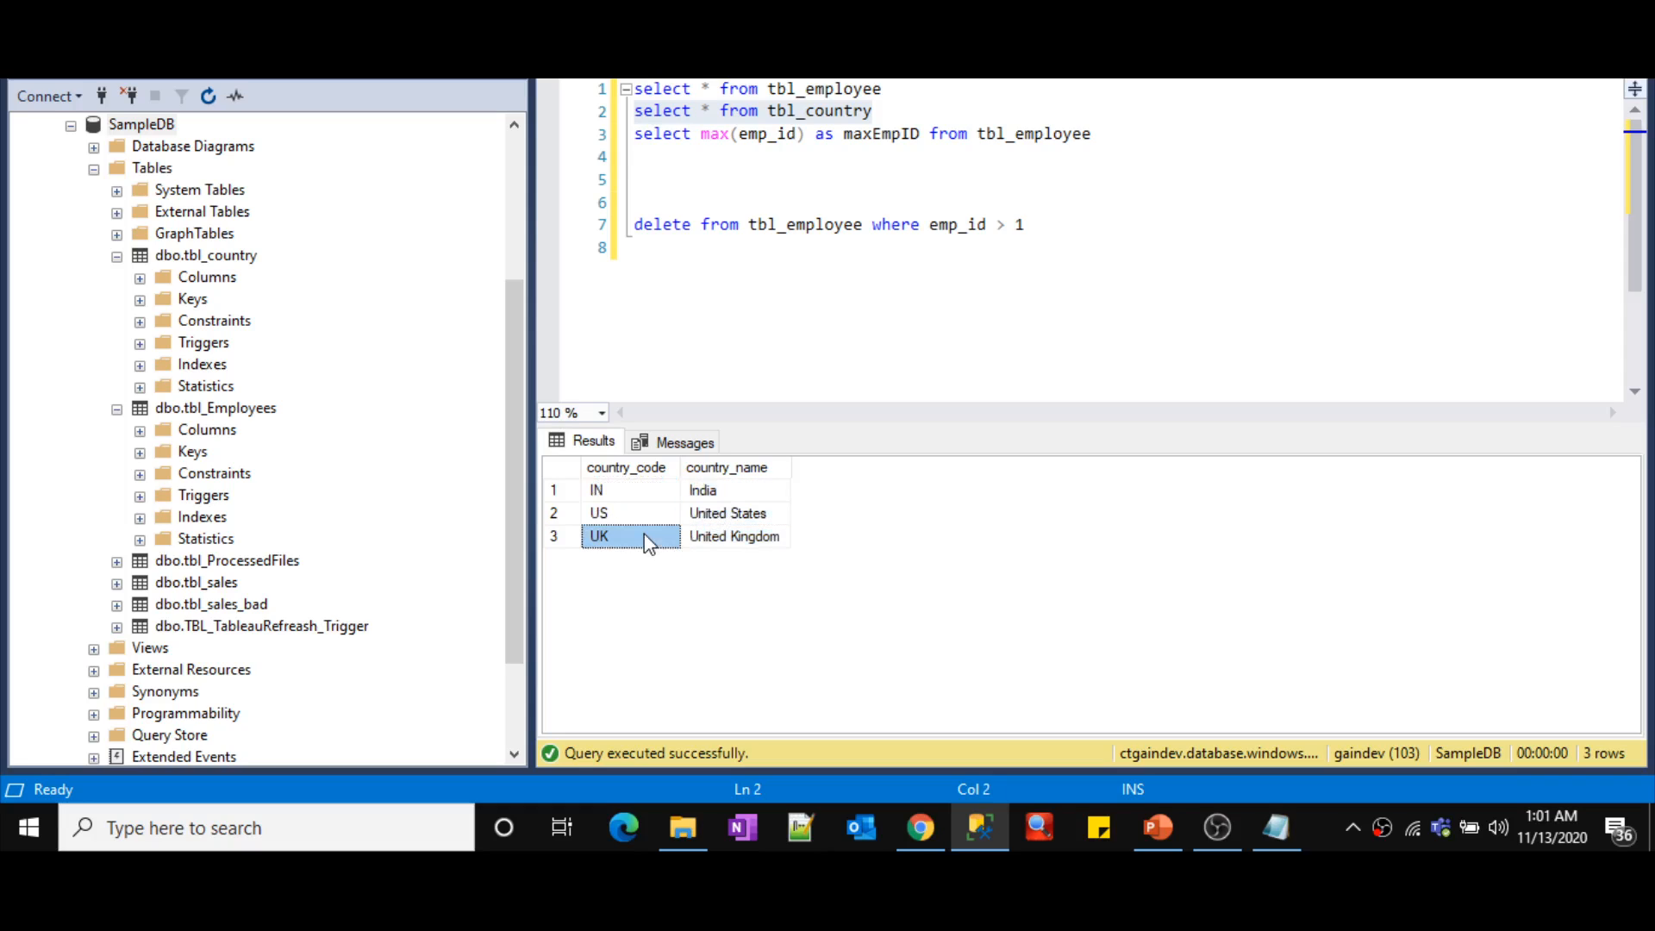
pyautogui.click(750, 533)
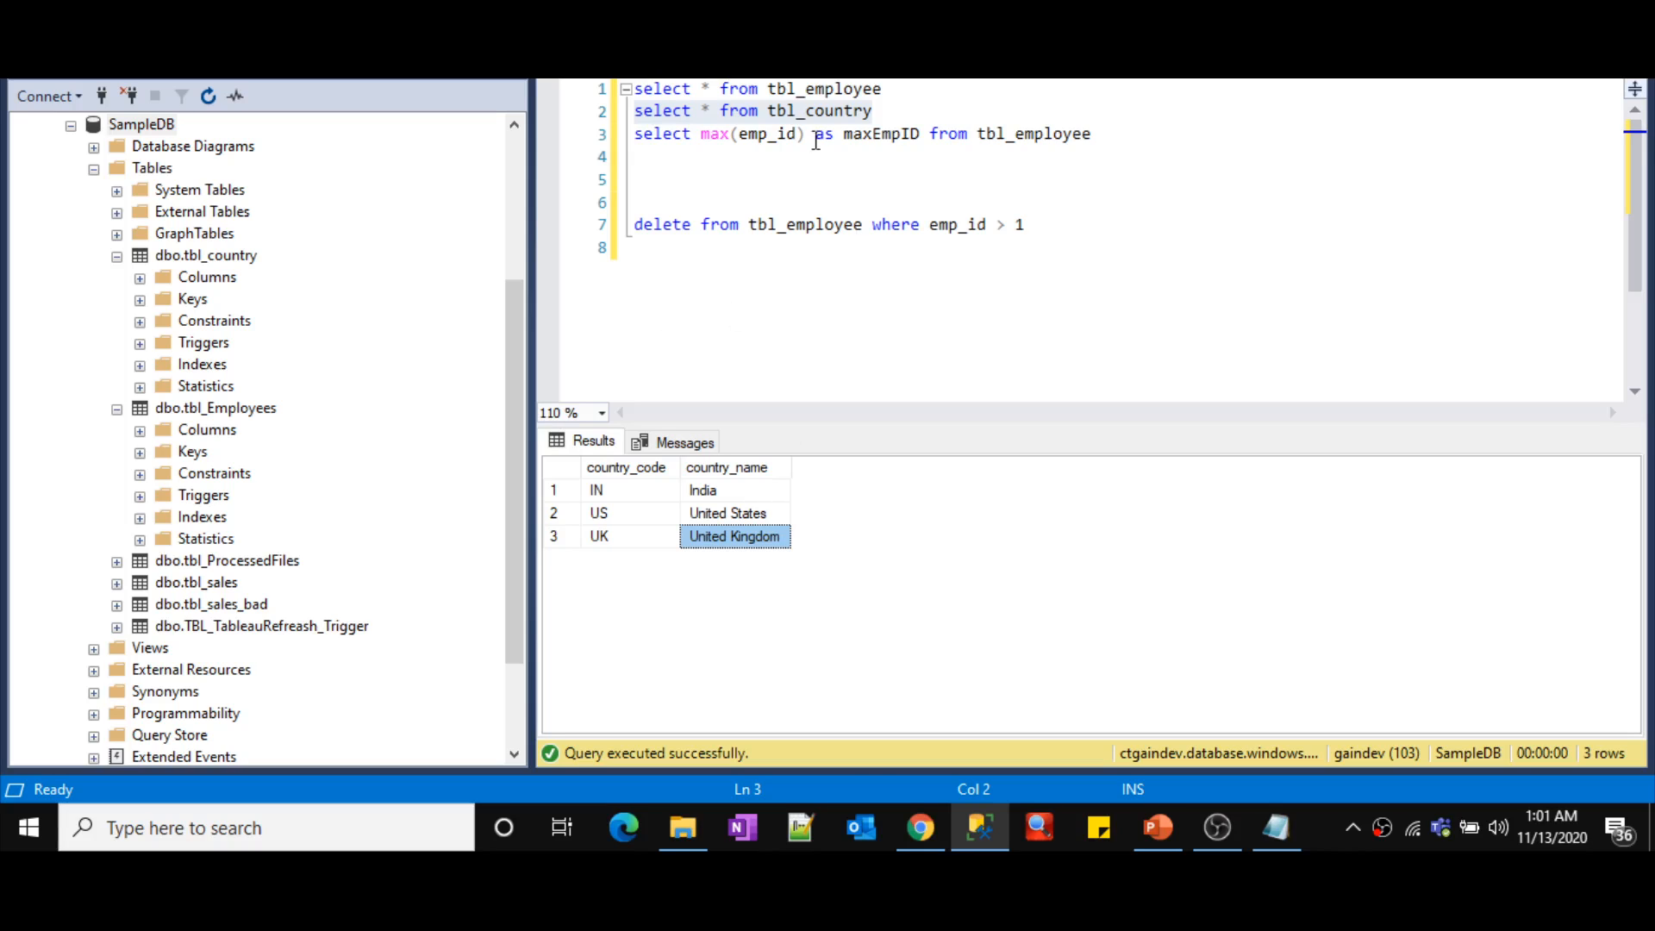
# - Run select * from tbl_employee again and examine the country codes of the newly loaded rows
pyautogui.click(888, 88)
pyautogui.hotkey('shift', 'Home')
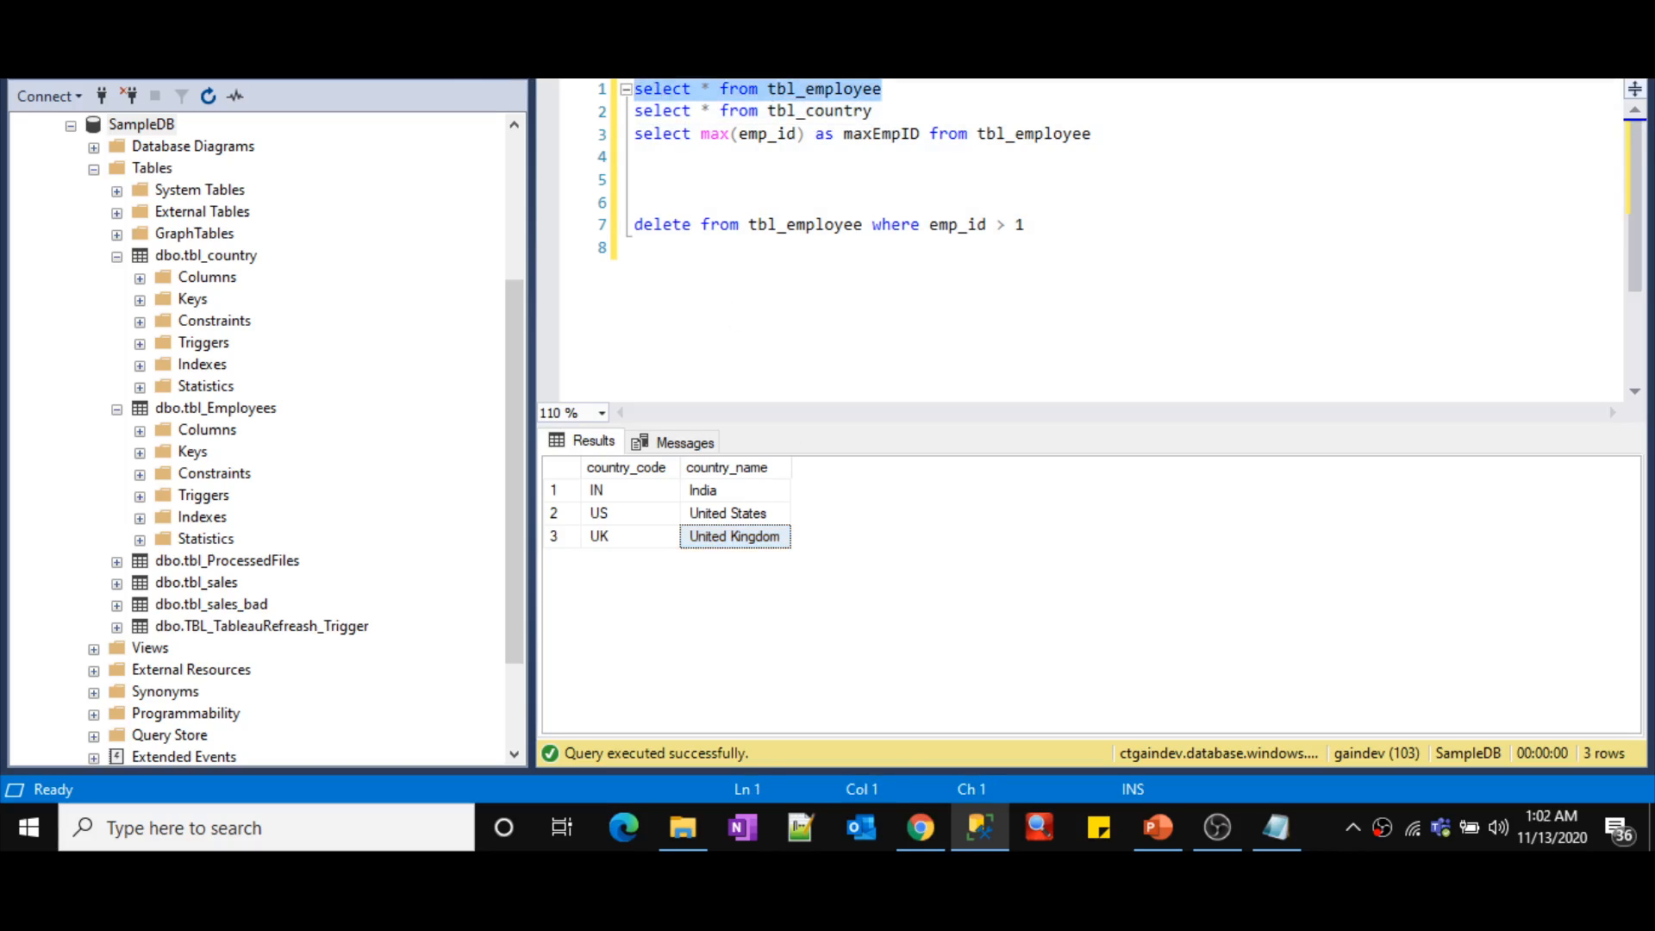
pyautogui.press('F5')
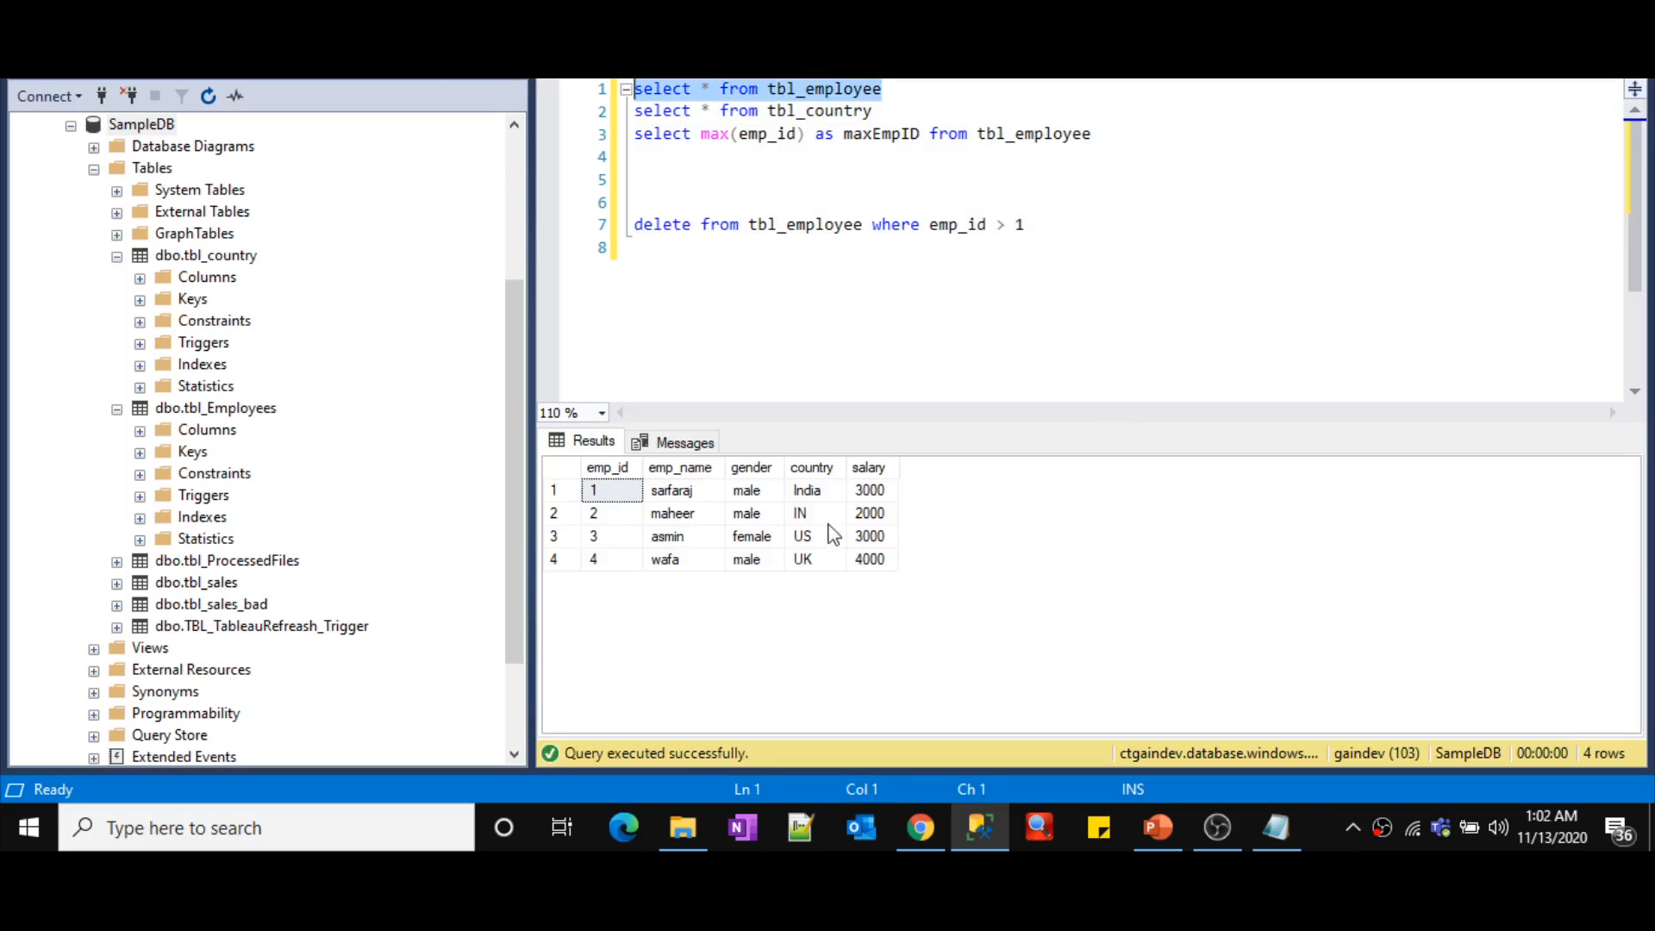
pyautogui.click(797, 513)
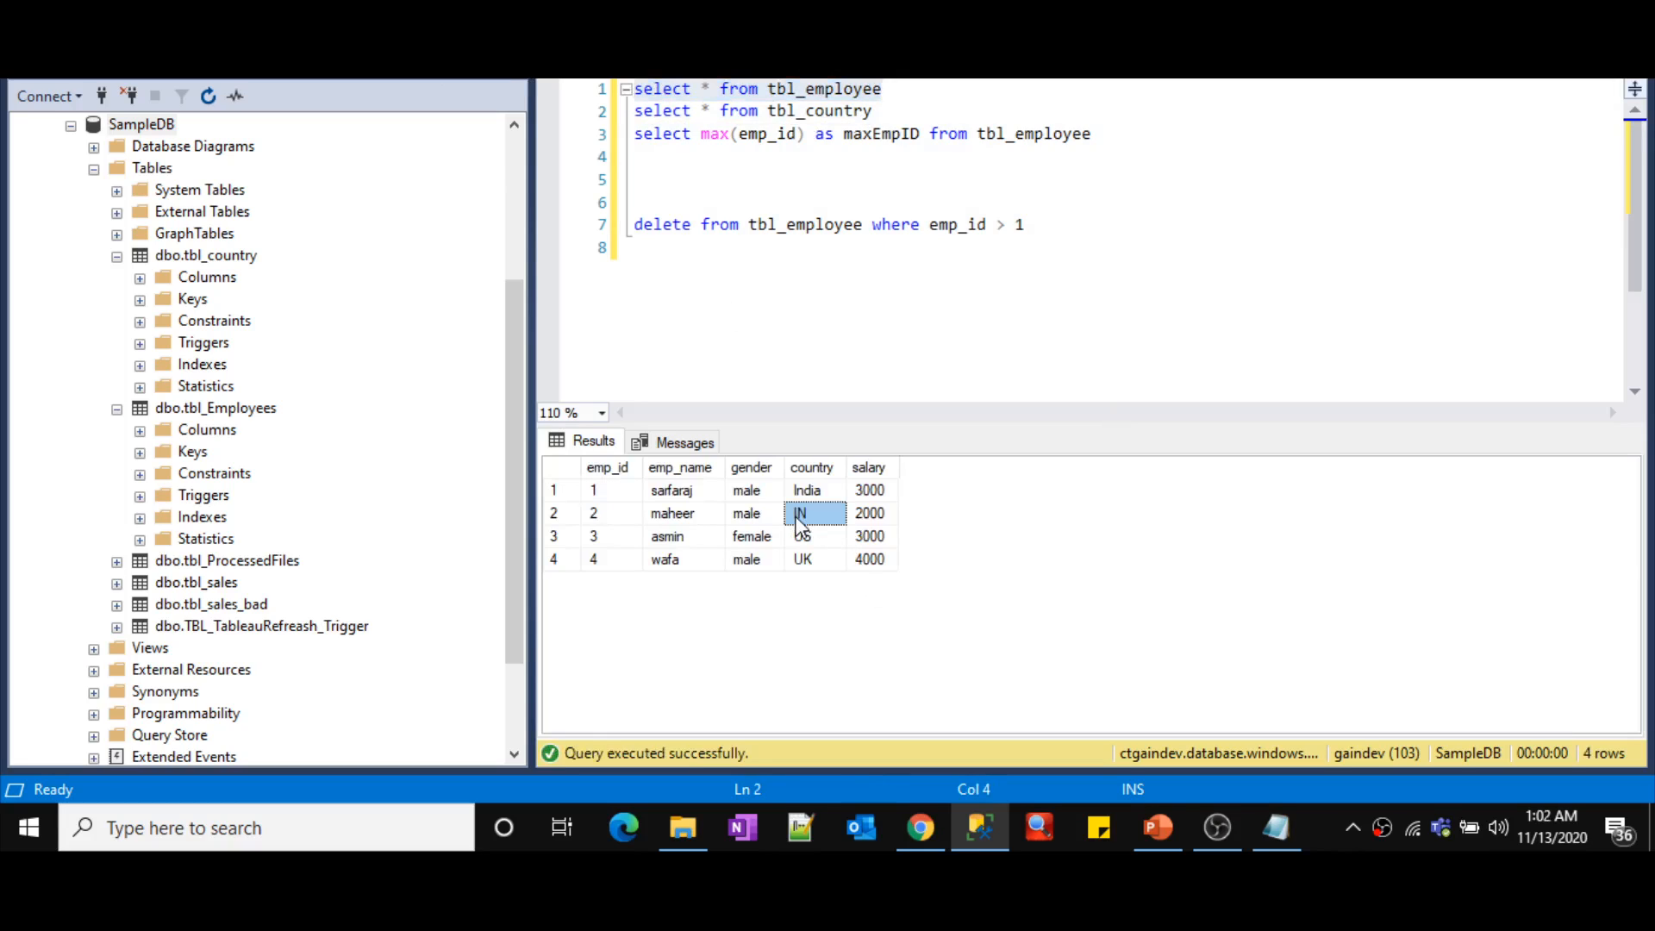
pyautogui.click(800, 537)
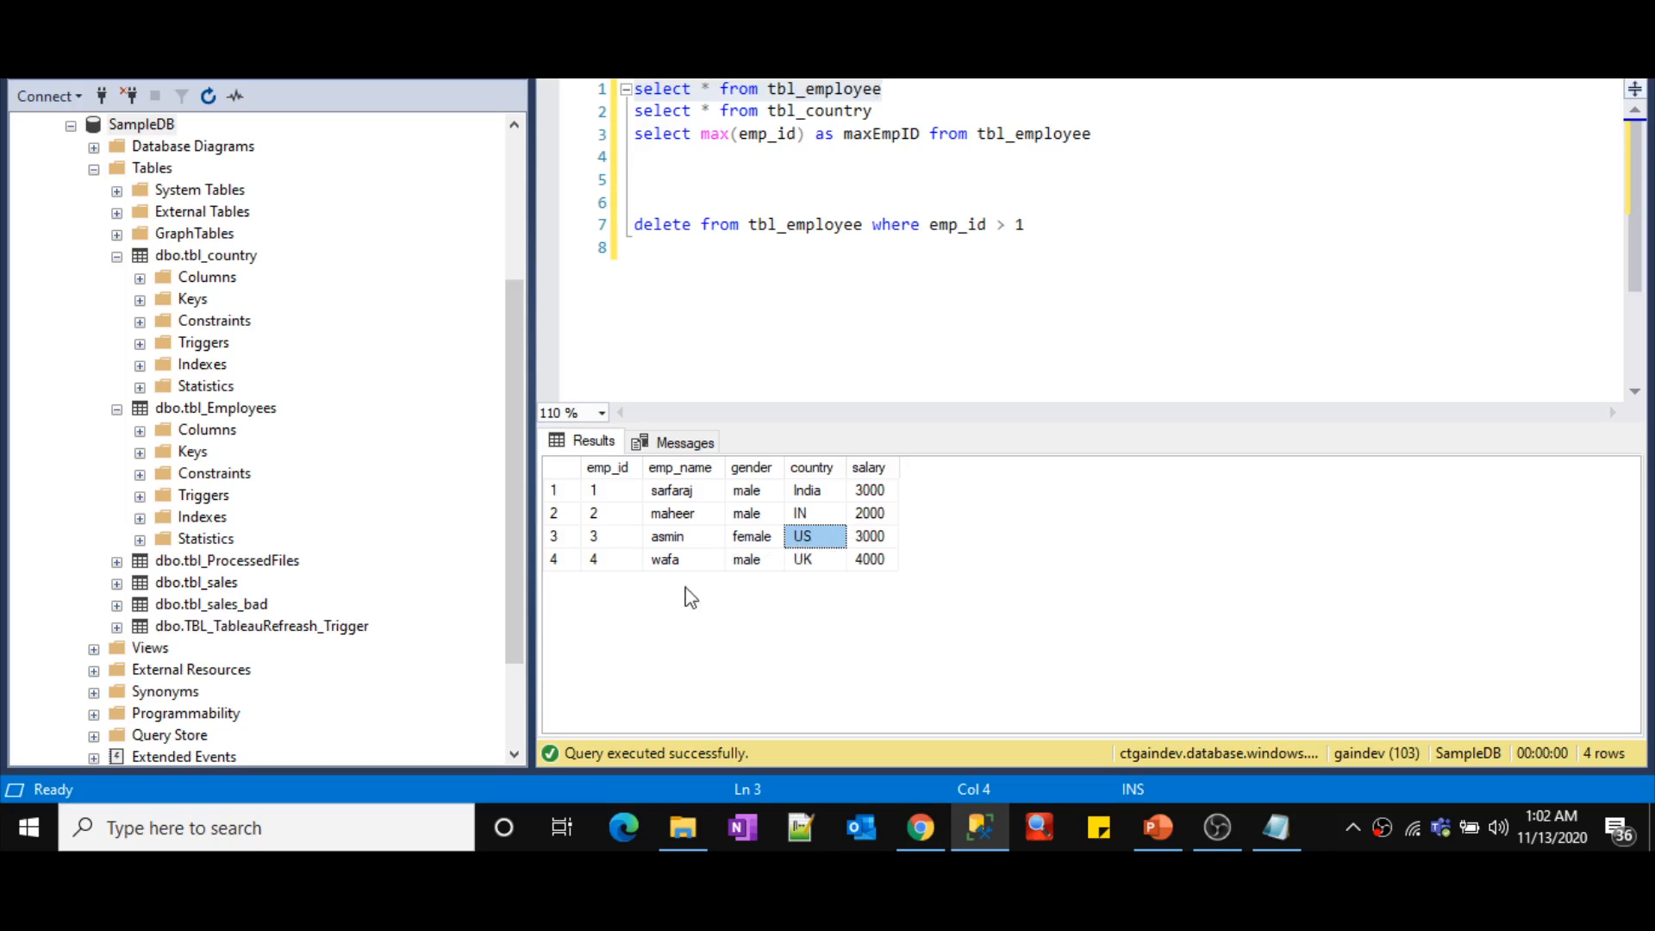
# - Run the delete statement for tbl_employee rows with emp_id > 1, and rerun select * from tbl_employee to check the table
pyautogui.moveTo(593, 513); pyautogui.dragTo(897, 572)
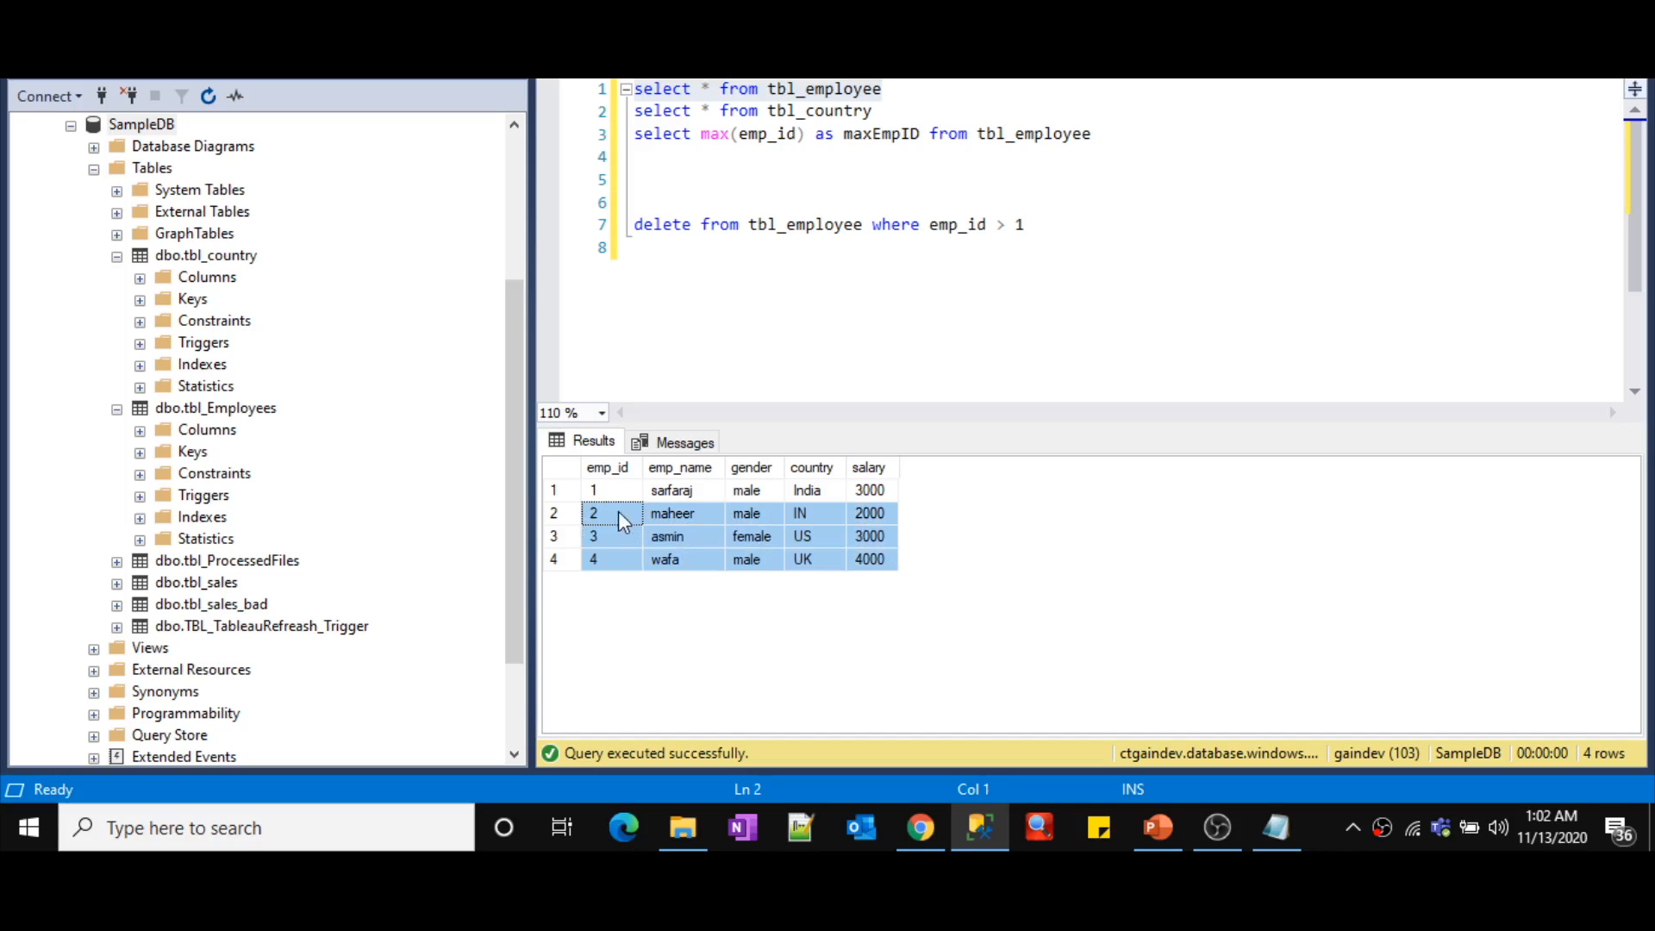
pyautogui.moveTo(1042, 223); pyautogui.dragTo(833, 206)
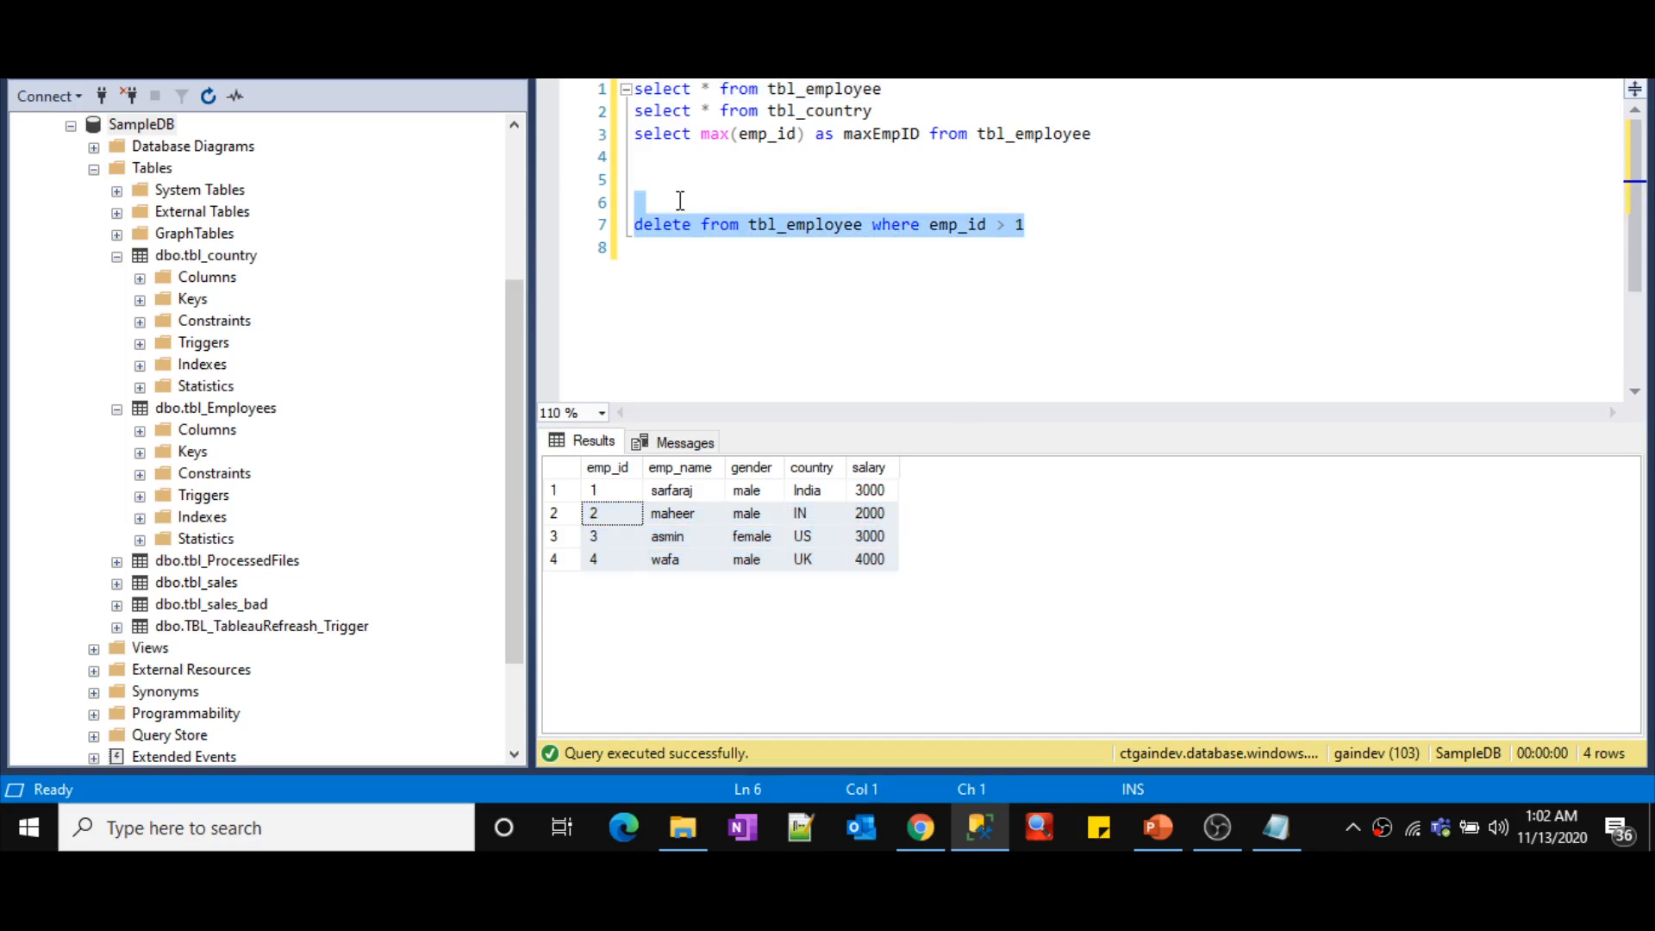
pyautogui.press('F5')
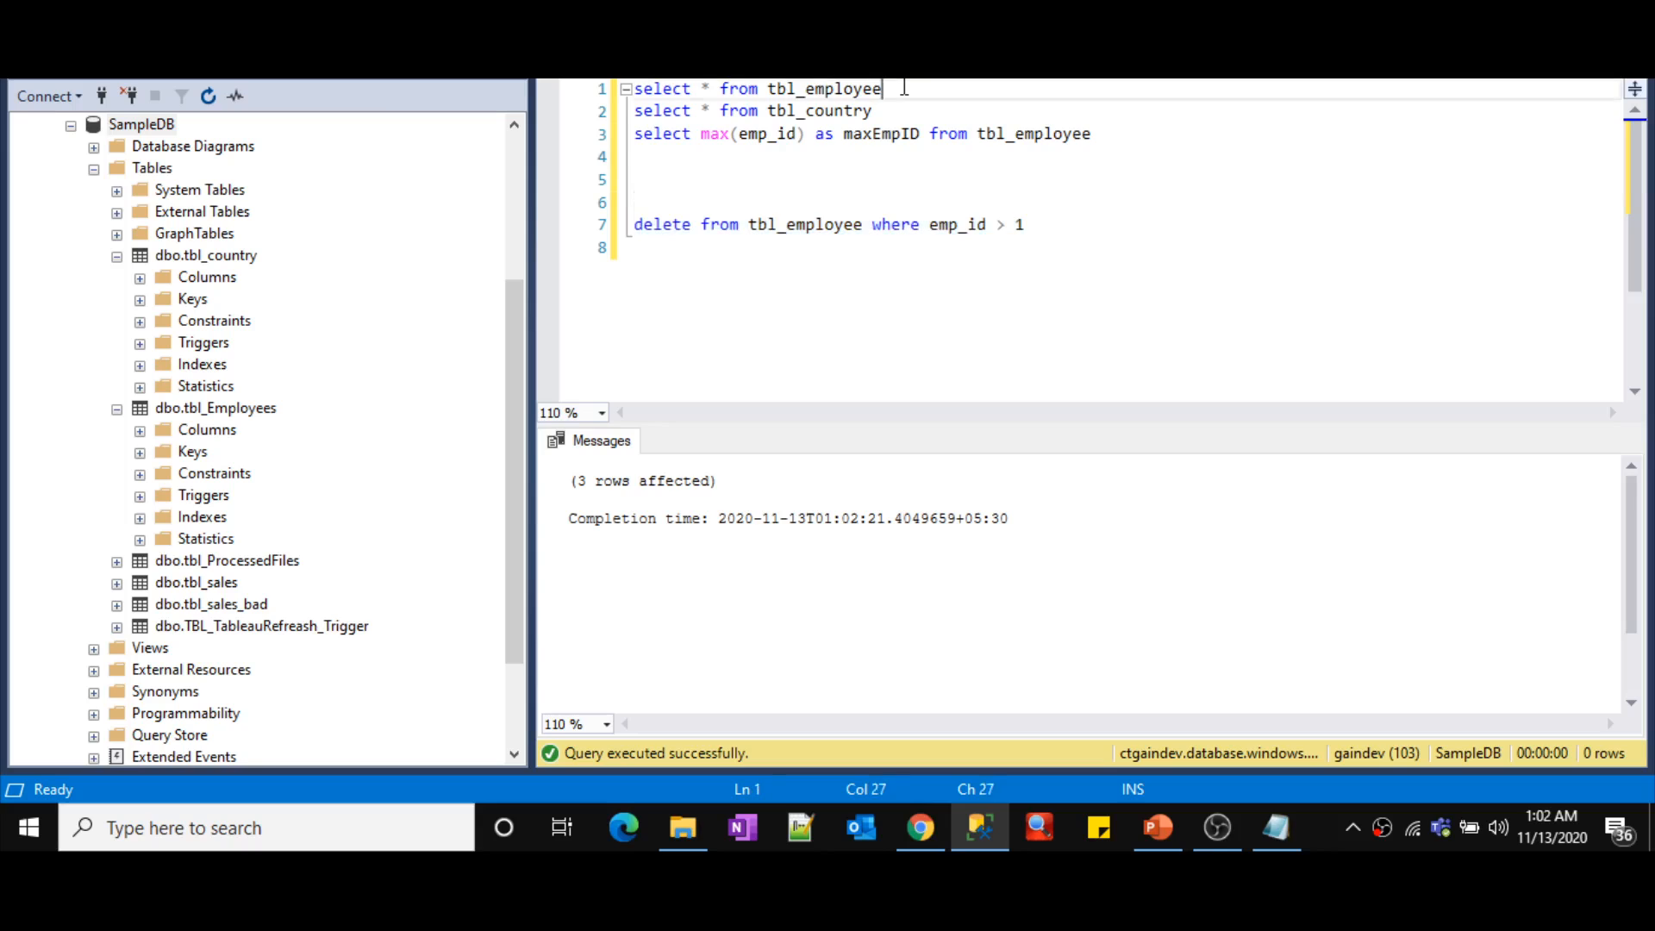
pyautogui.moveTo(902, 86); pyautogui.dragTo(625, 88)
pyautogui.press('F5')
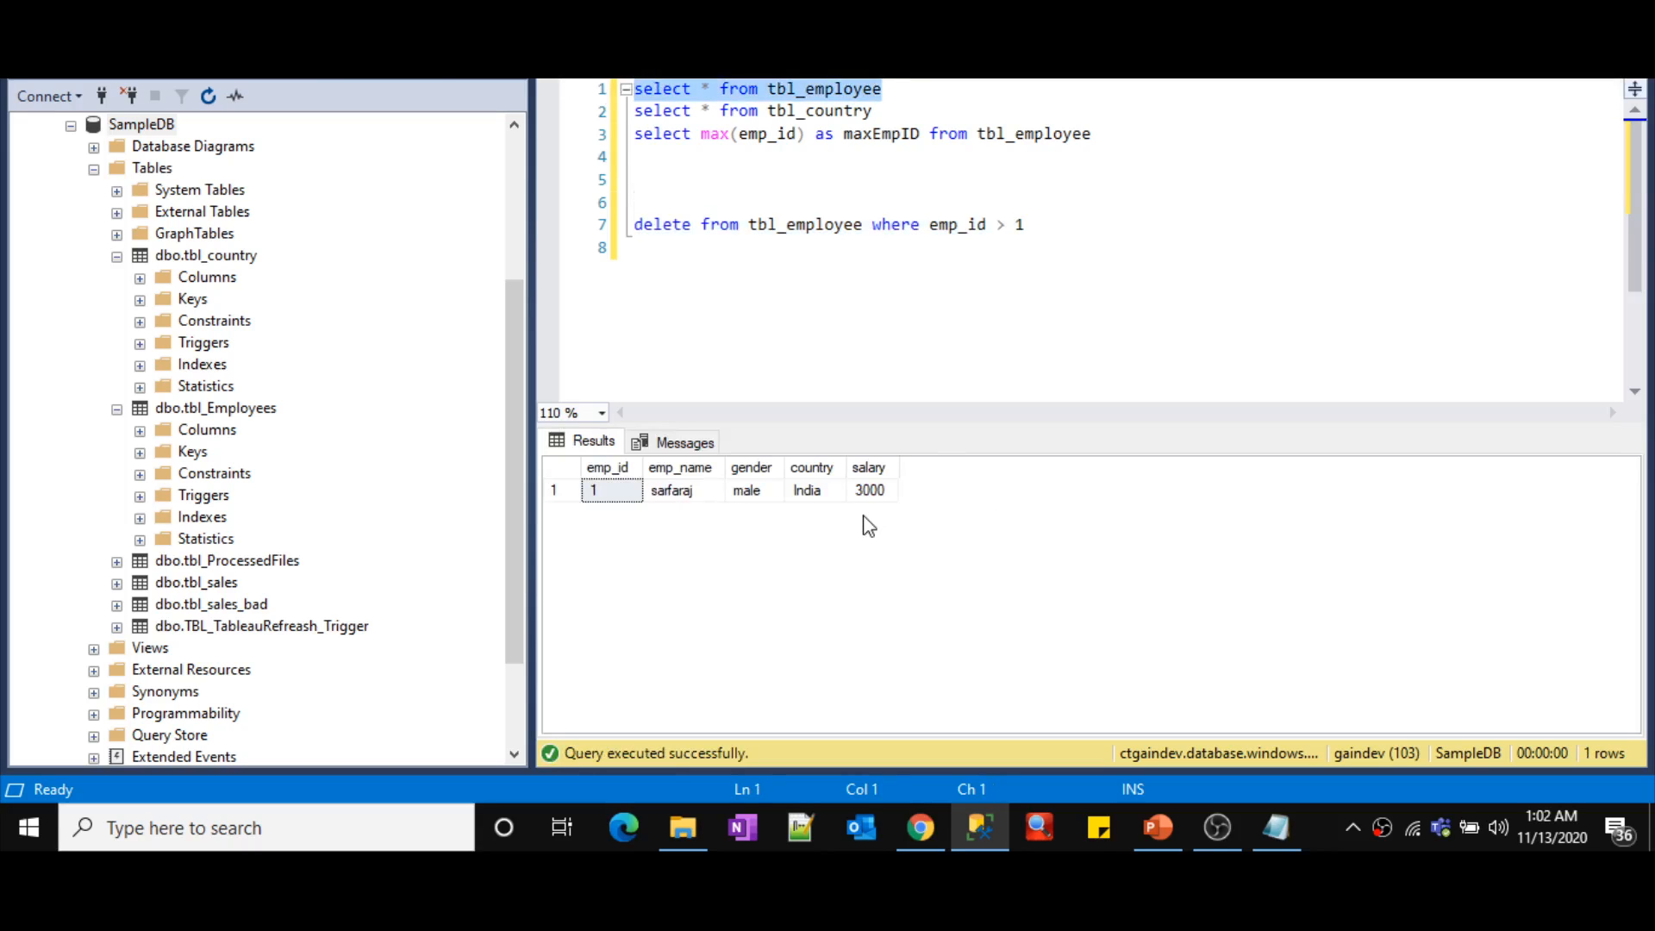
# - Review the country codes in the input/employees.csv blob, and rerun select * from tbl_country in SQL Server Management Studio to examine the matching names
pyautogui.hotkey('alt', 'Tab')
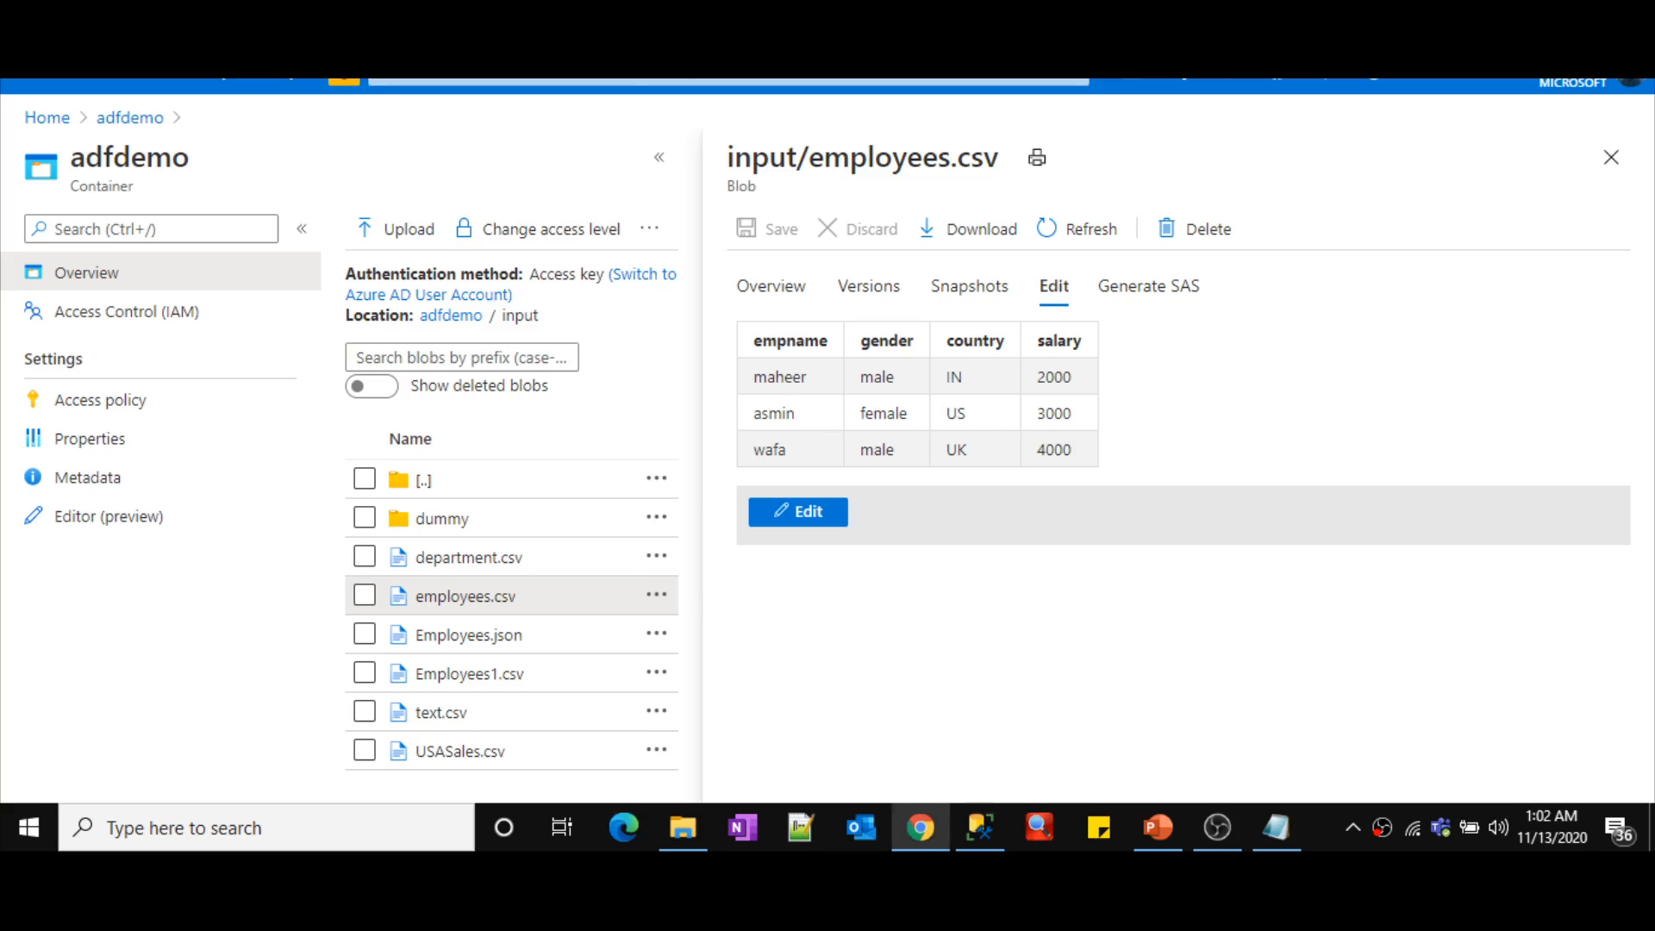
pyautogui.hotkey('ctrl', 'Tab')
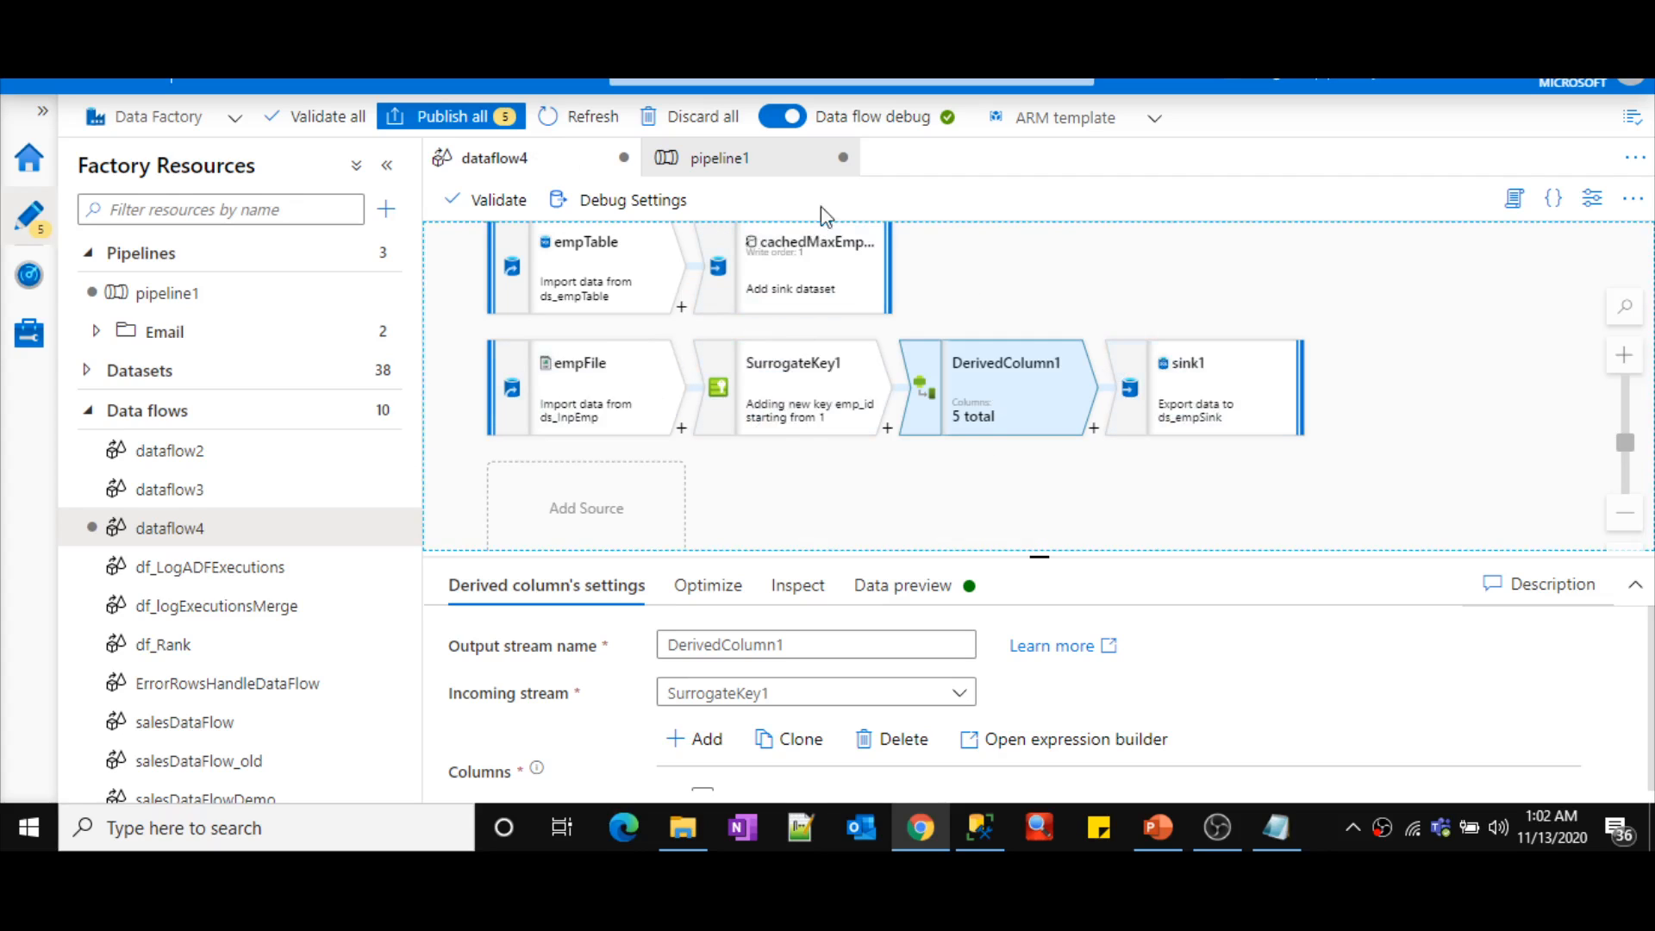
pyautogui.hotkey('ctrl', 'Tab')
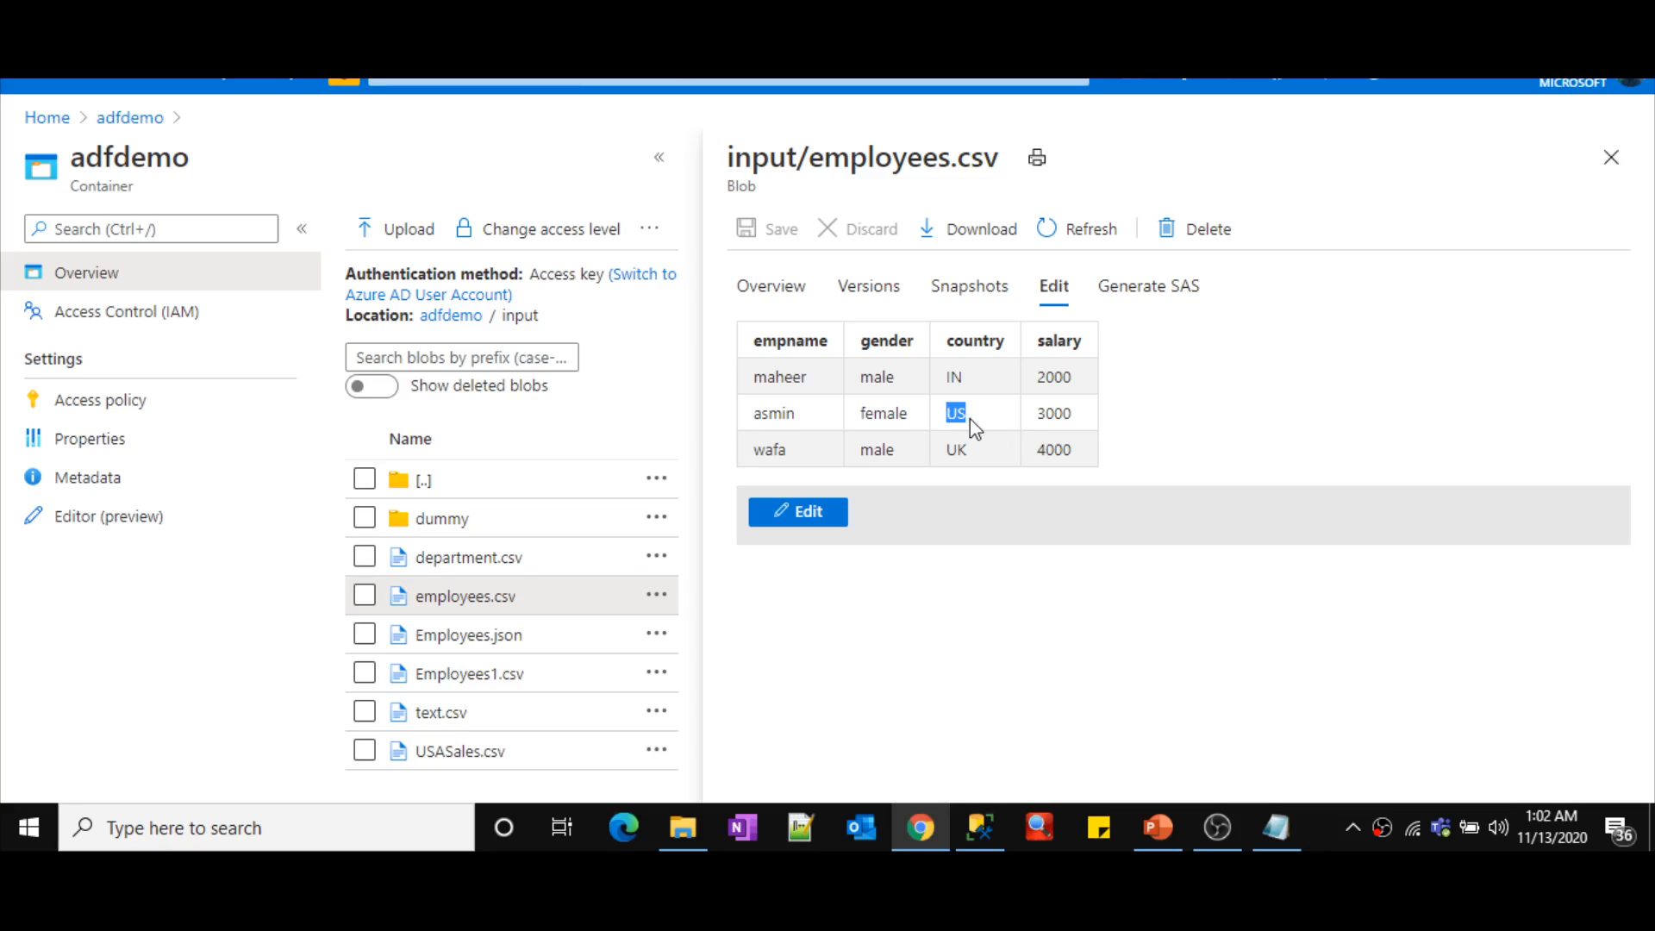
pyautogui.hotkey('alt', 'Tab')
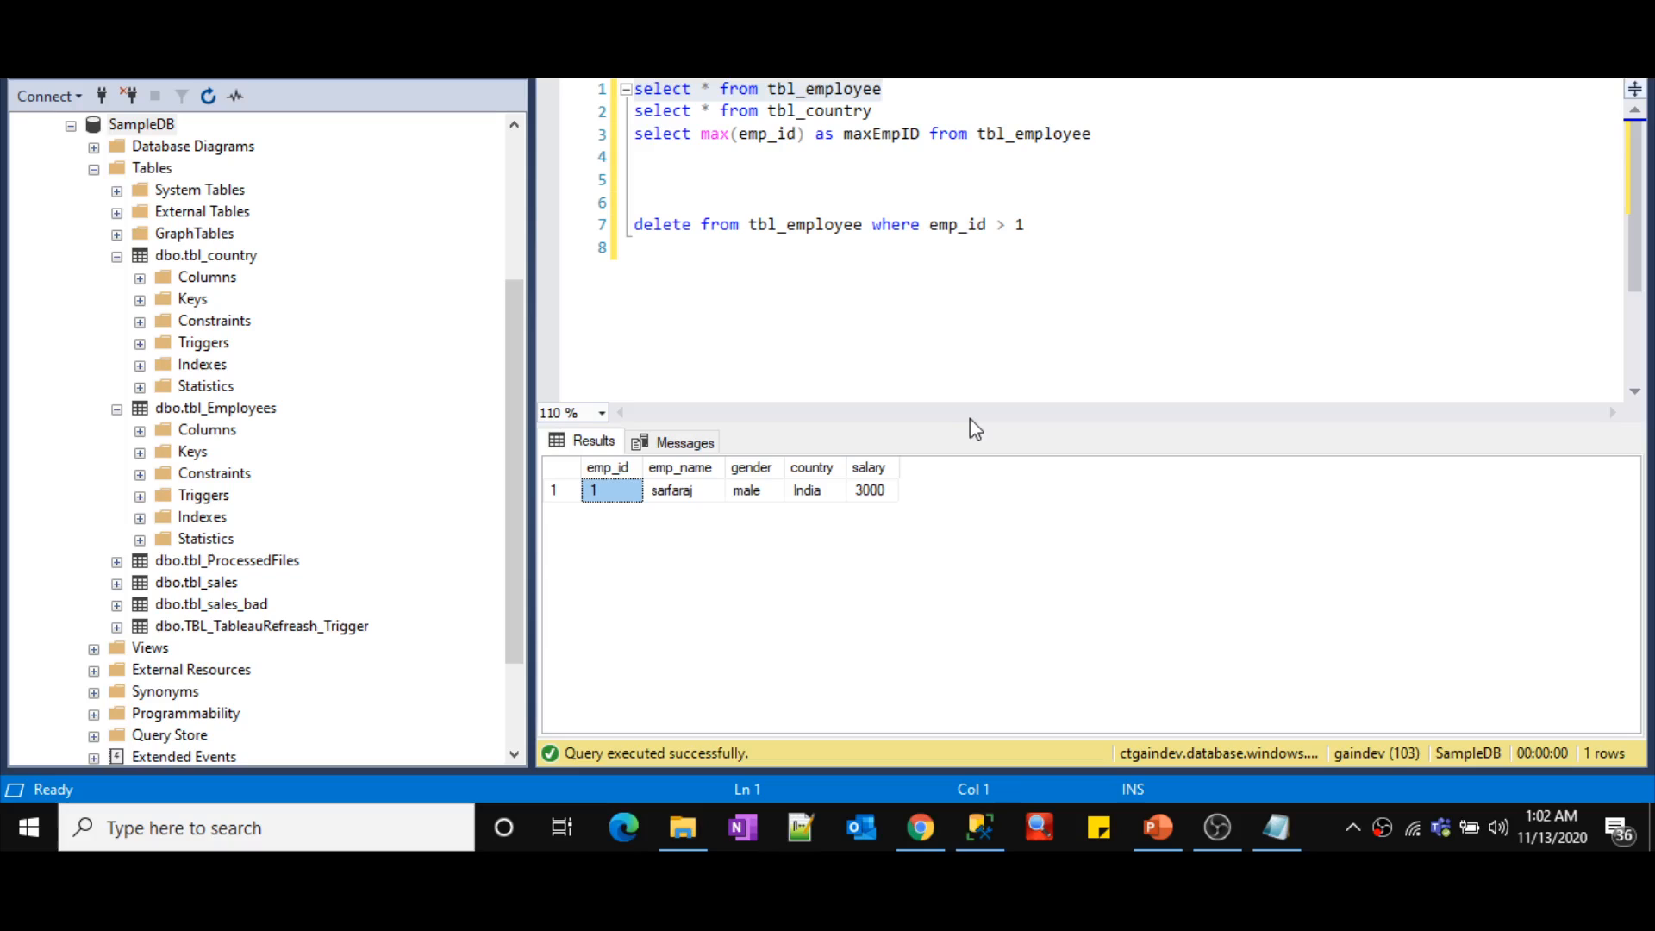
pyautogui.moveTo(897, 113); pyautogui.dragTo(601, 129)
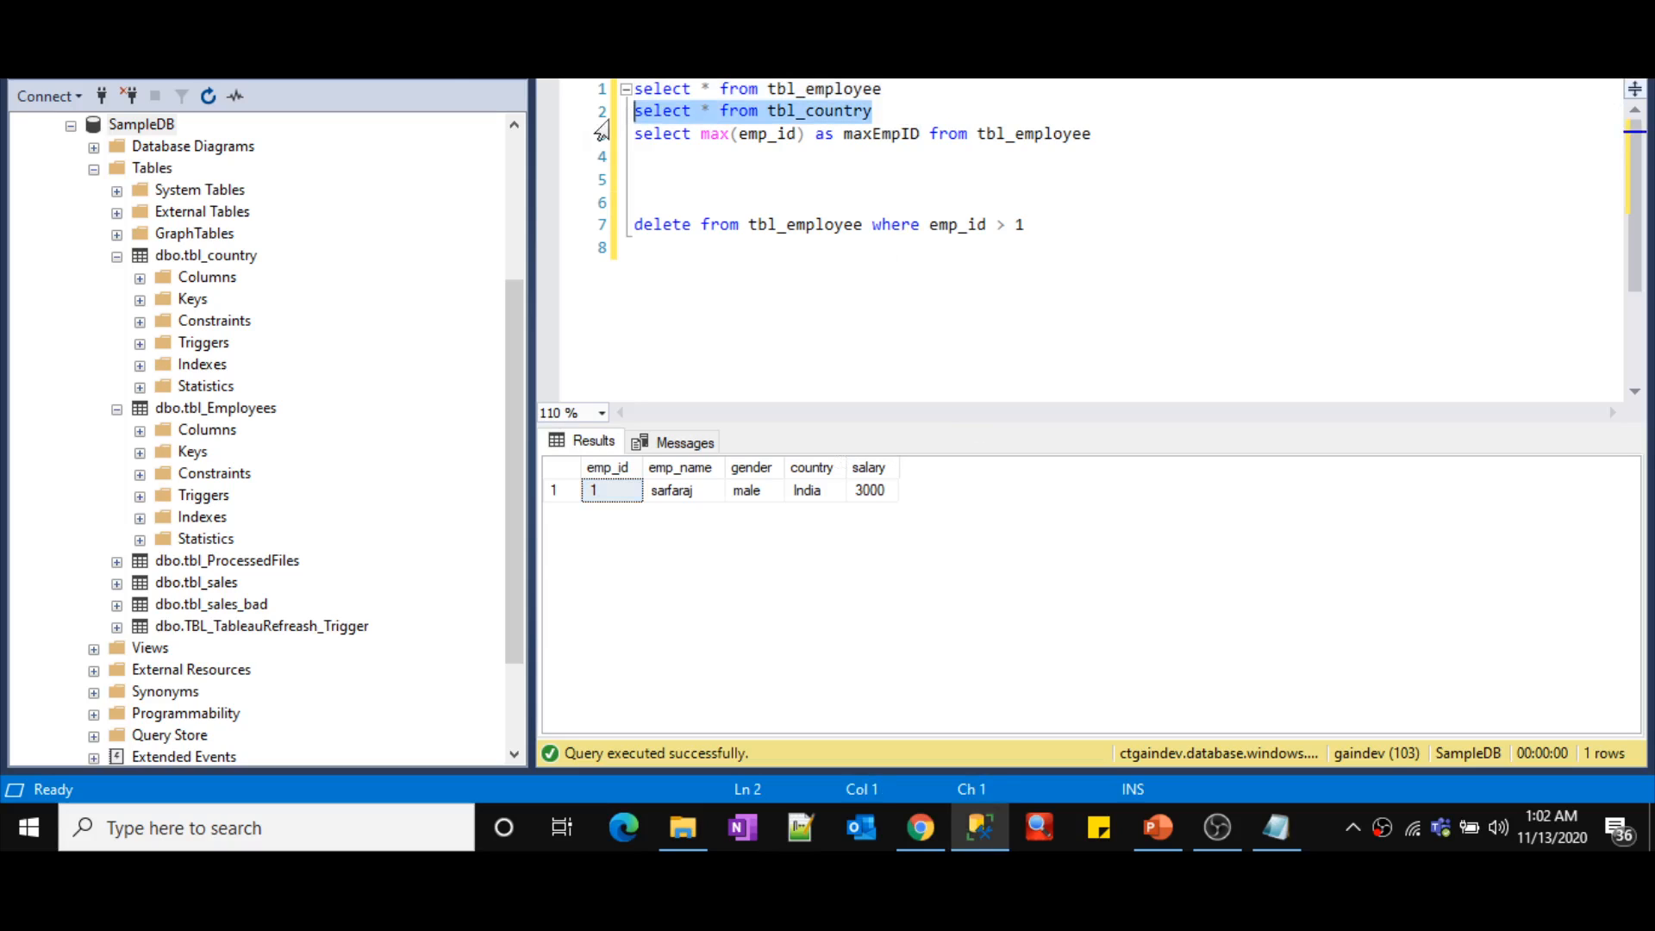
pyautogui.press('F5')
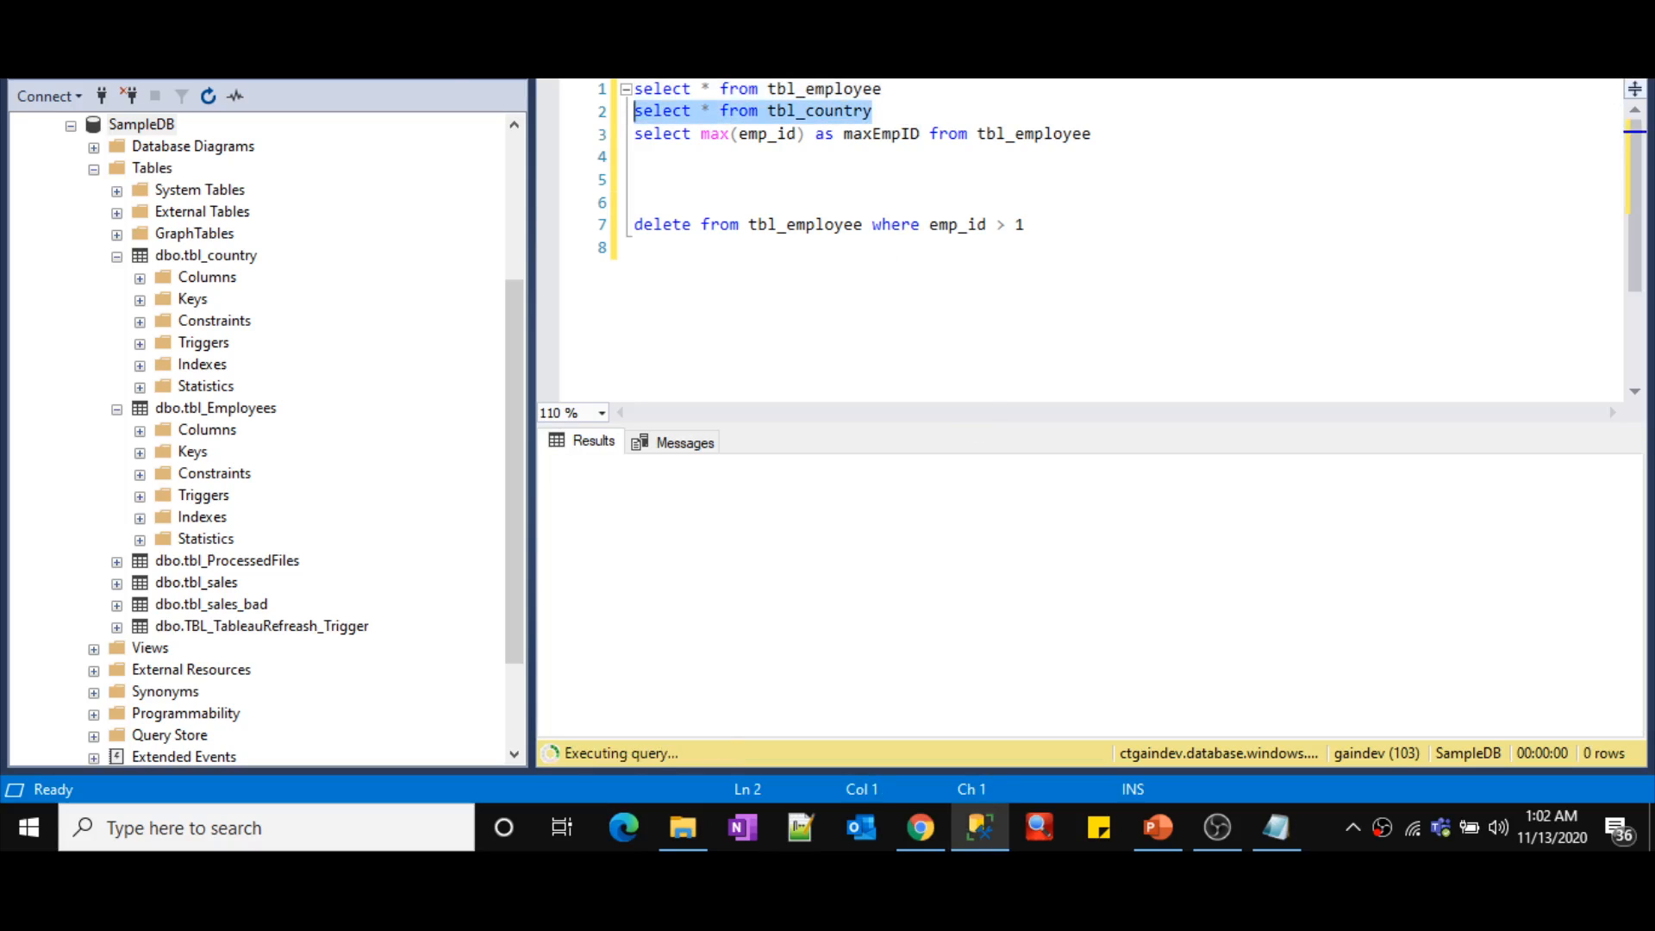
pyautogui.click(987, 429)
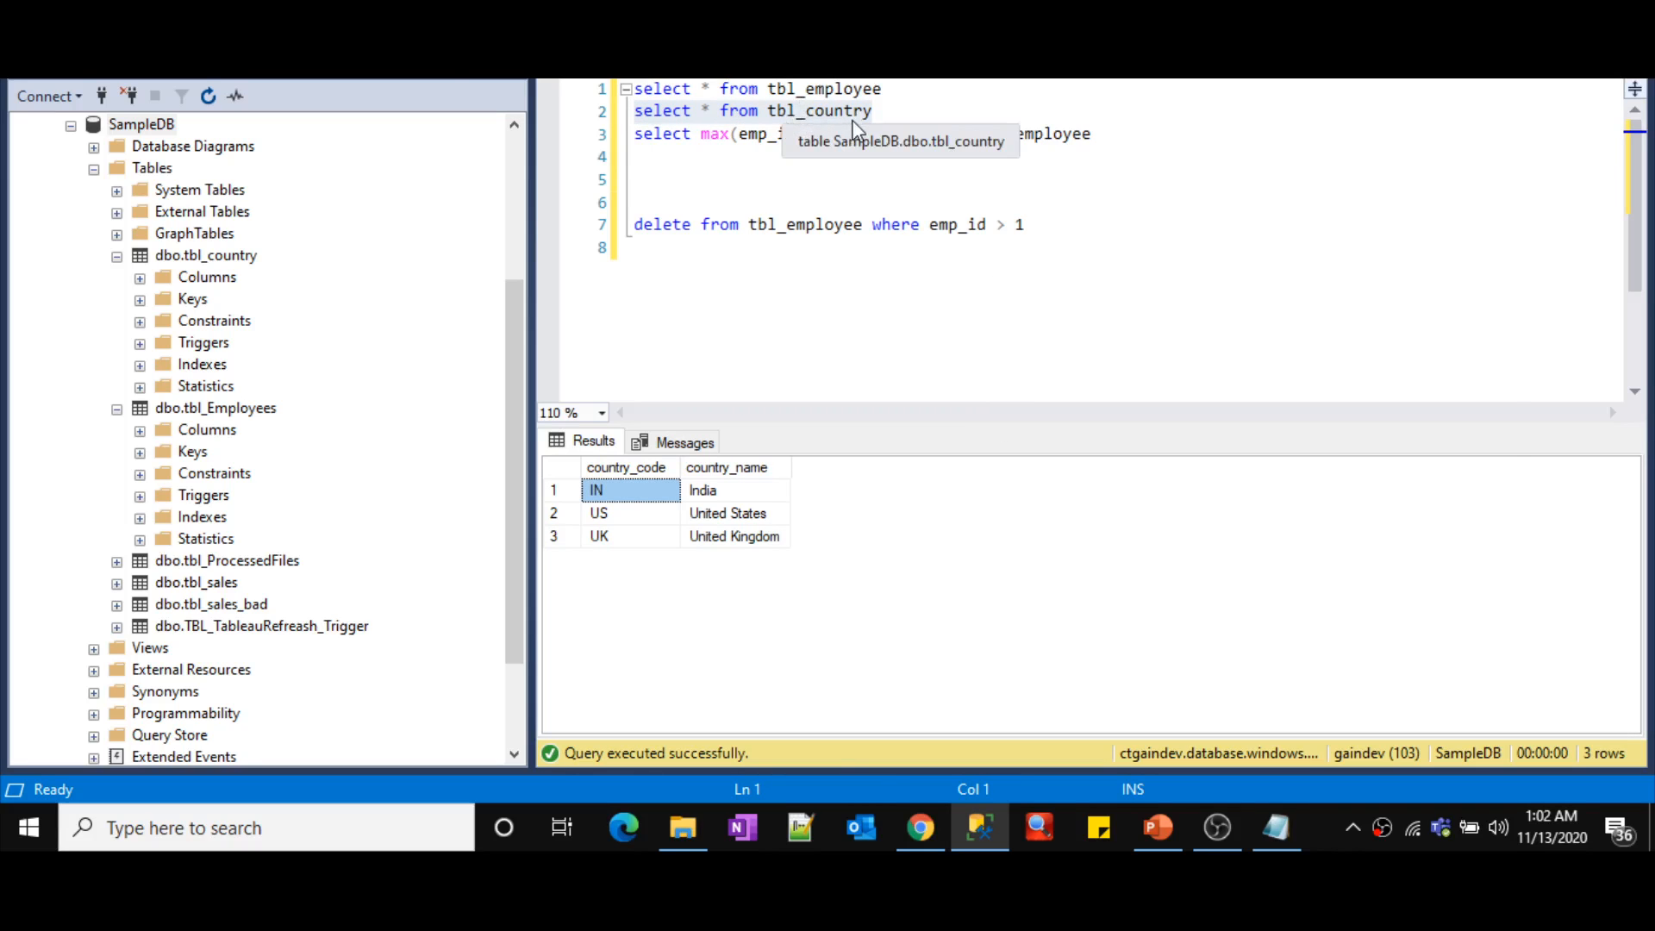
# - Switch to dataflow4 in Azure Data Factory and add a new source with the output stream name countryTable
pyautogui.hotkey('alt', 'Tab')
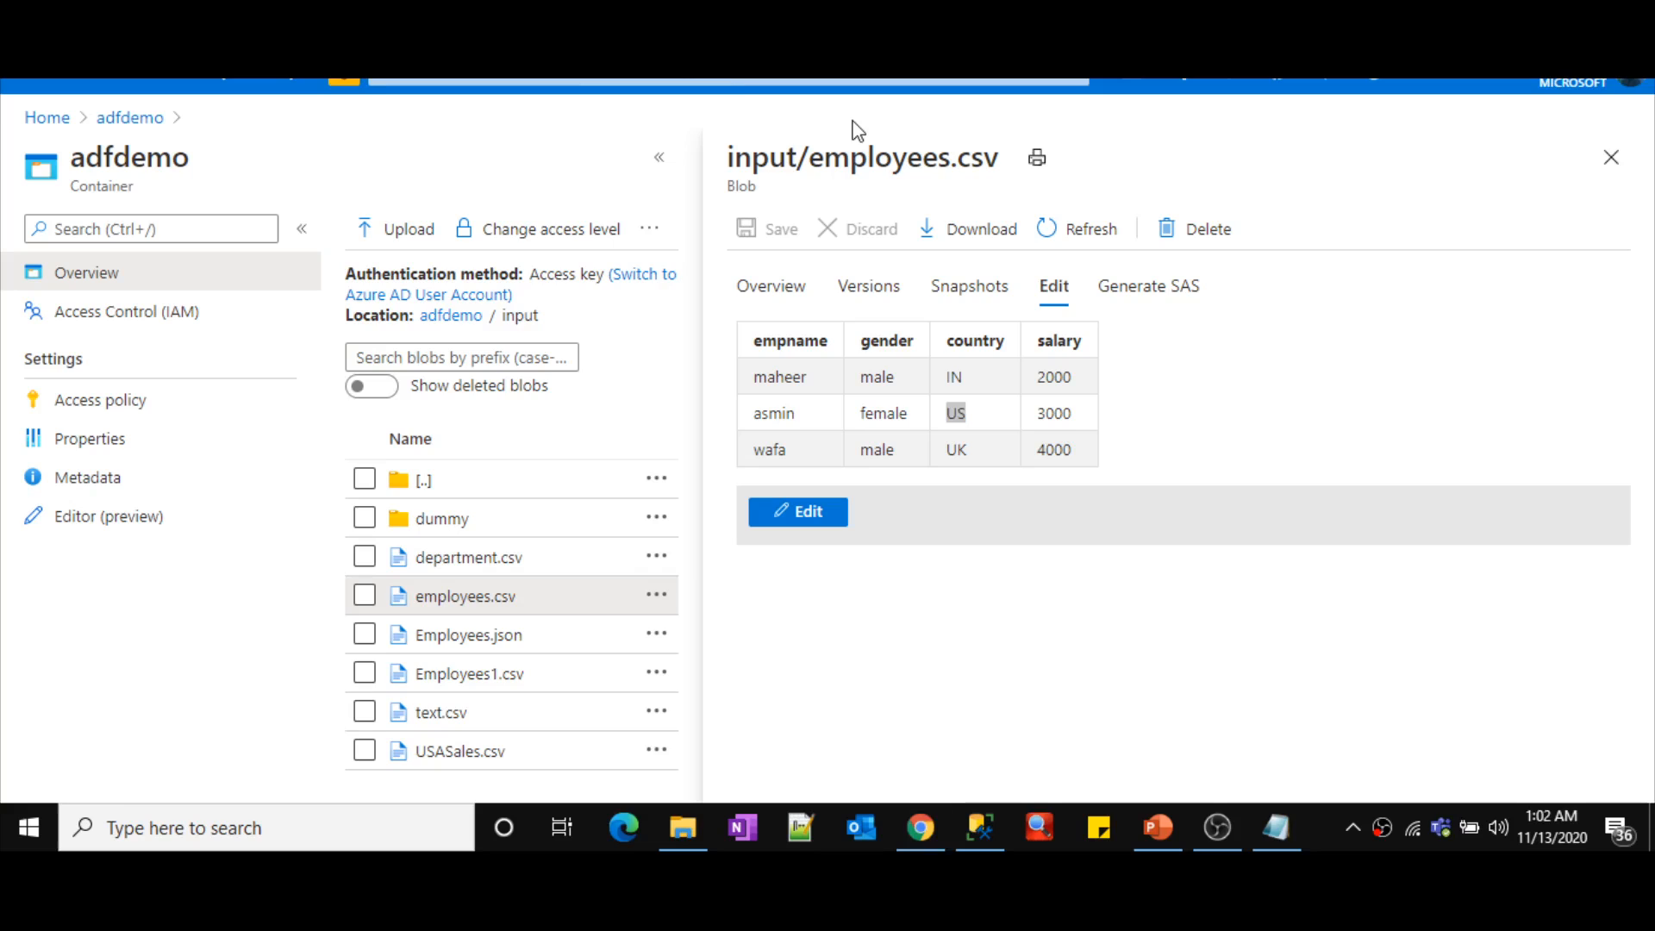
pyautogui.click(453, 0)
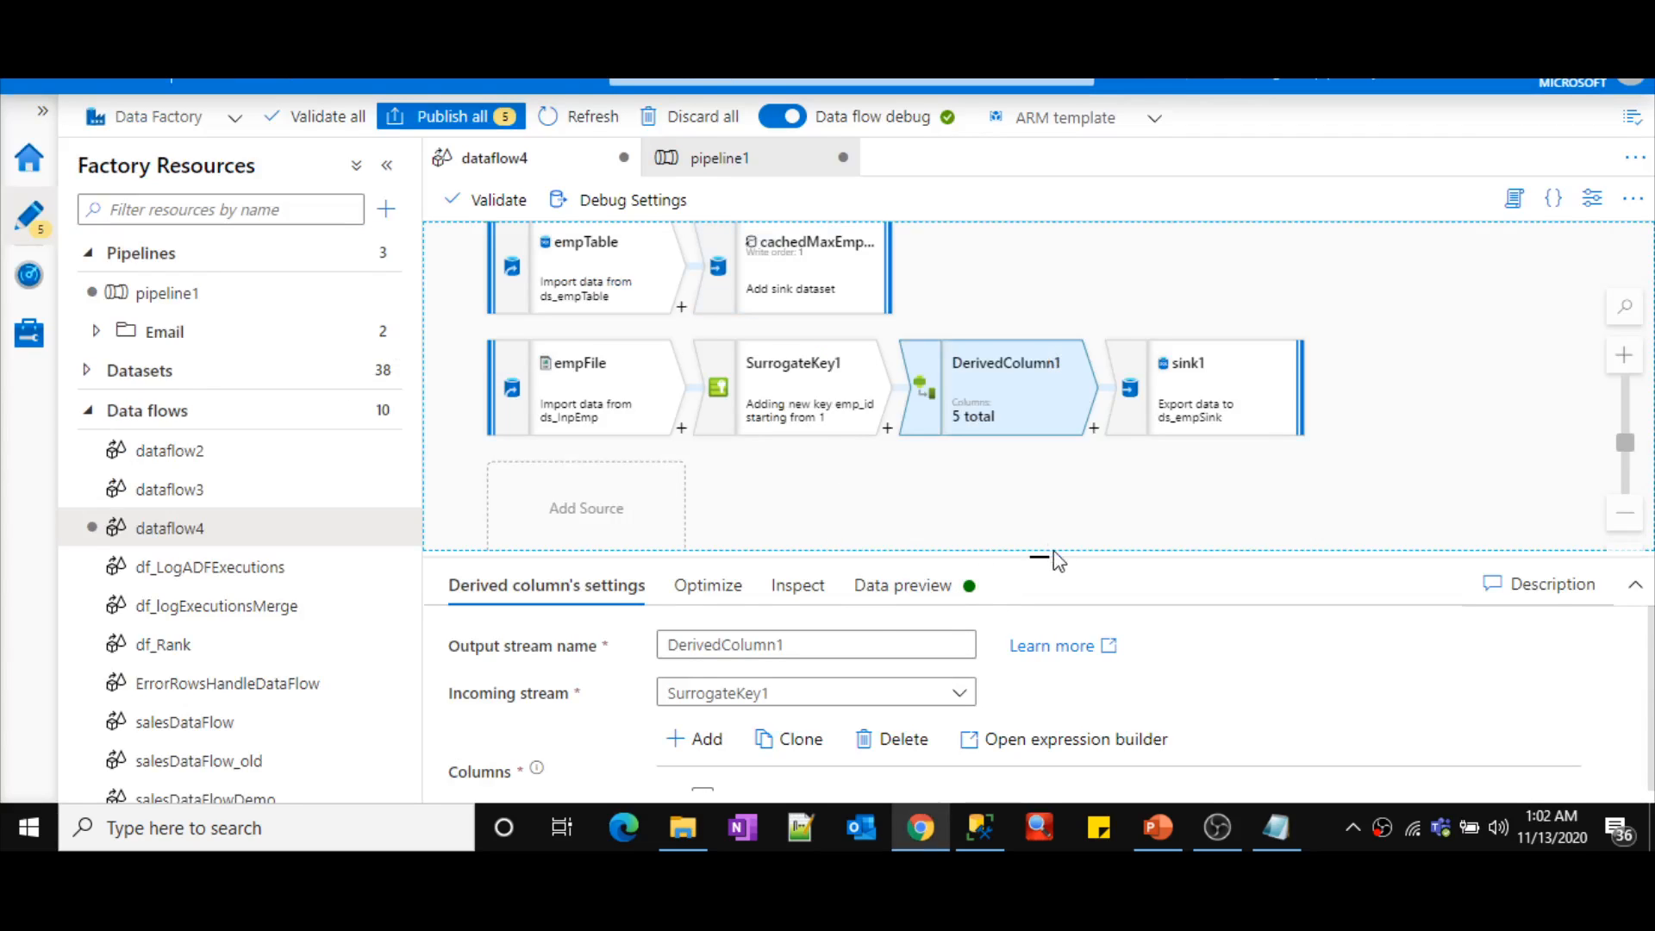
pyautogui.moveTo(1056, 560); pyautogui.dragTo(1040, 747)
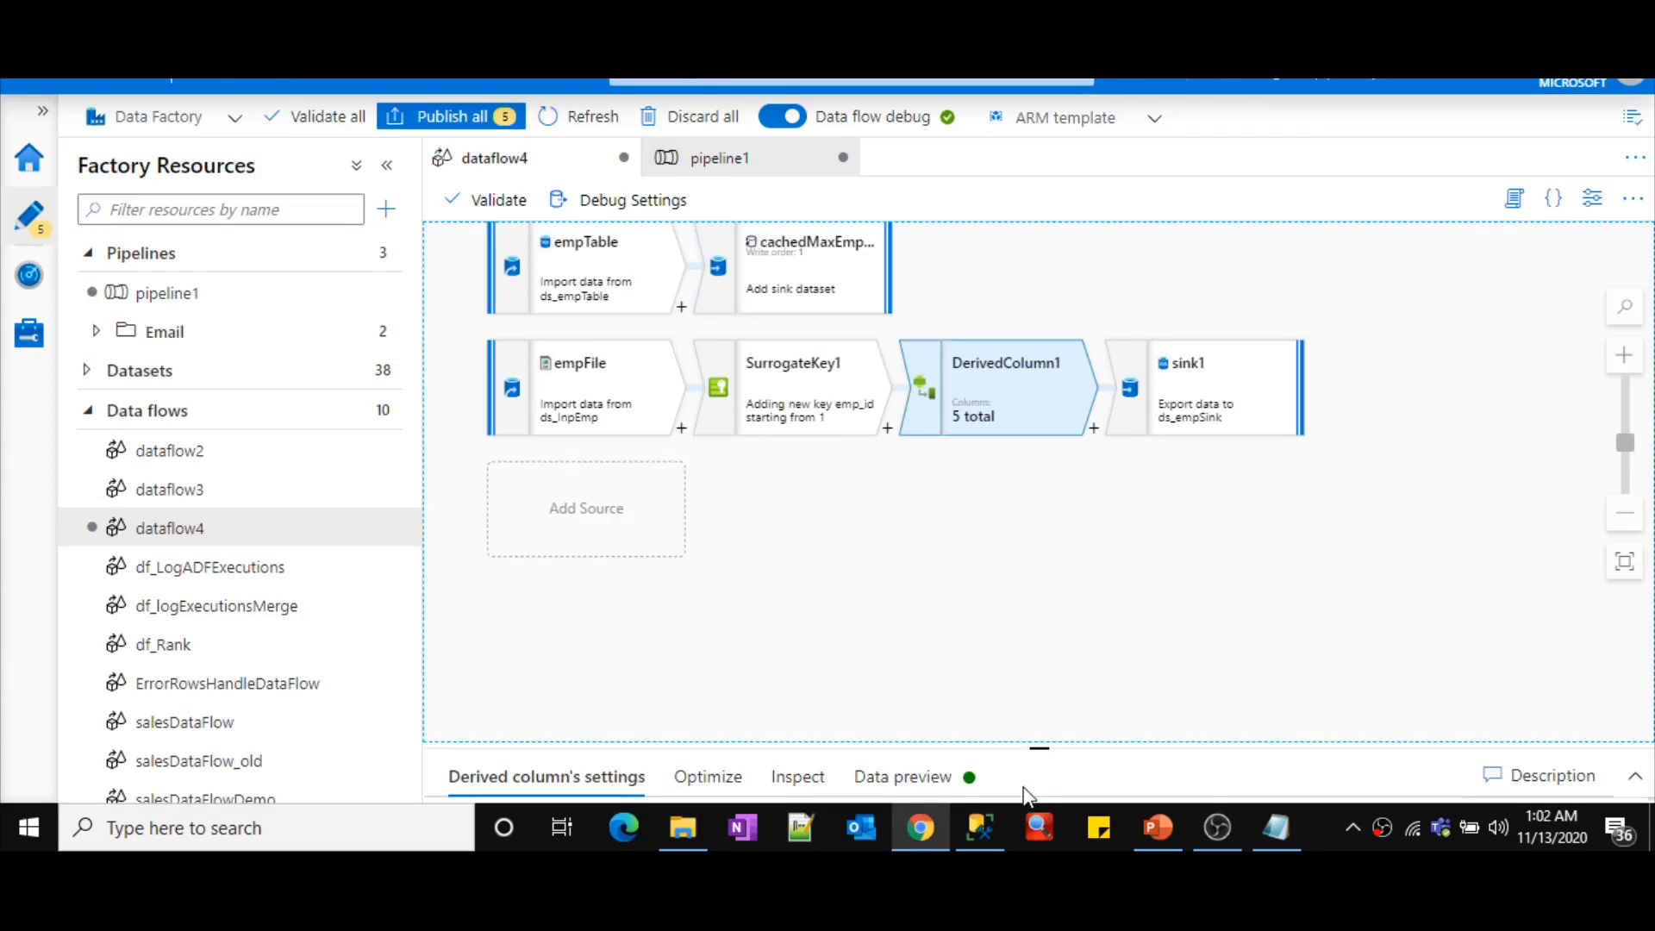
pyautogui.click(630, 528)
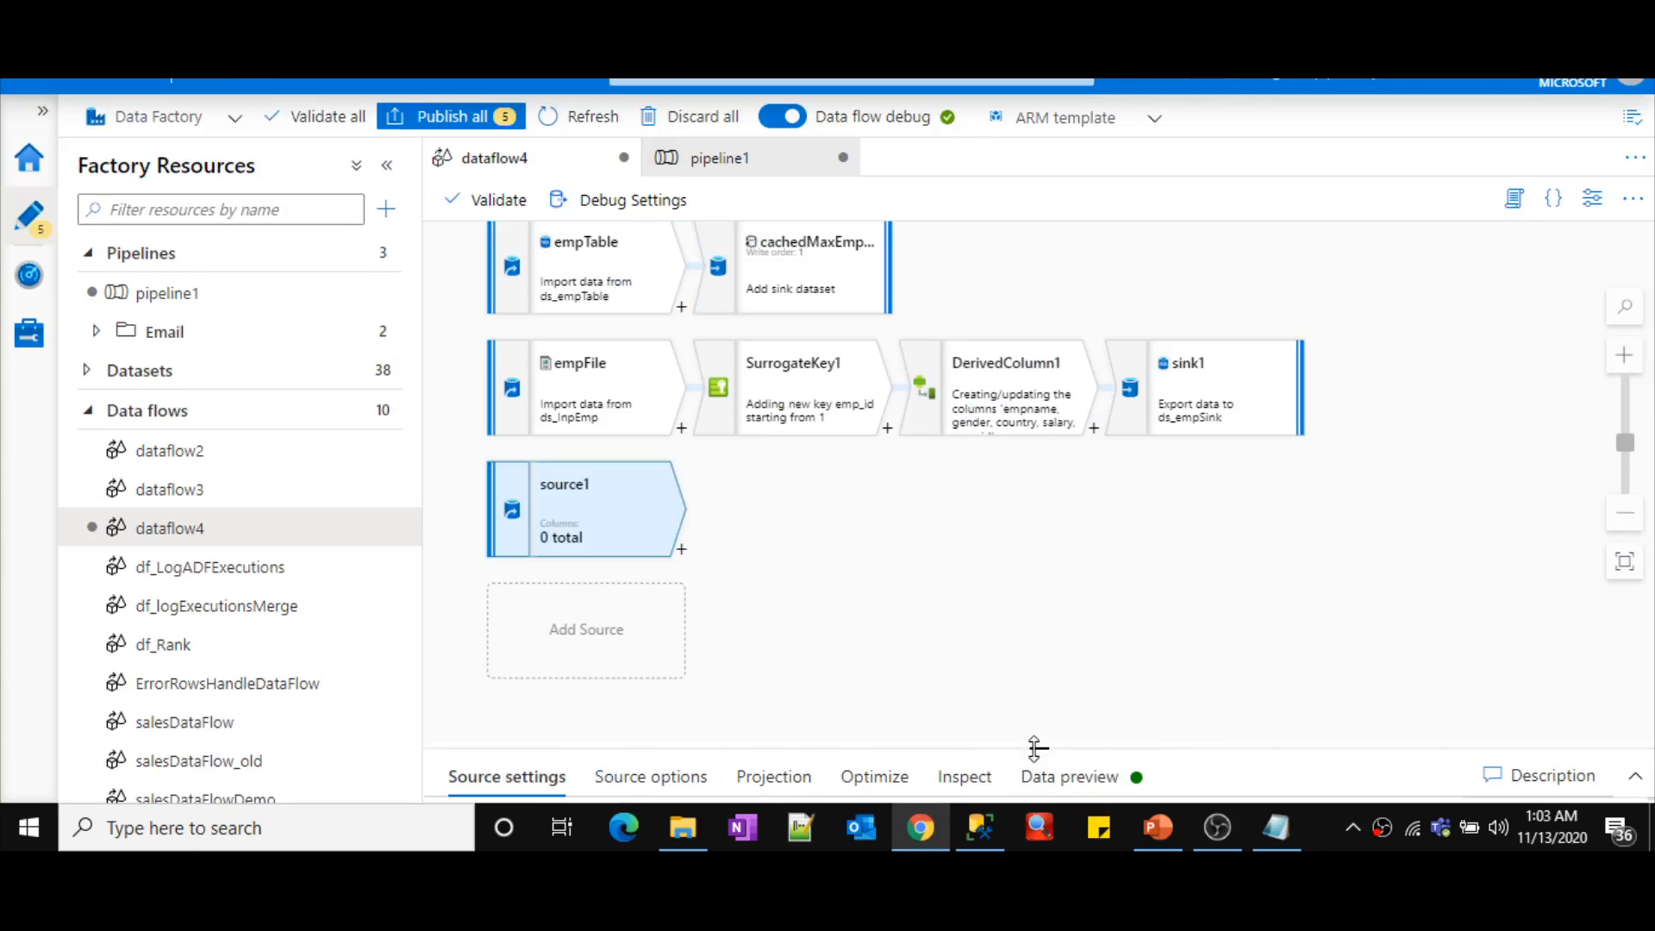
pyautogui.moveTo(1037, 749); pyautogui.dragTo(1031, 545)
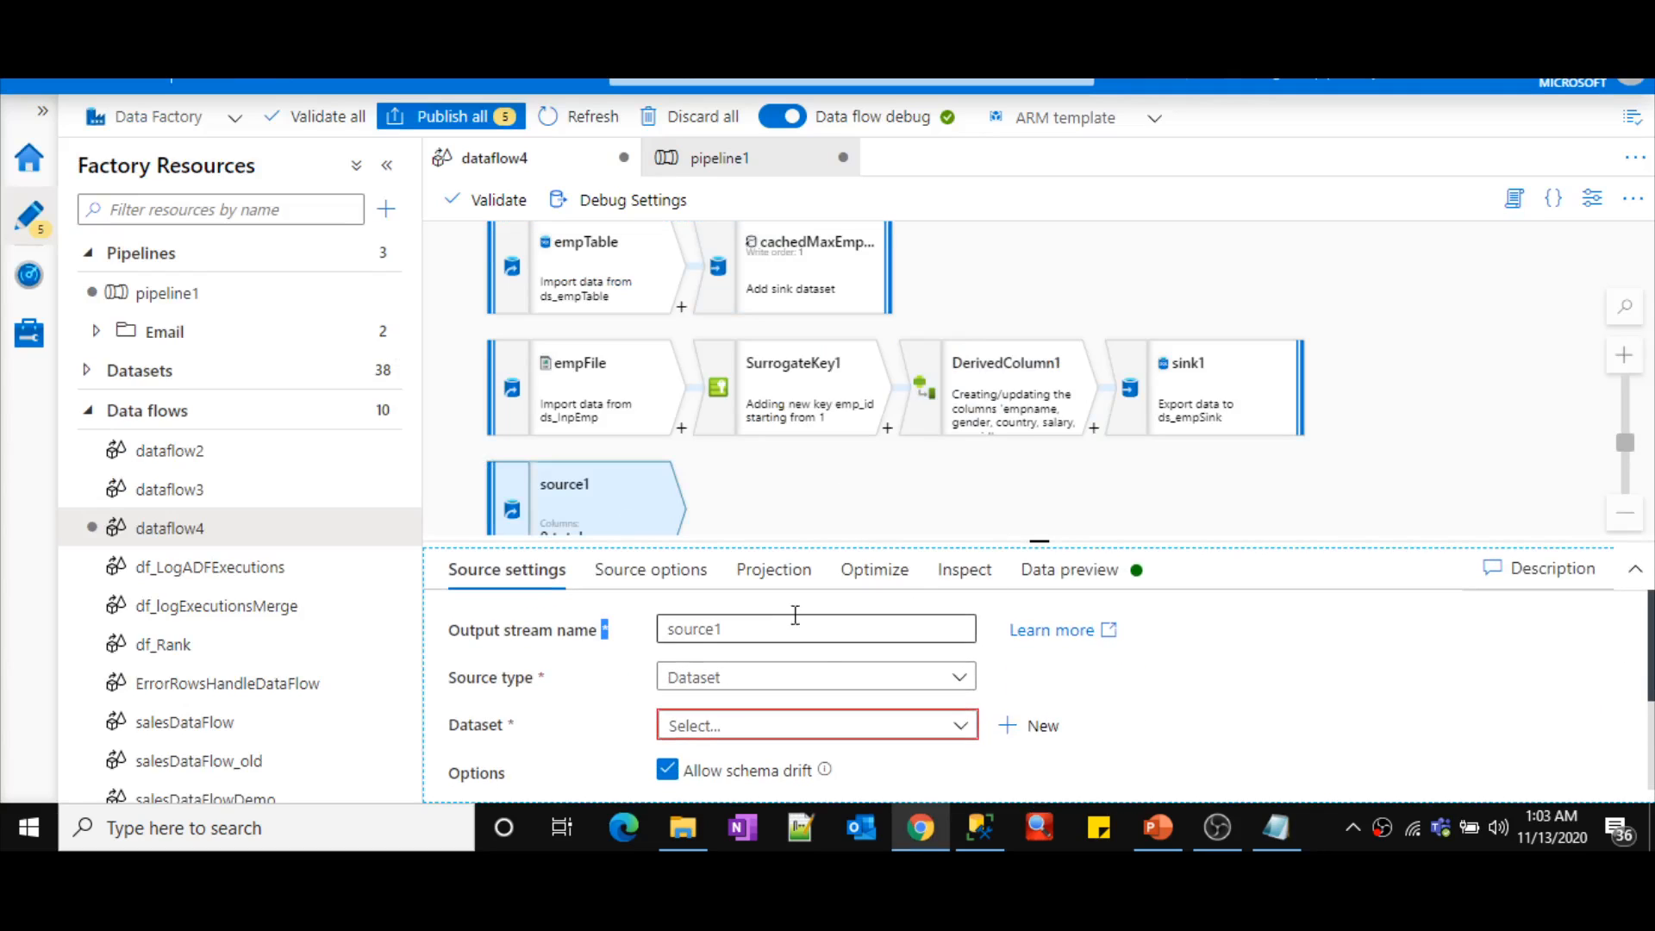
pyautogui.click(796, 615)
pyautogui.hotkey('ctrl', 'a')
pyautogui.write('count')
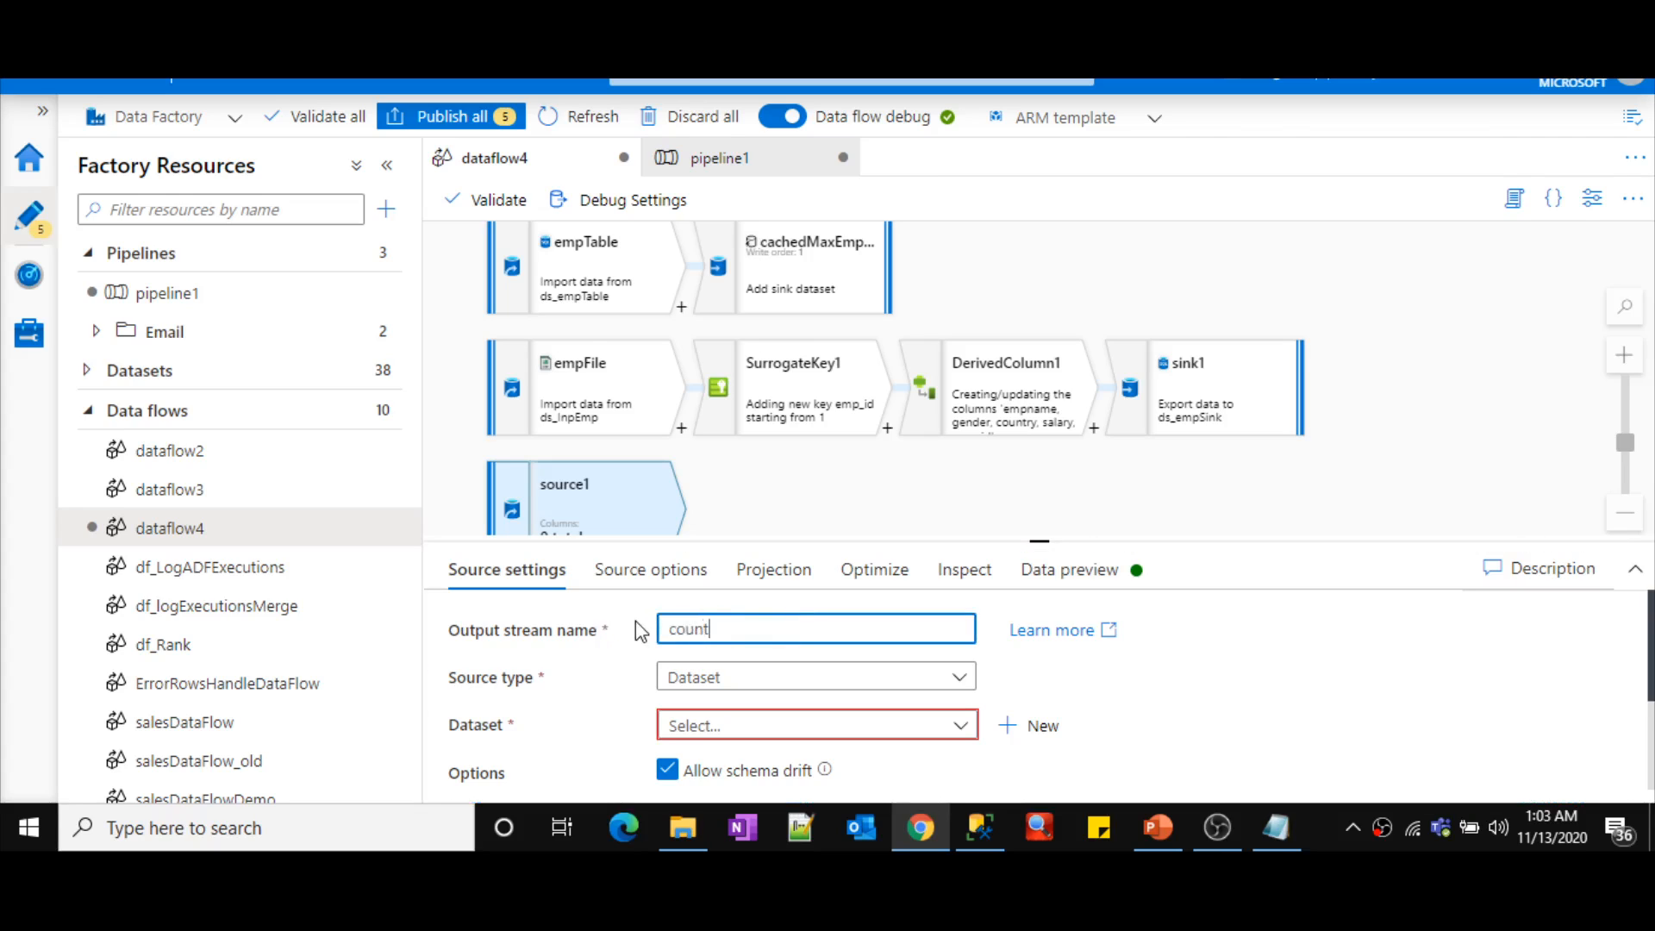
pyautogui.write('ryTable')
# - Create an Azure SQL dataset ds_Country for the countryTable source, using DevSQLServerLinkedService, table dbo.tbl_country and schema import from the connection/store
pyautogui.click(1039, 727)
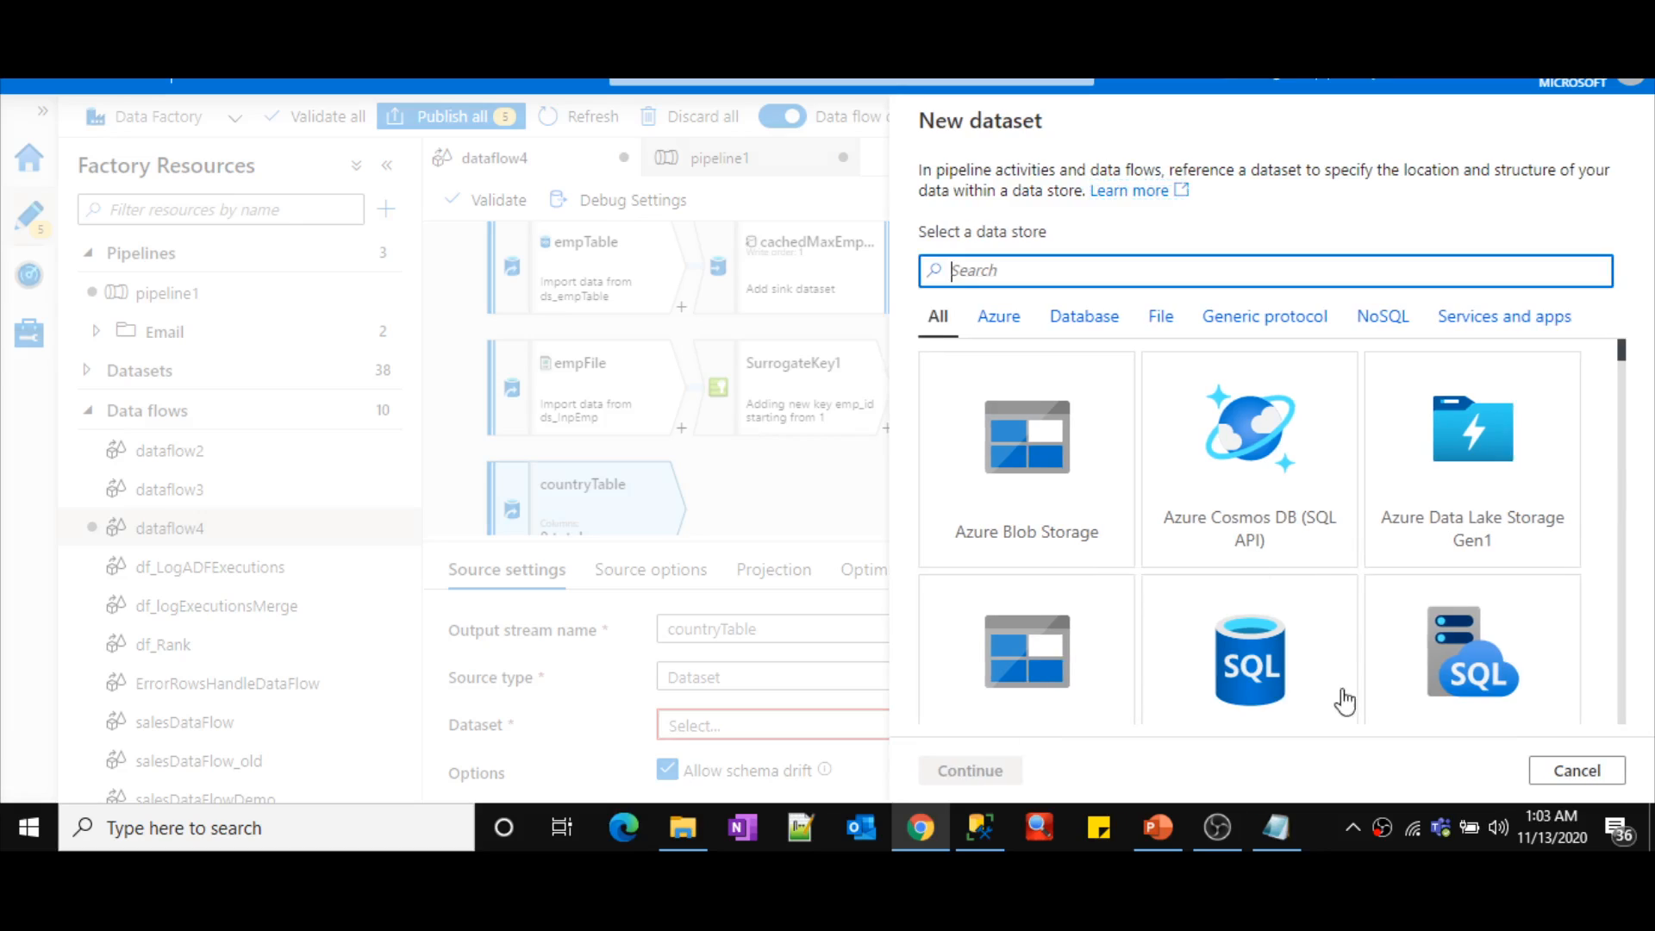
pyautogui.click(1334, 702)
pyautogui.click(1007, 769)
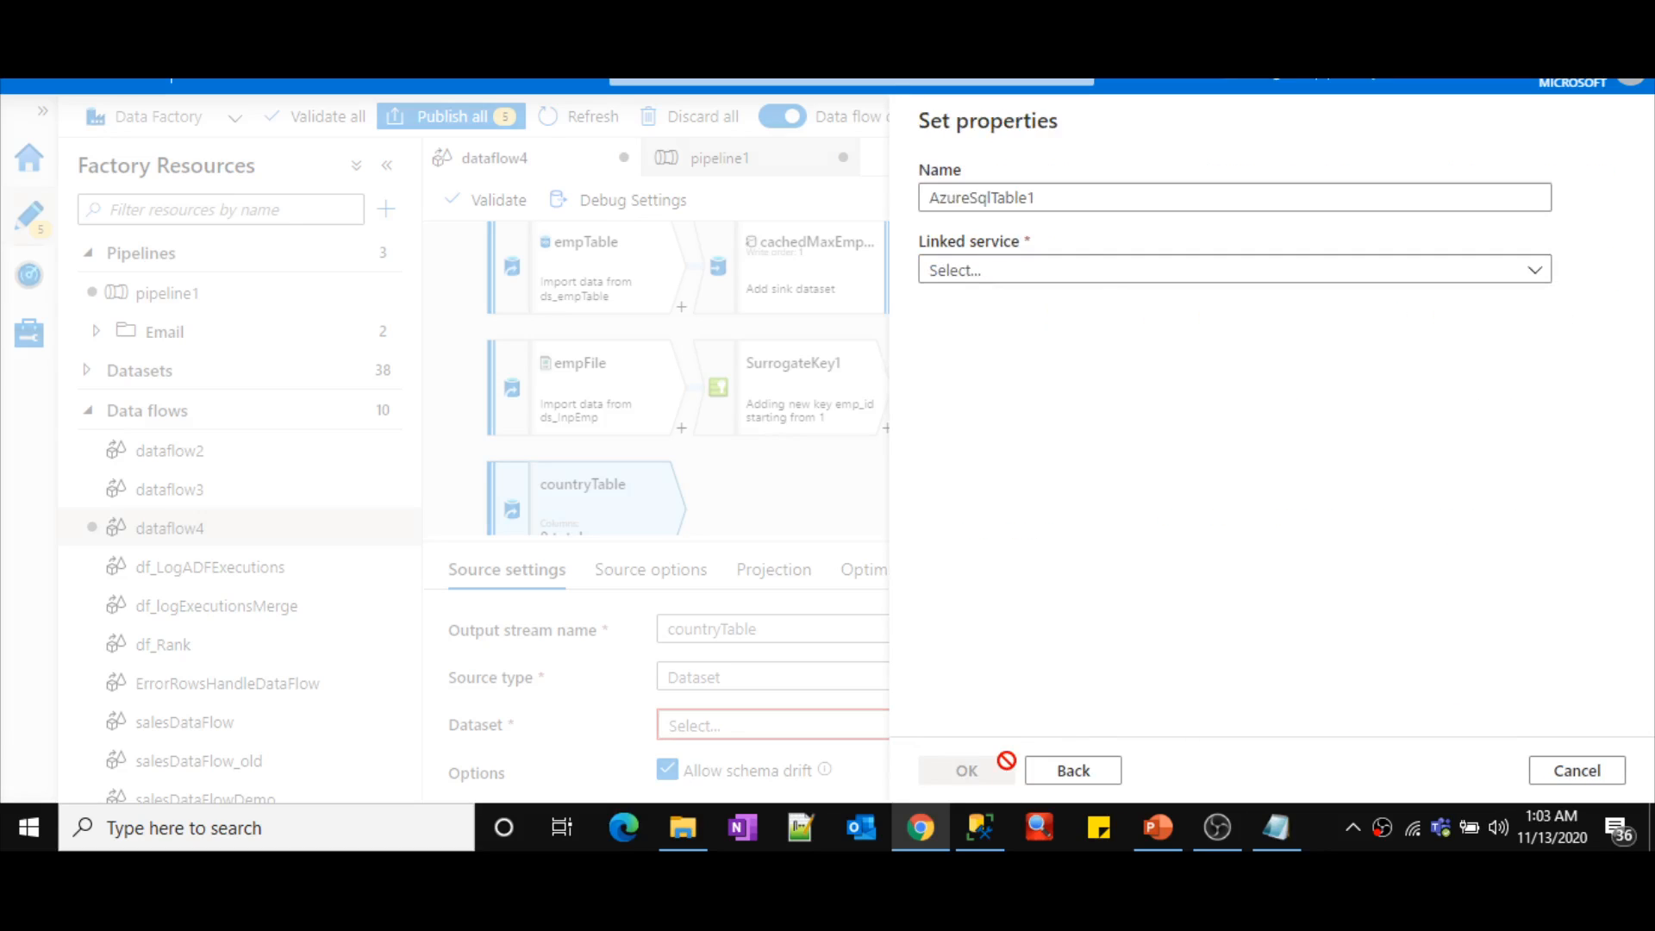
pyautogui.doubleClick(1043, 200)
pyautogui.write('ds')
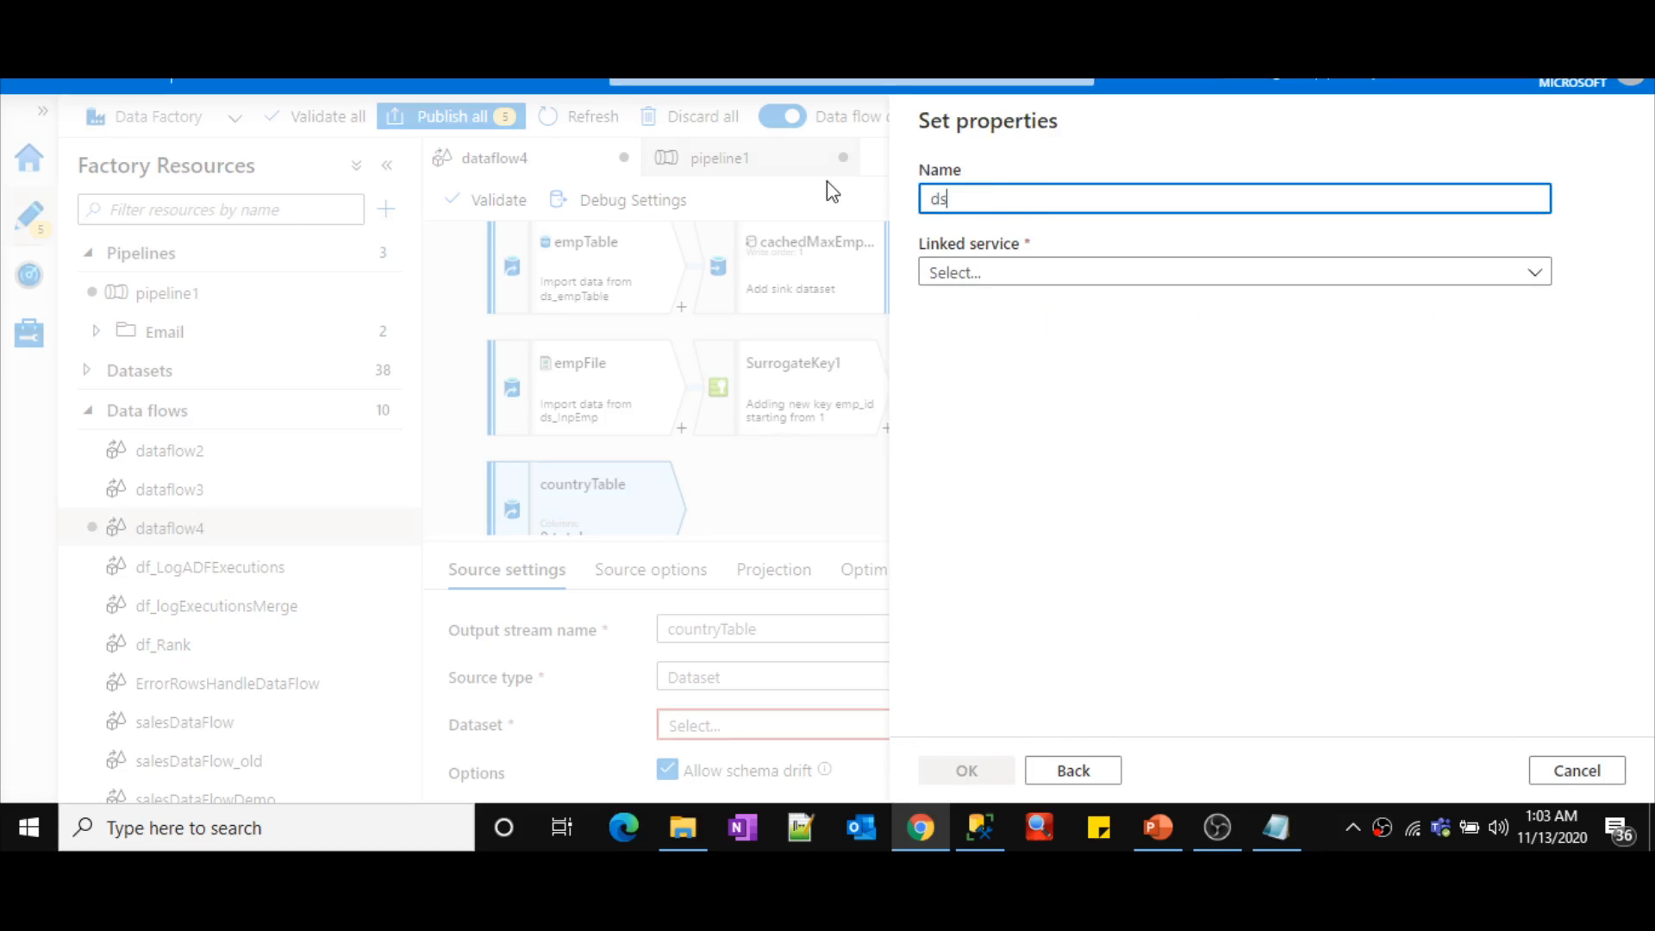
pyautogui.write('_Country')
pyautogui.click(954, 284)
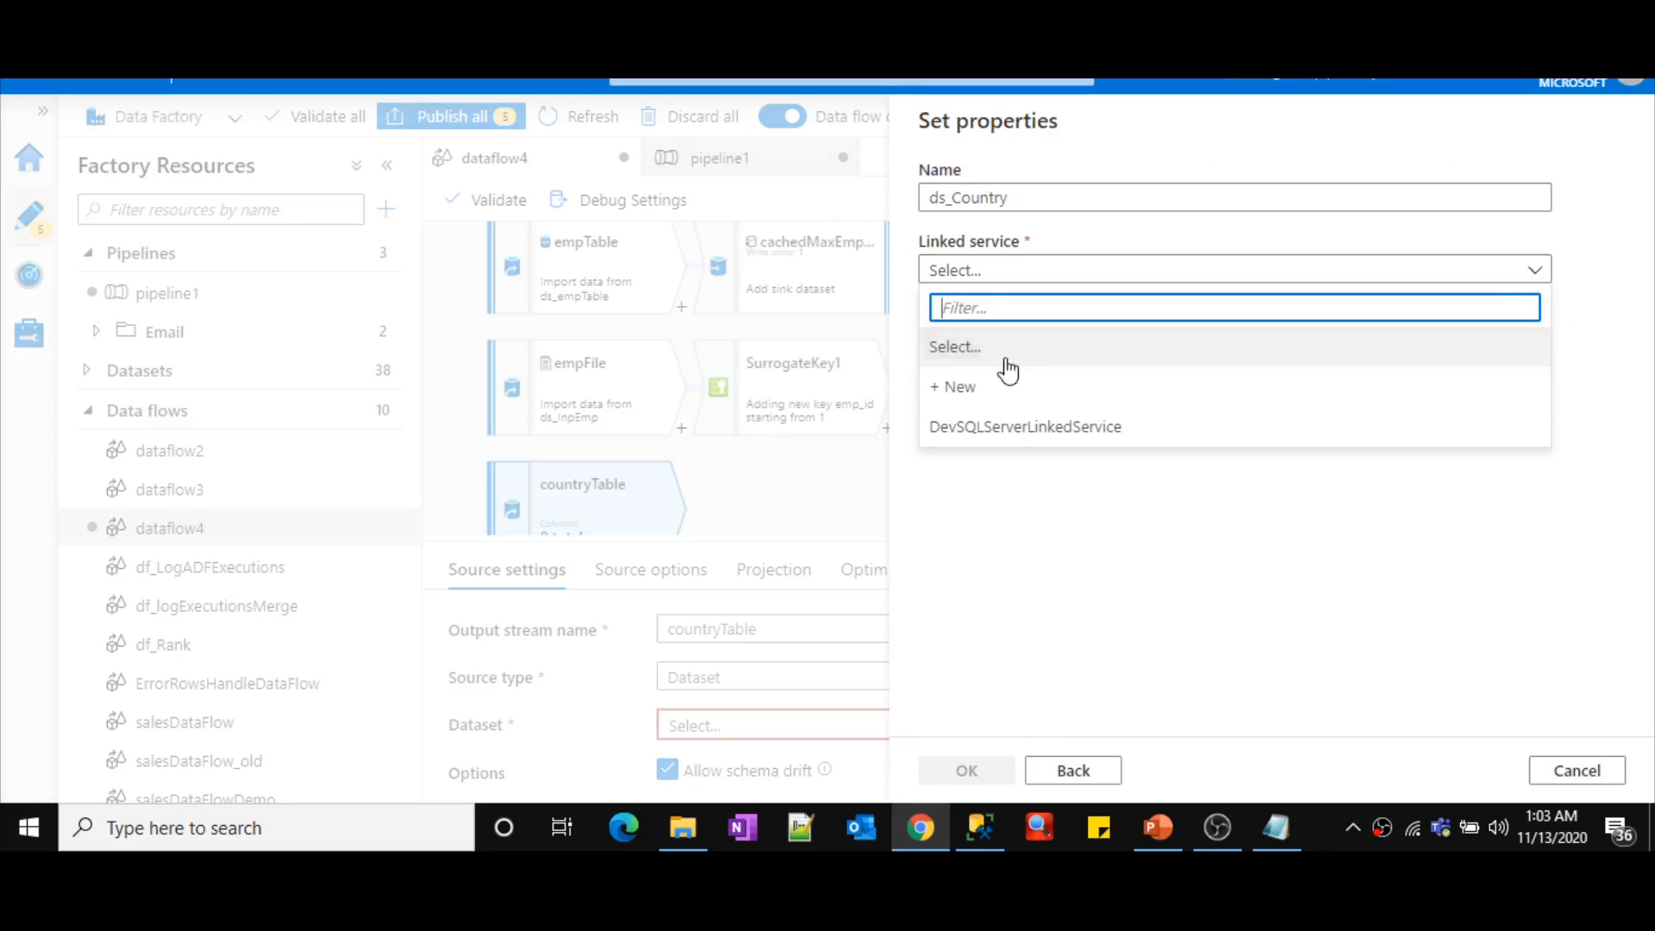
pyautogui.click(1032, 431)
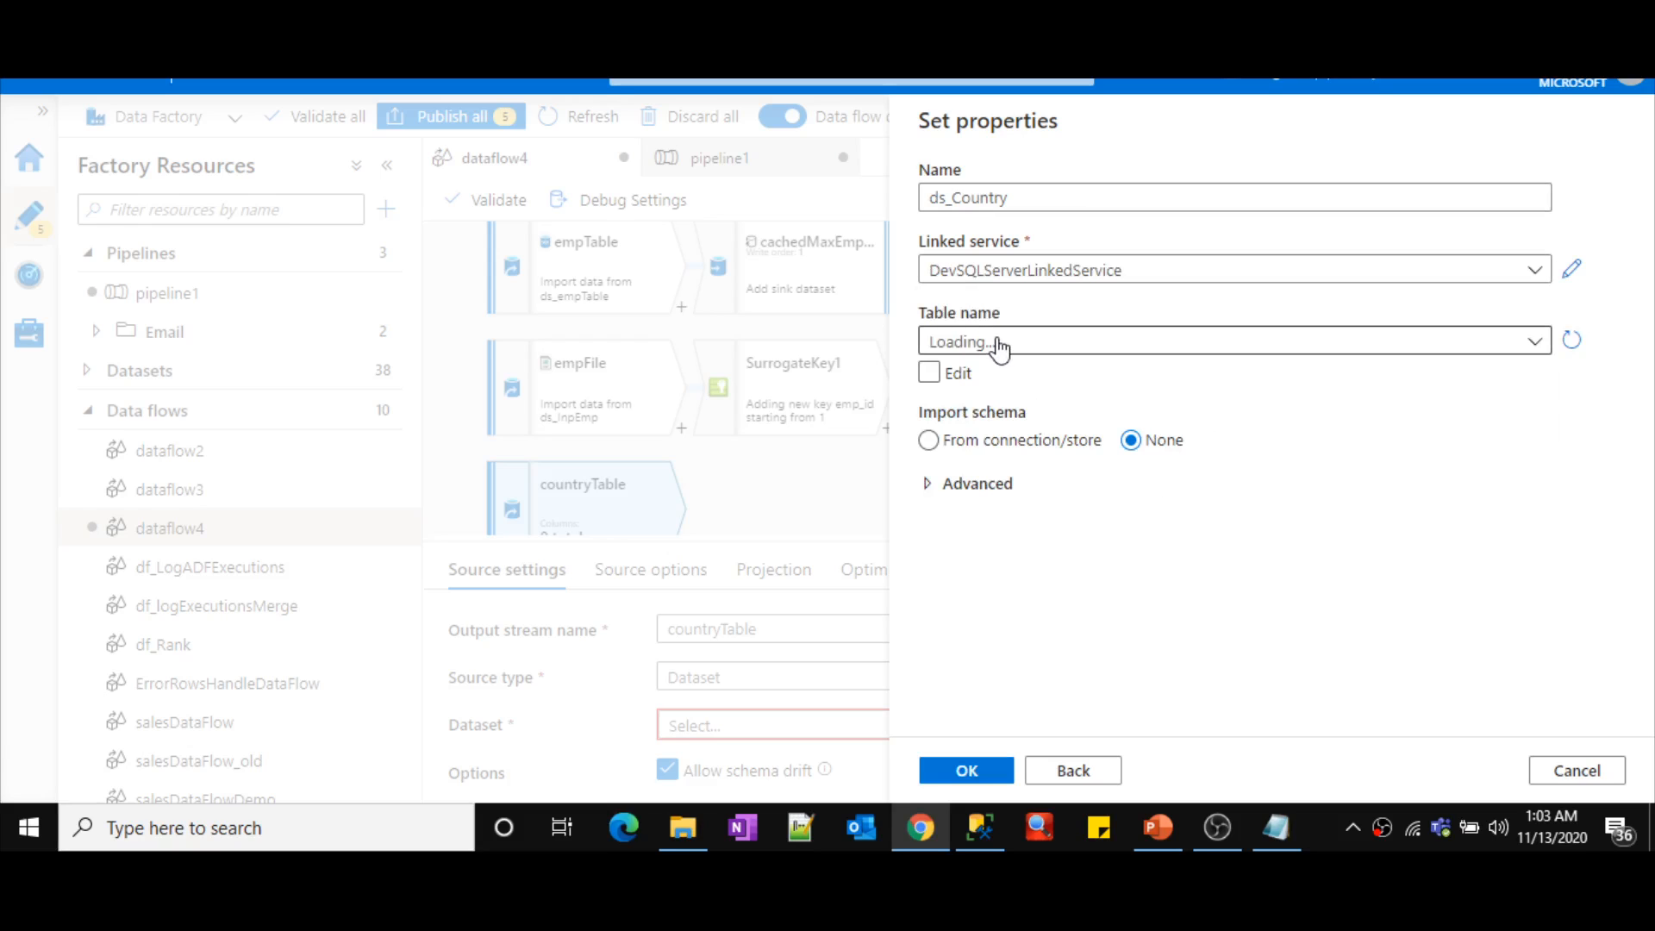
pyautogui.click(999, 345)
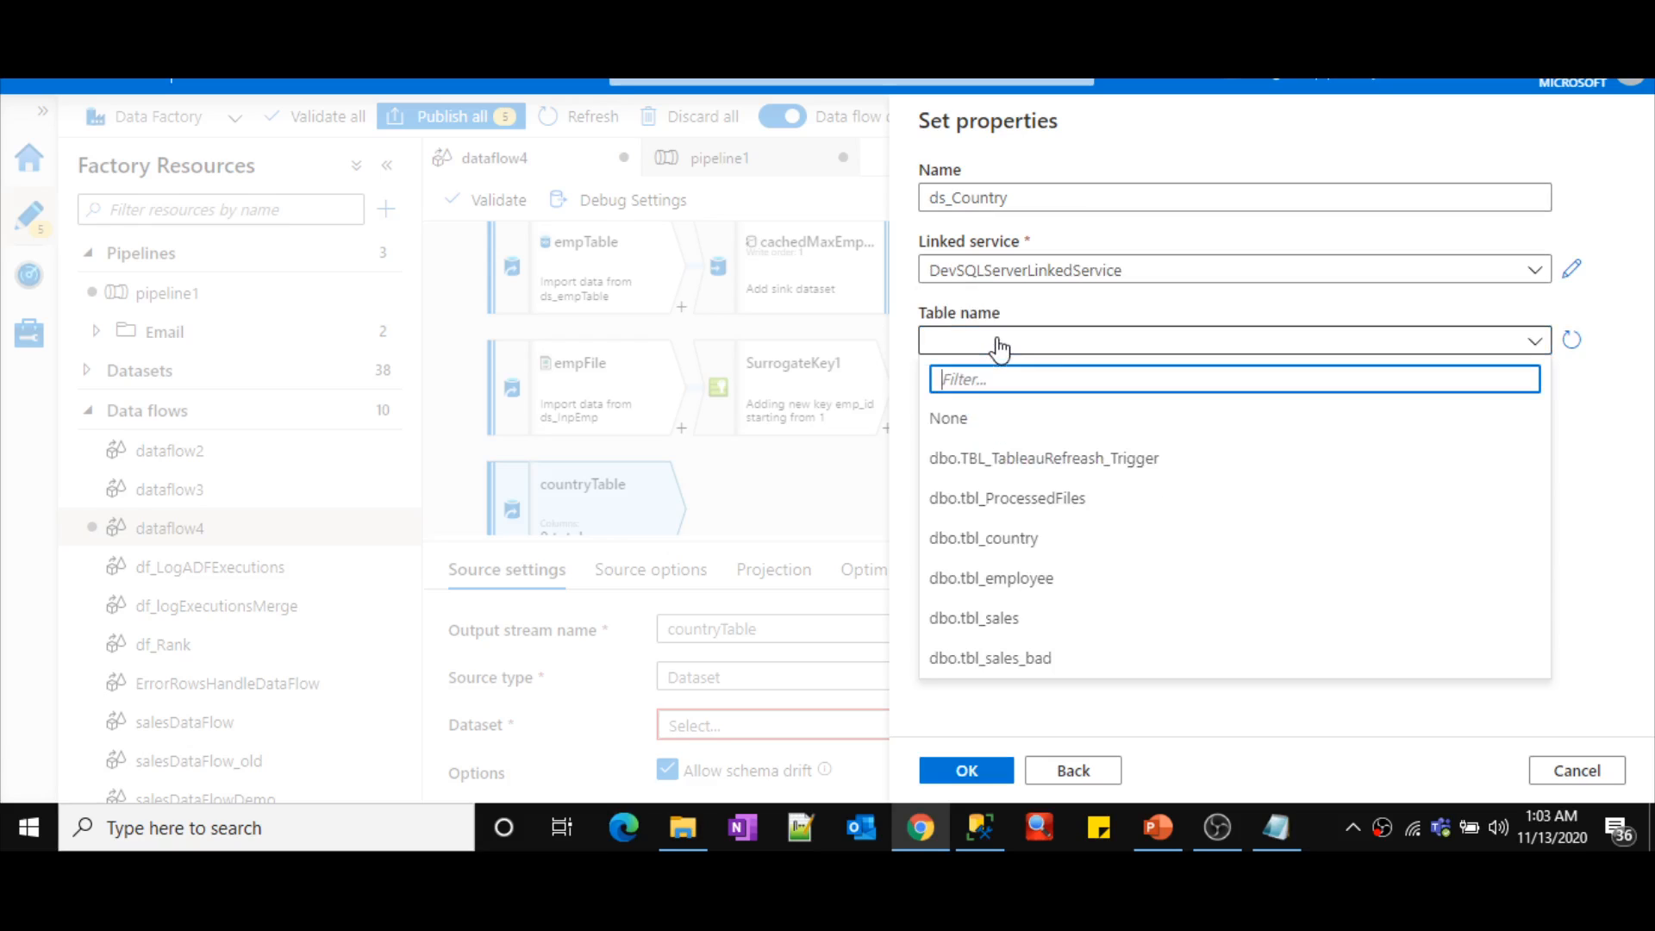
pyautogui.click(1044, 537)
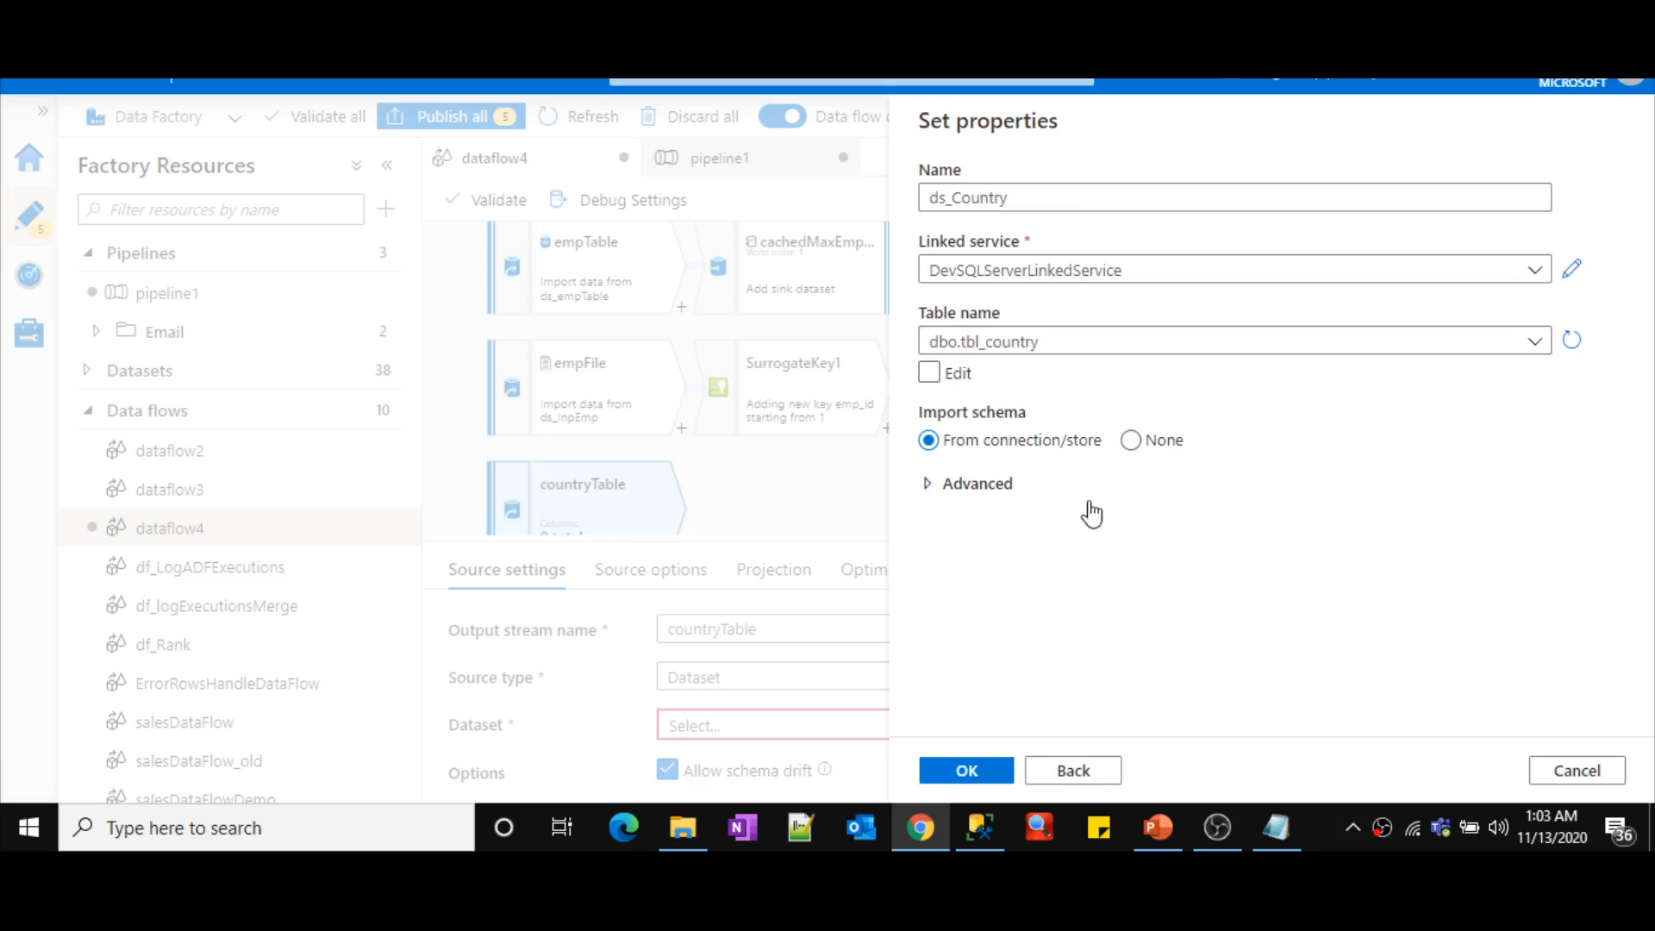
pyautogui.click(973, 776)
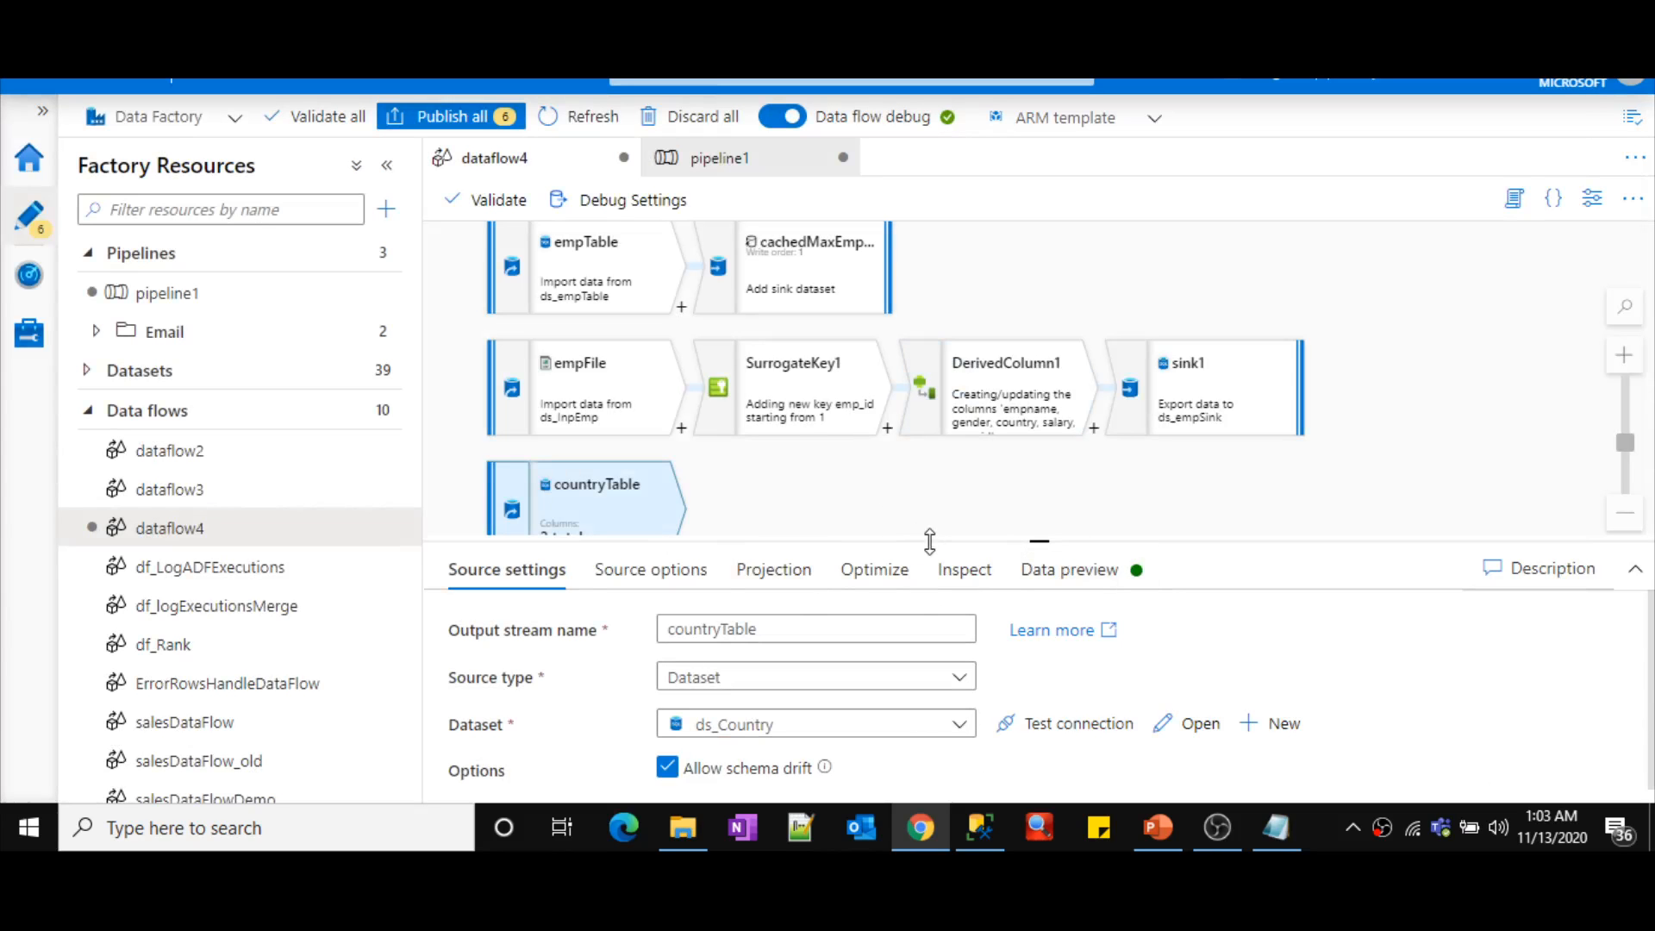
# - Add a sink after countryTable and name its output stream cachedCountries
pyautogui.moveTo(929, 541); pyautogui.dragTo(927, 724)
pyautogui.moveTo(746, 554); pyautogui.dragTo(785, 407)
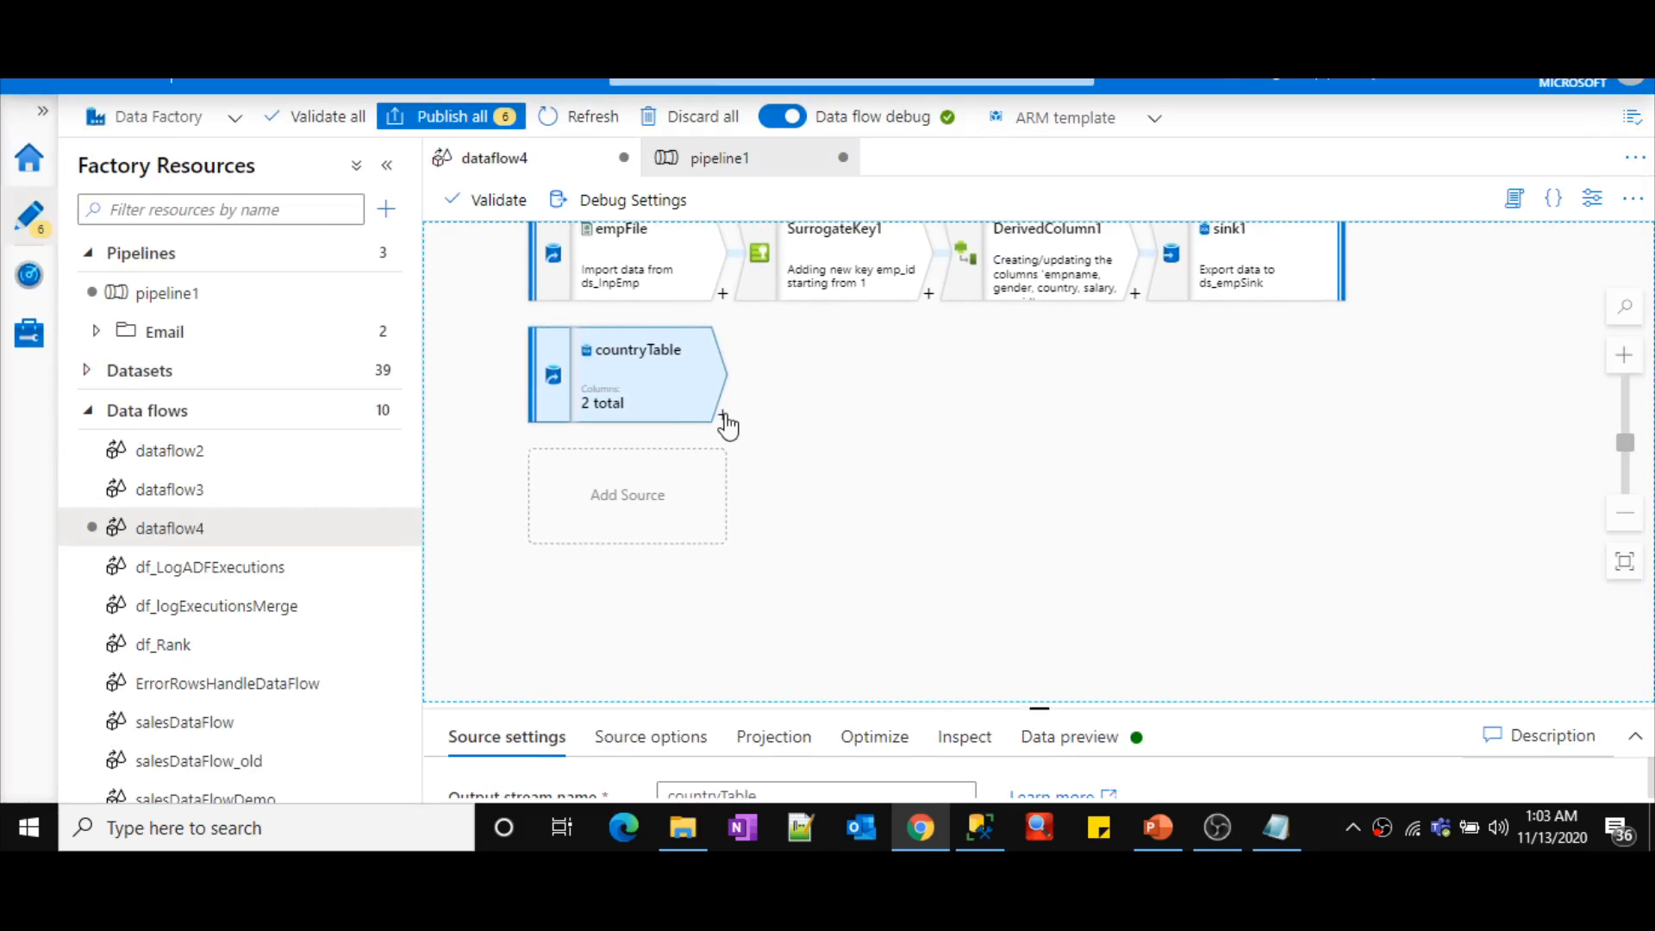
pyautogui.click(723, 417)
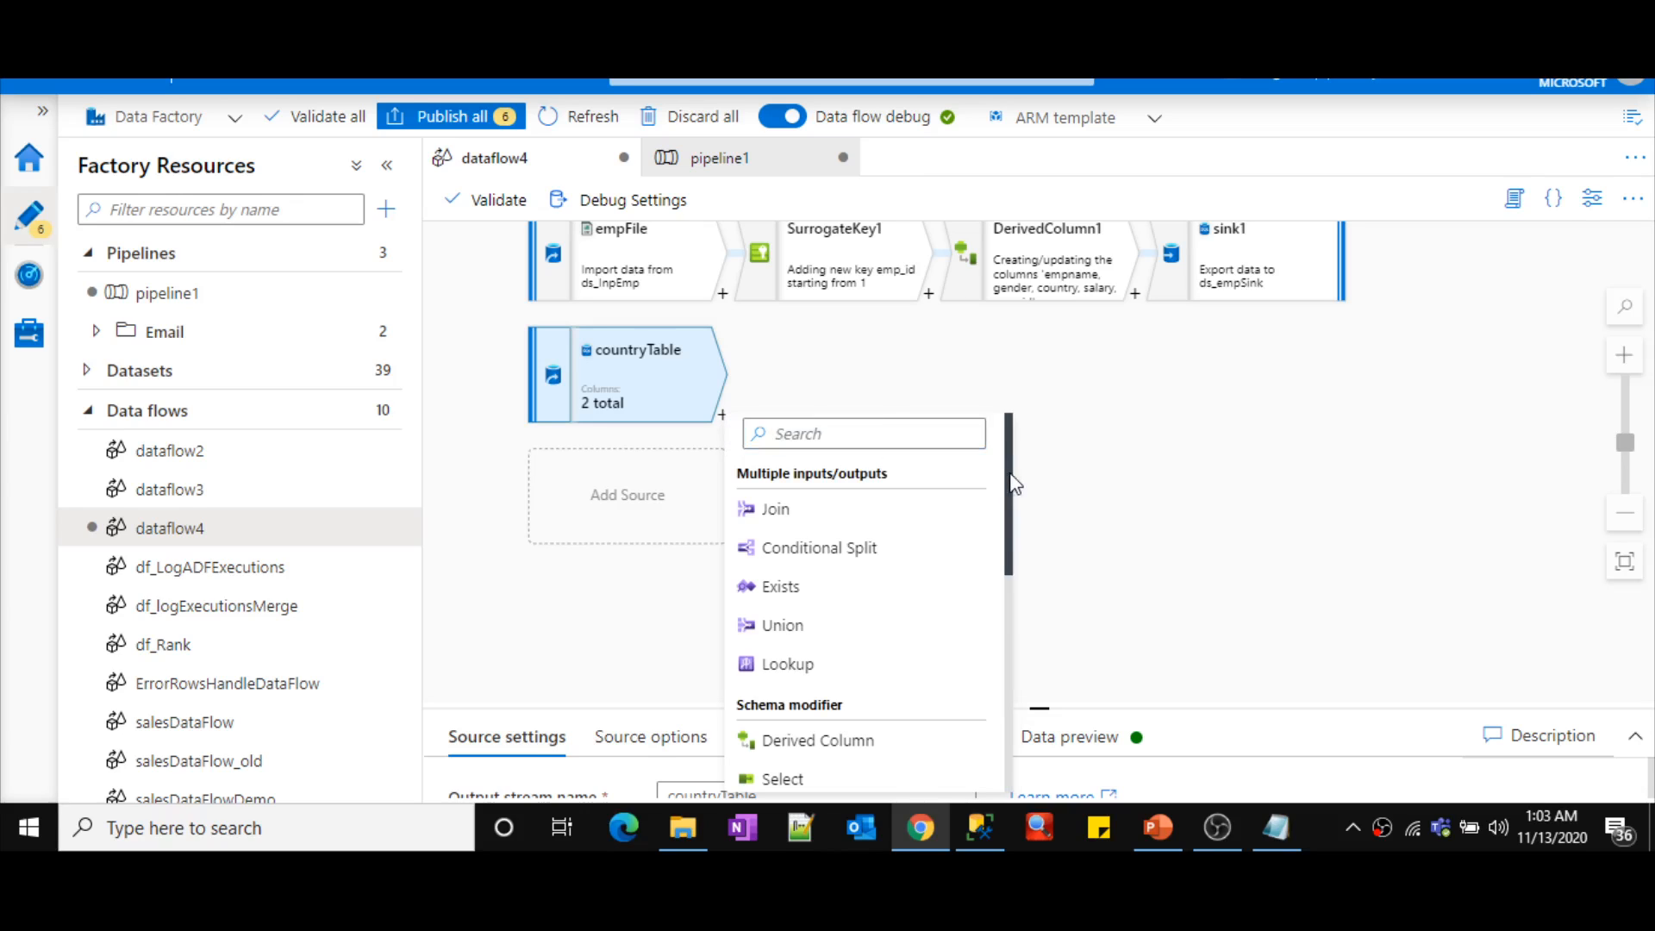
pyautogui.scroll(-5, 1010, 483)
pyautogui.click(836, 774)
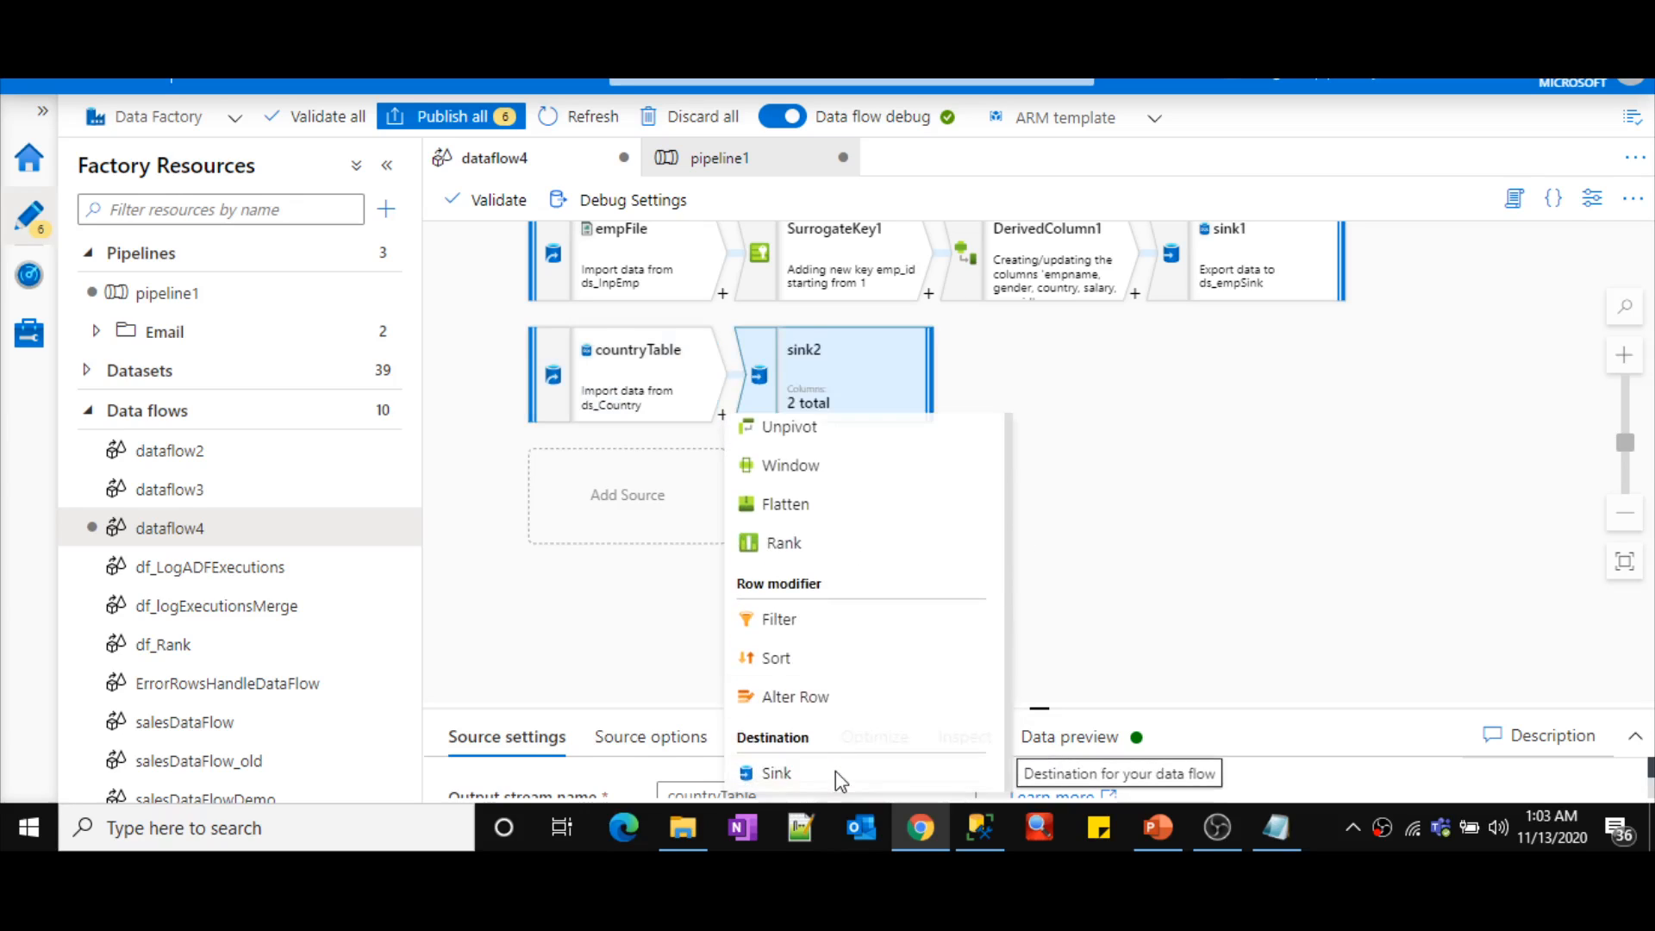
pyautogui.moveTo(907, 710); pyautogui.dragTo(910, 472)
pyautogui.click(725, 561)
pyautogui.doubleClick(725, 560)
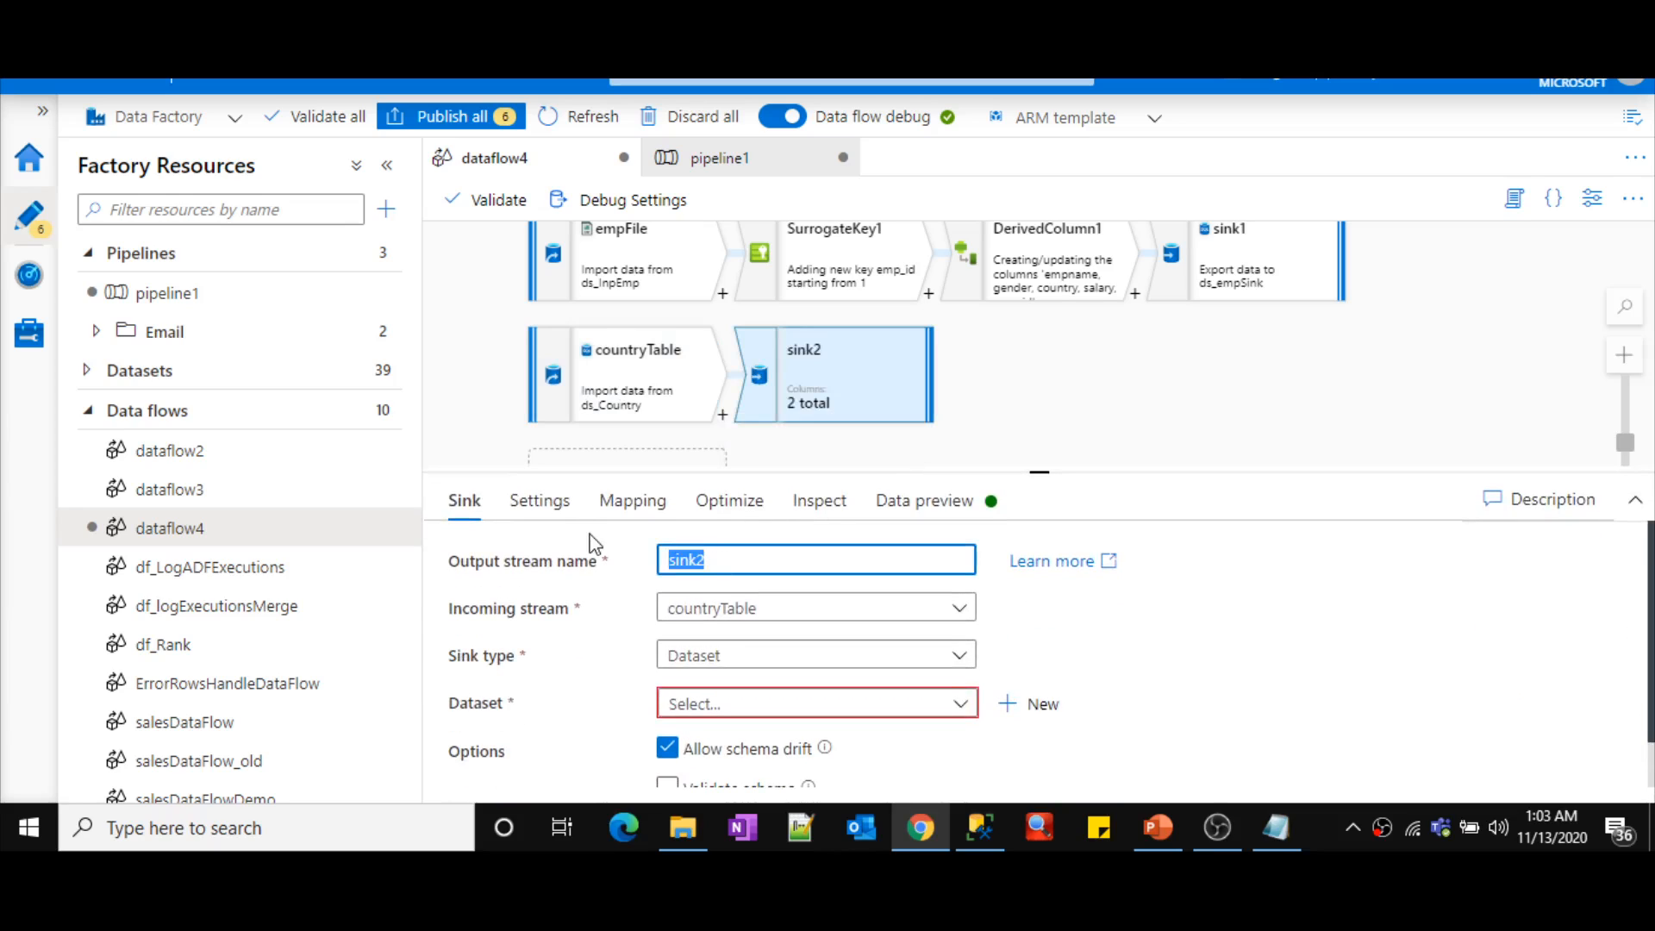
pyautogui.write('cachedCountries')
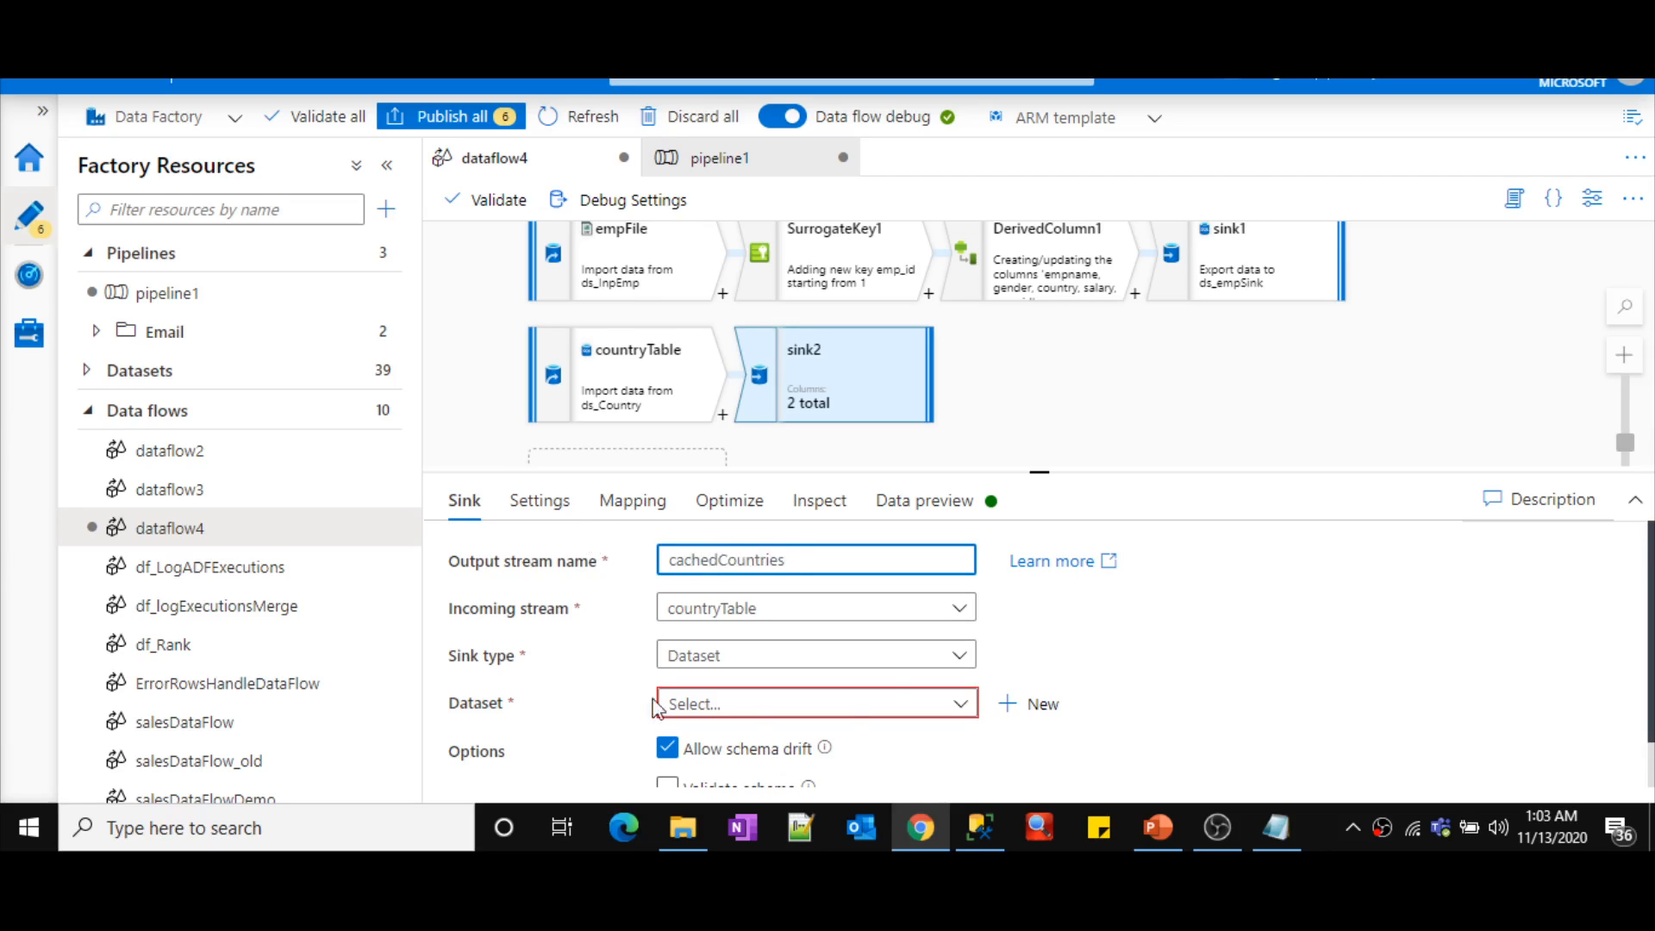
# - Set the sink type of cachedCountries to Cache
pyautogui.click(785, 662)
pyautogui.write('cac')
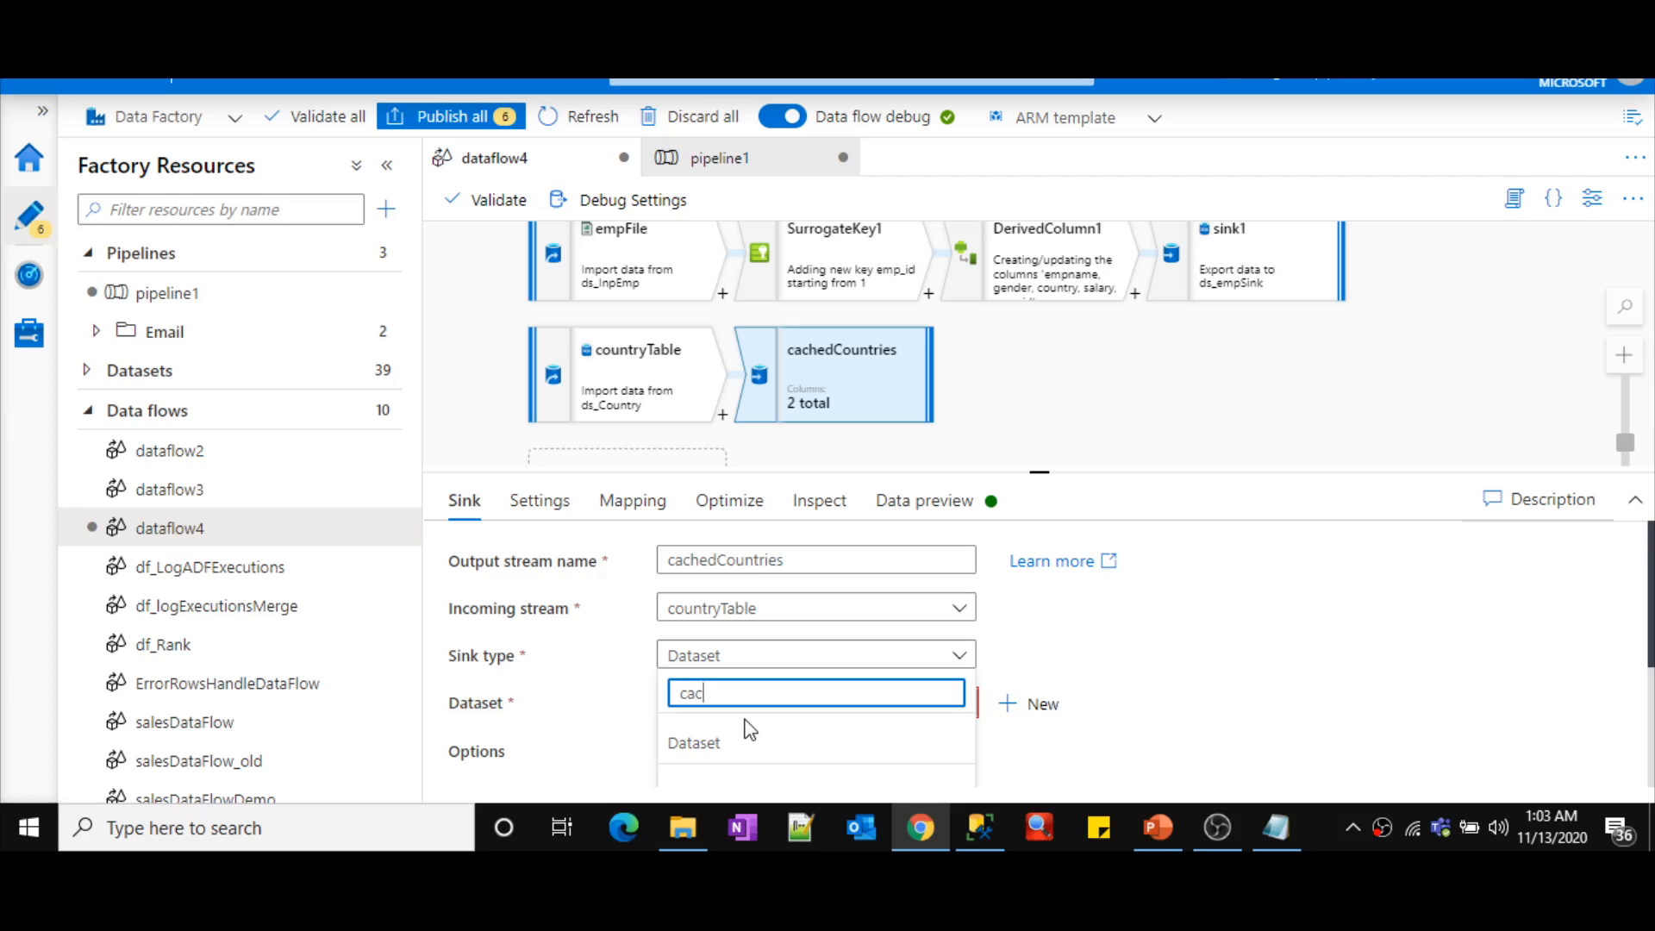
pyautogui.write('he')
pyautogui.moveTo(1090, 473); pyautogui.dragTo(1078, 344)
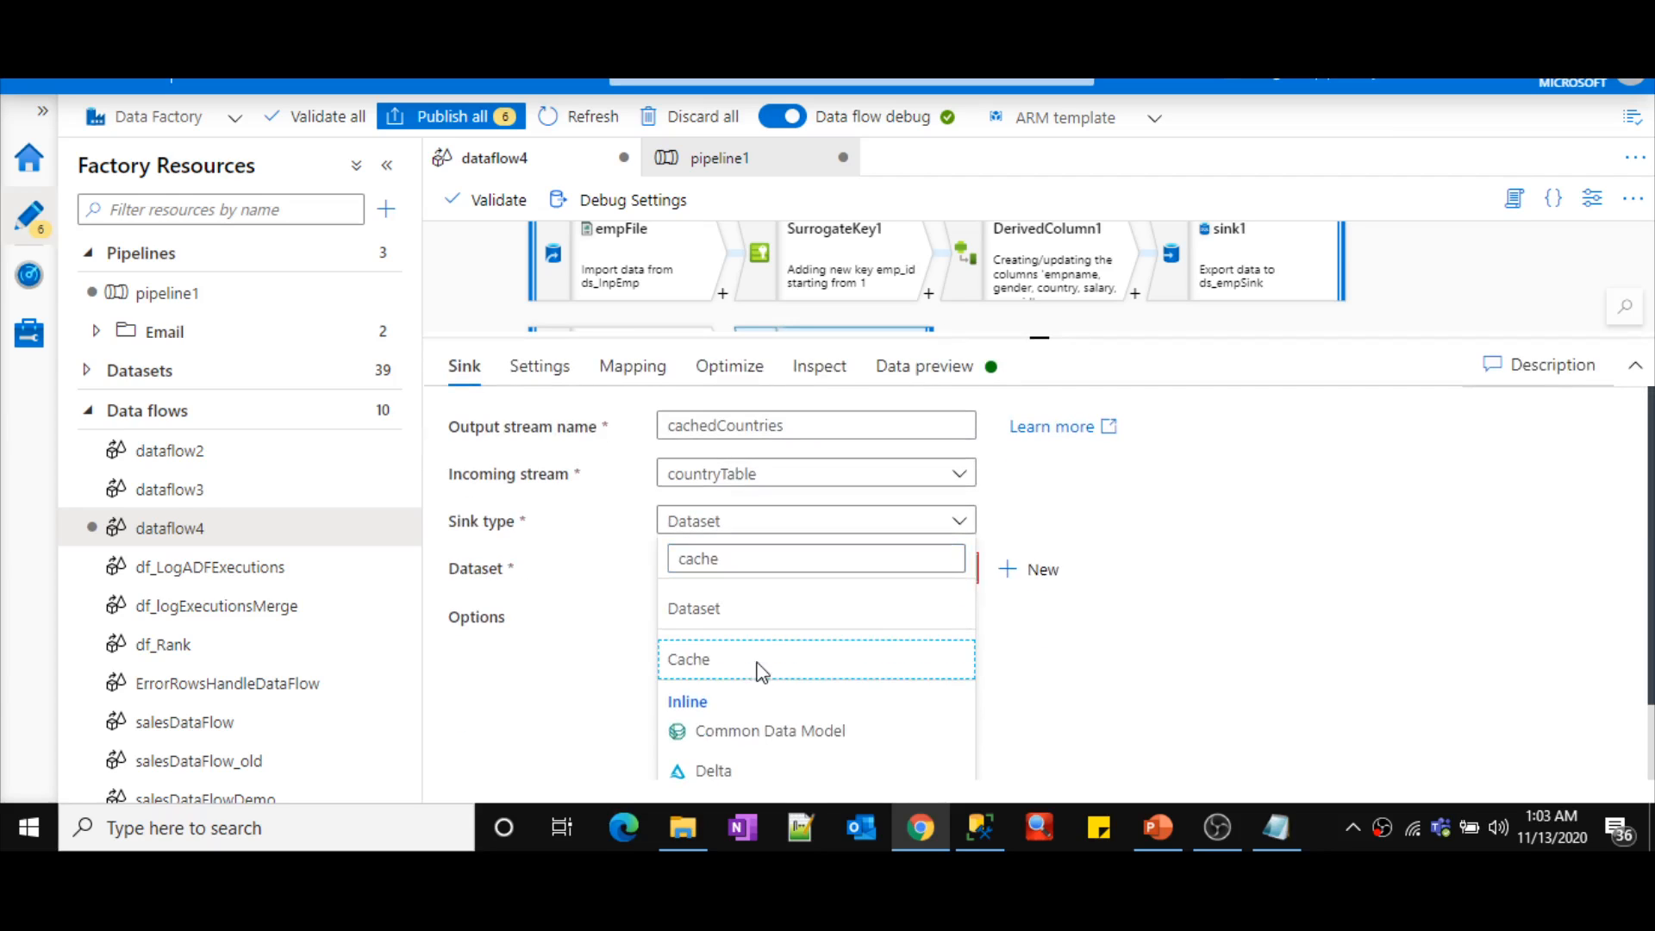
pyautogui.click(758, 665)
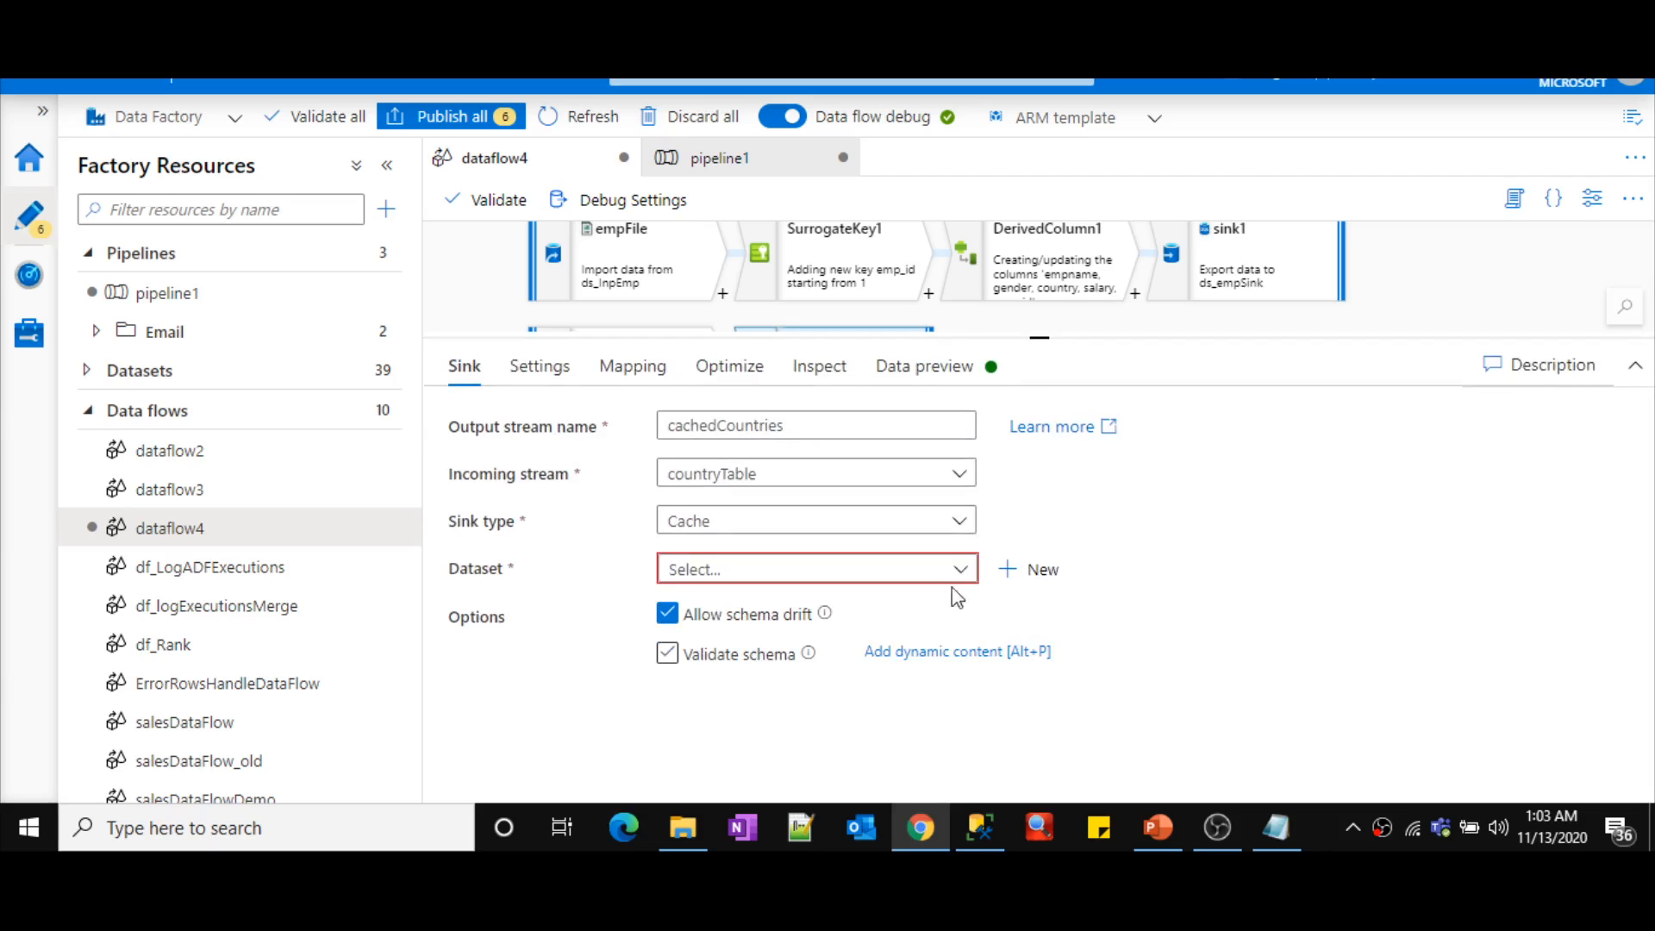
# - Open the key column settings of cachedCountries, and examine the country_code and country_name pairs of tbl_country in SQL Server Management Studio
pyautogui.click(541, 369)
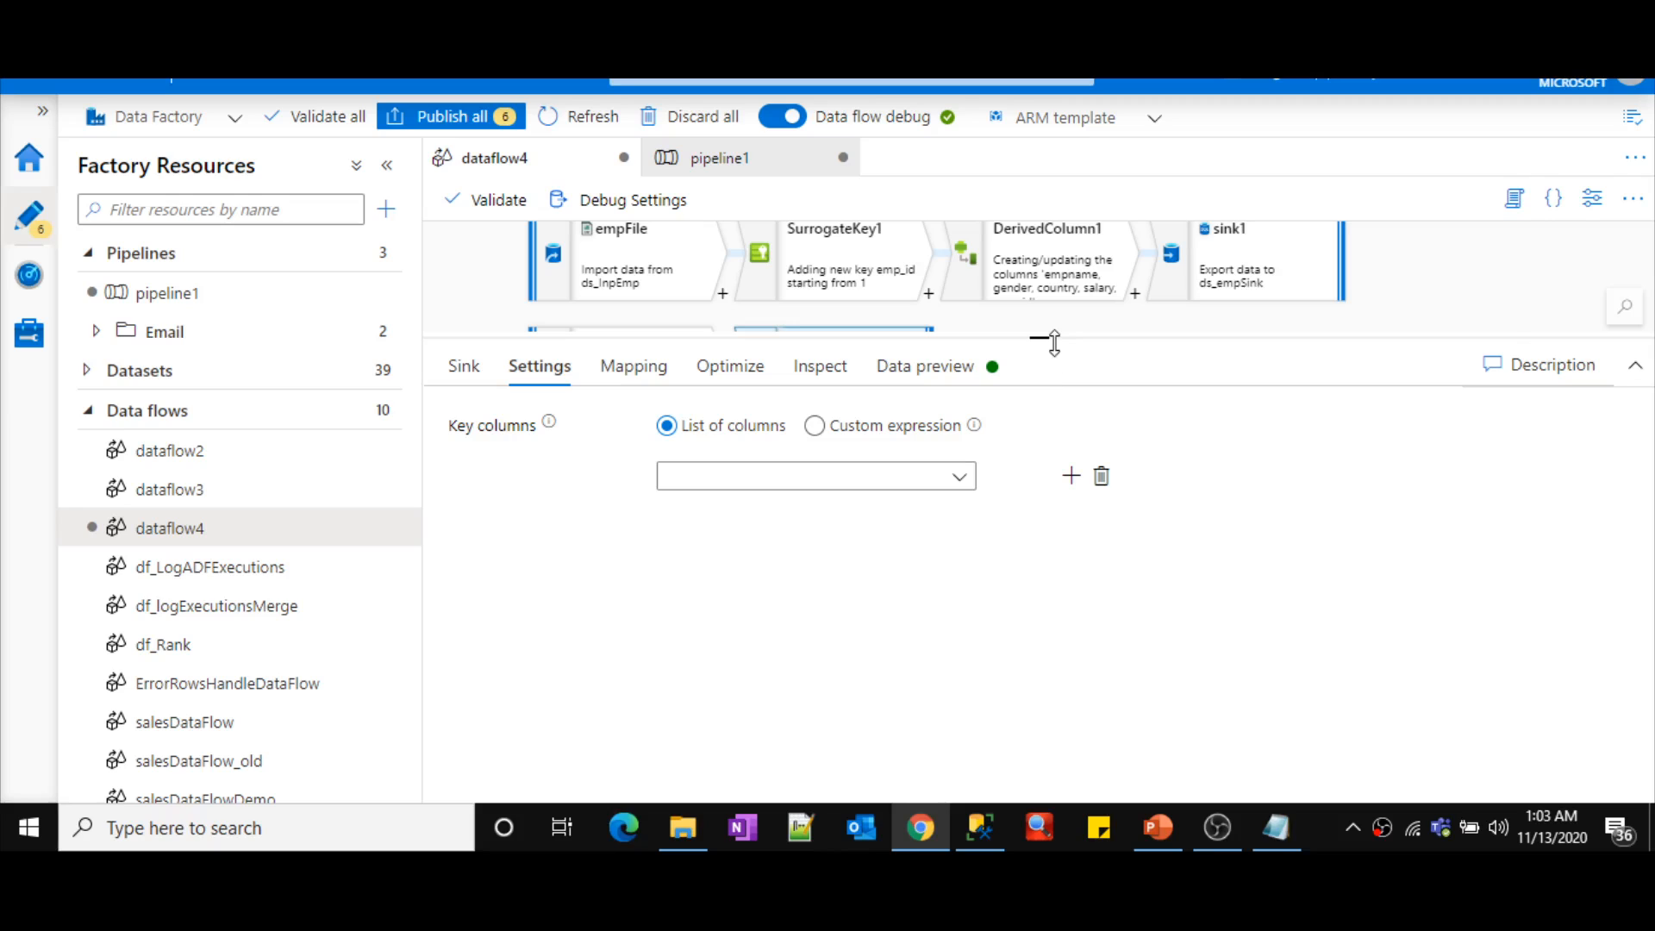
pyautogui.moveTo(1054, 342); pyautogui.dragTo(1054, 516)
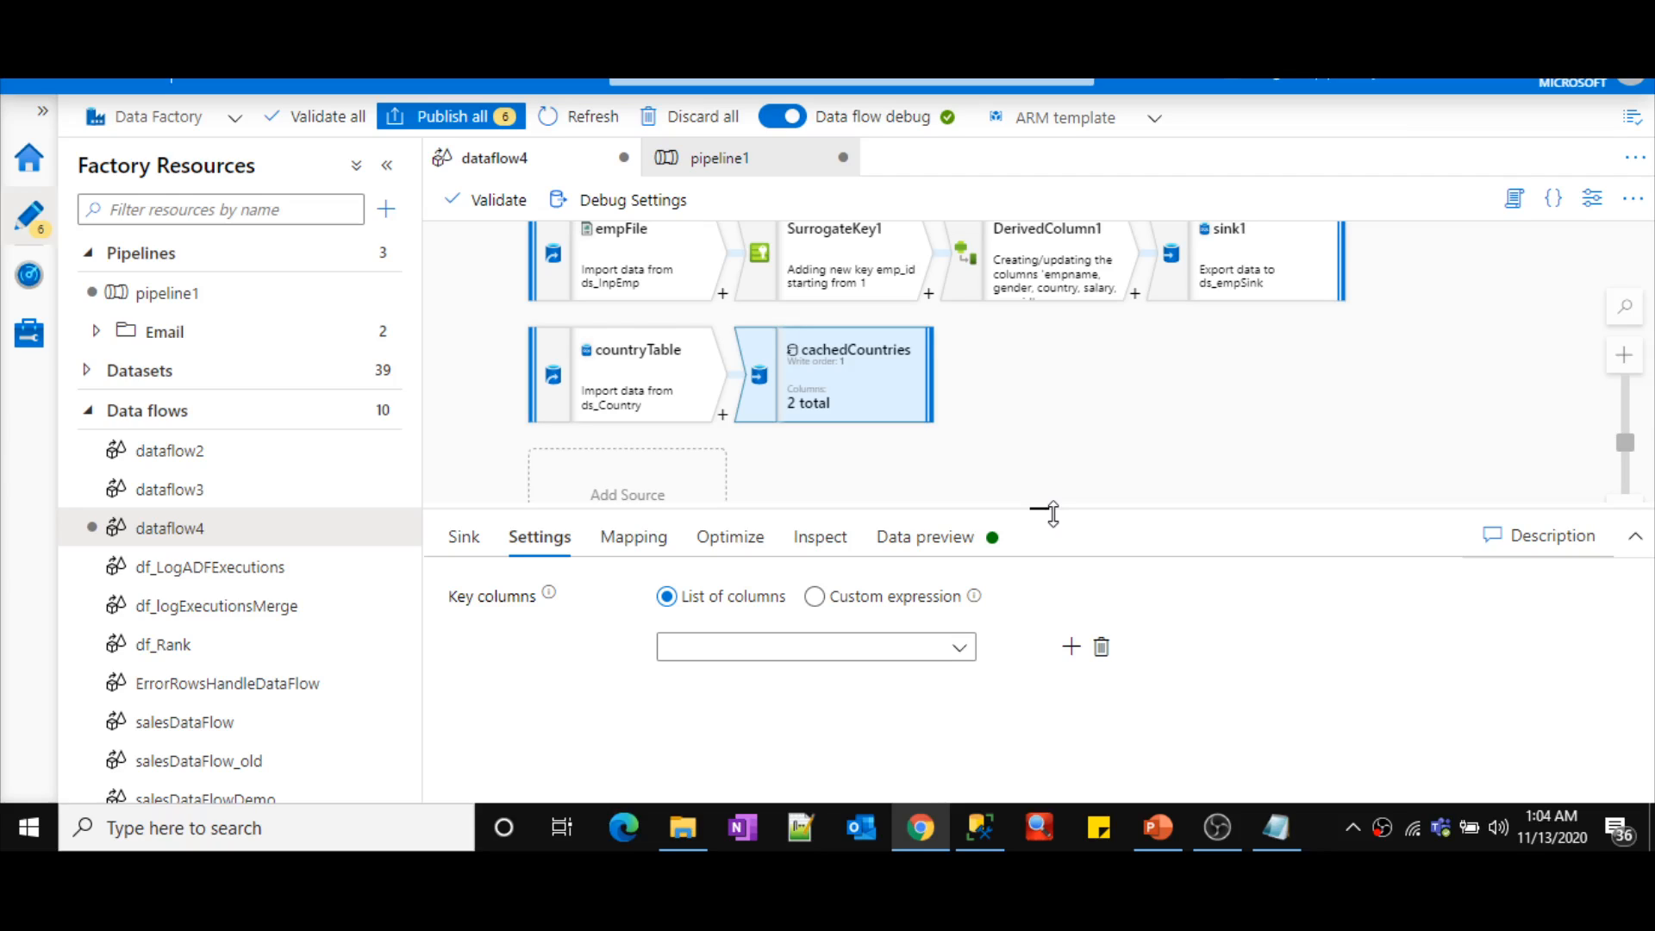
pyautogui.hotkey('alt', 'Tab')
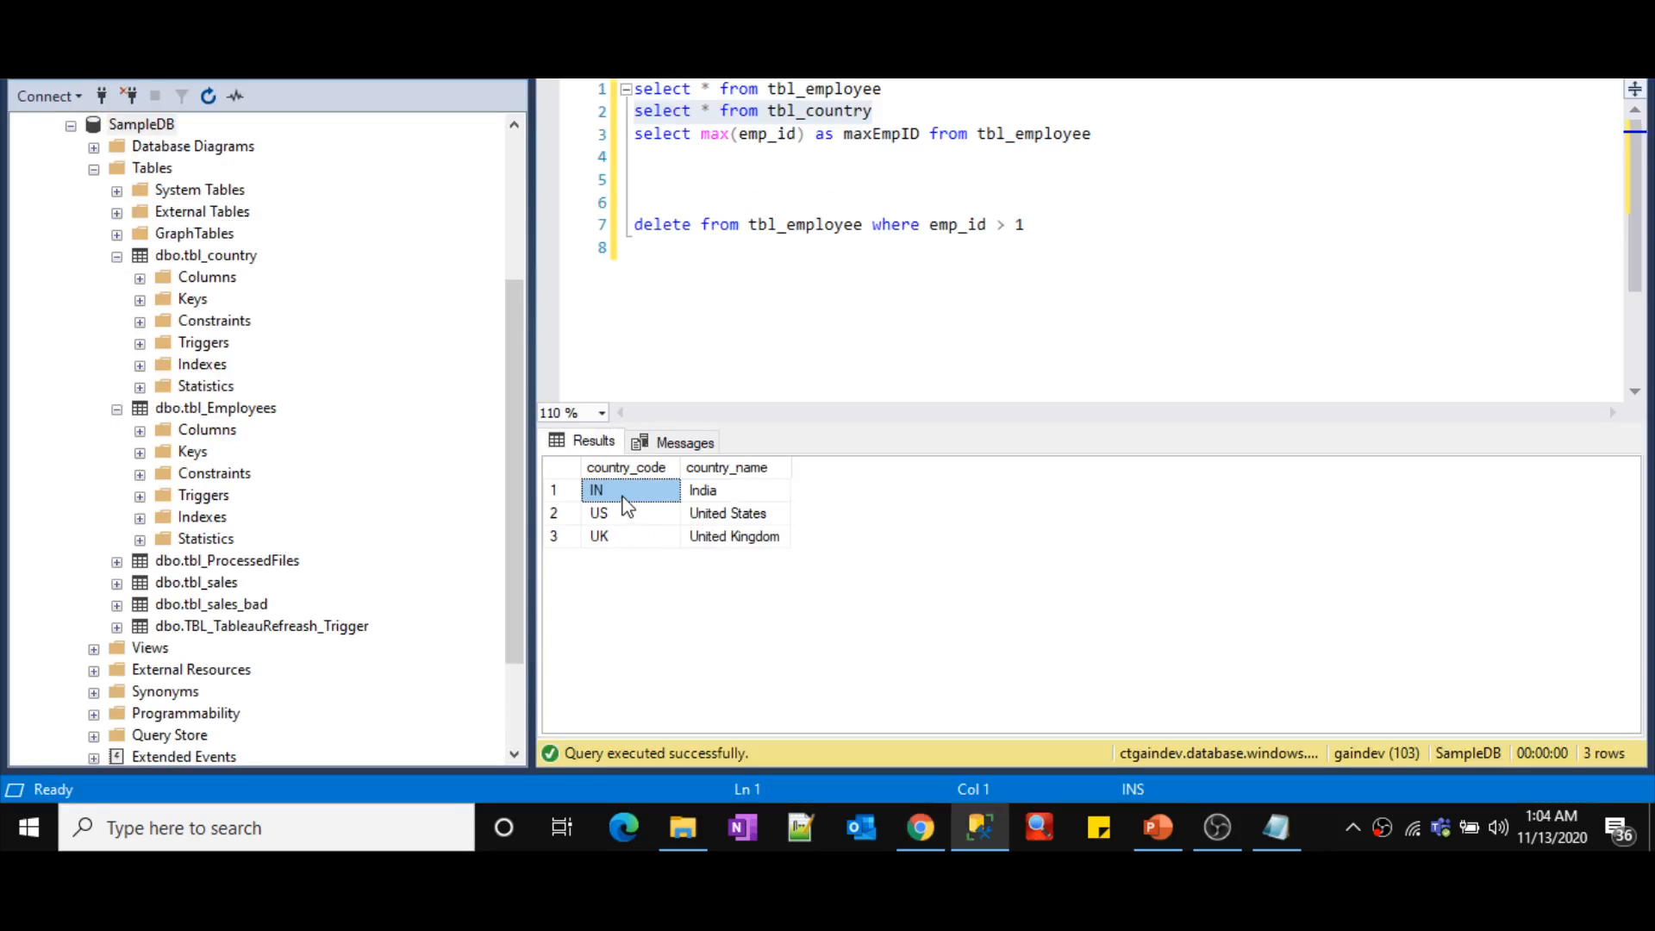
pyautogui.keyDown('shift'); pyautogui.click(719, 535); pyautogui.keyUp('shift')
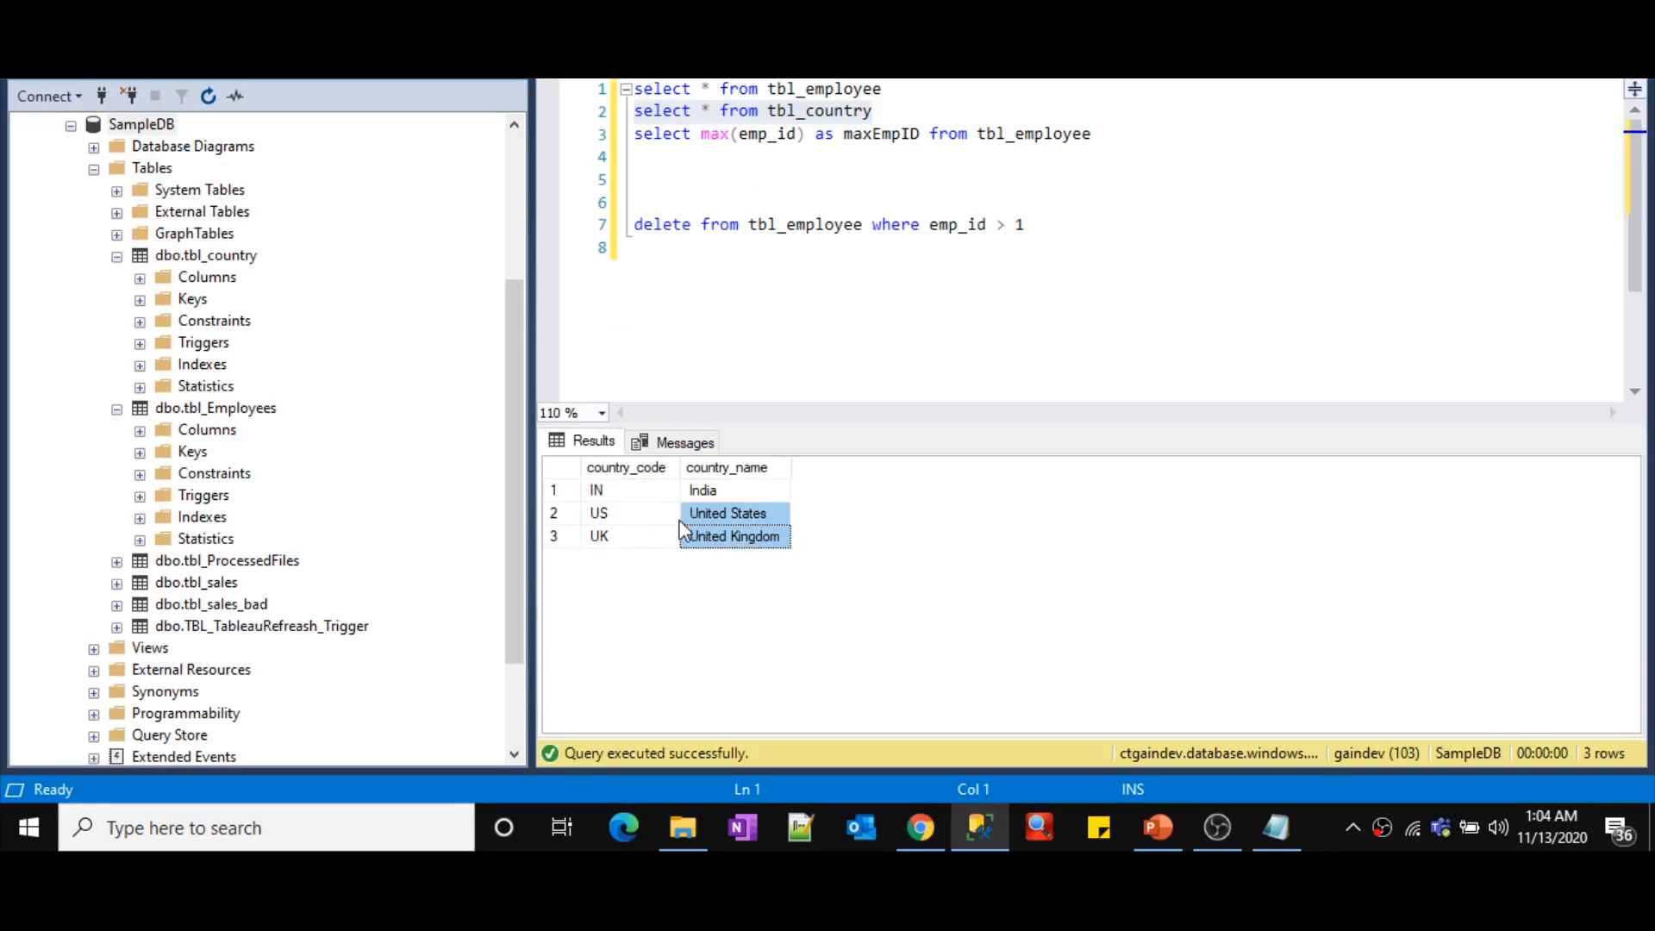
pyautogui.click(623, 490)
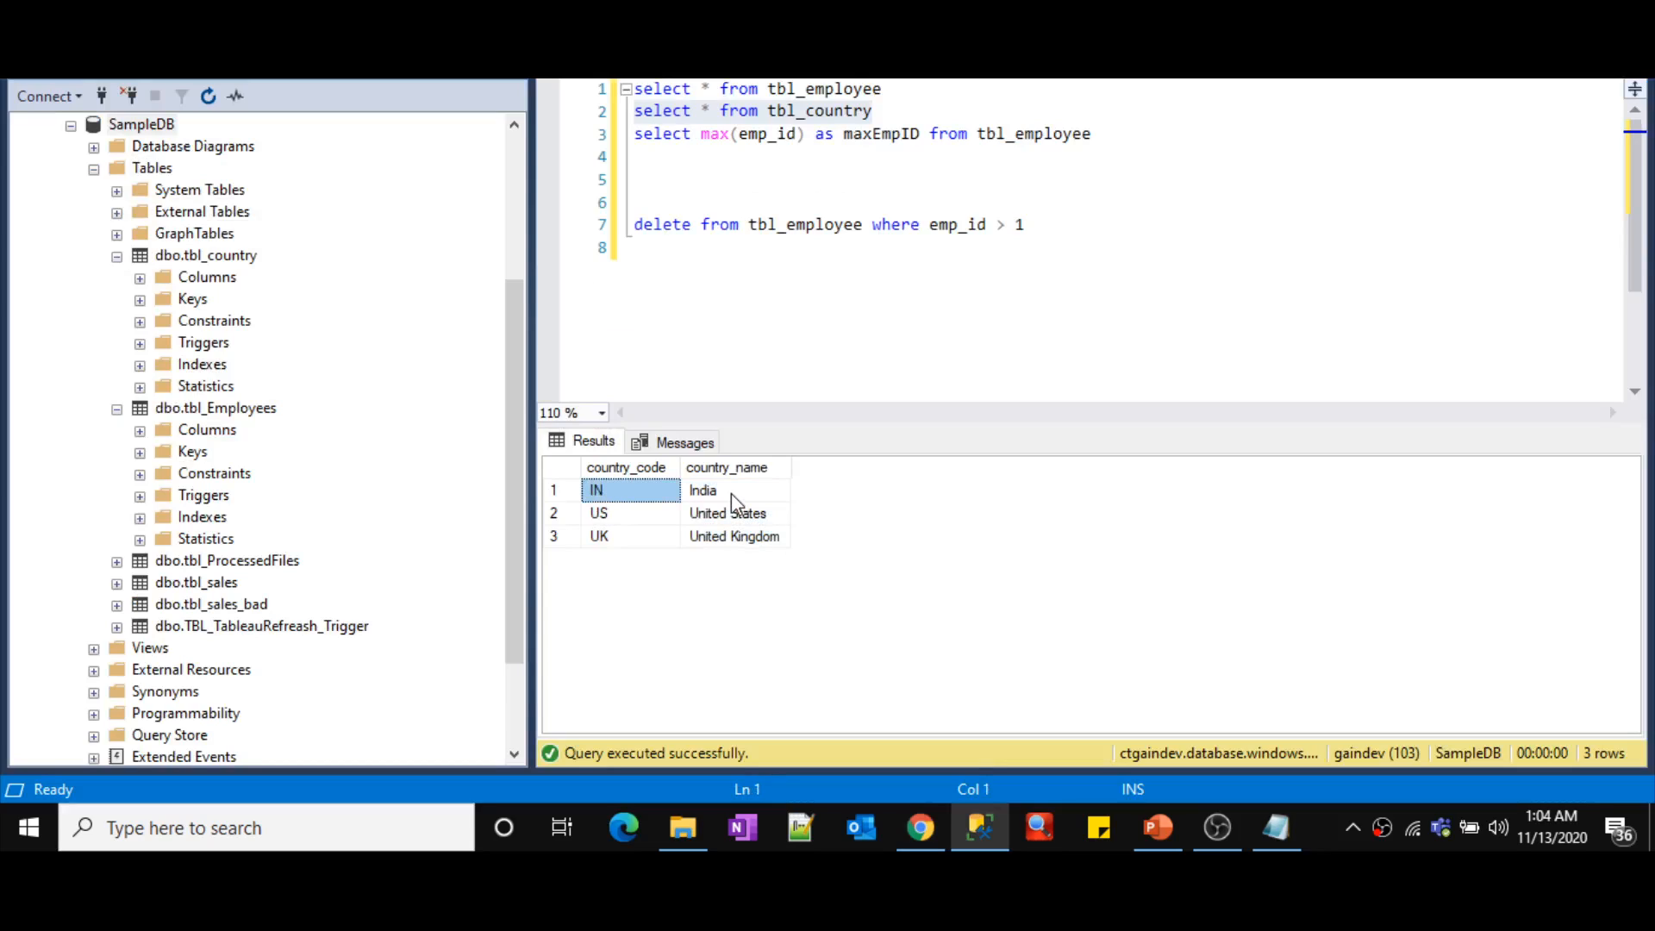
pyautogui.click(731, 493)
pyautogui.click(622, 516)
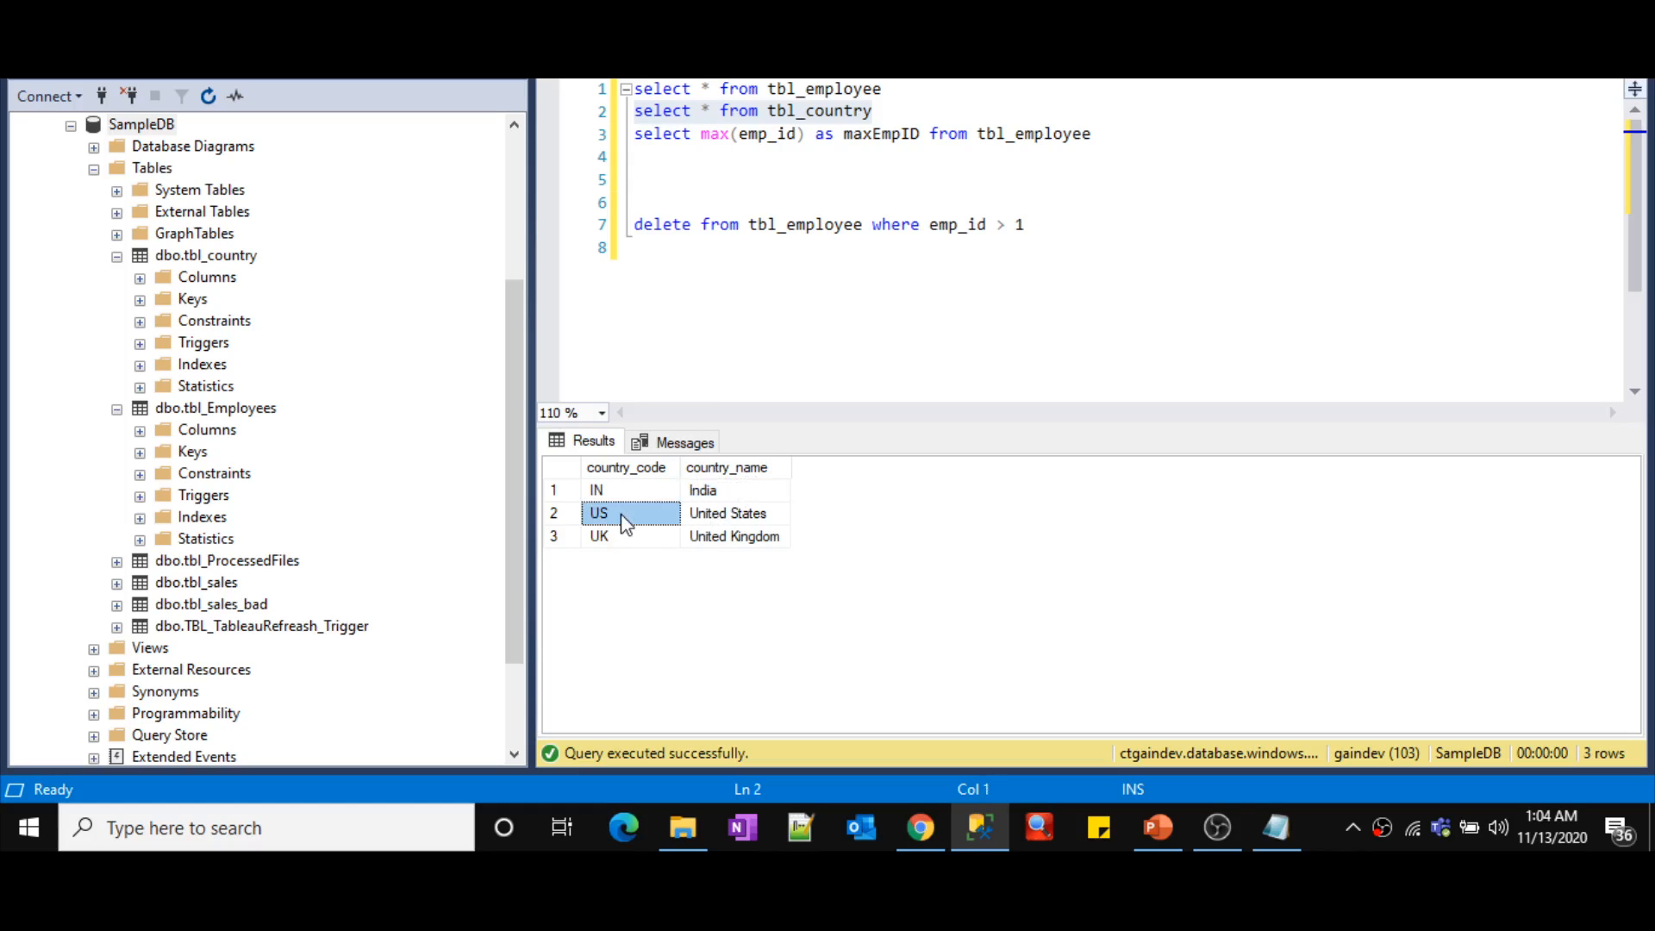
pyautogui.click(740, 514)
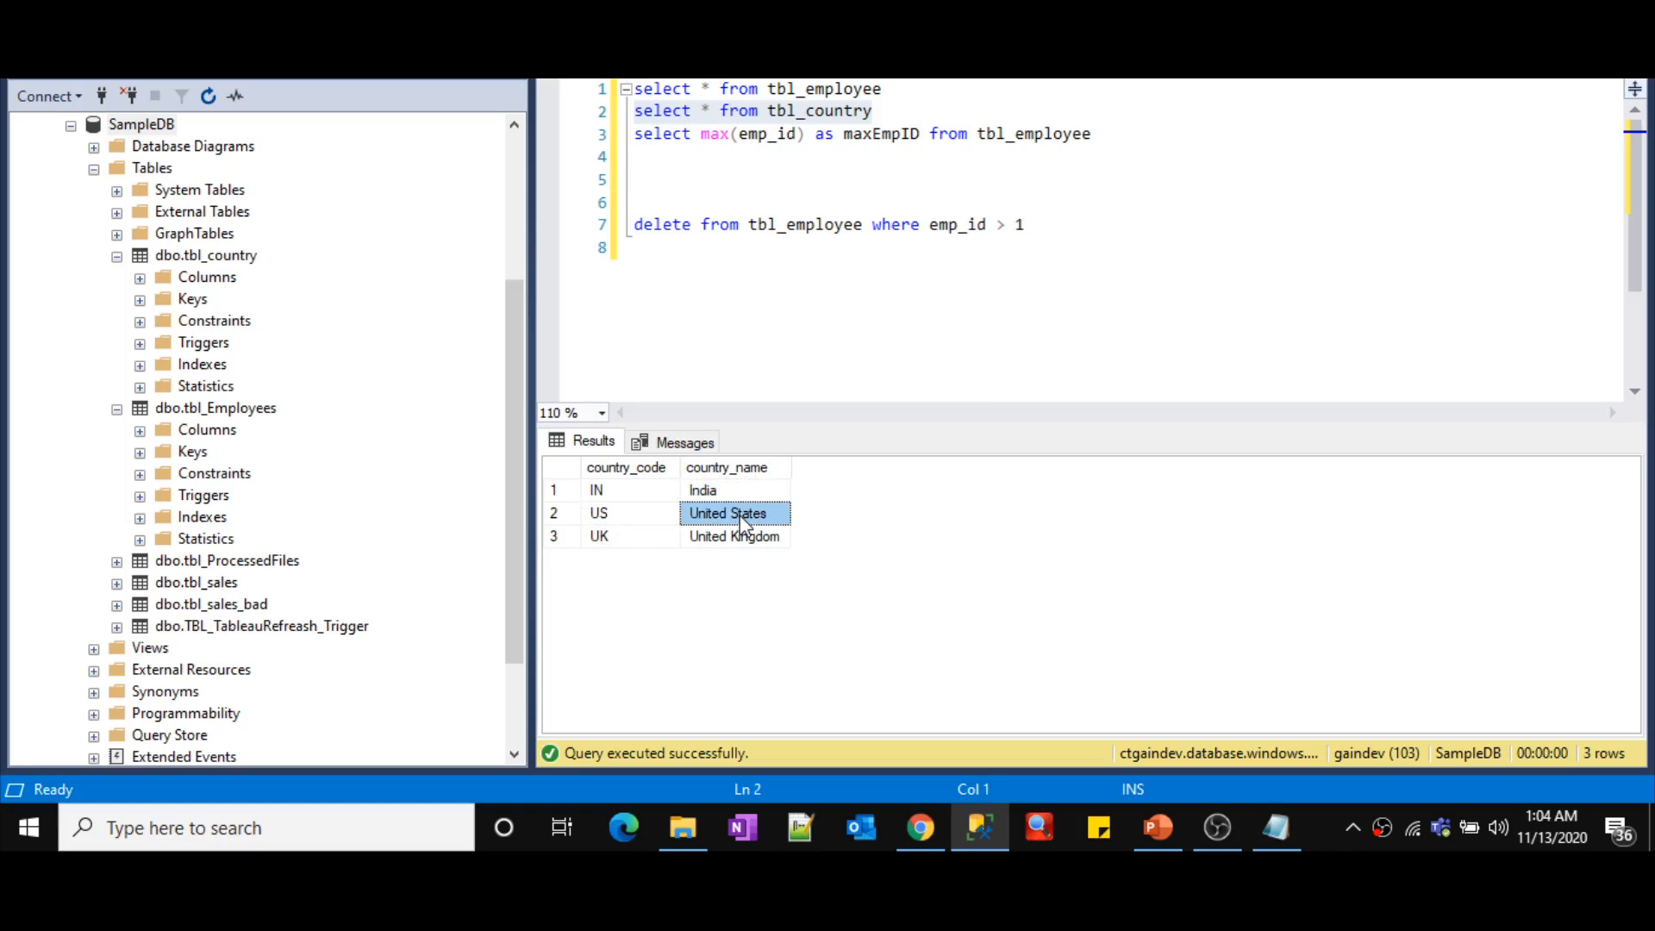
pyautogui.click(635, 543)
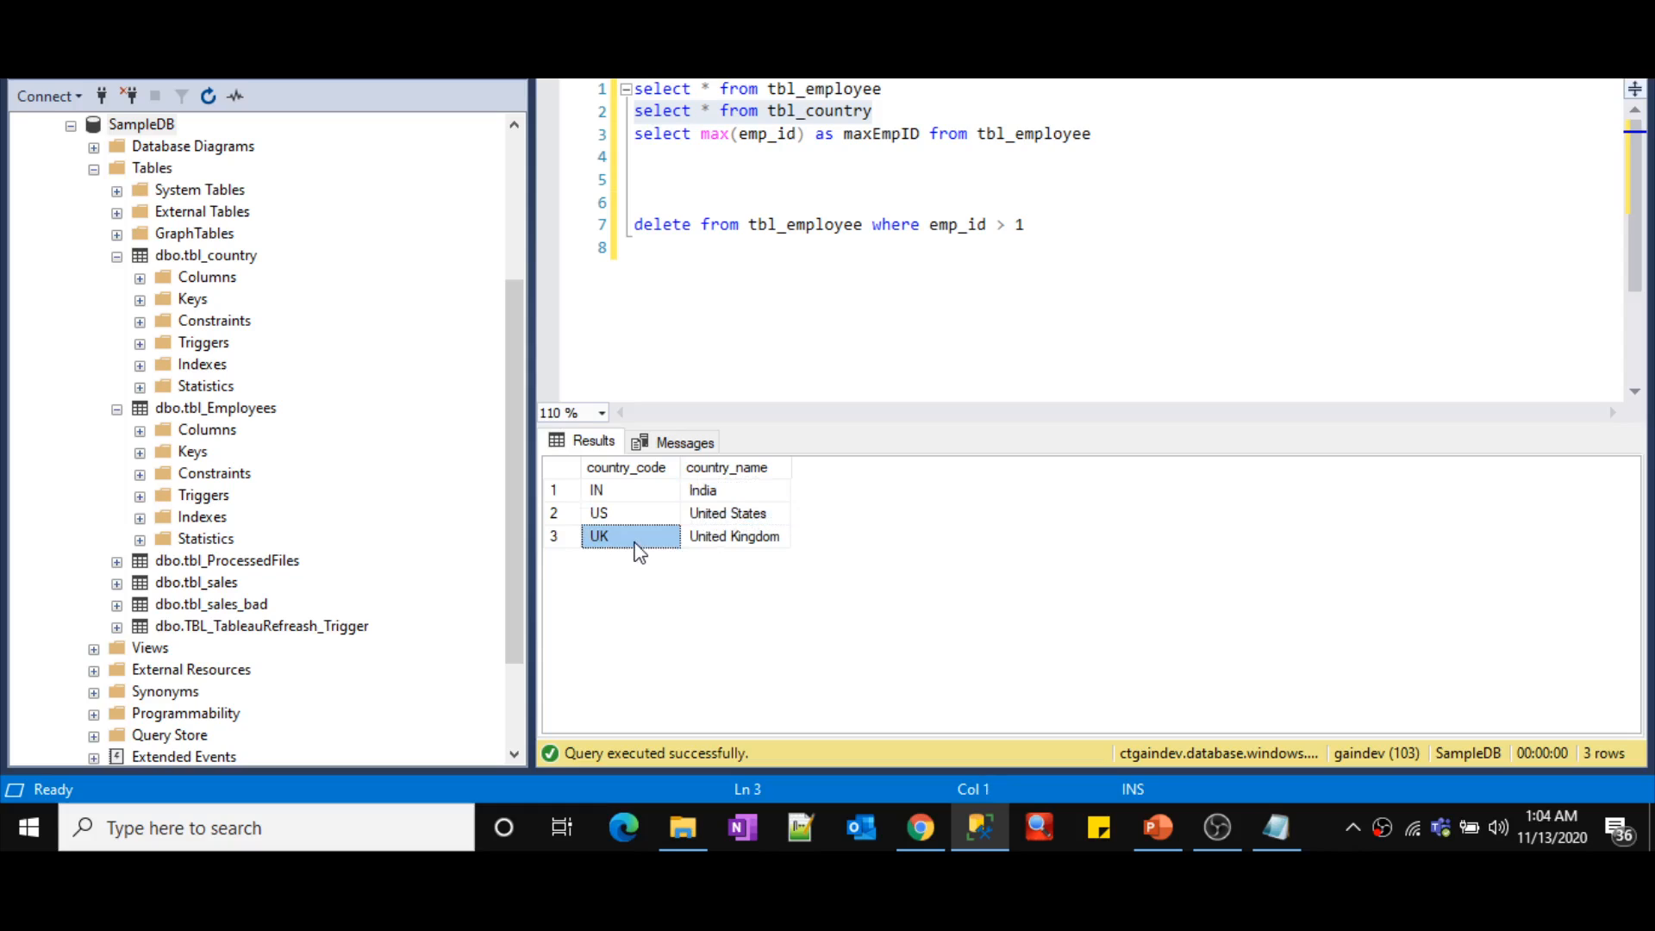
pyautogui.click(763, 543)
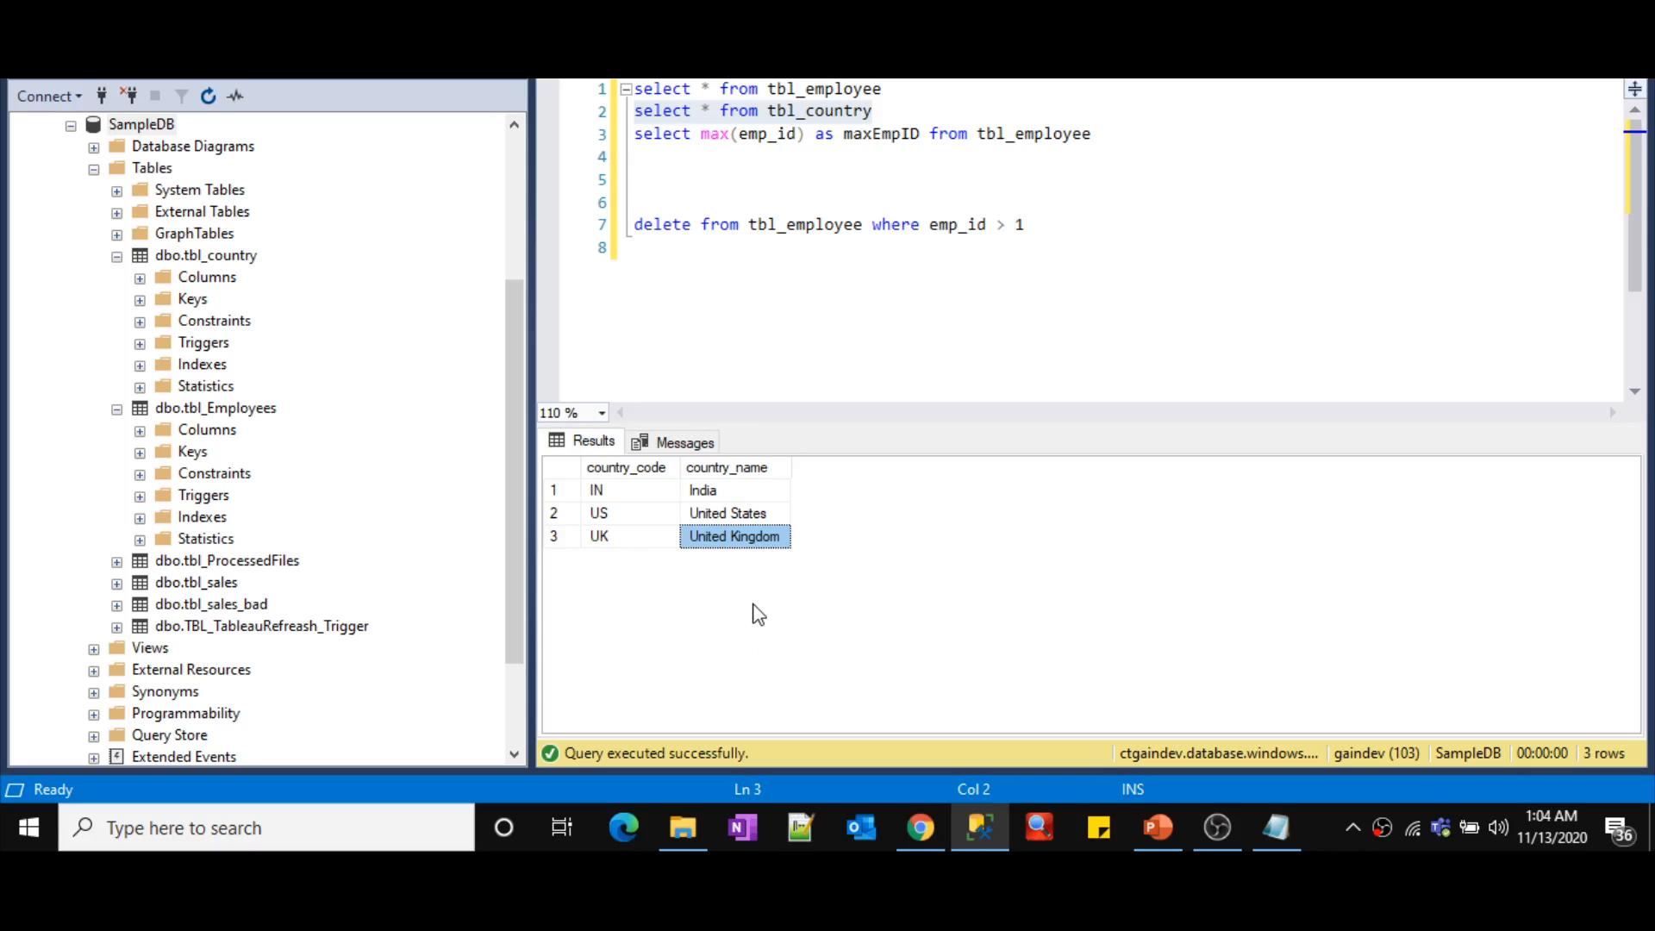
pyautogui.moveTo(617, 493); pyautogui.dragTo(617, 544)
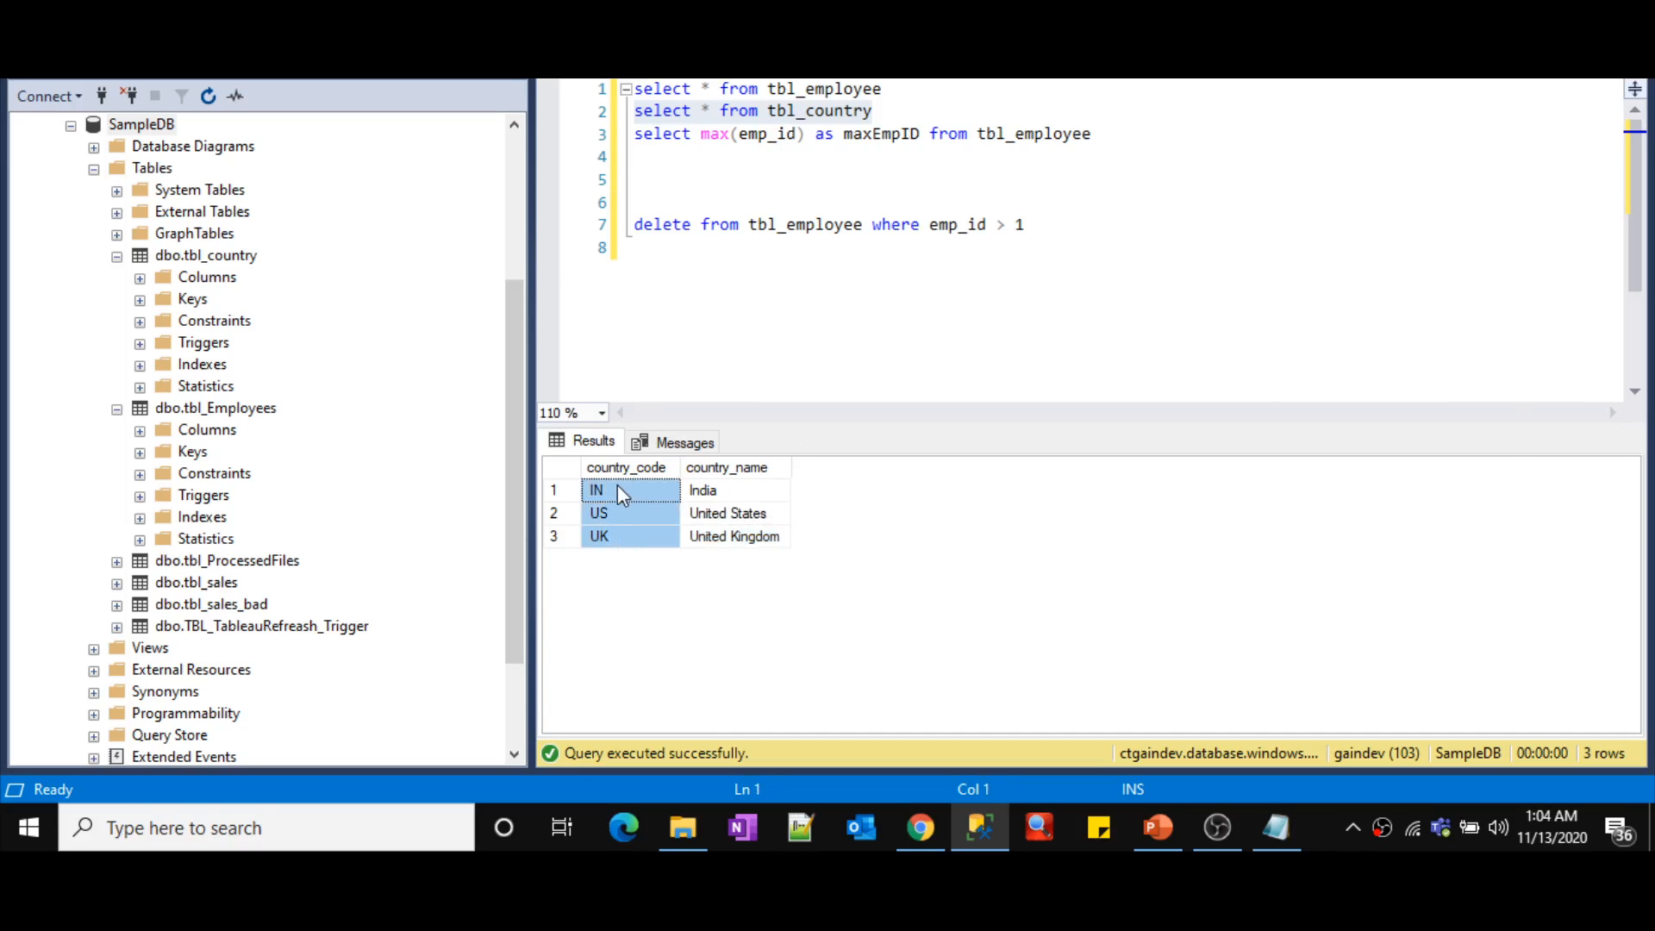
# - Switch back to Azure Data Factory and set the key column of the cachedCountries sink to country_code
pyautogui.hotkey('alt', 'Tab')
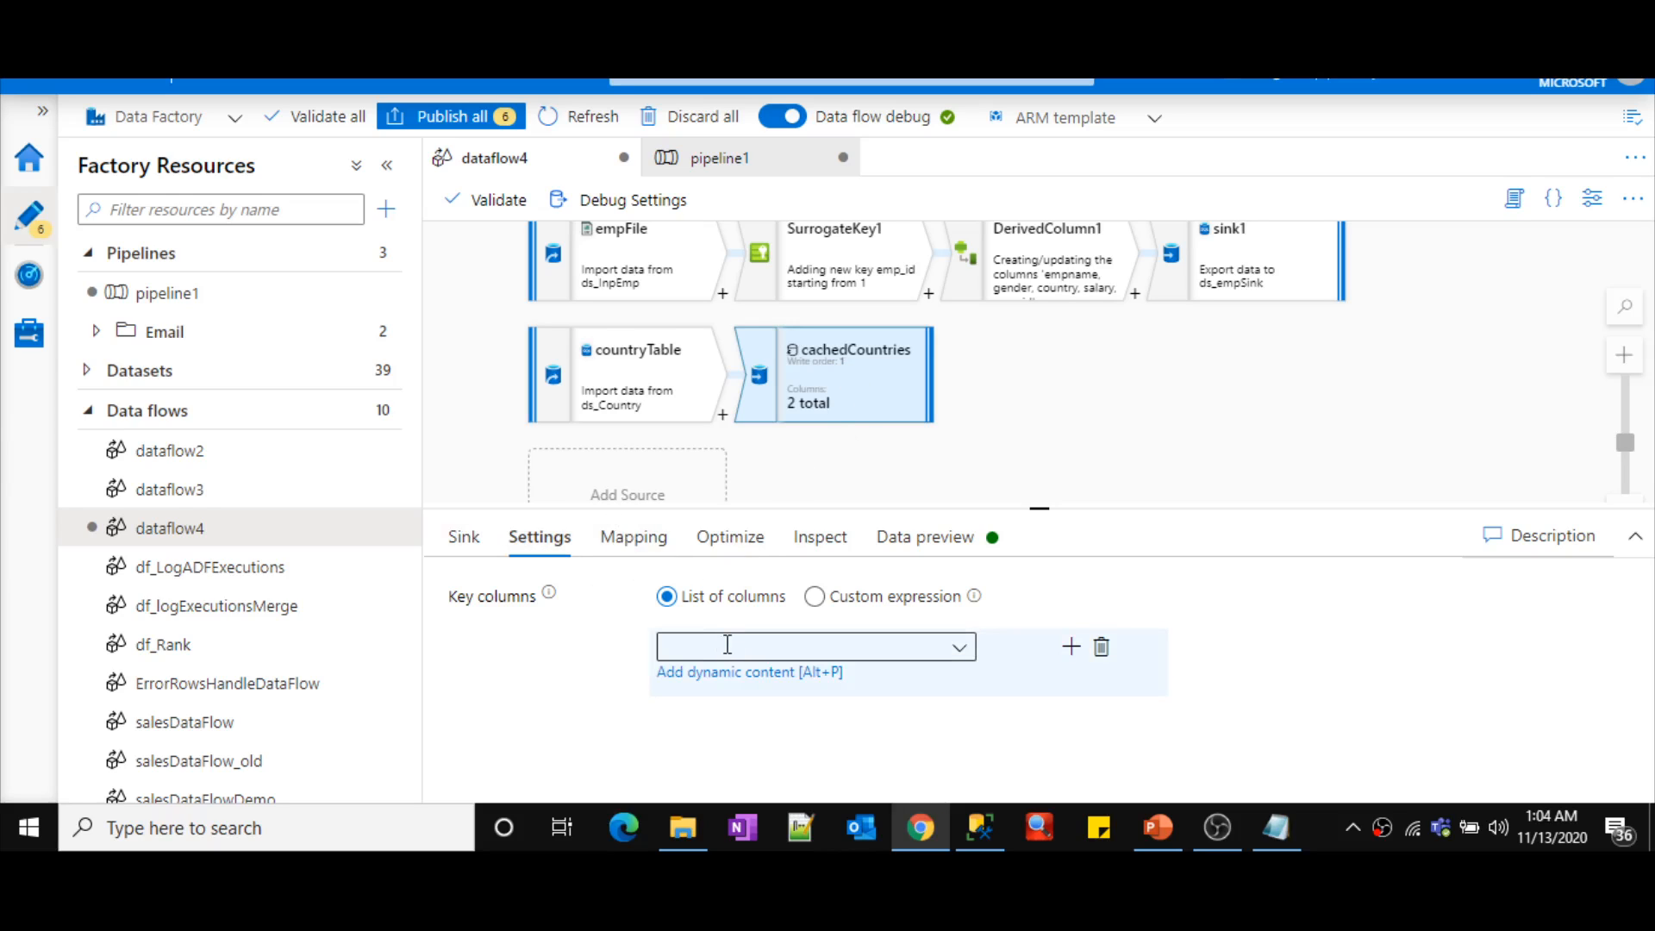
pyautogui.click(959, 647)
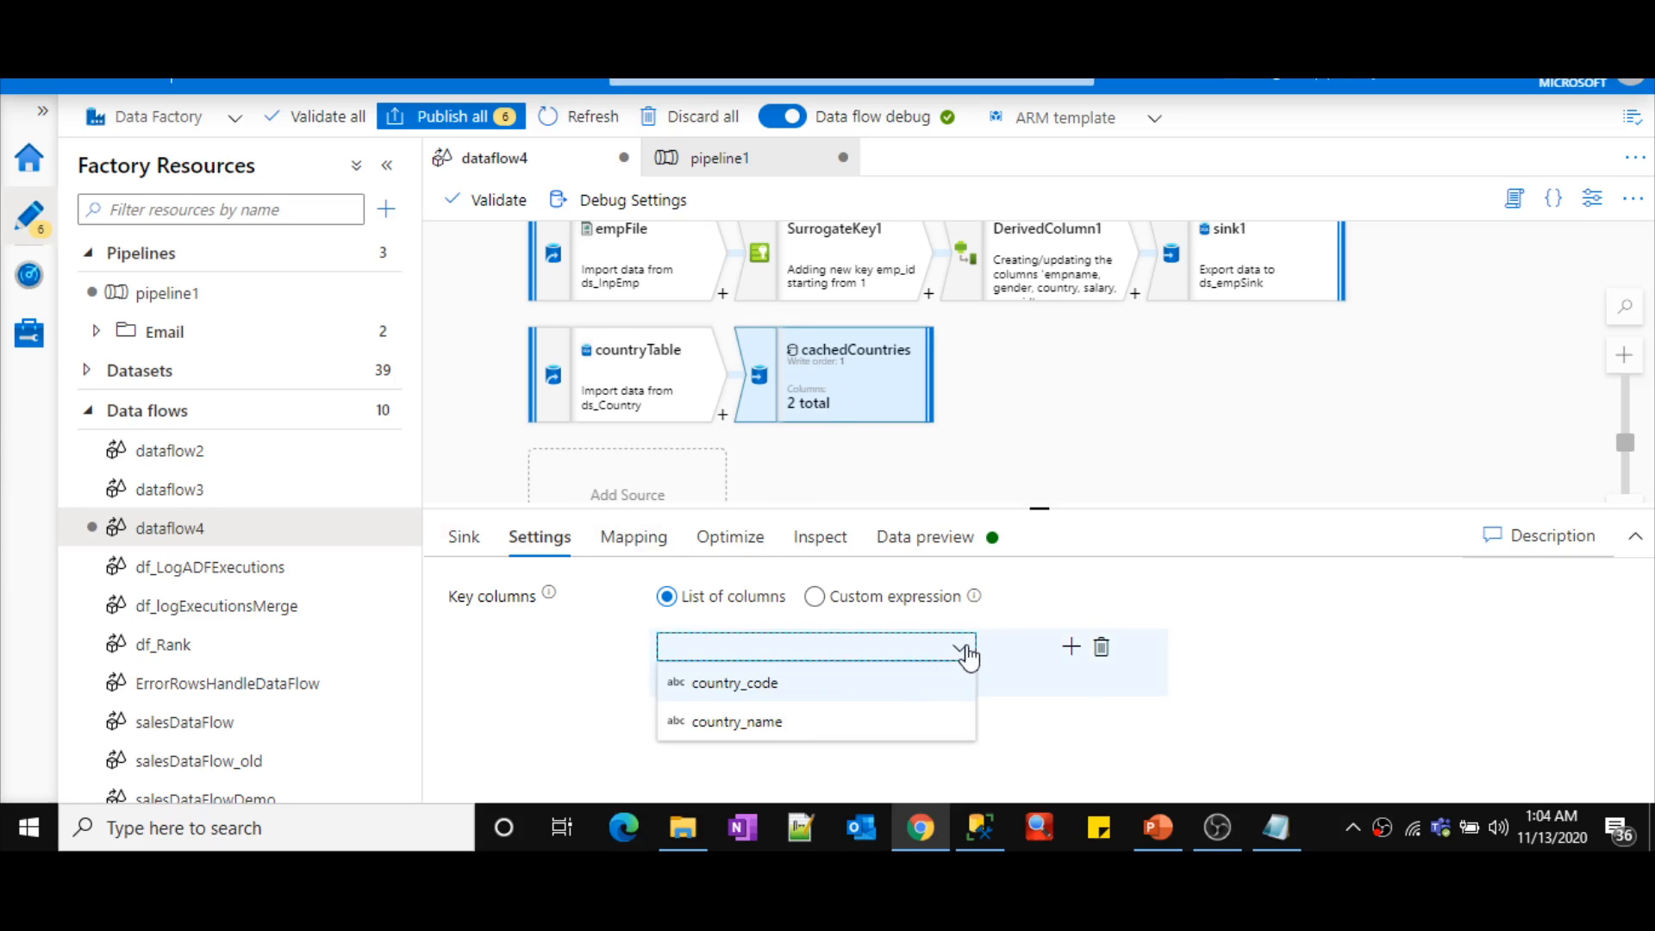
pyautogui.click(782, 694)
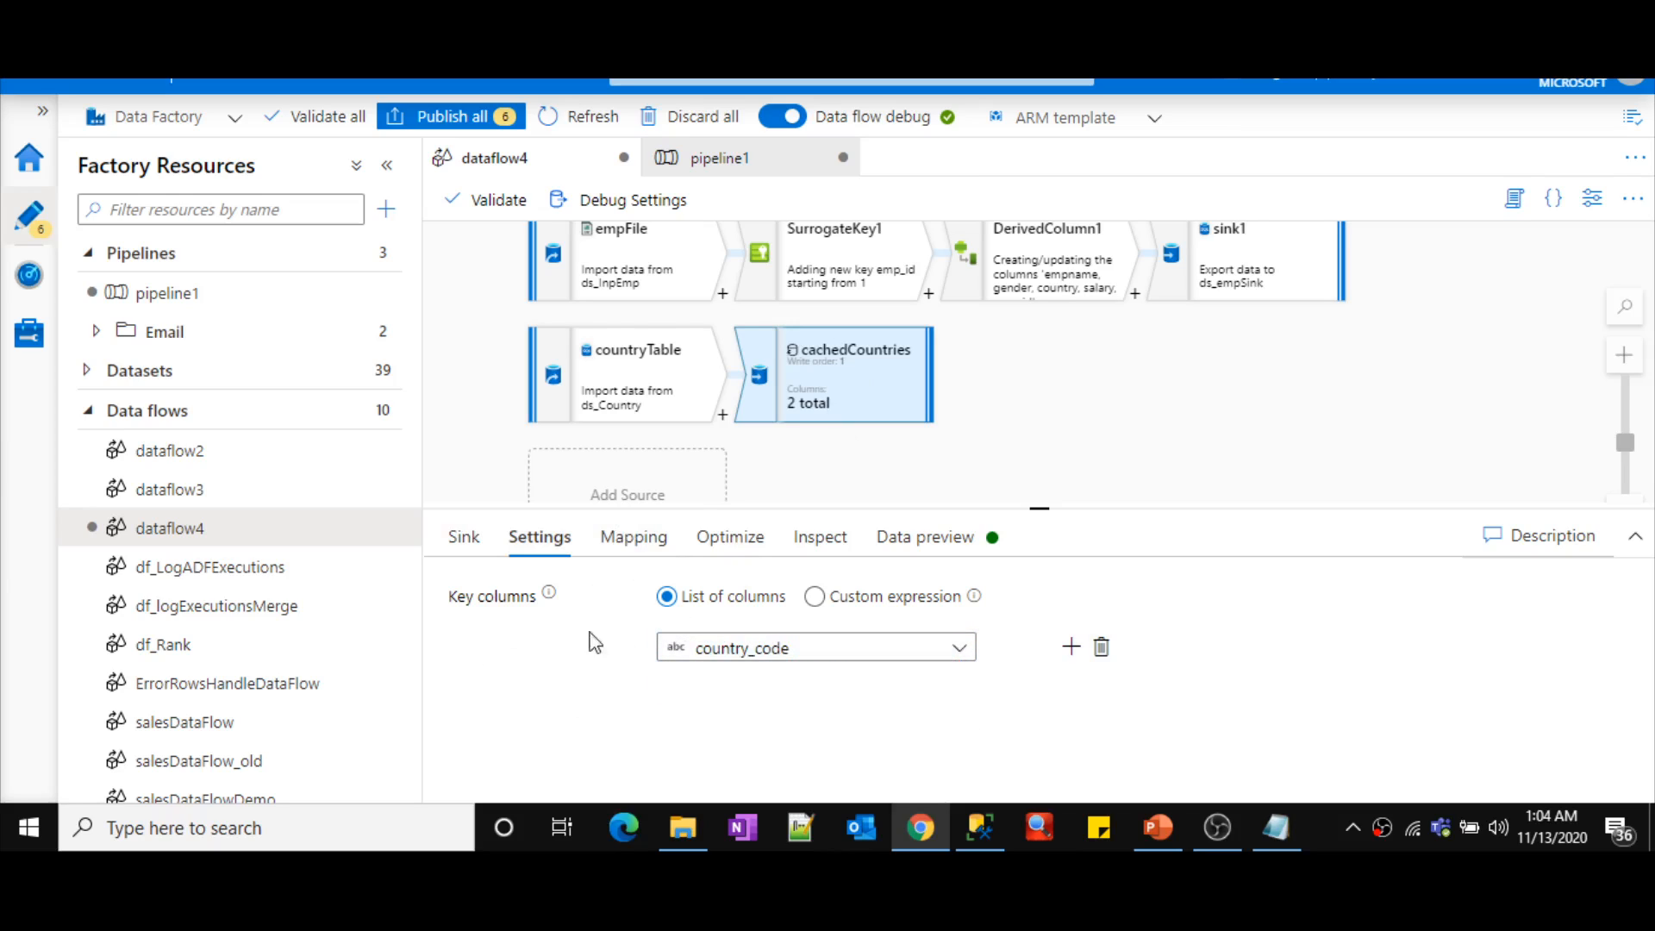
pyautogui.moveTo(1065, 508); pyautogui.dragTo(1067, 479)
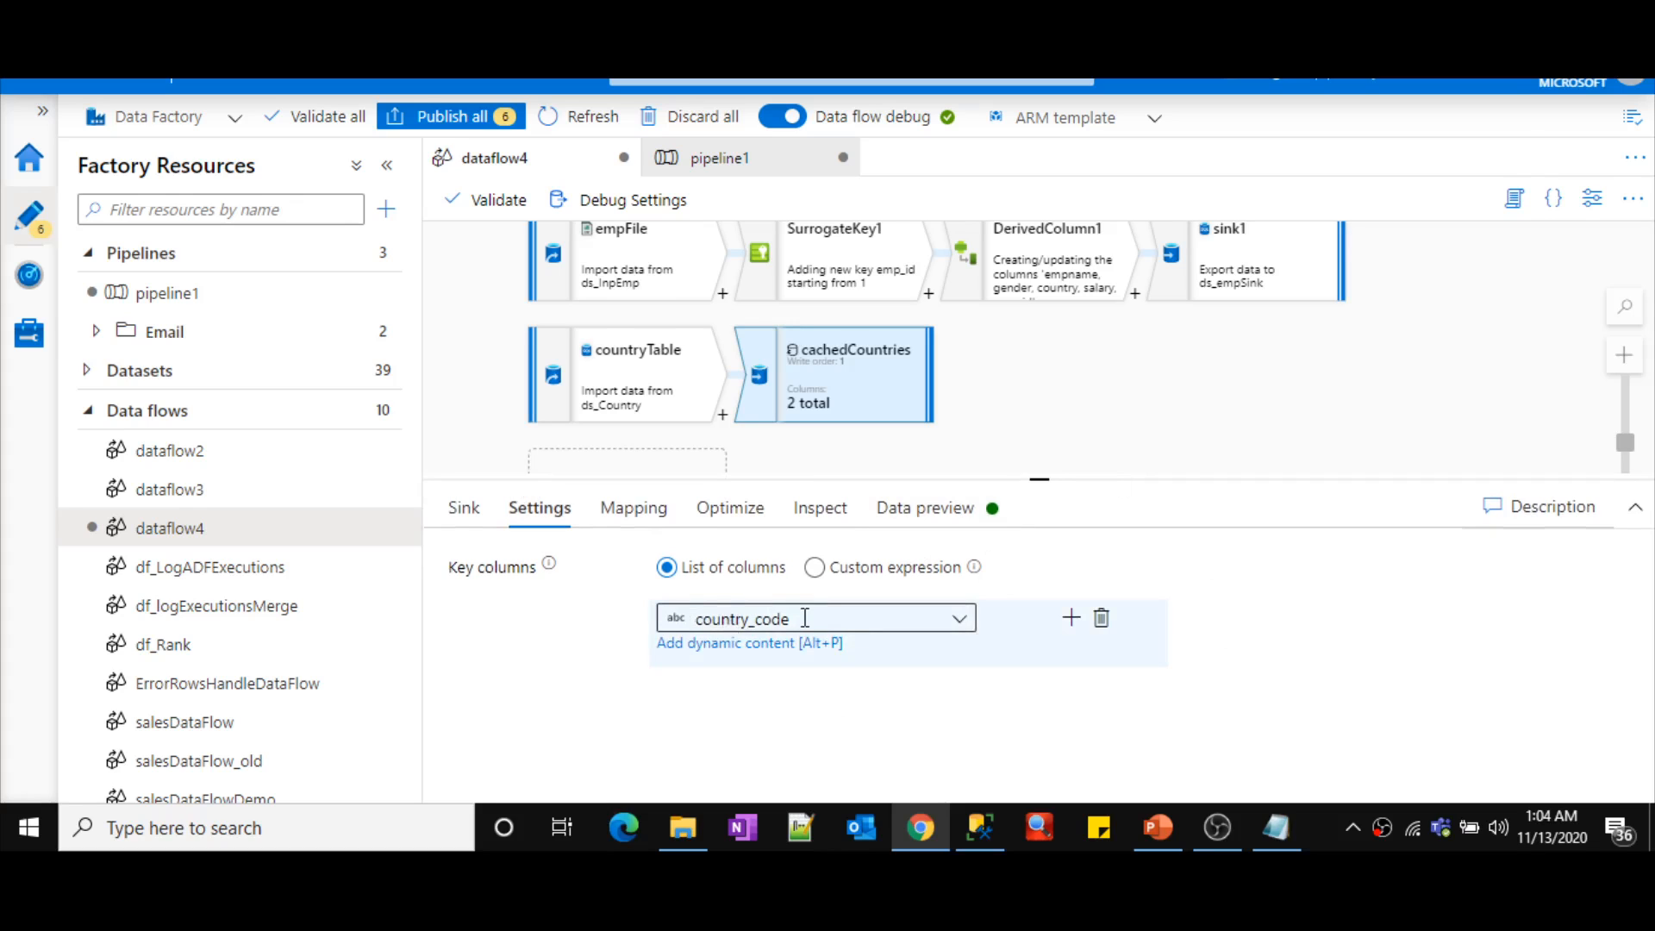
# - Check in SQL Server Management Studio which country name belongs to code US, and return to Azure Data Factory
pyautogui.hotkey('alt', 'Tab')
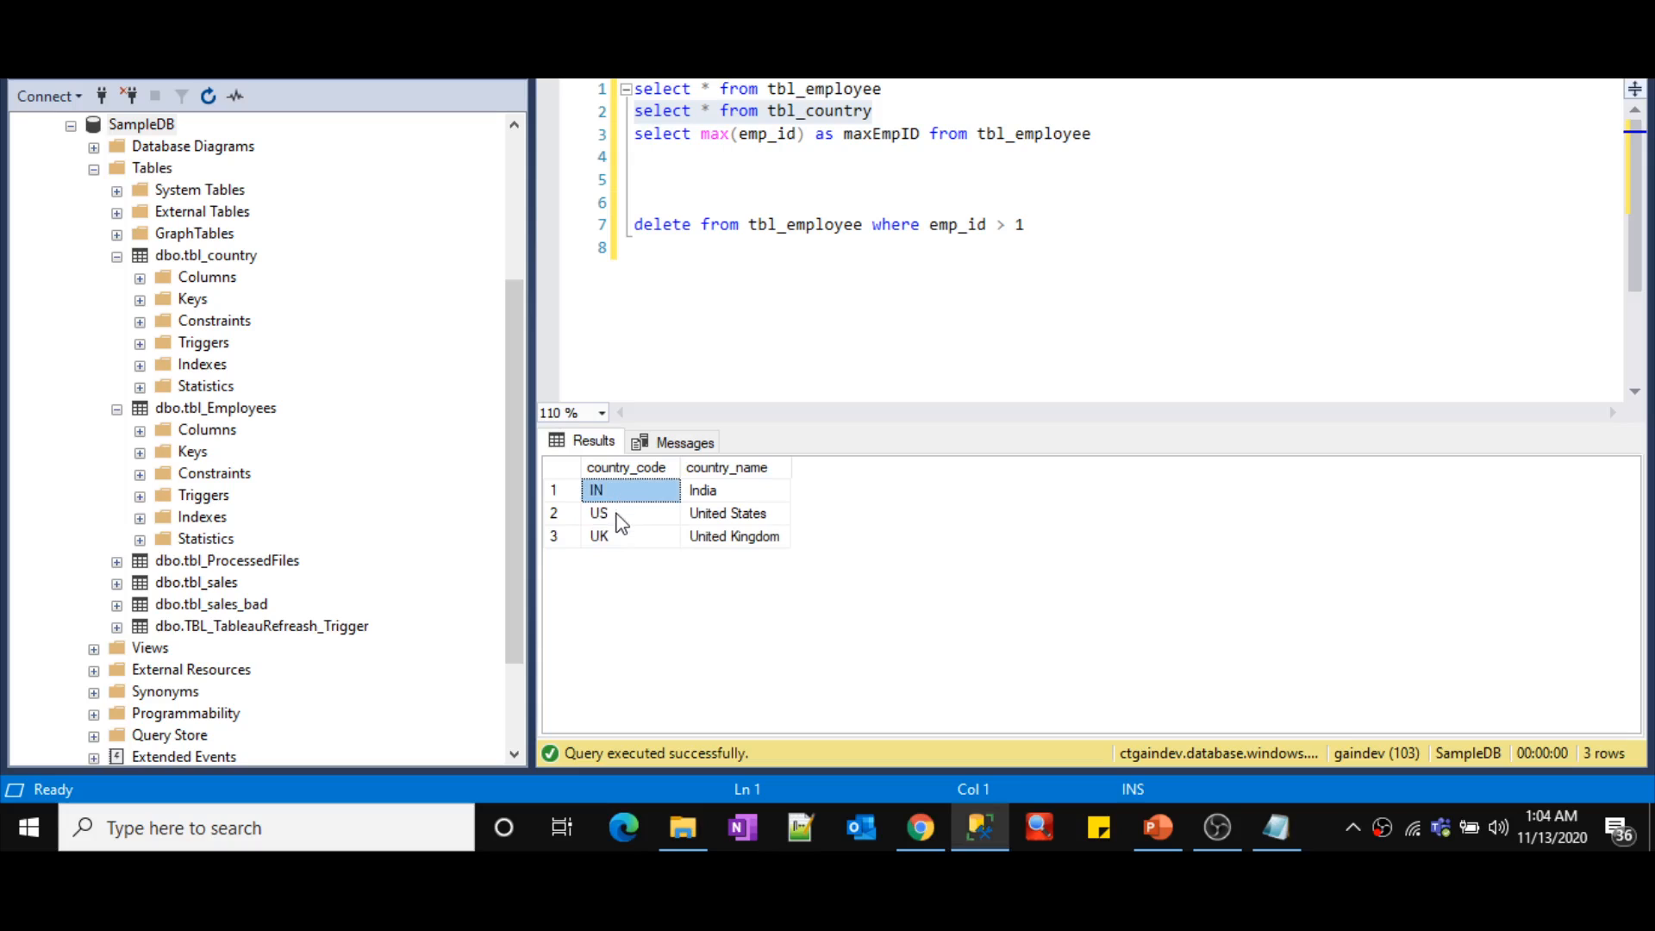
pyautogui.click(619, 517)
pyautogui.click(757, 523)
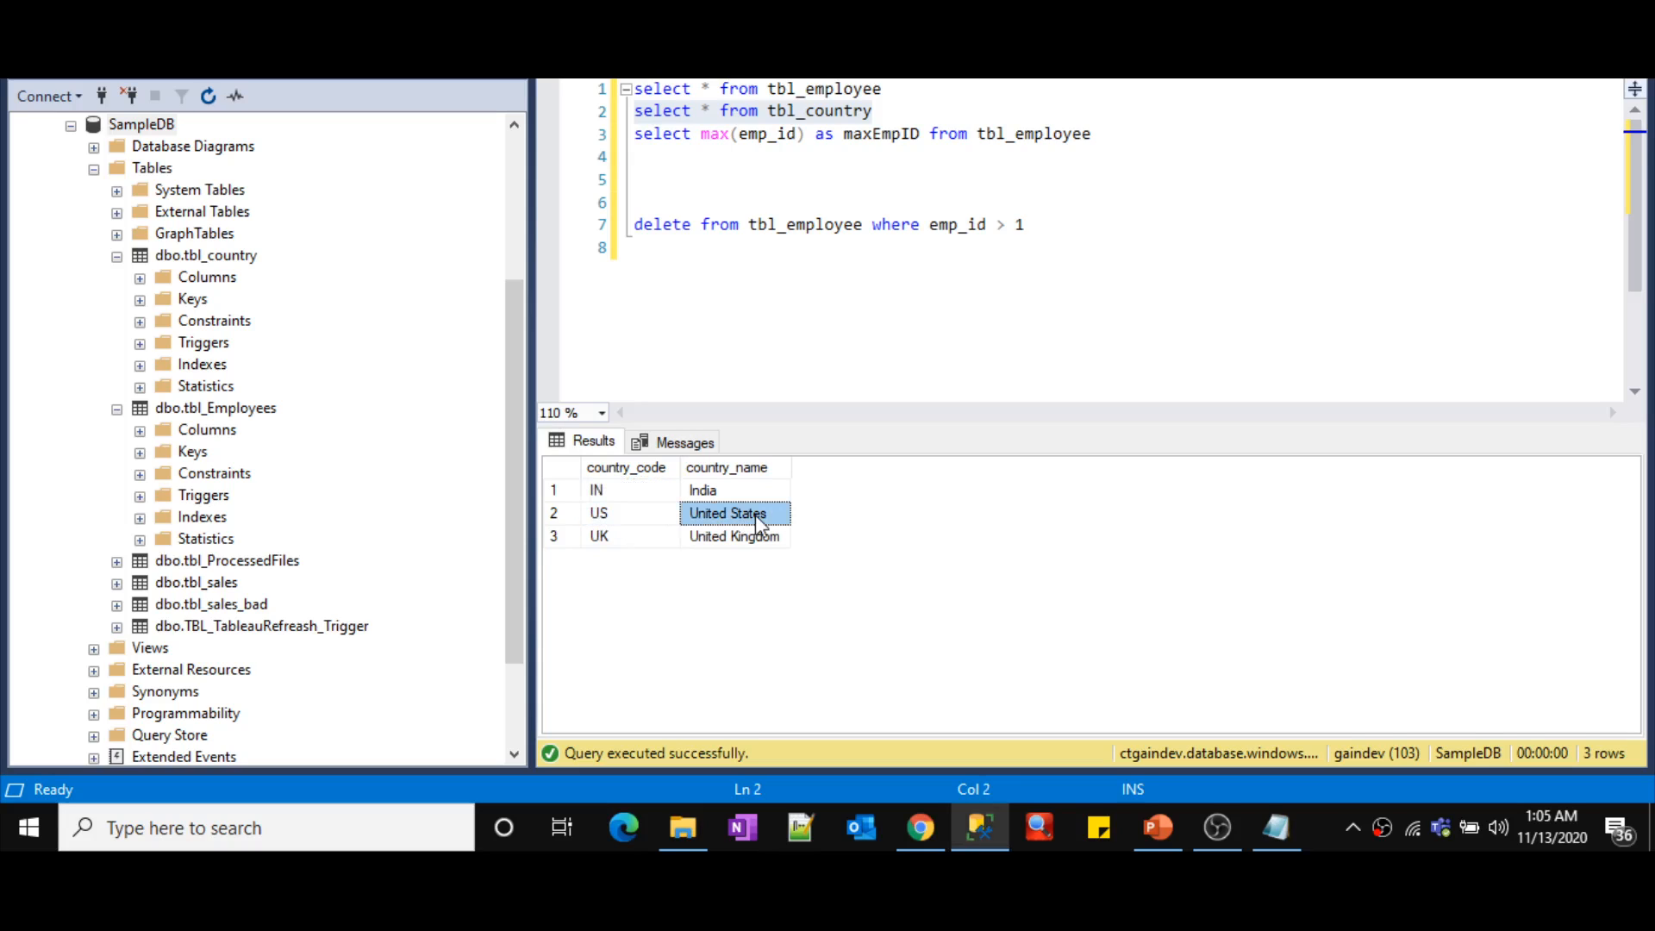
pyautogui.hotkey('alt', 'Tab')
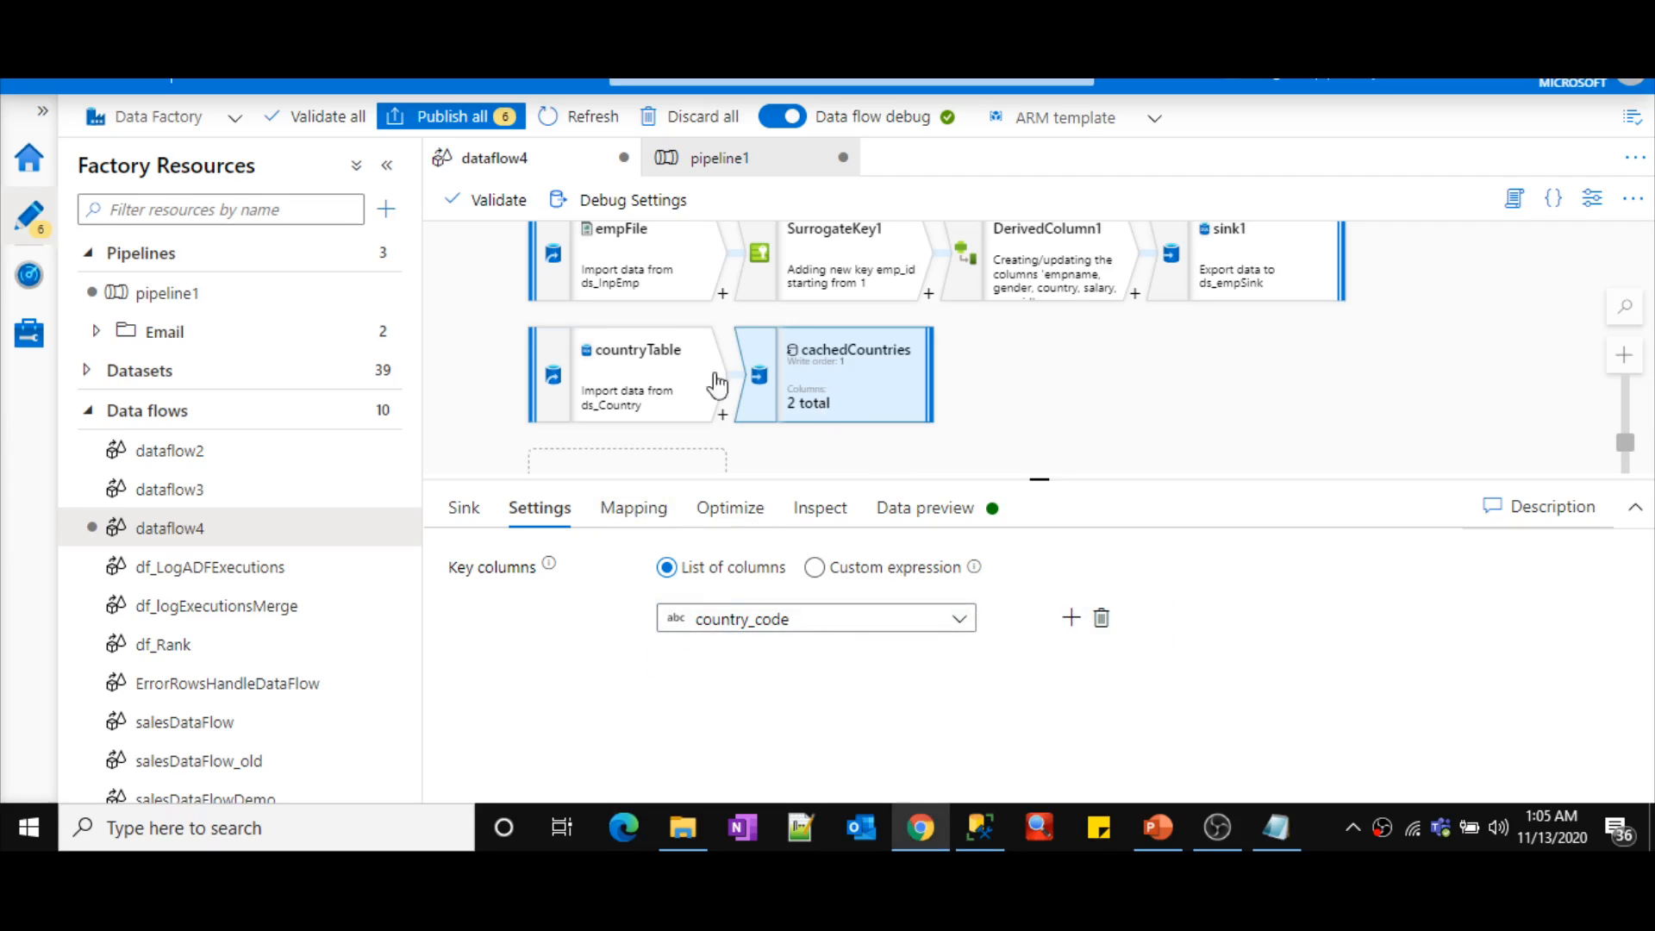
# - Turn off auto mapping for the cachedCountries sink to list its input and output columns
pyautogui.click(632, 516)
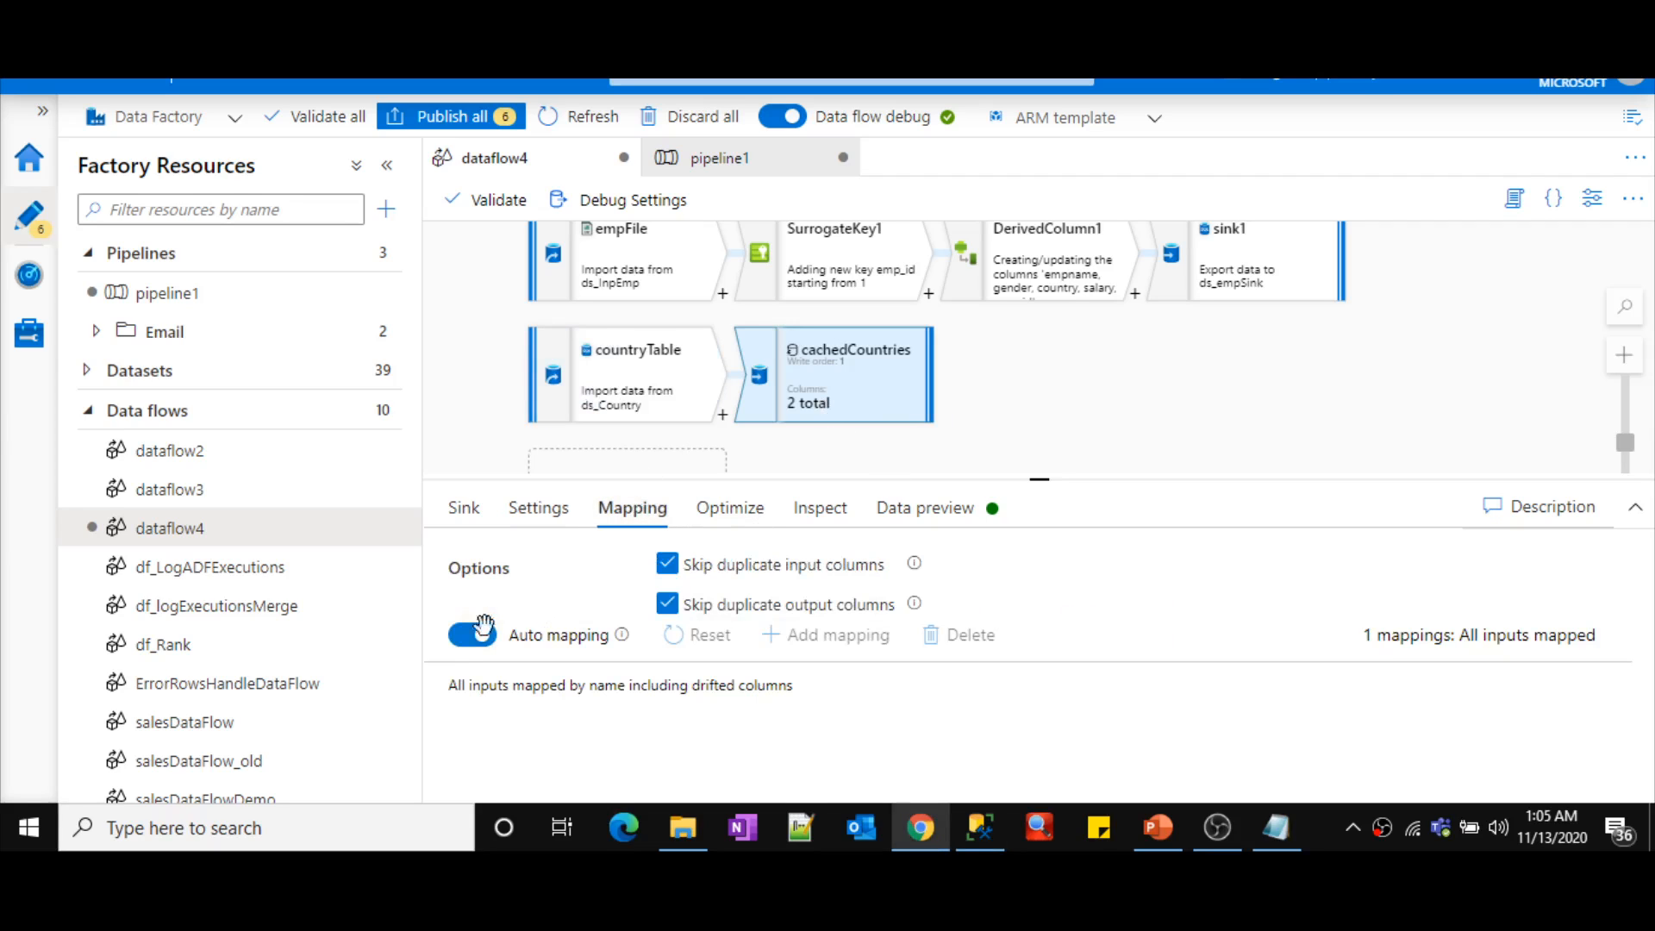
pyautogui.click(472, 634)
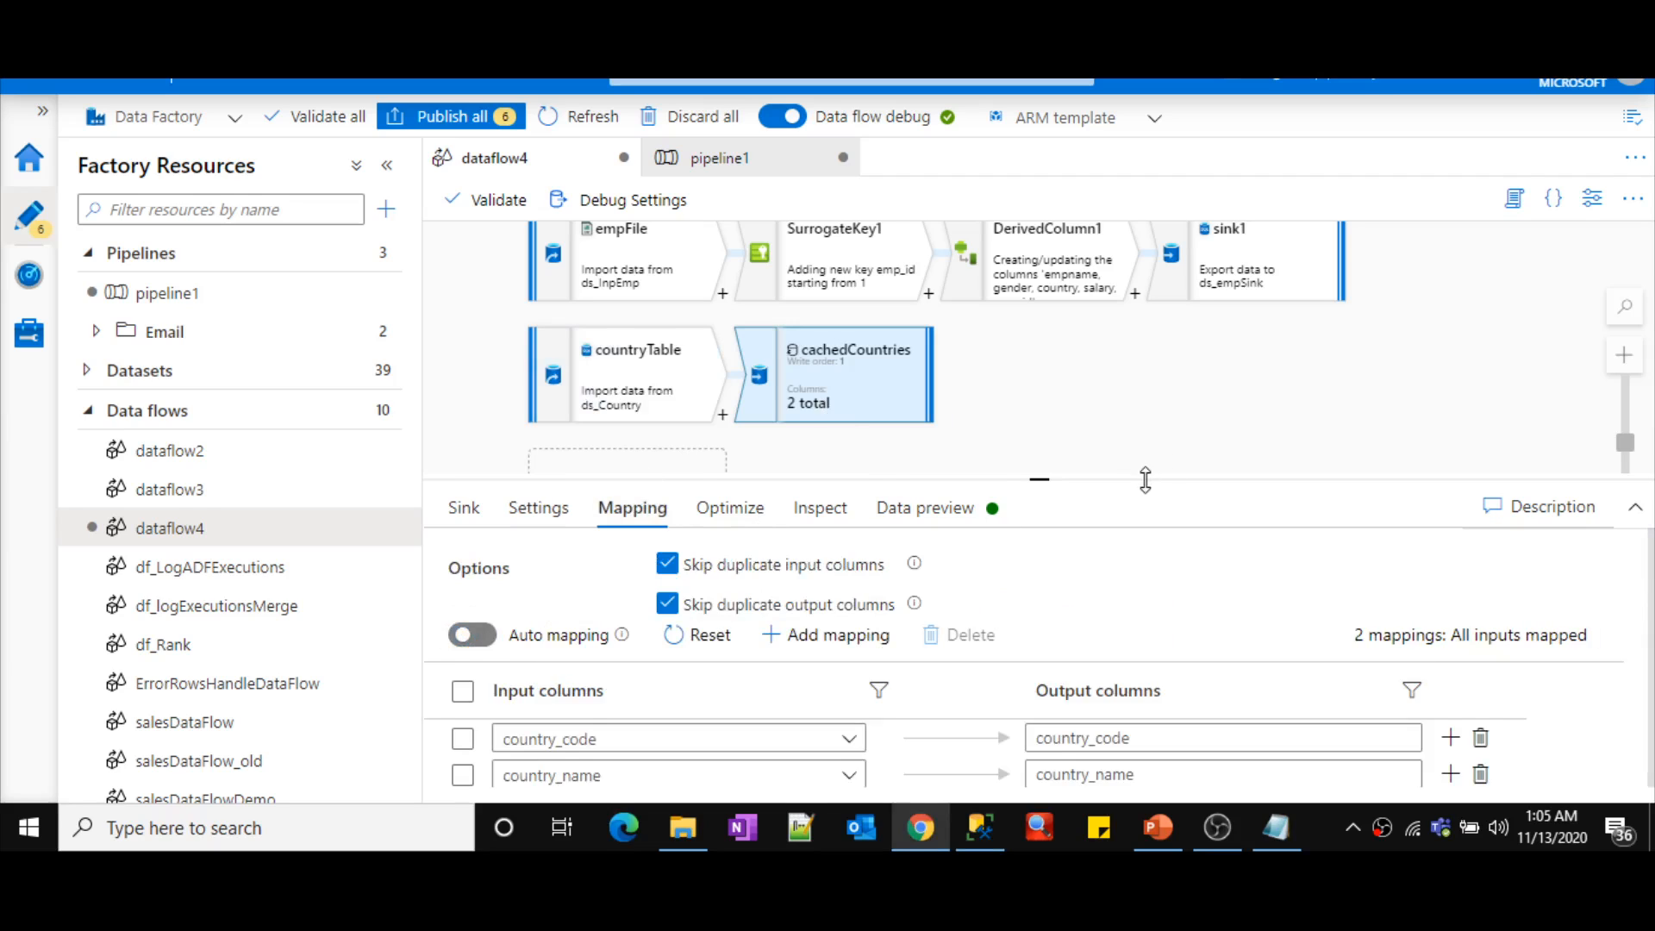
pyautogui.moveTo(1145, 480); pyautogui.dragTo(1132, 358)
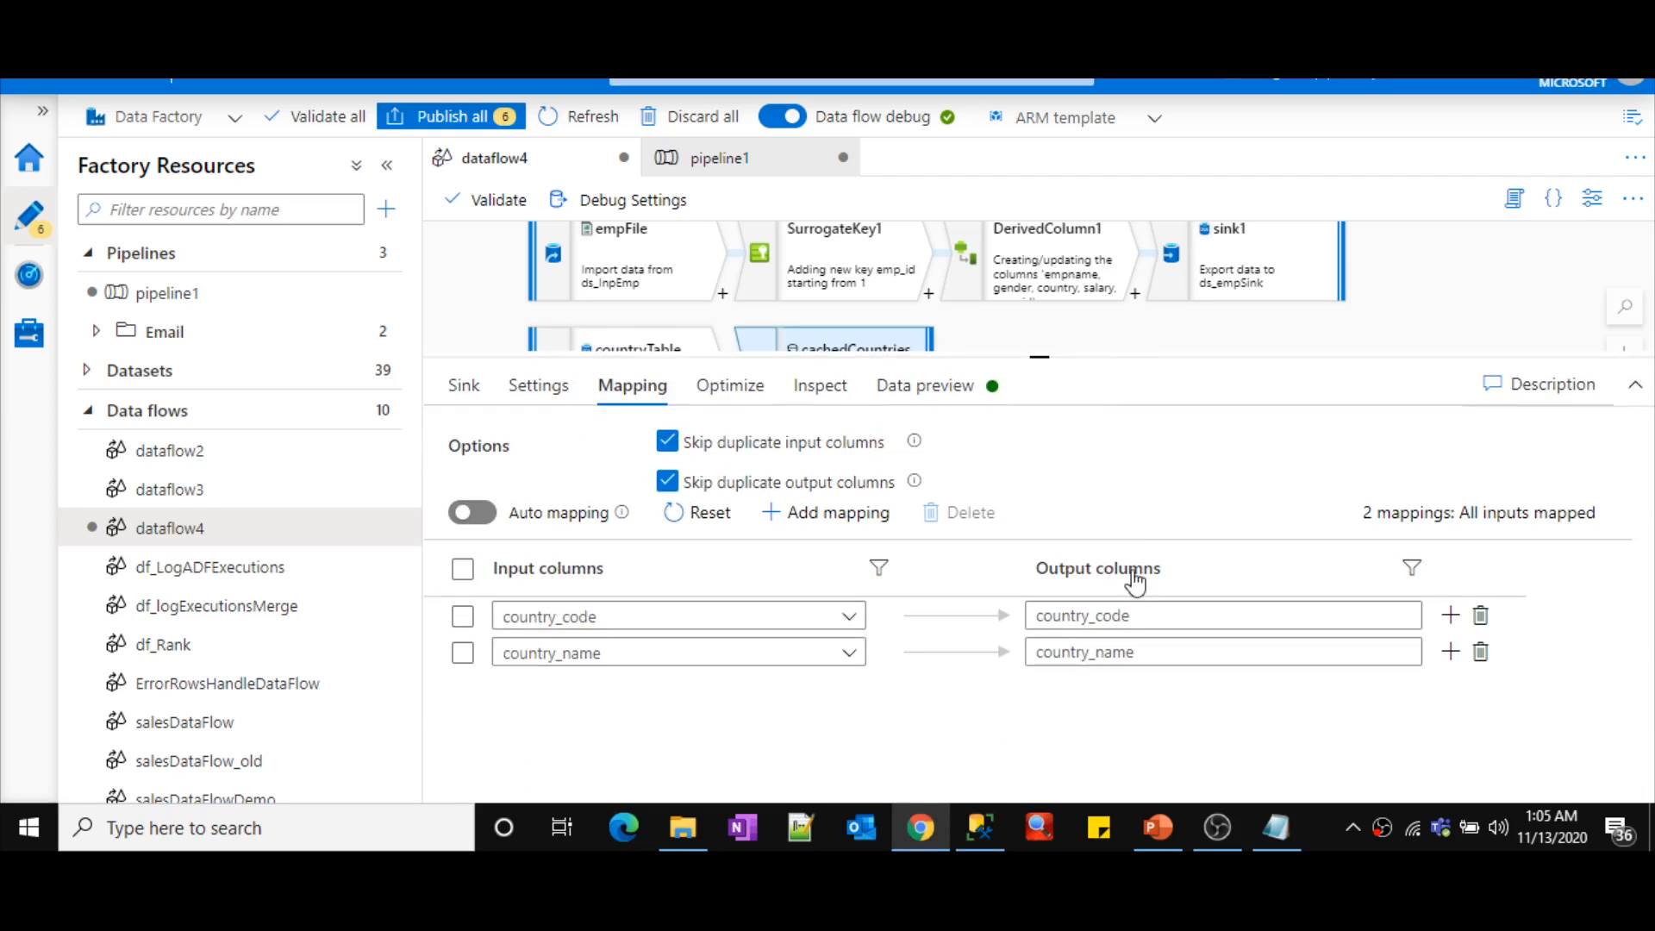
# - Copy the output column name country_name from the mapping into the open Notepad note, leaving a blank line below maxEmpID
pyautogui.doubleClick(1145, 653)
pyautogui.hotkey('ctrl', 'c')
pyautogui.hotkey('alt', 'Tab')
pyautogui.press('Tab')
pyautogui.press('Tab')
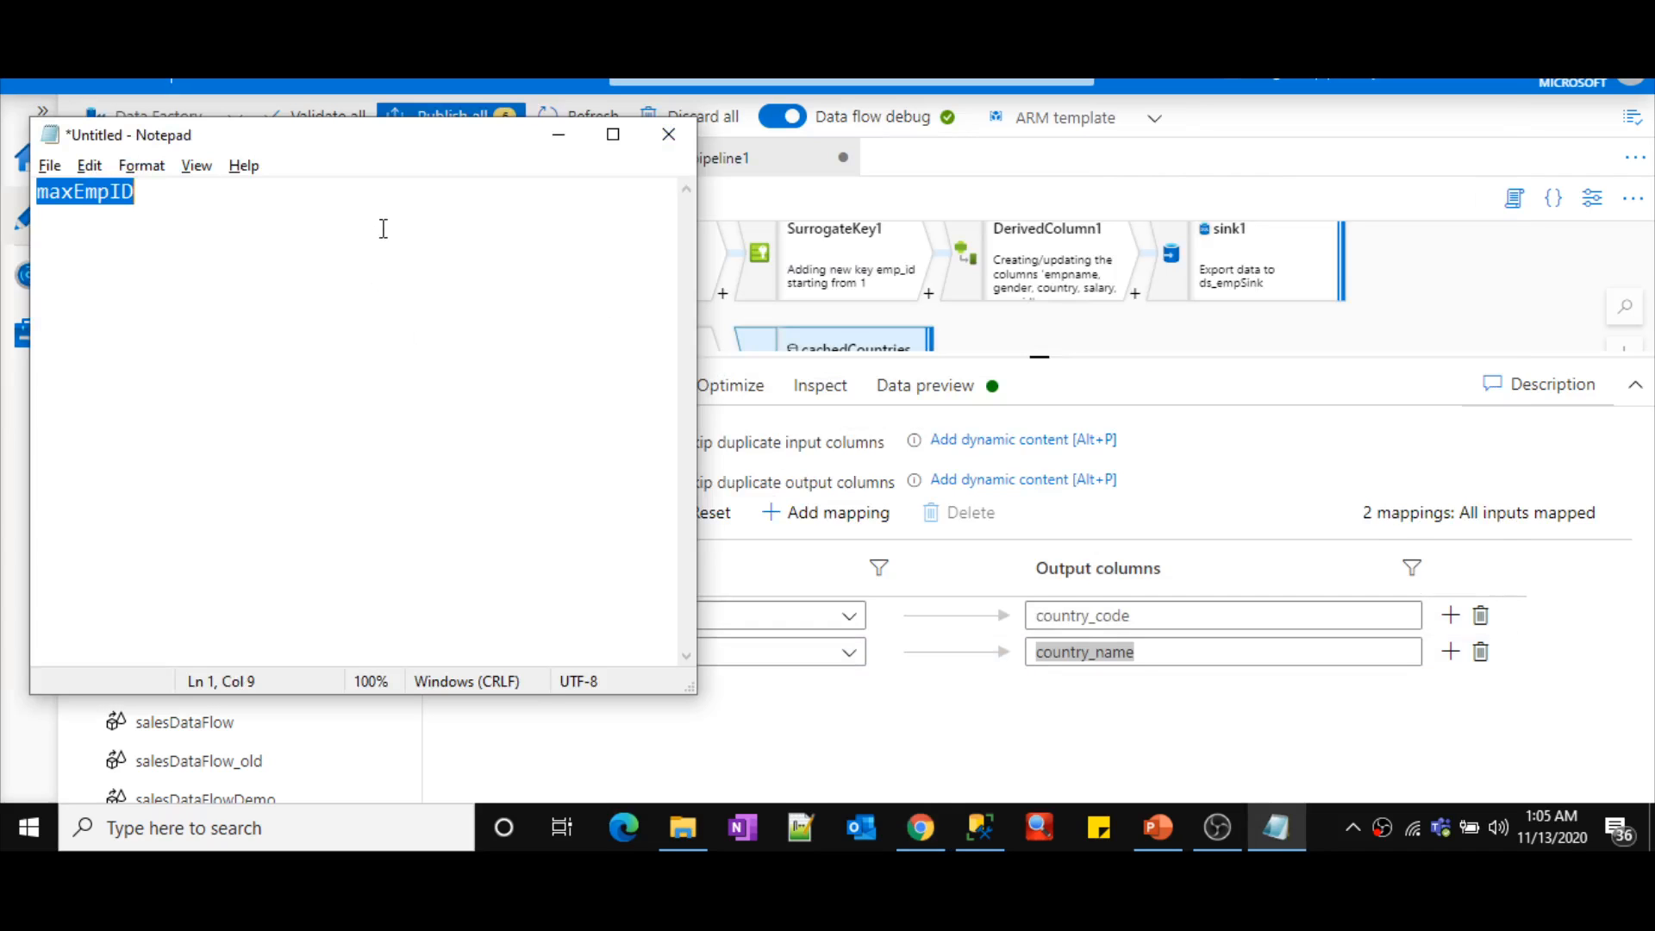
pyautogui.click(384, 229)
pyautogui.press('Return')
pyautogui.press('Return')
pyautogui.hotkey('ctrl', 'v')
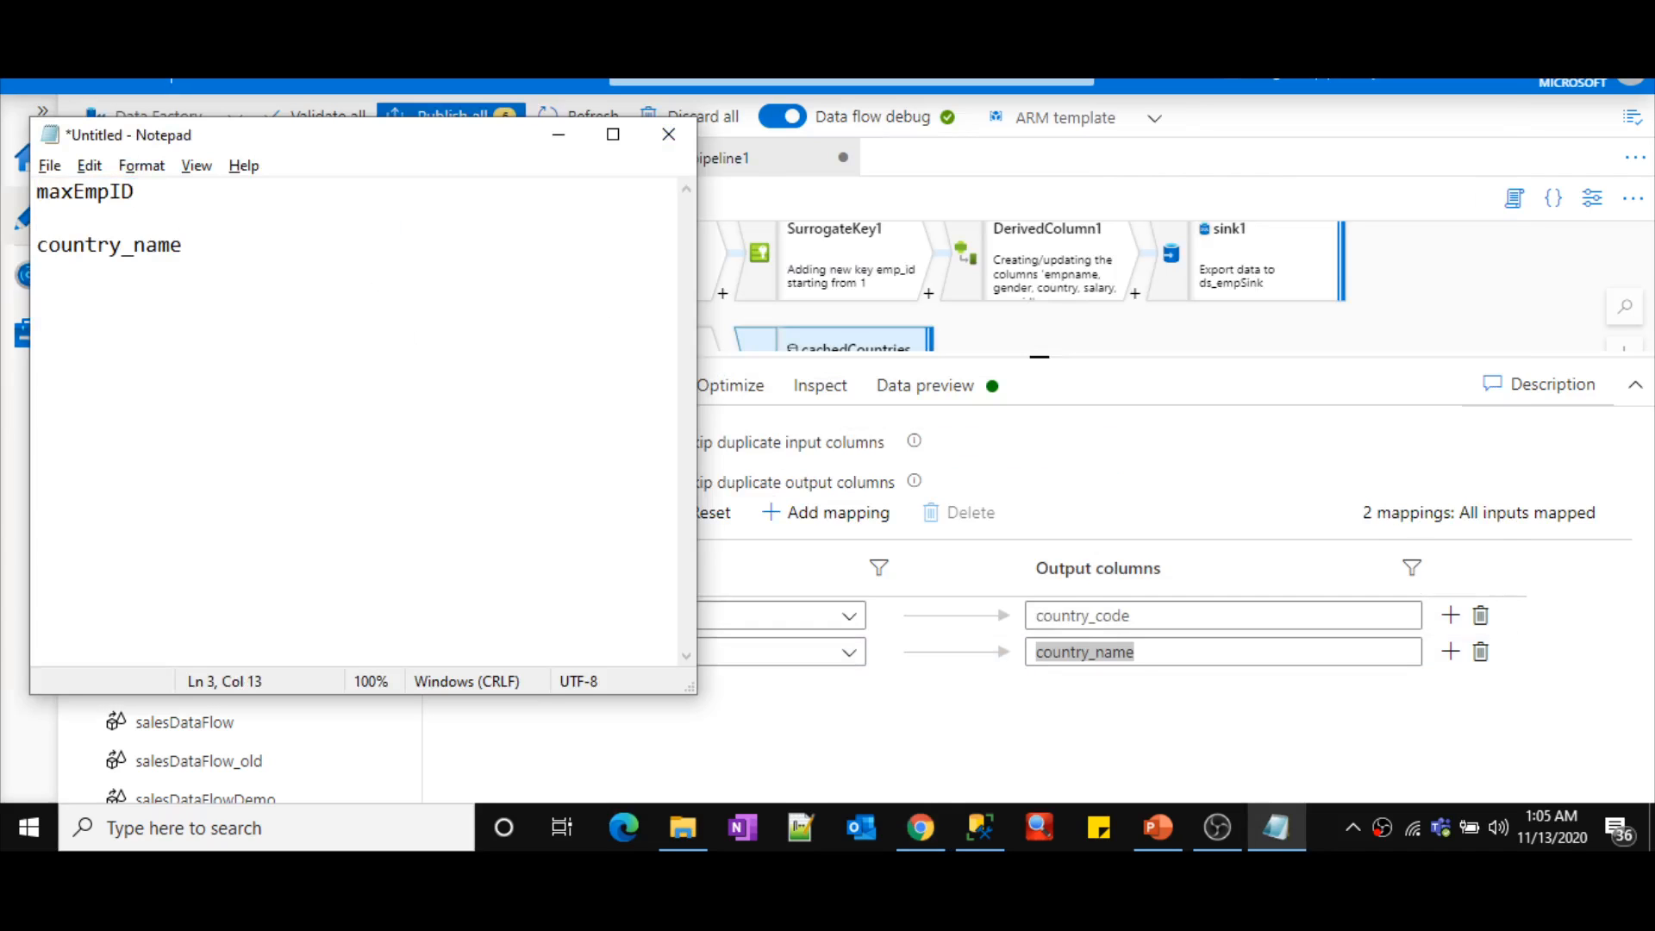
# - Switch back to dataflow4, select DerivedColumn1 and review its emp_id expression in the expression builder without changing it
pyautogui.hotkey('alt', 'Tab')
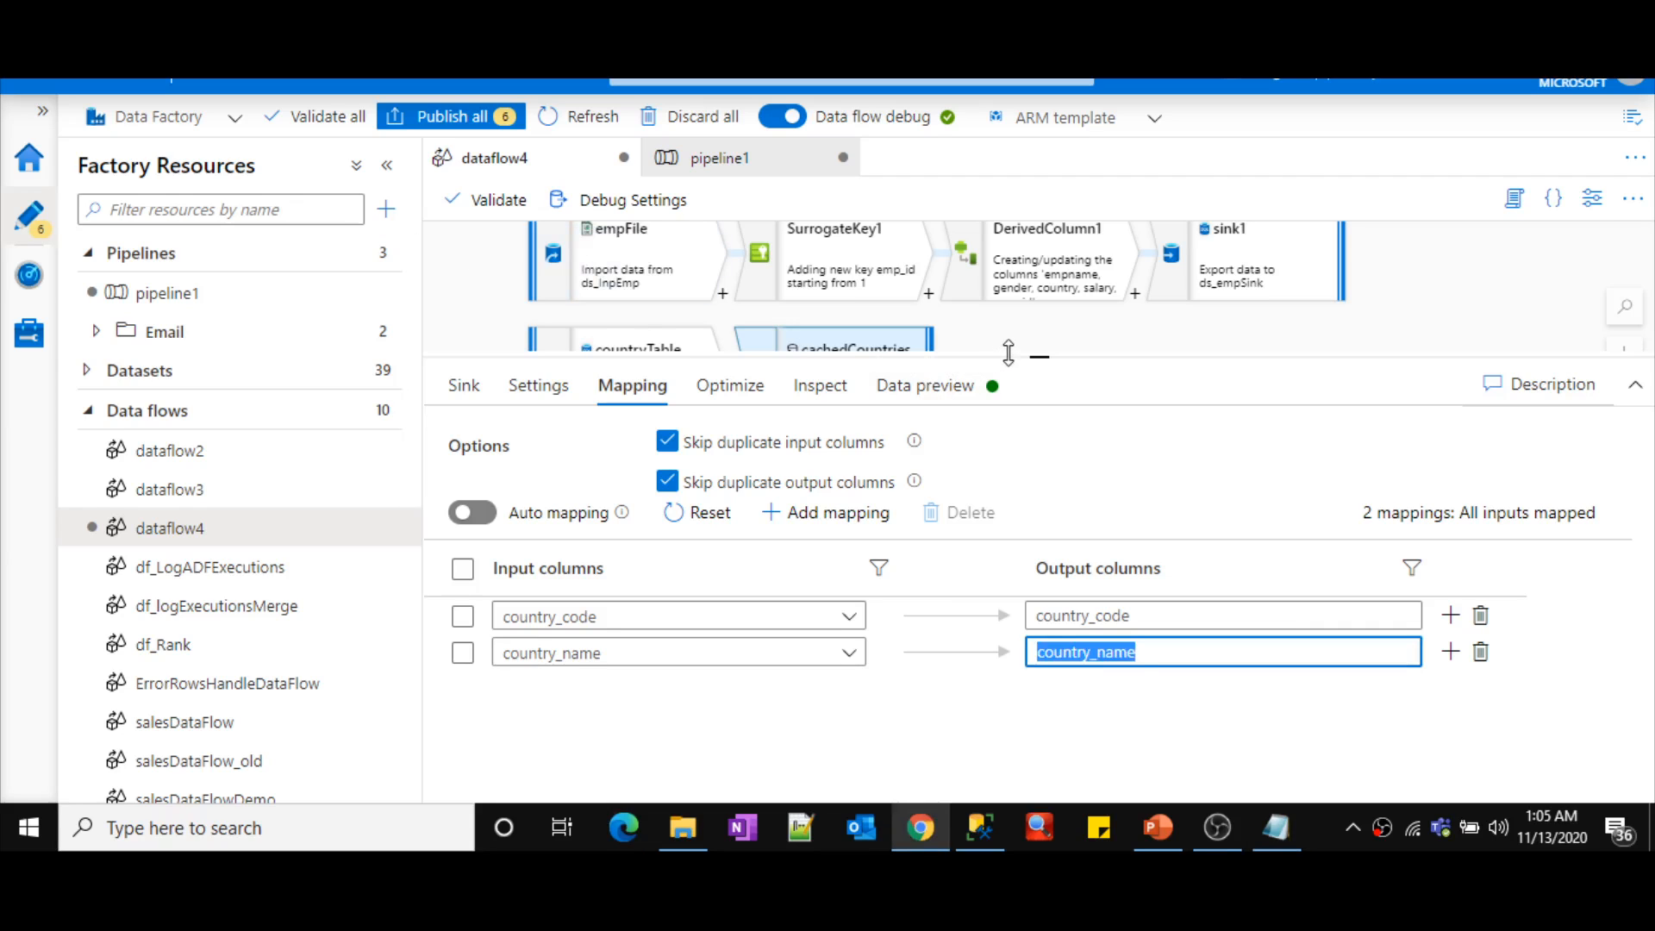
pyautogui.moveTo(1009, 354); pyautogui.dragTo(1001, 591)
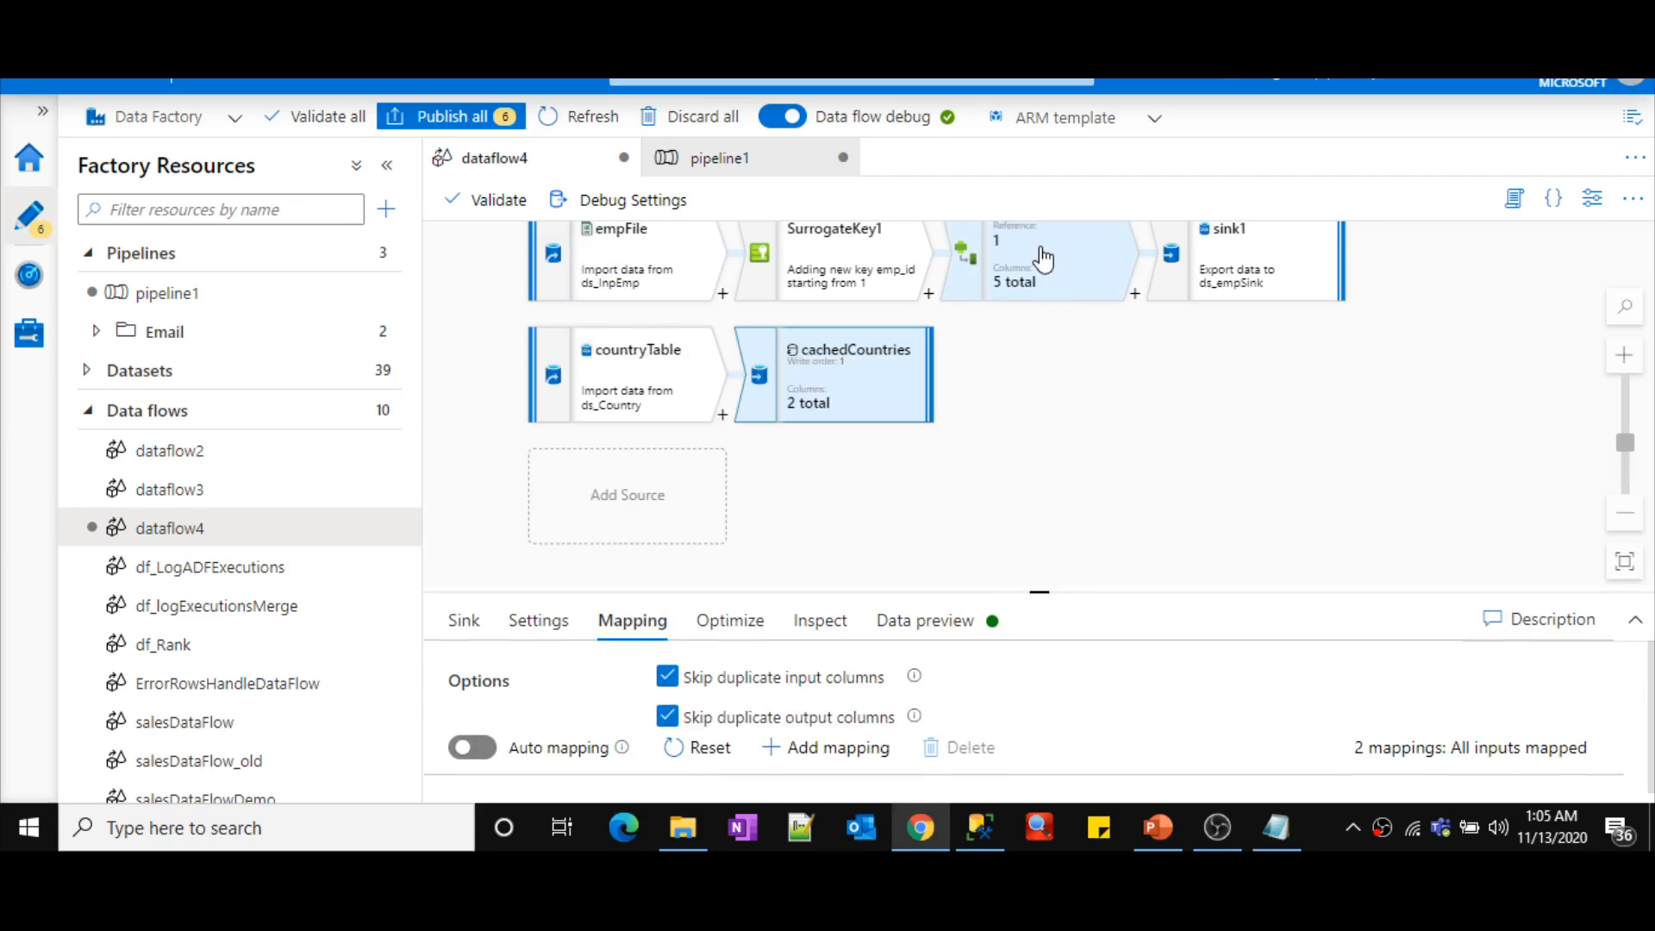
pyautogui.click(1045, 257)
pyautogui.moveTo(1037, 349); pyautogui.dragTo(1052, 463)
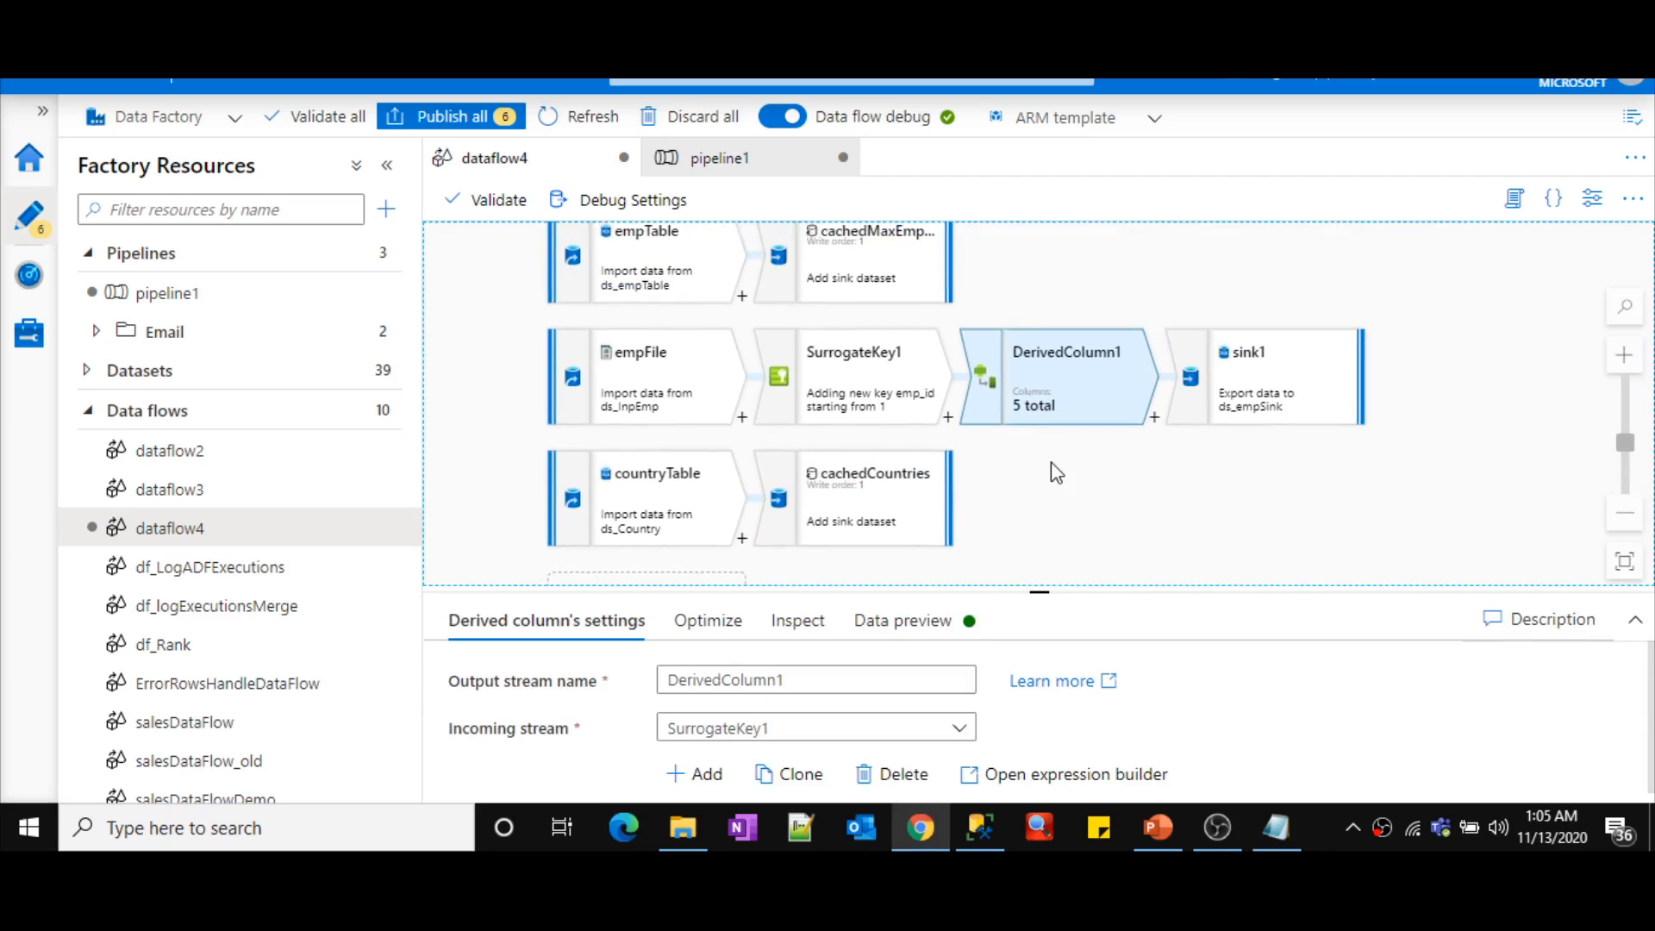
pyautogui.moveTo(1042, 595); pyautogui.dragTo(1040, 330)
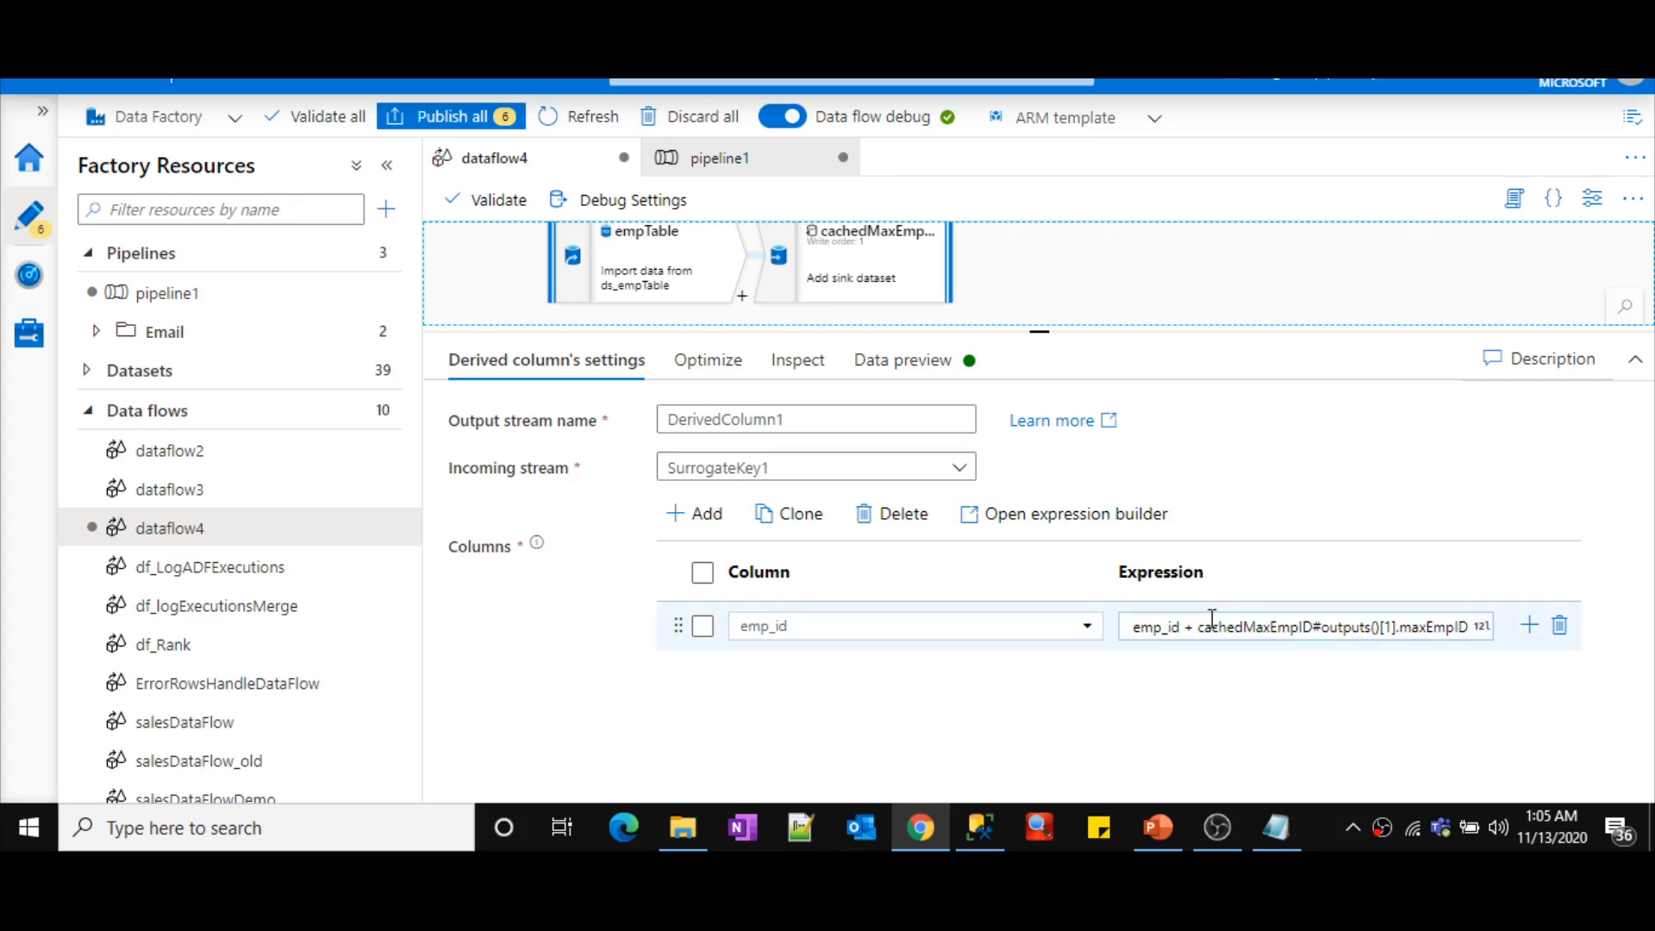
pyautogui.click(1074, 521)
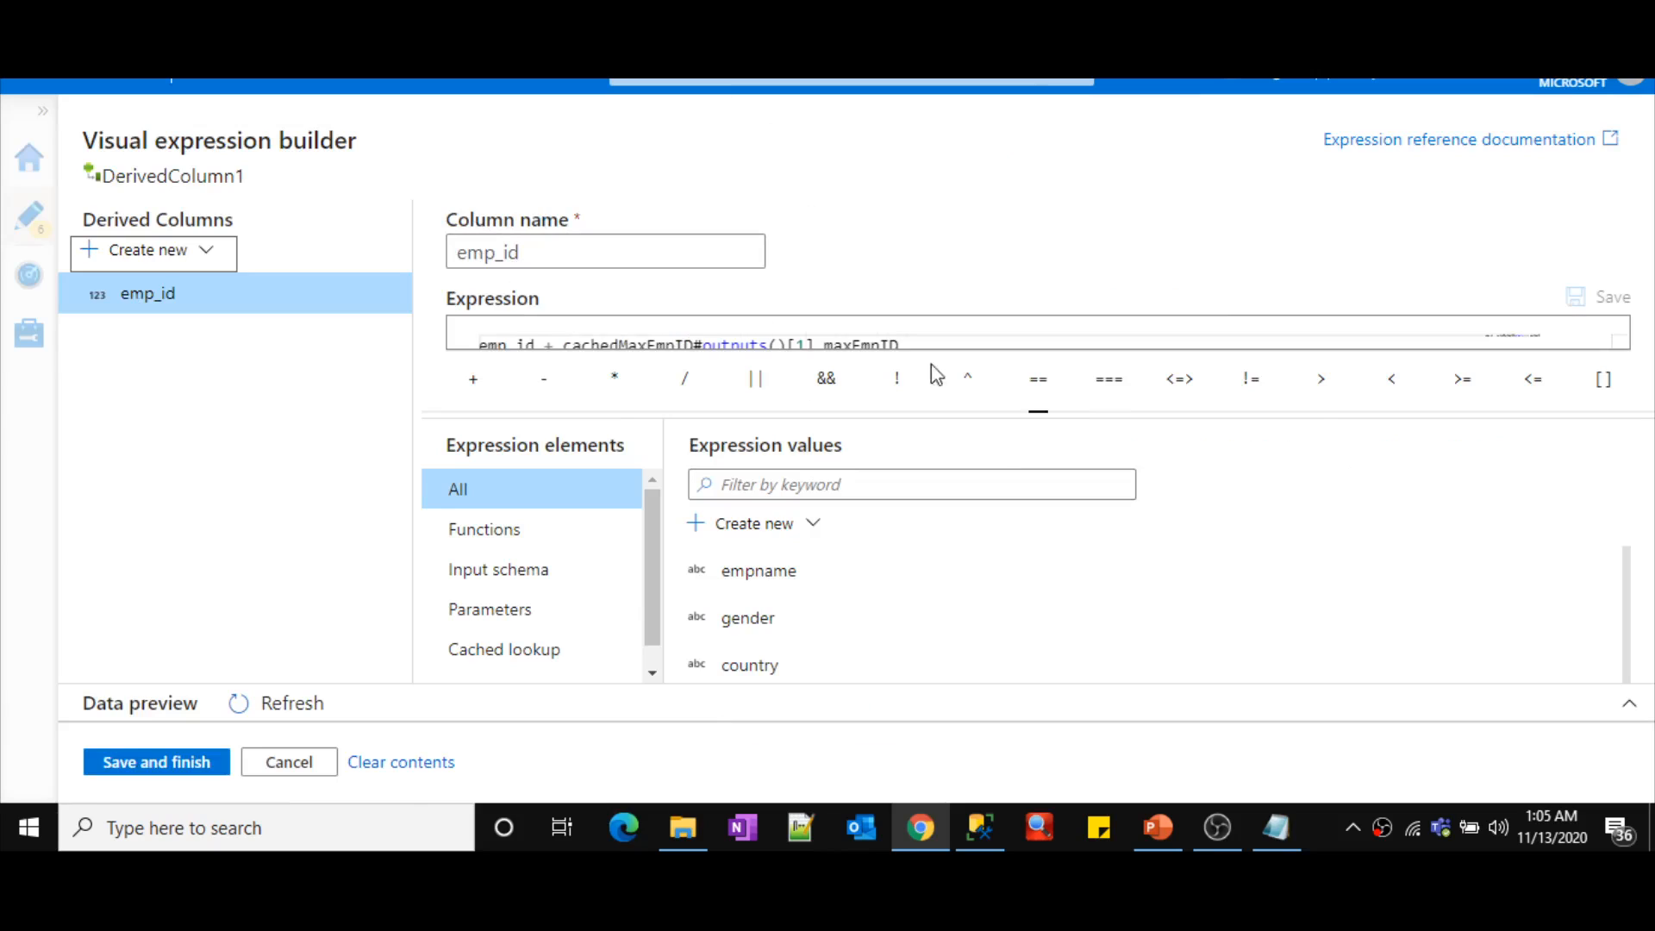
pyautogui.moveTo(1046, 411); pyautogui.dragTo(1039, 543)
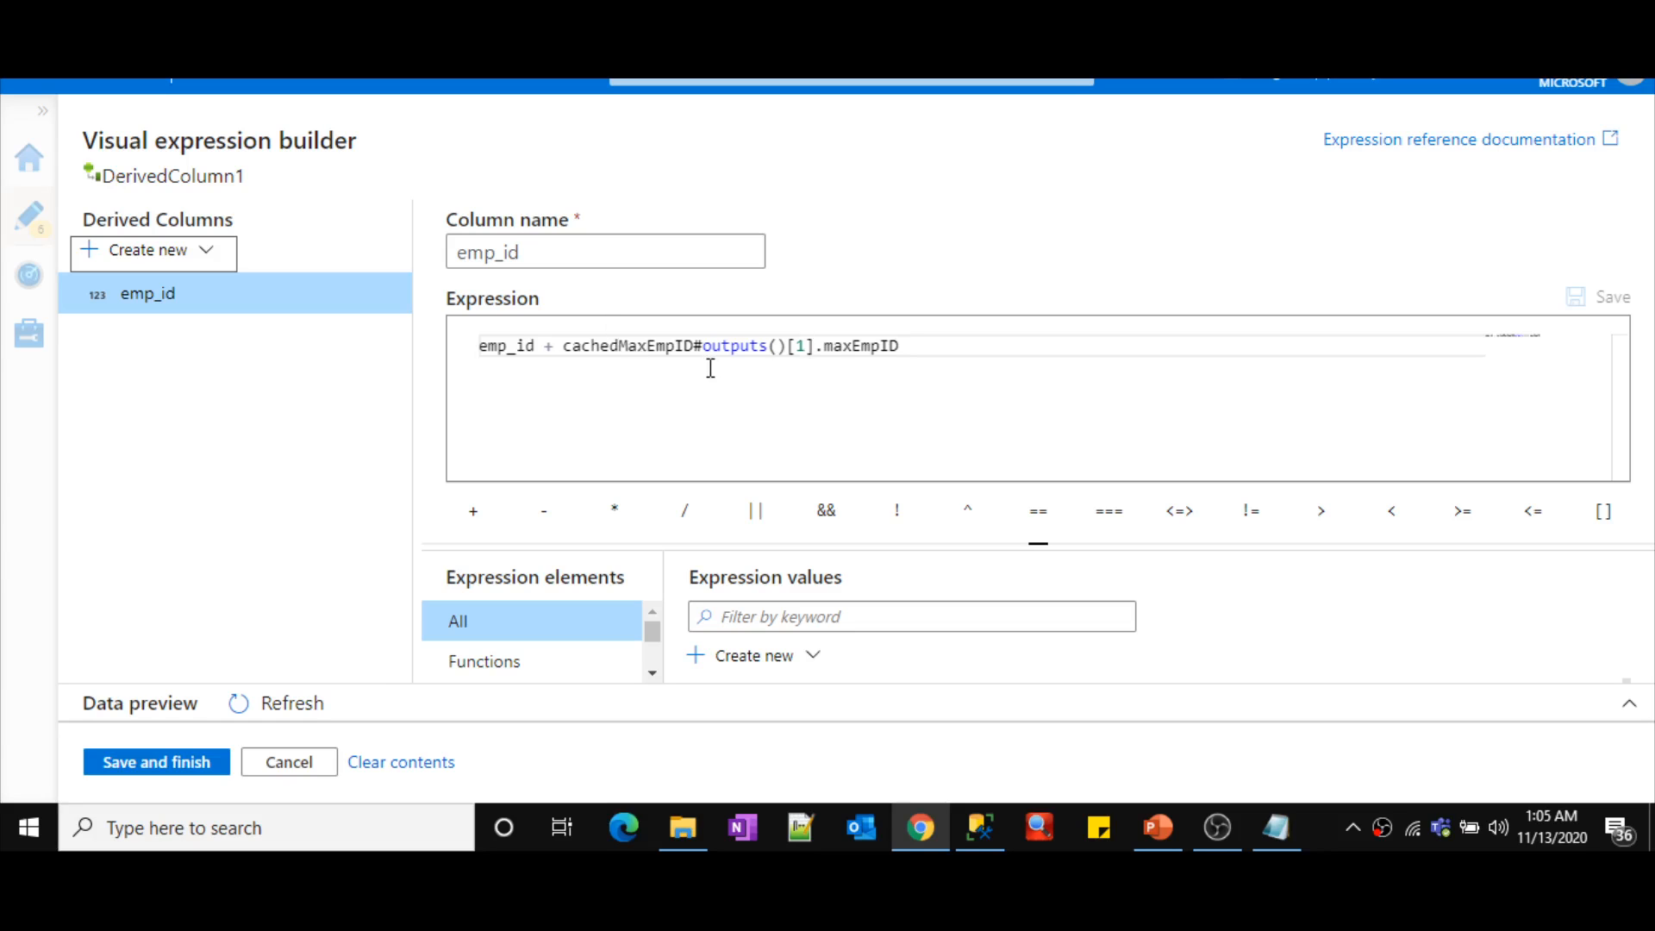
pyautogui.click(294, 758)
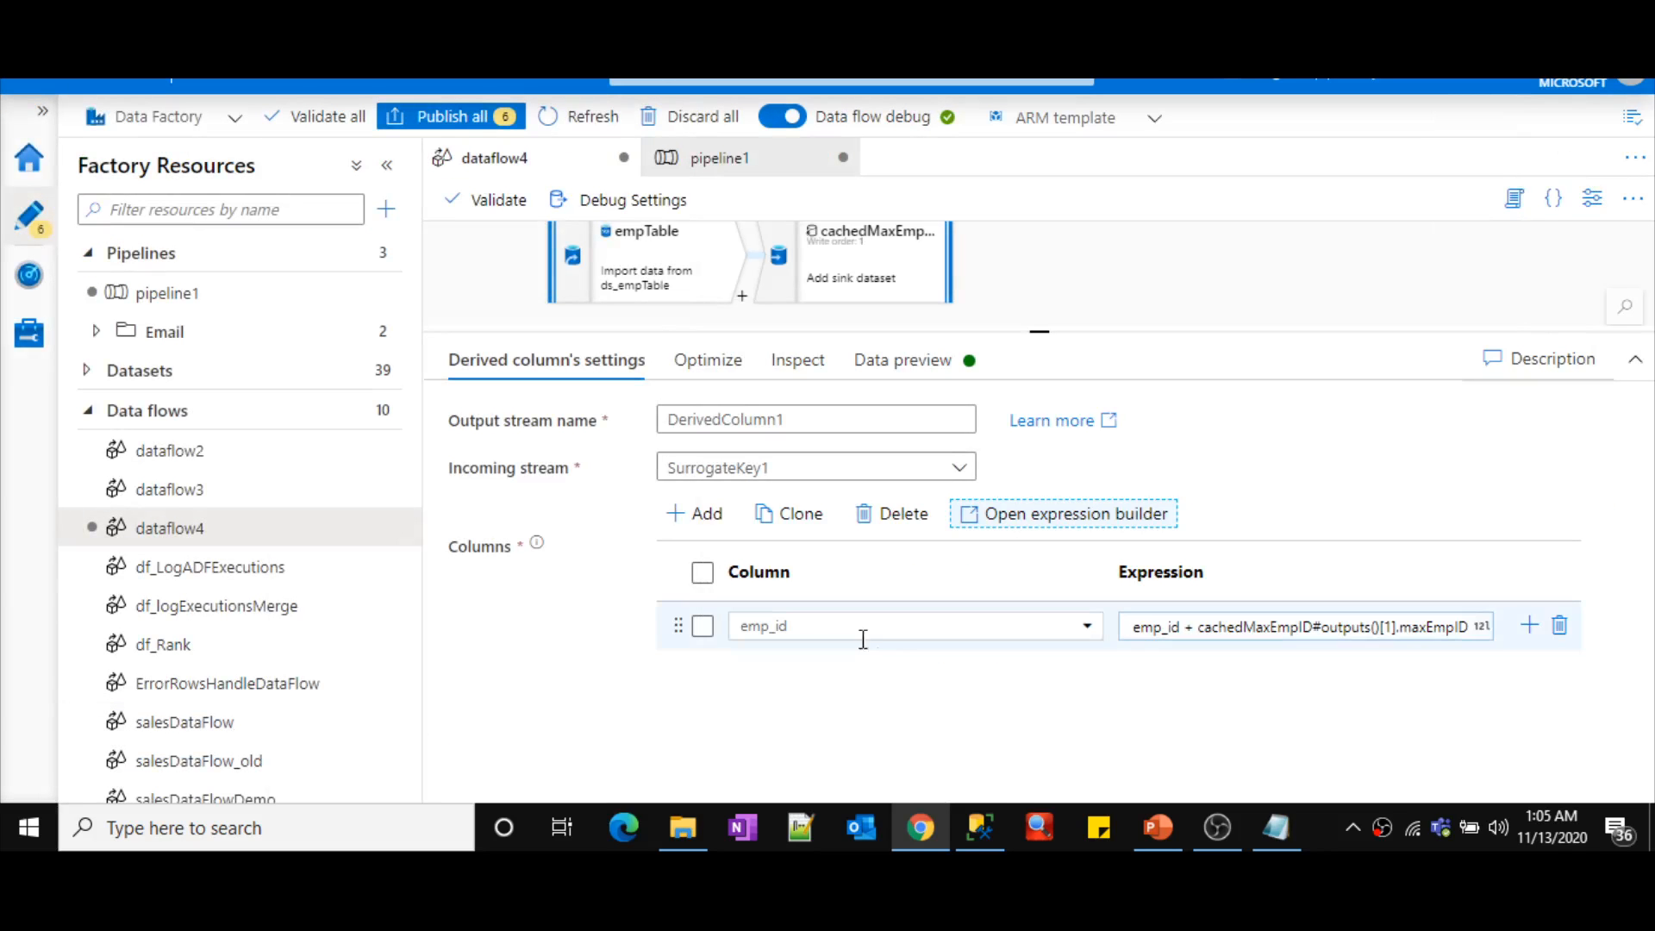
# - Add a second column to DerivedColumn1 and set it to country
pyautogui.click(703, 522)
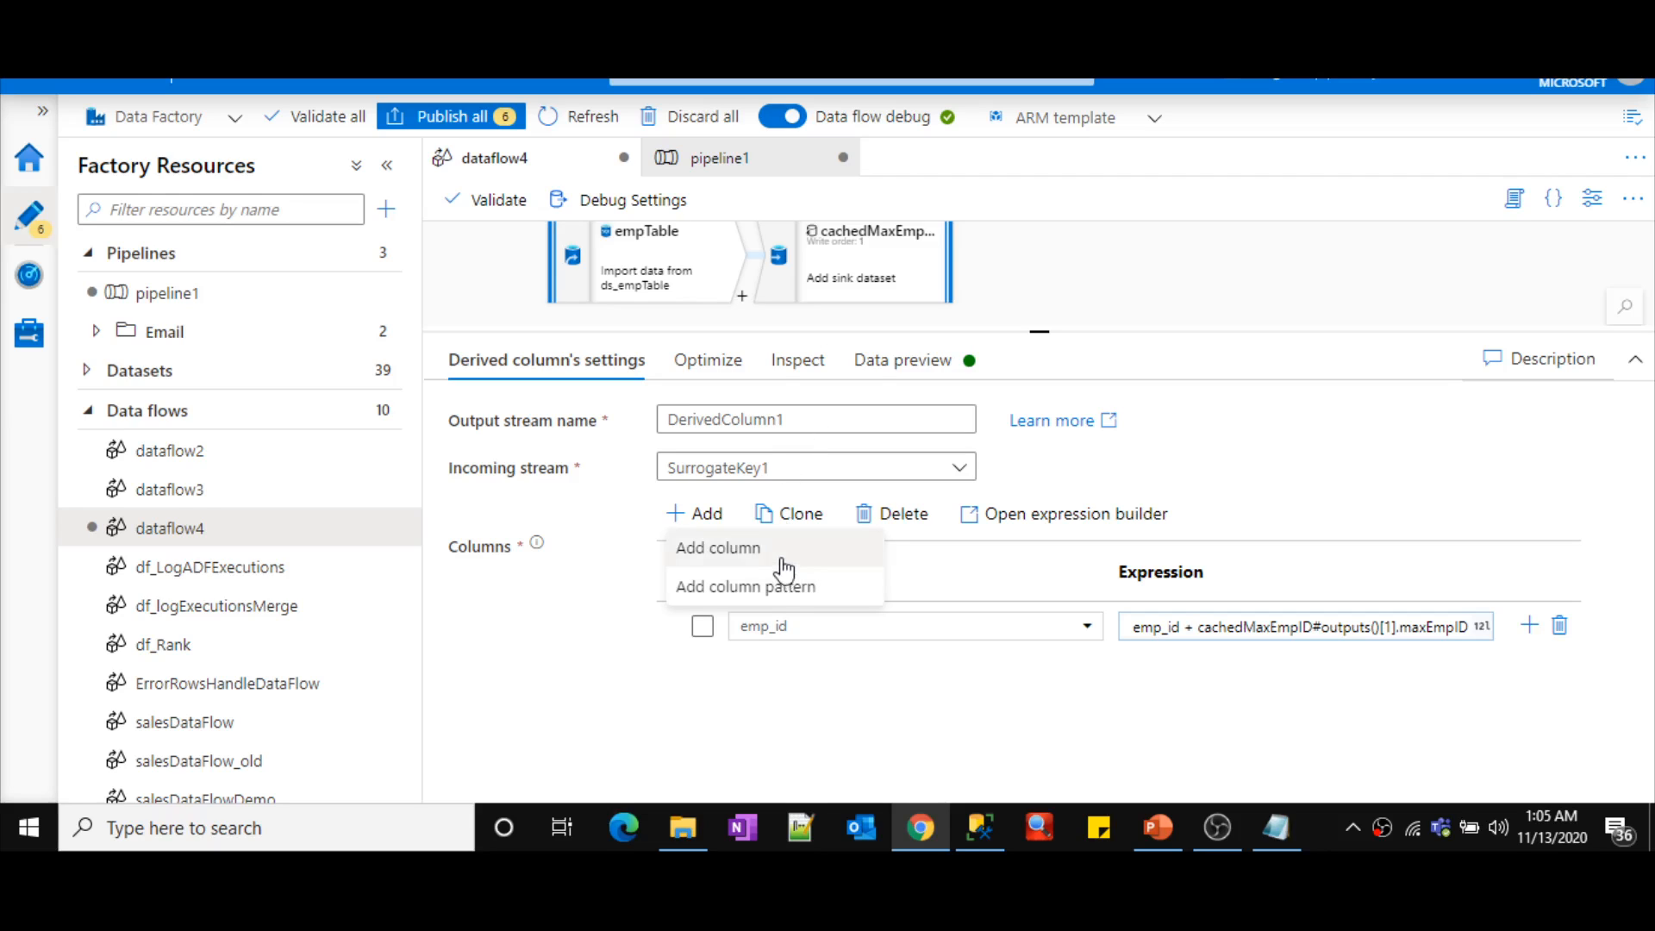
pyautogui.click(783, 569)
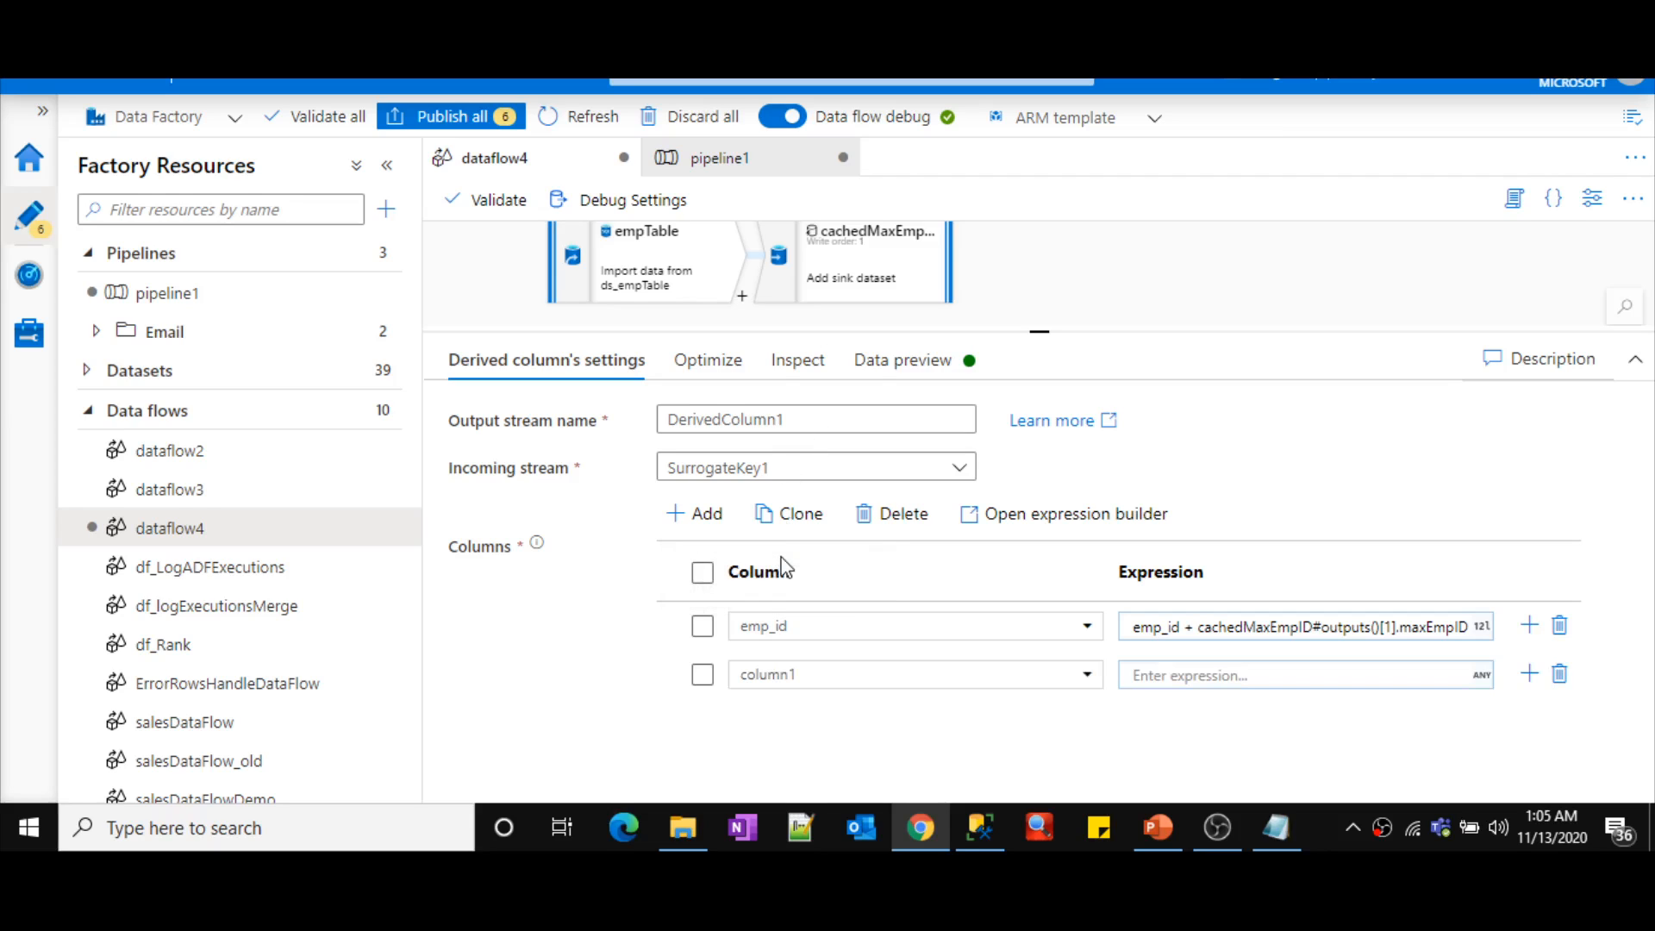
pyautogui.click(1087, 677)
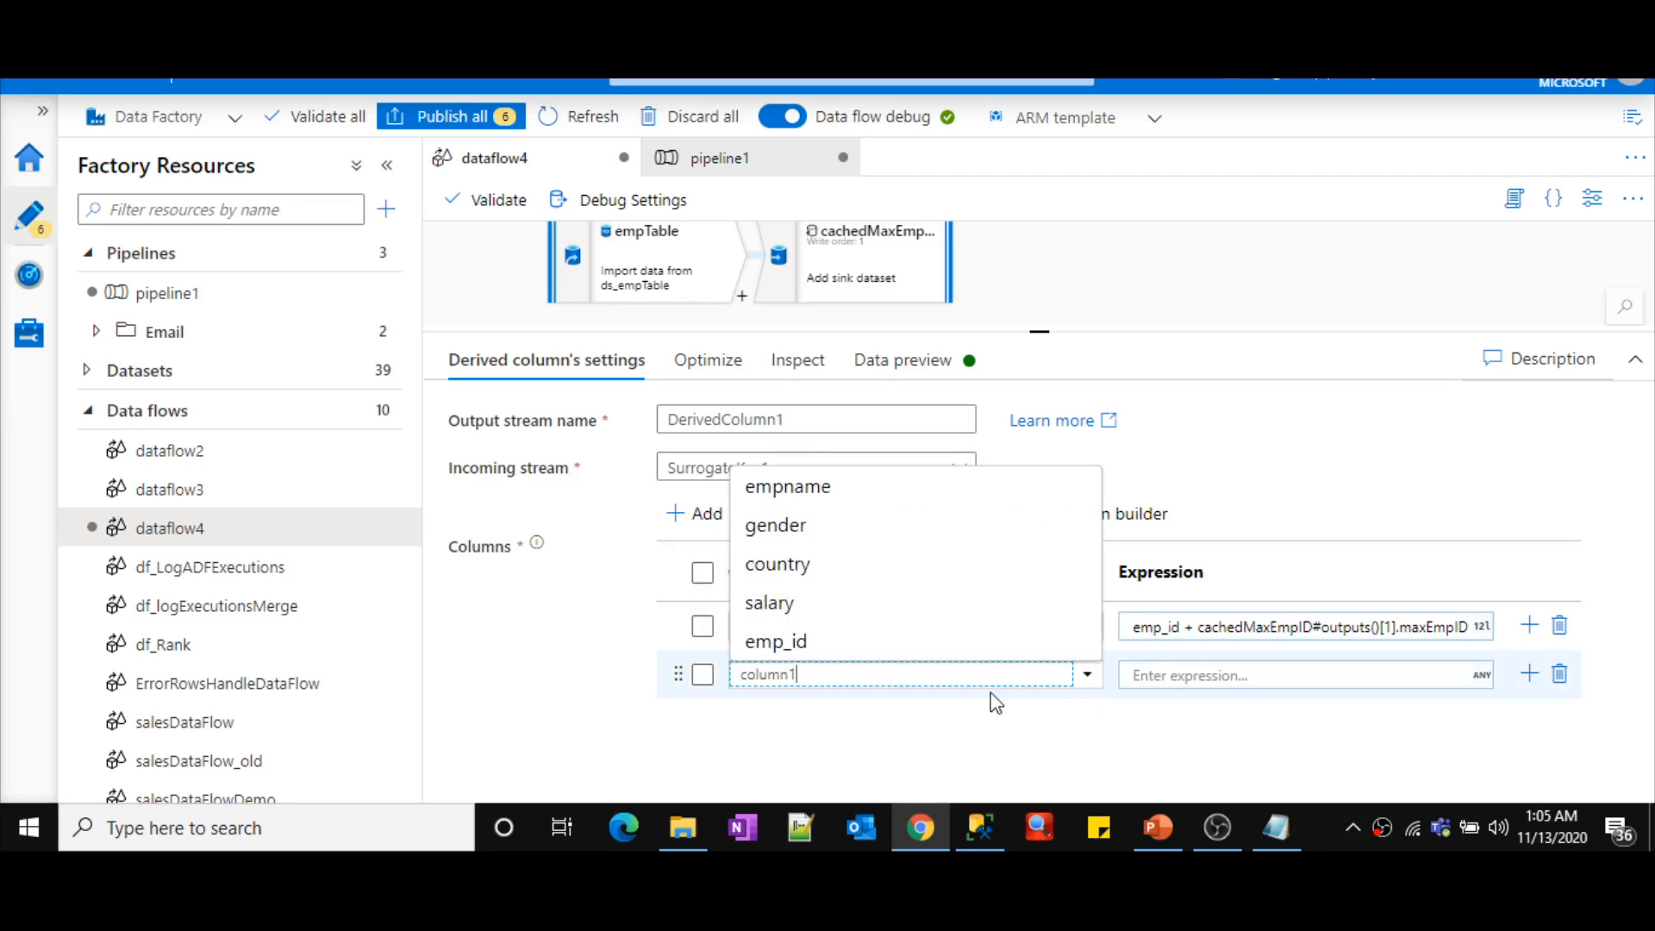
pyautogui.click(788, 565)
# - Open the country column of DerivedColumn1 in the expression builder and insert the cachedCountries cached lookup into its expression
pyautogui.click(1046, 517)
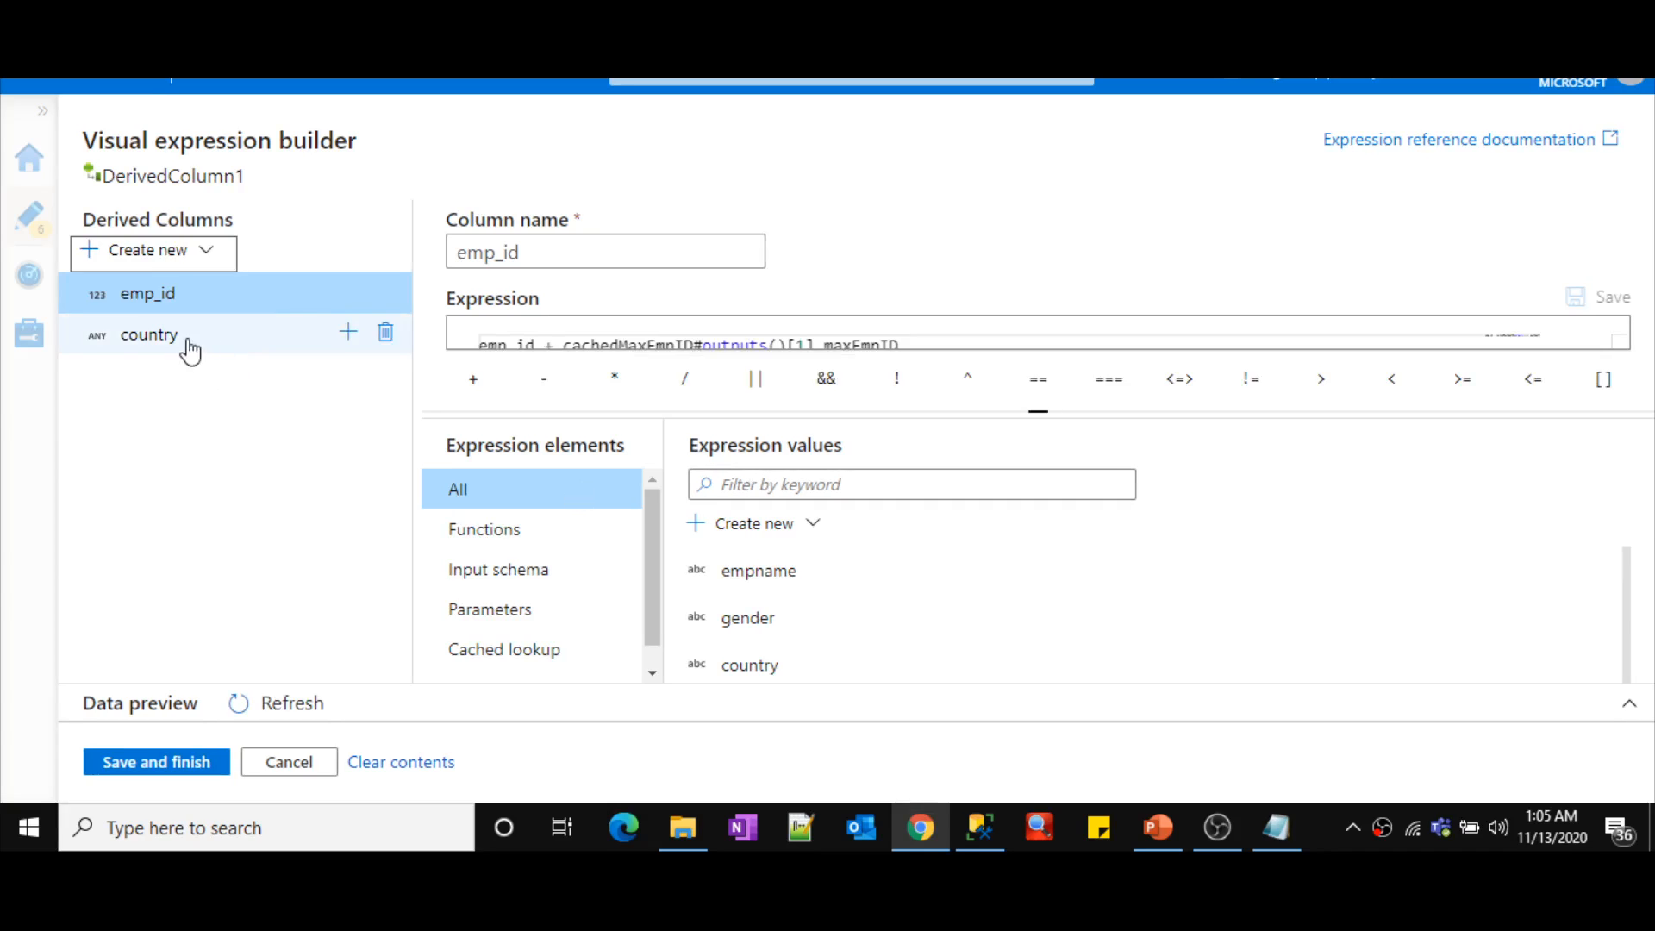
pyautogui.click(189, 345)
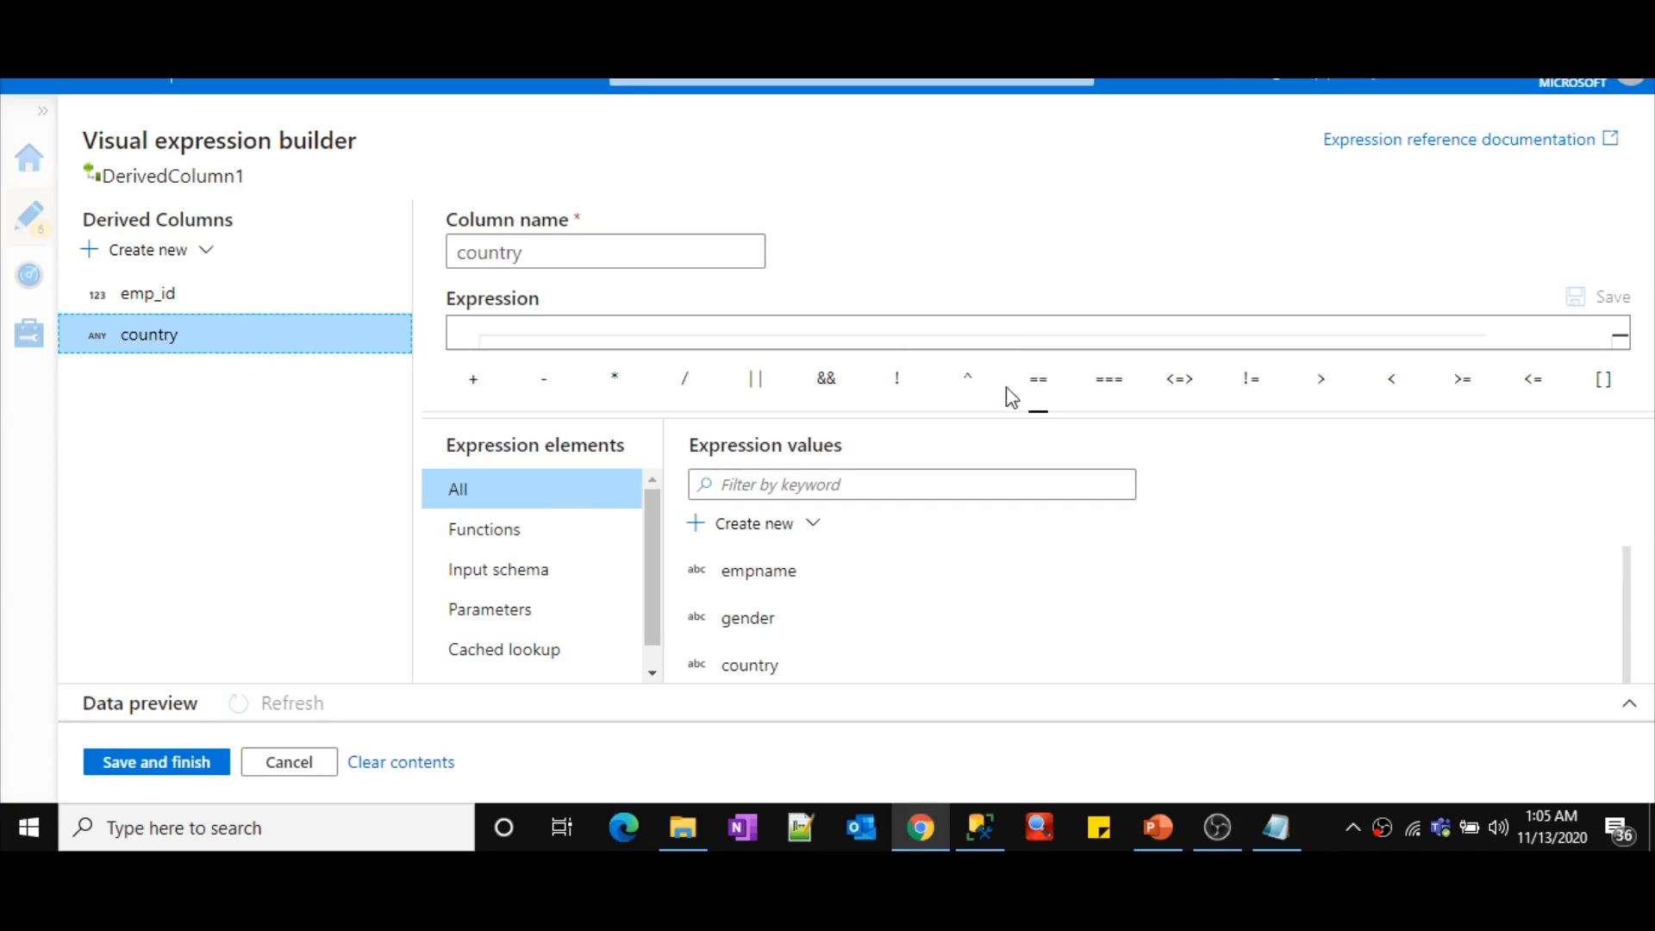
pyautogui.moveTo(1035, 412); pyautogui.dragTo(1038, 495)
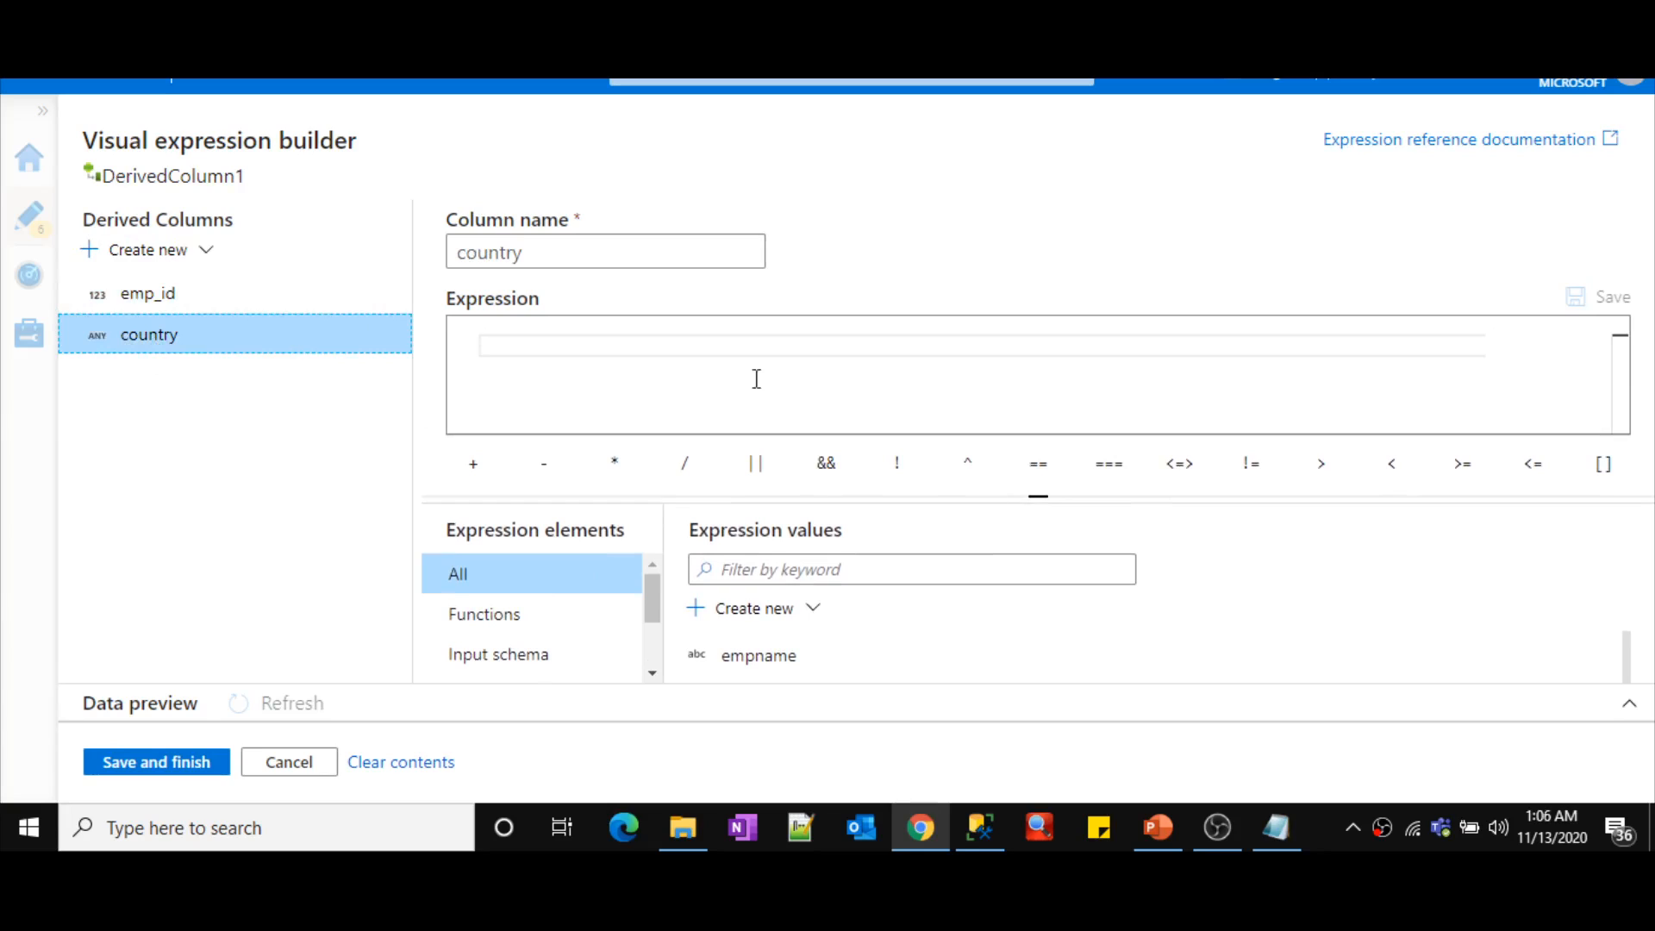
pyautogui.click(661, 337)
pyautogui.moveTo(653, 599); pyautogui.dragTo(650, 634)
pyautogui.click(545, 635)
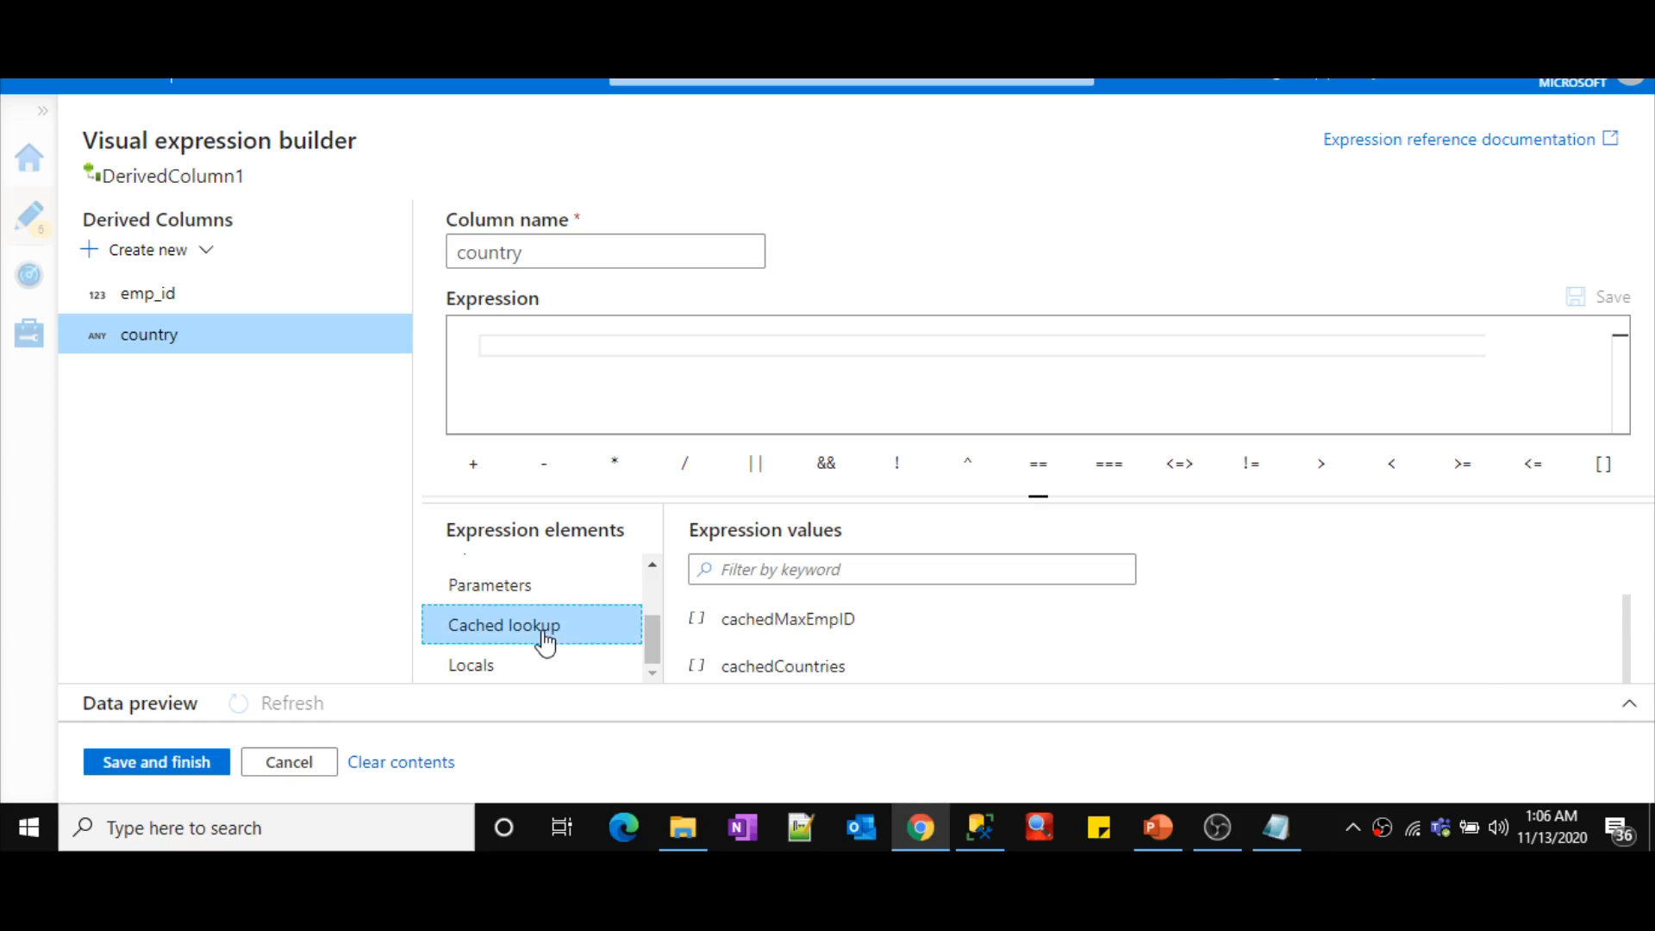
pyautogui.click(792, 674)
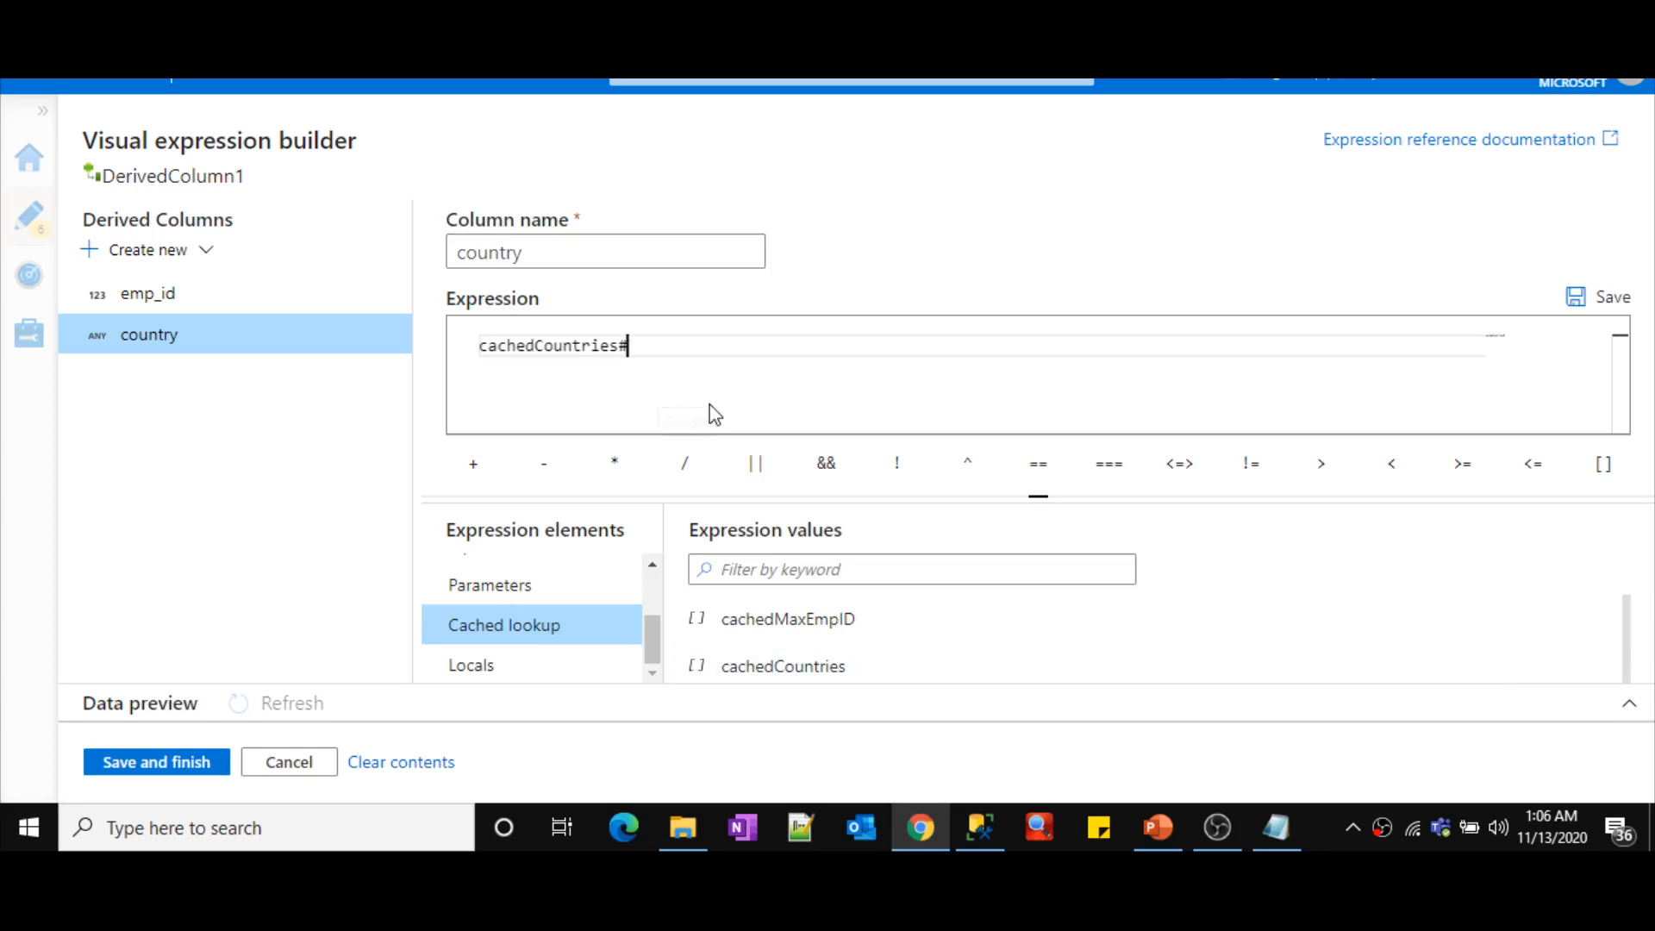
pyautogui.write('outp')
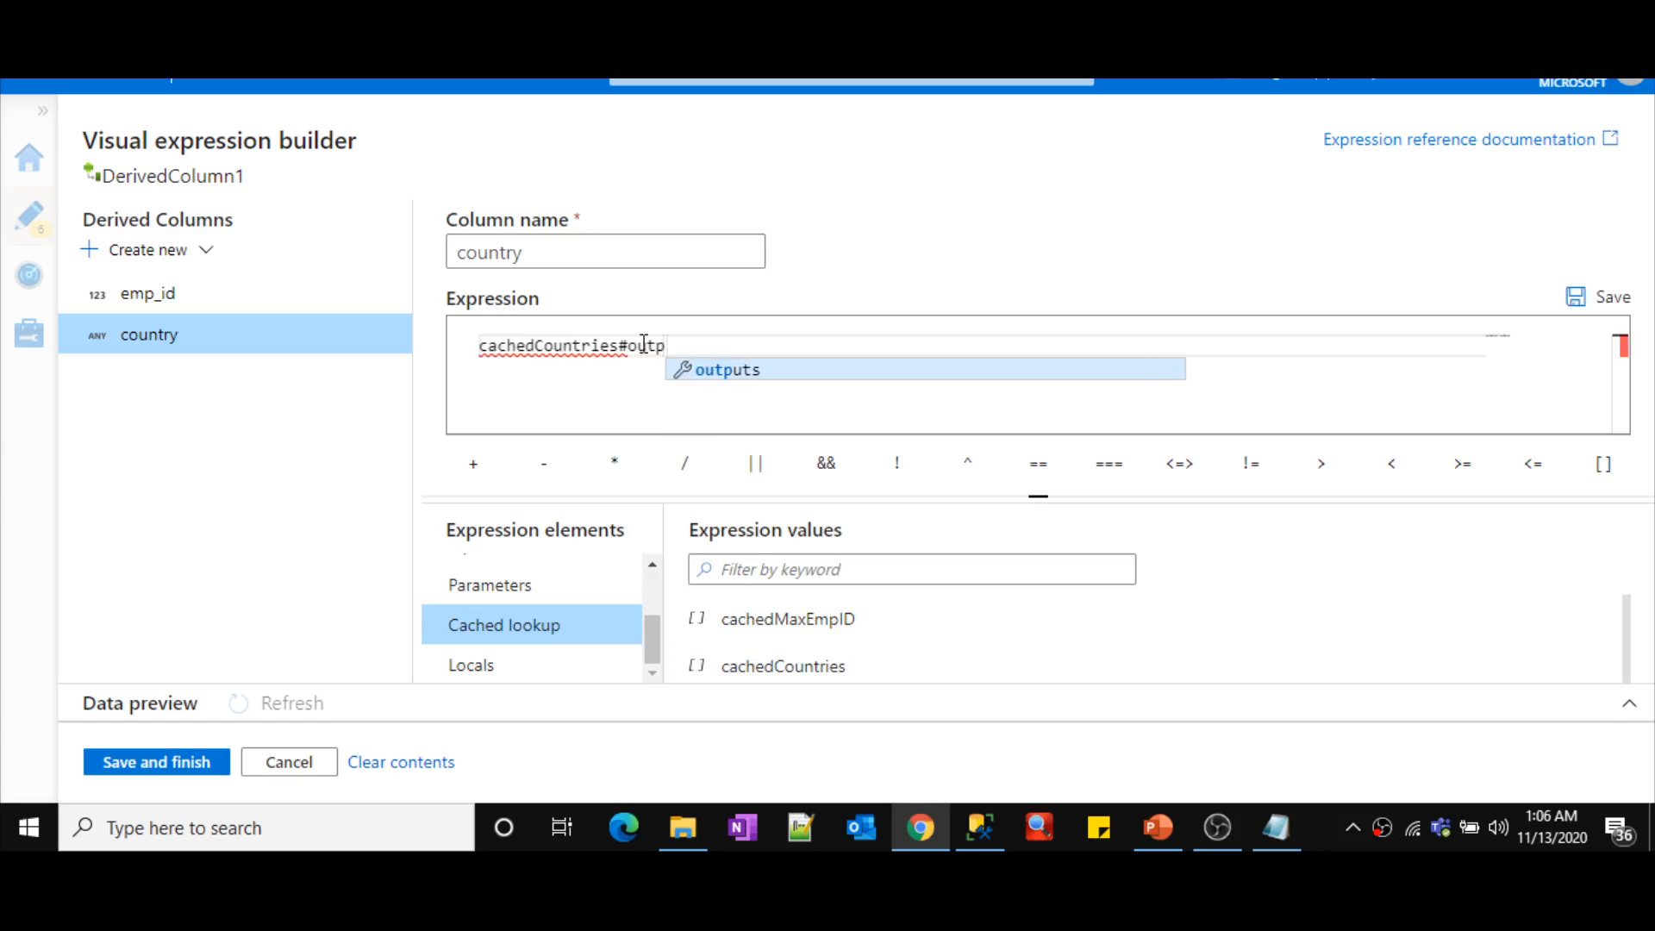
pyautogui.press('Return')
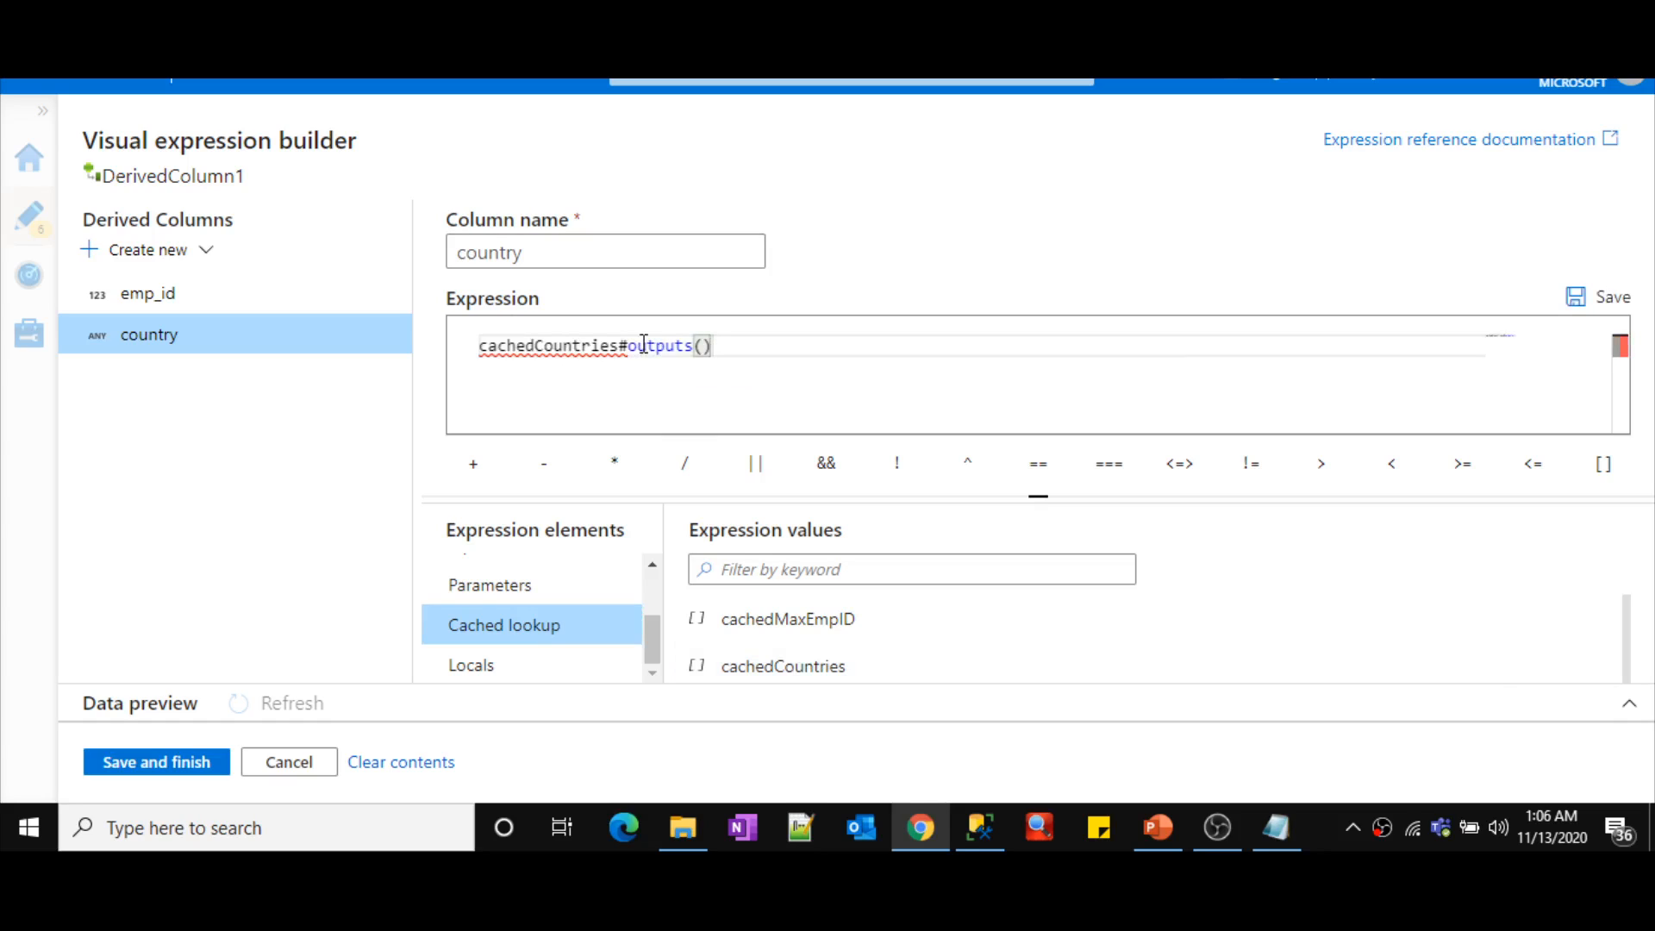
pyautogui.write('[]')
pyautogui.write('1')
pyautogui.moveTo(768, 353); pyautogui.dragTo(629, 352)
pyautogui.press('BackSpace')
# - Complete the country expression as cachedCountries#lookup(country), using the incoming country column as the lookup key
pyautogui.write('loo')
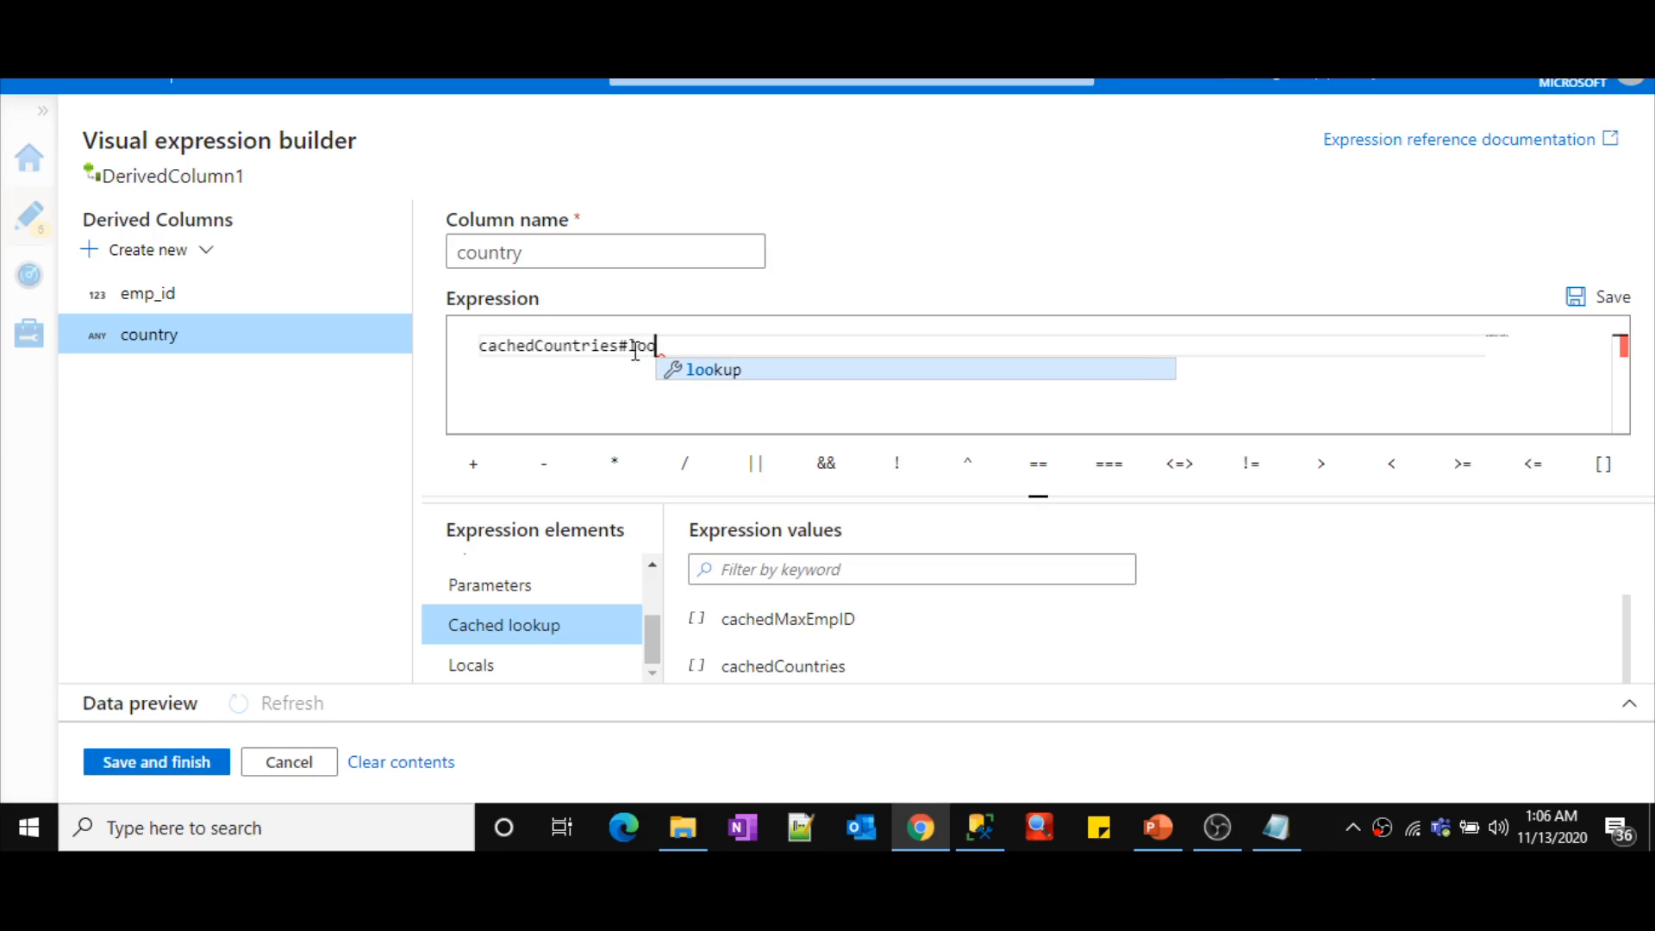
pyautogui.press('Return')
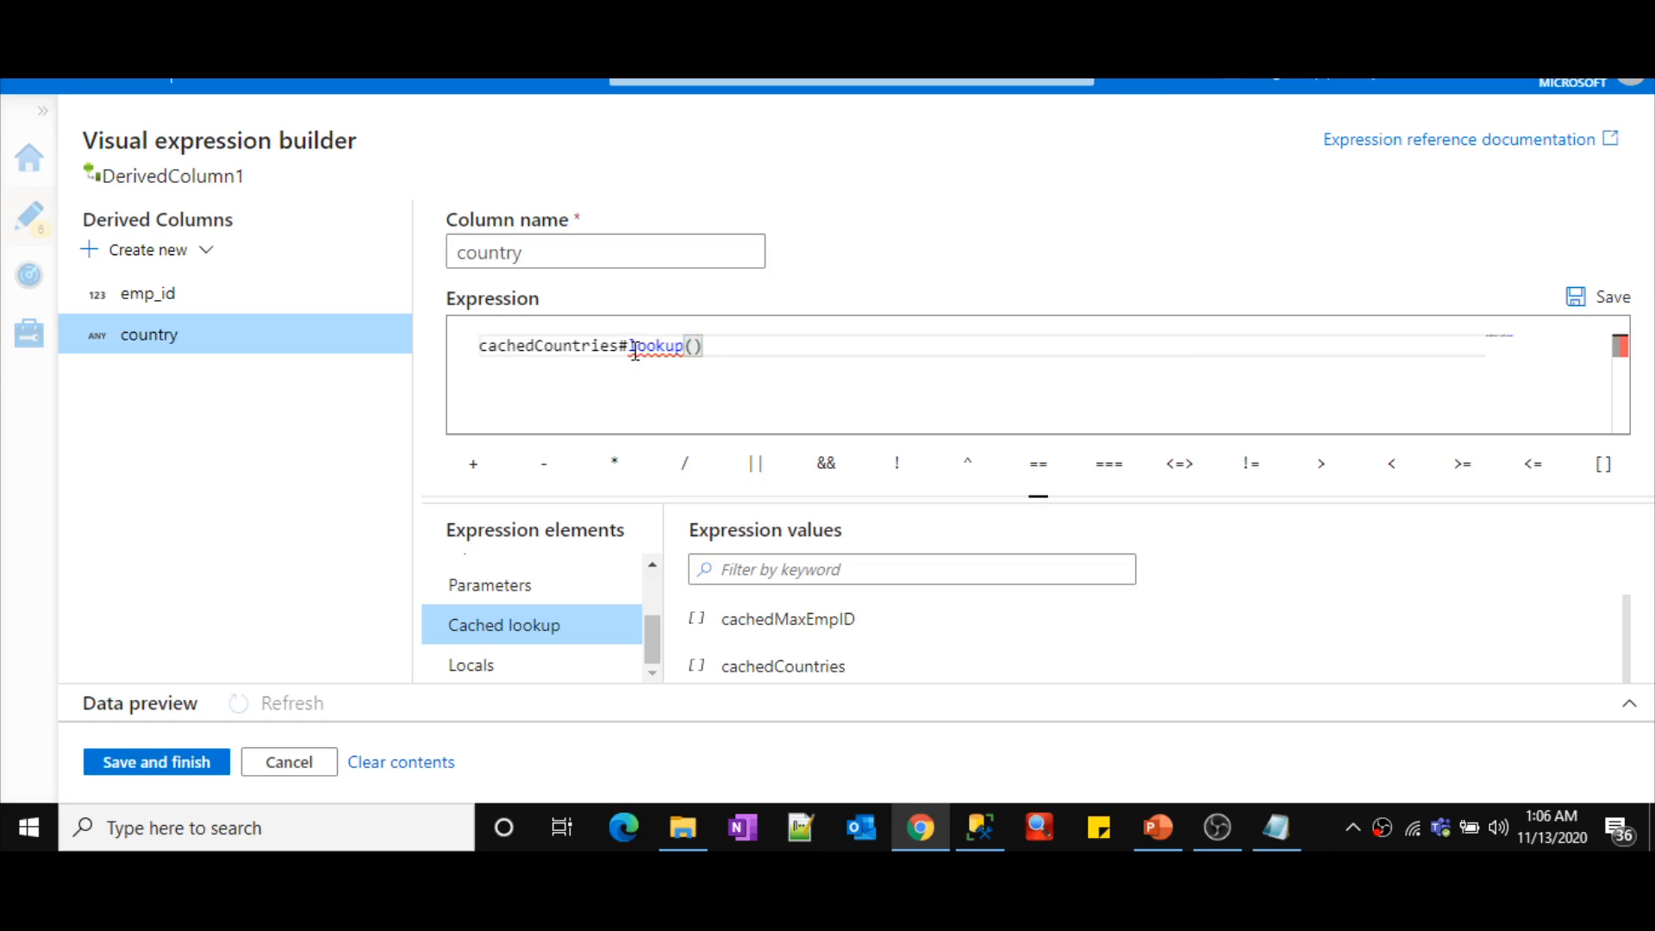
pyautogui.write('cou')
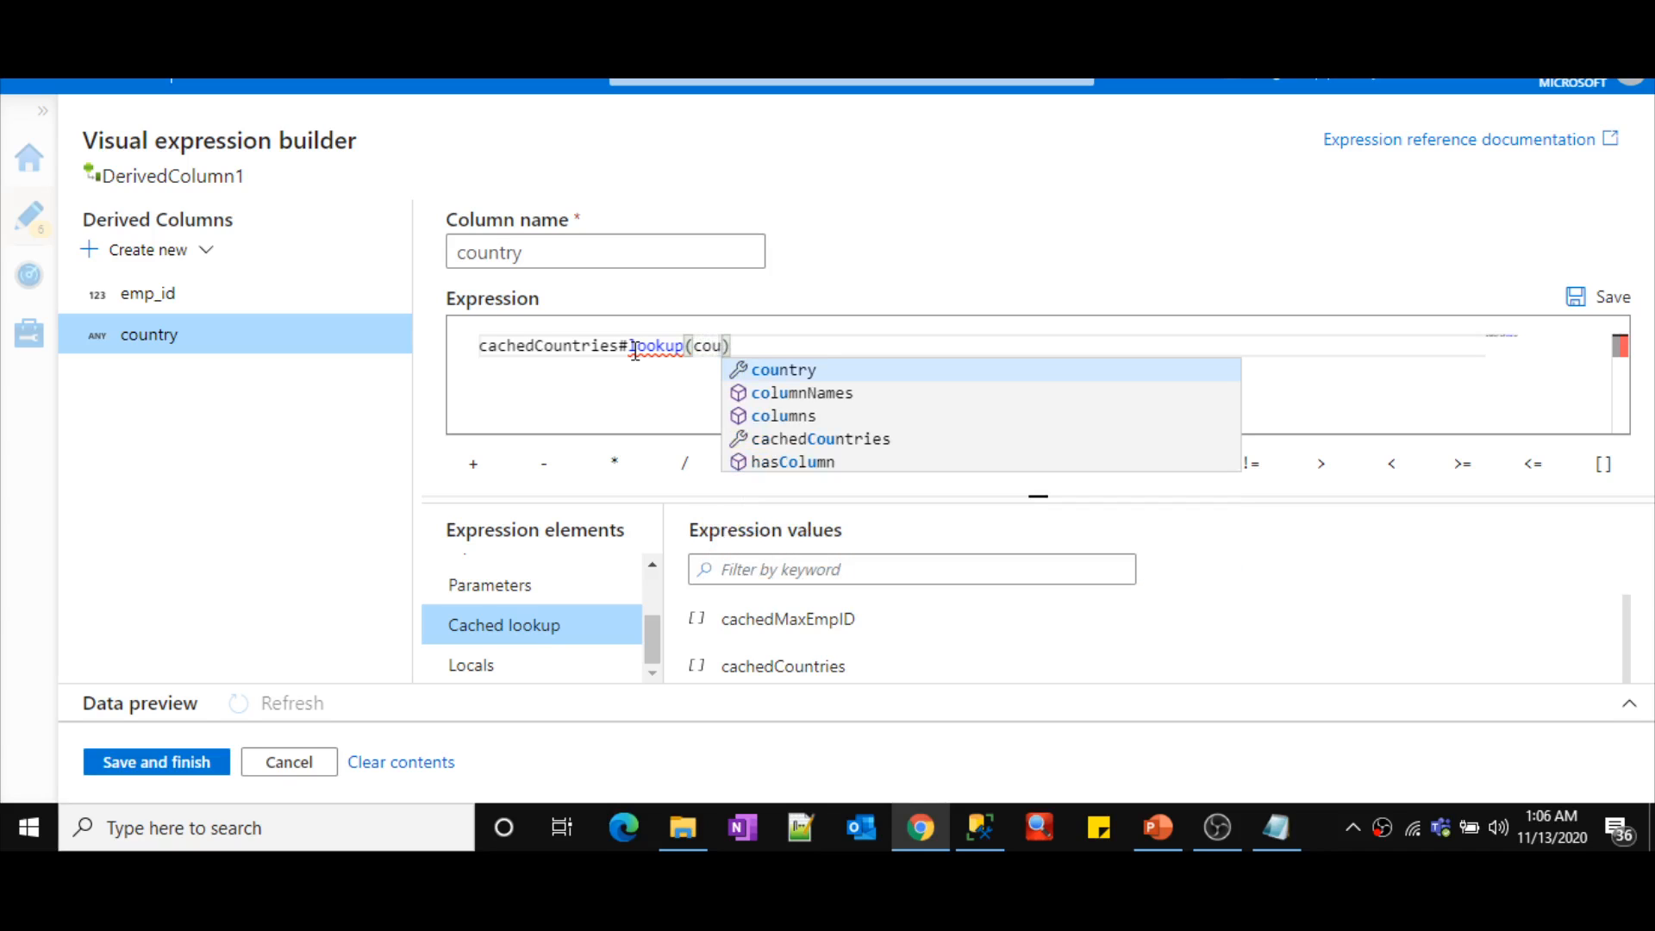
pyautogui.click(834, 372)
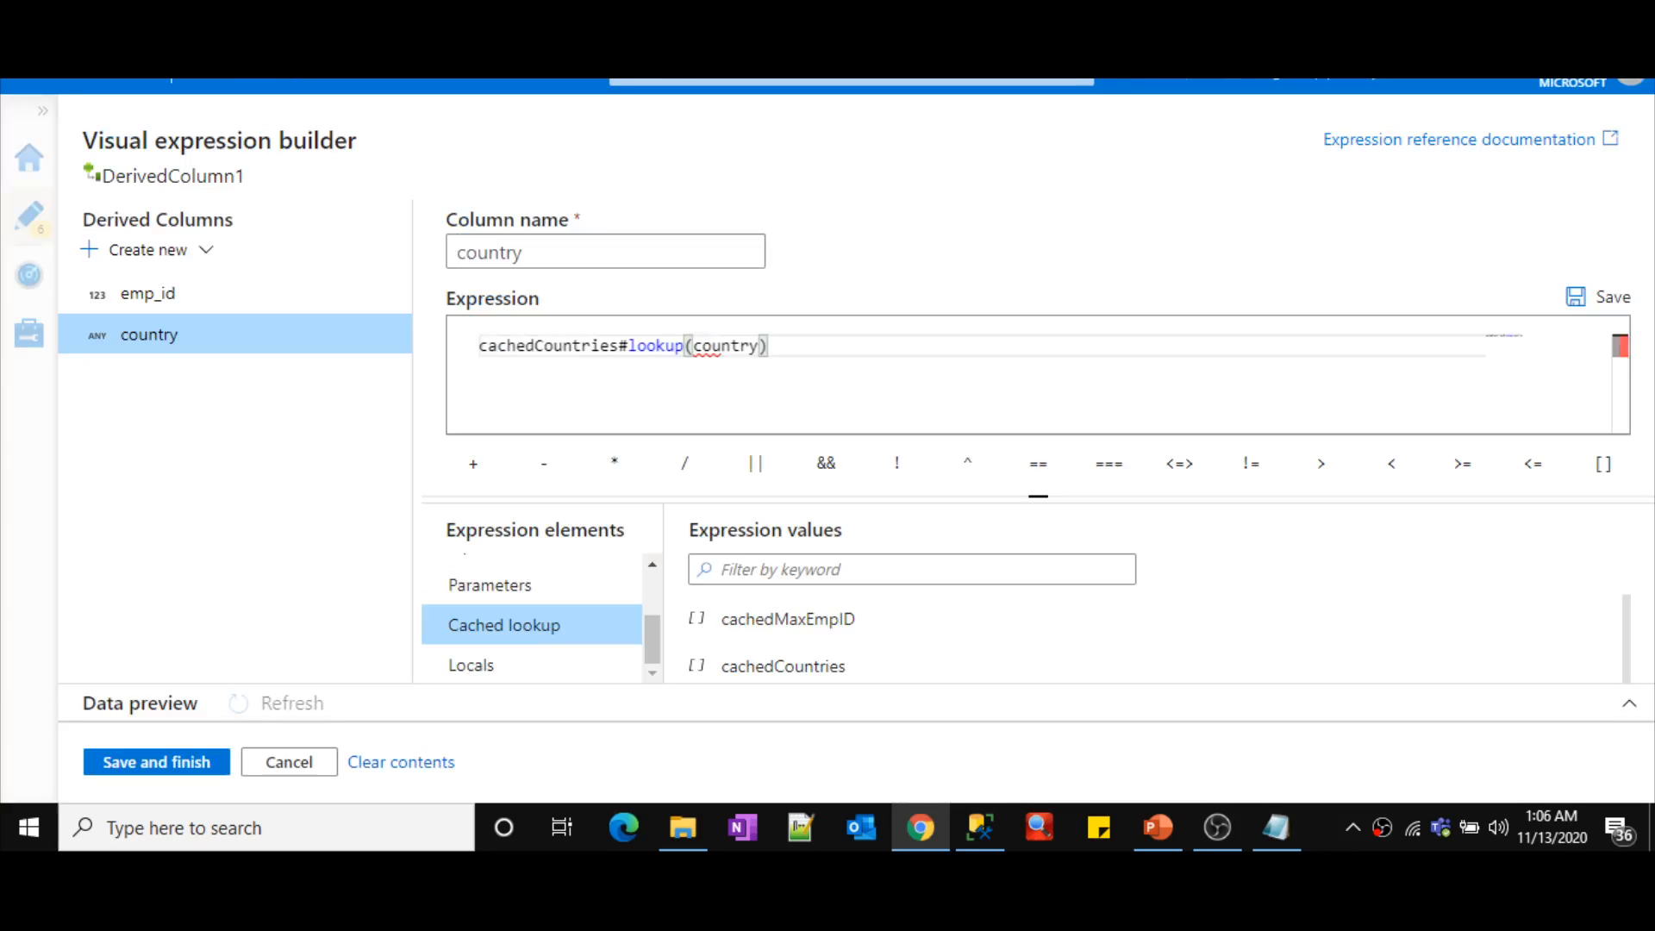
pyautogui.doubleClick(704, 347)
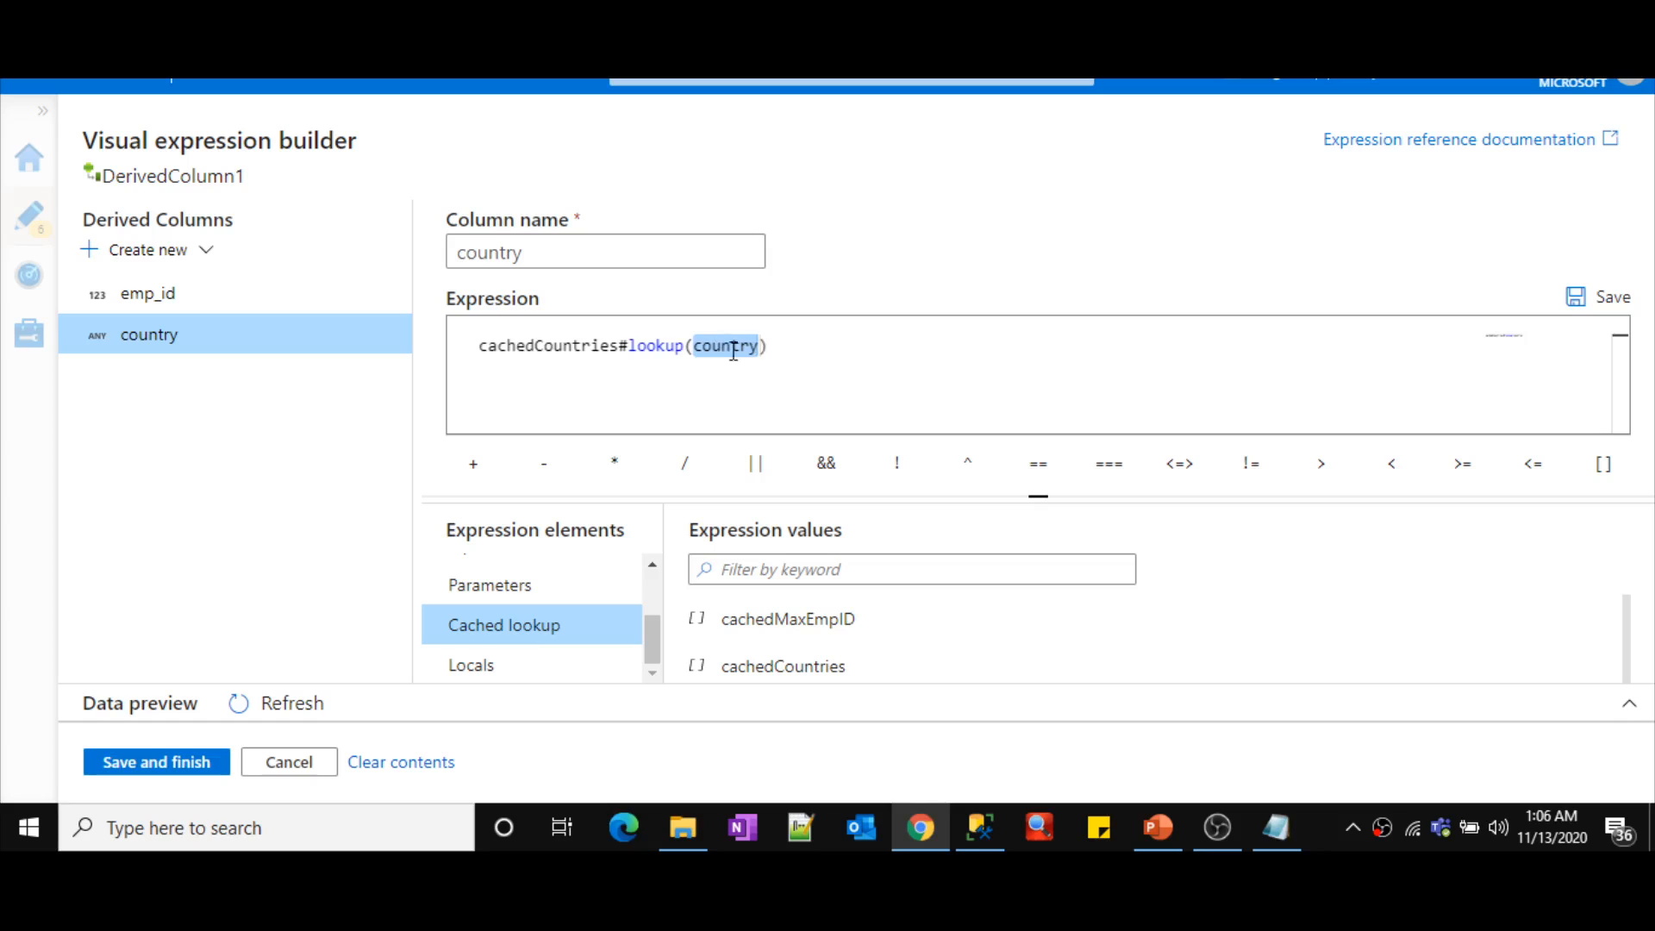
pyautogui.click(779, 349)
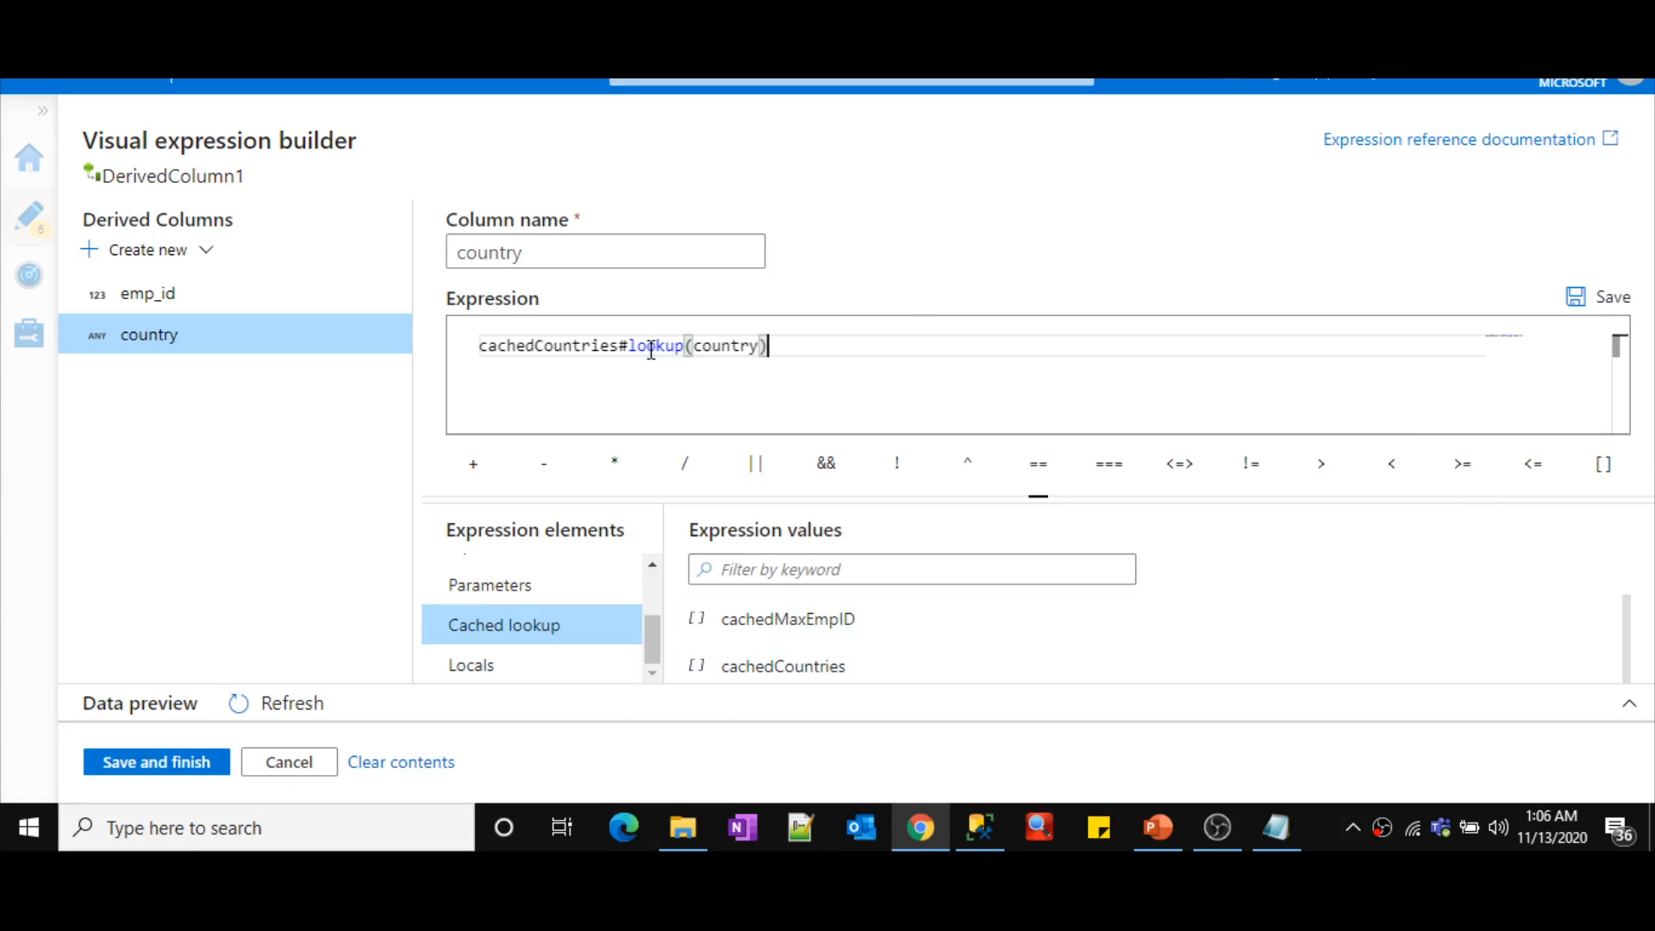
pyautogui.moveTo(639, 345); pyautogui.dragTo(764, 354)
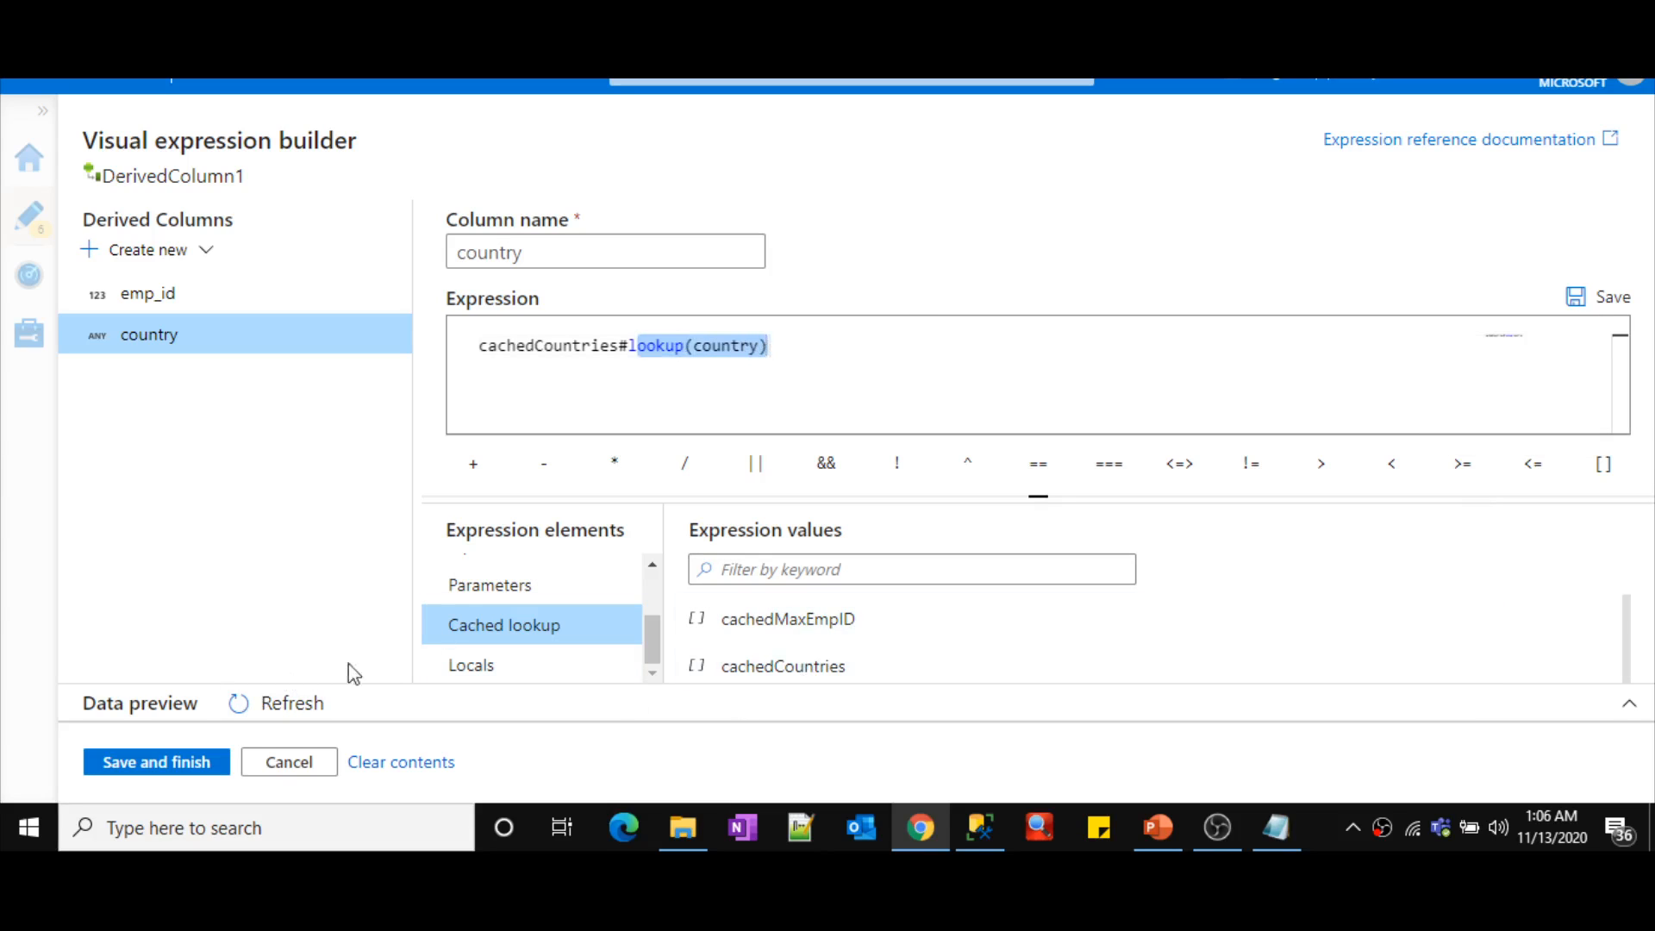
# - Refresh the expression's data preview and compare each lookup output with its incoming country code
pyautogui.click(296, 709)
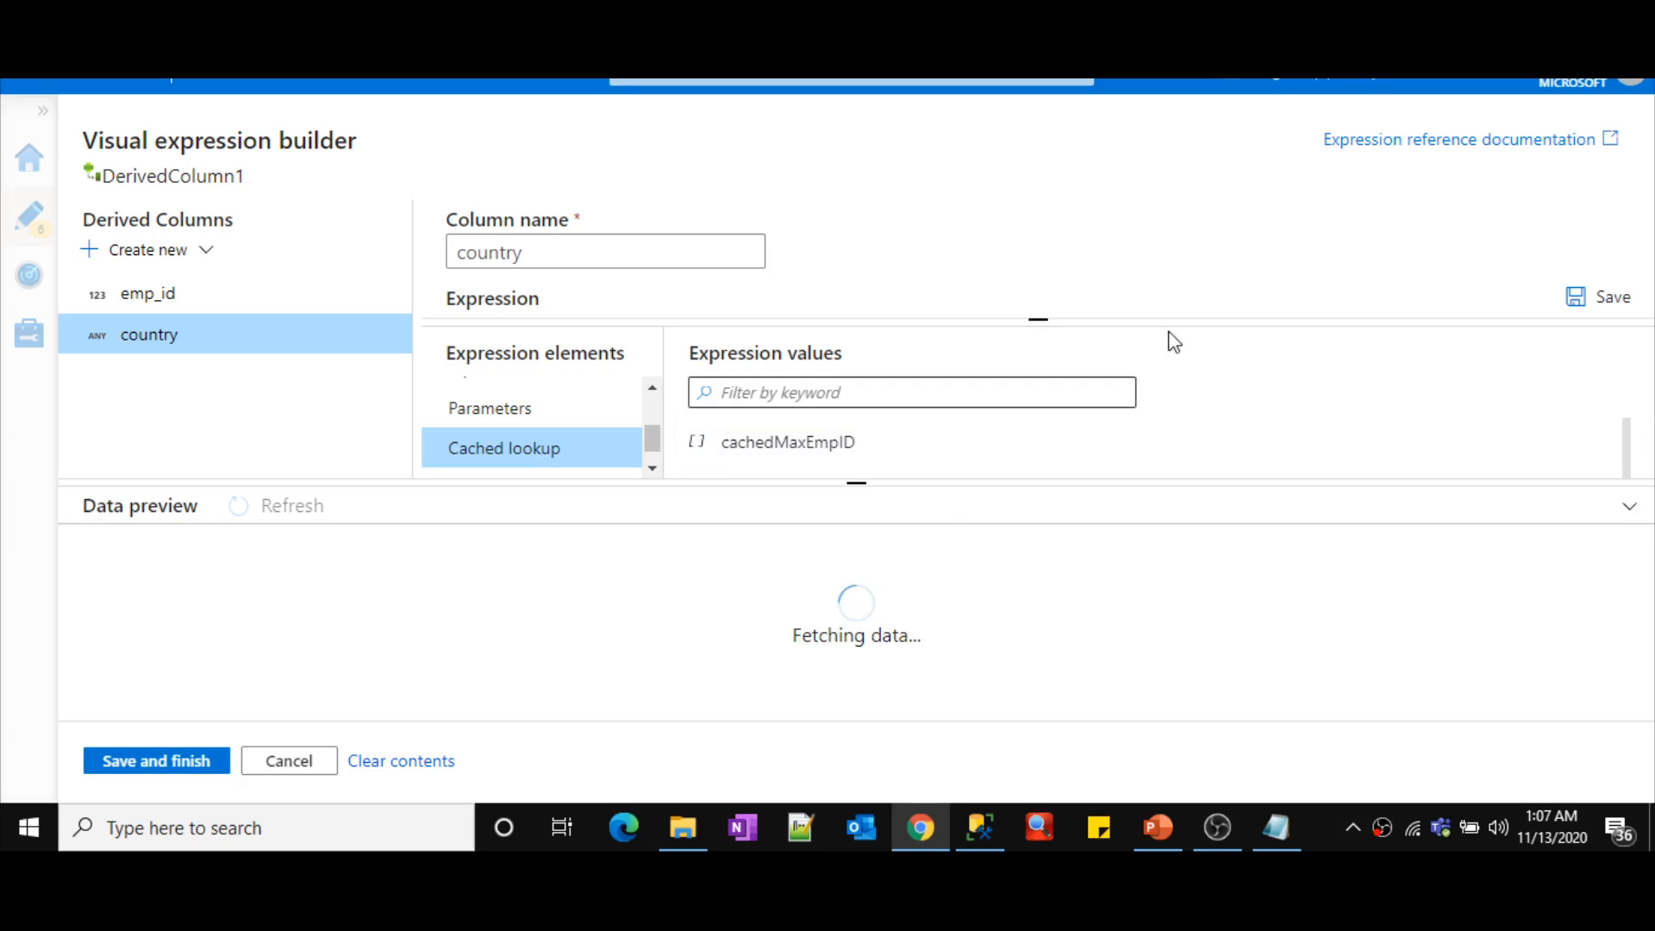
pyautogui.moveTo(1060, 321); pyautogui.dragTo(1053, 480)
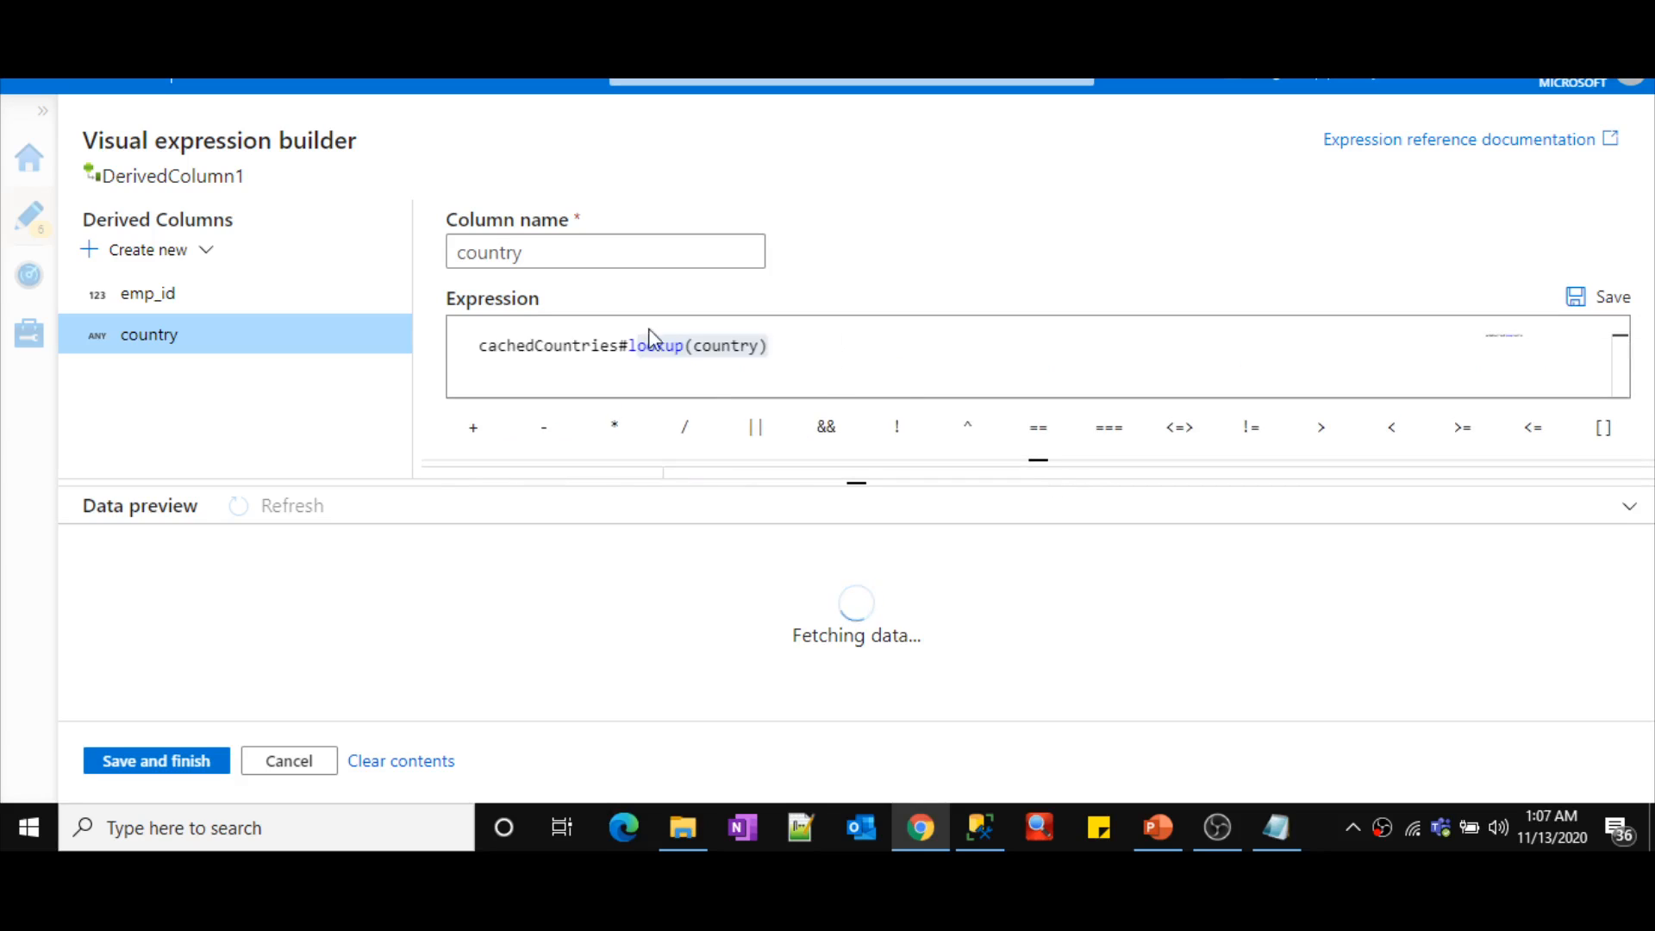
pyautogui.click(831, 357)
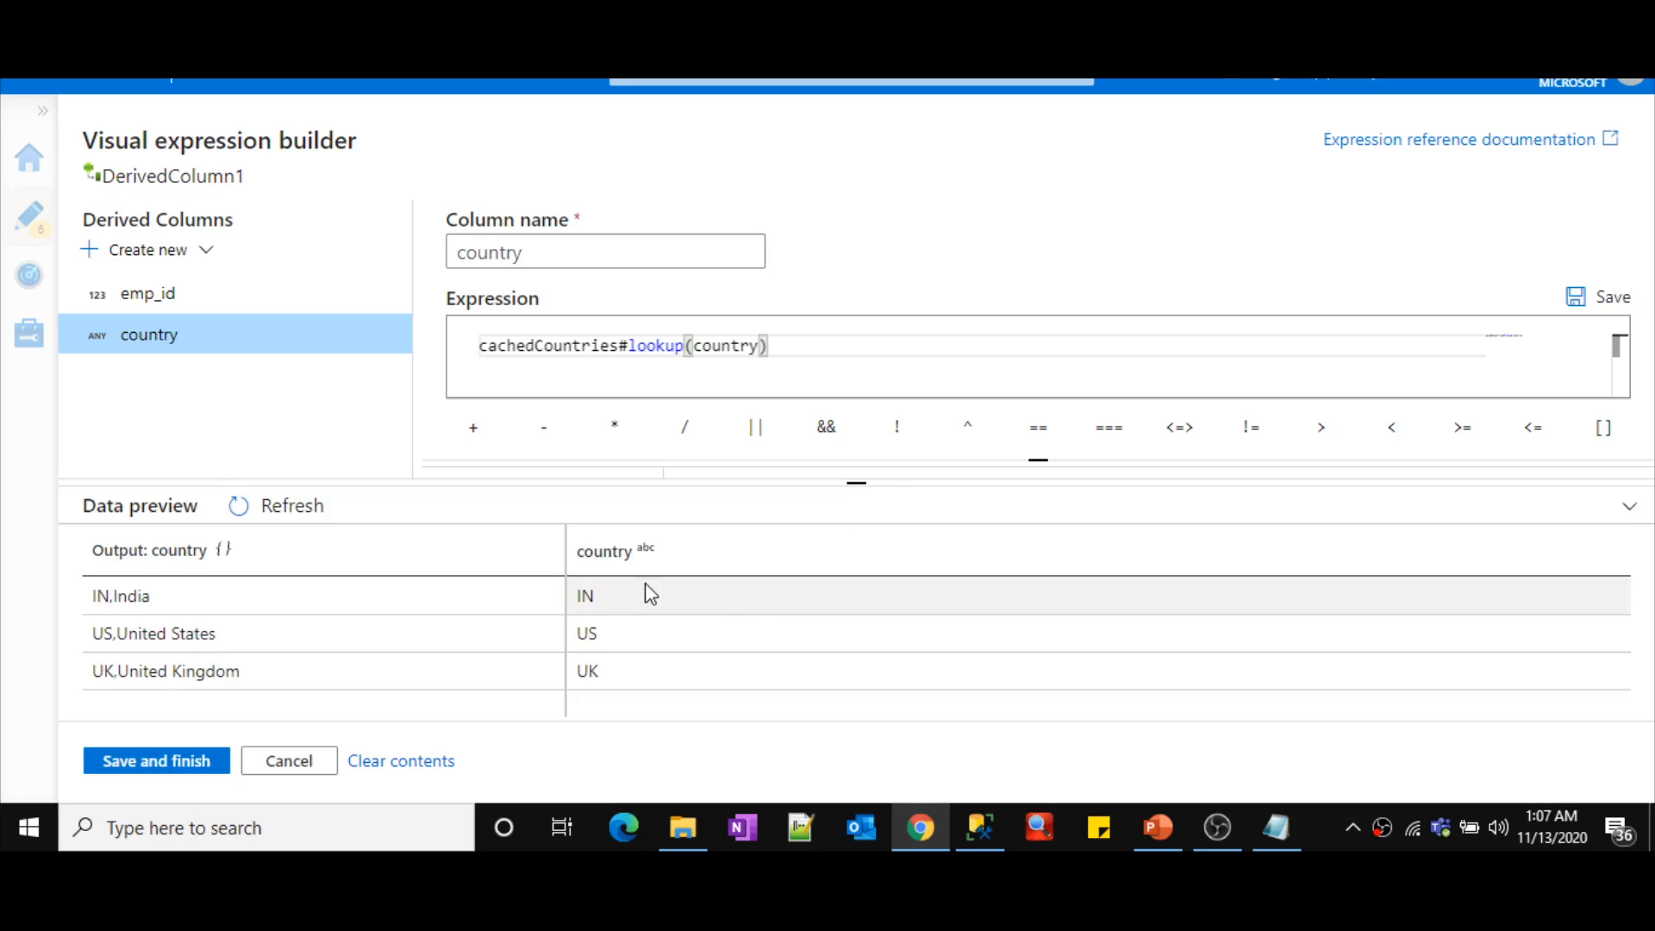
pyautogui.doubleClick(584, 596)
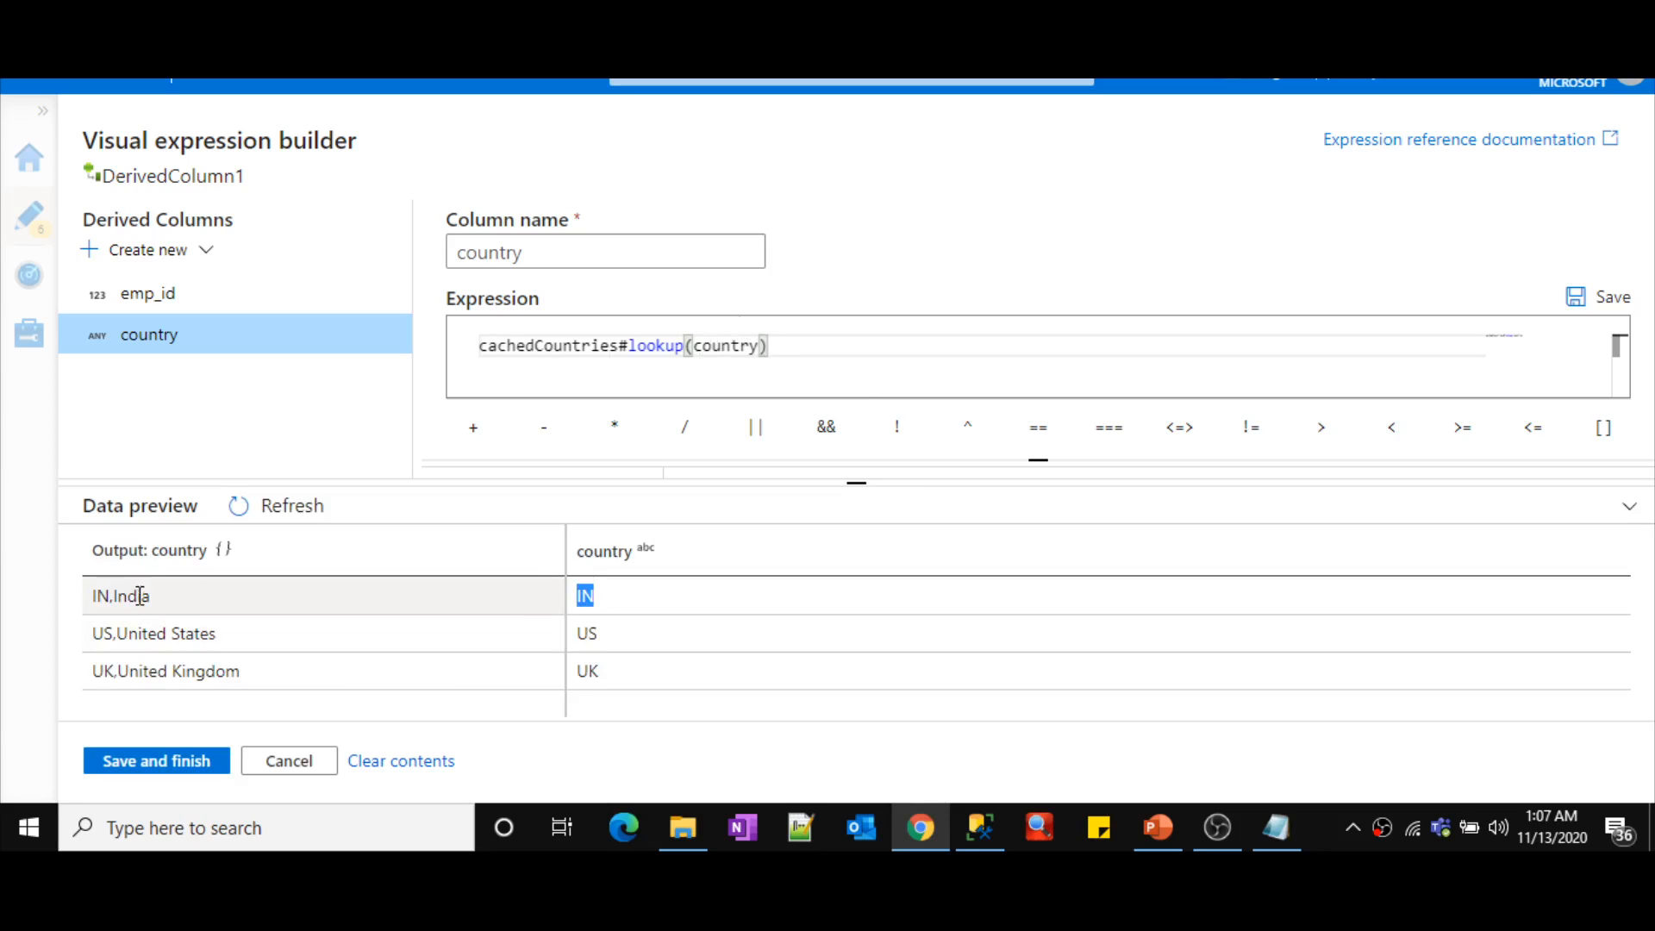
pyautogui.moveTo(157, 596); pyautogui.dragTo(98, 597)
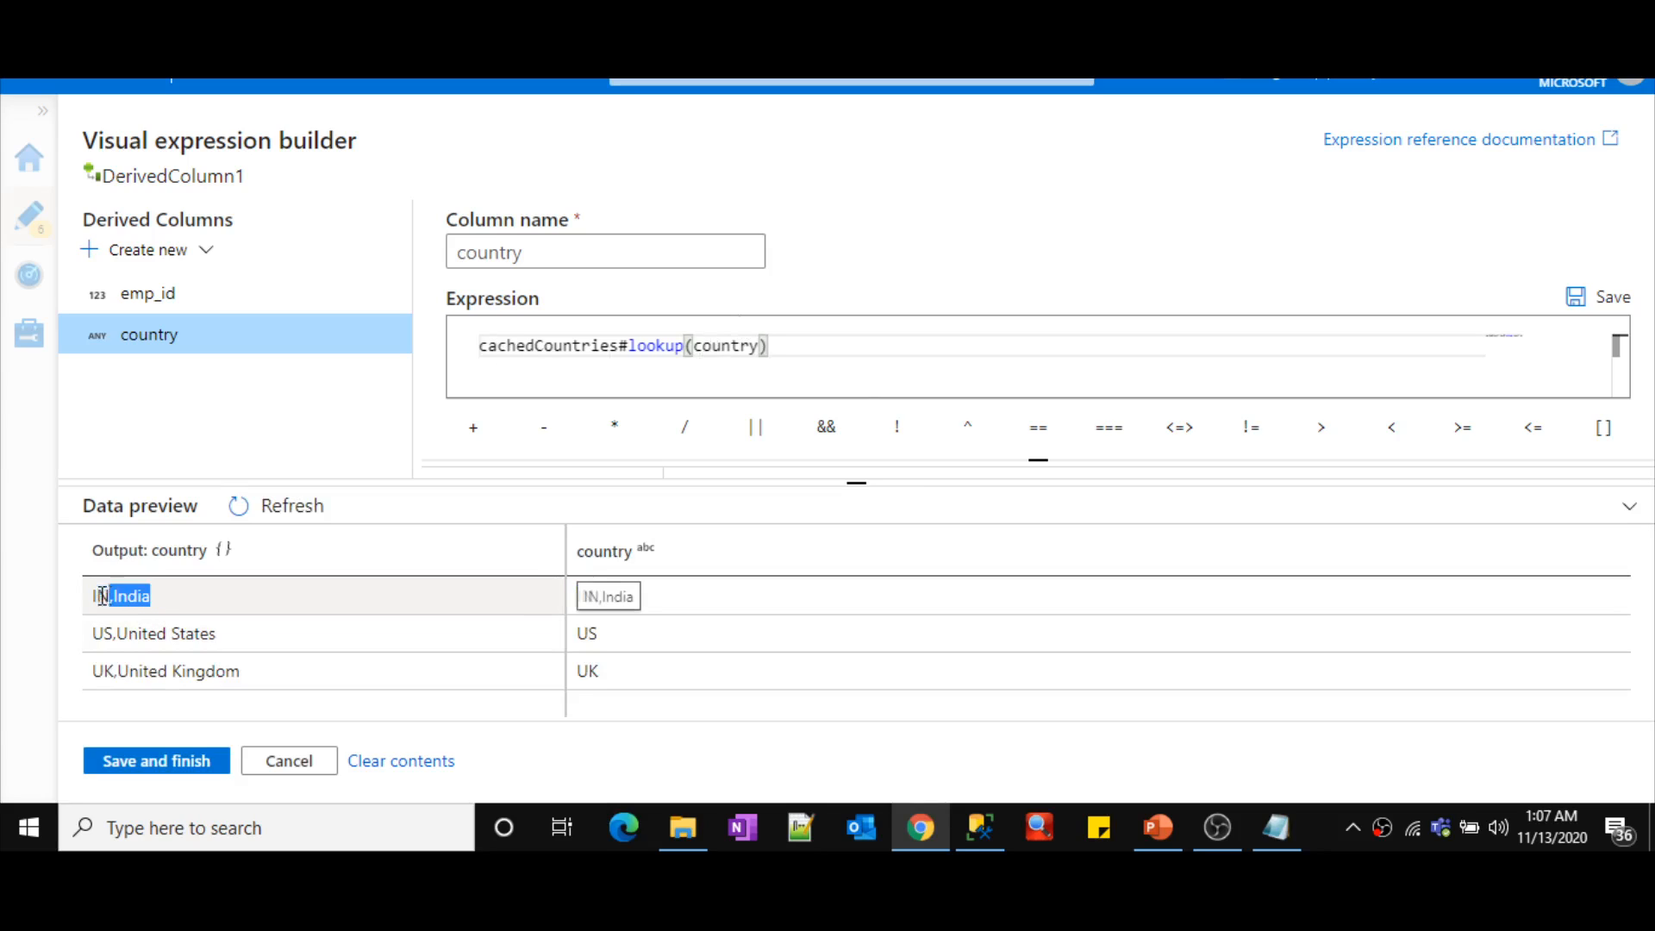
pyautogui.doubleClick(587, 634)
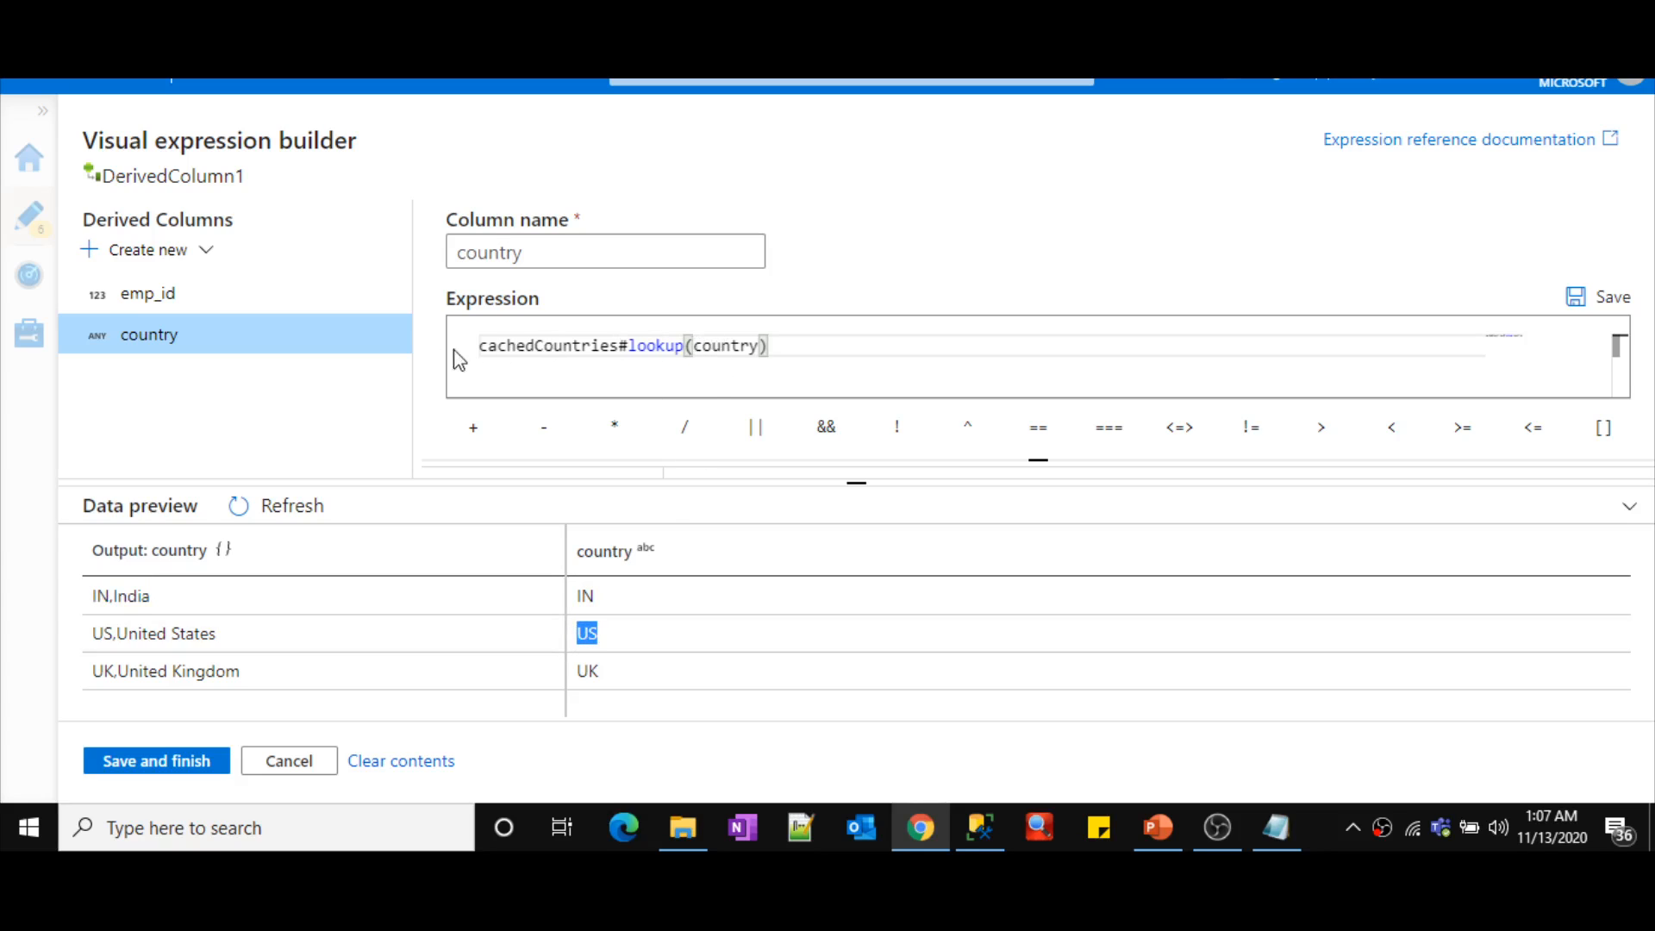
pyautogui.moveTo(247, 647); pyautogui.dragTo(98, 629)
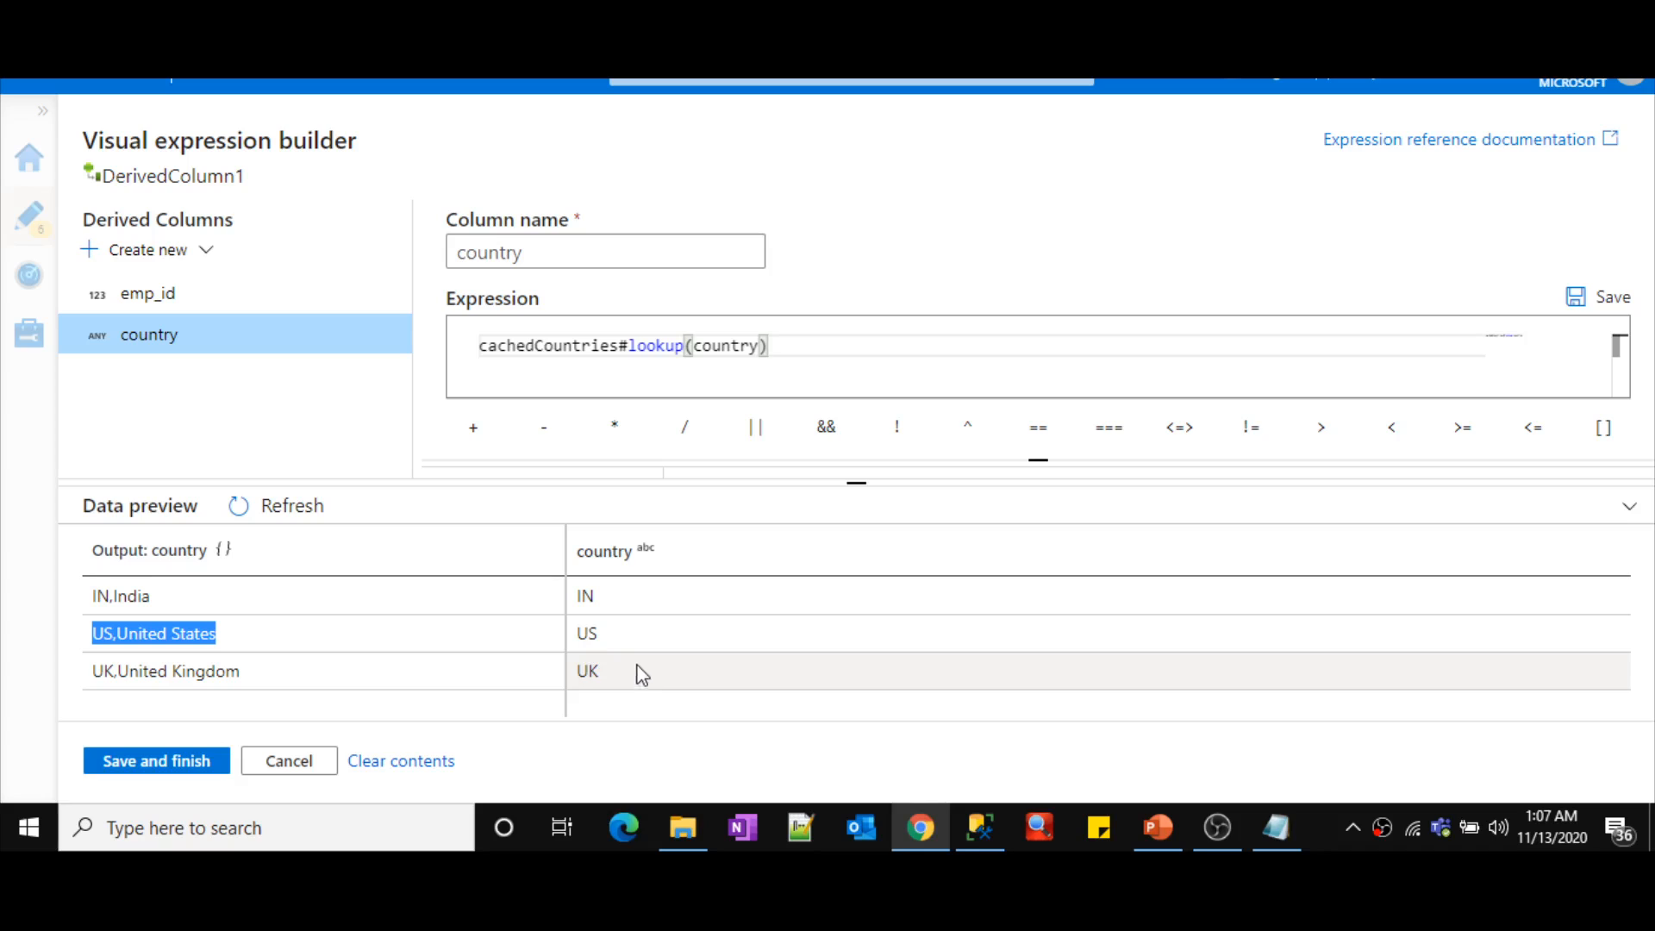
pyautogui.moveTo(246, 678); pyautogui.dragTo(92, 671)
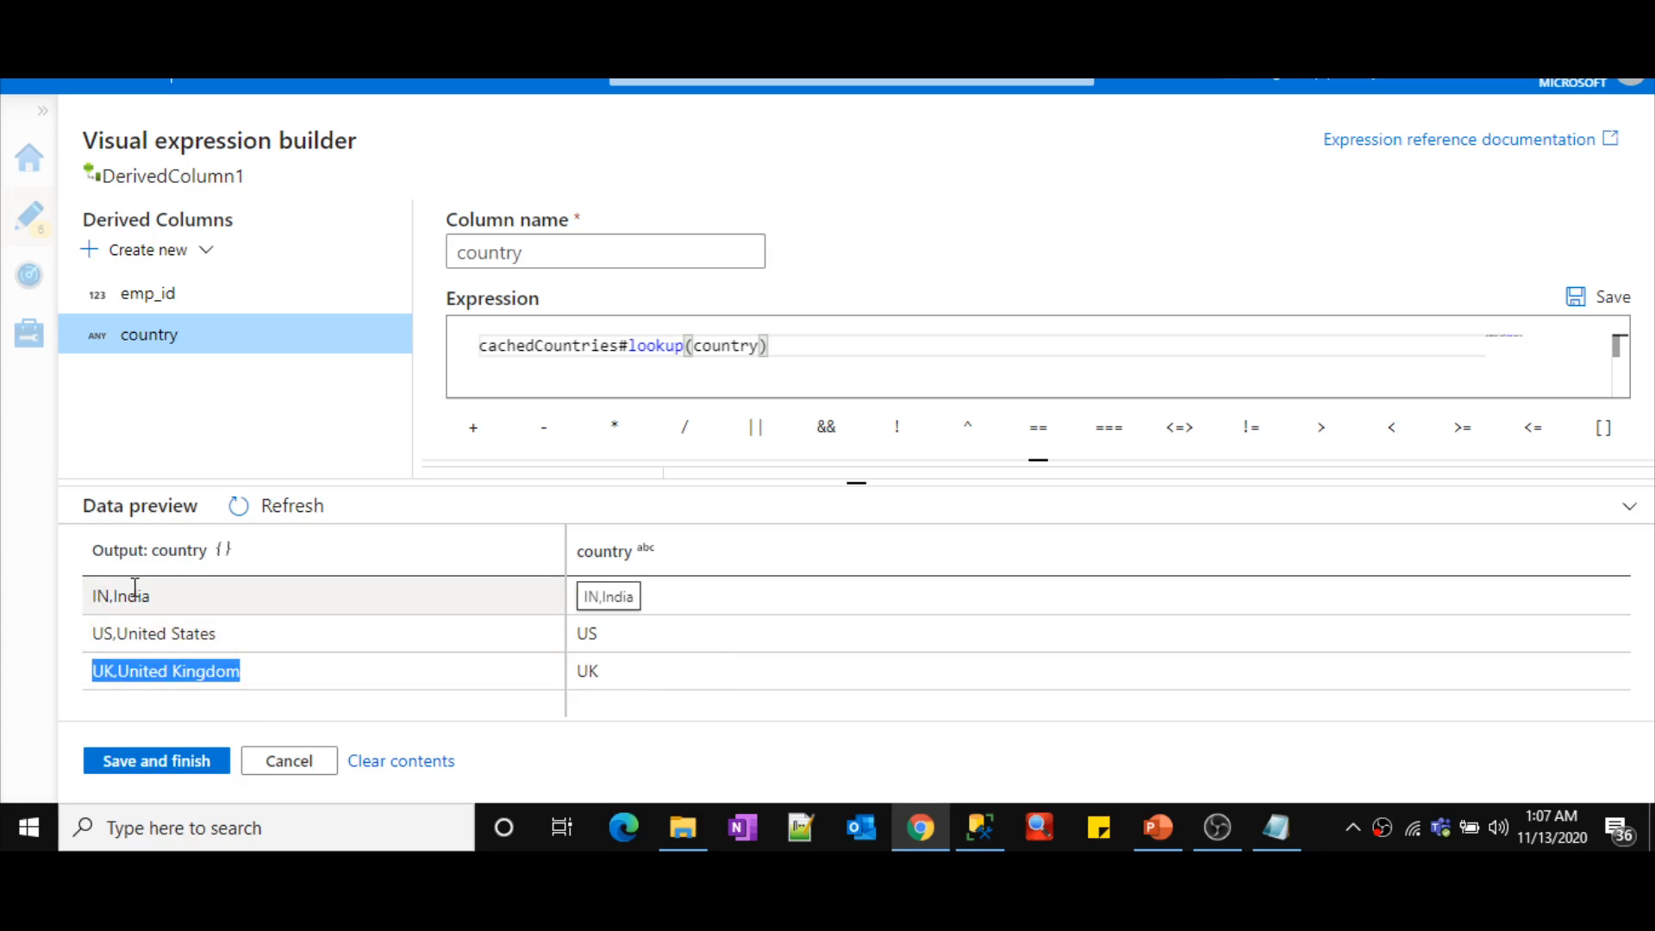
pyautogui.moveTo(114, 595); pyautogui.dragTo(270, 687)
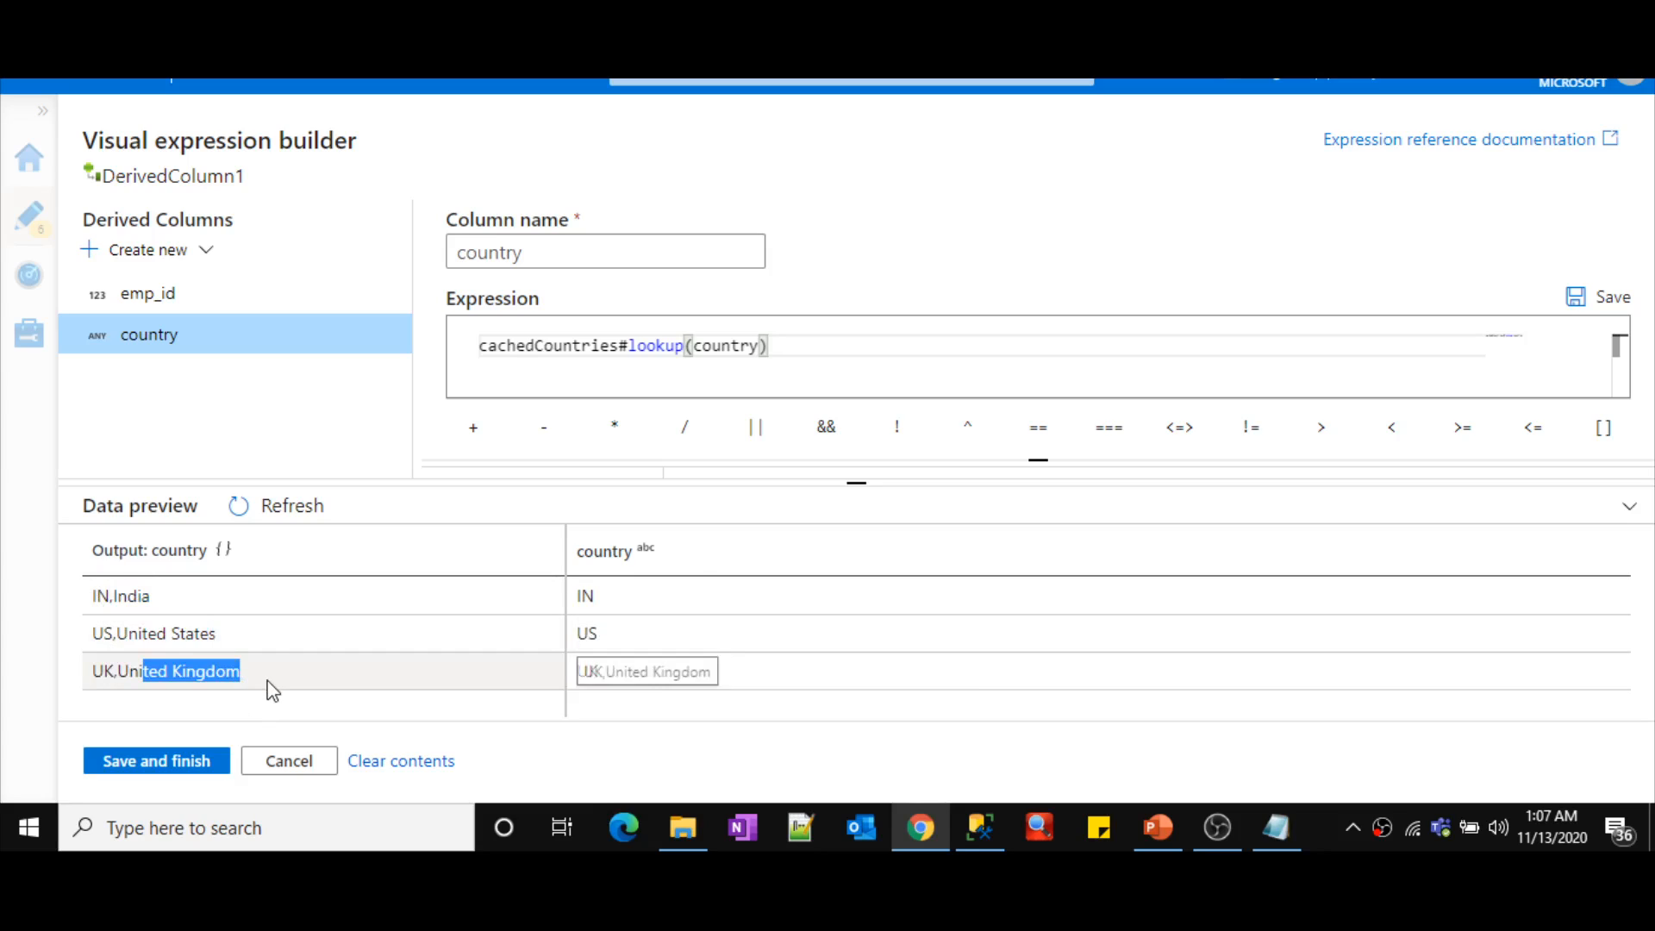
# - Append .country_name, copied from the Notepad note, to make the expression cachedCountries#lookup(country).country_name
pyautogui.click(795, 347)
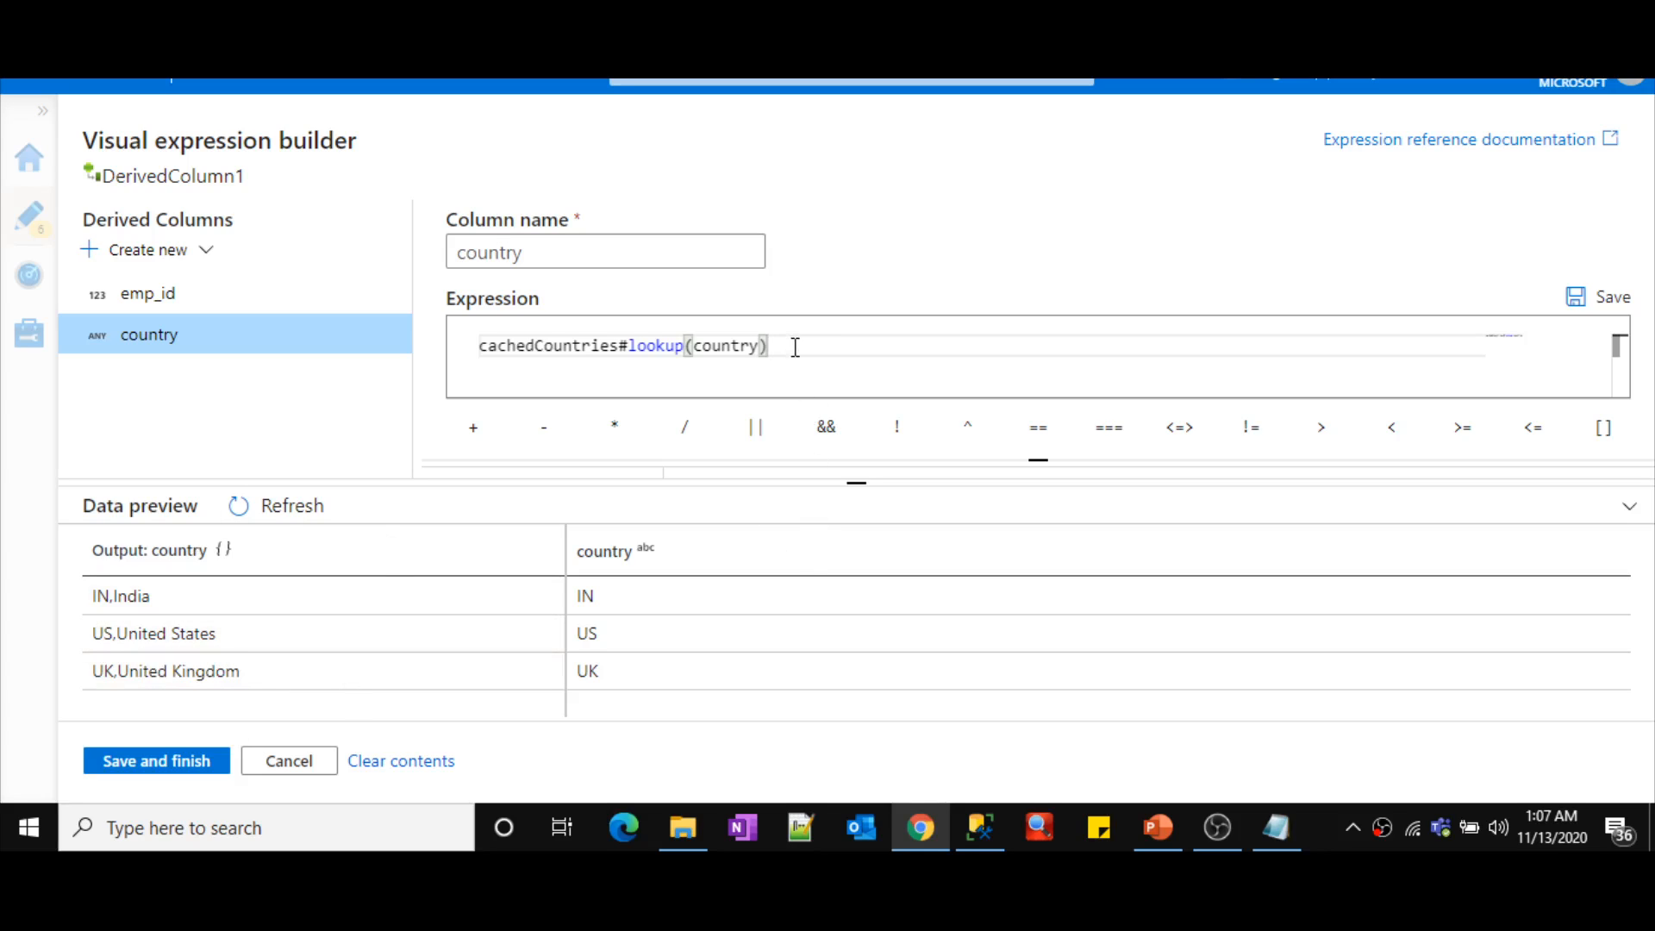
pyautogui.write('.')
pyautogui.keyDown('shift'); pyautogui.click(487, 345); pyautogui.keyUp('shift')
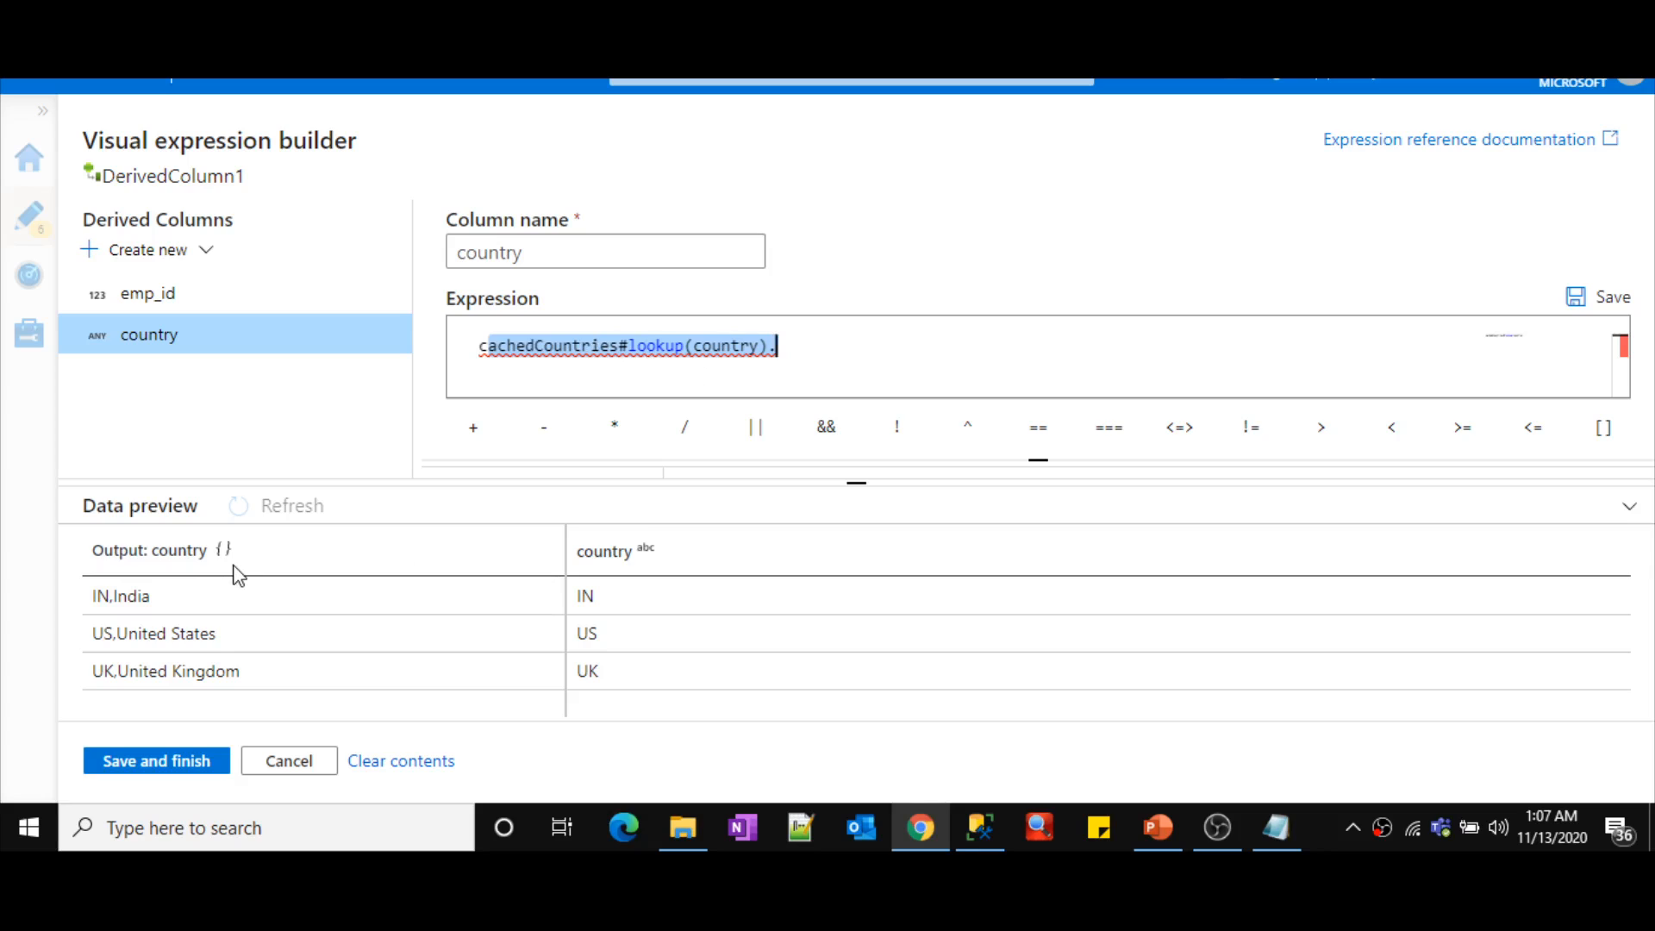
pyautogui.hotkey('alt', 'Tab')
pyautogui.moveTo(196, 247); pyautogui.dragTo(38, 248)
pyautogui.hotkey('ctrl', 'c')
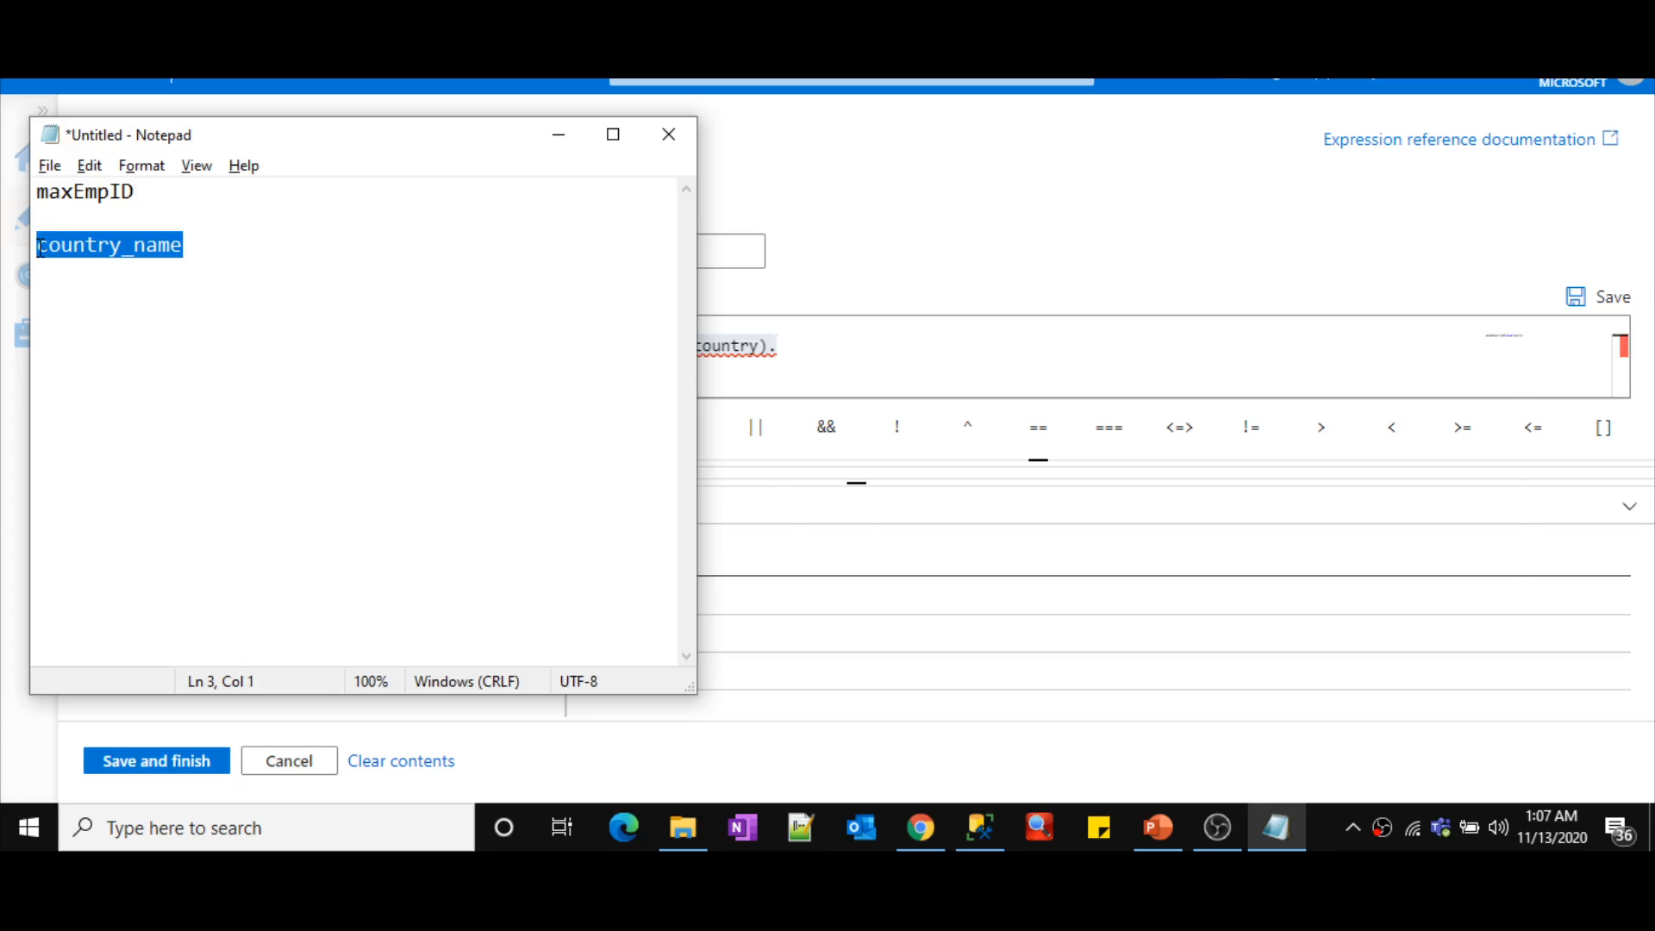
pyautogui.hotkey('alt', 'Tab')
pyautogui.click(837, 353)
pyautogui.hotkey('ctrl', 'v')
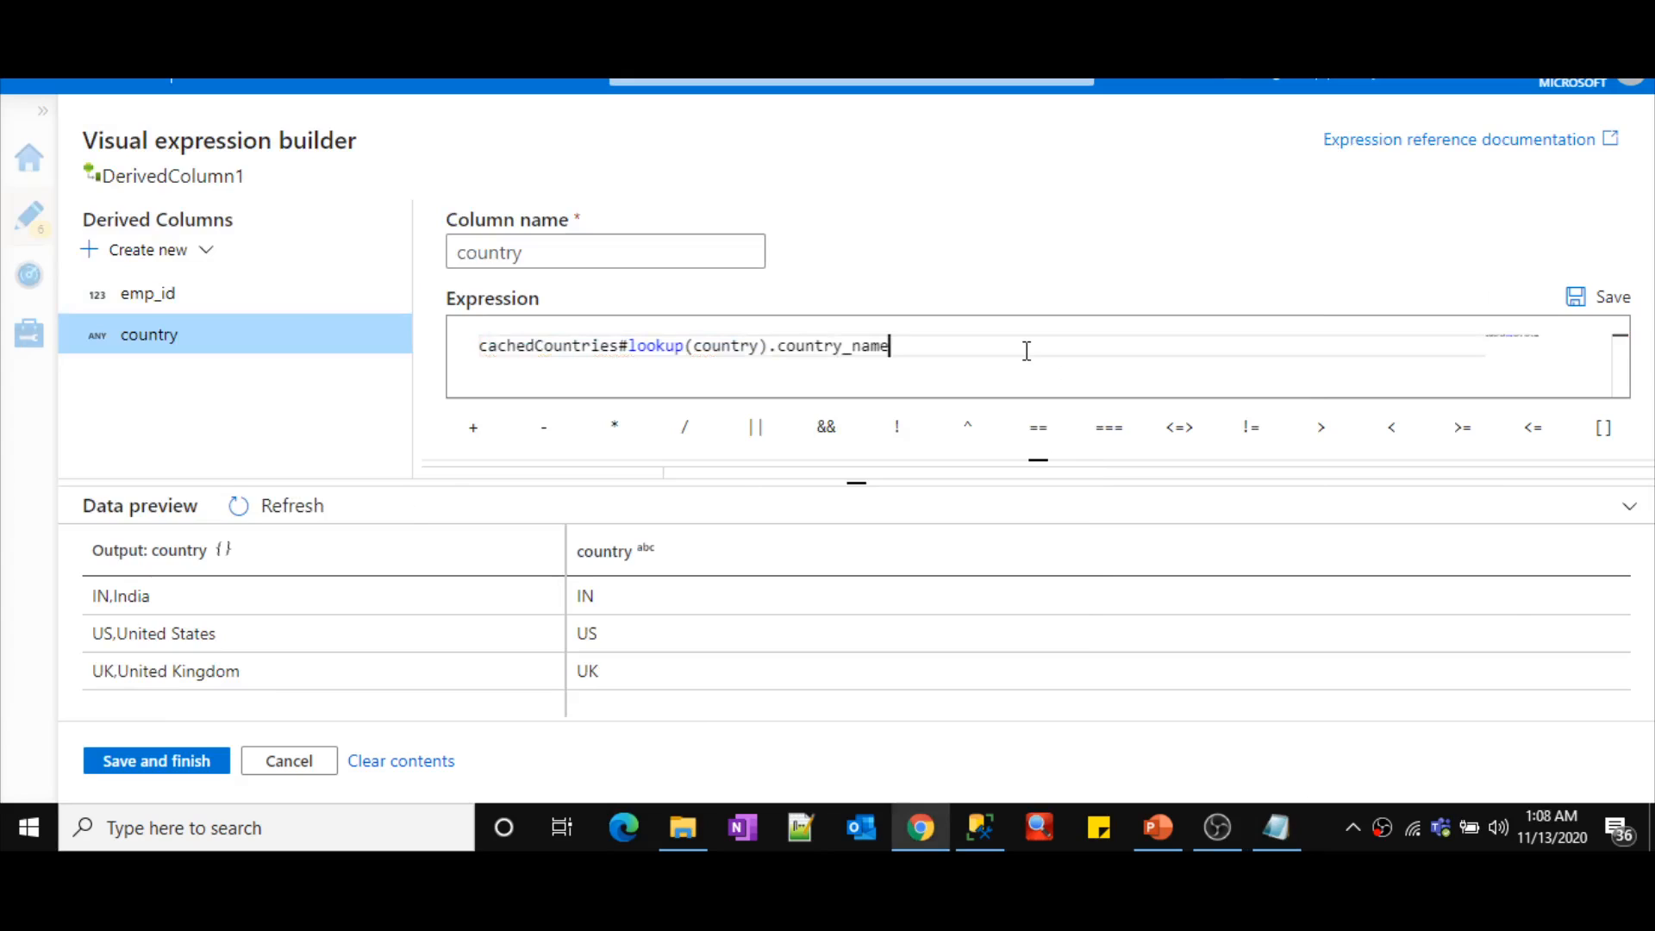
# - Preview the output of the country expression and save the expression to DerivedColumn1
pyautogui.click(309, 505)
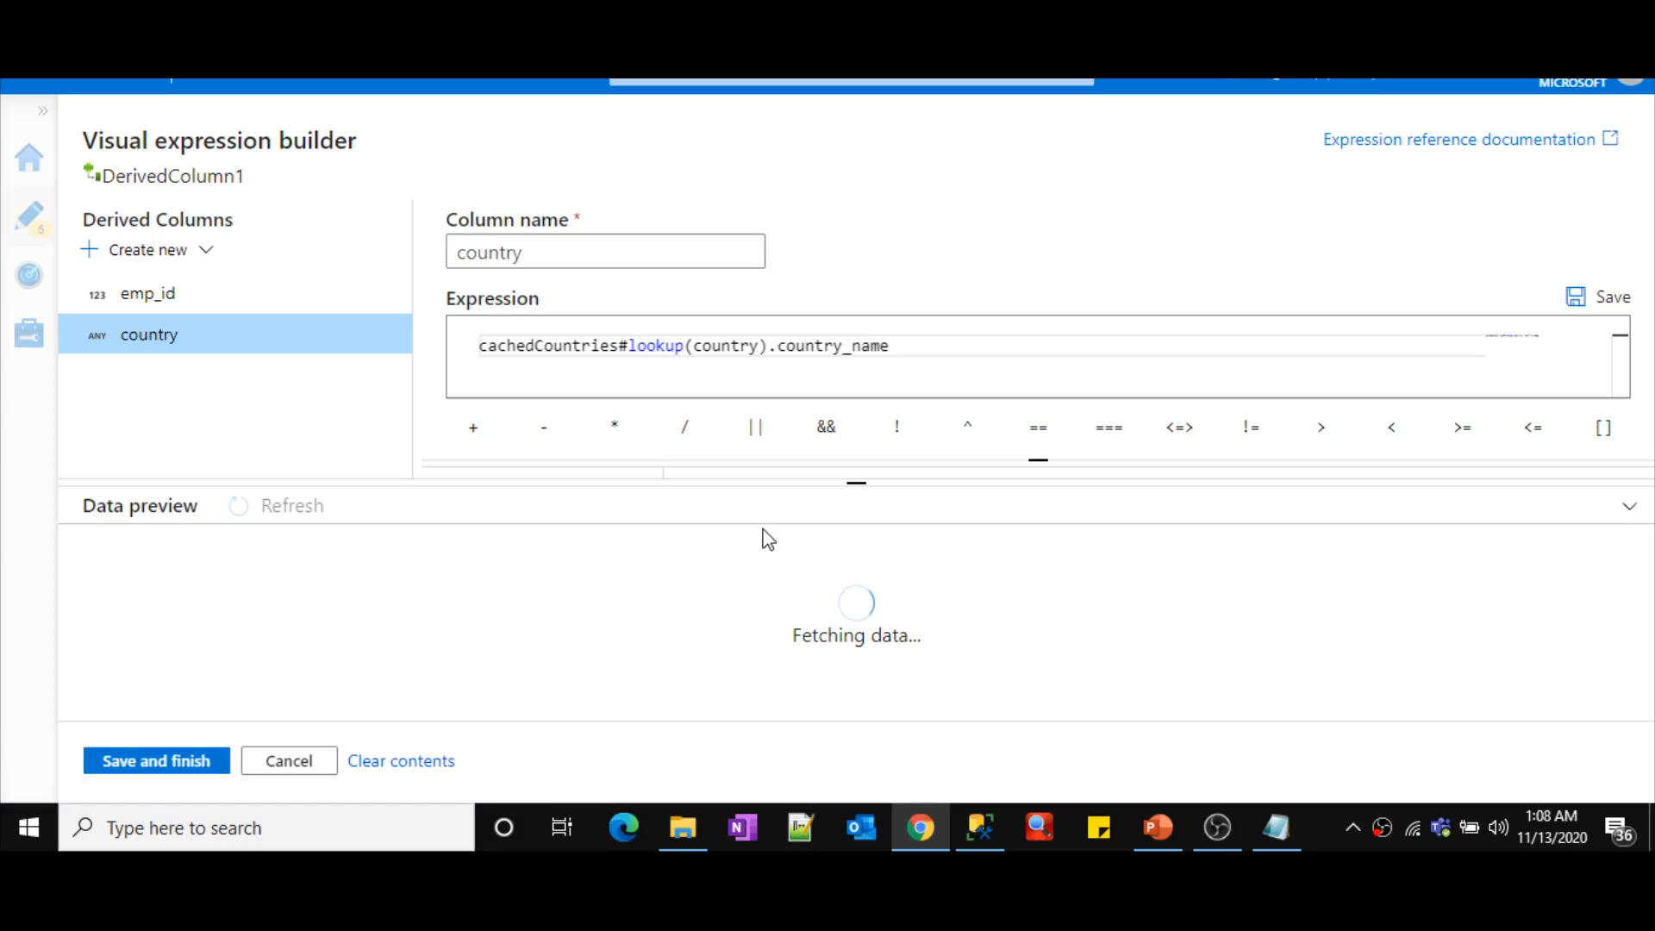
pyautogui.moveTo(497, 345); pyautogui.dragTo(697, 352)
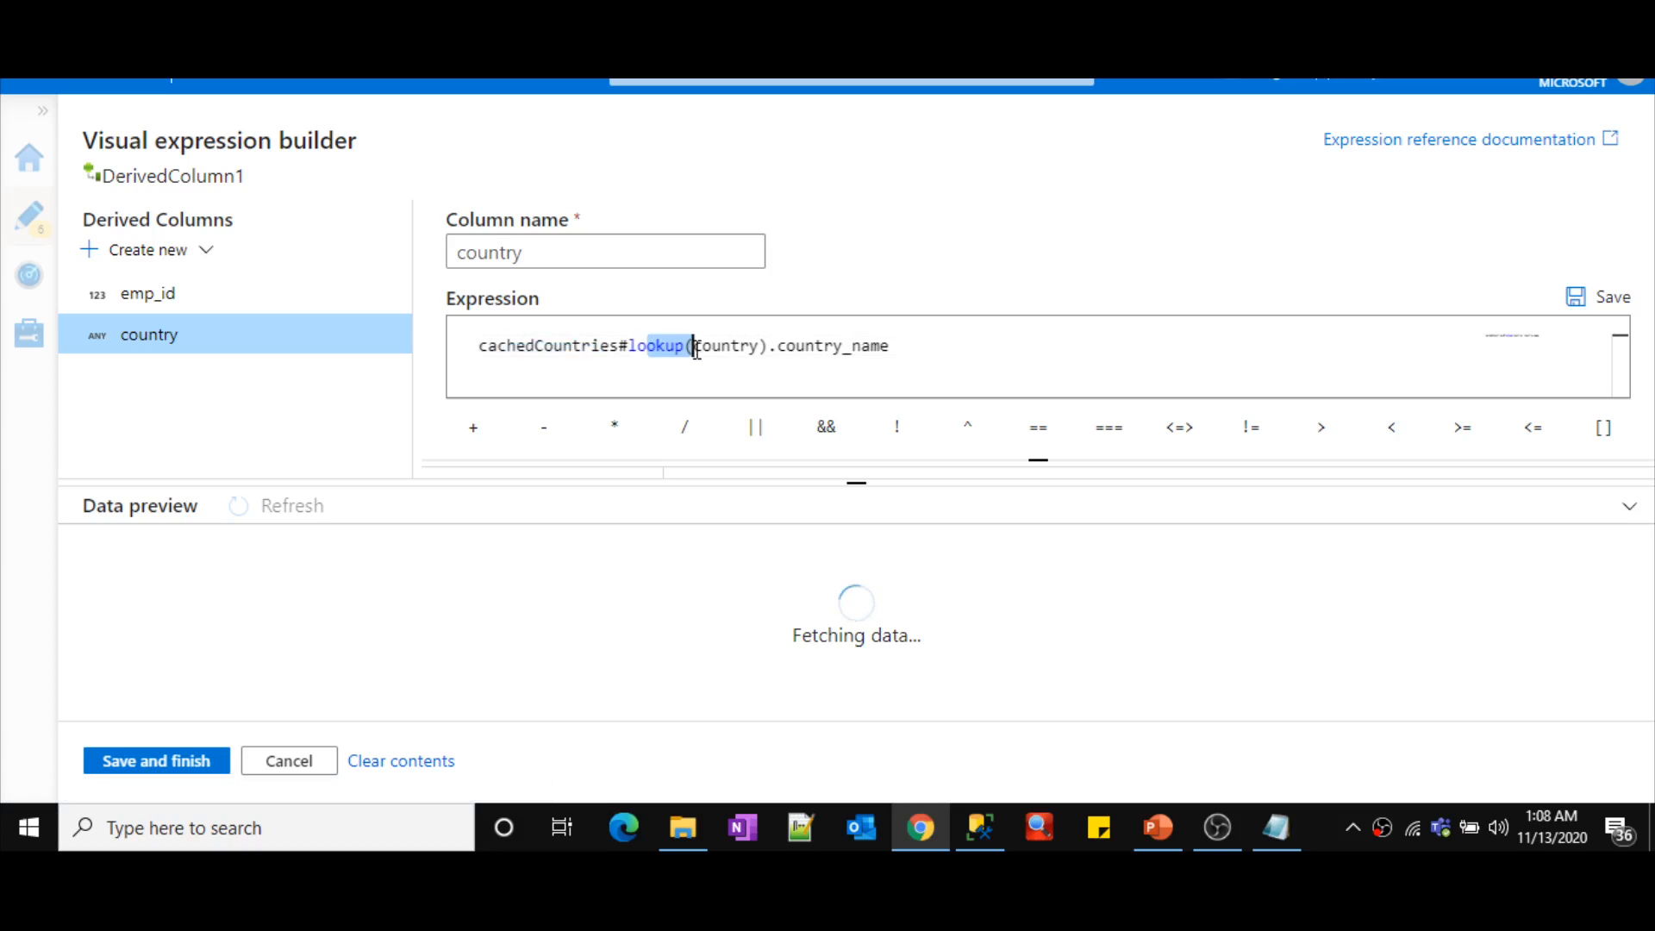
pyautogui.doubleClick(720, 347)
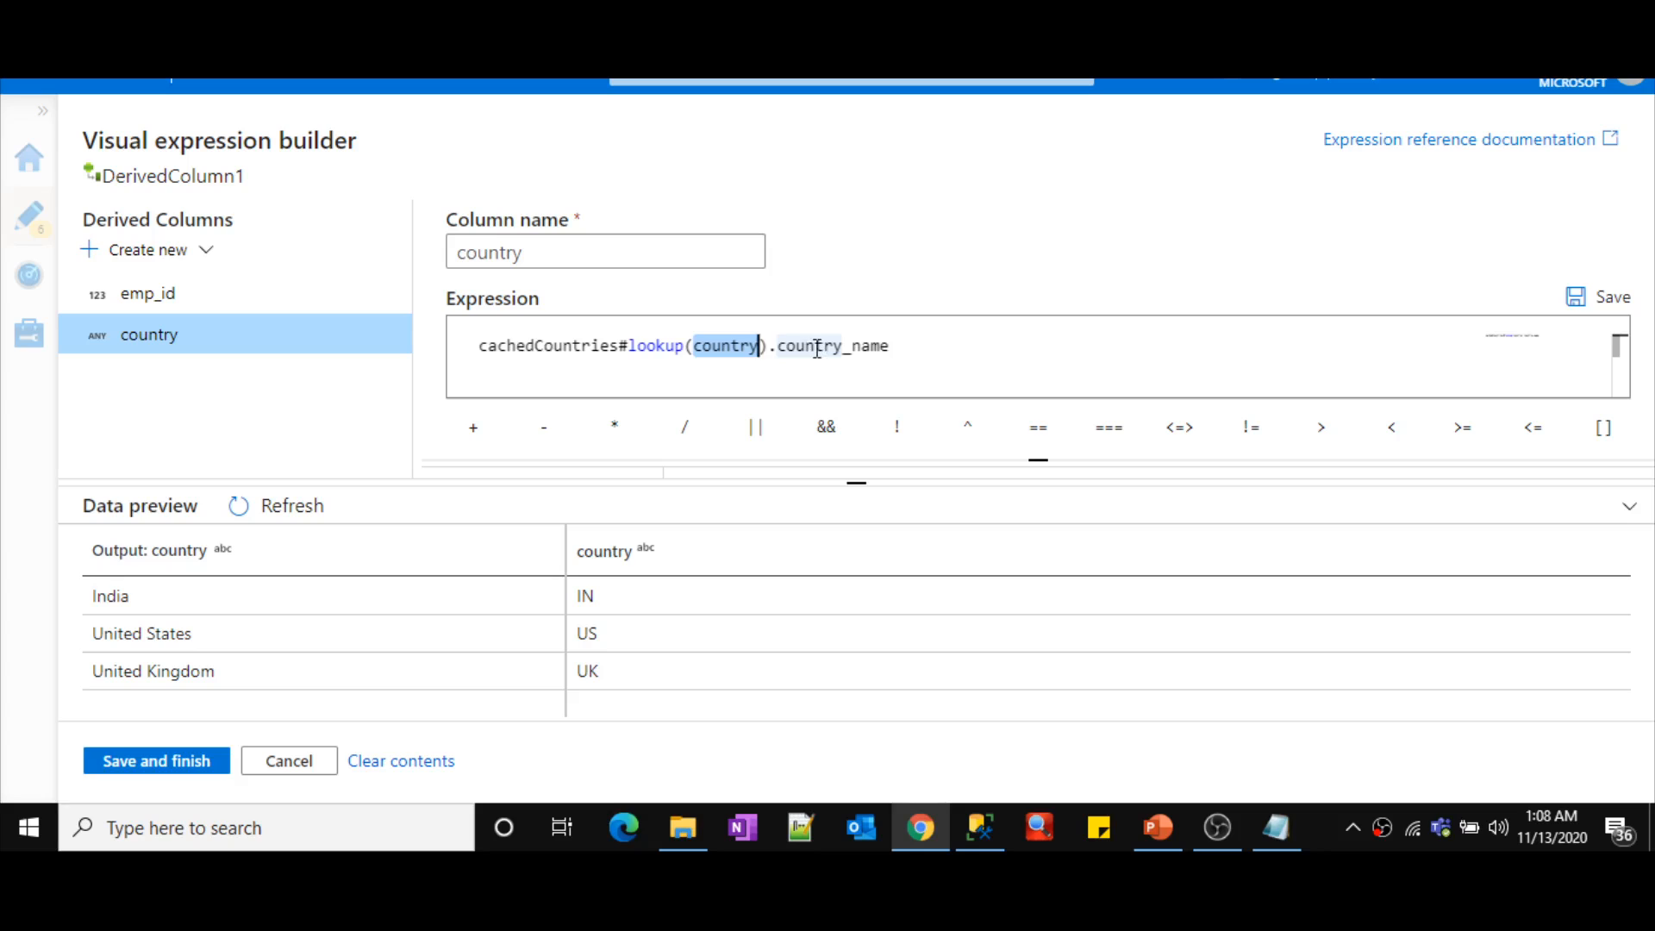
pyautogui.moveTo(816, 348); pyautogui.dragTo(893, 349)
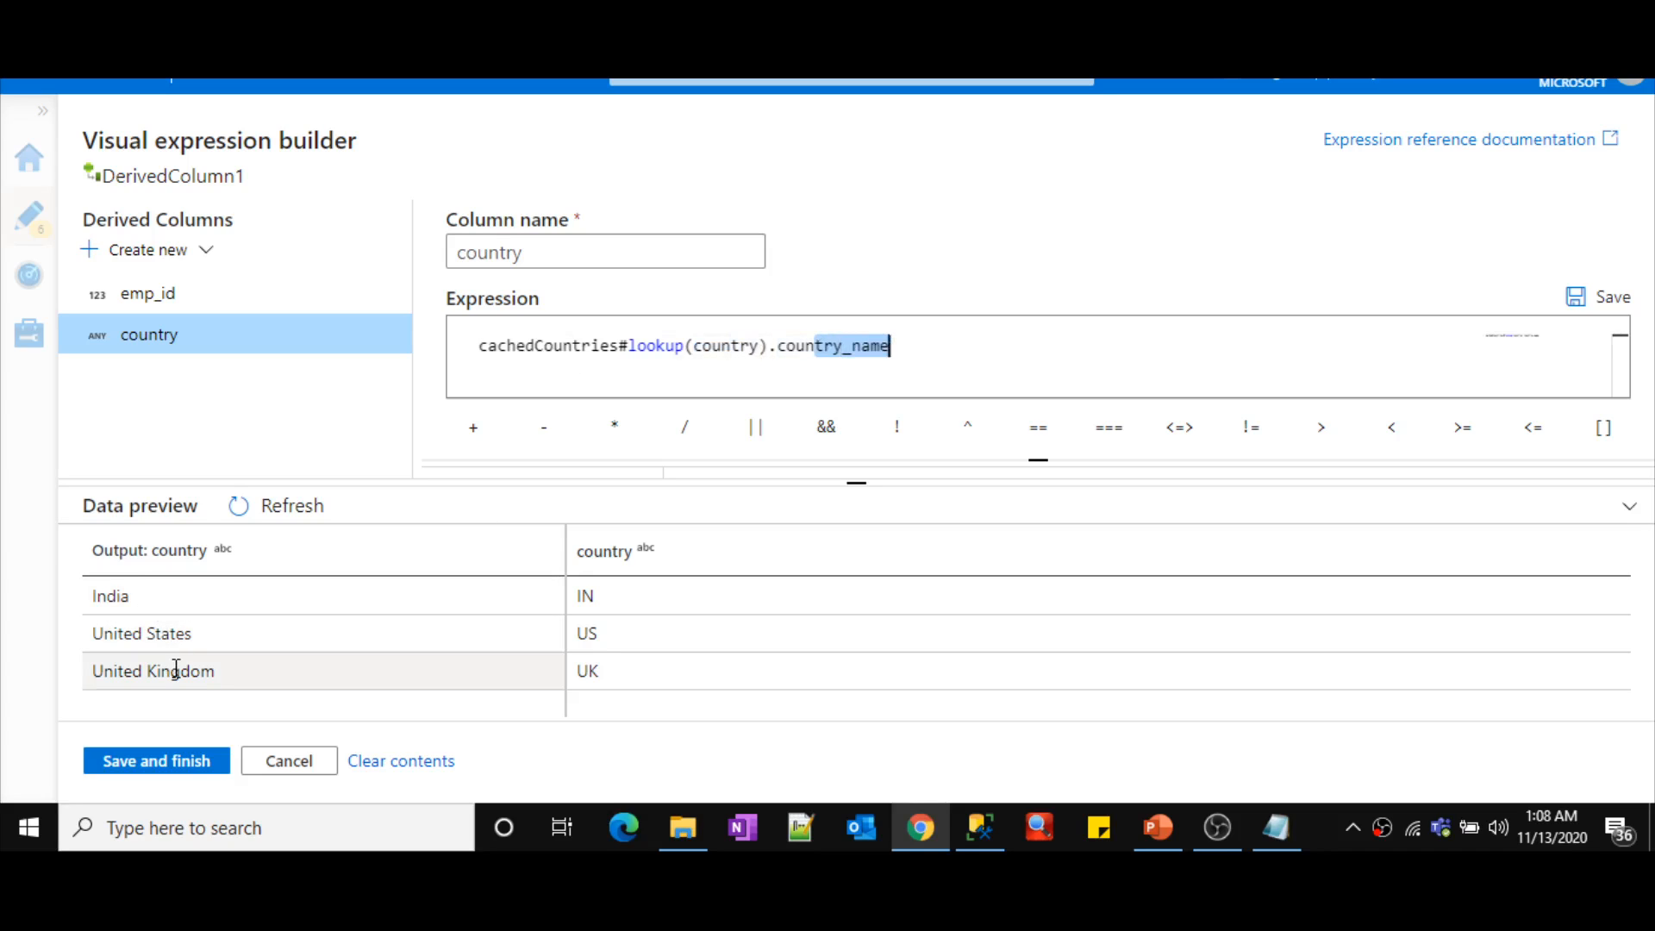
pyautogui.click(178, 767)
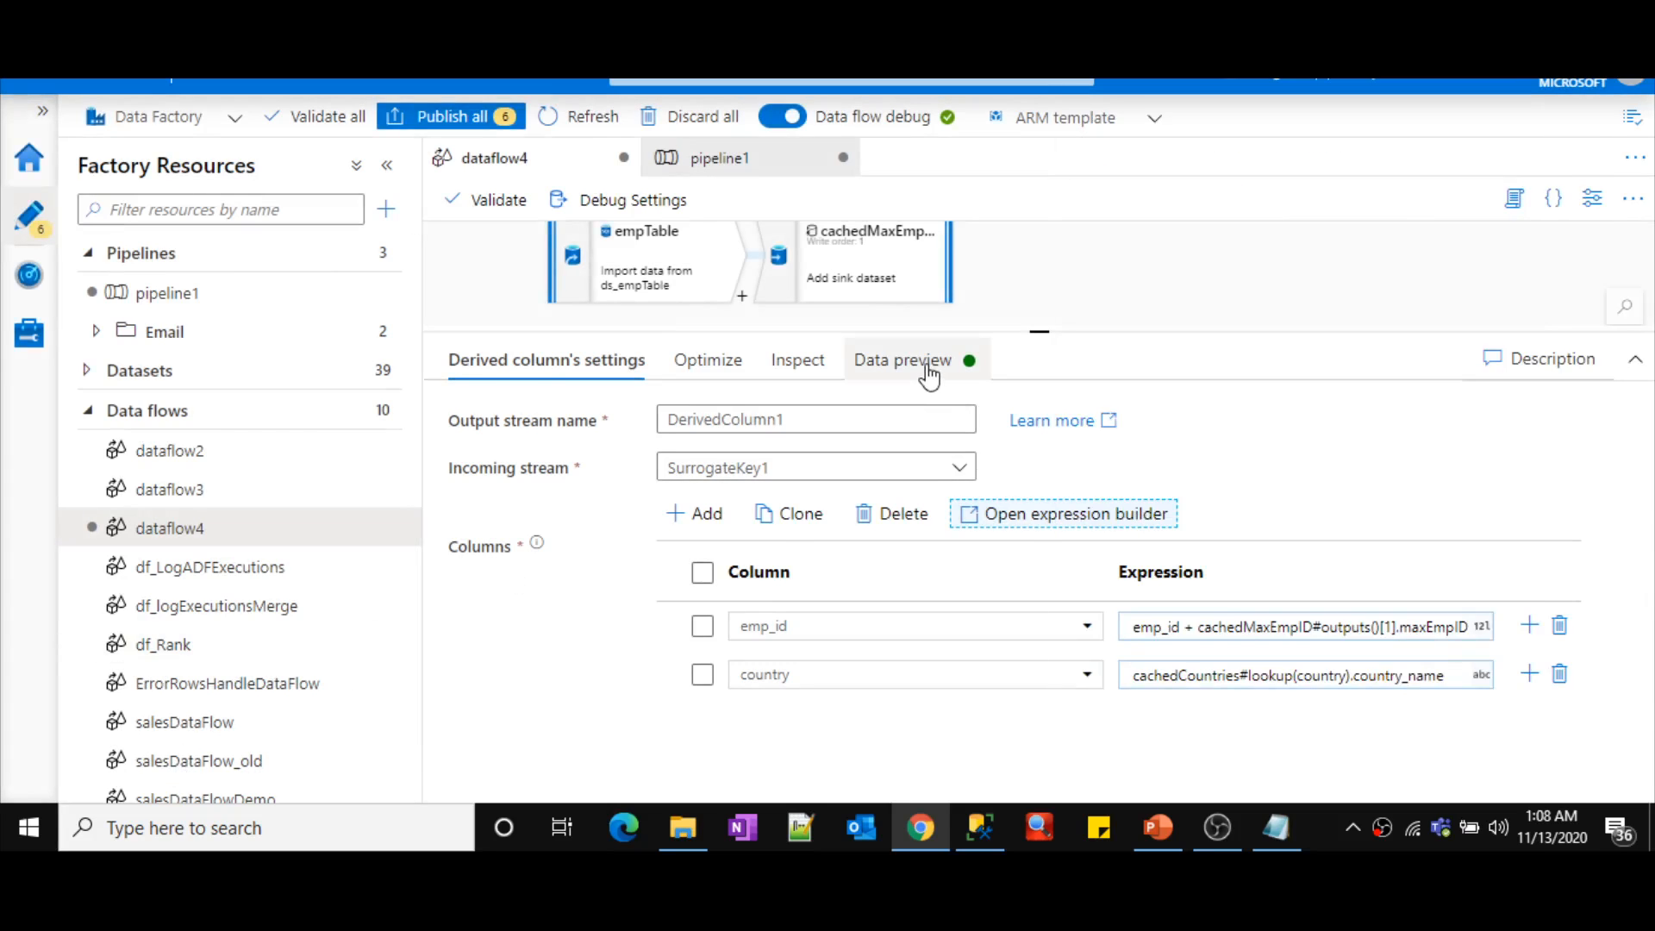
# - Refresh DerivedColumn1's data preview and review the source country codes in the input/employees.csv blob
pyautogui.click(927, 369)
pyautogui.click(488, 471)
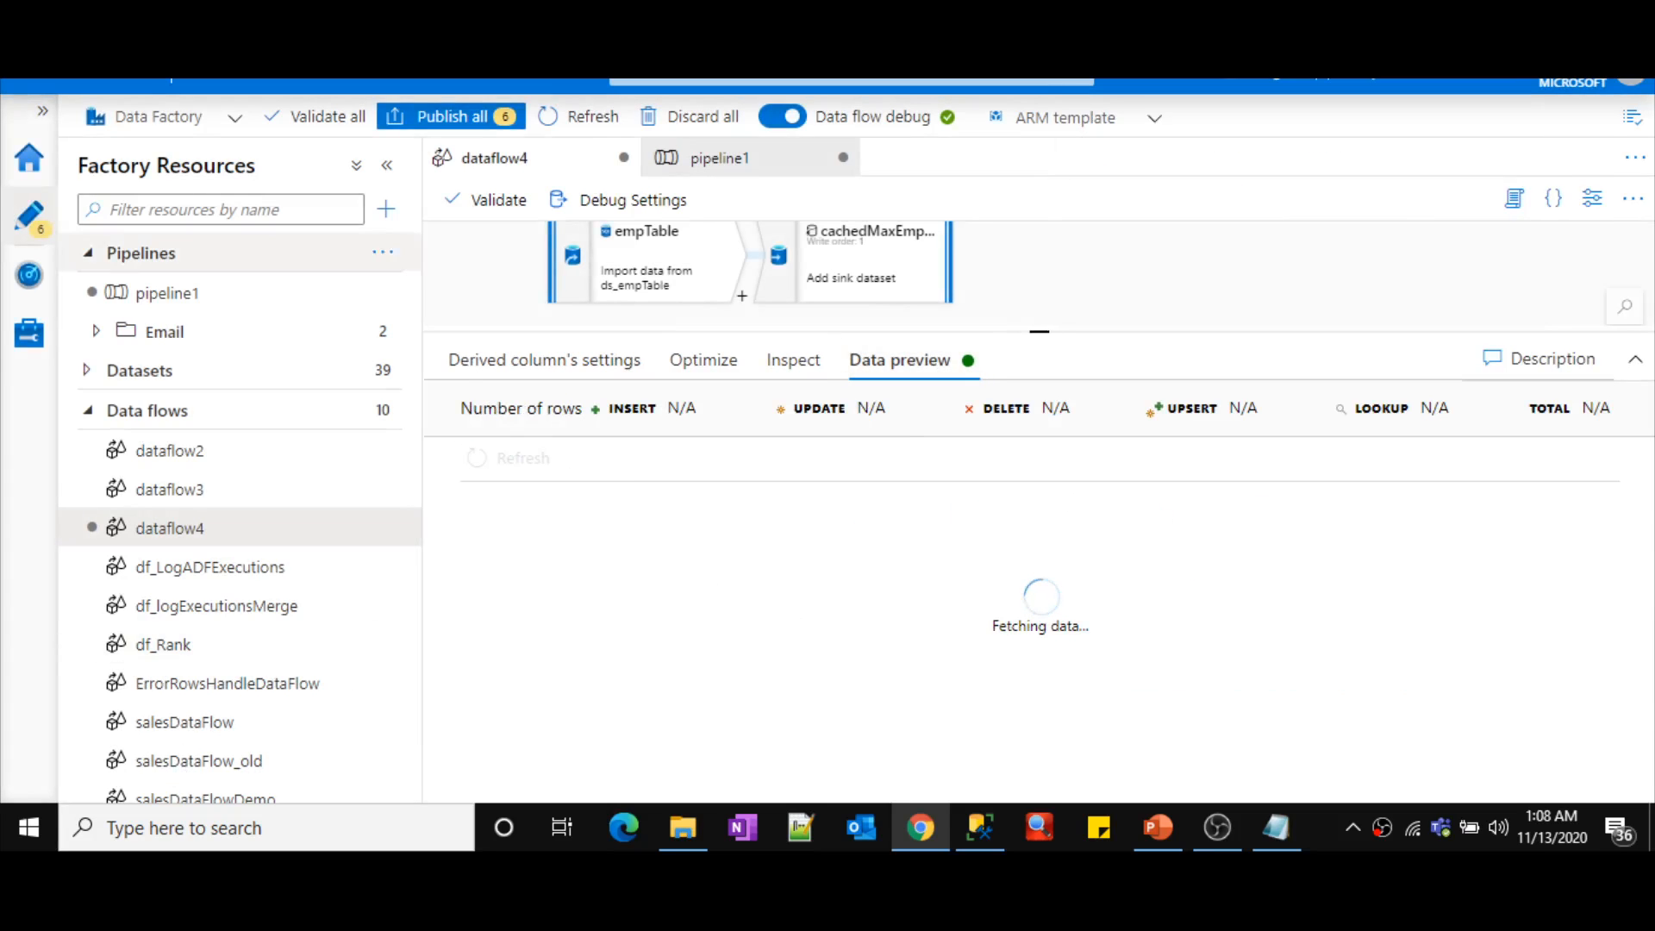
pyautogui.click(259, 65)
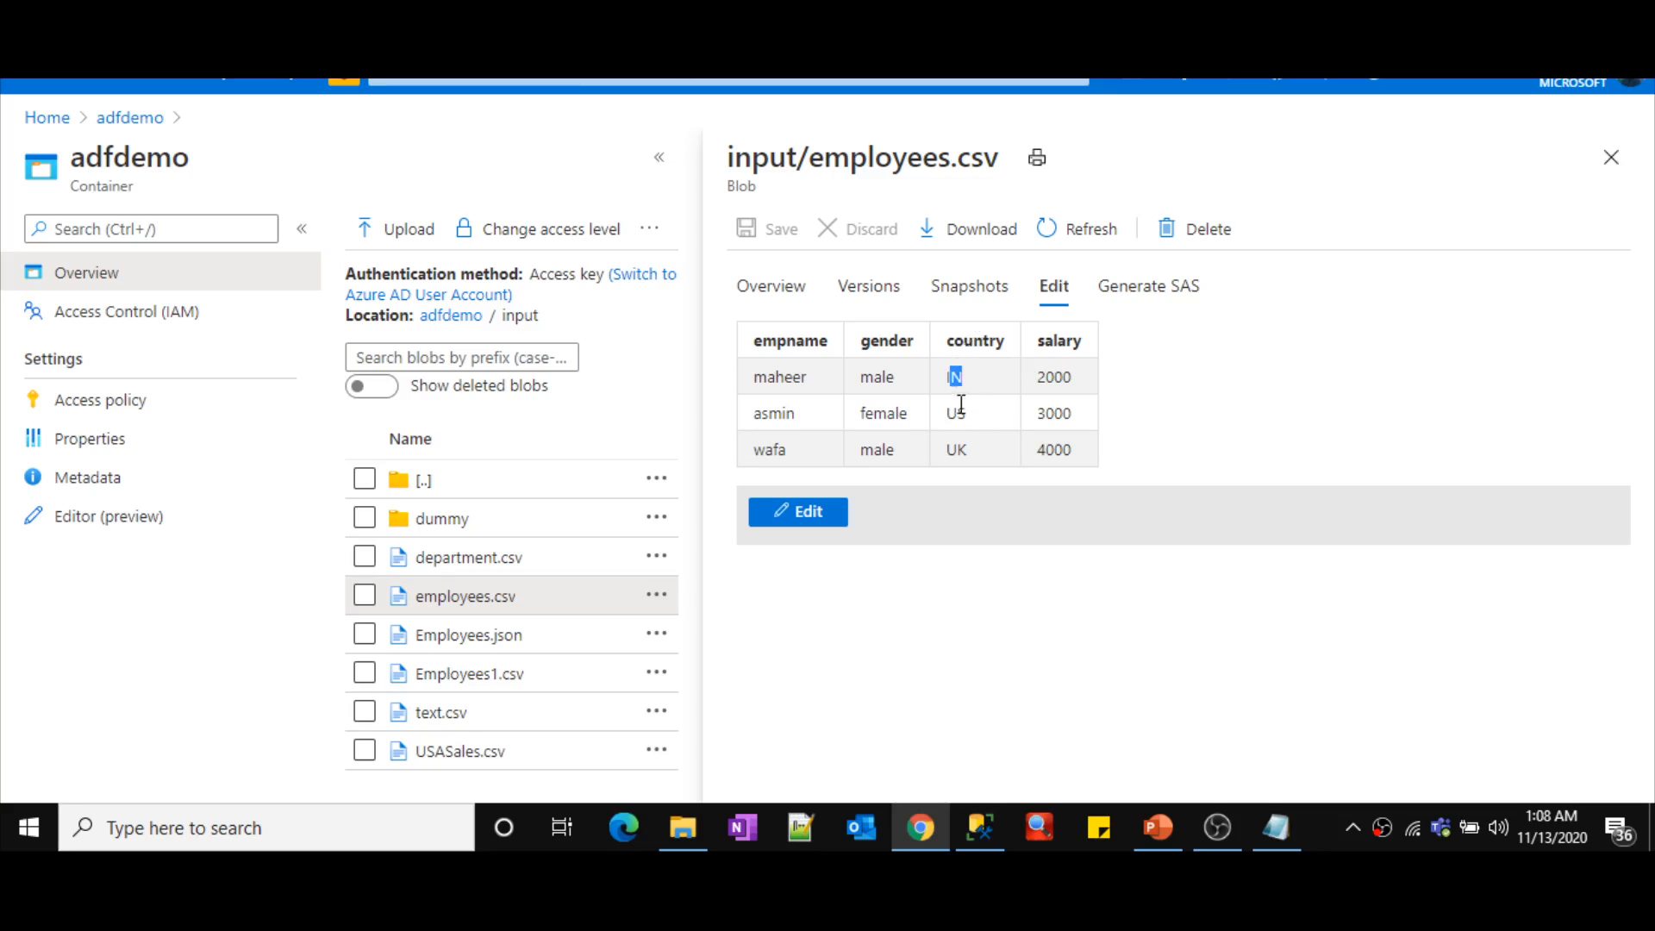
pyautogui.moveTo(946, 413); pyautogui.dragTo(1000, 464)
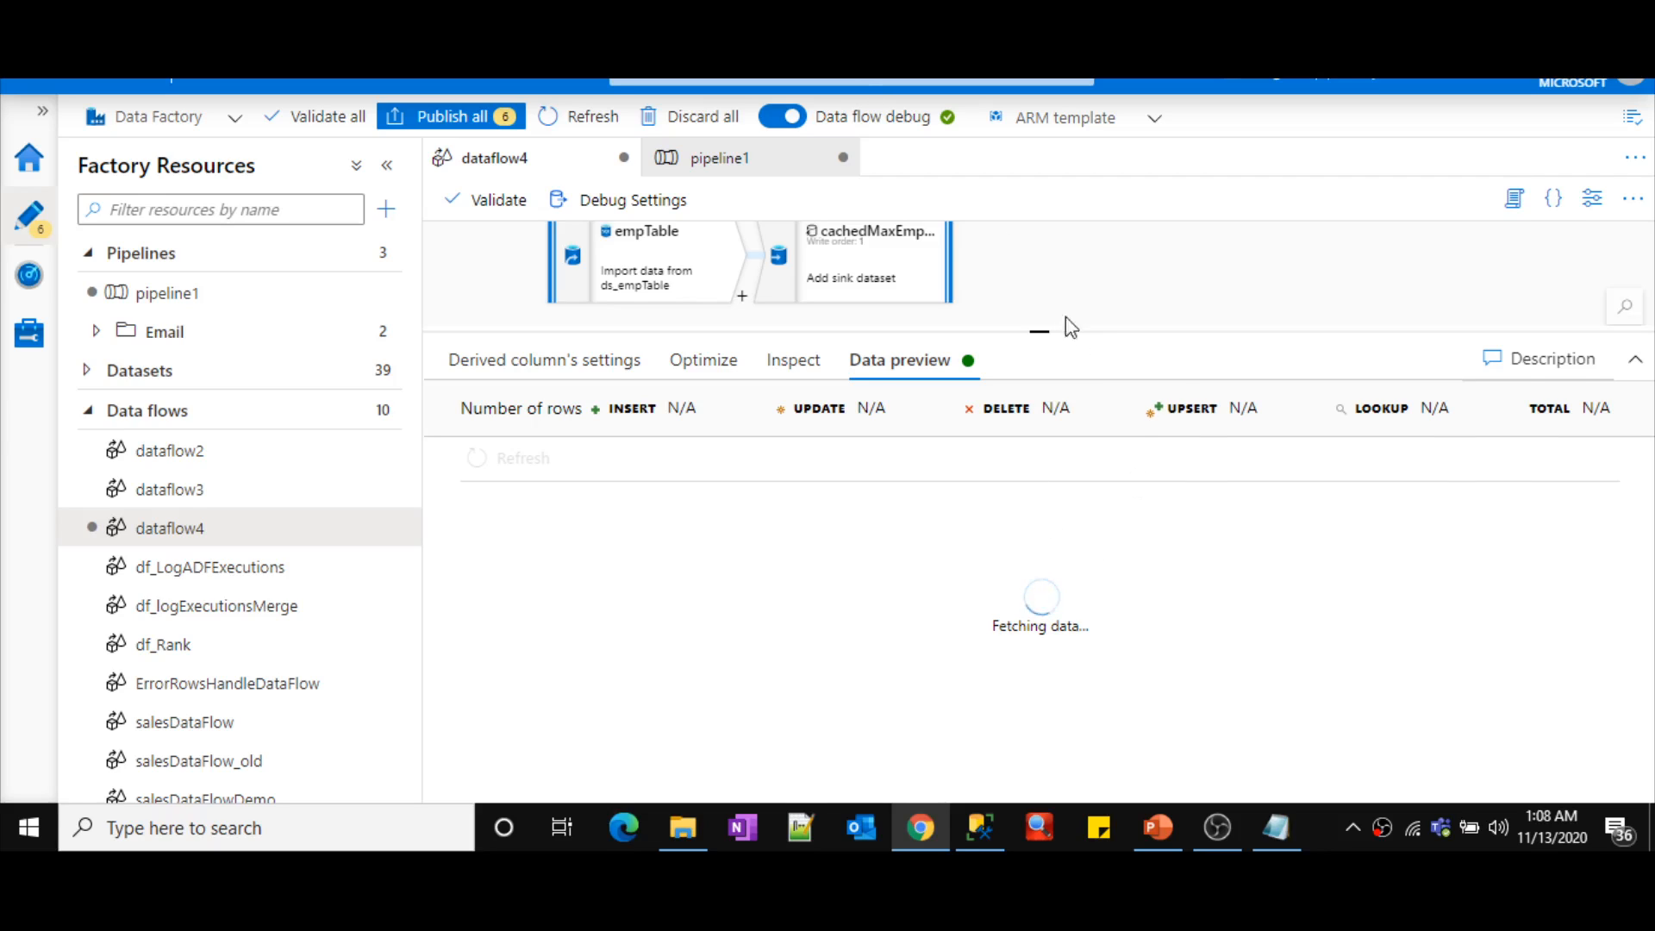
# - Examine the country values in DerivedColumn1's data preview and compare them with the tbl_country rows in SQL Server Management Studio
pyautogui.moveTo(1066, 330); pyautogui.dragTo(1063, 290)
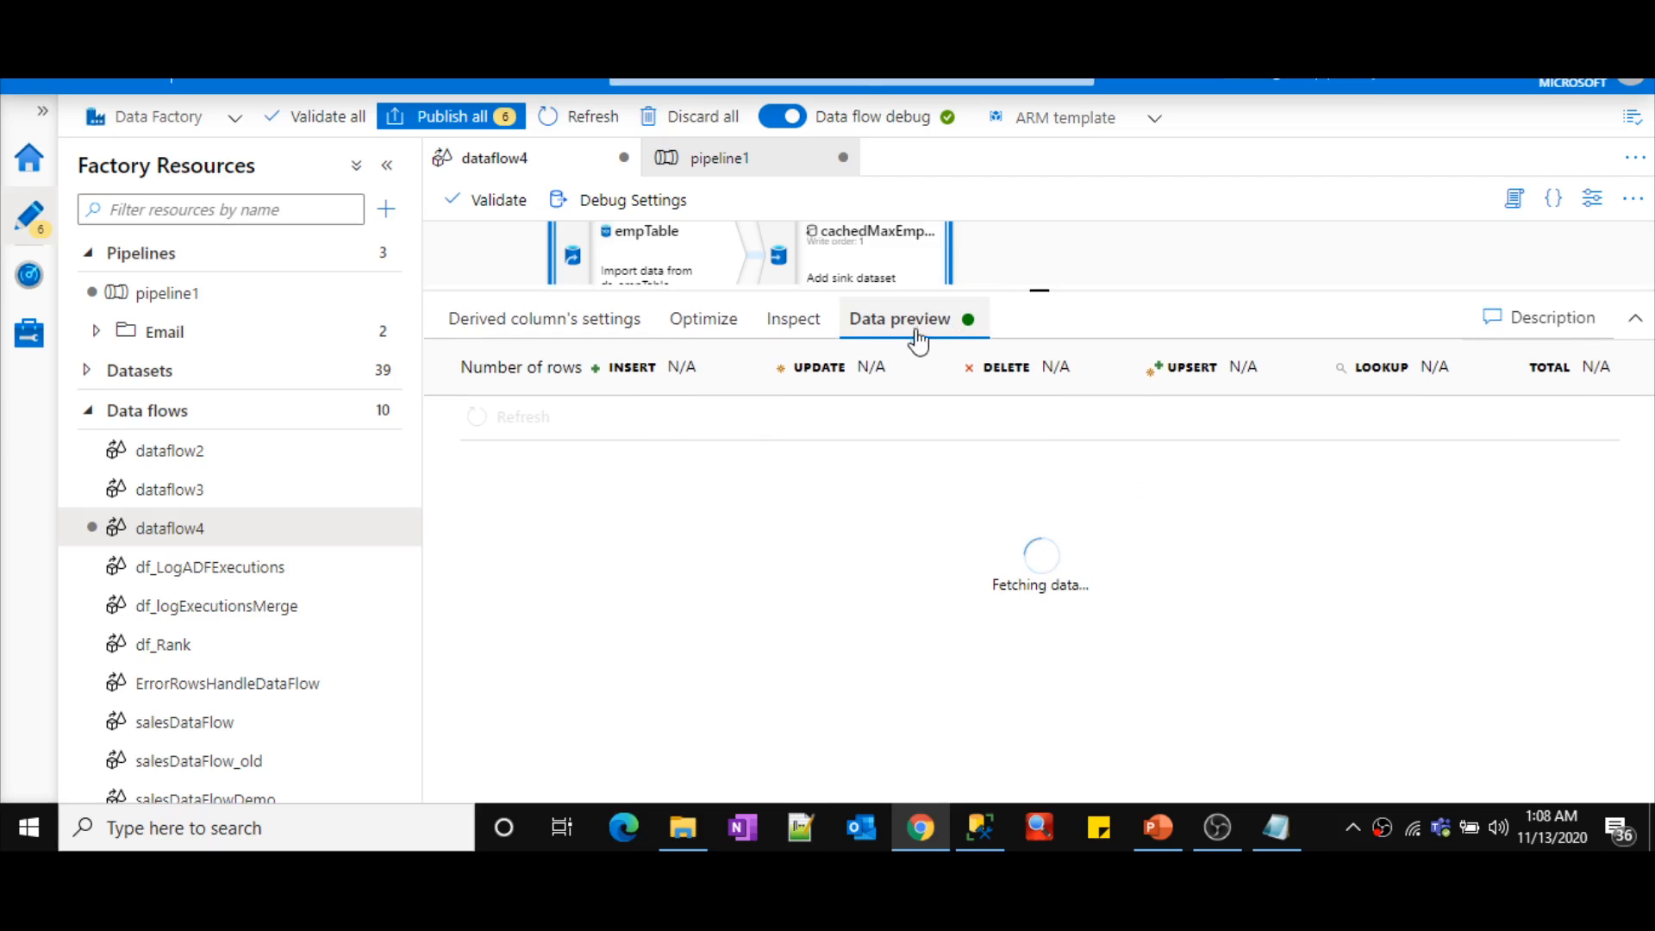
pyautogui.click(1215, 831)
pyautogui.click(1216, 831)
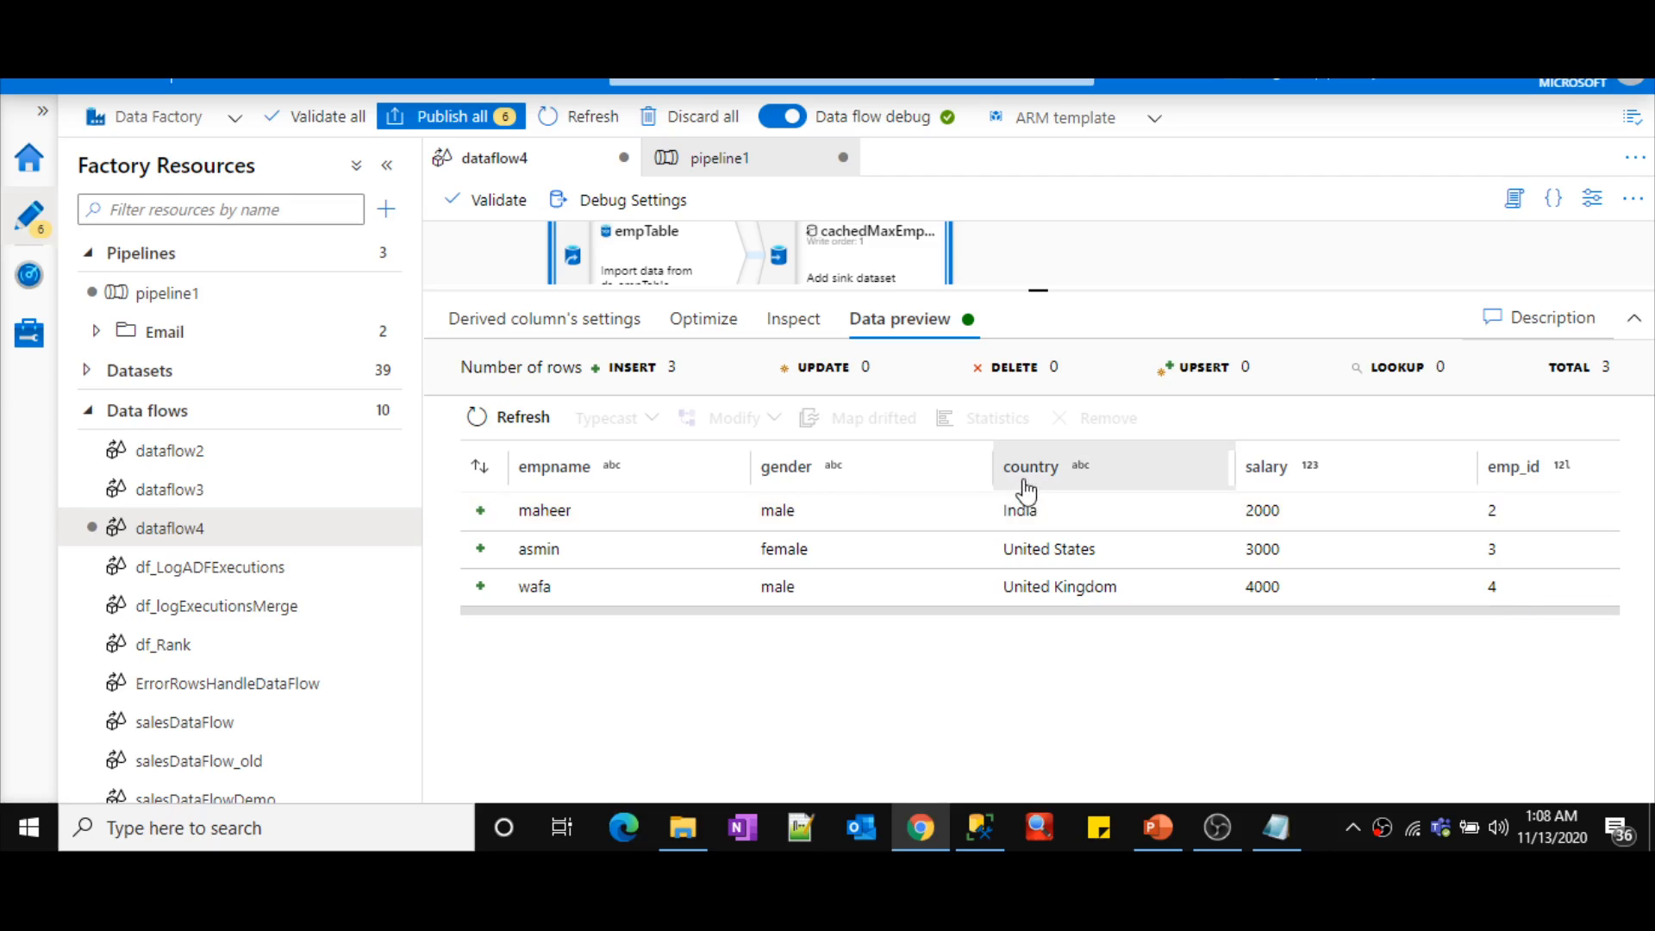
pyautogui.doubleClick(1021, 511)
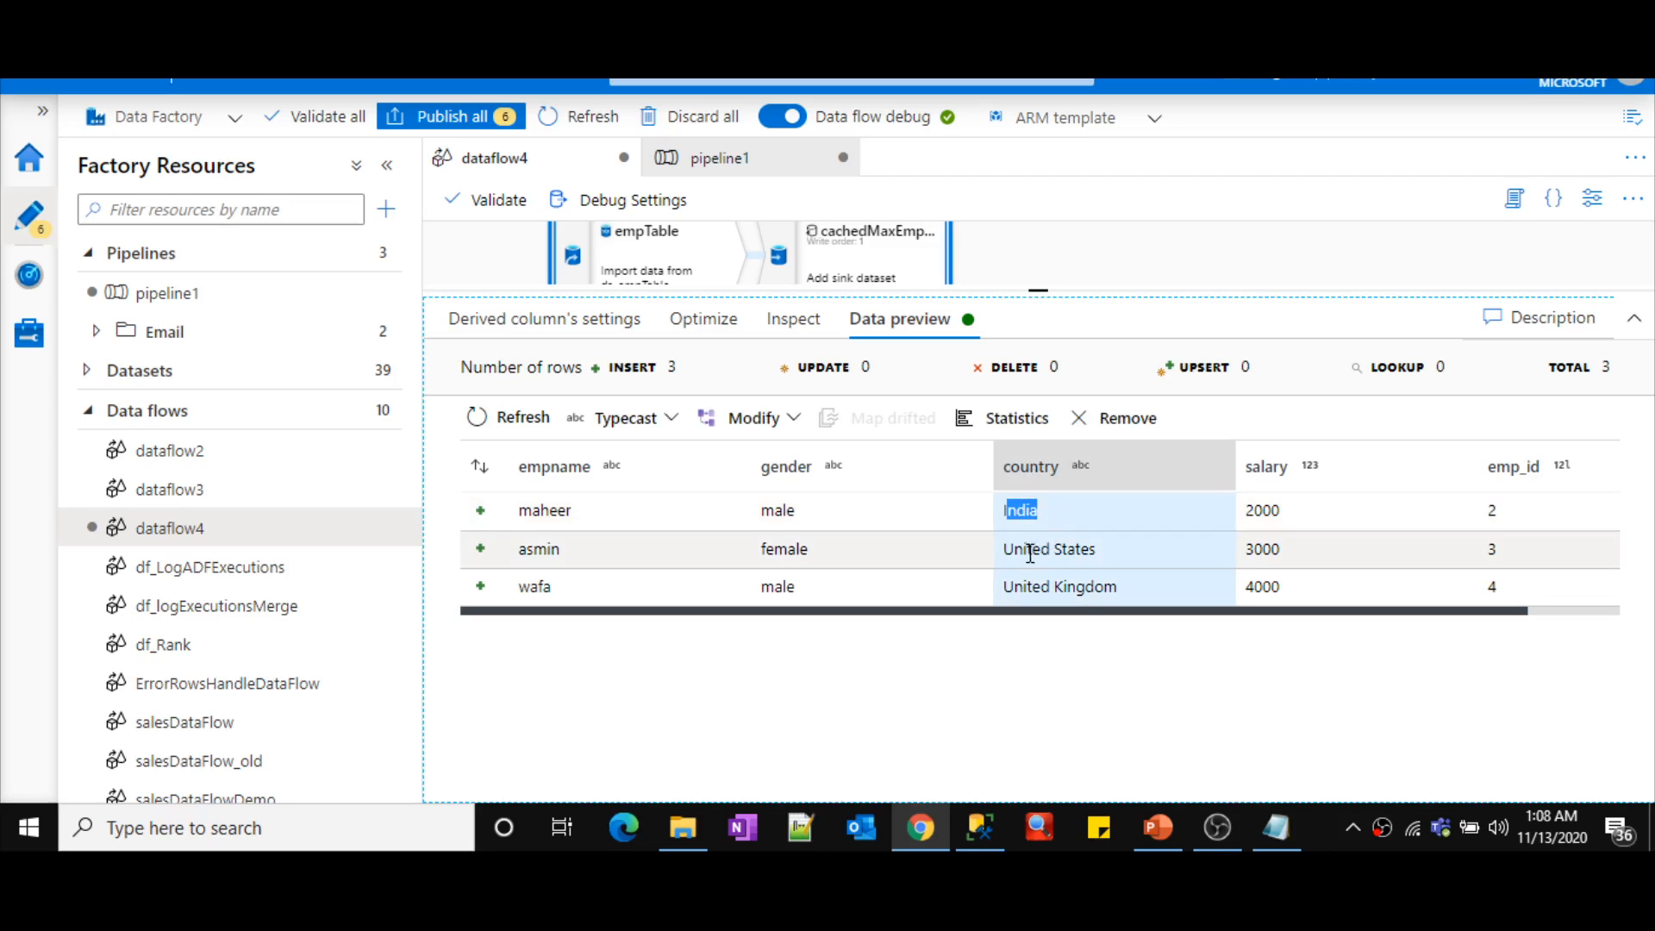
pyautogui.moveTo(1030, 555); pyautogui.dragTo(1097, 552)
pyautogui.click(966, 841)
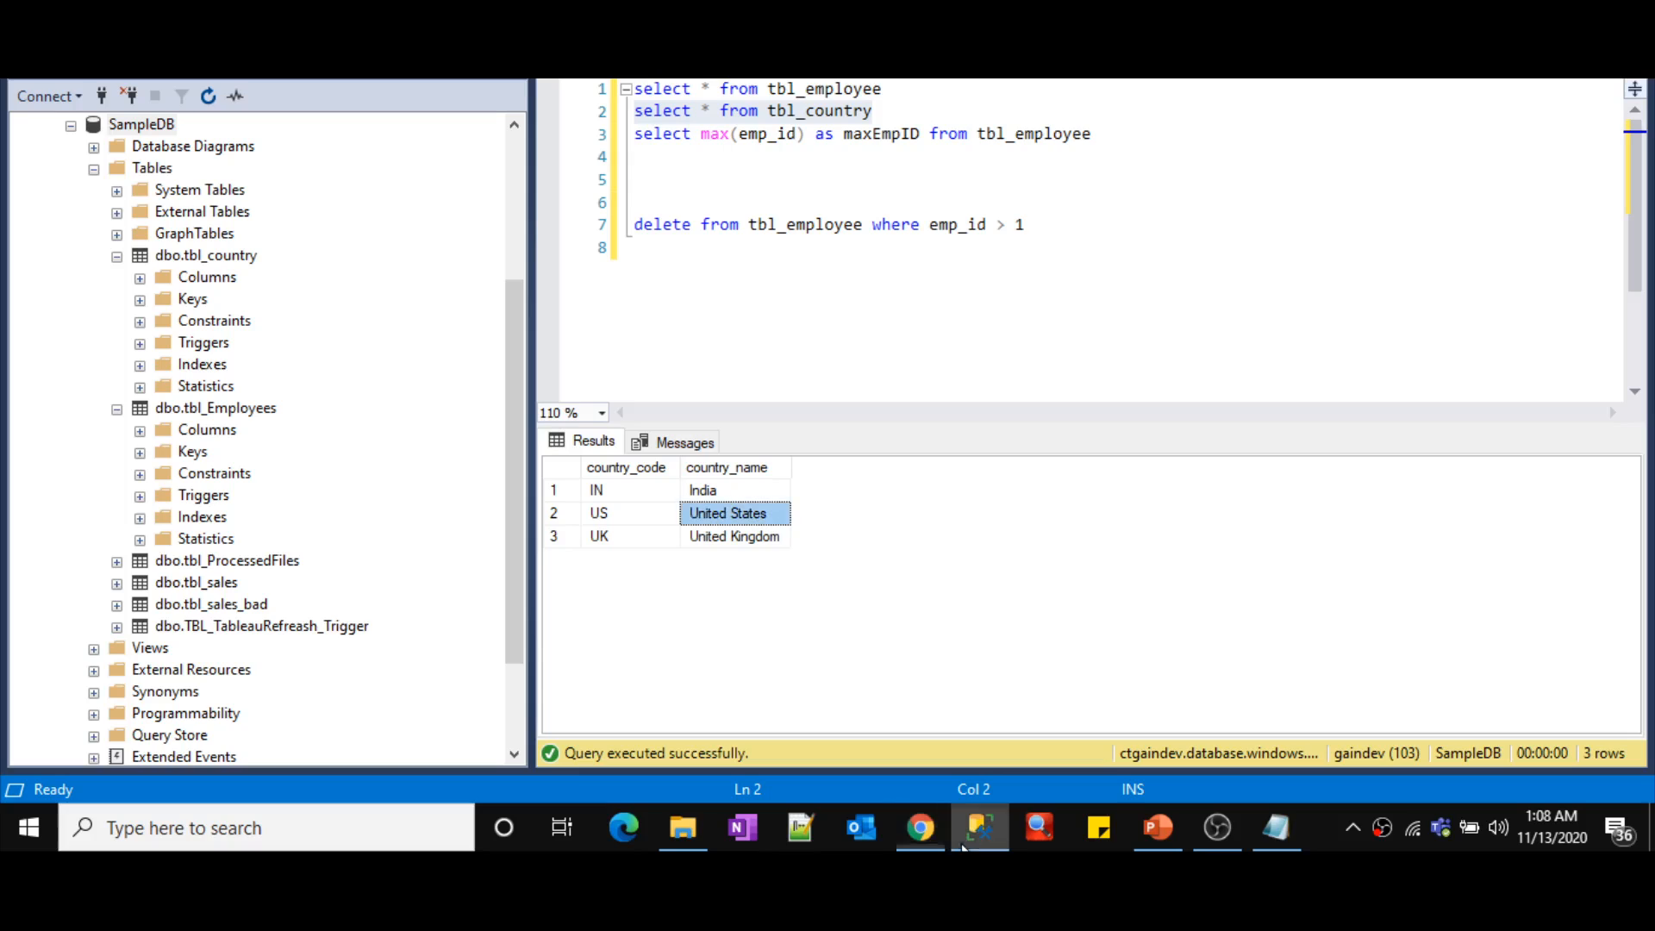
pyautogui.click(853, 113)
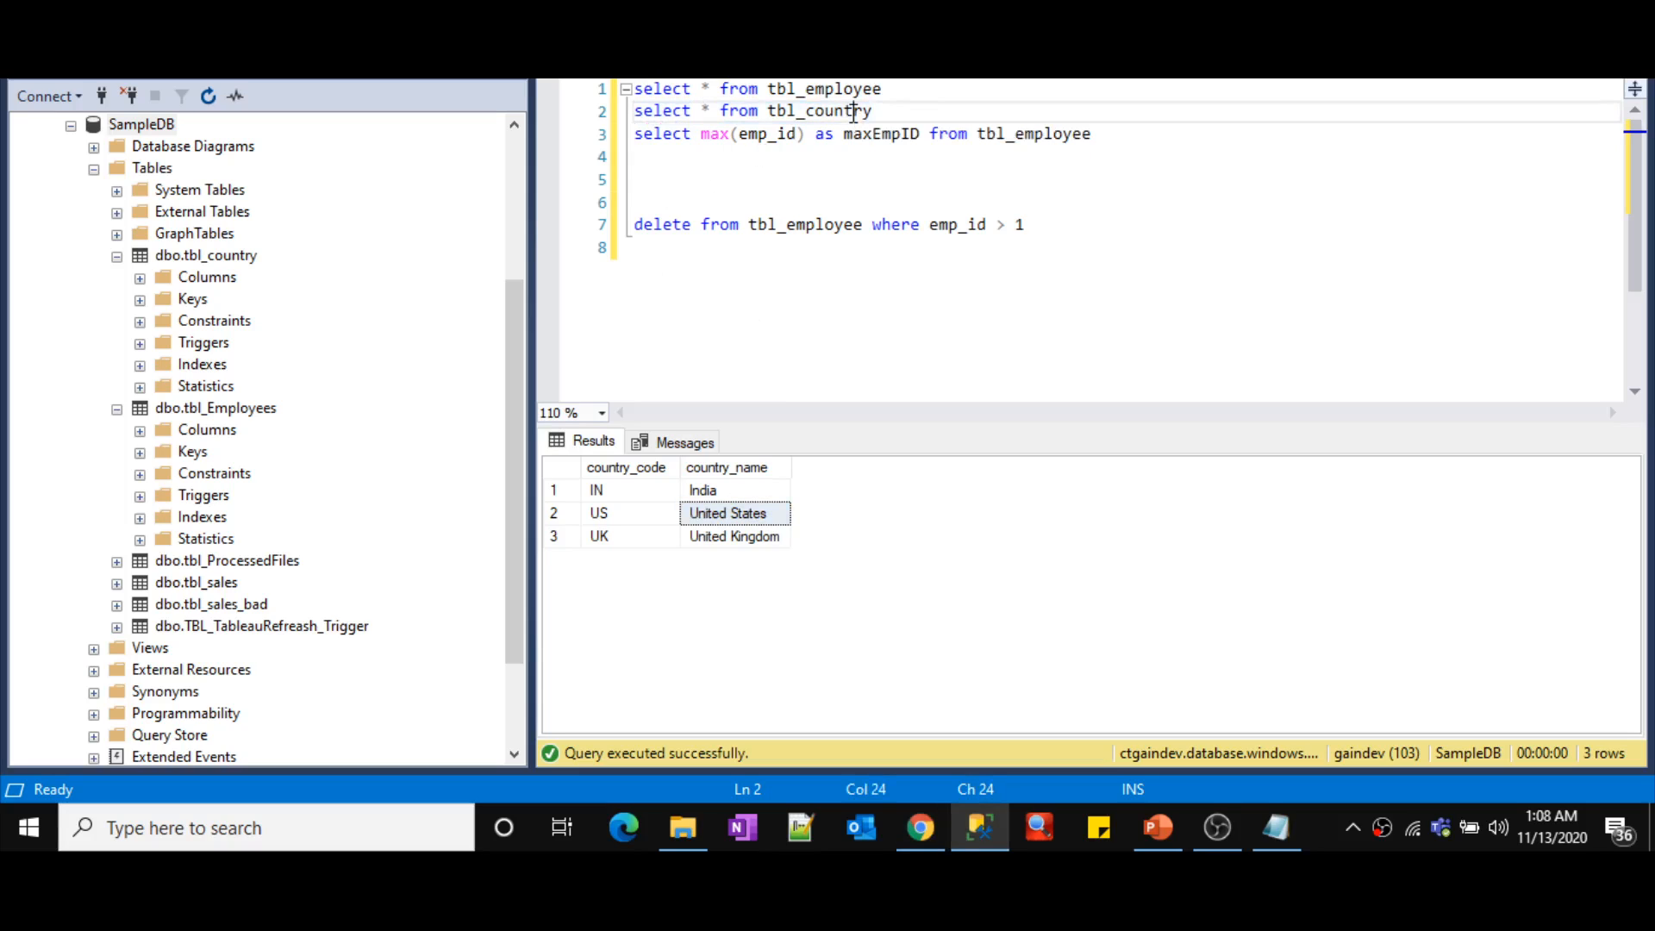
pyautogui.hotkey('alt', 'Tab')
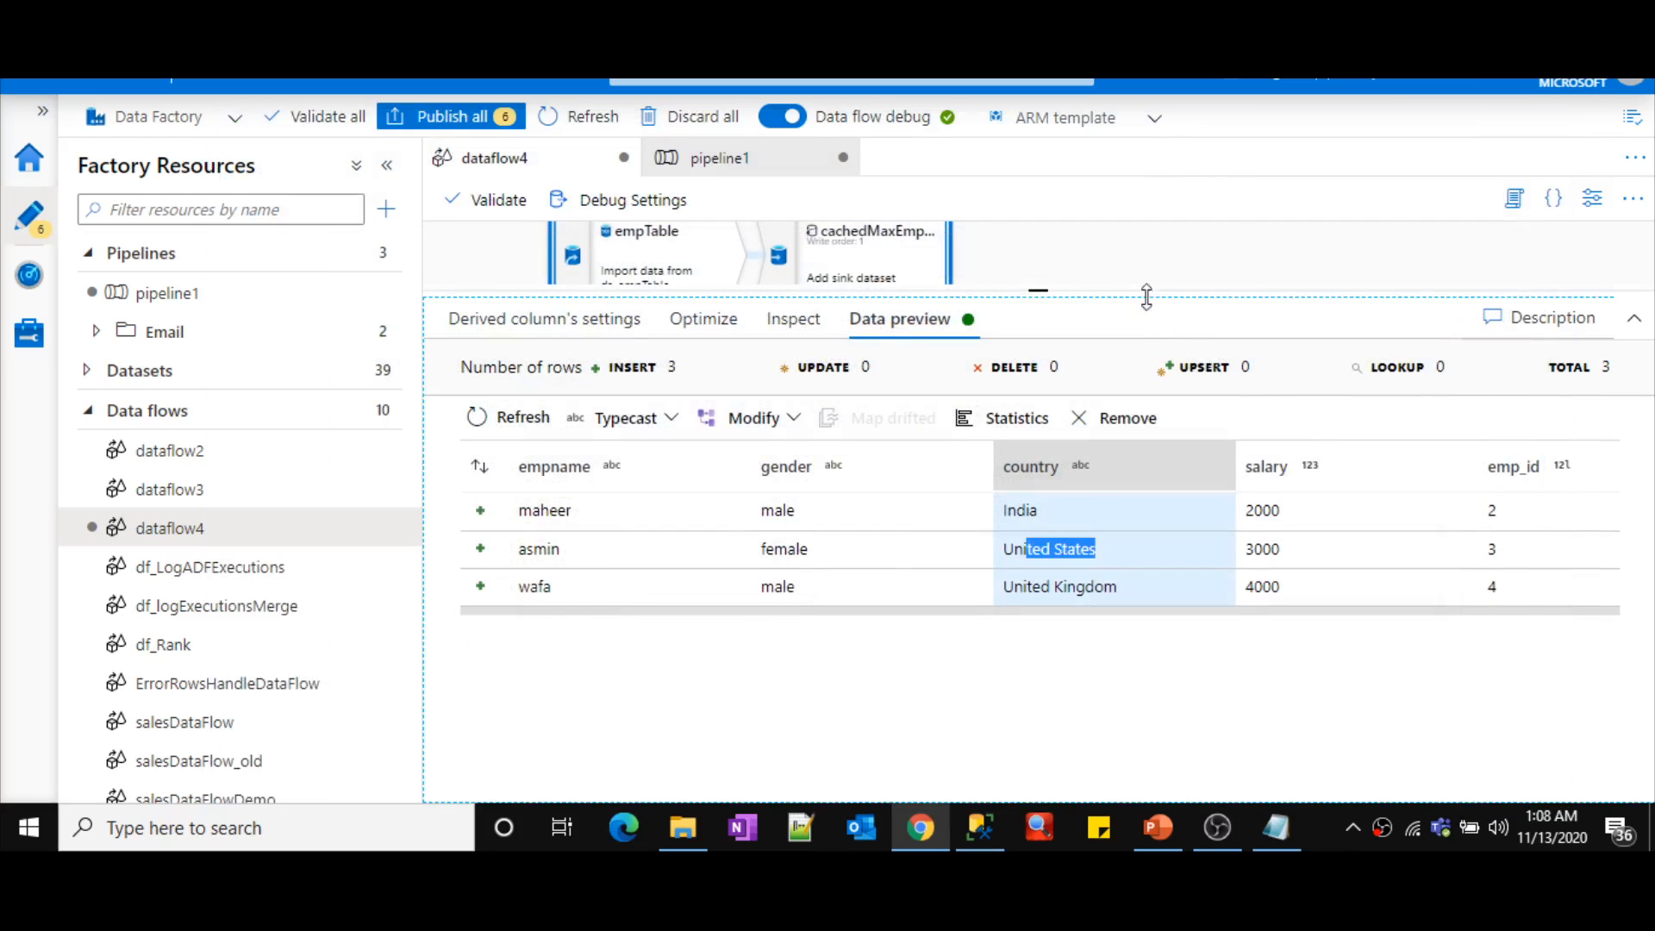
# - Review sink1's column mapping in dataflow4 and start a debug run of pipeline1
pyautogui.moveTo(1147, 296); pyautogui.dragTo(1149, 488)
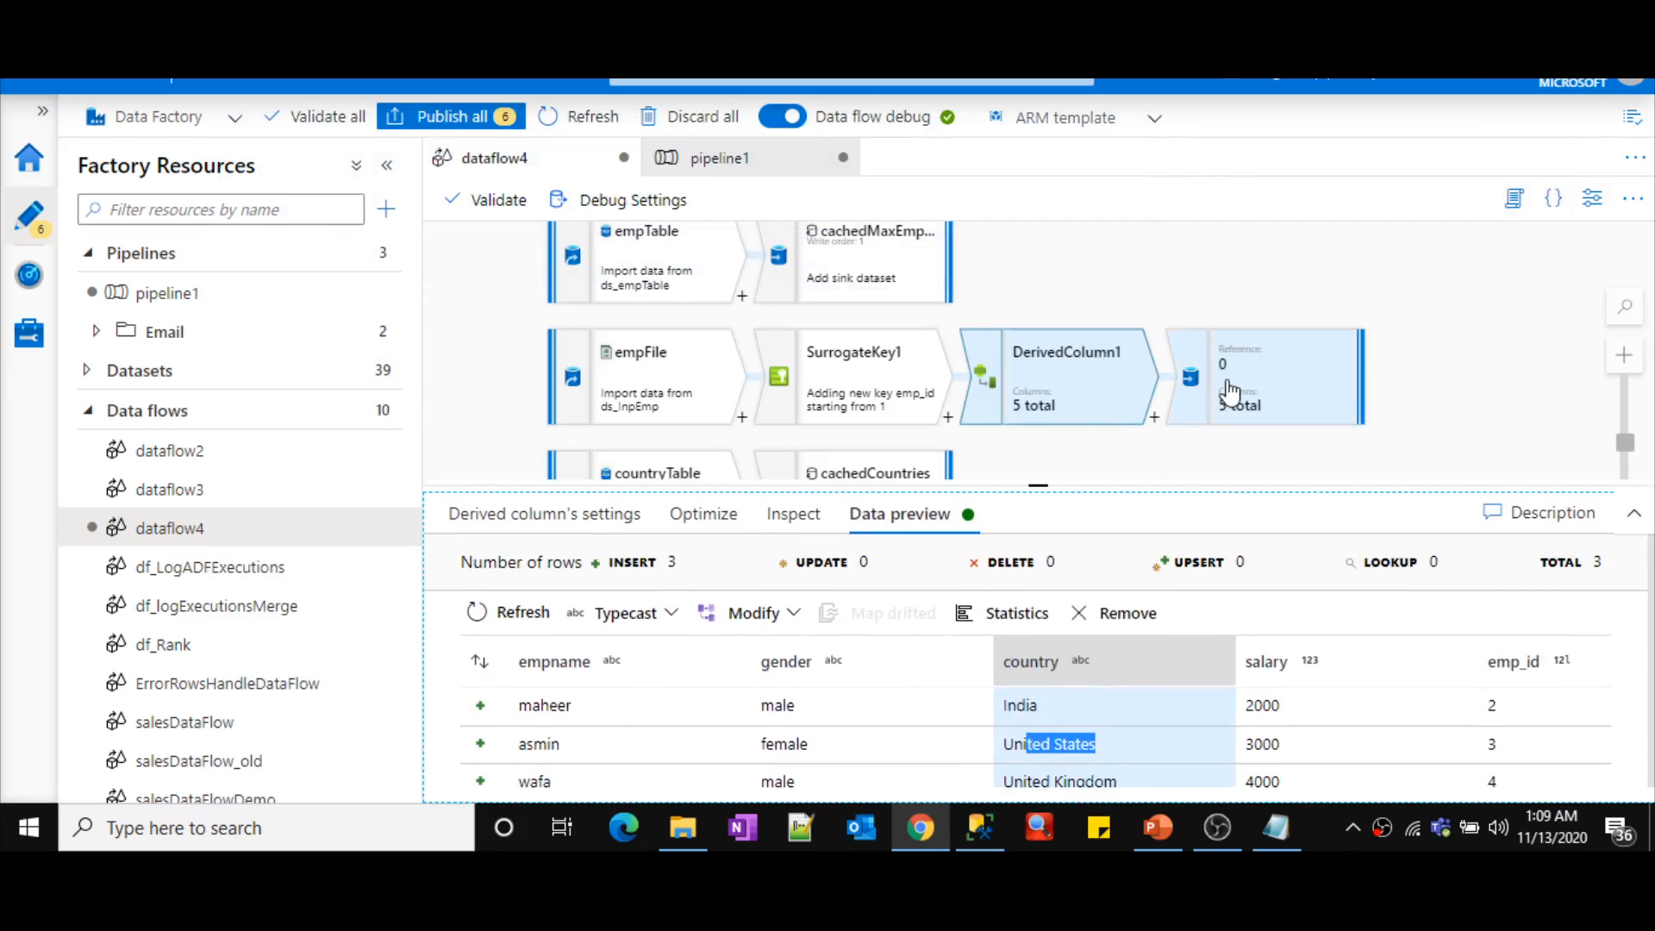
pyautogui.click(1231, 392)
pyautogui.moveTo(1061, 485); pyautogui.dragTo(1034, 268)
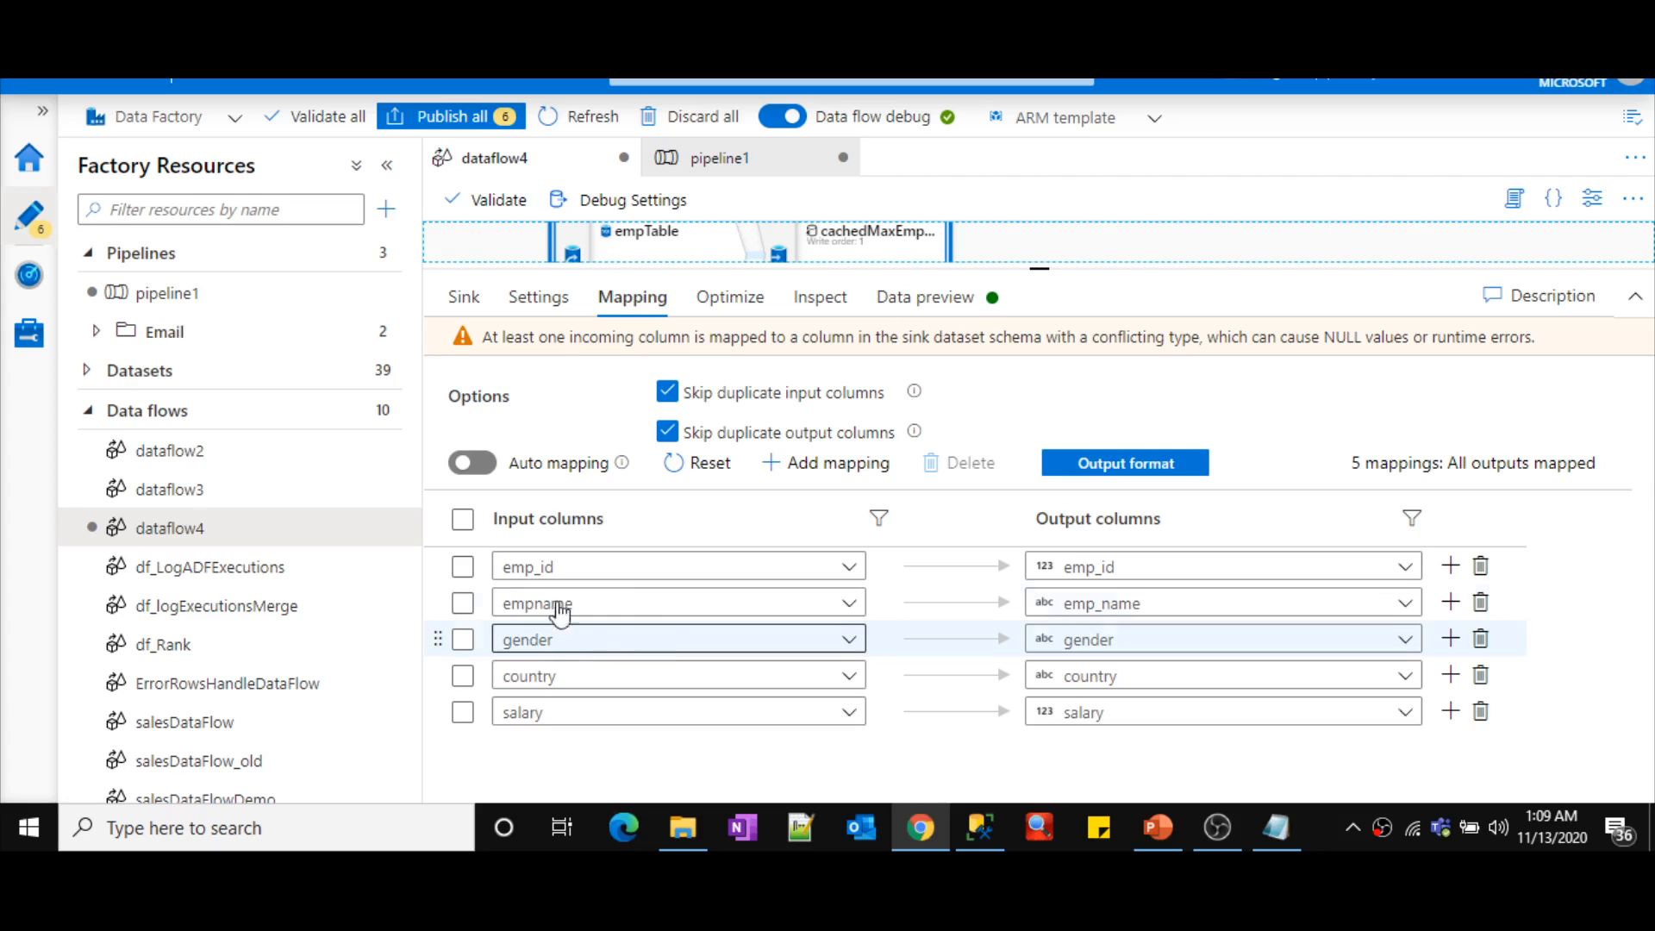
pyautogui.click(724, 162)
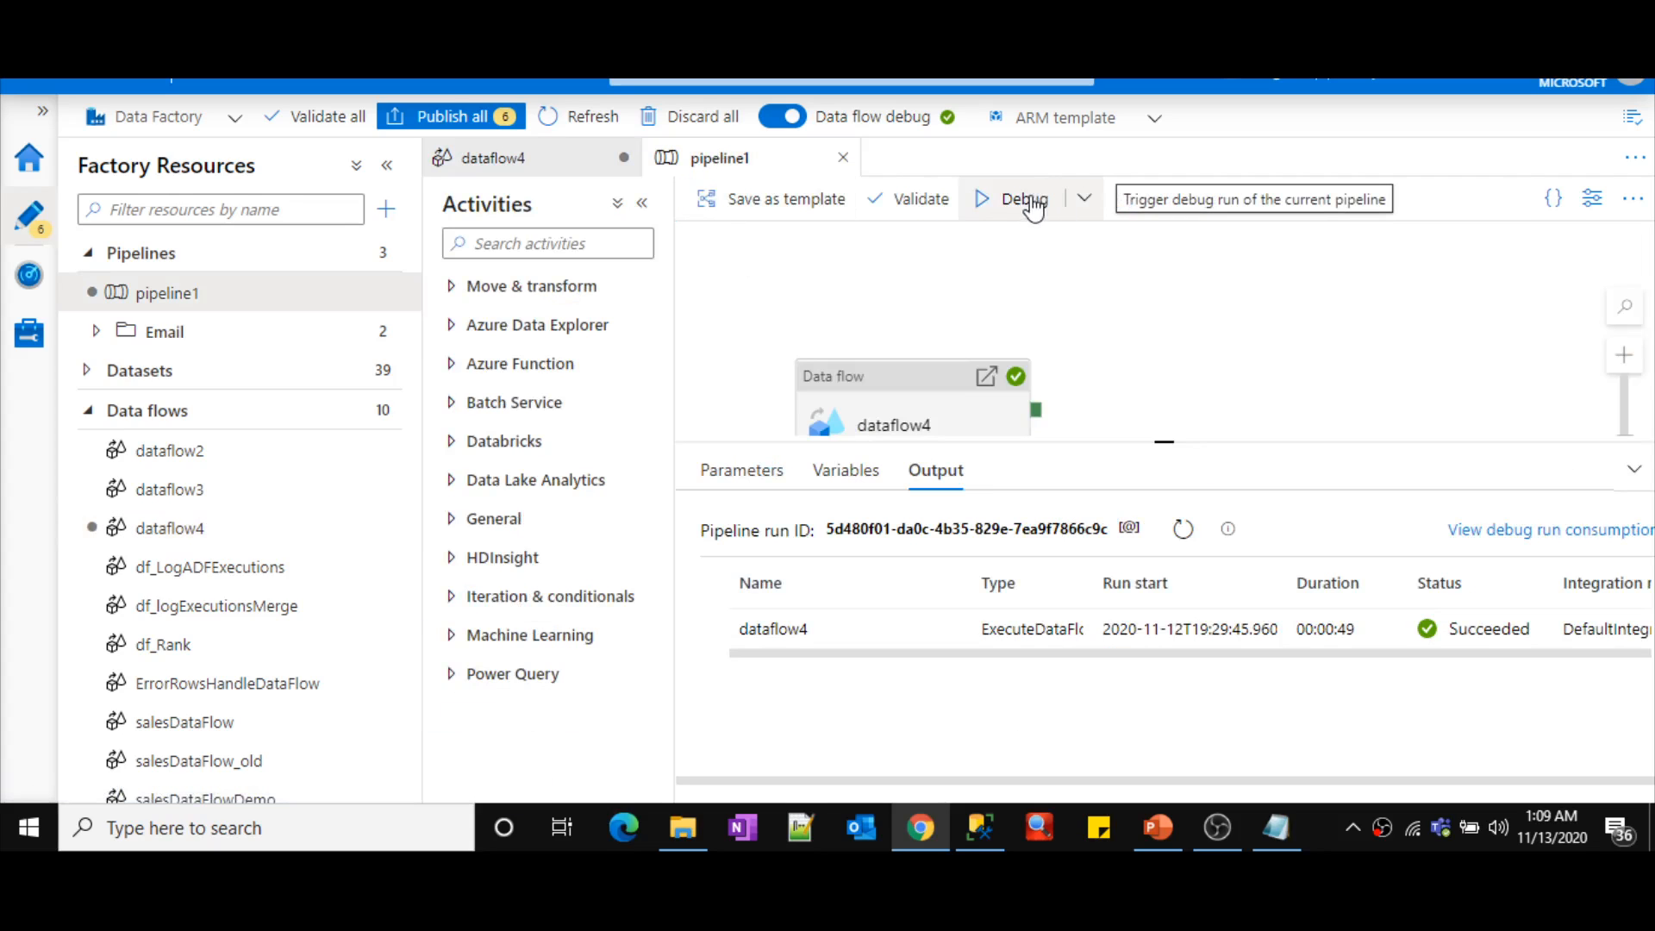
pyautogui.click(1034, 206)
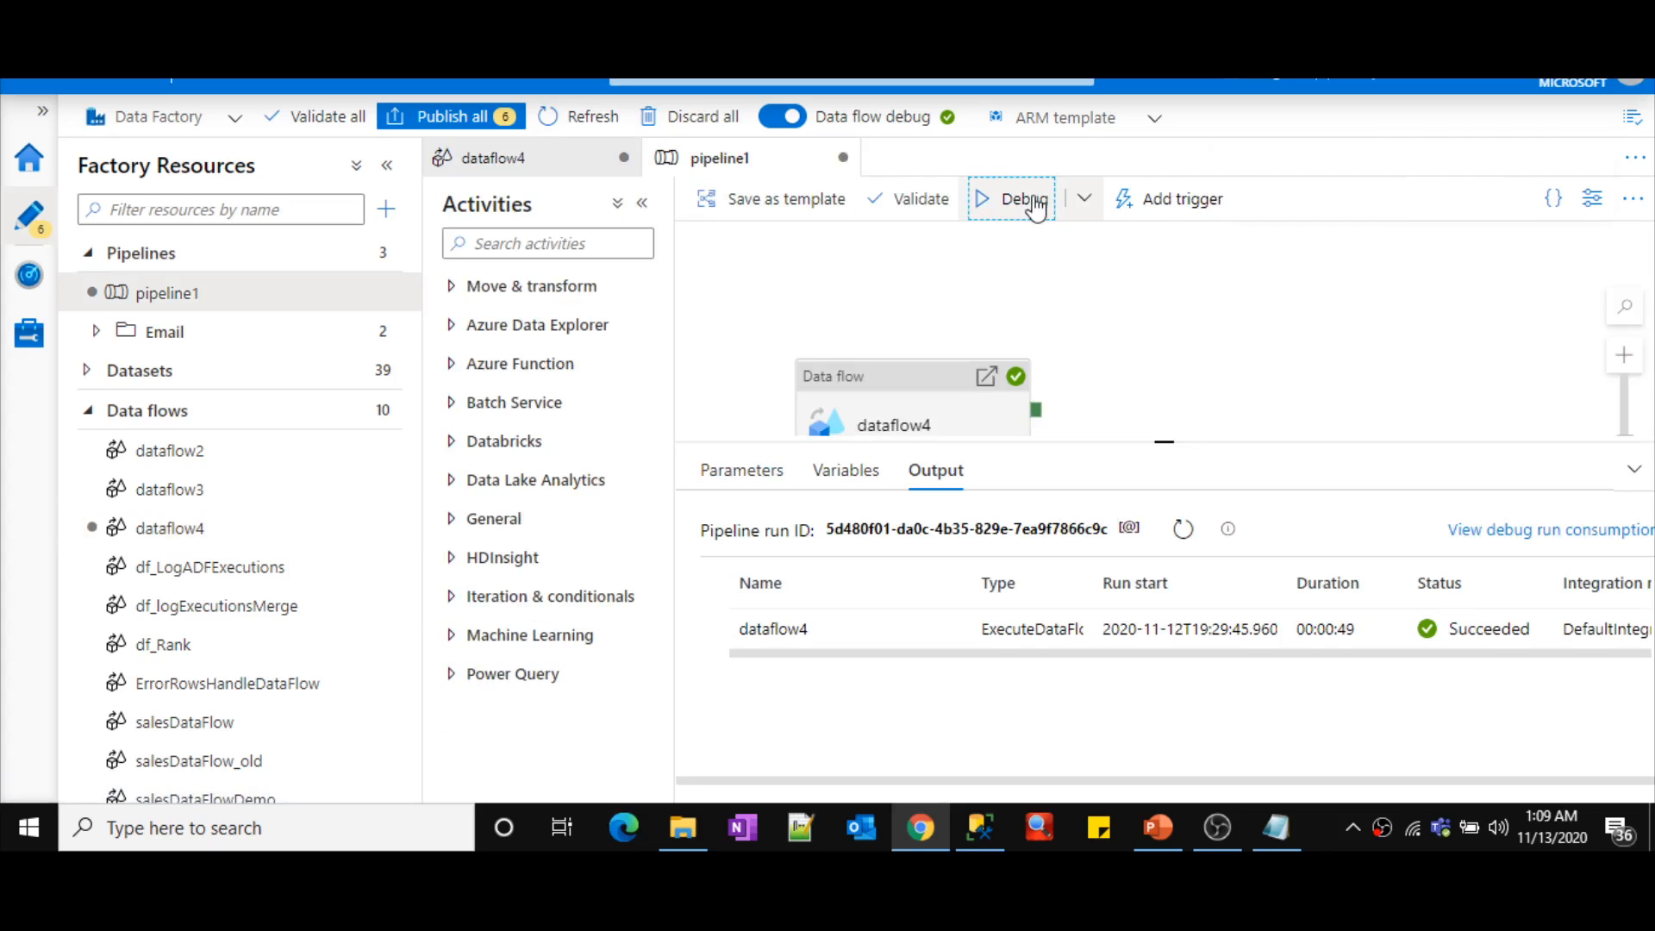
# - Switch to SQL Server Management Studio and run select * from tbl_employee to list the existing employee rows
pyautogui.click(999, 826)
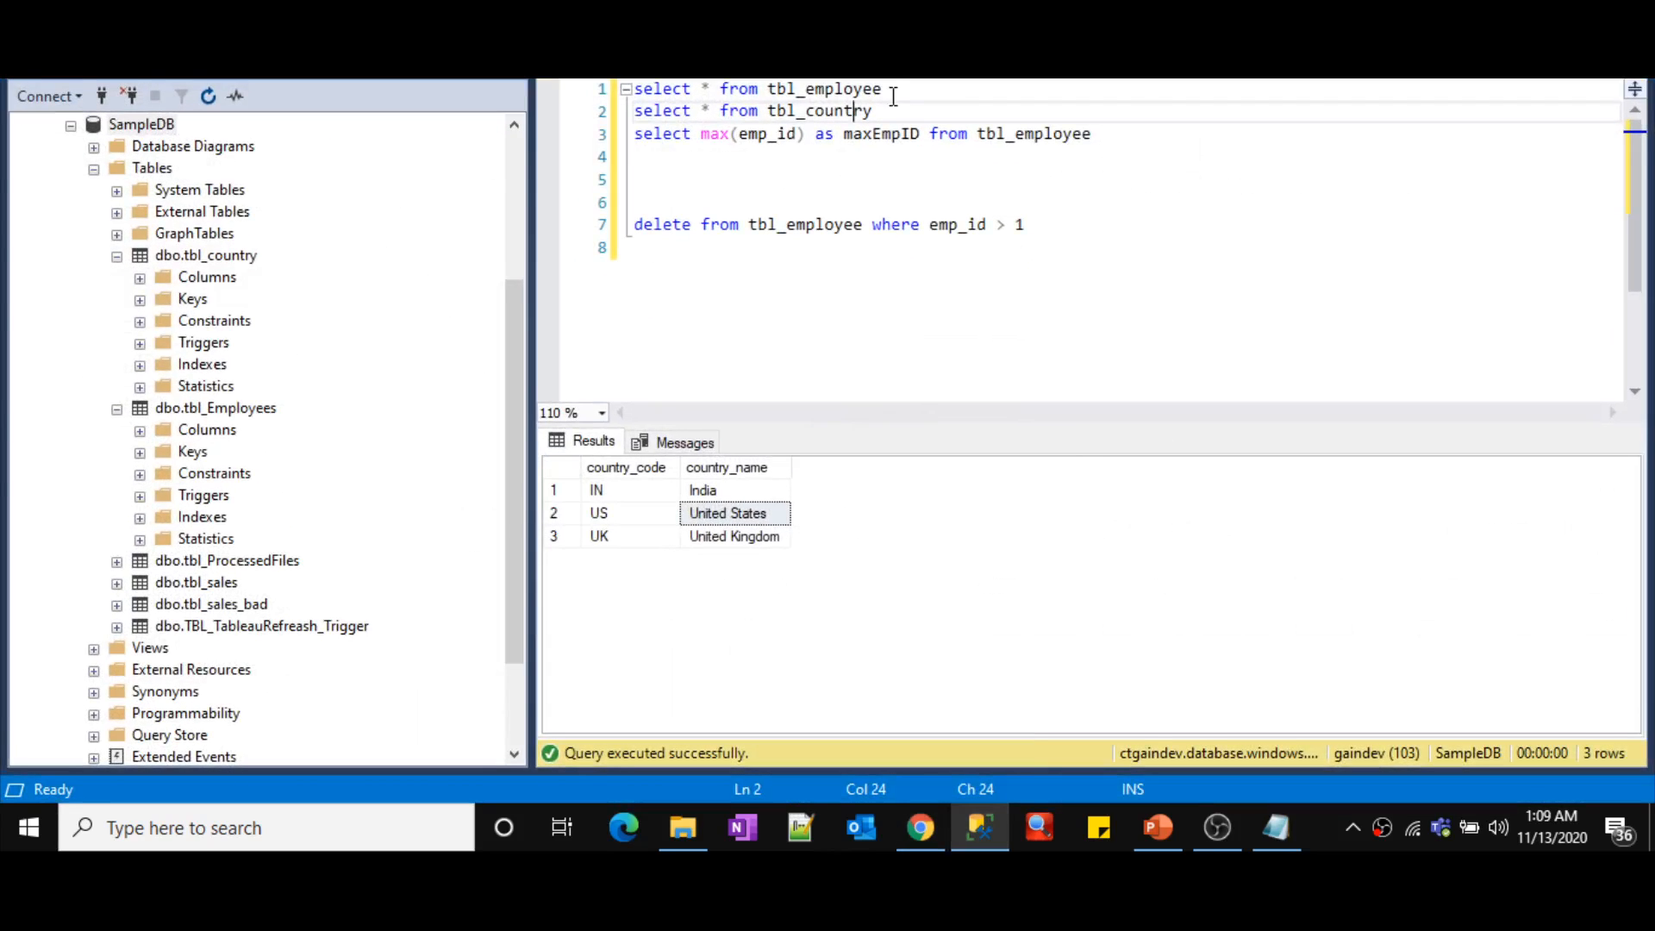
pyautogui.moveTo(888, 90); pyautogui.dragTo(580, 90)
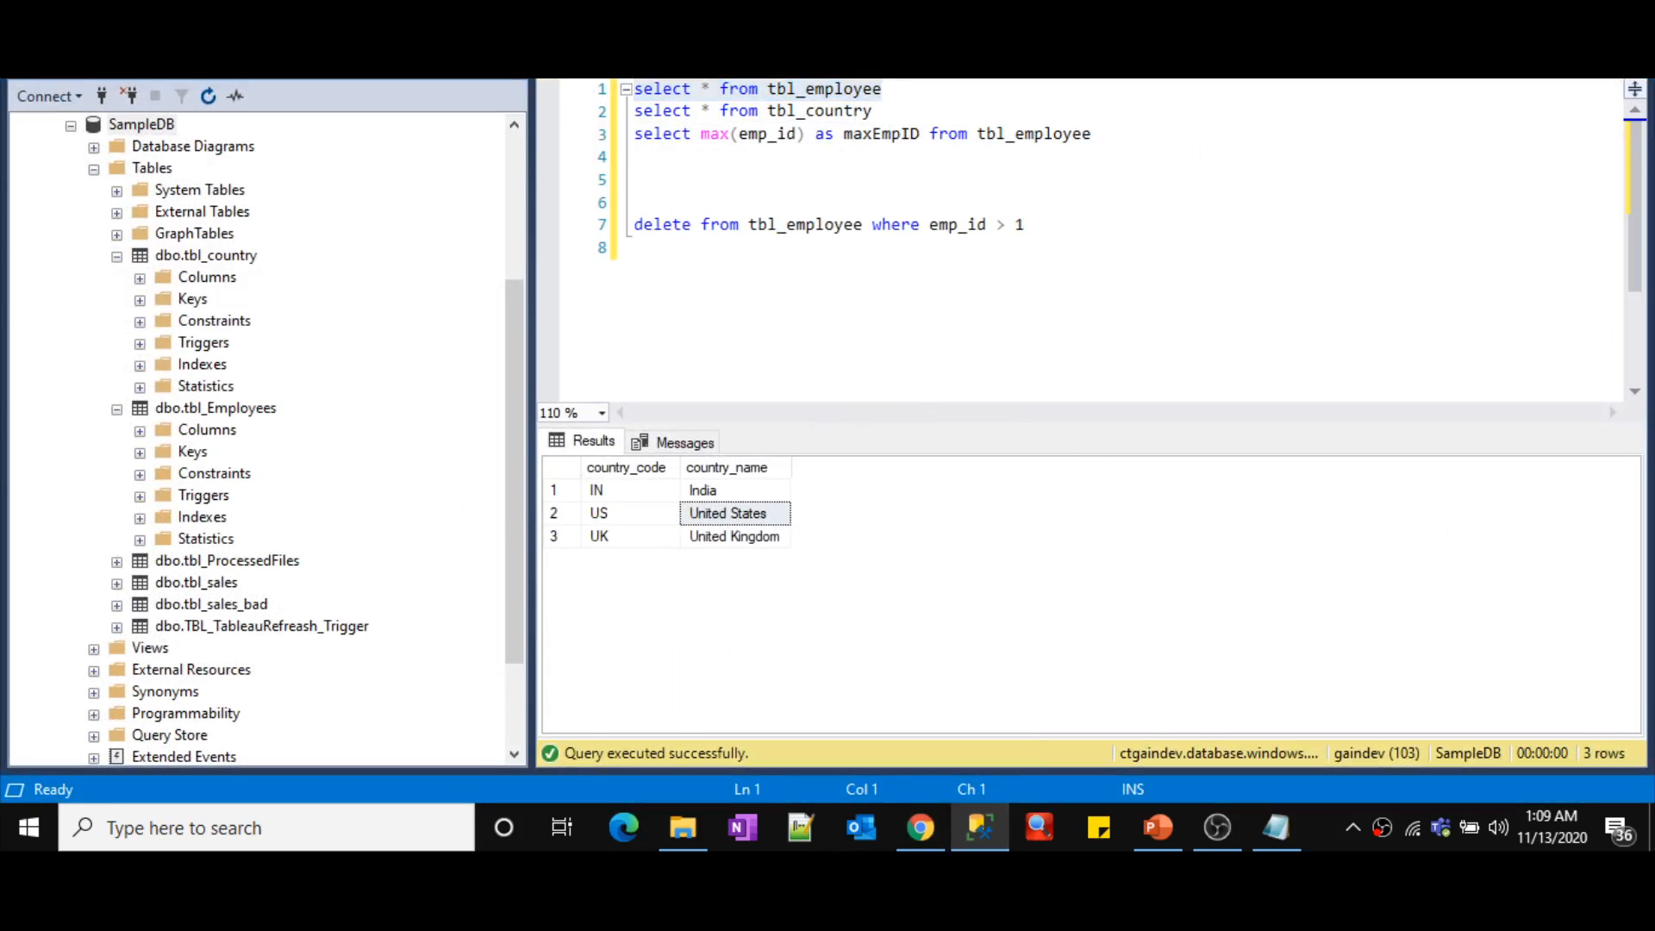
pyautogui.press('F5')
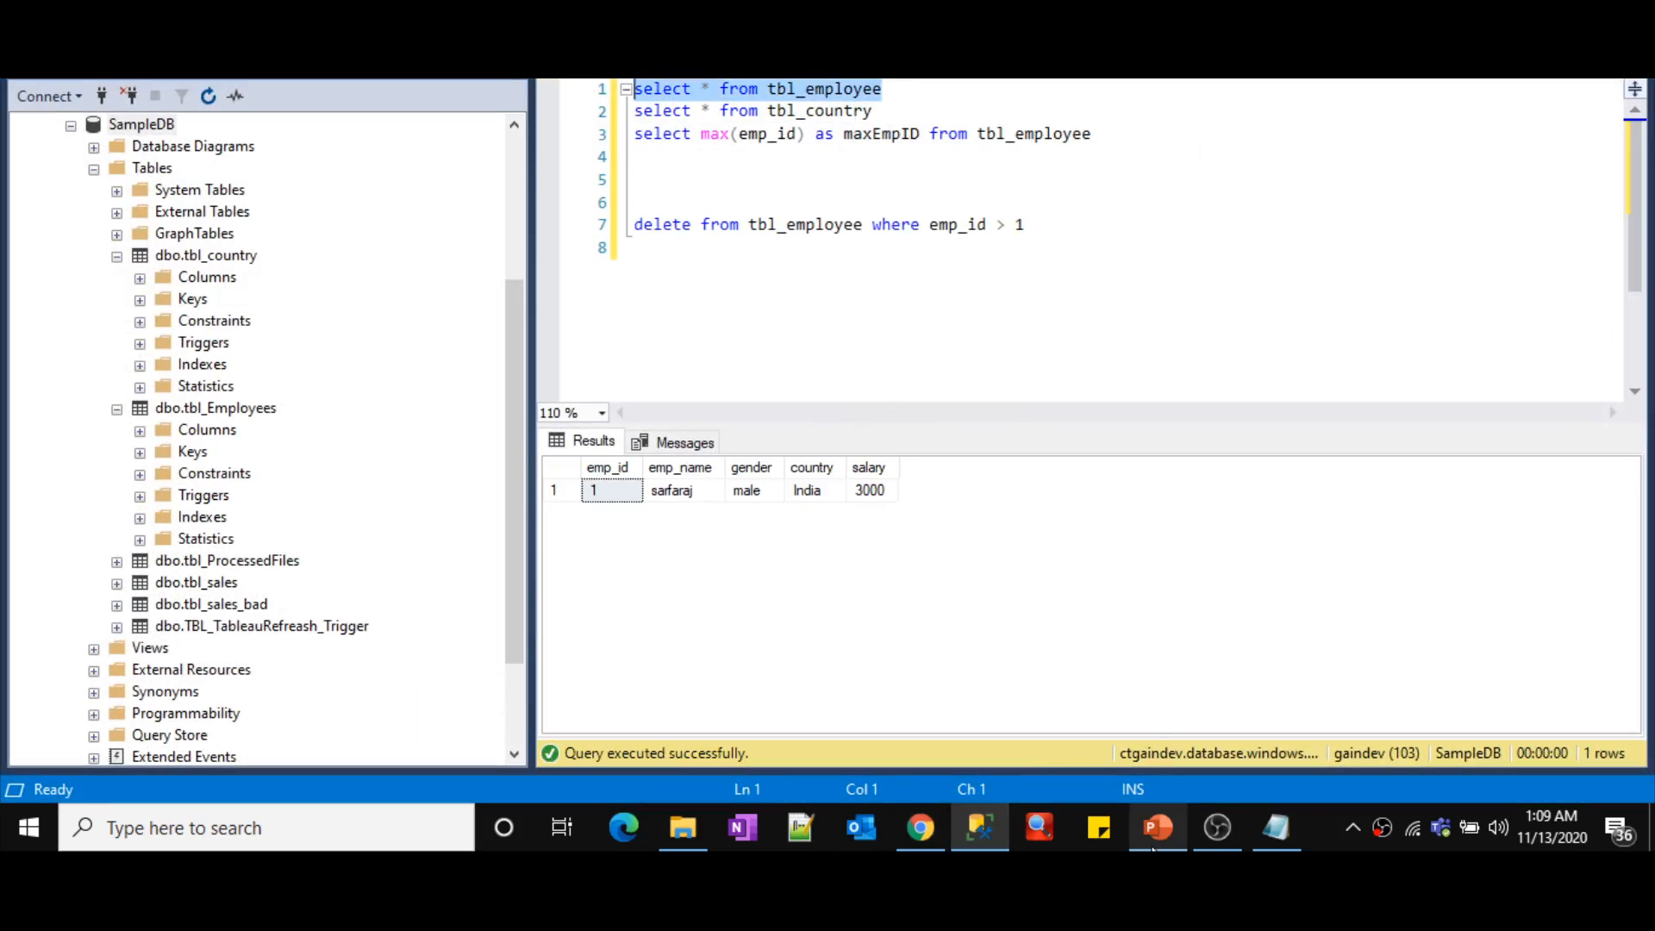
# - Return to Azure Data Factory and monitor the pipeline1 debug run through its notifications and the dataflow4 activity status
pyautogui.click(923, 847)
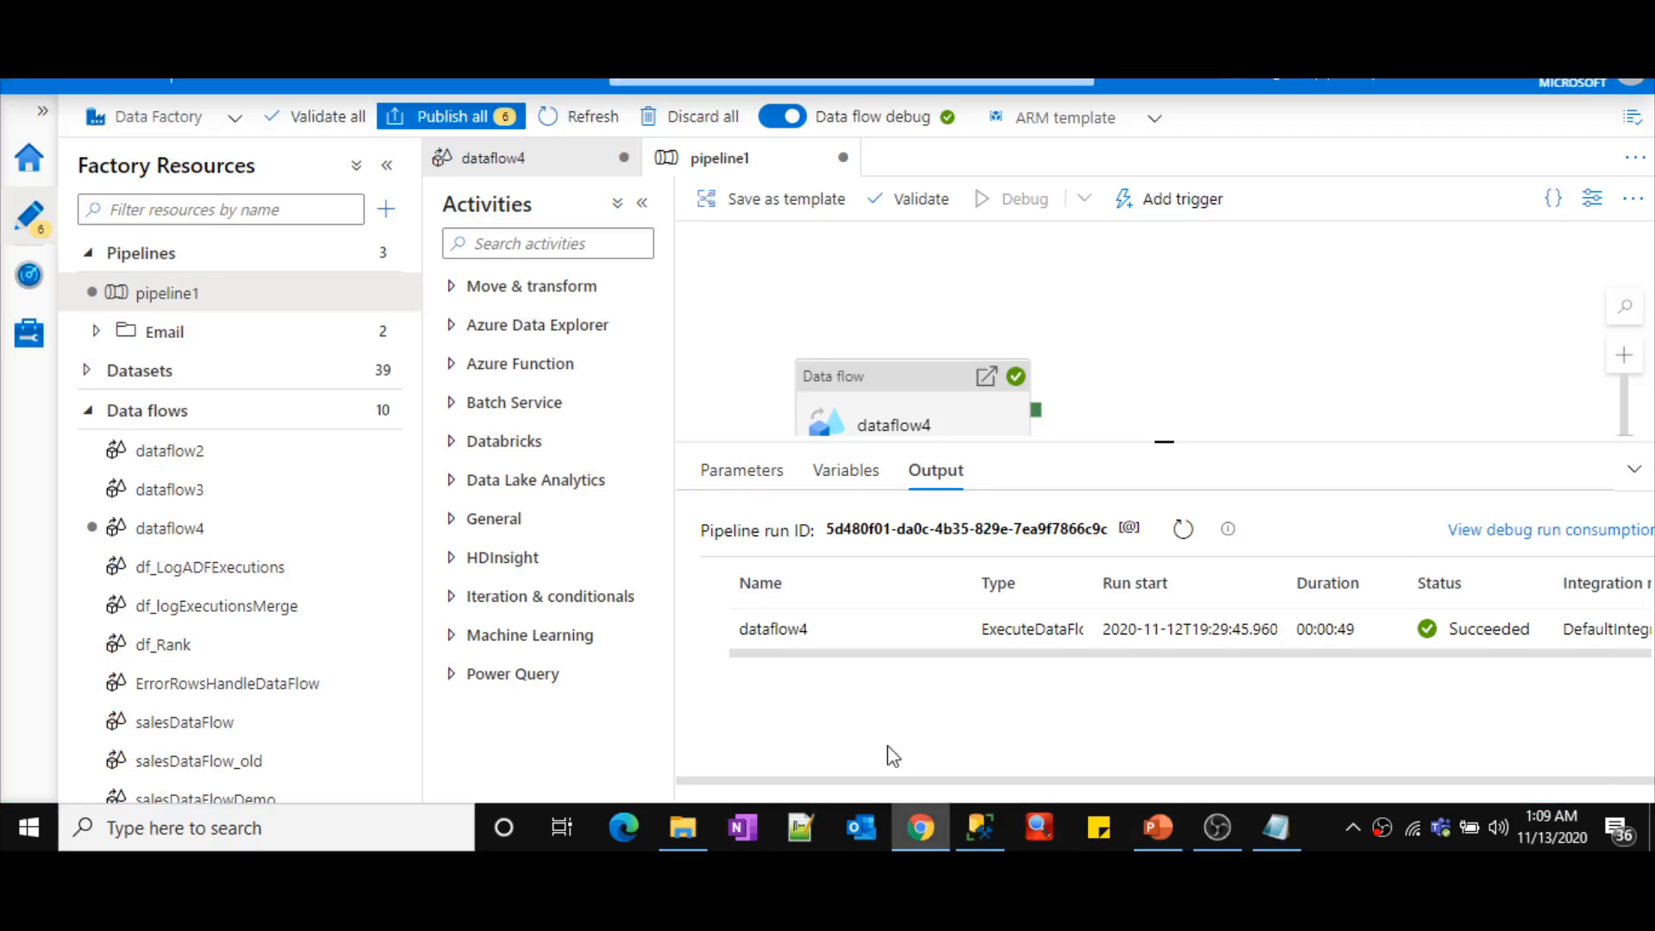
pyautogui.click(1279, 86)
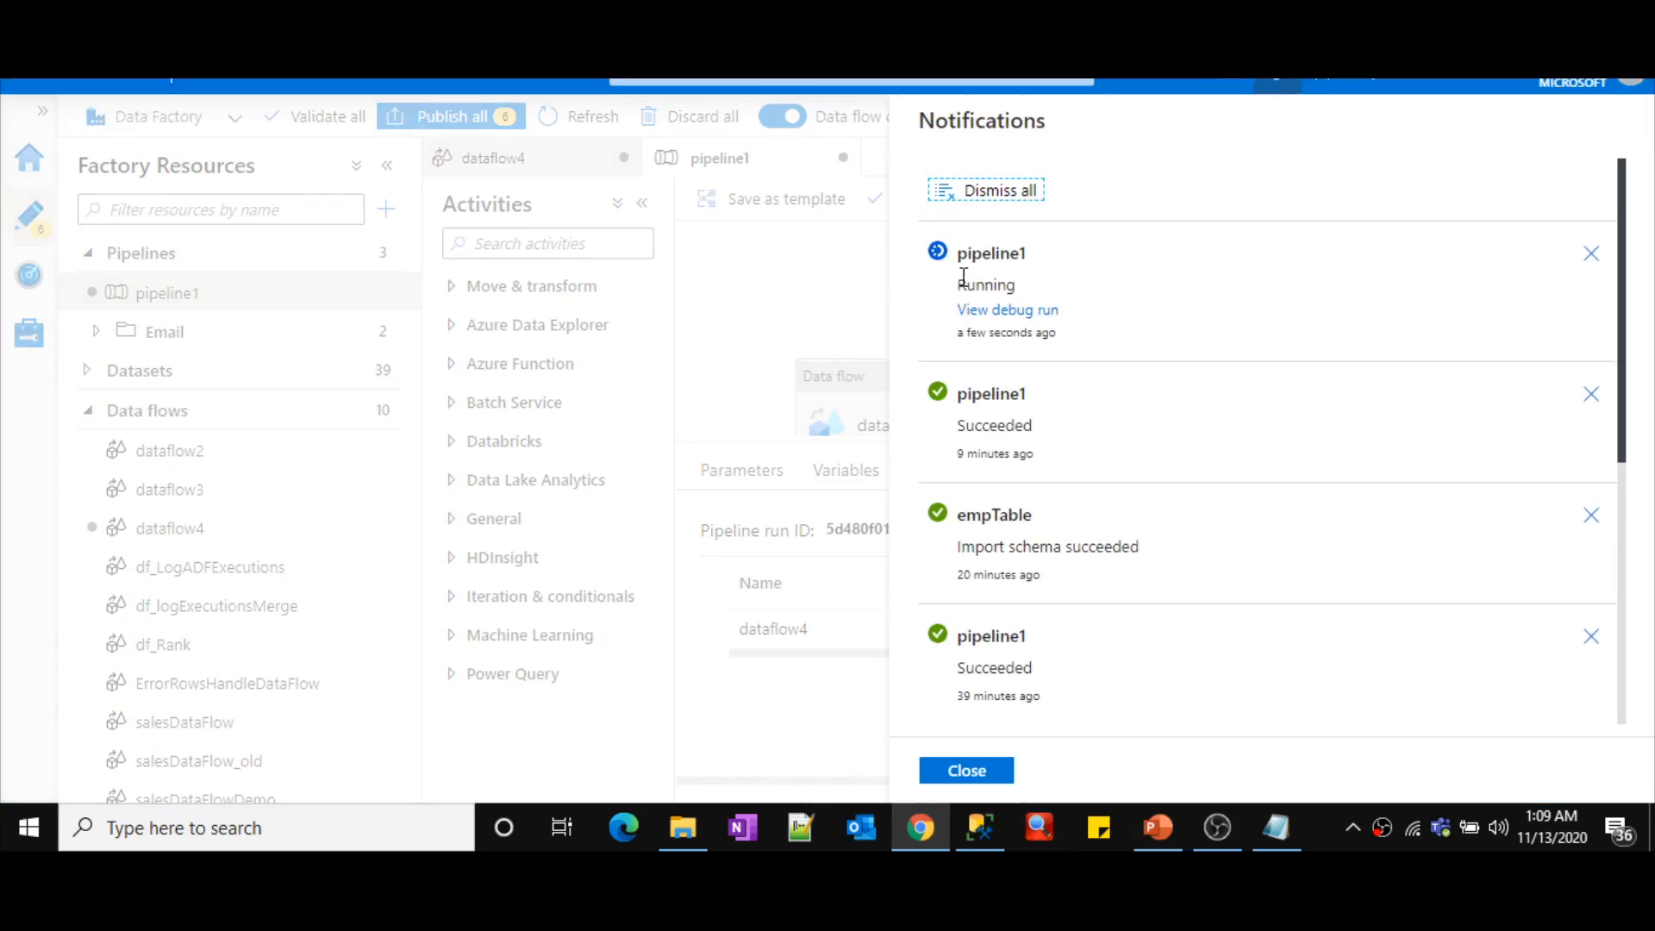
pyautogui.moveTo(958, 282); pyautogui.dragTo(1041, 299)
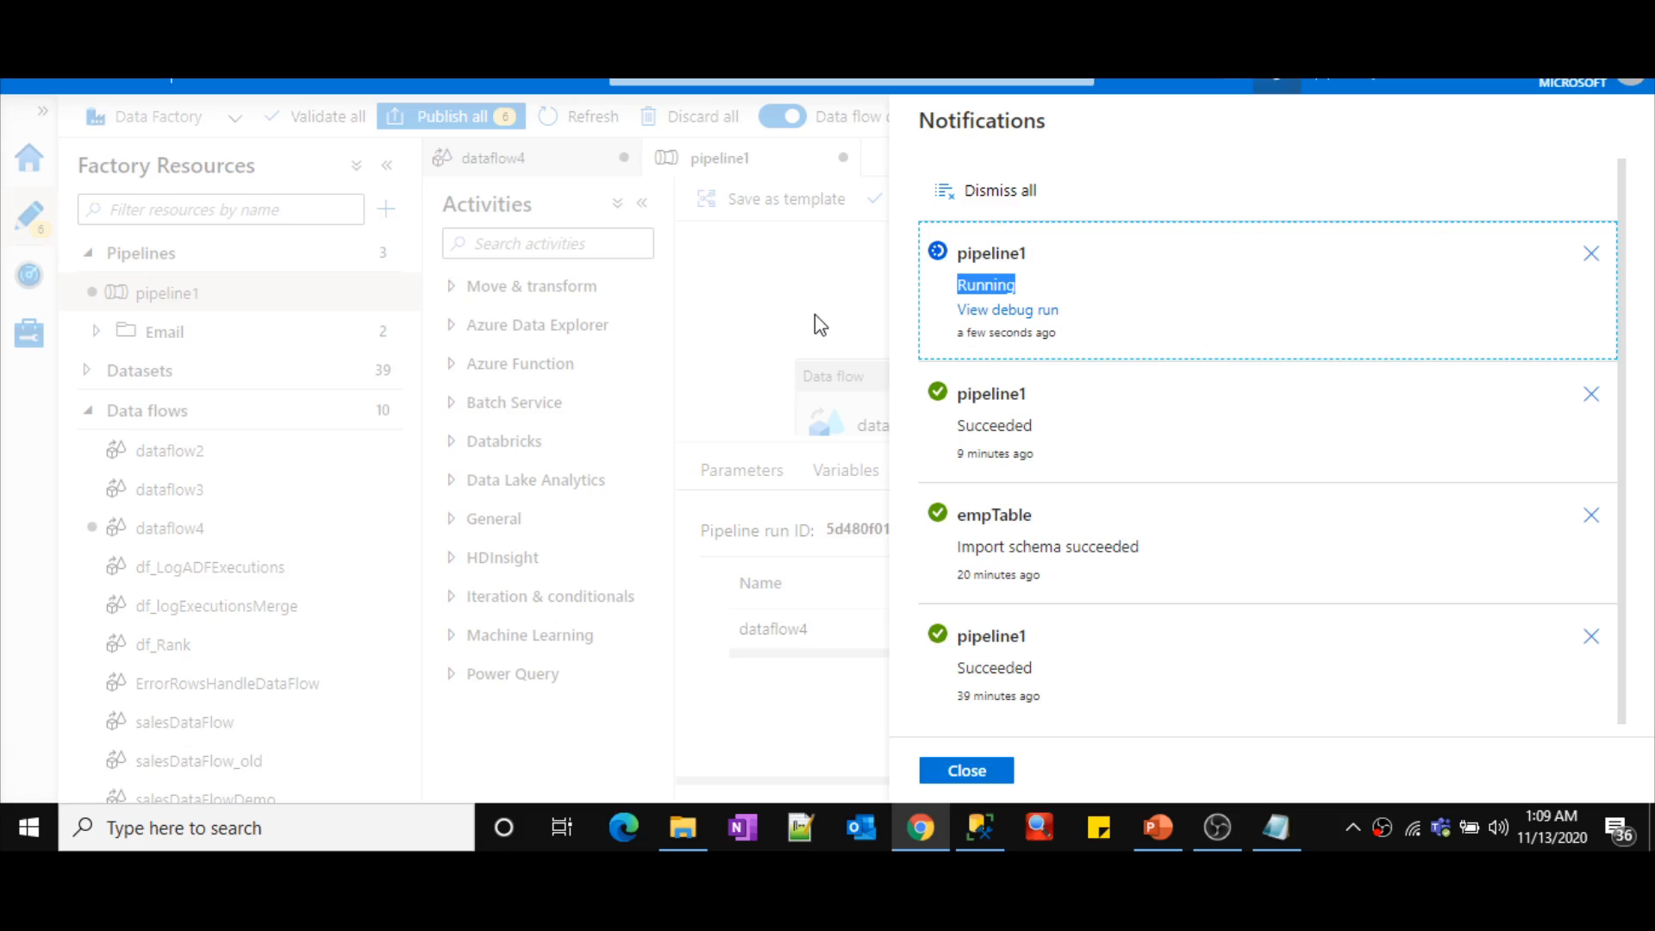
pyautogui.click(1276, 86)
pyautogui.click(1276, 87)
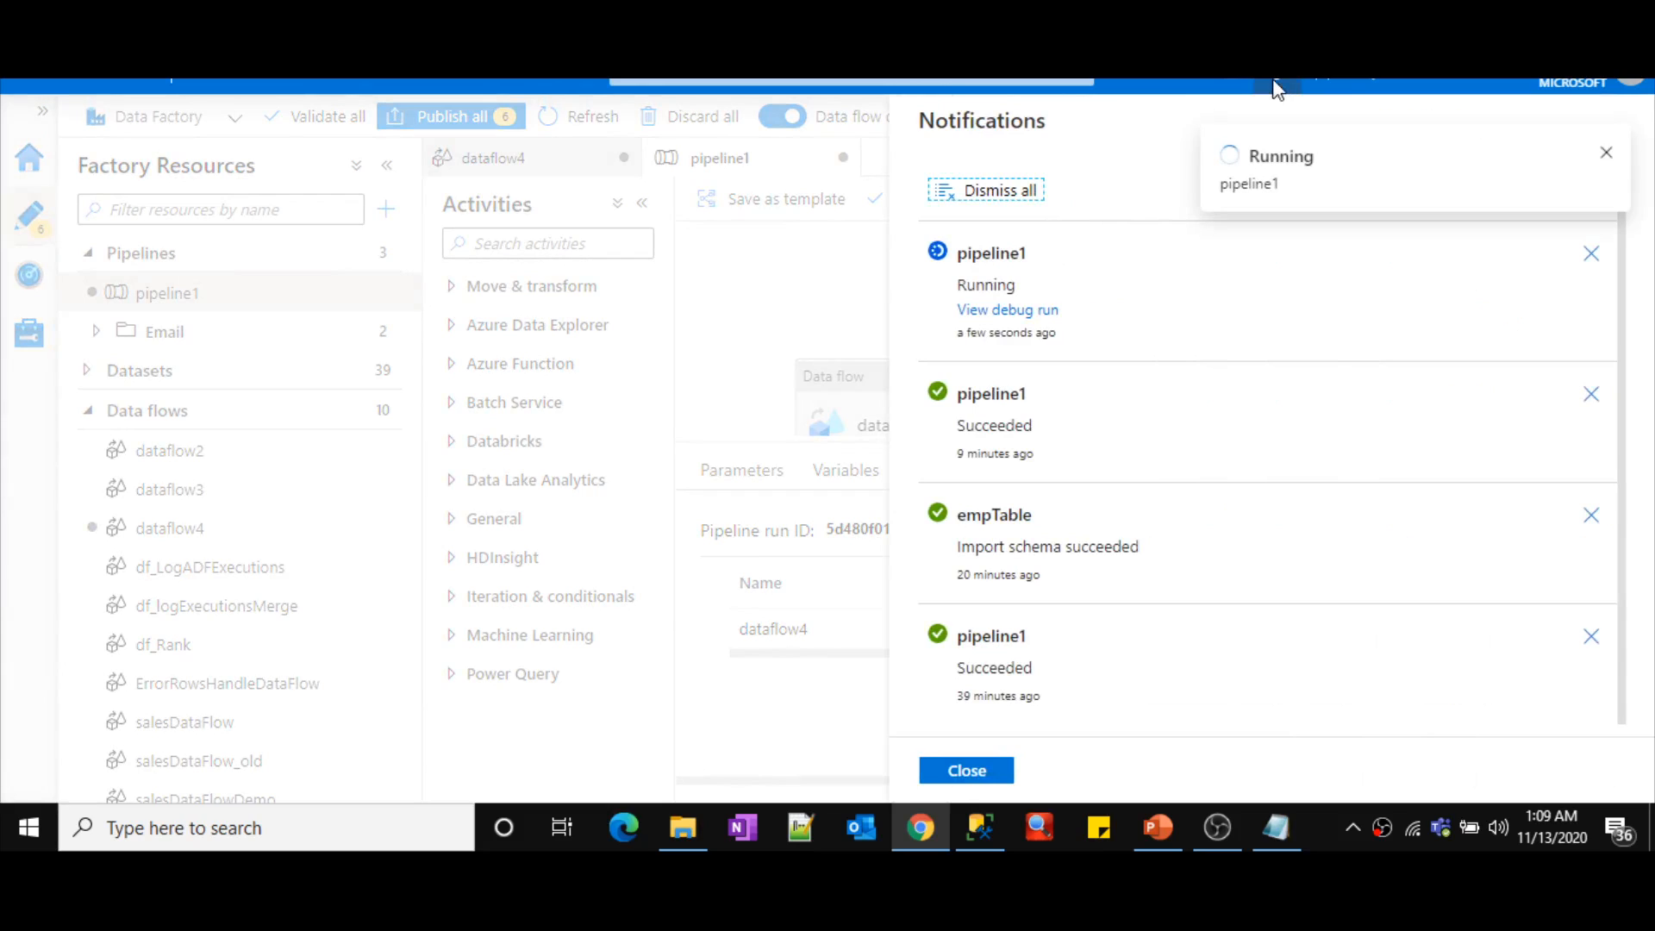
pyautogui.click(1282, 181)
pyautogui.hotkey('ctrl', 'a')
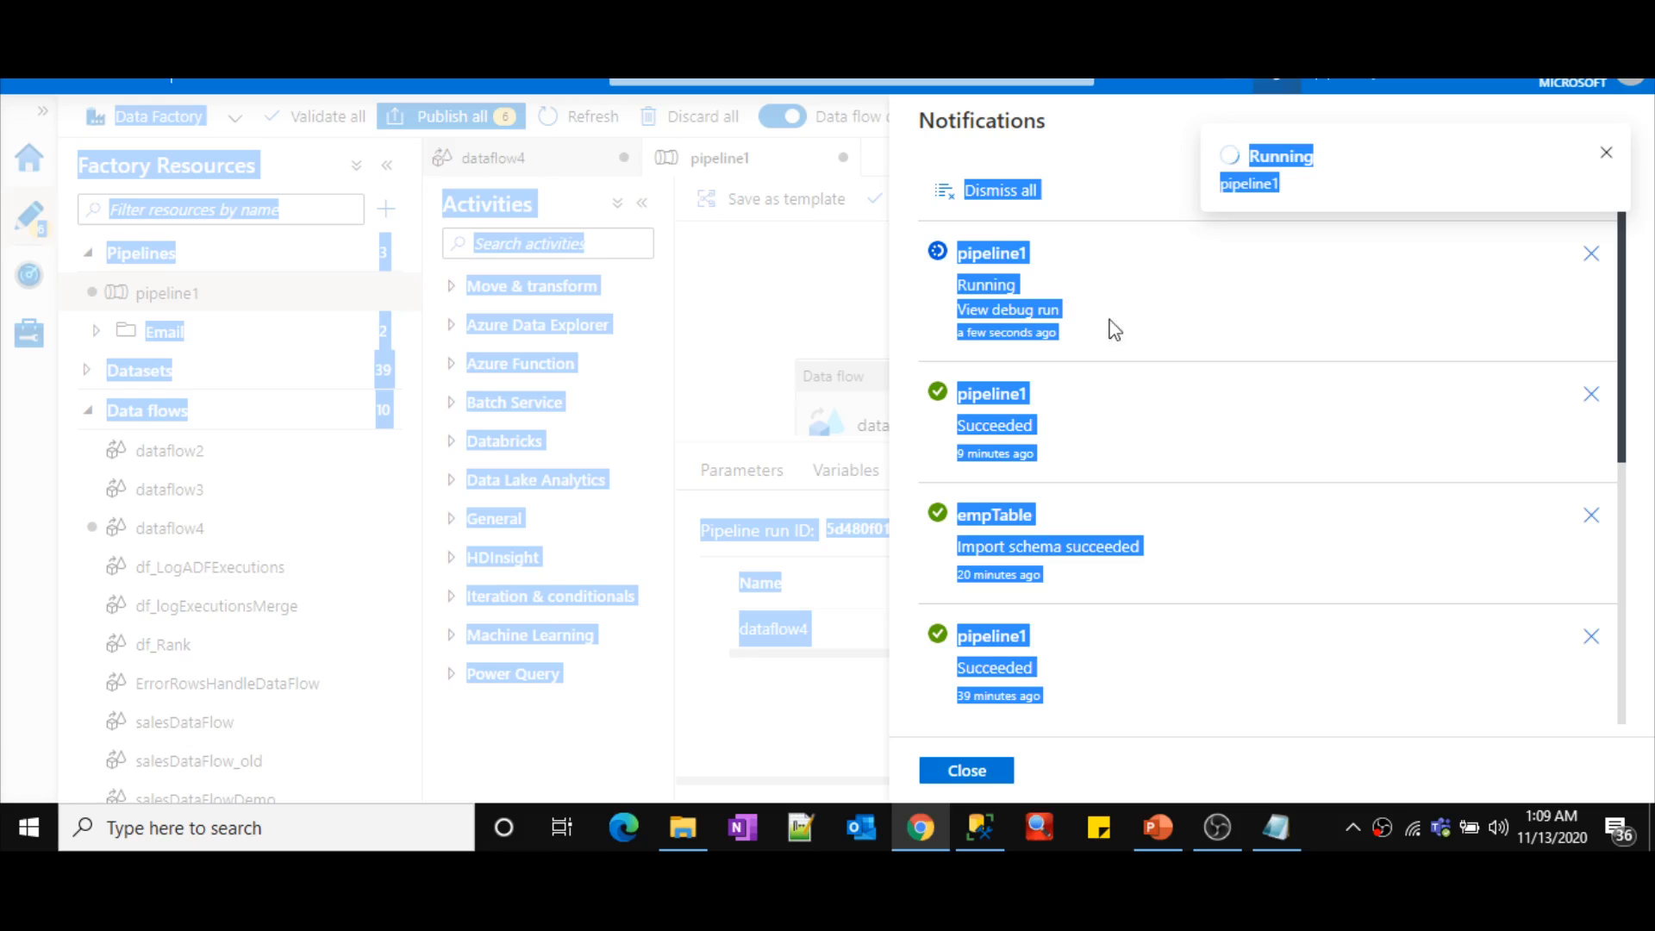
pyautogui.click(974, 769)
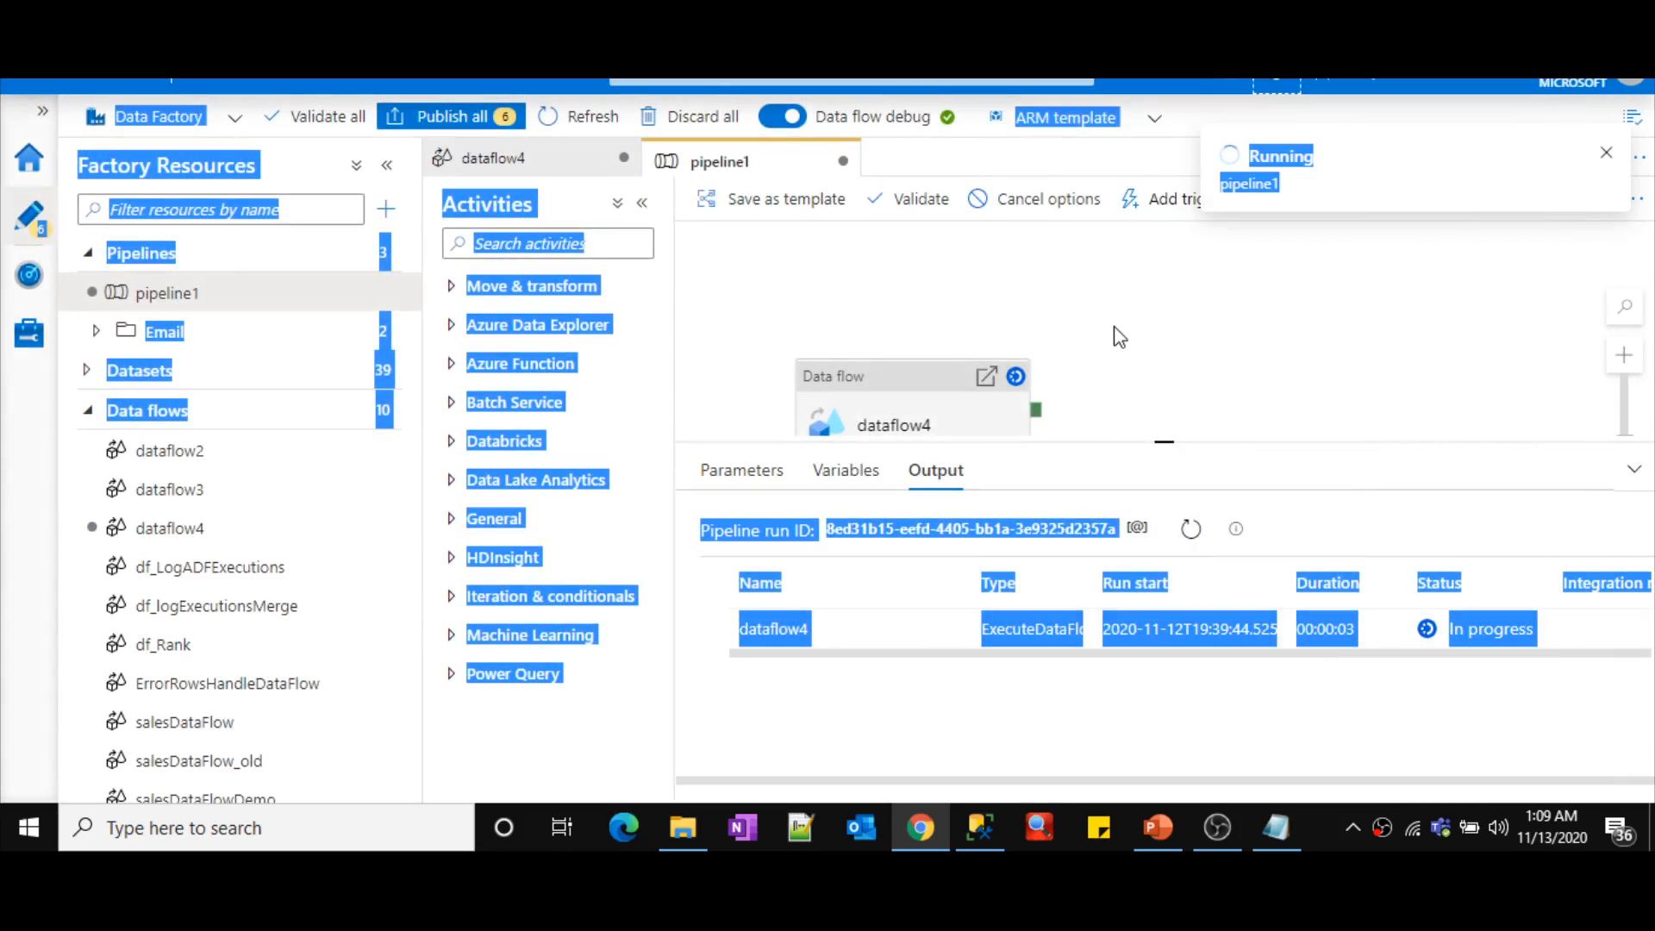
pyautogui.click(1477, 636)
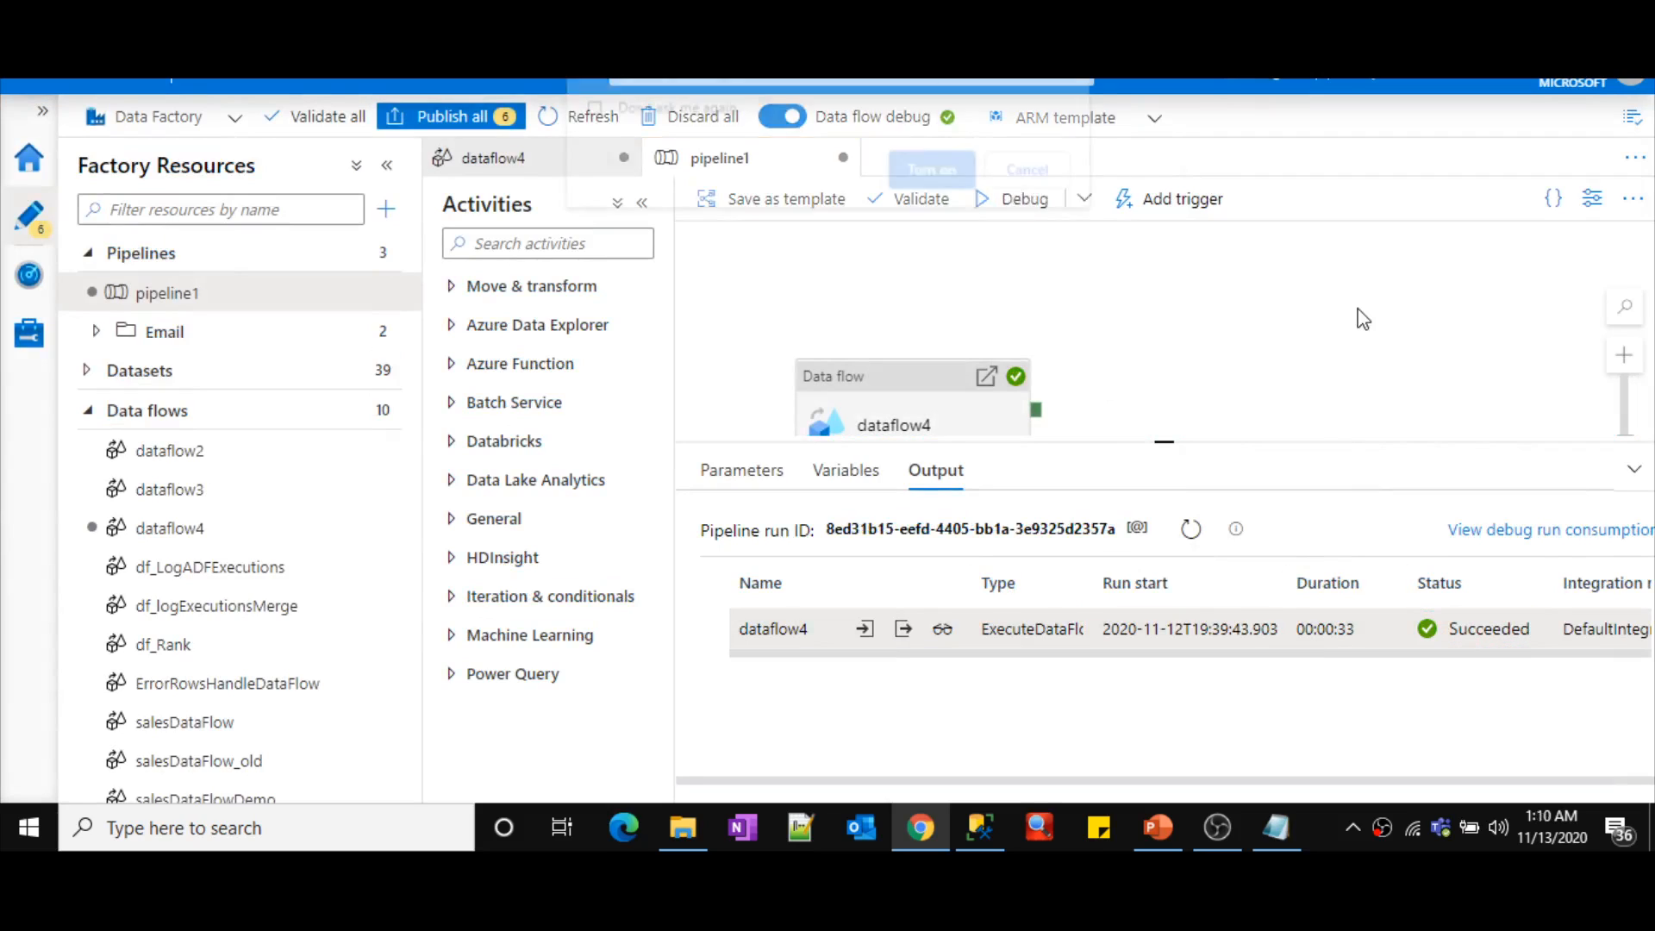
pyautogui.click(1032, 183)
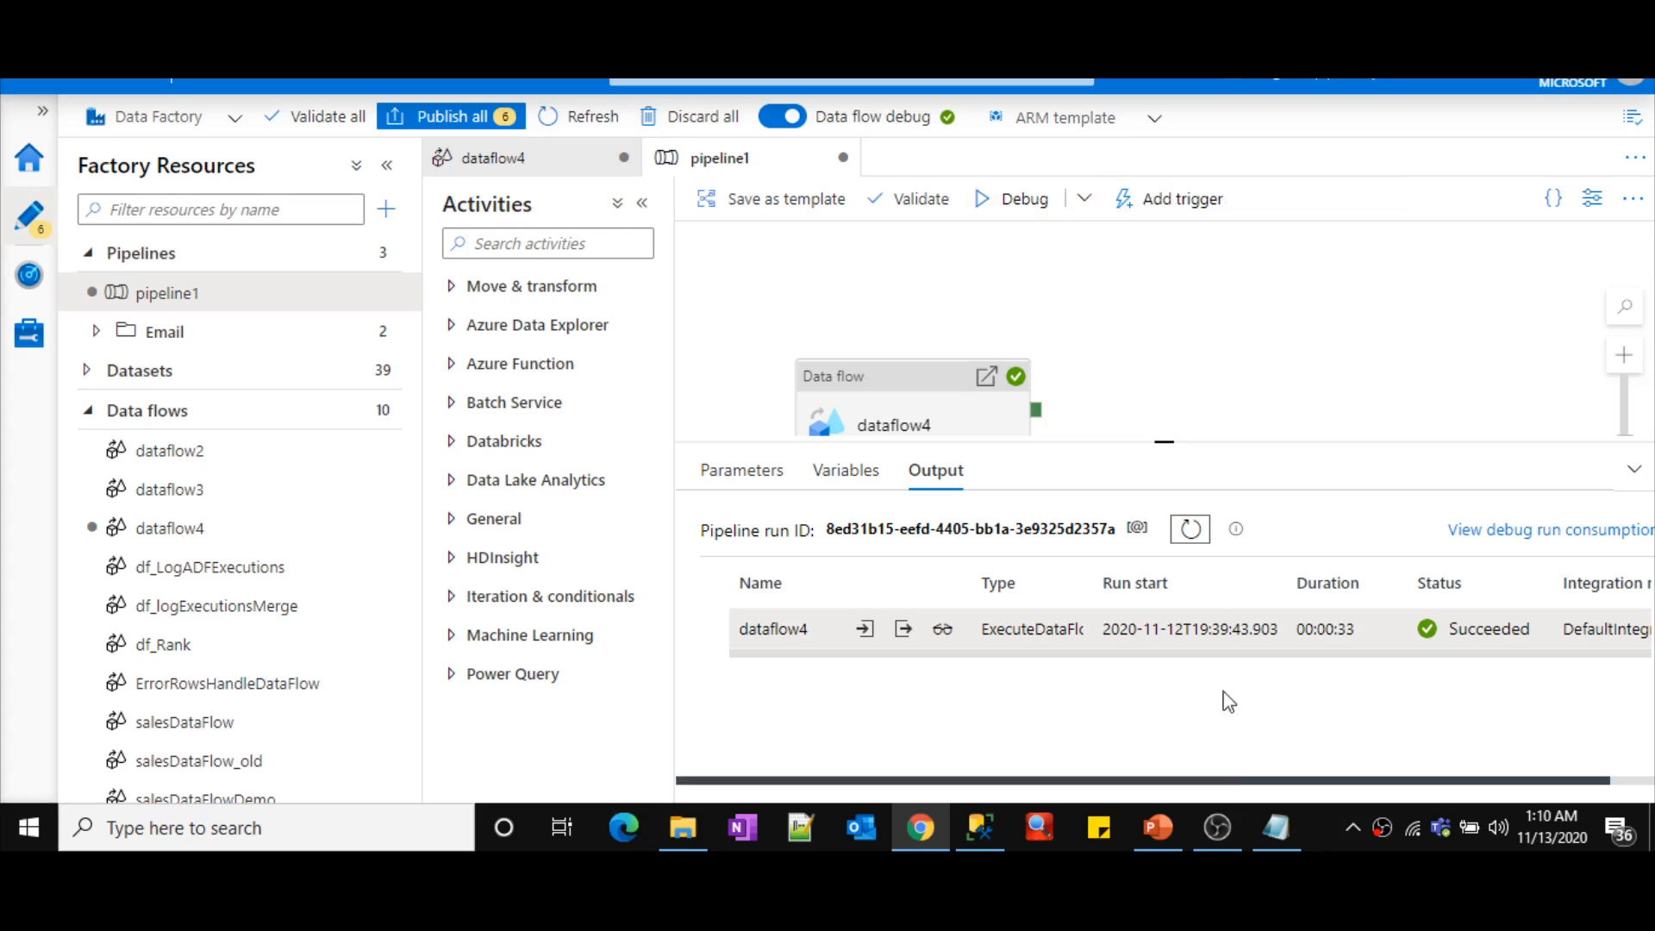
pyautogui.click(1233, 835)
pyautogui.click(1233, 834)
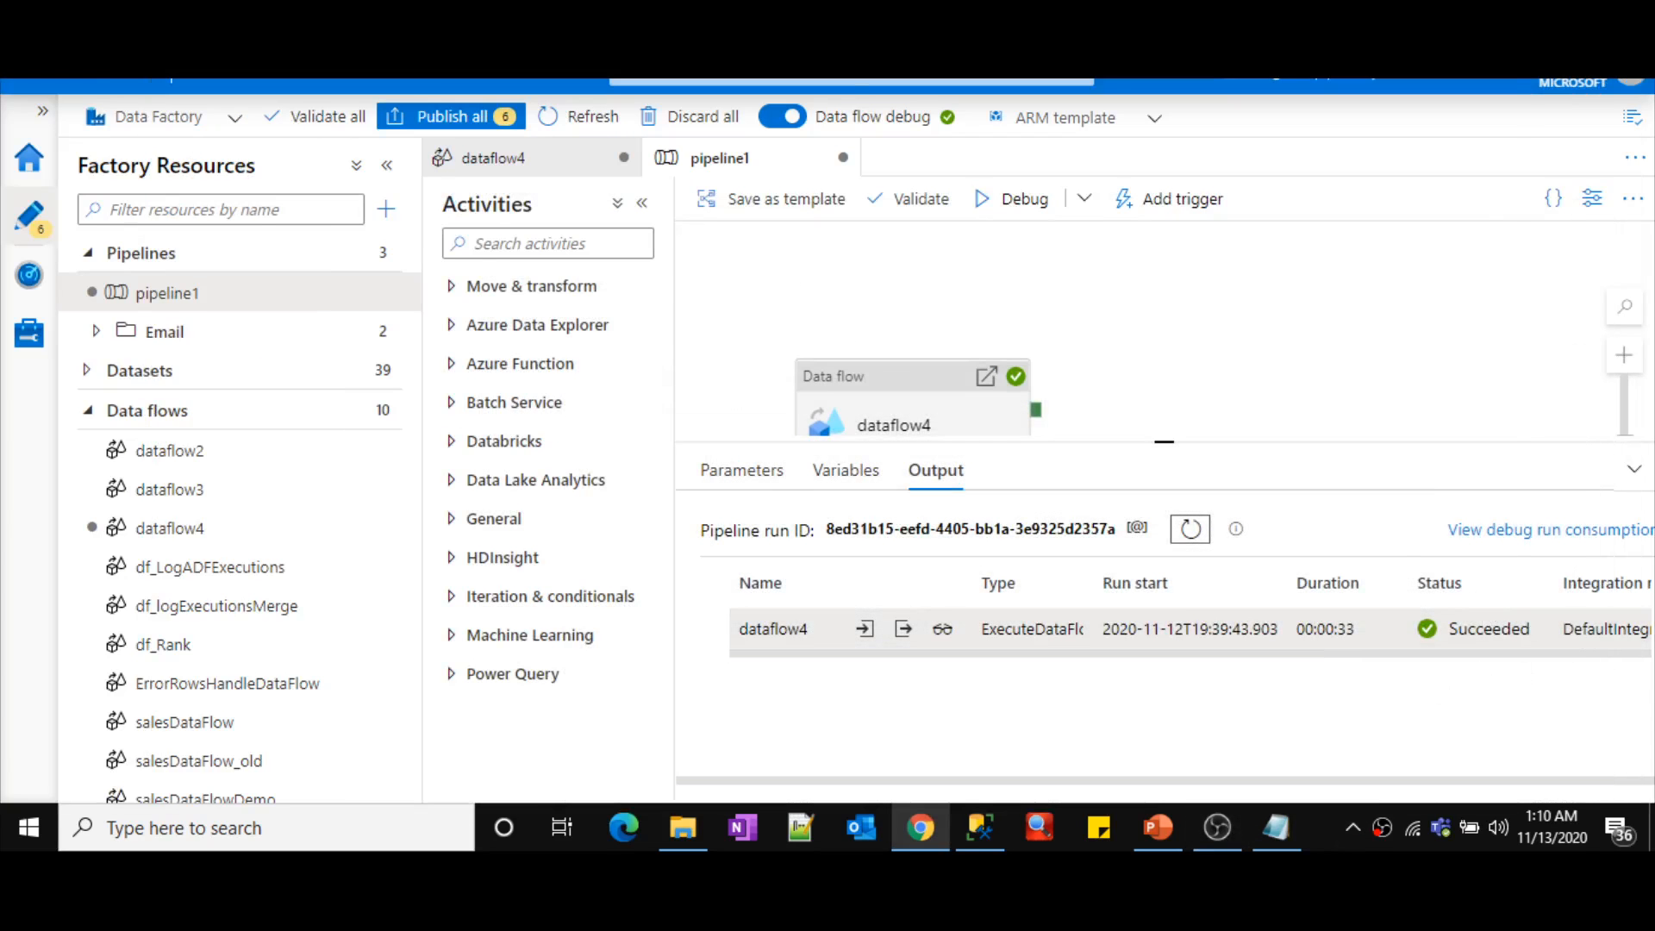
# - Rerun the tbl_employee query in SQL Server Management Studio and examine the country values of employees 2 to 4
pyautogui.hotkey('alt', 'Tab')
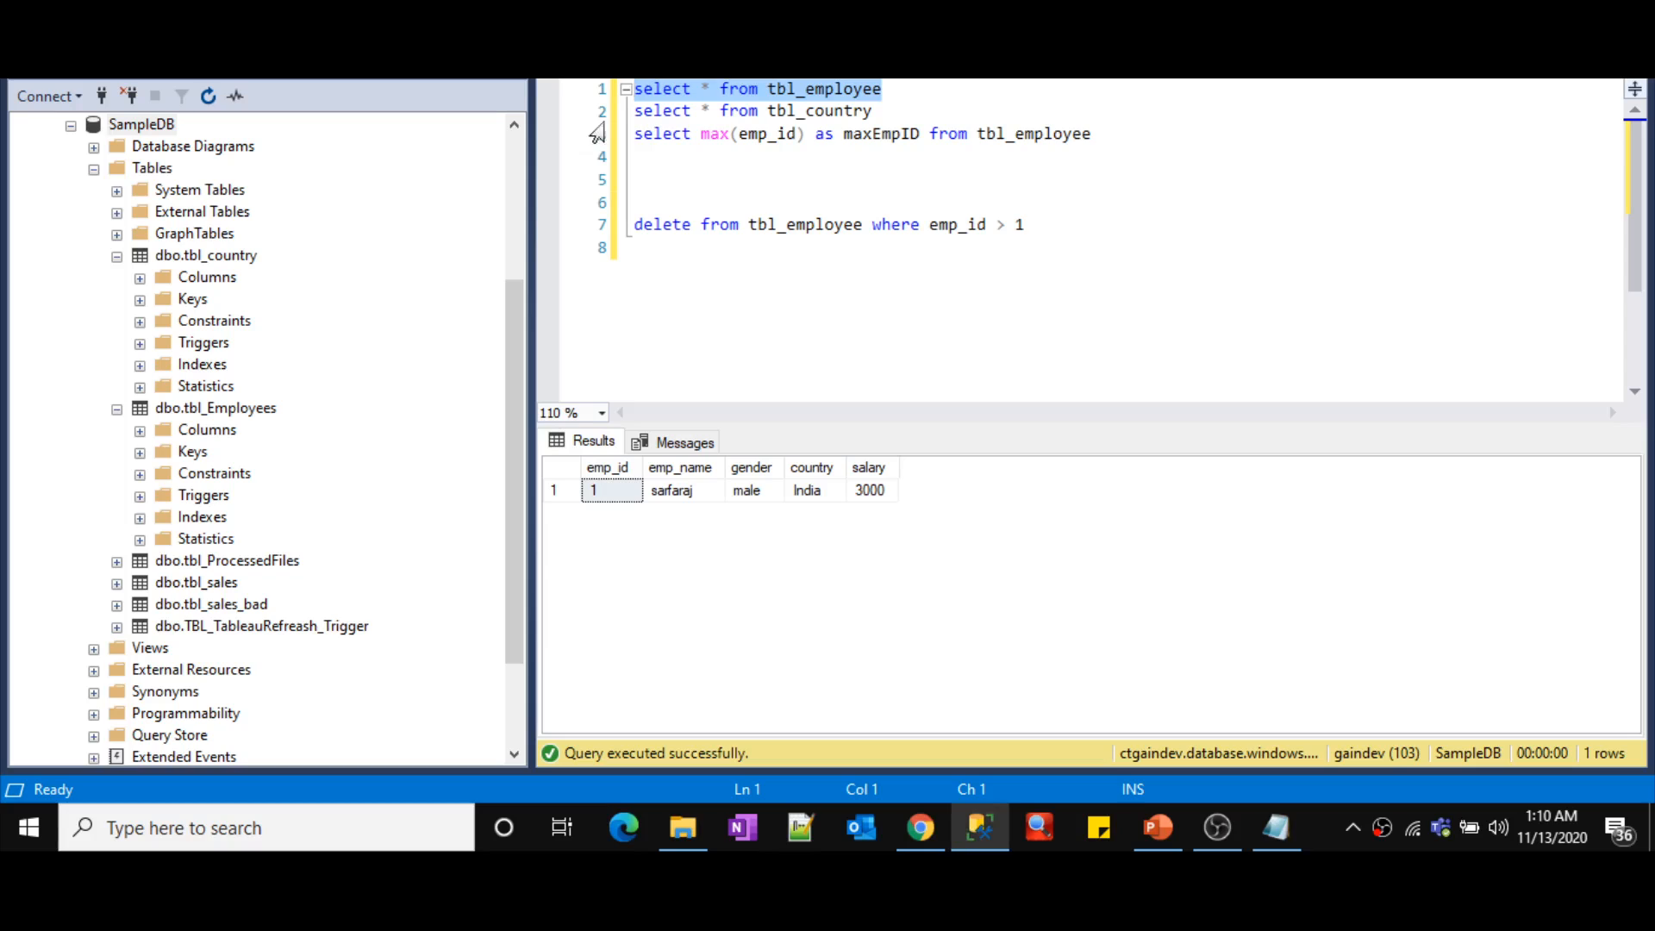
pyautogui.press('F5')
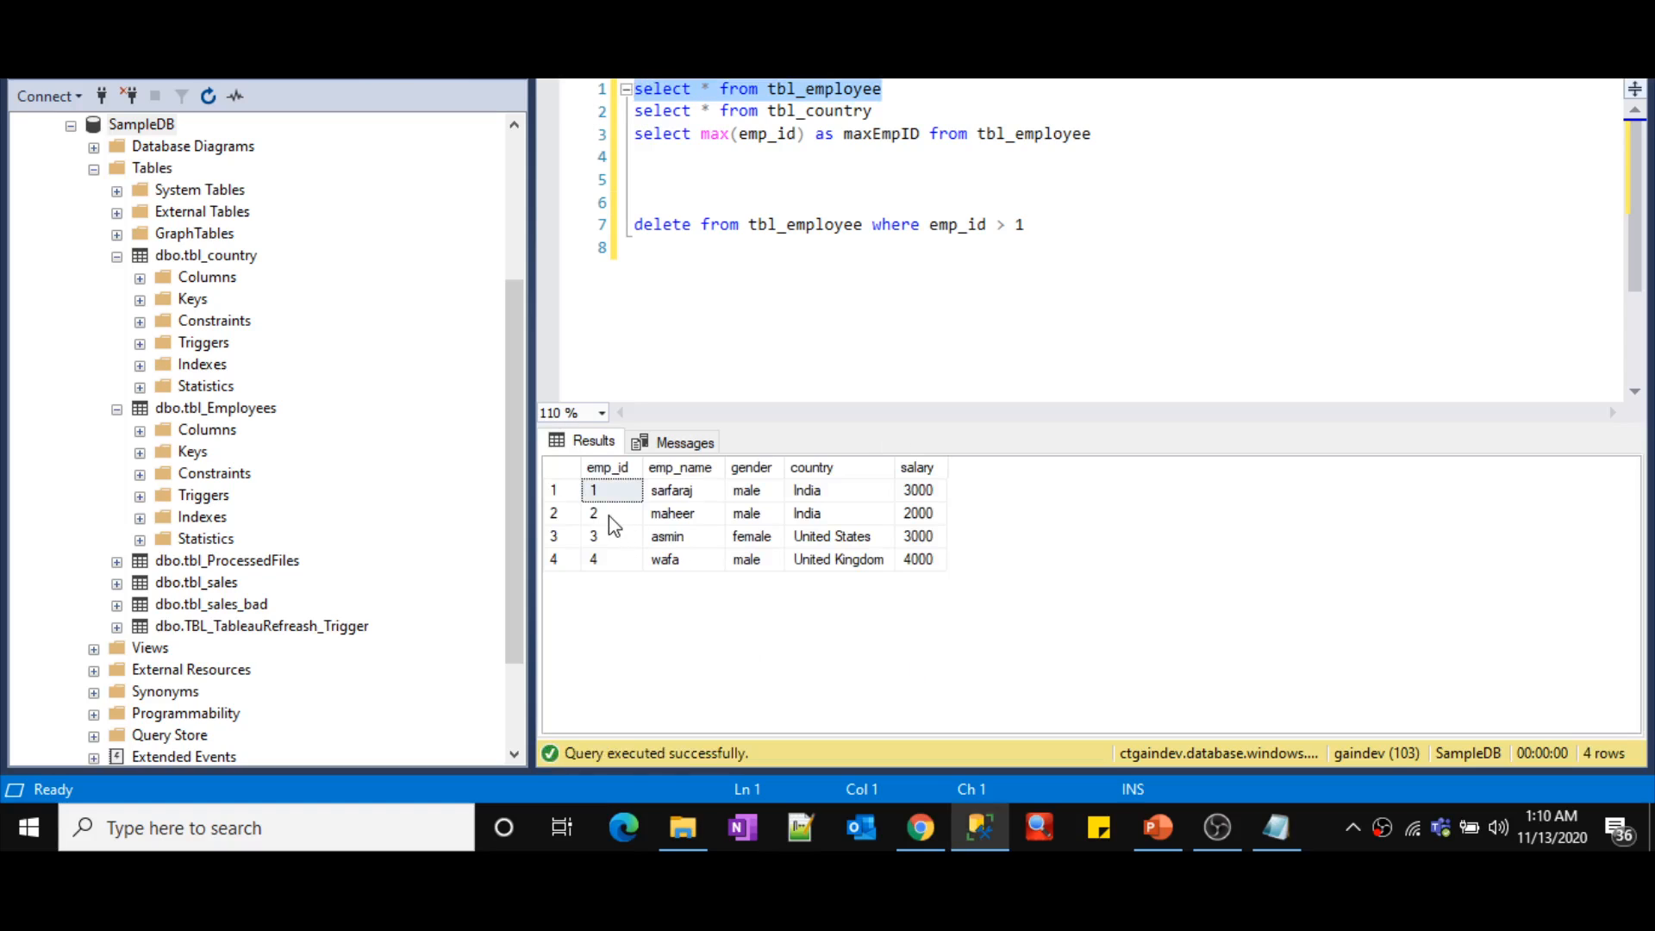
pyautogui.moveTo(609, 515); pyautogui.dragTo(835, 578)
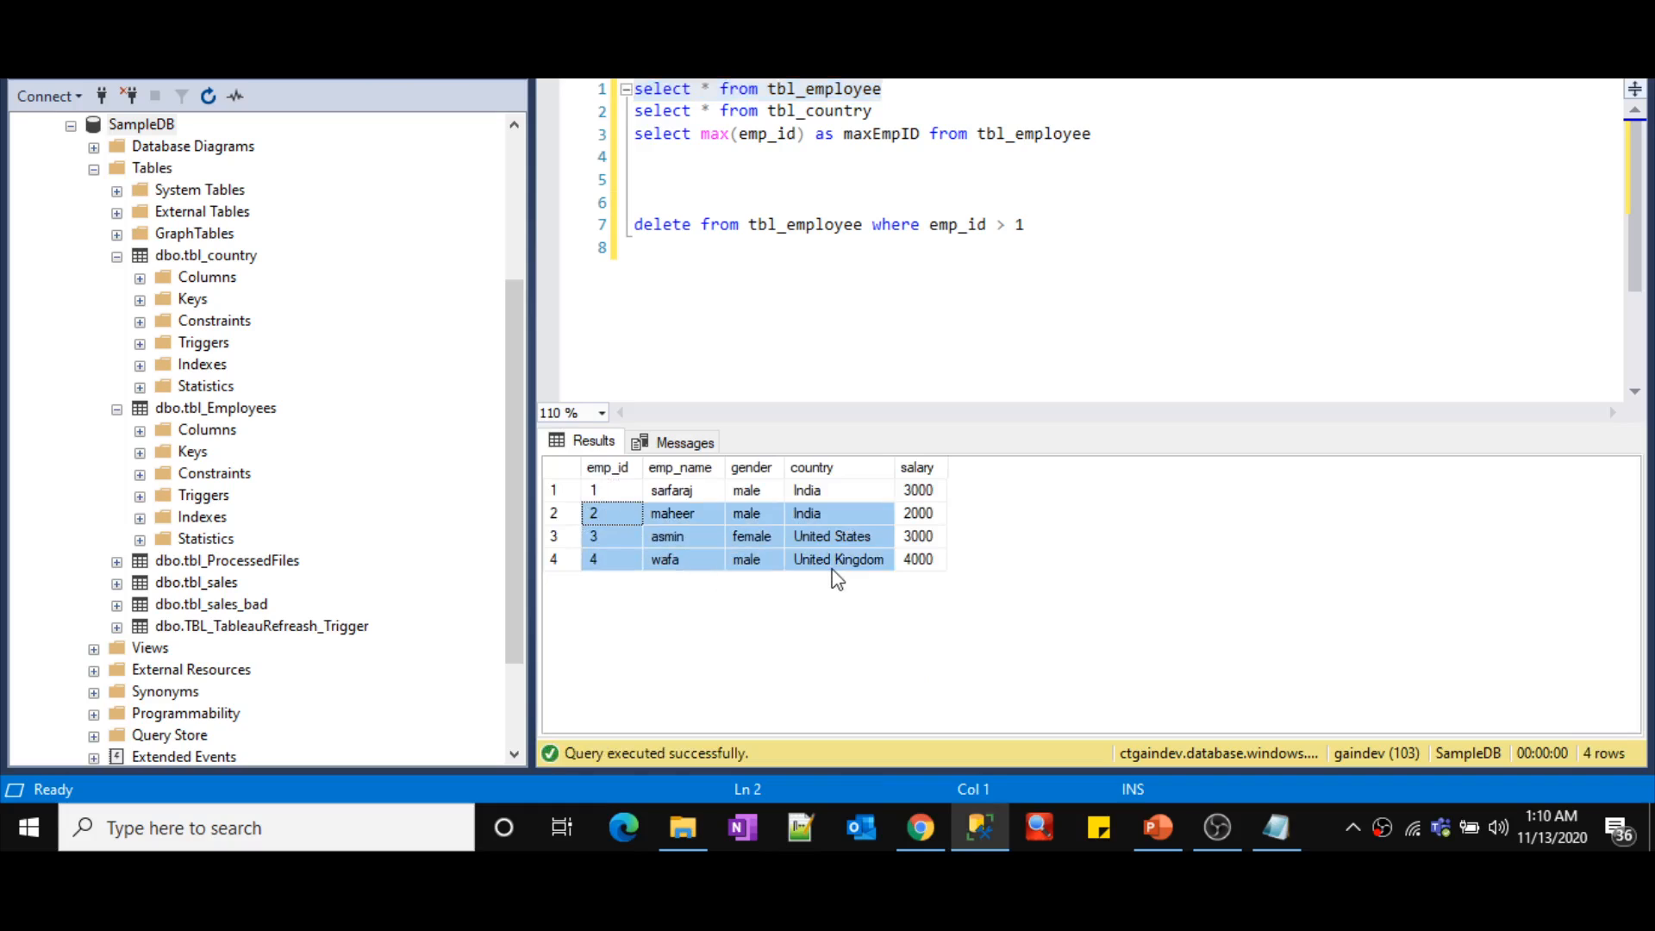
pyautogui.click(817, 514)
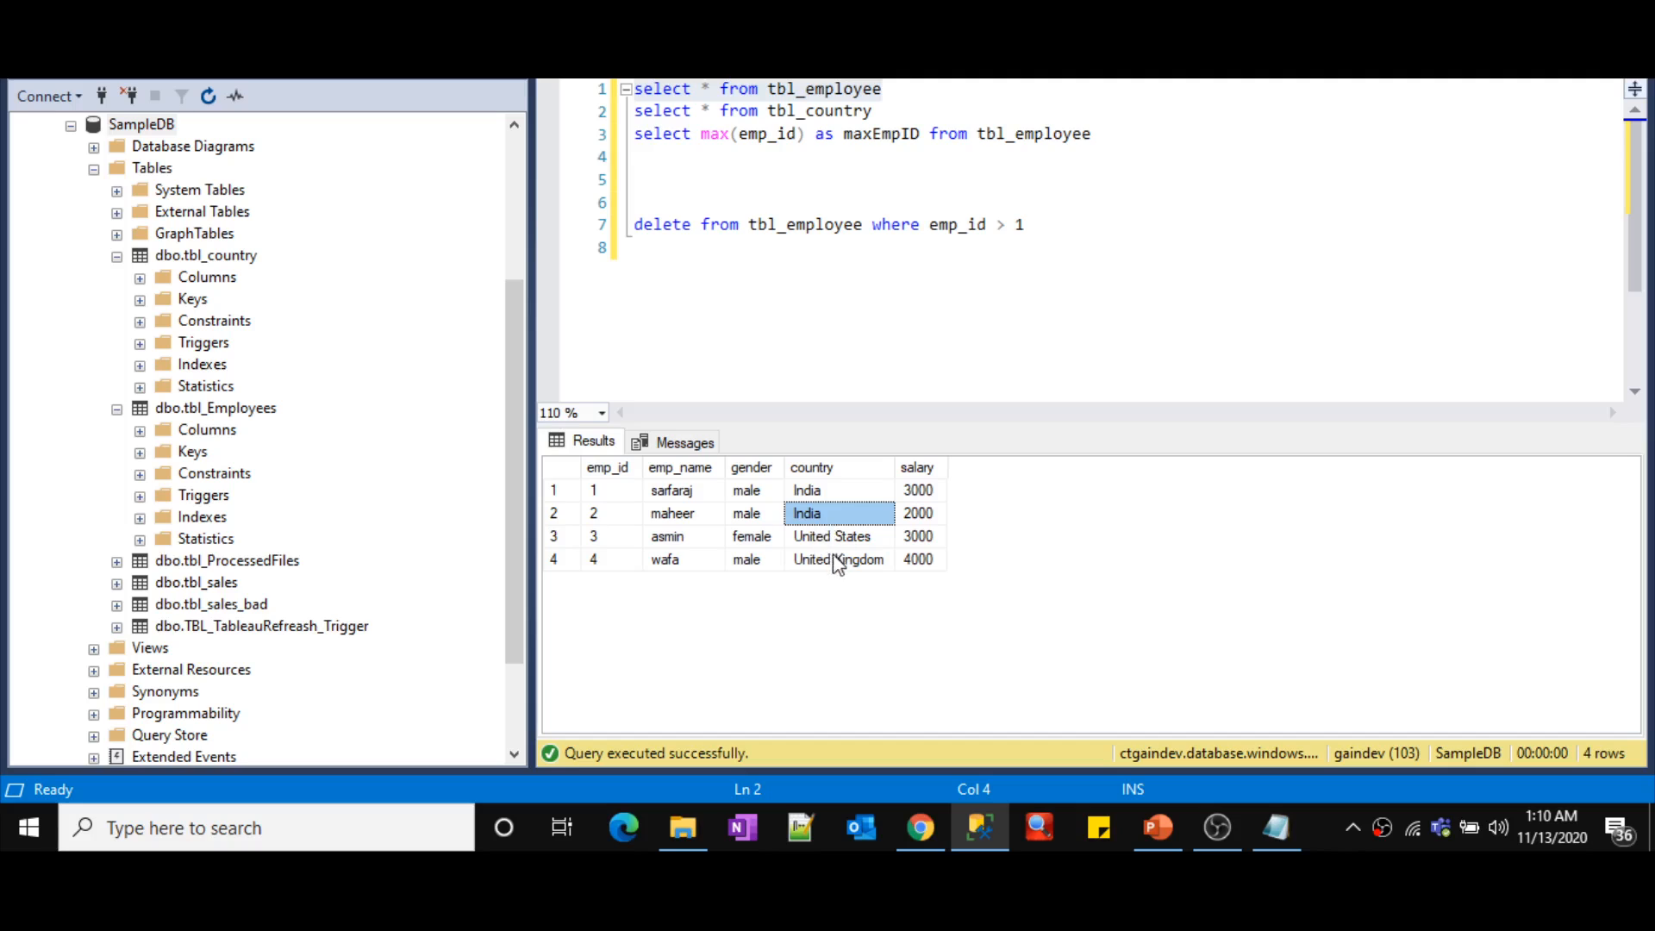
pyautogui.moveTo(835, 565); pyautogui.dragTo(812, 516)
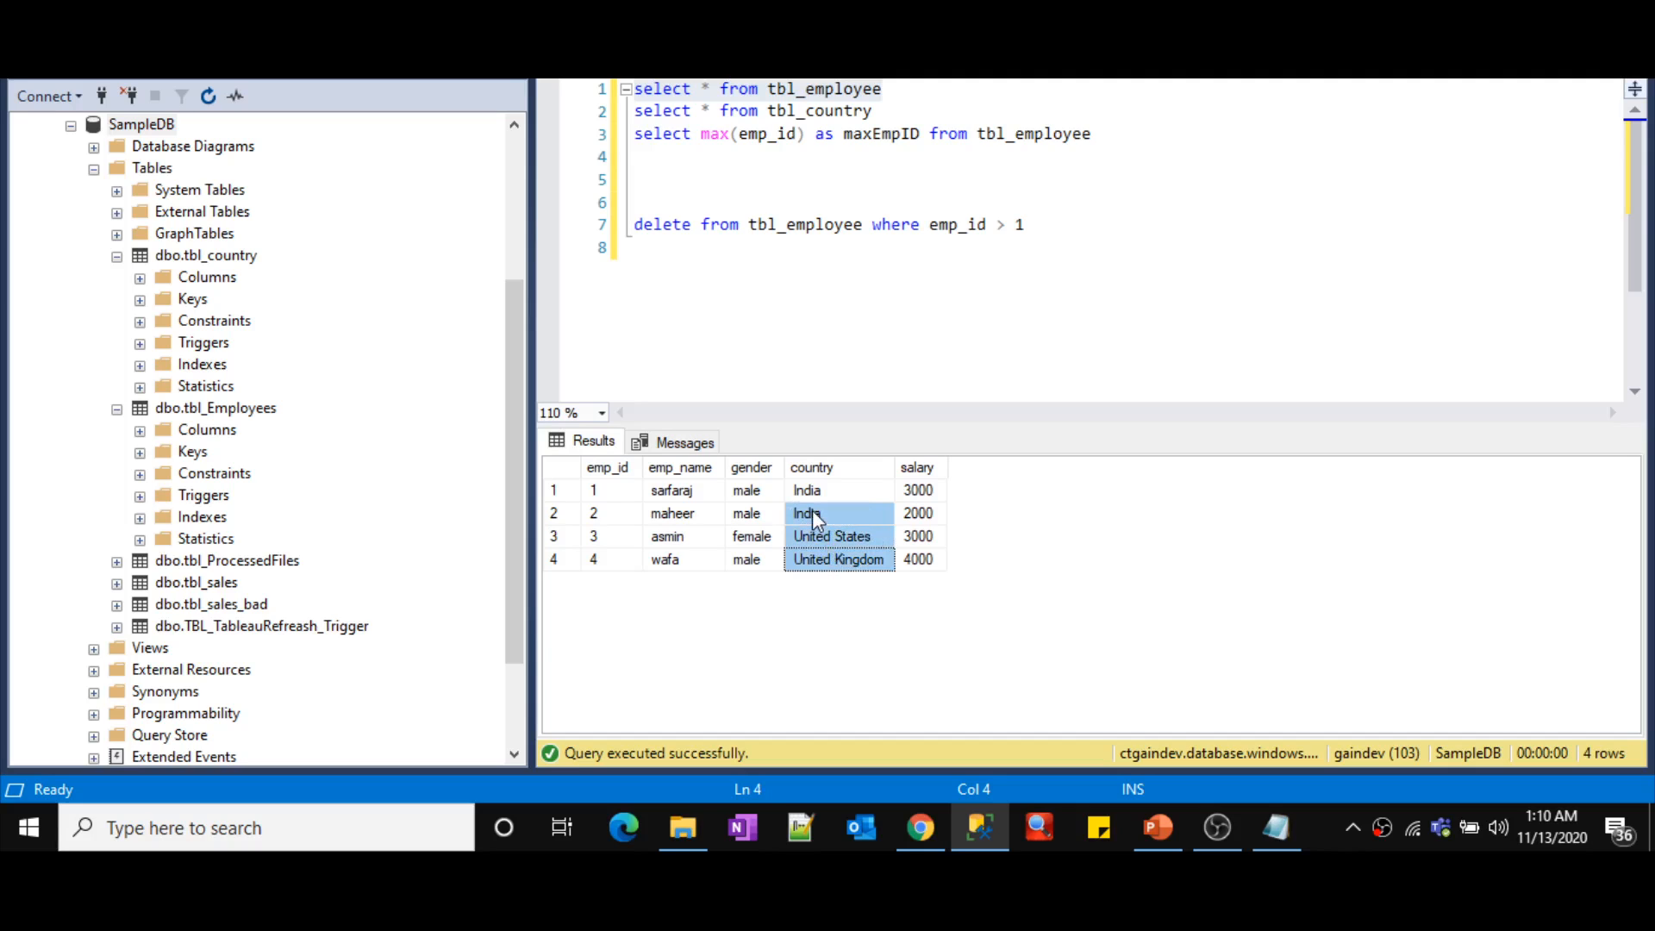
# - Return to dataflow4 in Azure Data Factory and review DerivedColumn1's data preview and its emp_id and country expressions
pyautogui.hotkey('alt', 'Tab')
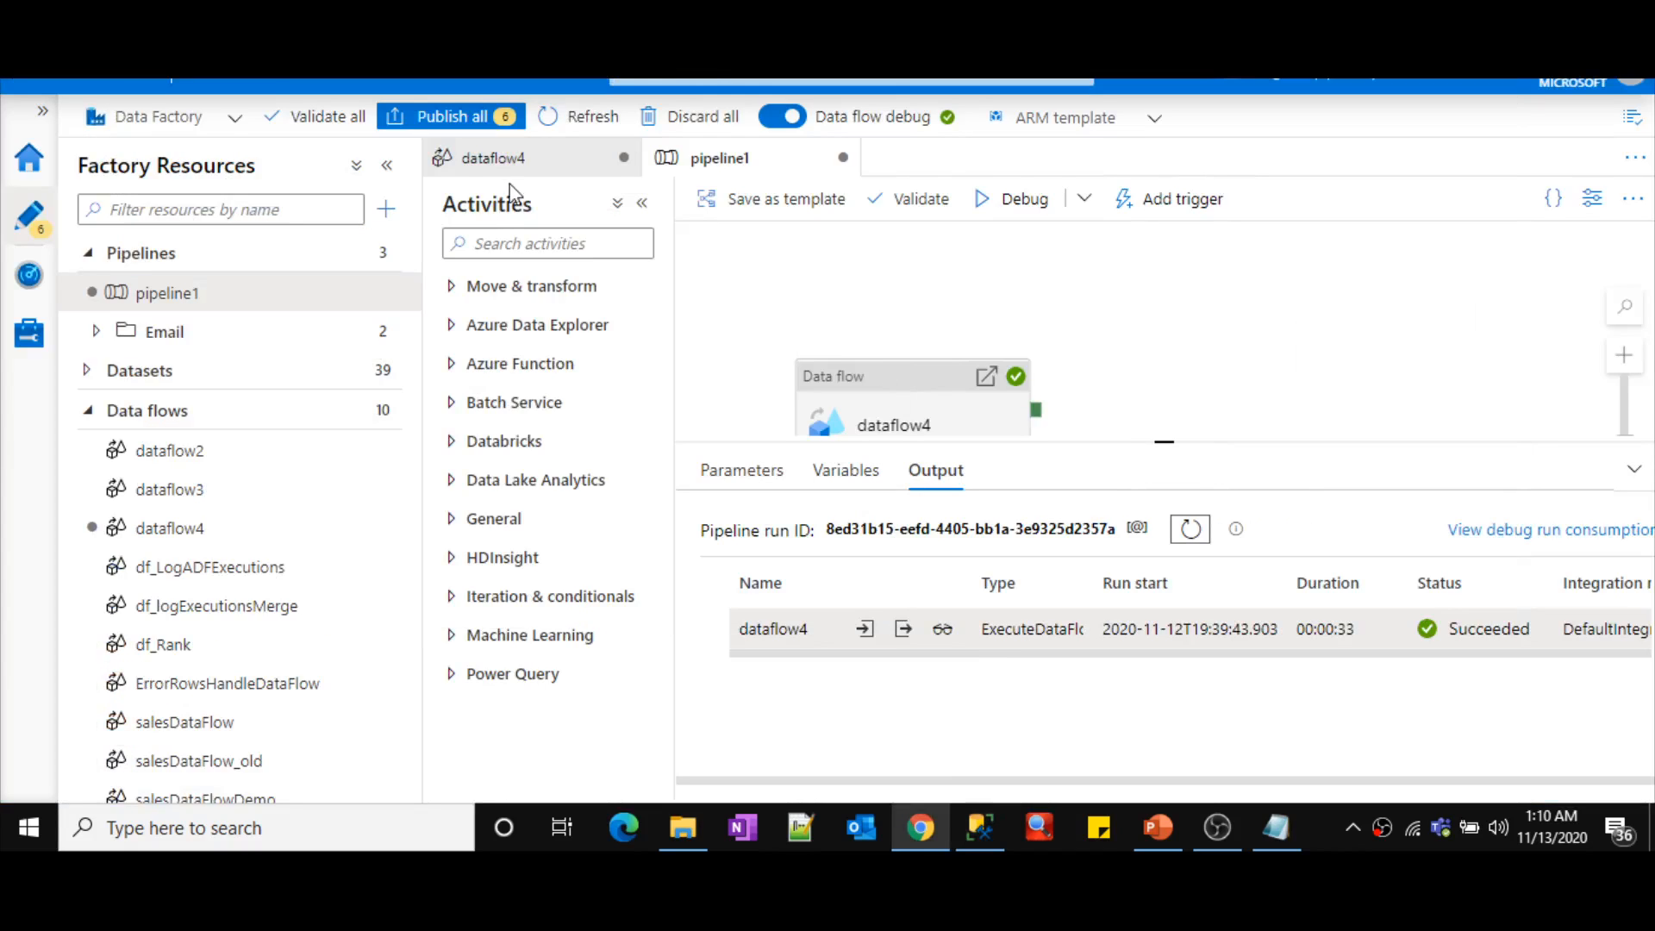
pyautogui.click(510, 163)
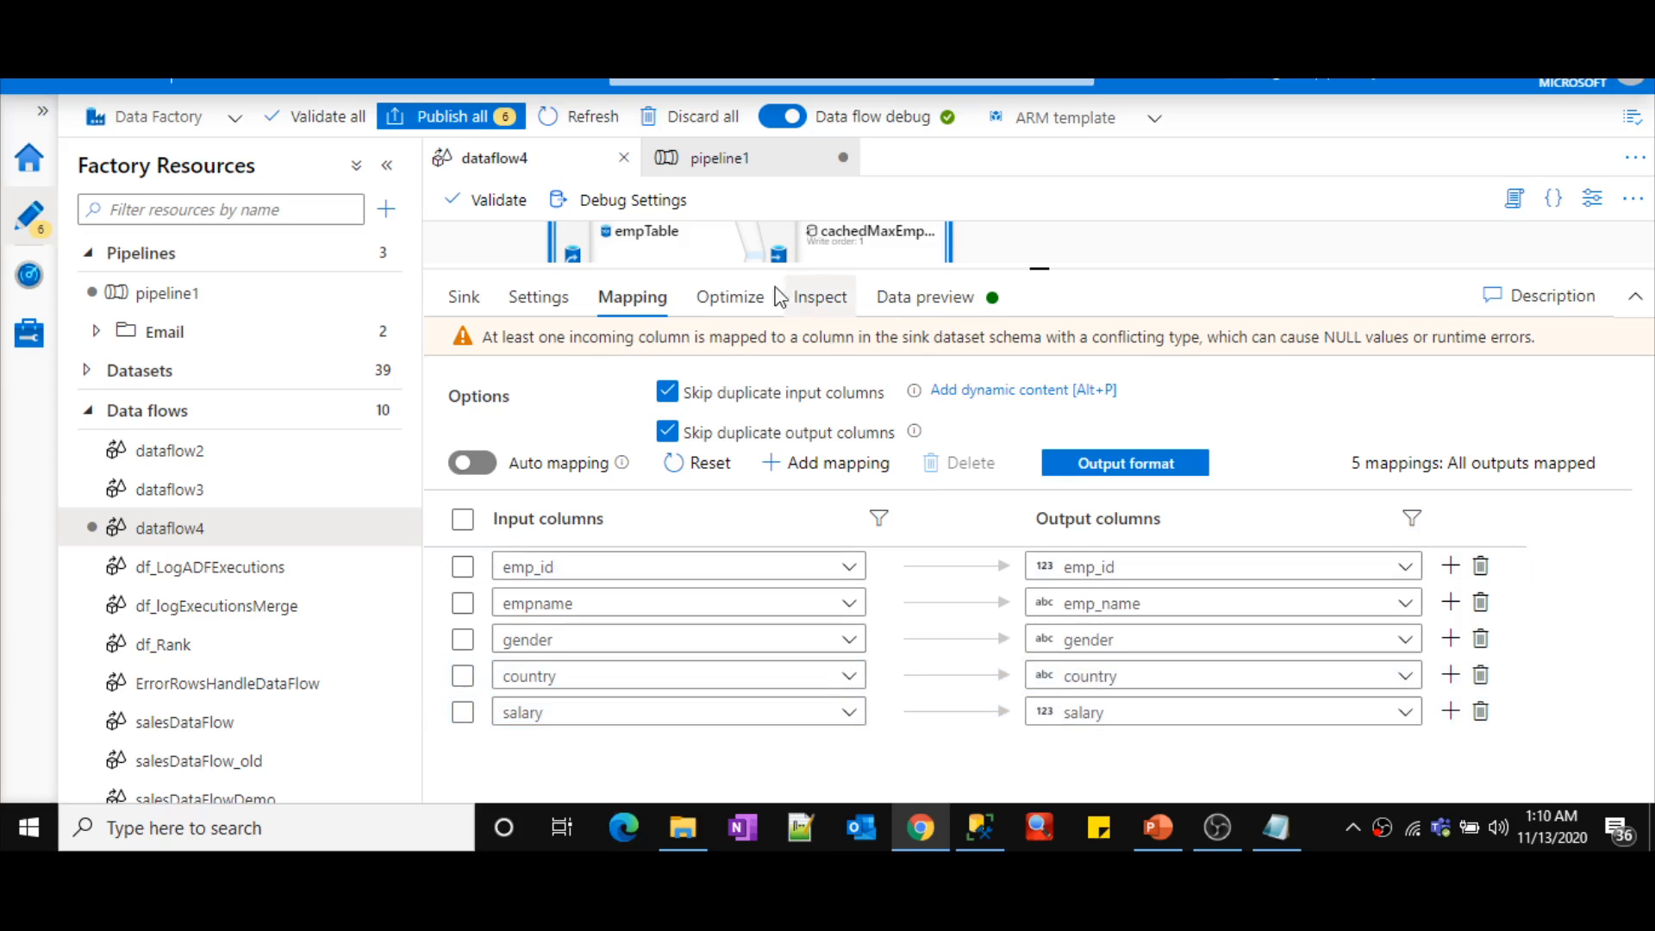
pyautogui.moveTo(1038, 273); pyautogui.dragTo(1039, 621)
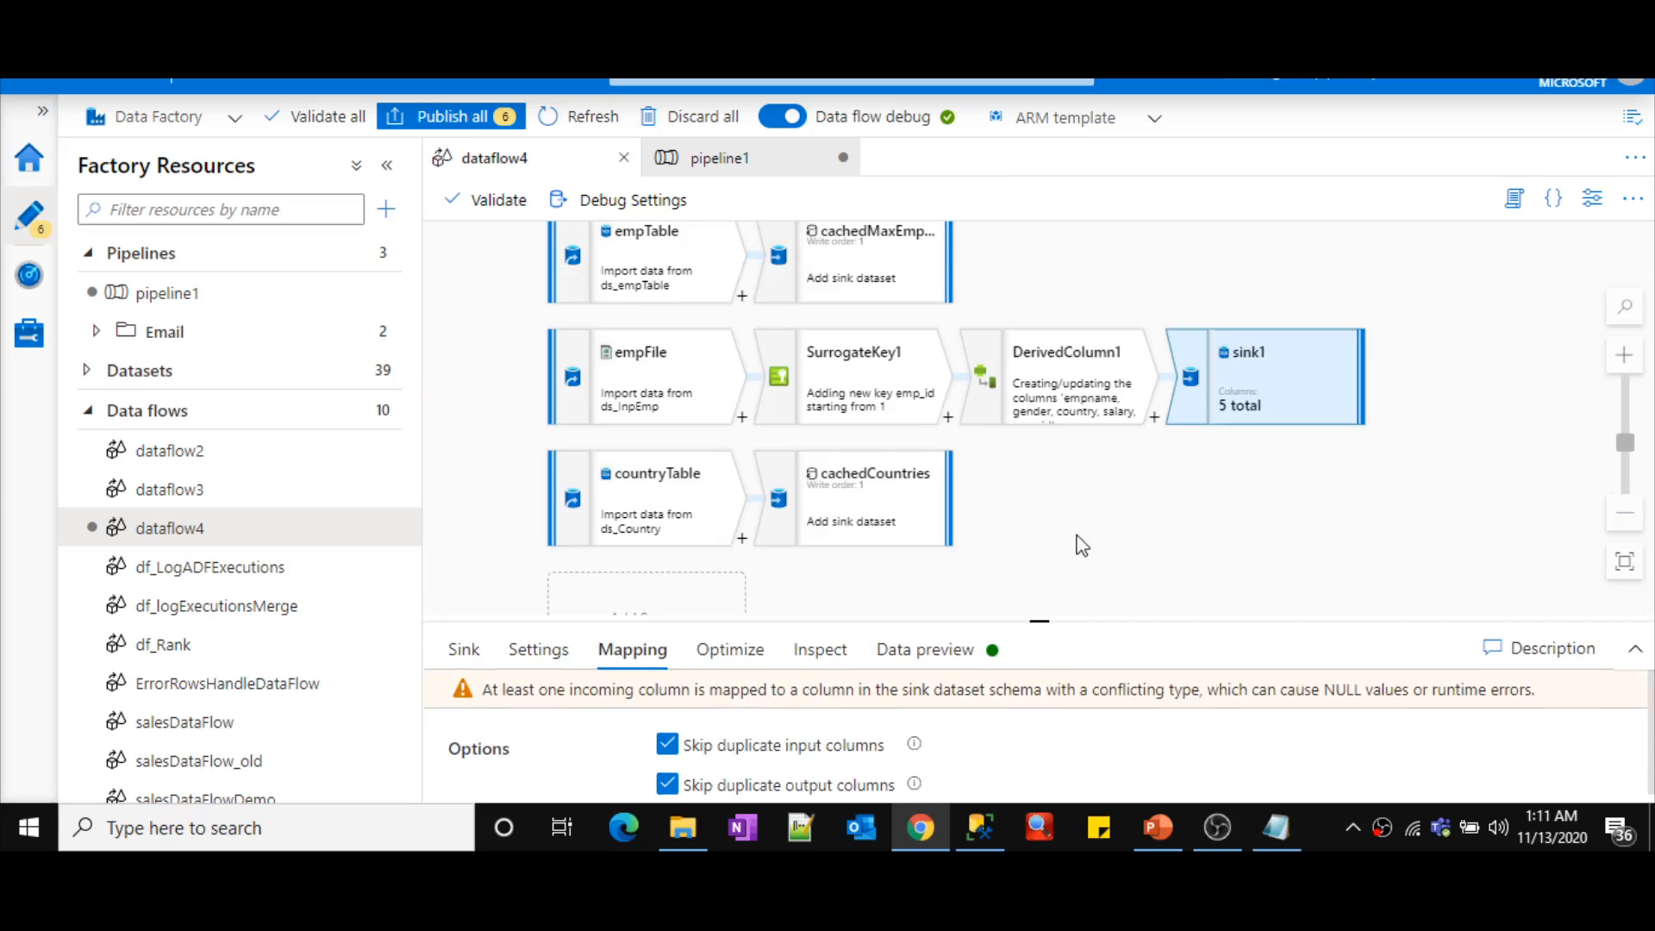
pyautogui.click(1034, 405)
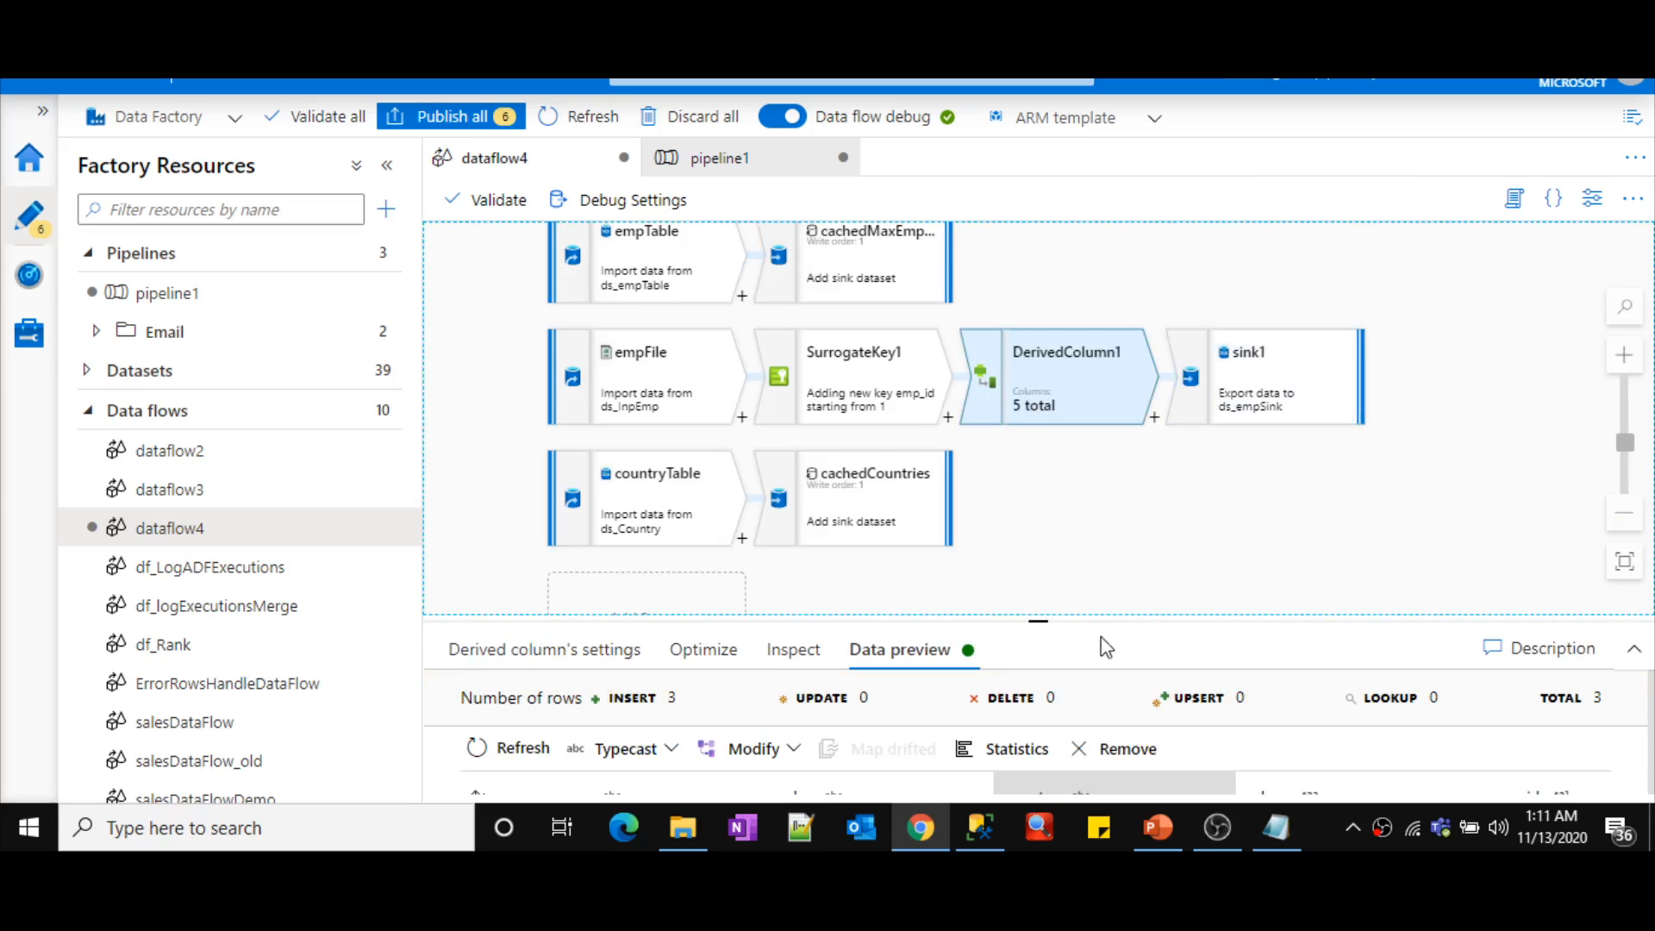
pyautogui.moveTo(1083, 621); pyautogui.dragTo(1047, 350)
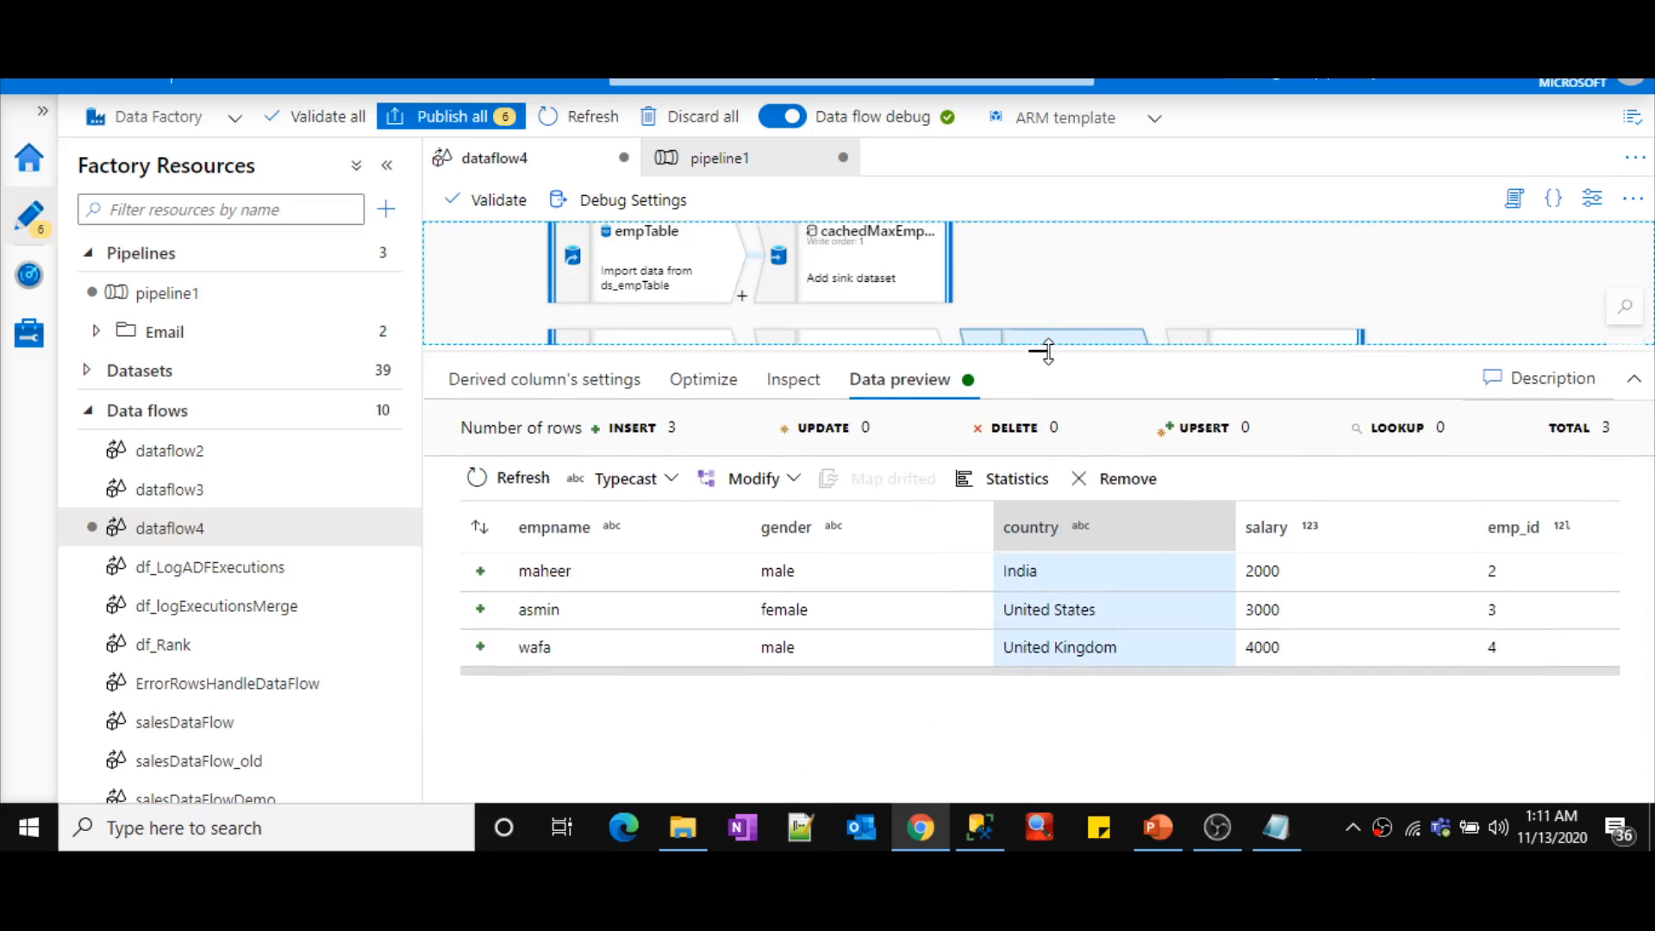
pyautogui.click(608, 380)
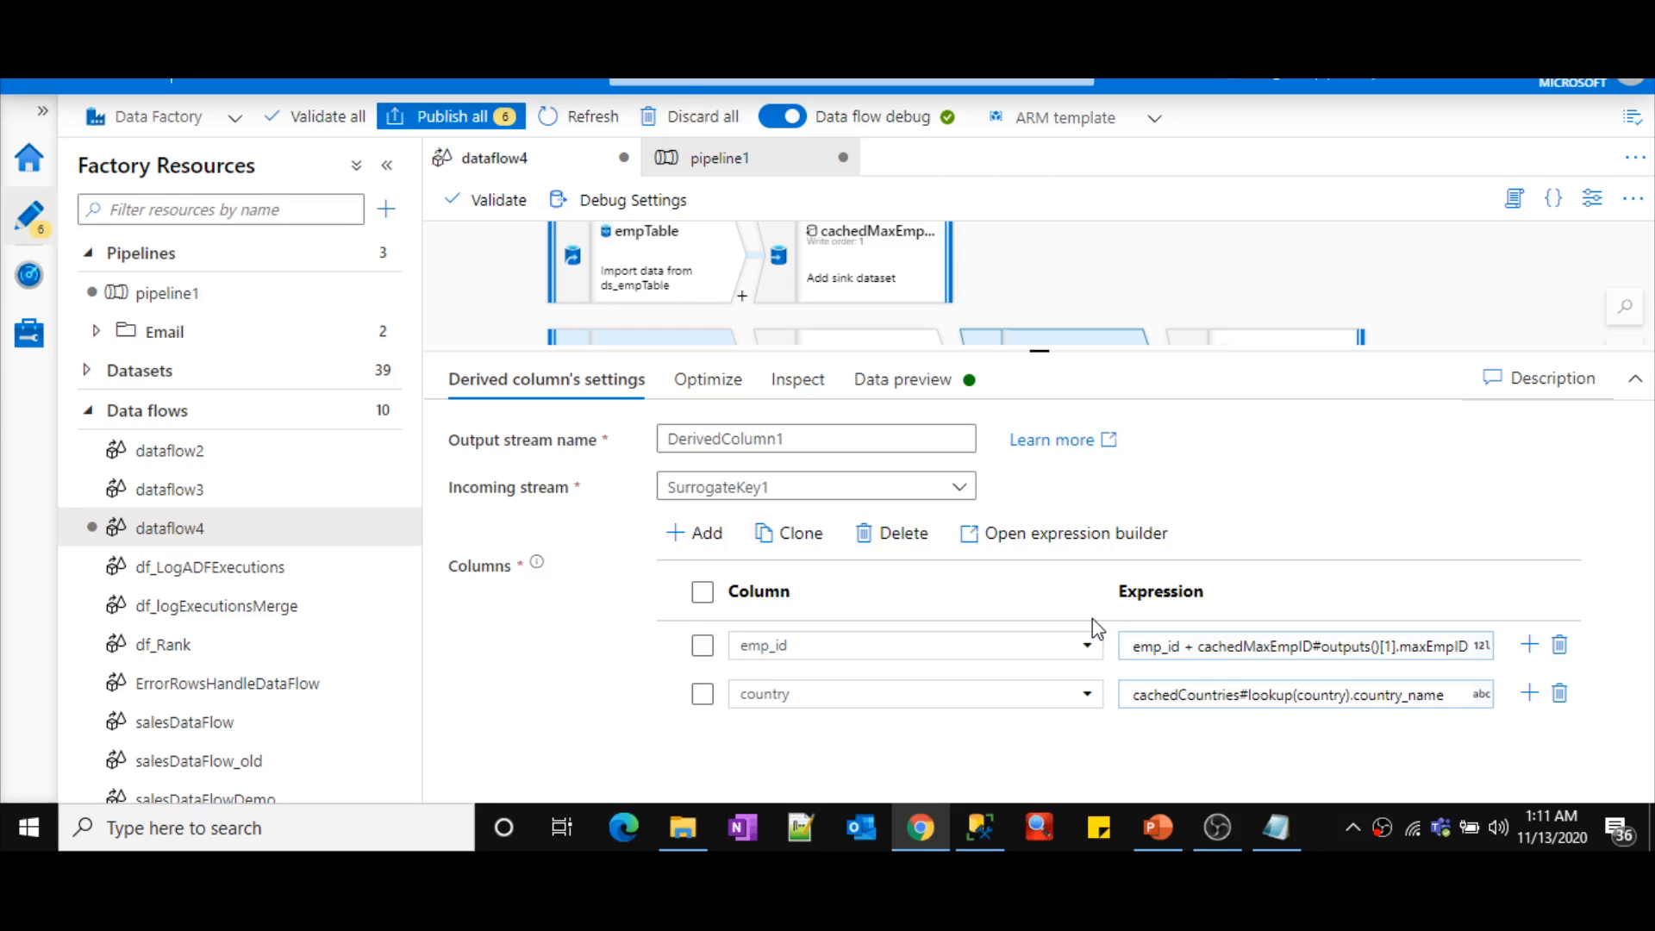
# - Switch to the PowerPoint presentation and show the closing thank-you slide, slide 4
pyautogui.hotkey('alt', 'Tab')
pyautogui.hotkey('alt', 'Tab')
pyautogui.hotkey('alt', 'Tab')
pyautogui.hotkey('alt', 'Tab')
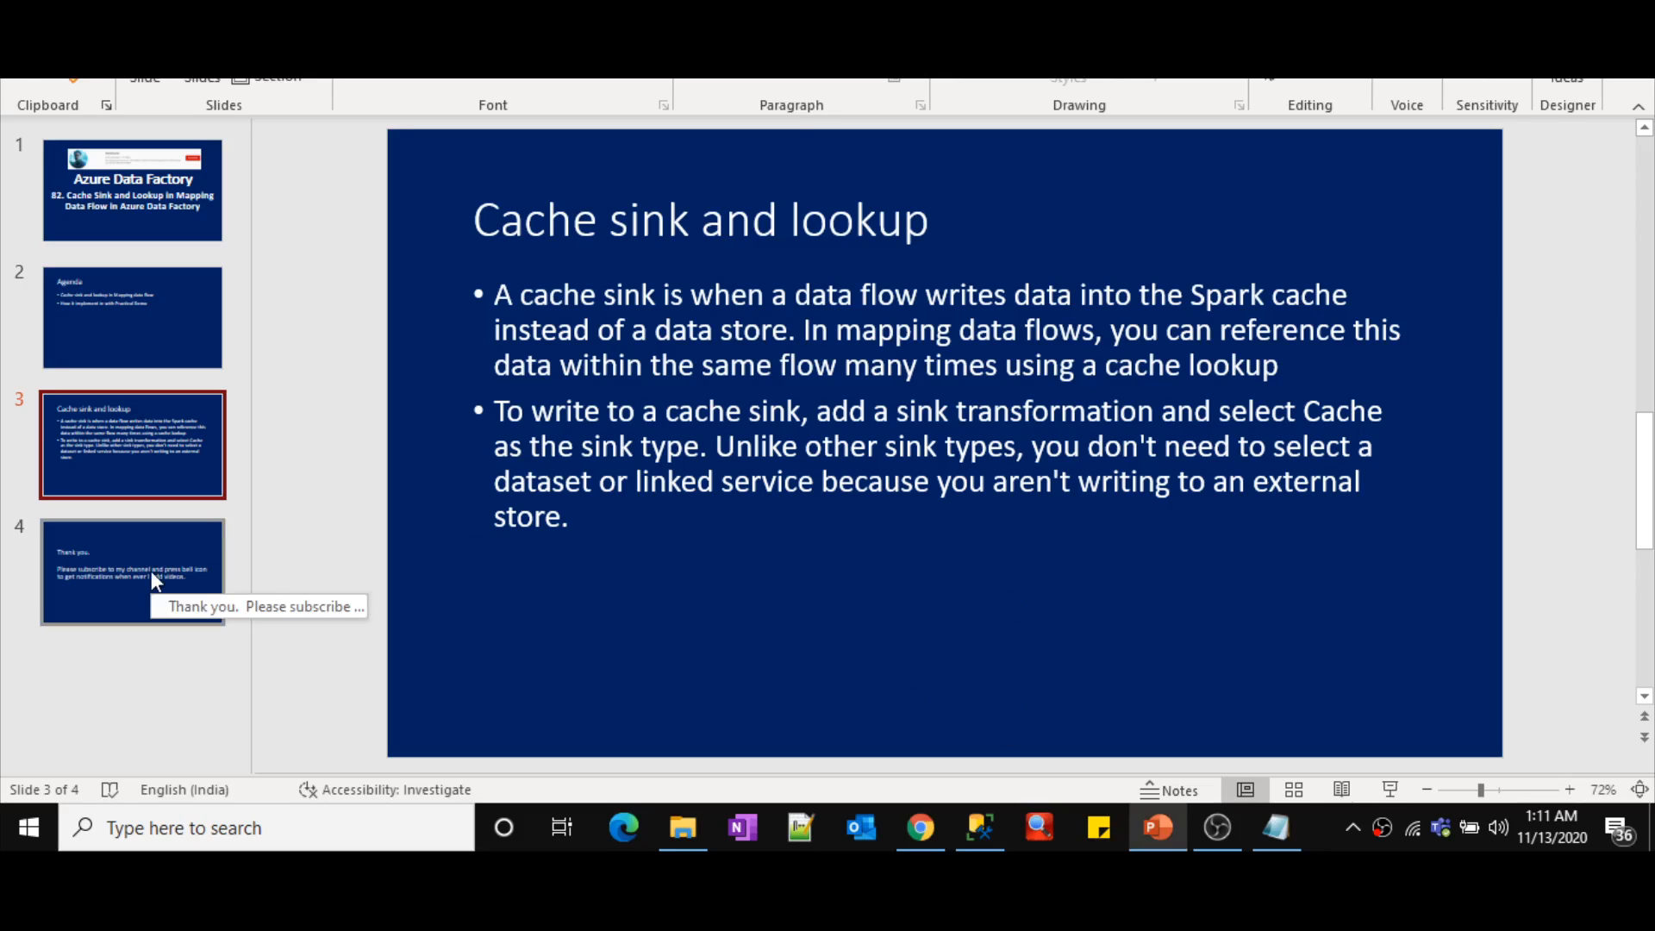
pyautogui.click(152, 571)
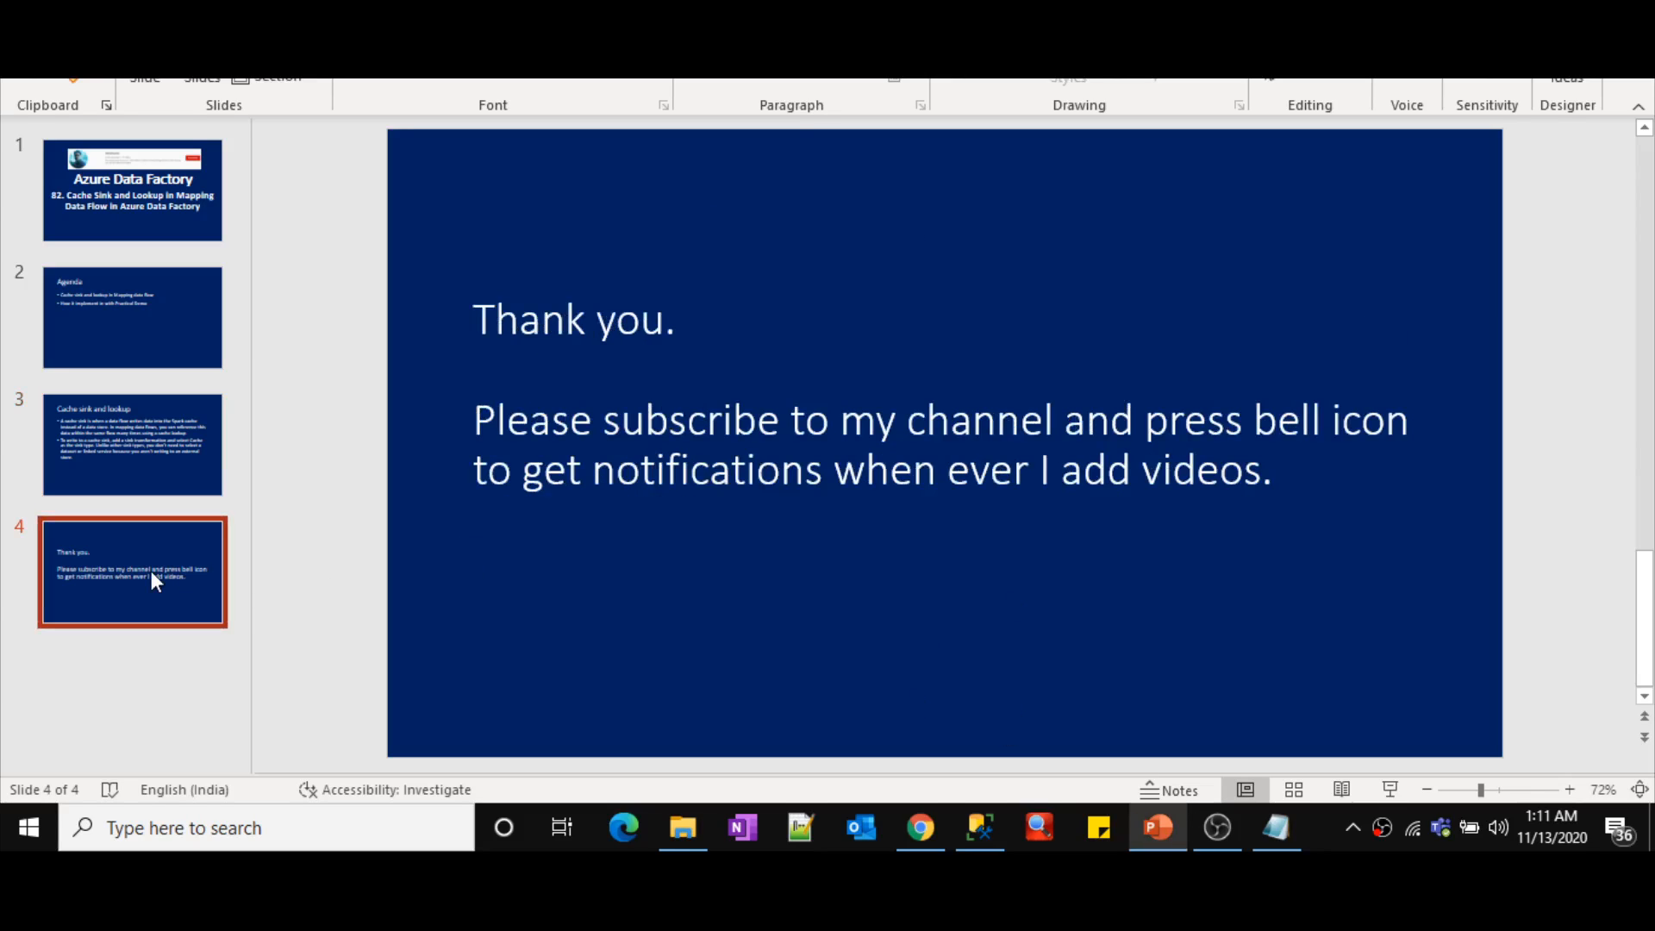